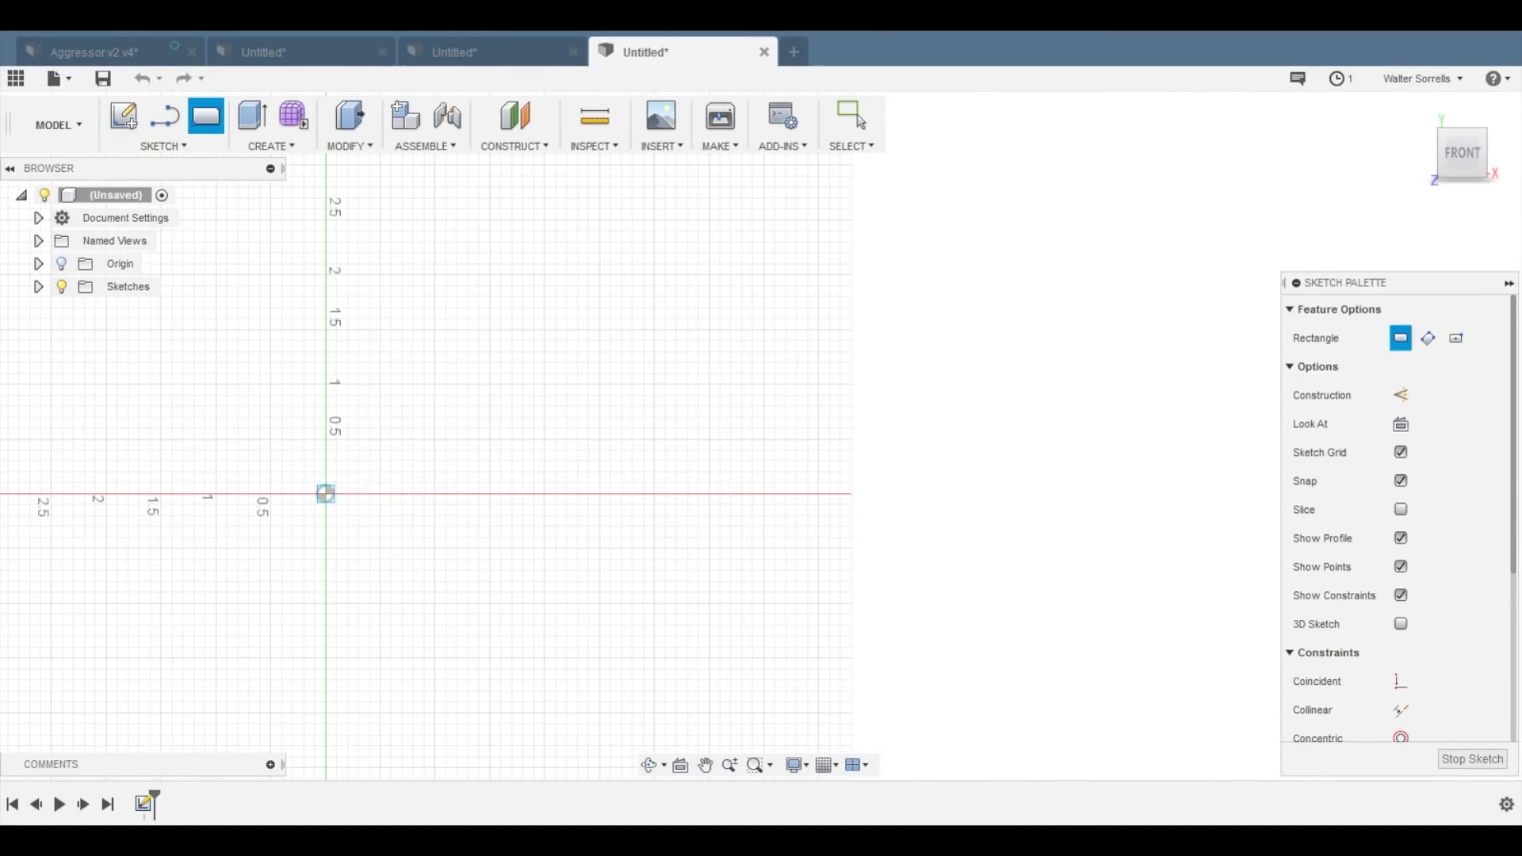
# - Draw a rectangle starting at the origin, 9 in wide and 1.25 in high
pyautogui.click(325, 493)
pyautogui.press('Tab')
pyautogui.write('1.25')
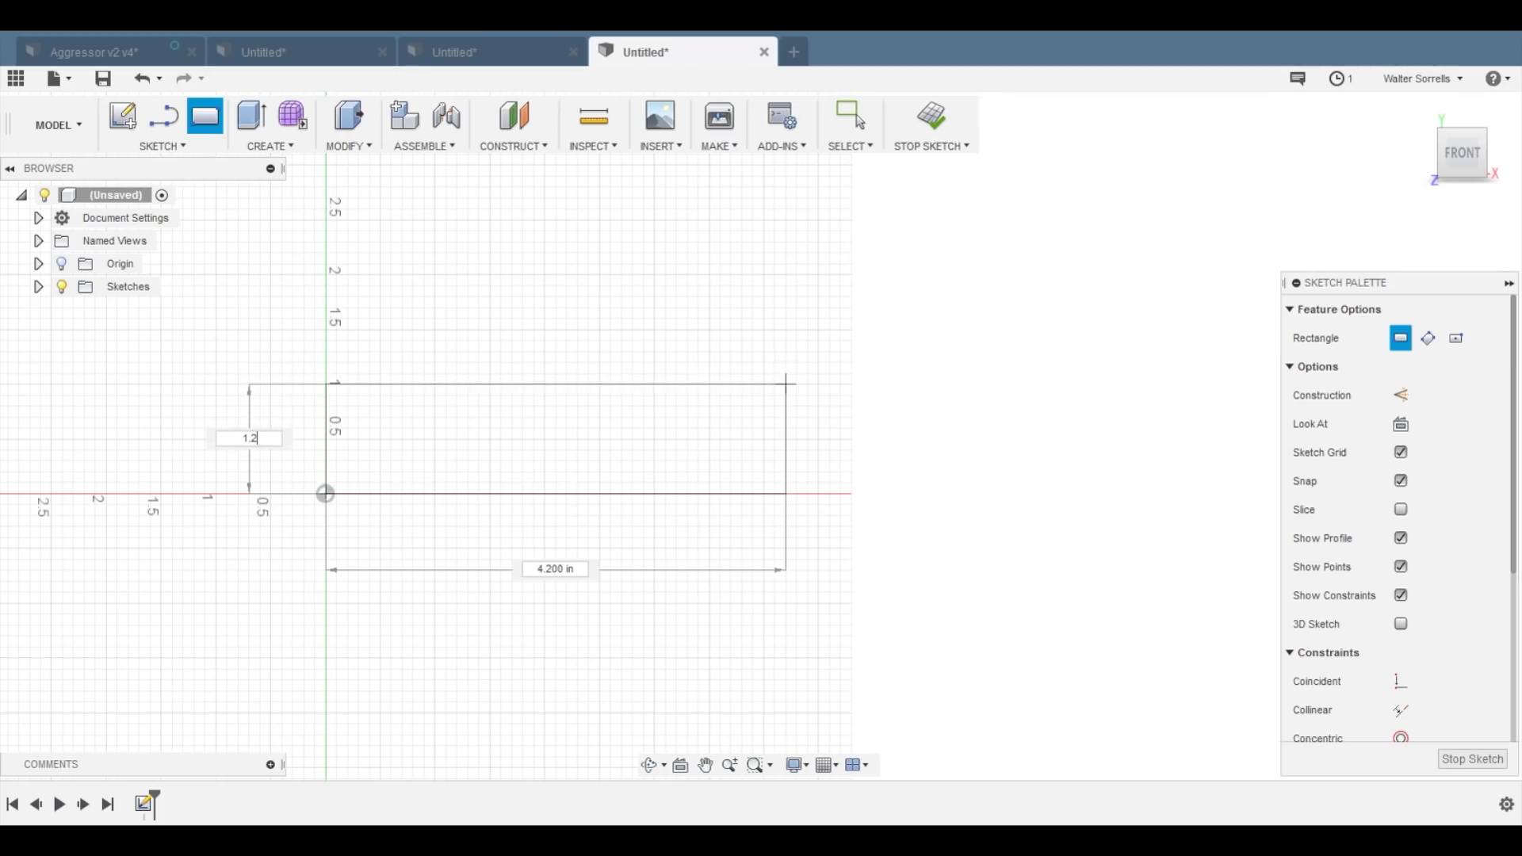
pyautogui.press('Tab')
pyautogui.press('Tab')
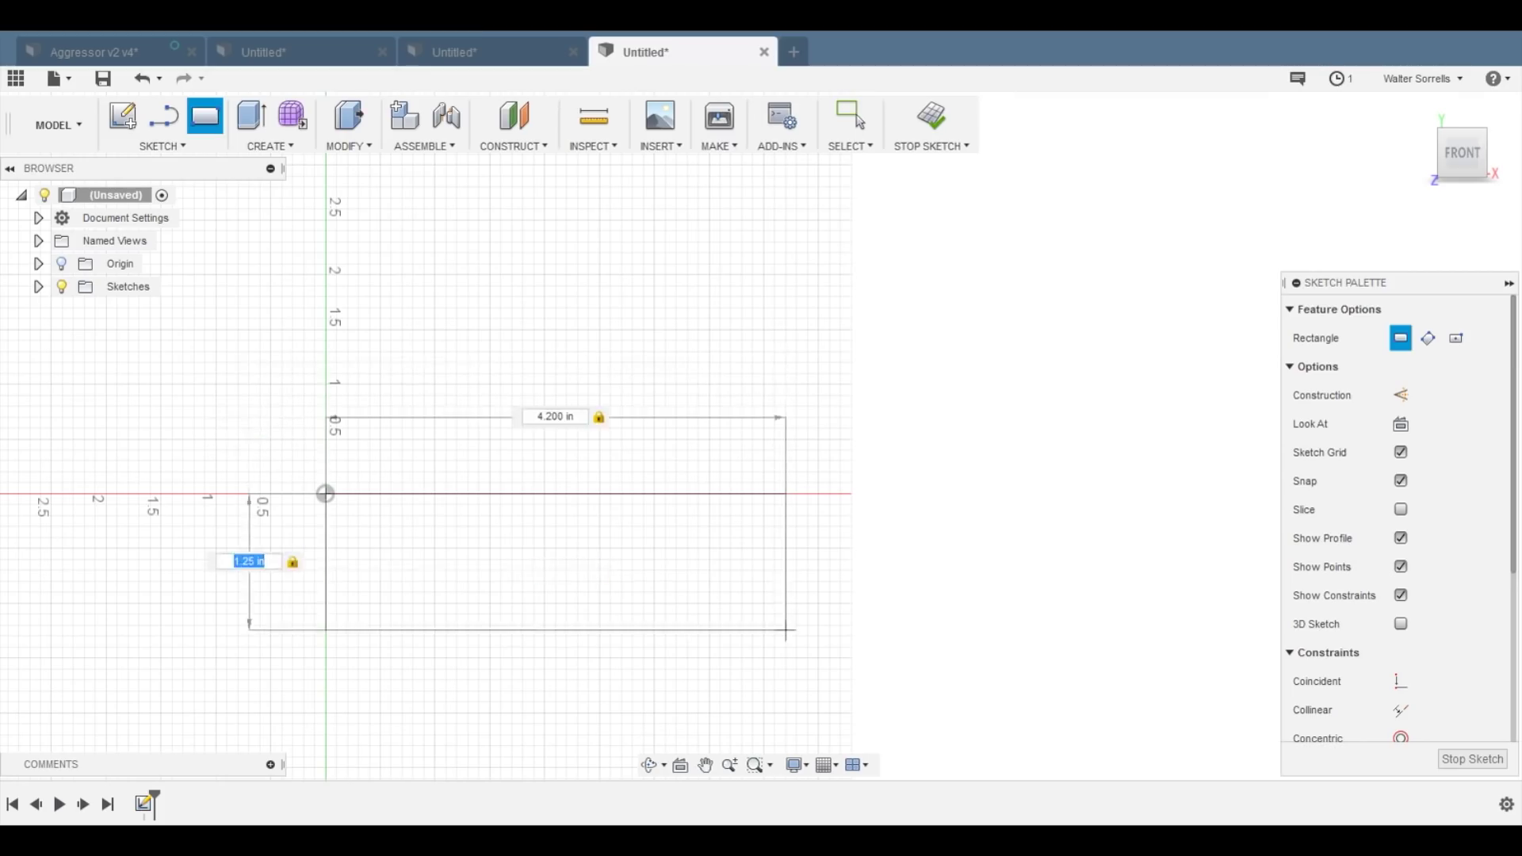
pyautogui.press('Tab')
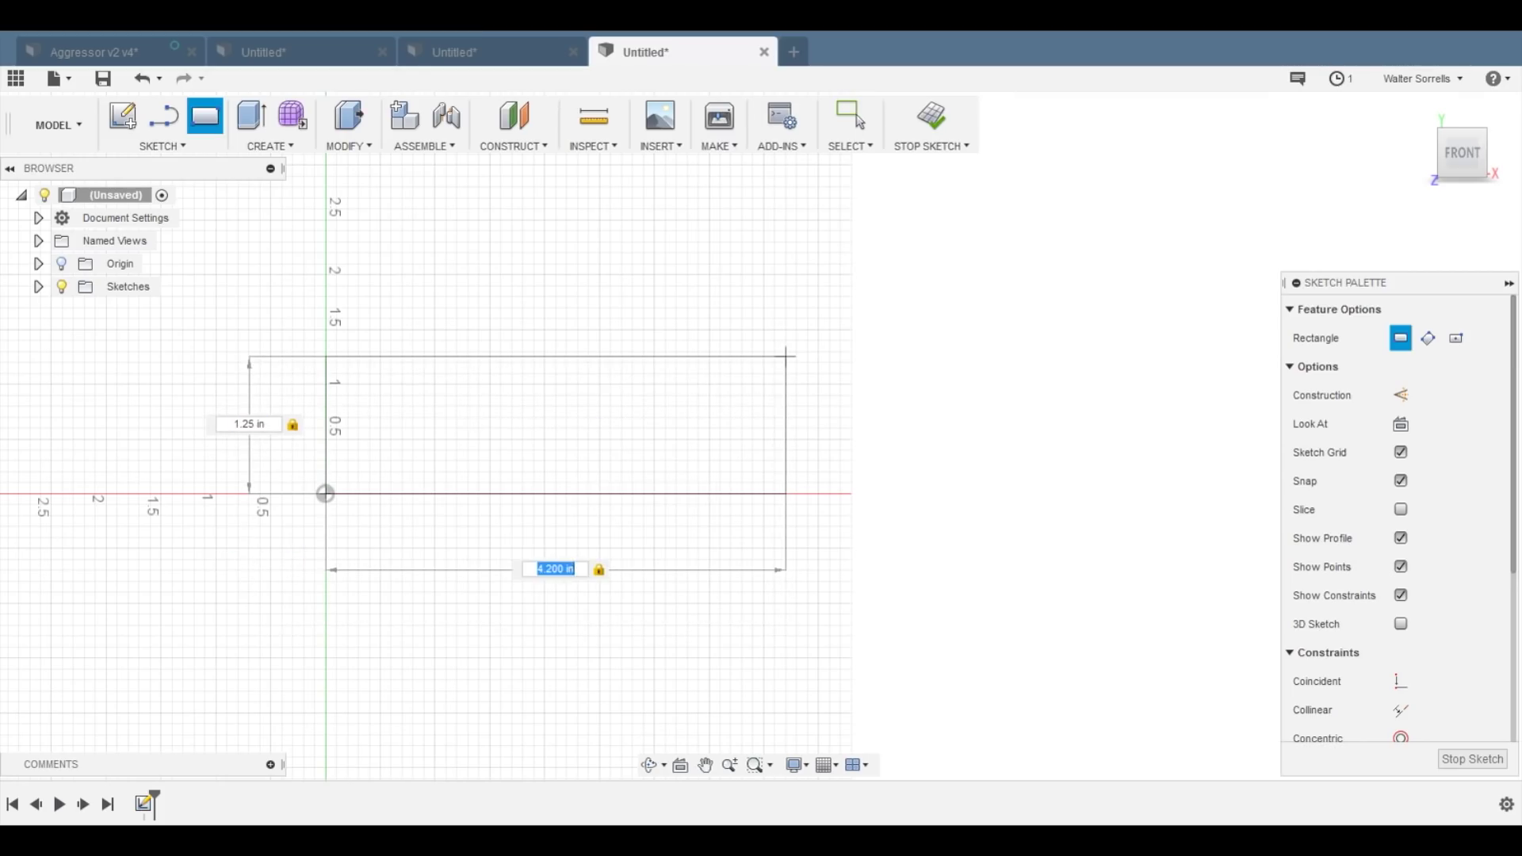
pyautogui.write('9')
pyautogui.press('Return')
pyautogui.press('Escape')
# - Convert all four sides of the rectangle to construction lines
pyautogui.scroll(-5, 652, 555)
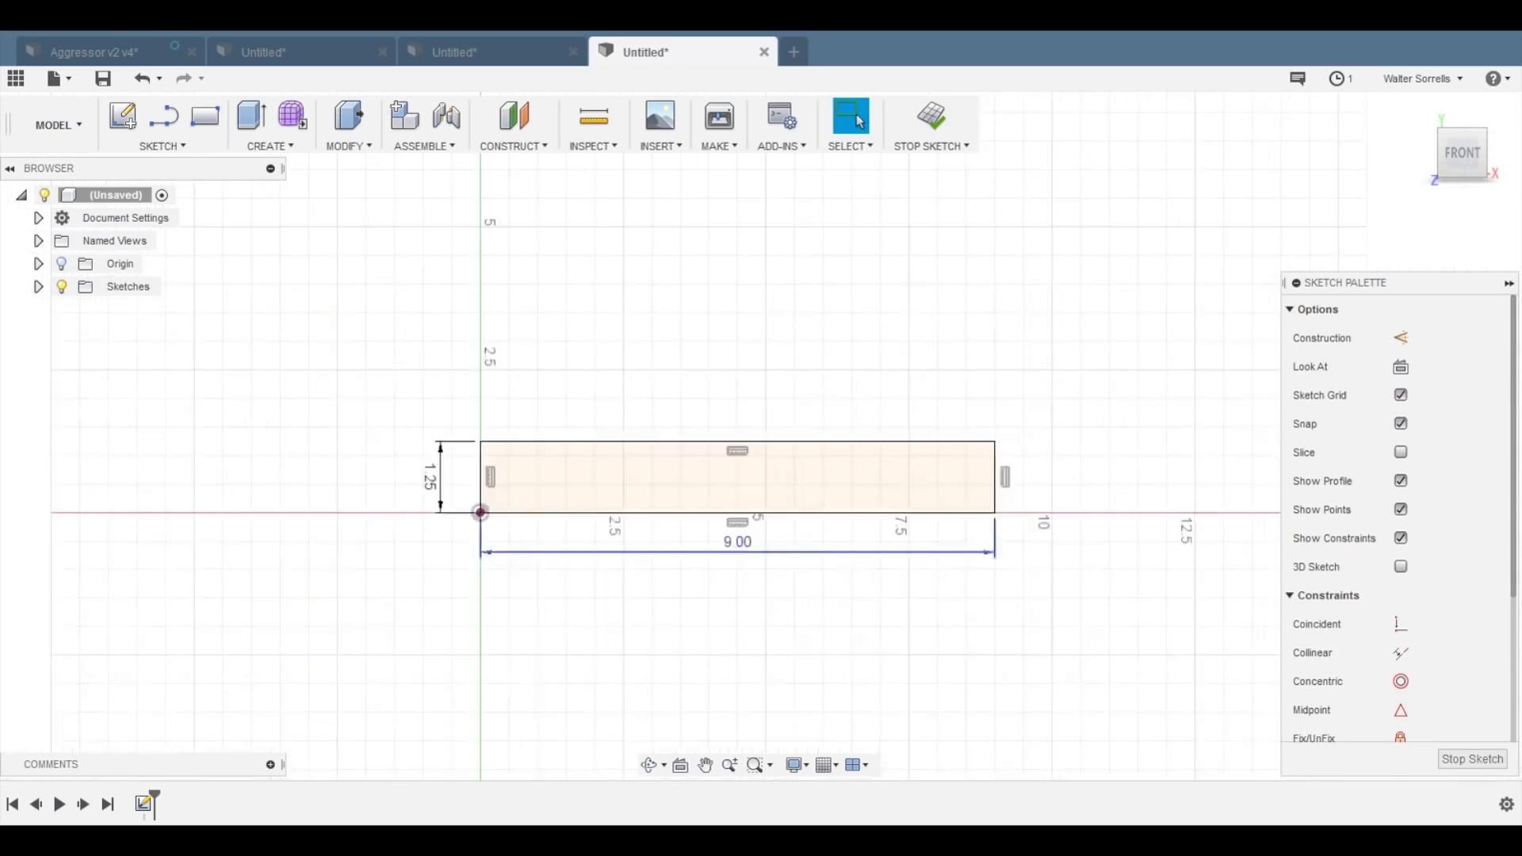
pyautogui.moveTo(418, 407)
pyautogui.mouseDown()
pyautogui.moveTo(697, 573)
pyautogui.moveTo(1004, 611)
pyautogui.mouseUp()
pyautogui.press('x')
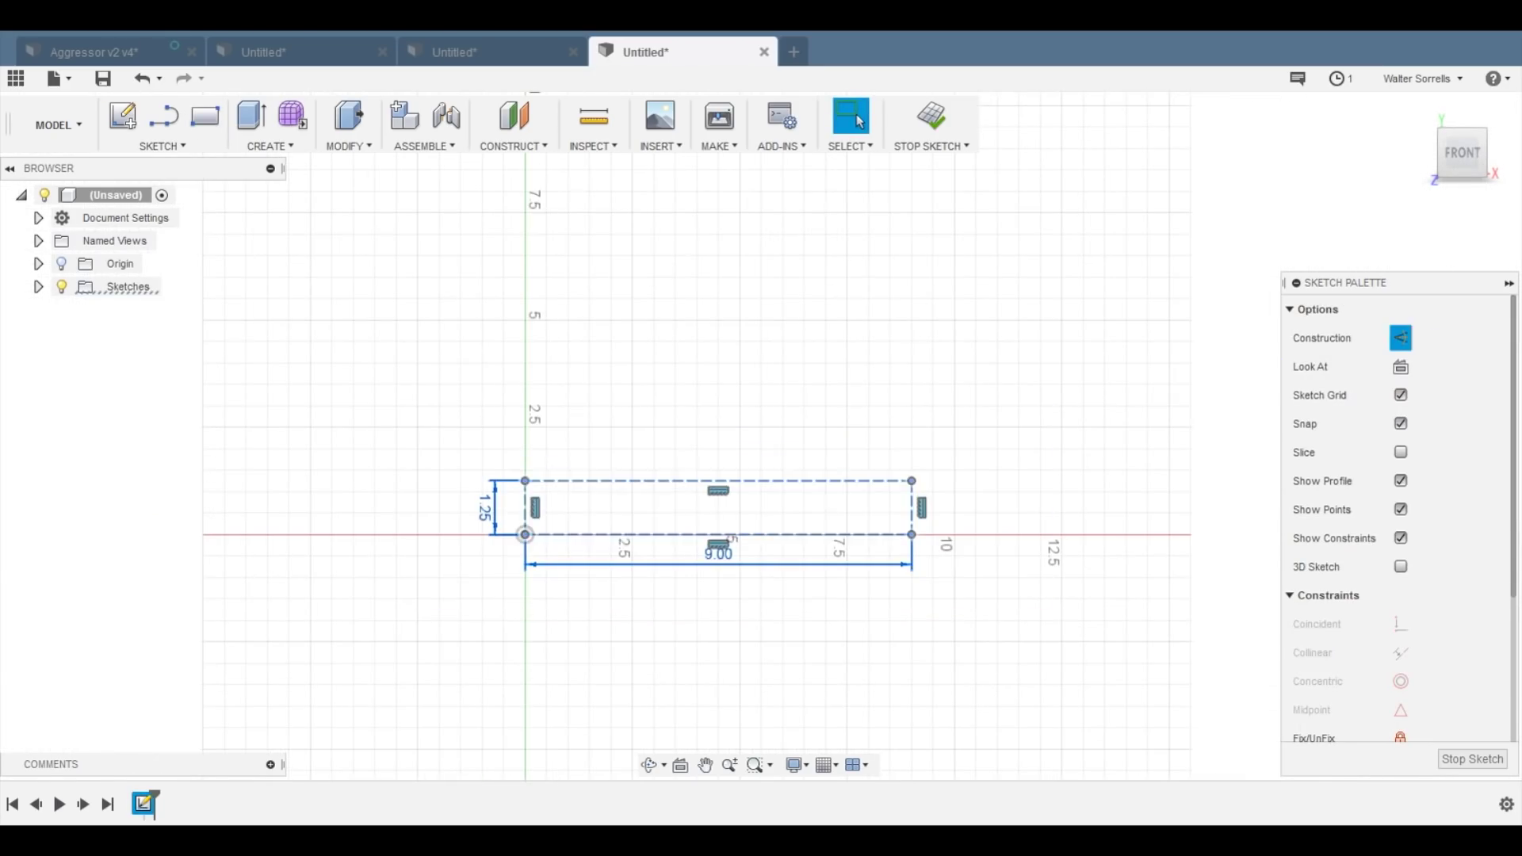
# - Draw a 3-point arc between the rectangle's two short sides, starting and ending slightly below the upper corners and peaking at the upper side's midpoint
pyautogui.scroll(3, 901, 603)
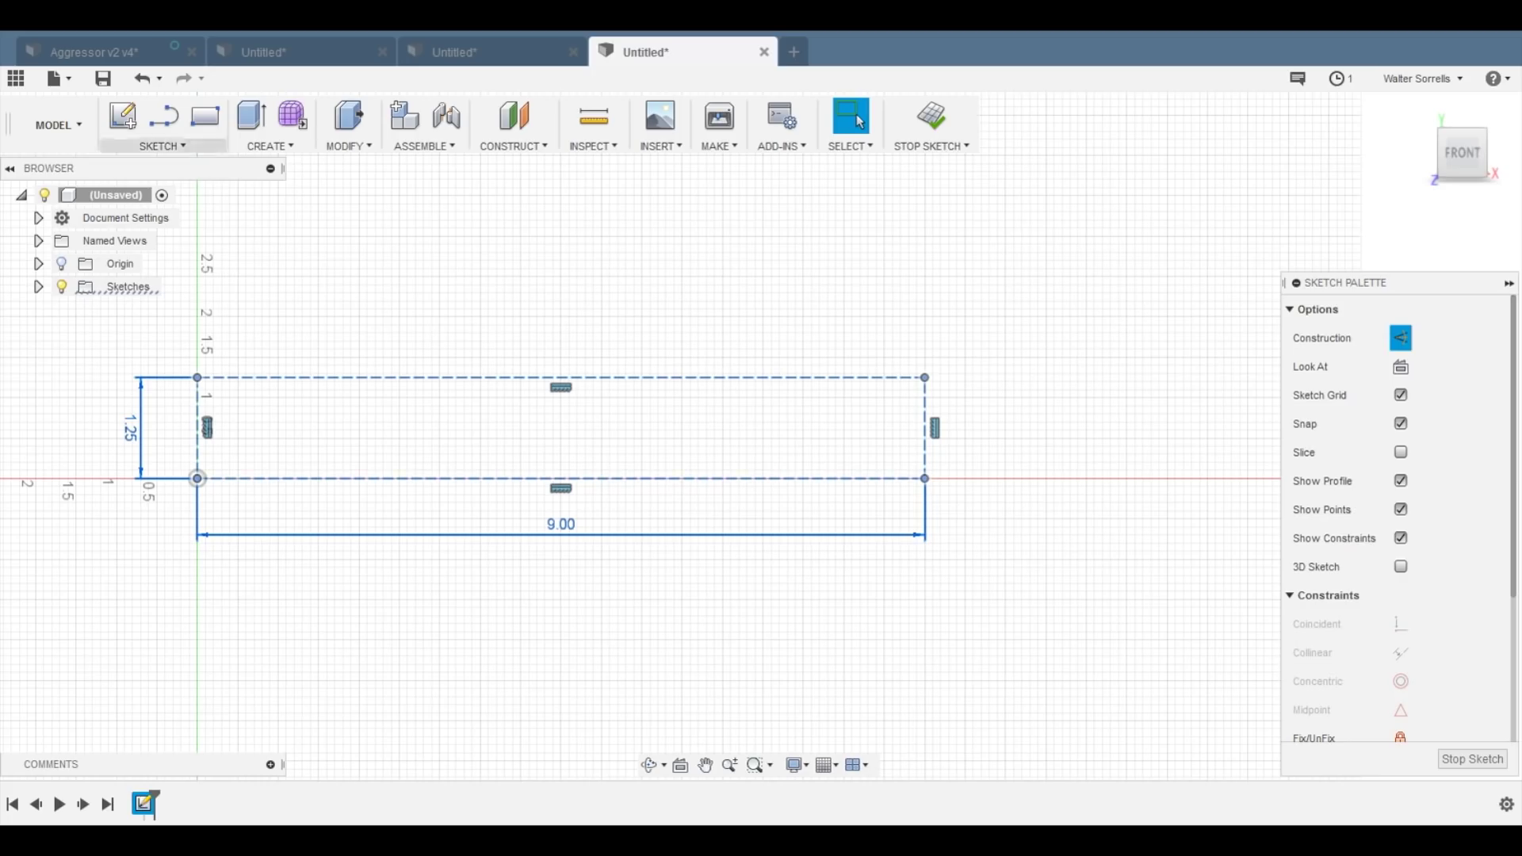
pyautogui.click(162, 146)
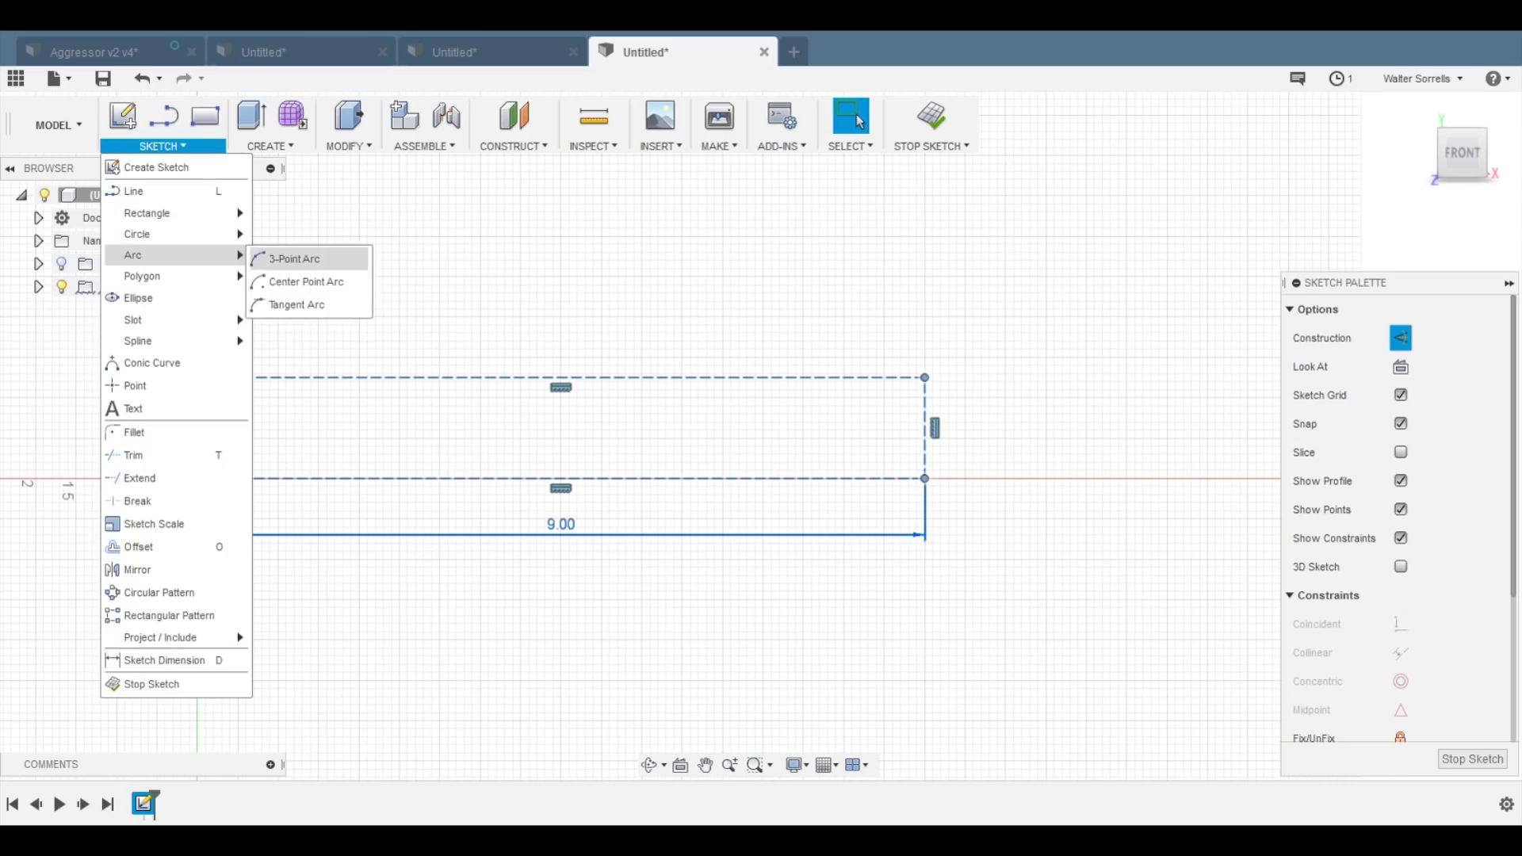
pyautogui.click(306, 276)
pyautogui.scroll(5, 174, 388)
pyautogui.click(160, 381)
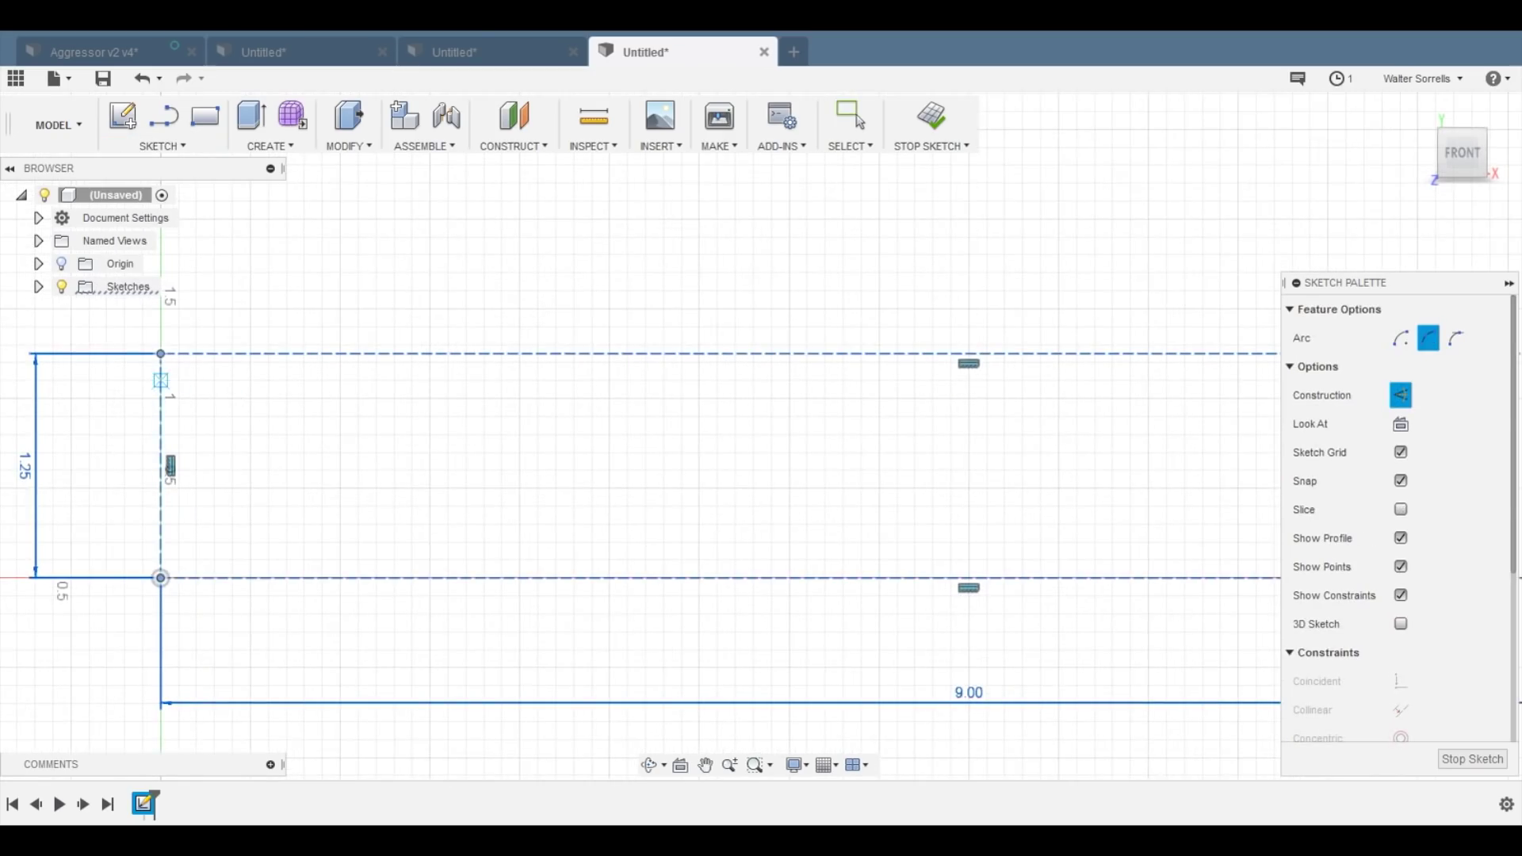
pyautogui.scroll(-4, 912, 418)
pyautogui.moveTo(1088, 428); pyautogui.dragTo(349, 452, button='middle')
pyautogui.scroll(2, 499, 460)
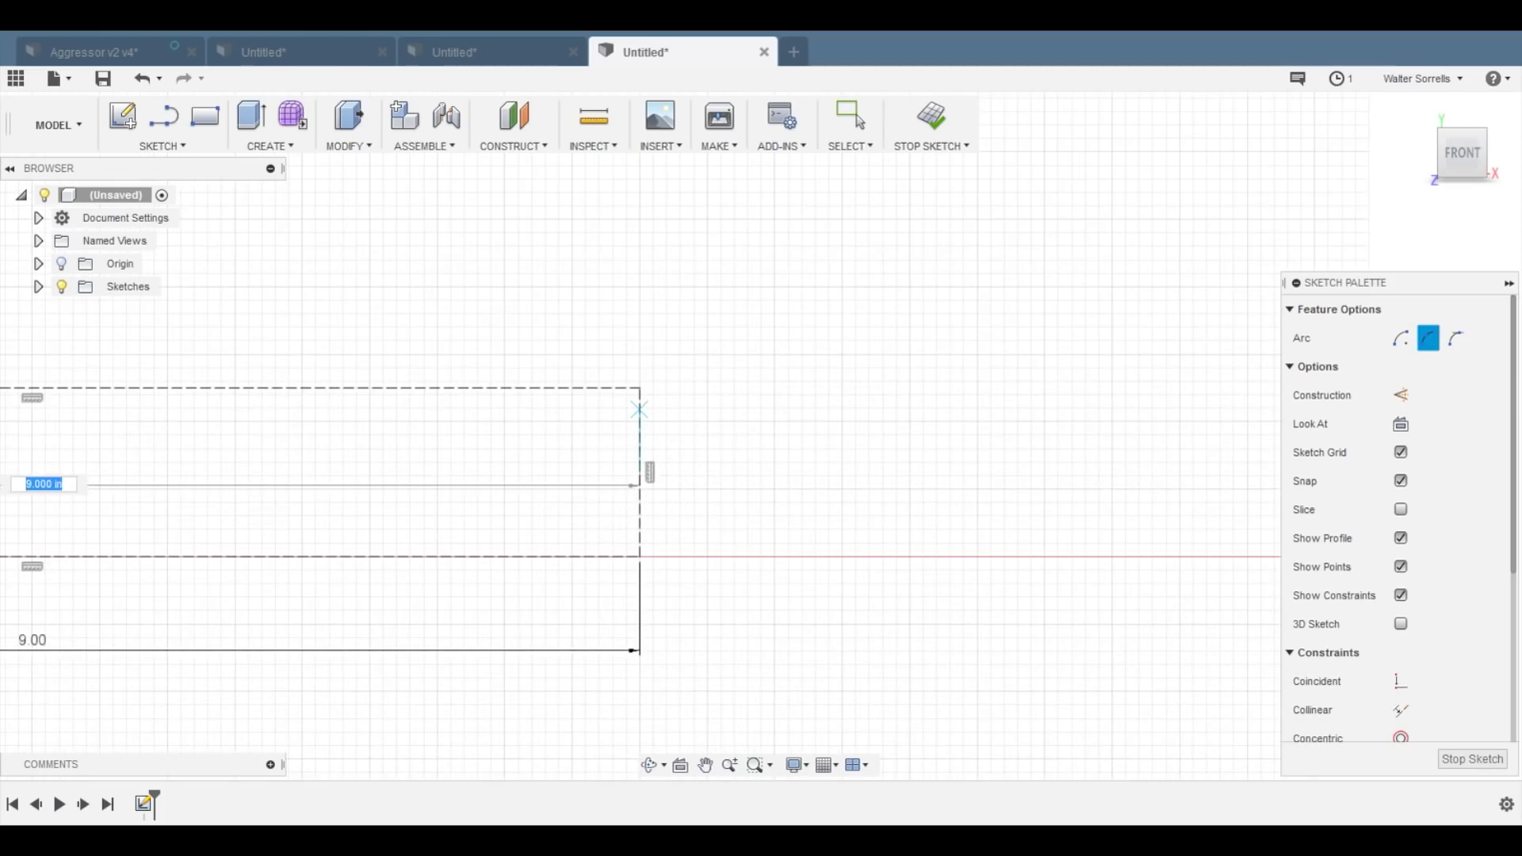
pyautogui.scroll(4, 630, 412)
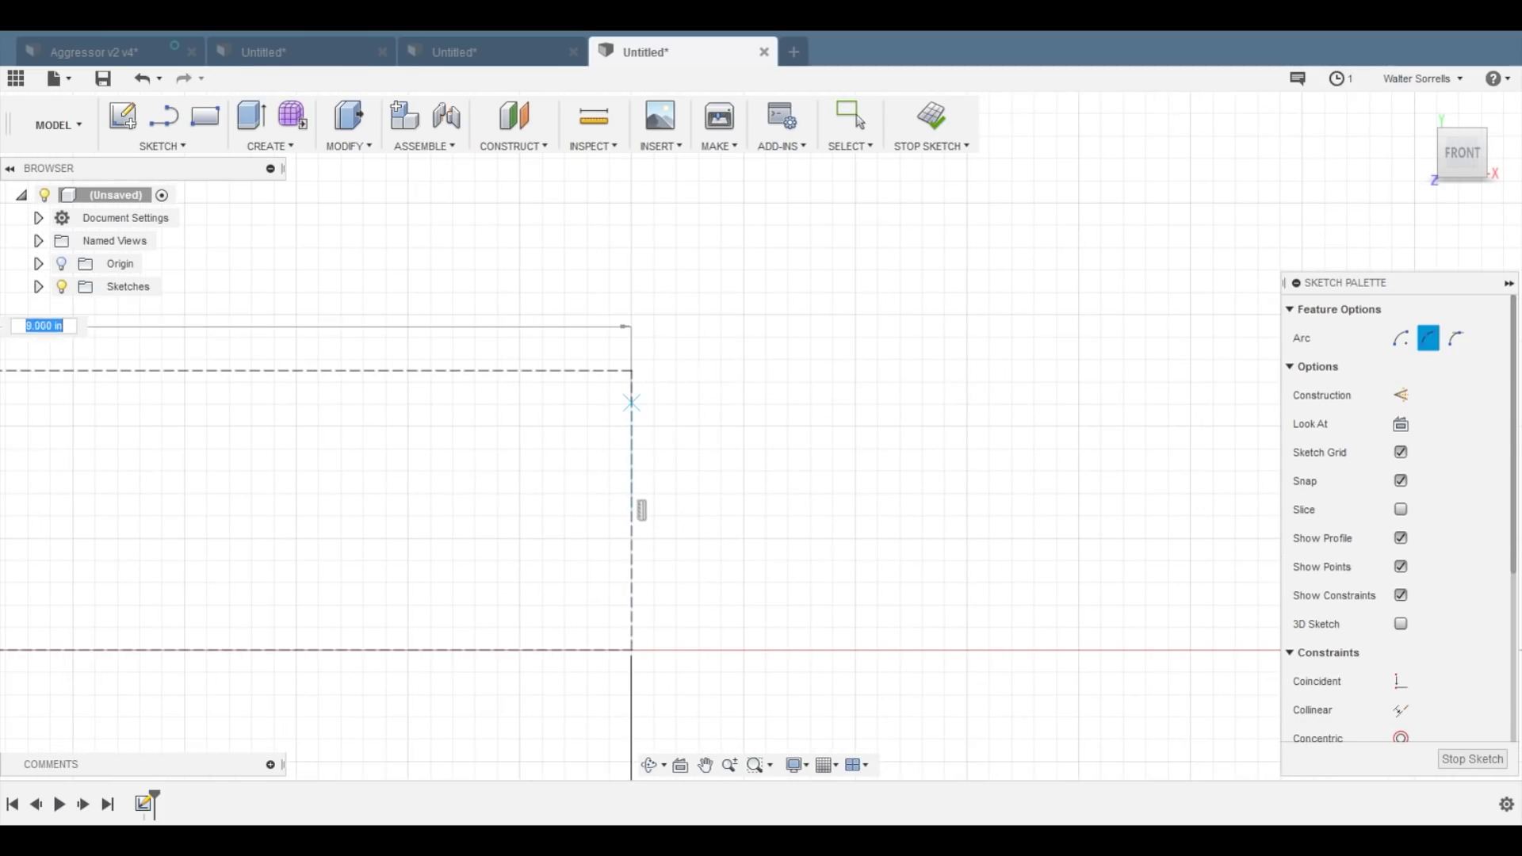
pyautogui.click(633, 404)
pyautogui.scroll(-6, 415, 407)
pyautogui.moveTo(382, 419); pyautogui.dragTo(1006, 479, button='middle')
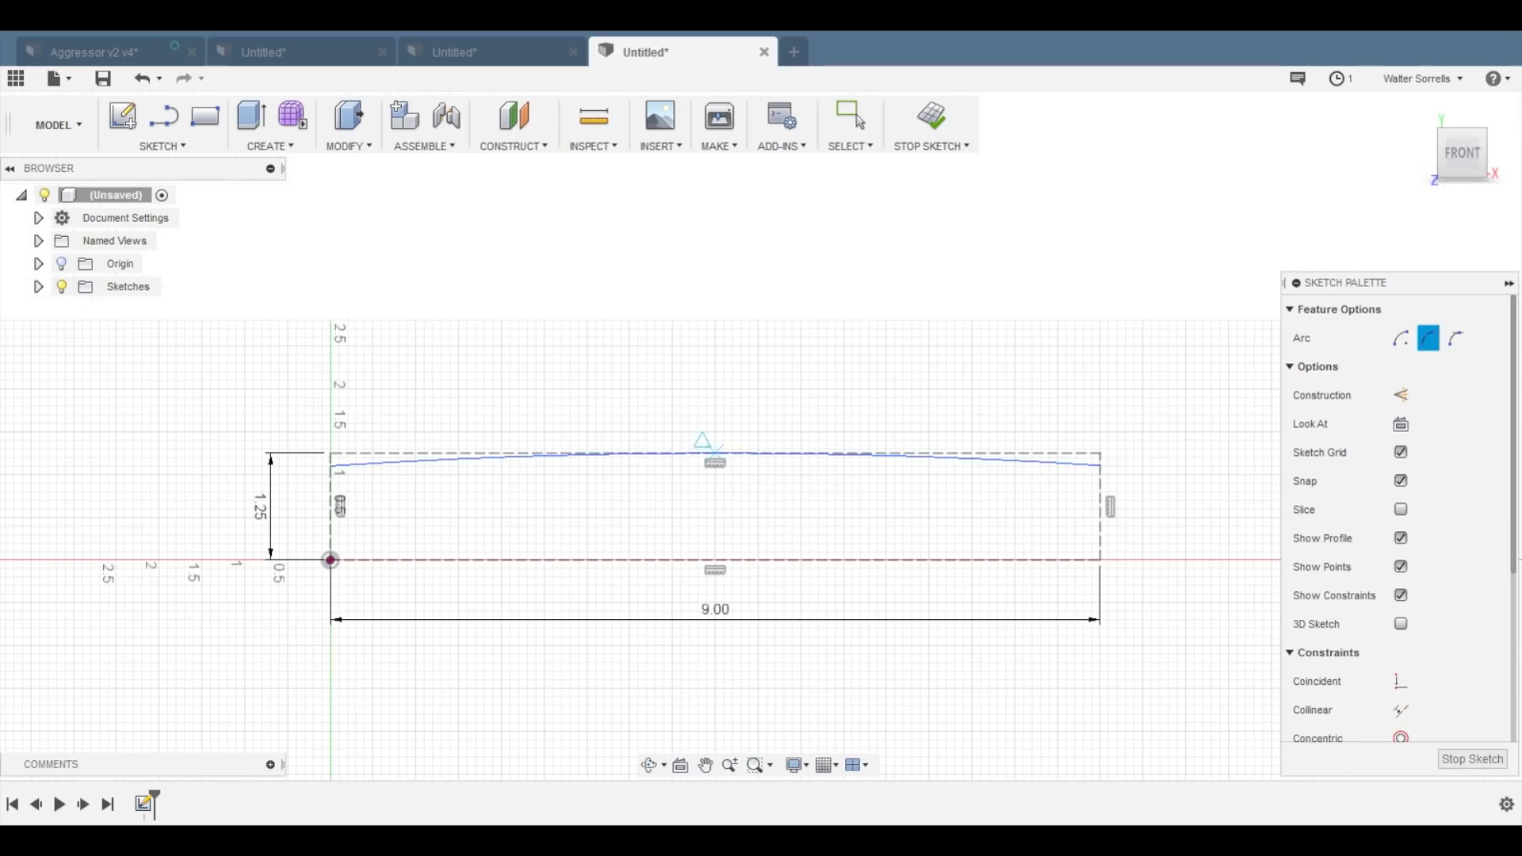
pyautogui.scroll(-3, 502, 457)
# - Draw a 3-point arc from the shallow arc's right endpoint, curving down and inward to just above the rectangle's lower side
pyautogui.click(163, 146)
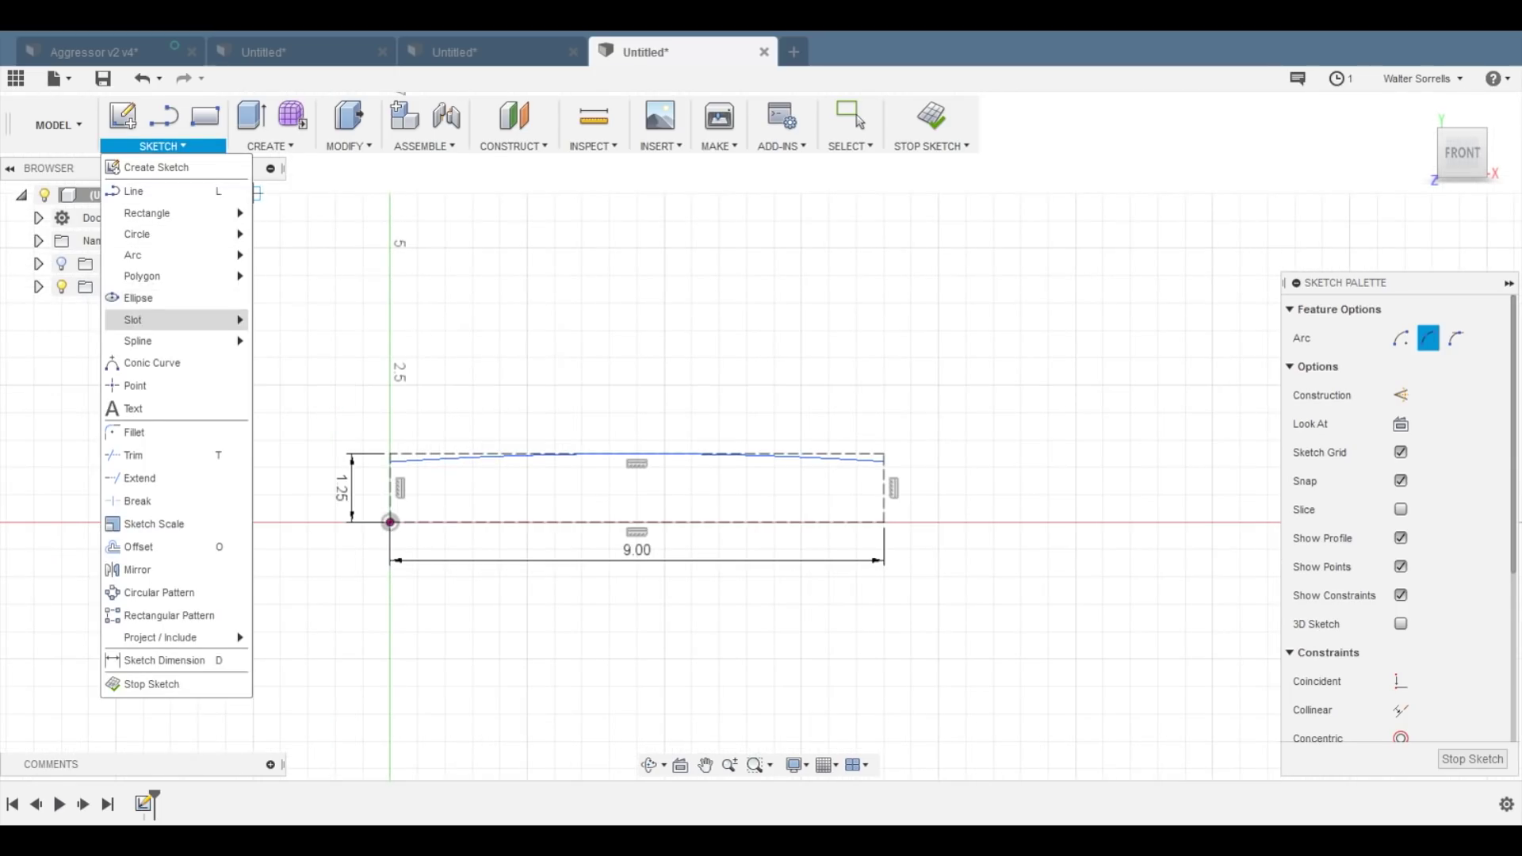
pyautogui.scroll(1, 463, 511)
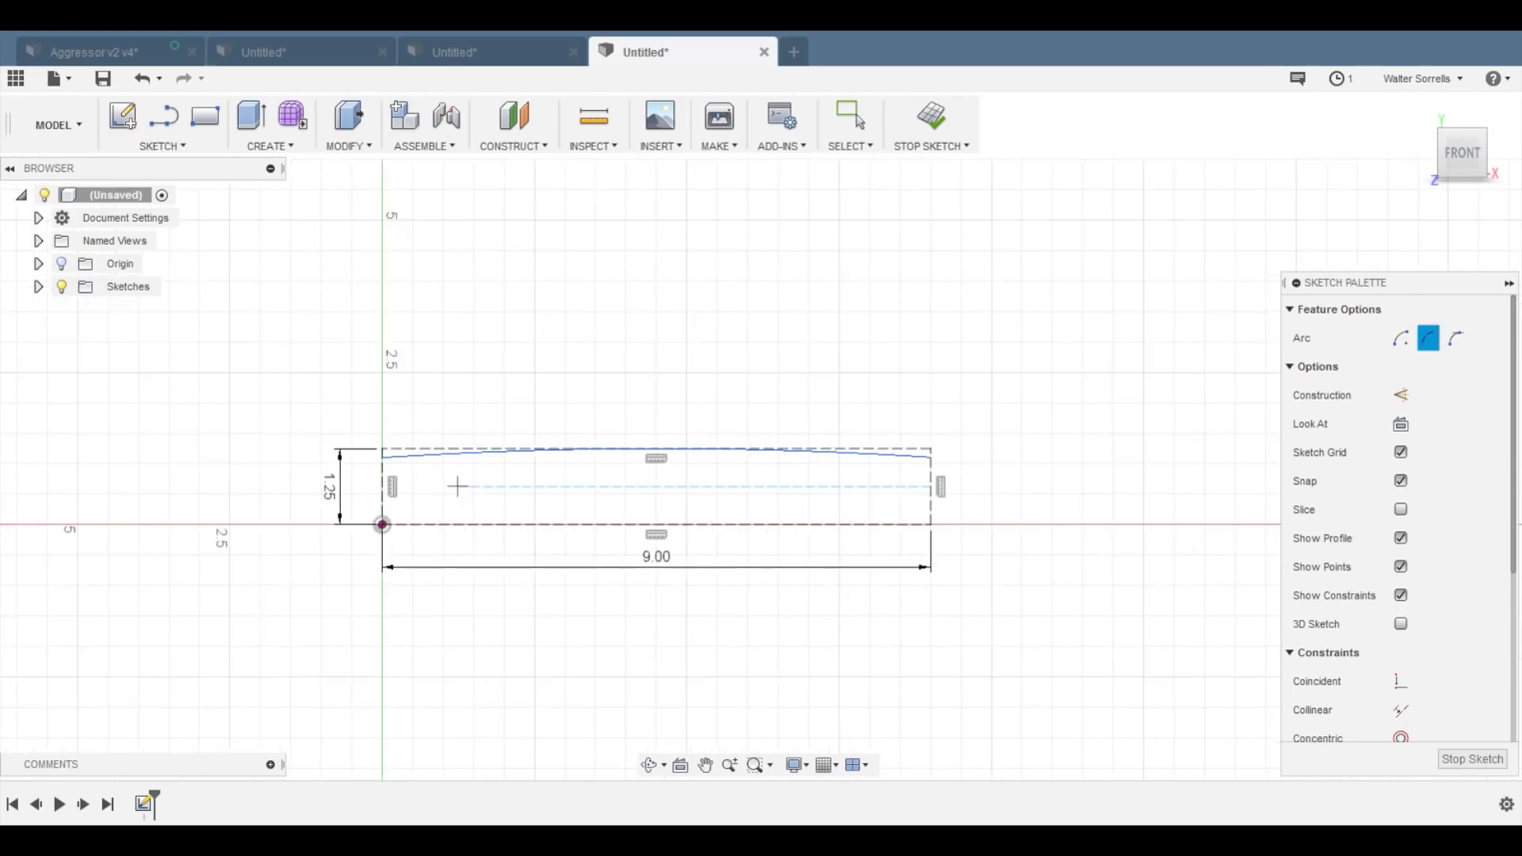
pyautogui.press('l')
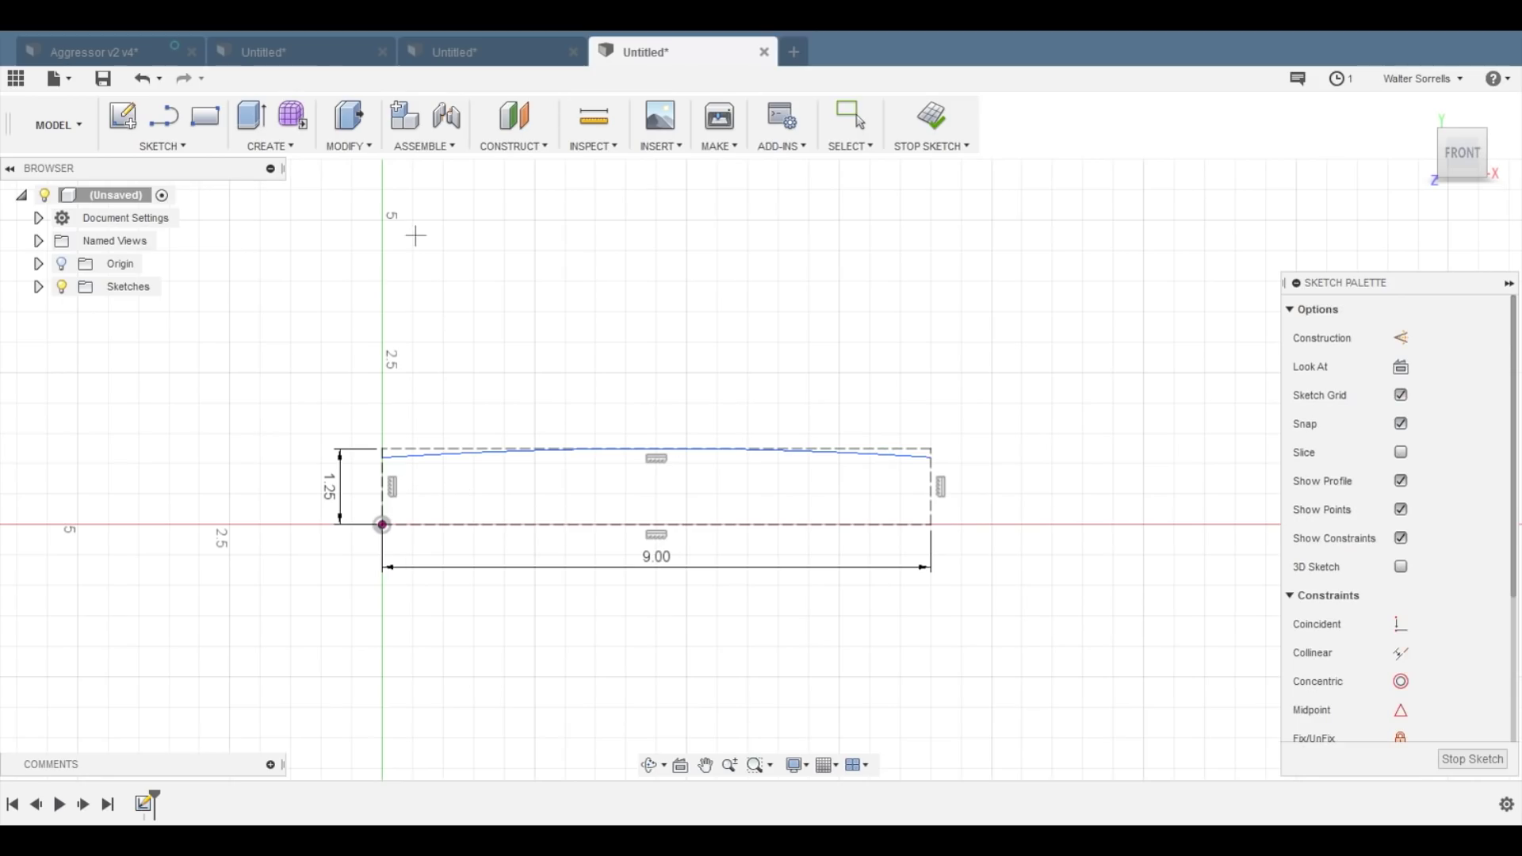
pyautogui.click(162, 146)
pyautogui.moveTo(133, 256)
pyautogui.click(293, 259)
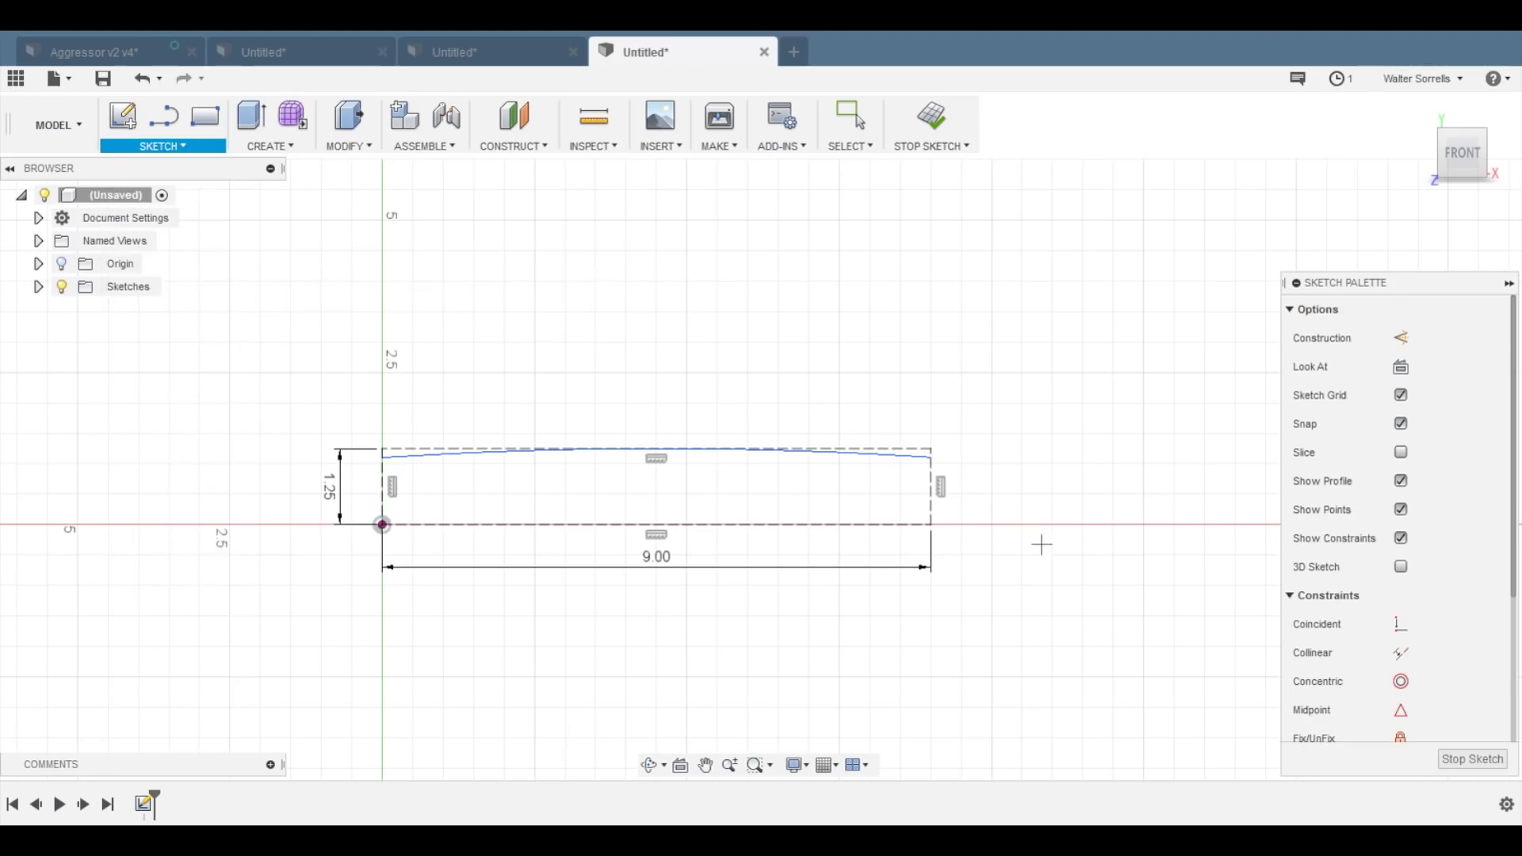
pyautogui.scroll(3, 1039, 540)
pyautogui.click(856, 404)
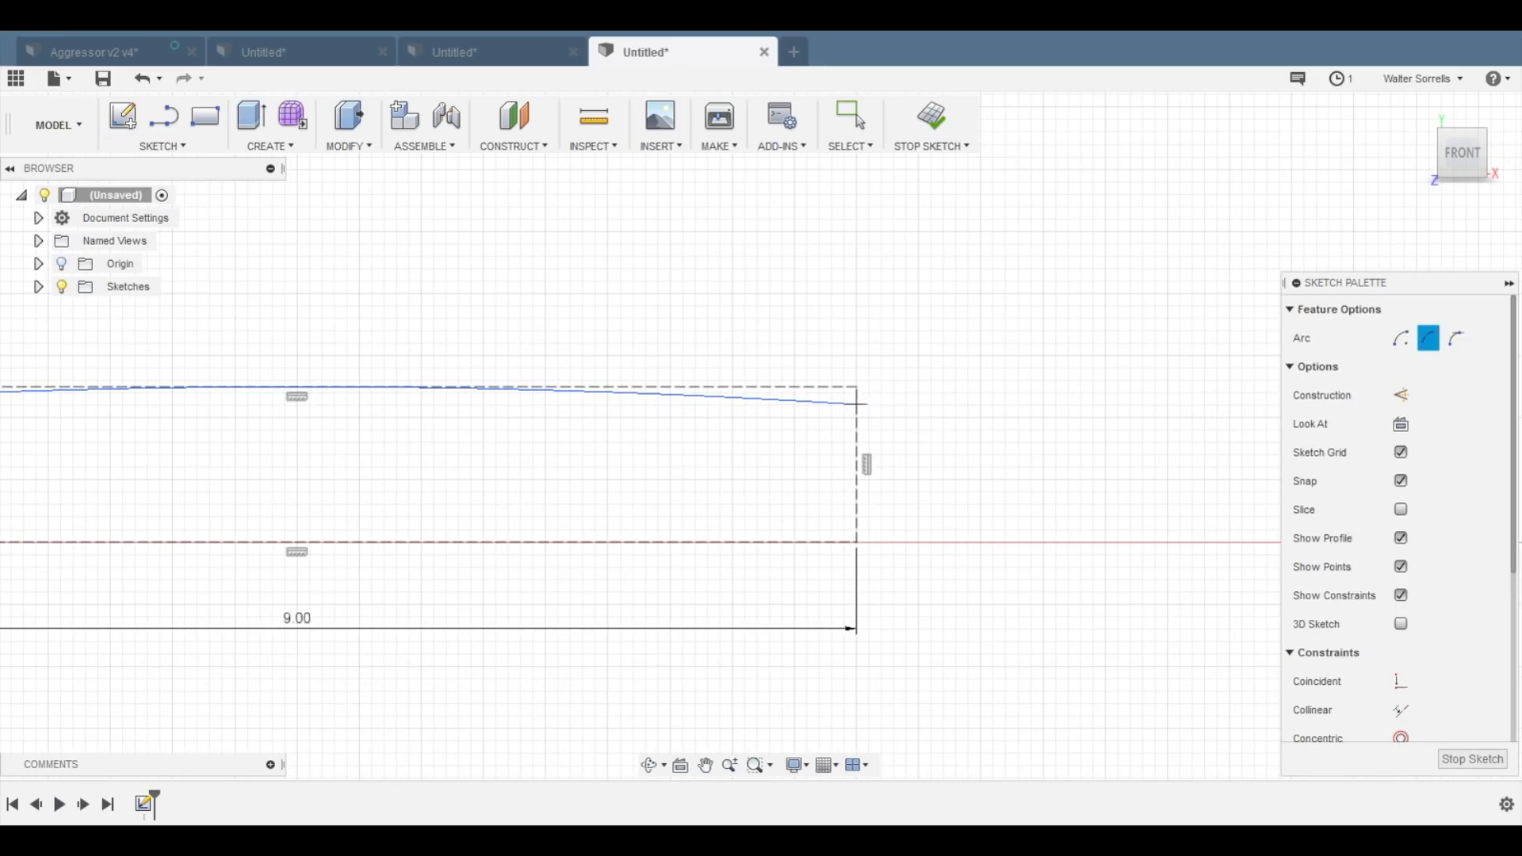
pyautogui.click(793, 529)
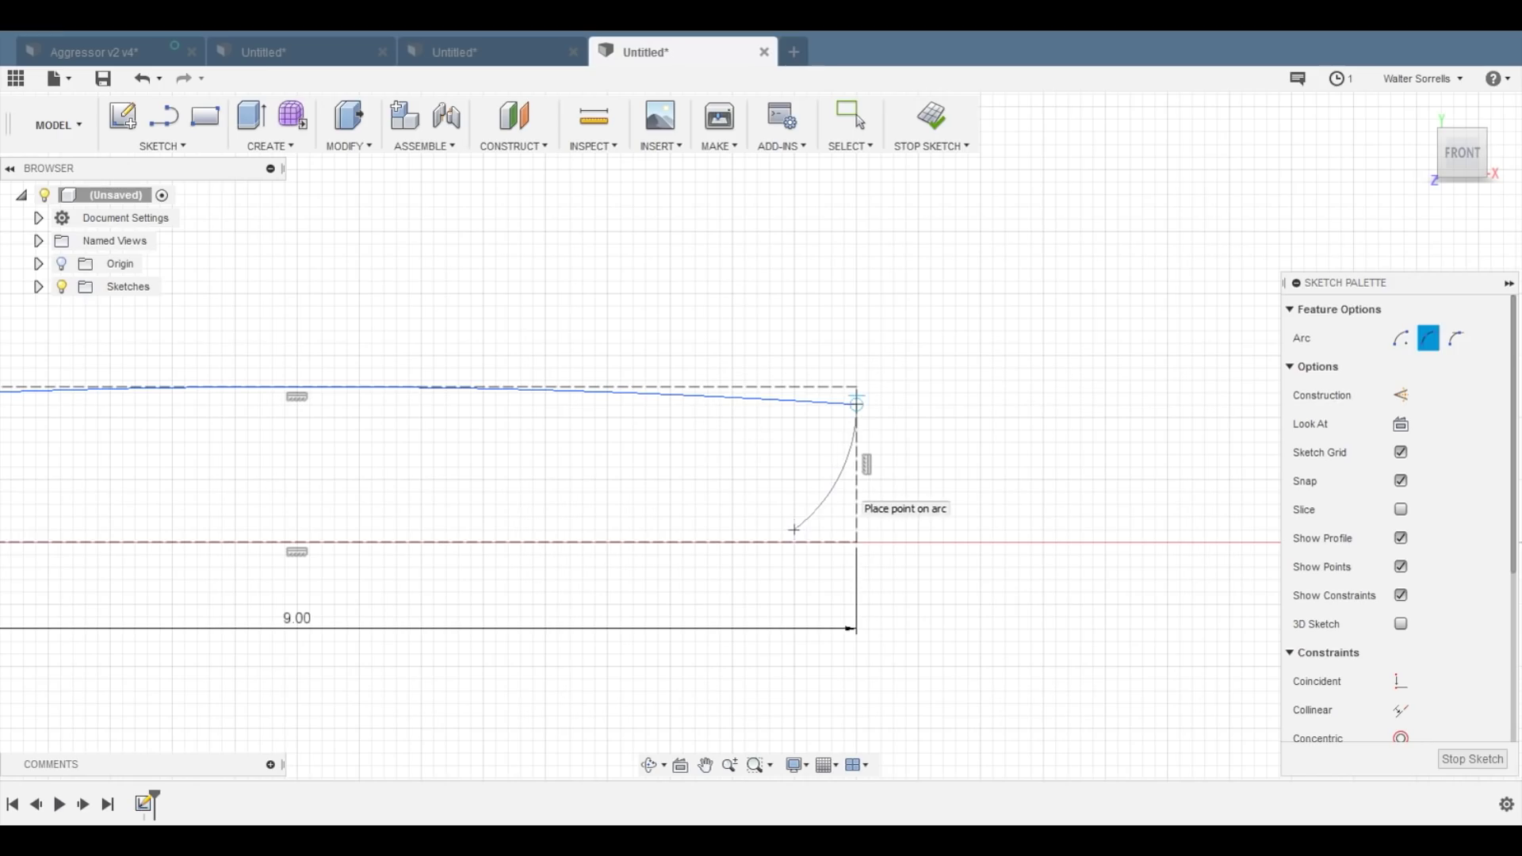
pyautogui.click(796, 527)
pyautogui.scroll(-4, 657, 442)
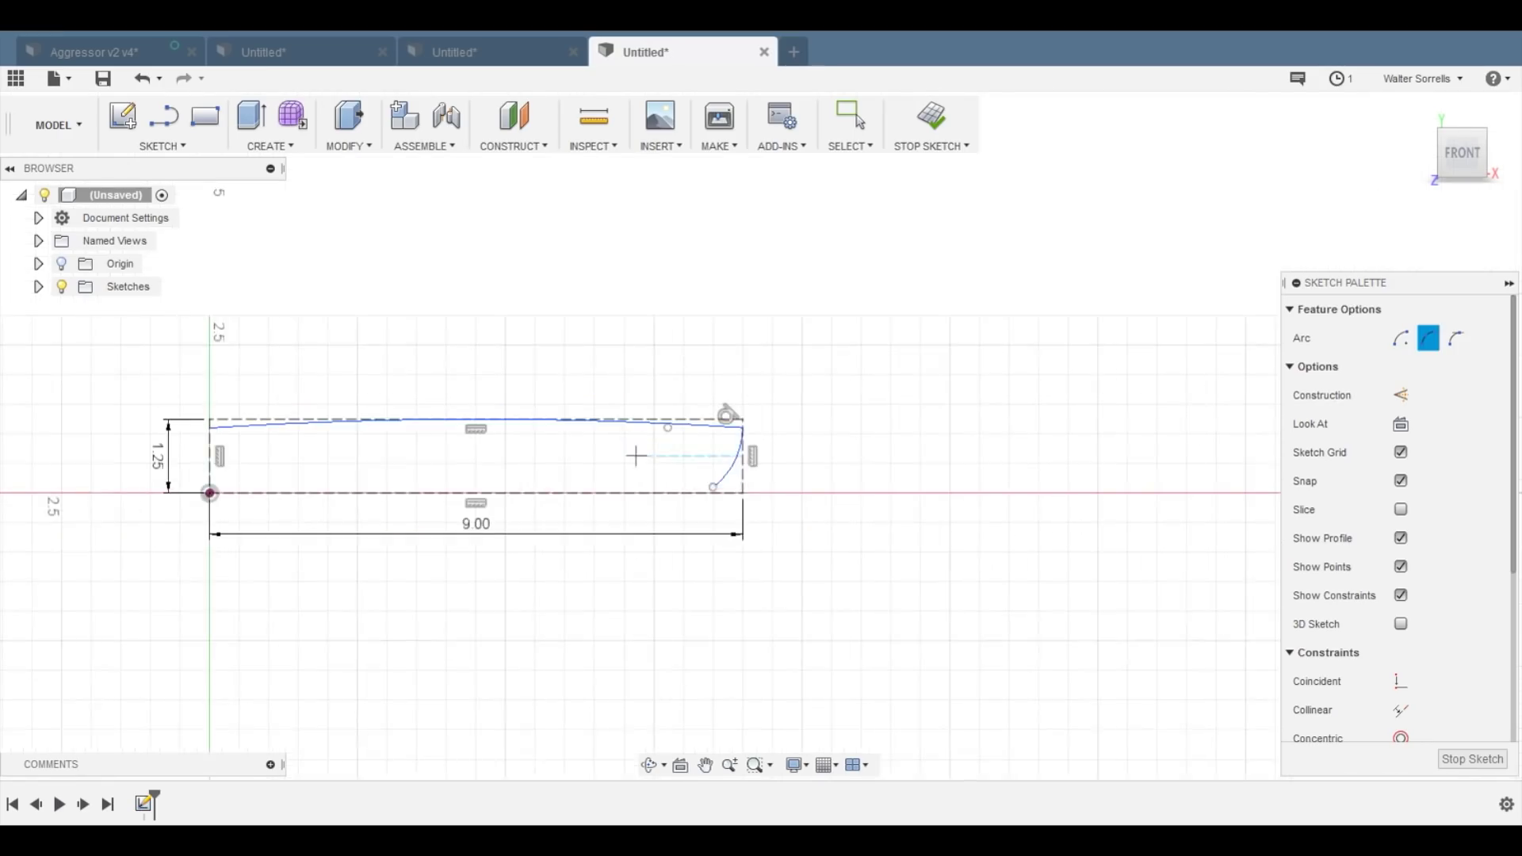
# - Draw a three-point fit point spline from the shallow arc's left endpoint down to a point above the midpoint of the rectangle's lower side
pyautogui.click(162, 146)
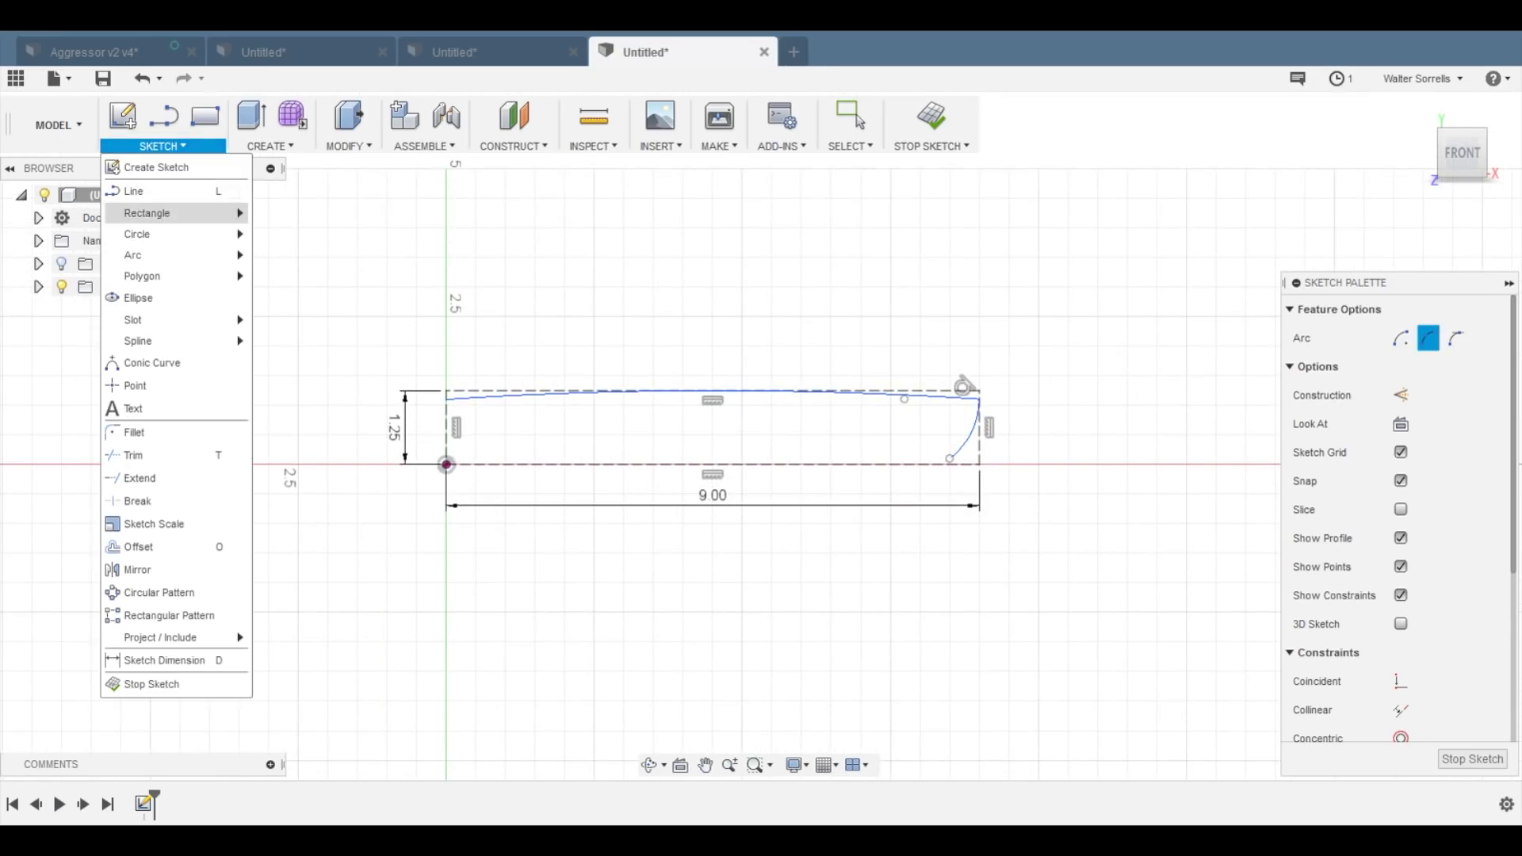
pyautogui.moveTo(174, 340)
pyautogui.click(301, 344)
pyautogui.click(447, 399)
pyautogui.scroll(5, 451, 405)
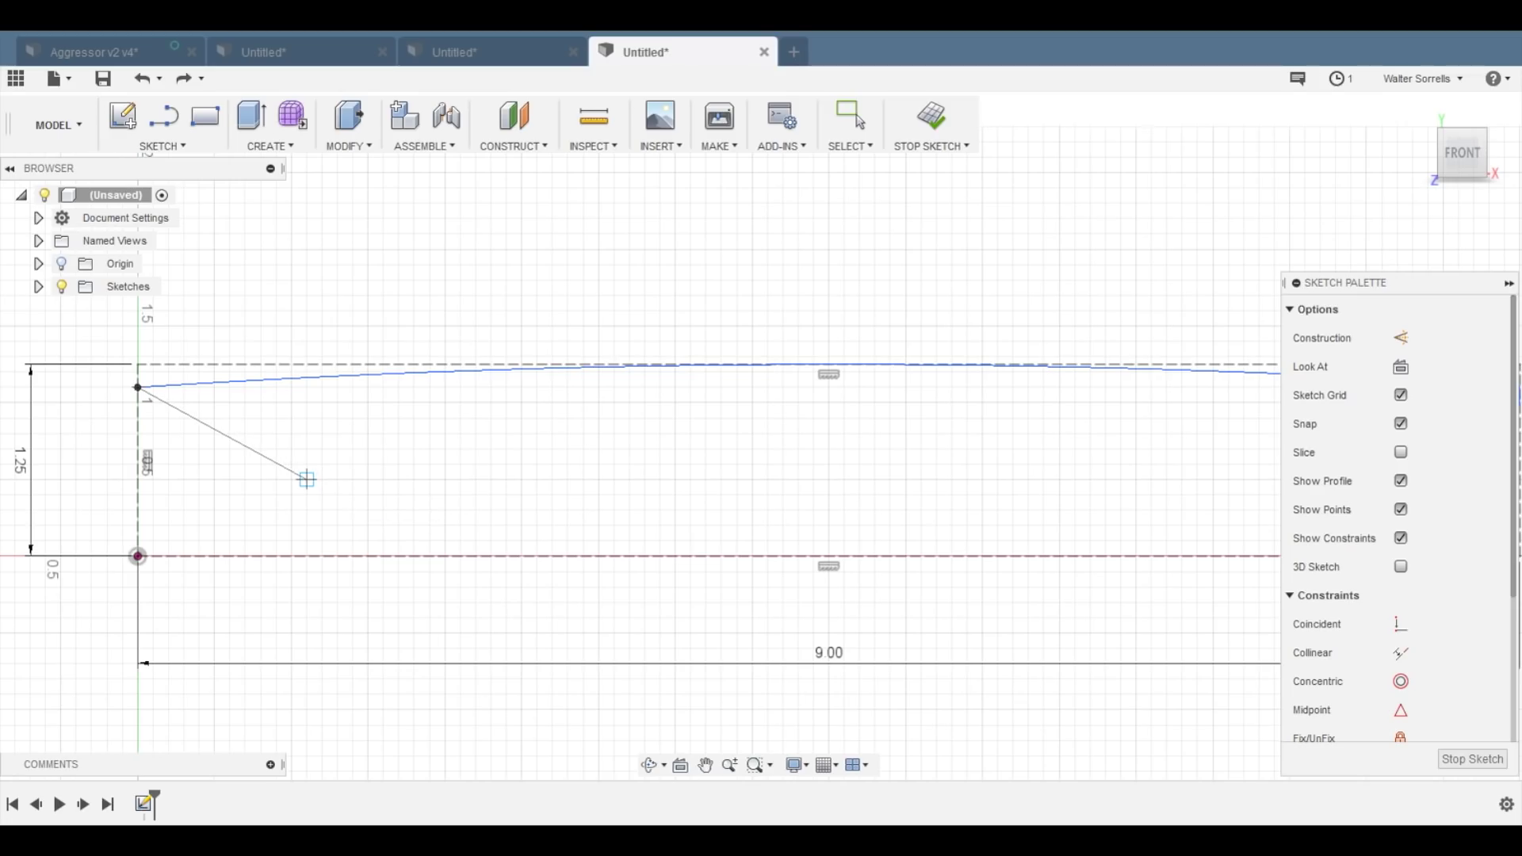
pyautogui.click(307, 480)
pyautogui.moveTo(307, 479); pyautogui.dragTo(830, 523)
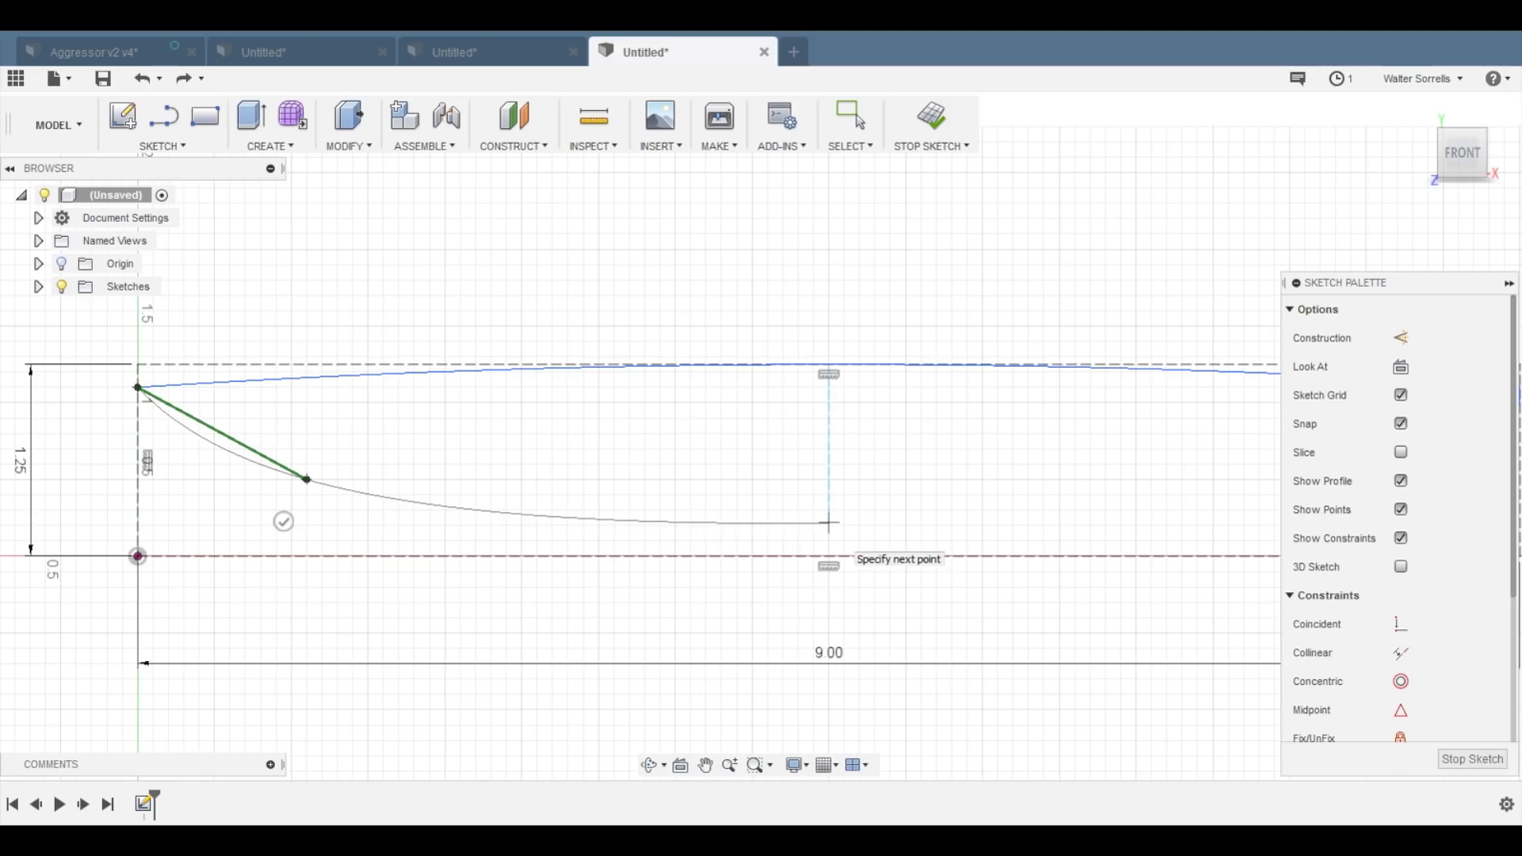
pyautogui.moveTo(829, 523); pyautogui.dragTo(829, 525)
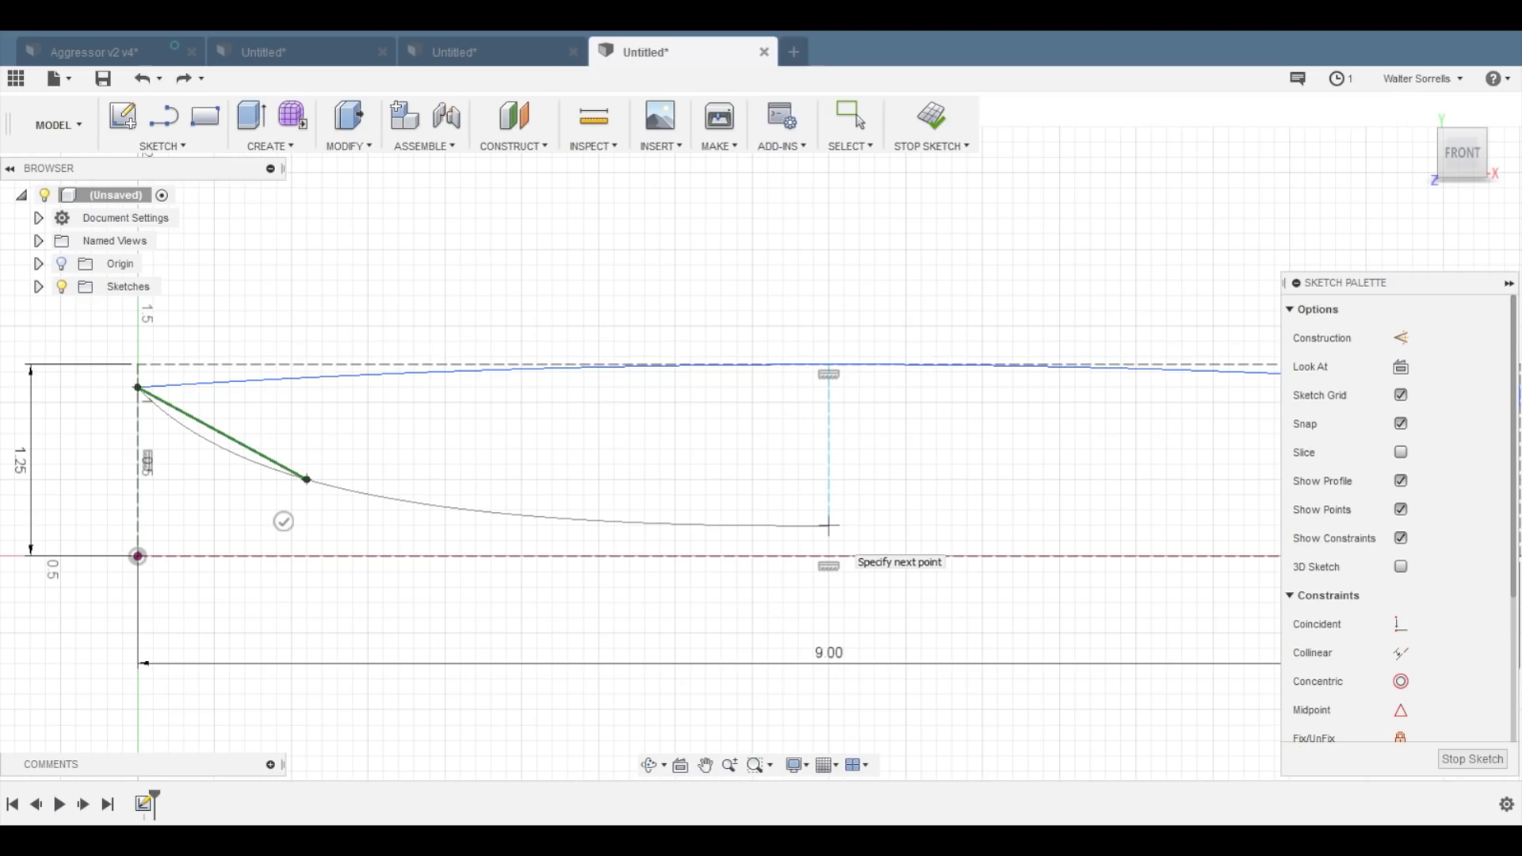
pyautogui.click(829, 526)
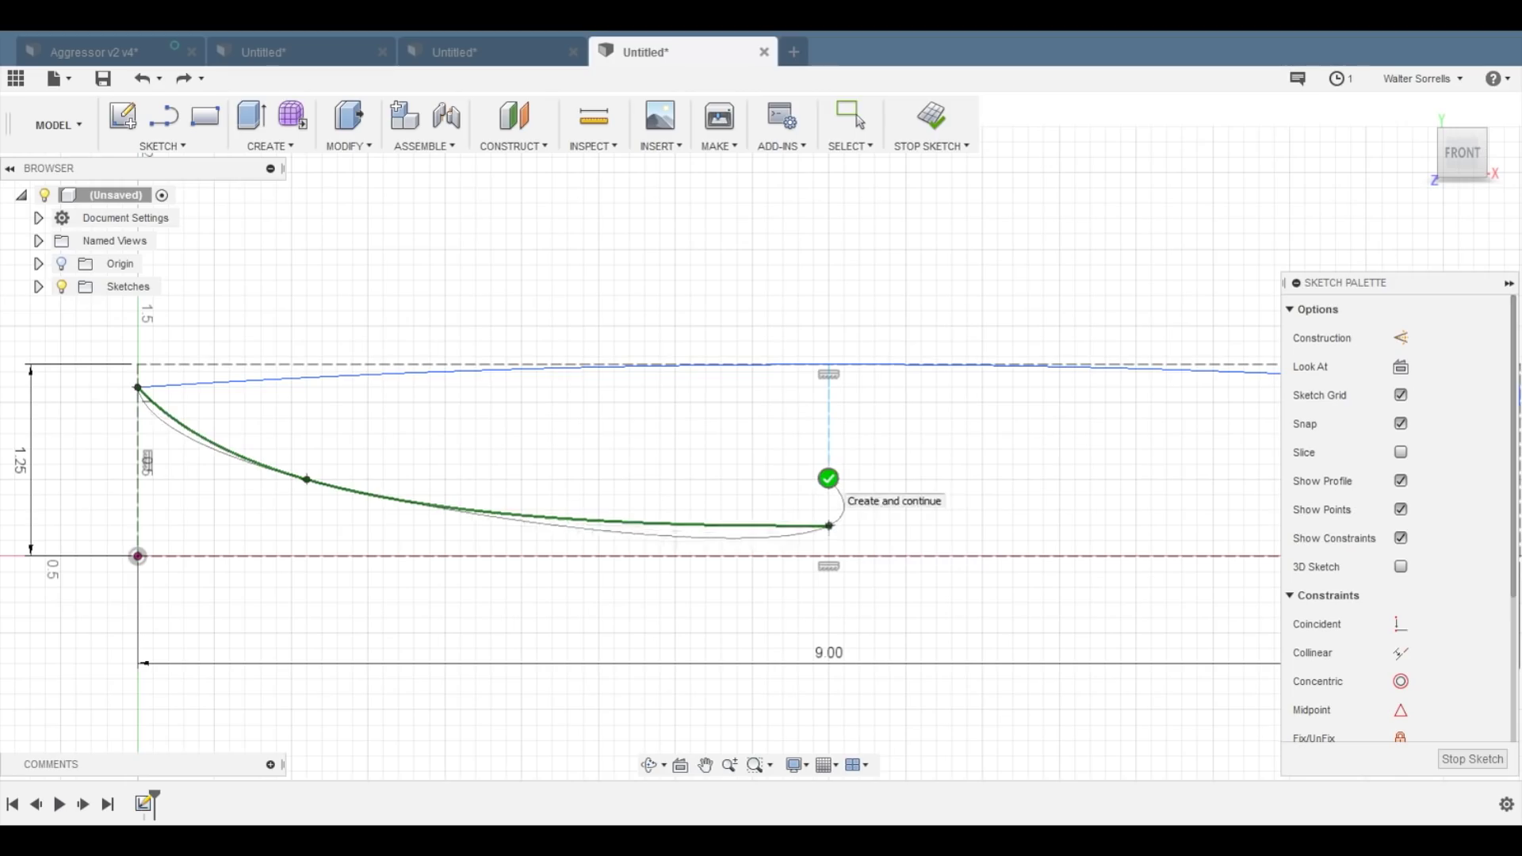
pyautogui.click(828, 478)
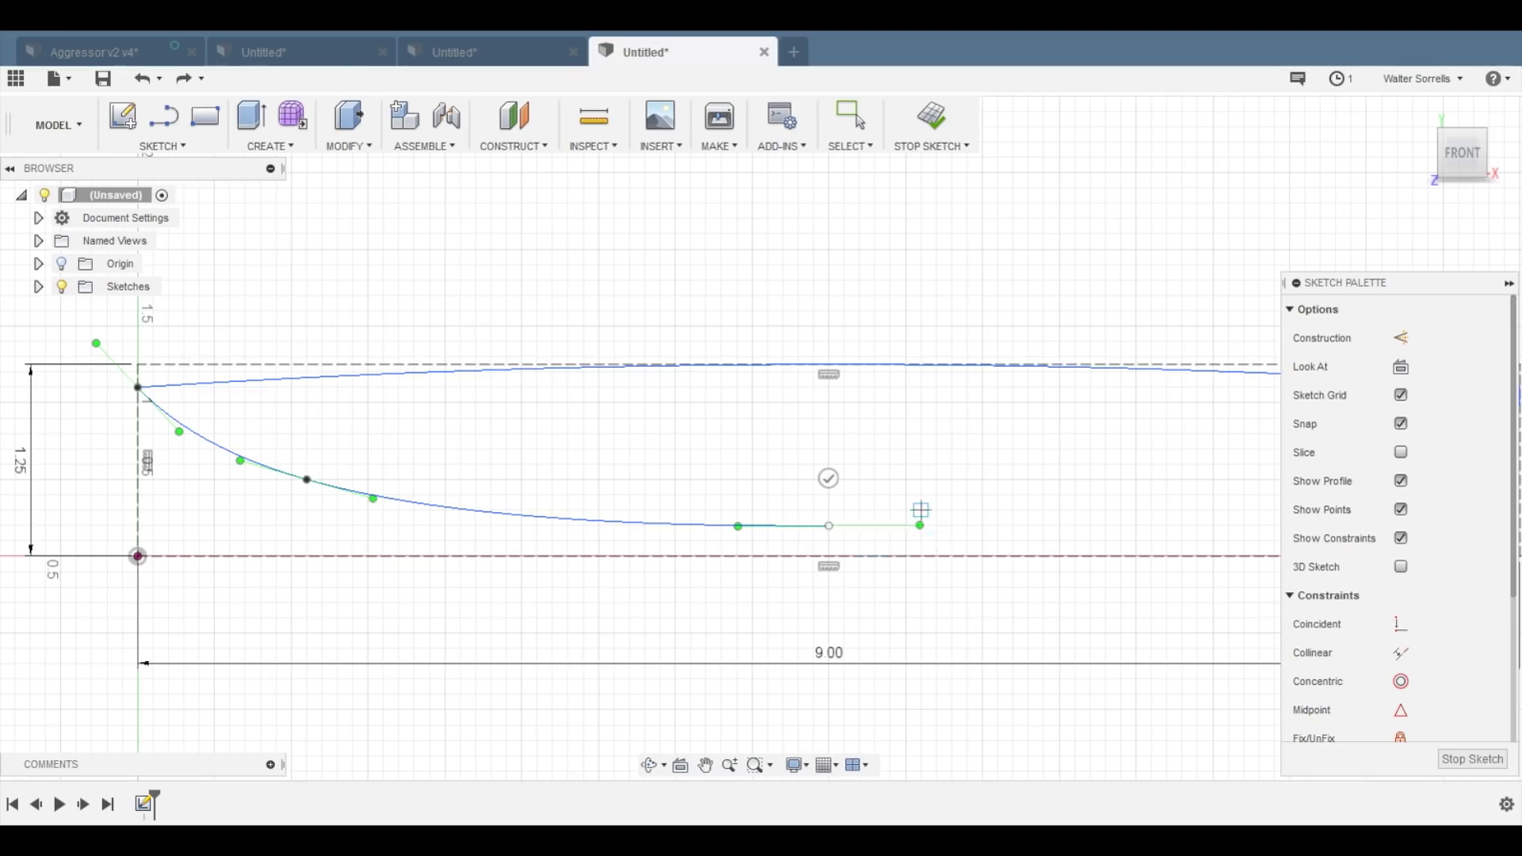
pyautogui.press('Escape')
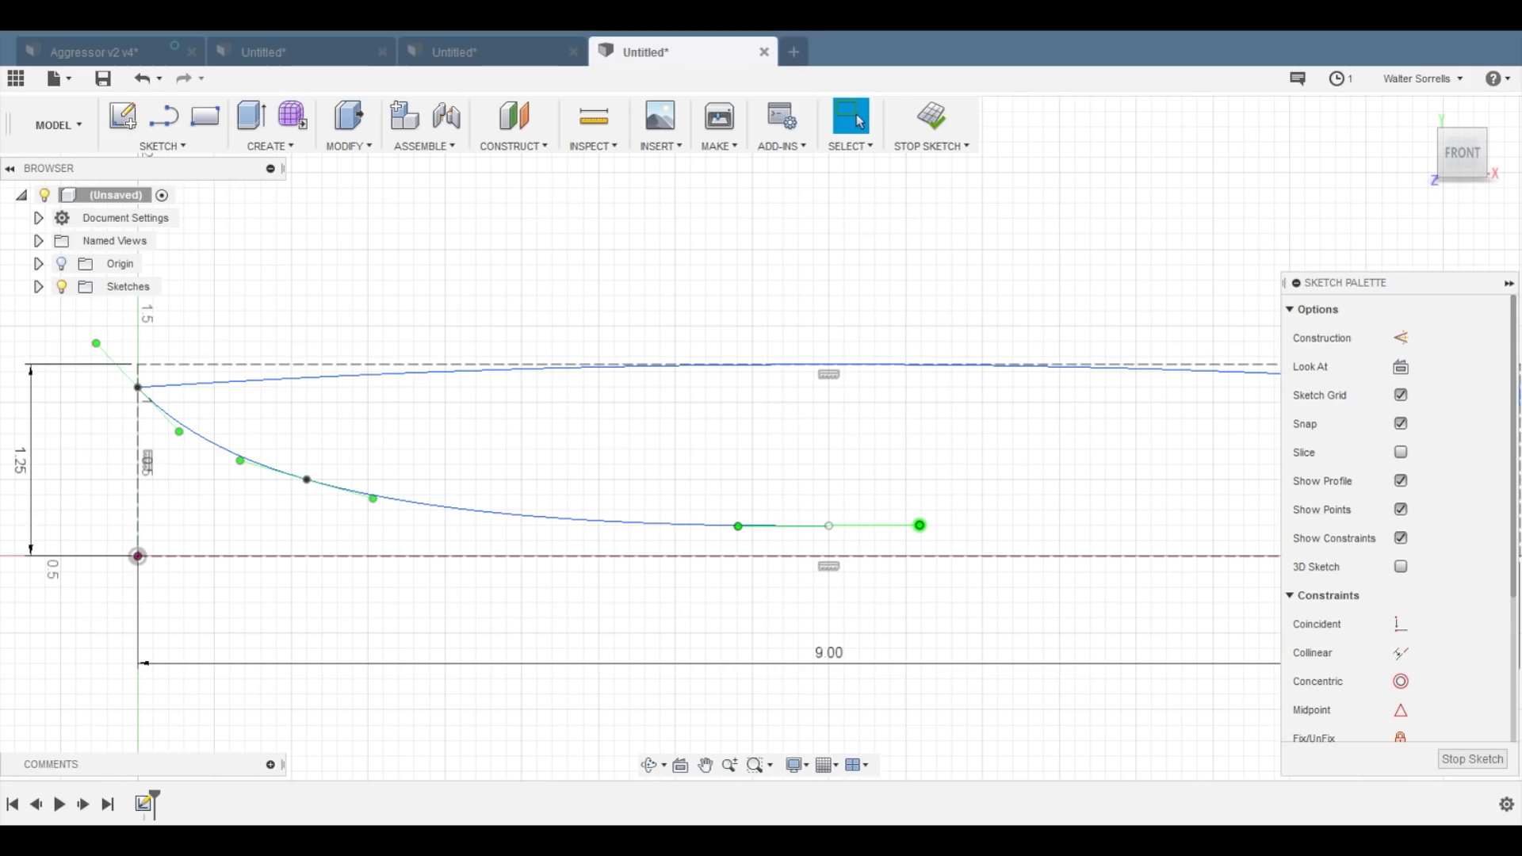
# - Try reshaping the spline with its end tangent handle and its middle fit point, and restore its original shape
pyautogui.moveTo(920, 525); pyautogui.dragTo(921, 495)
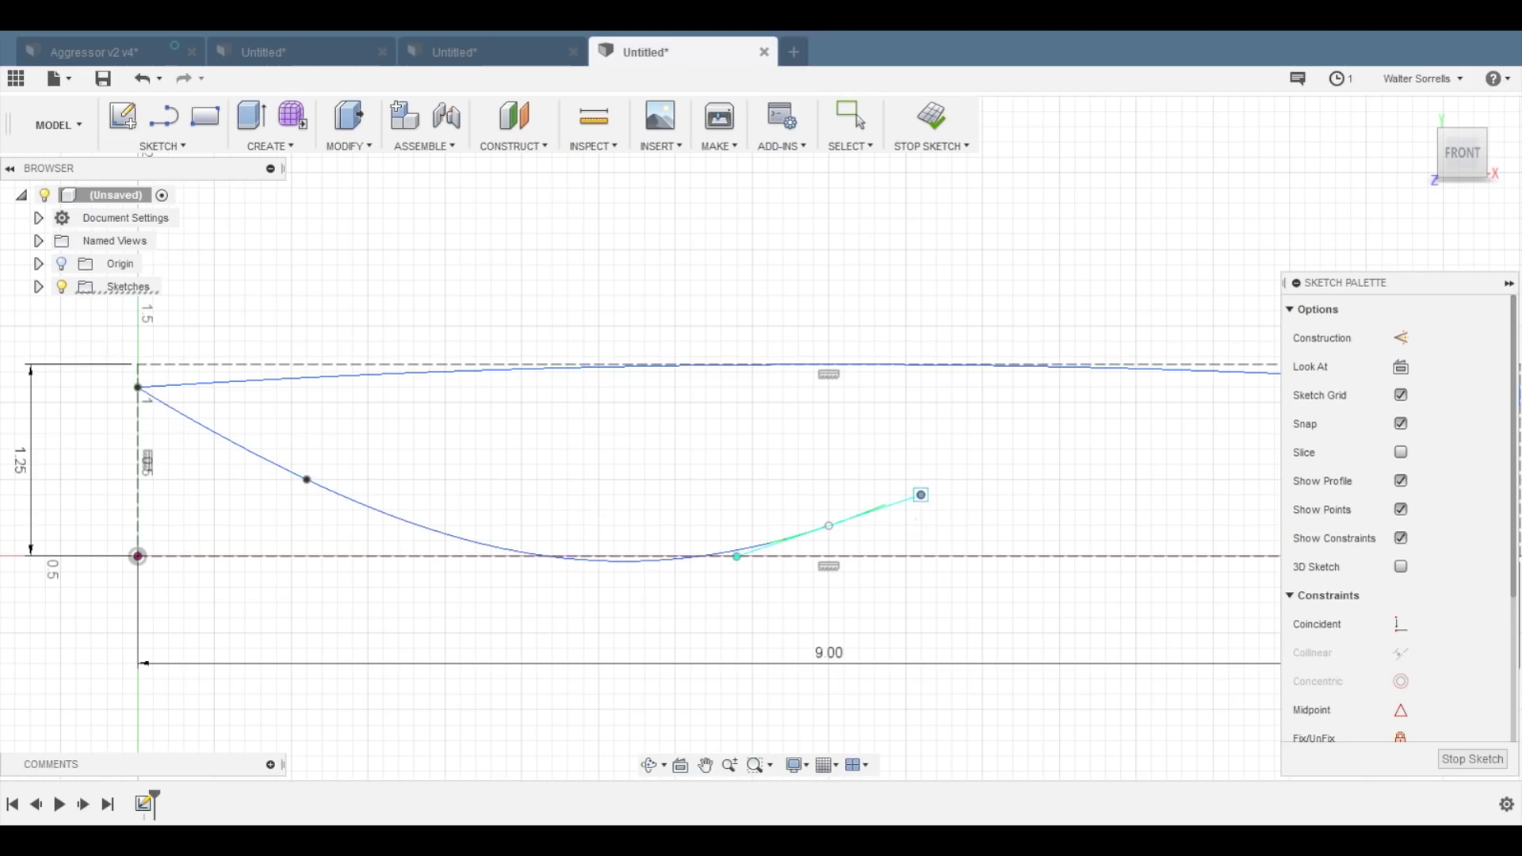
pyautogui.hotkey('ctrl', 'z')
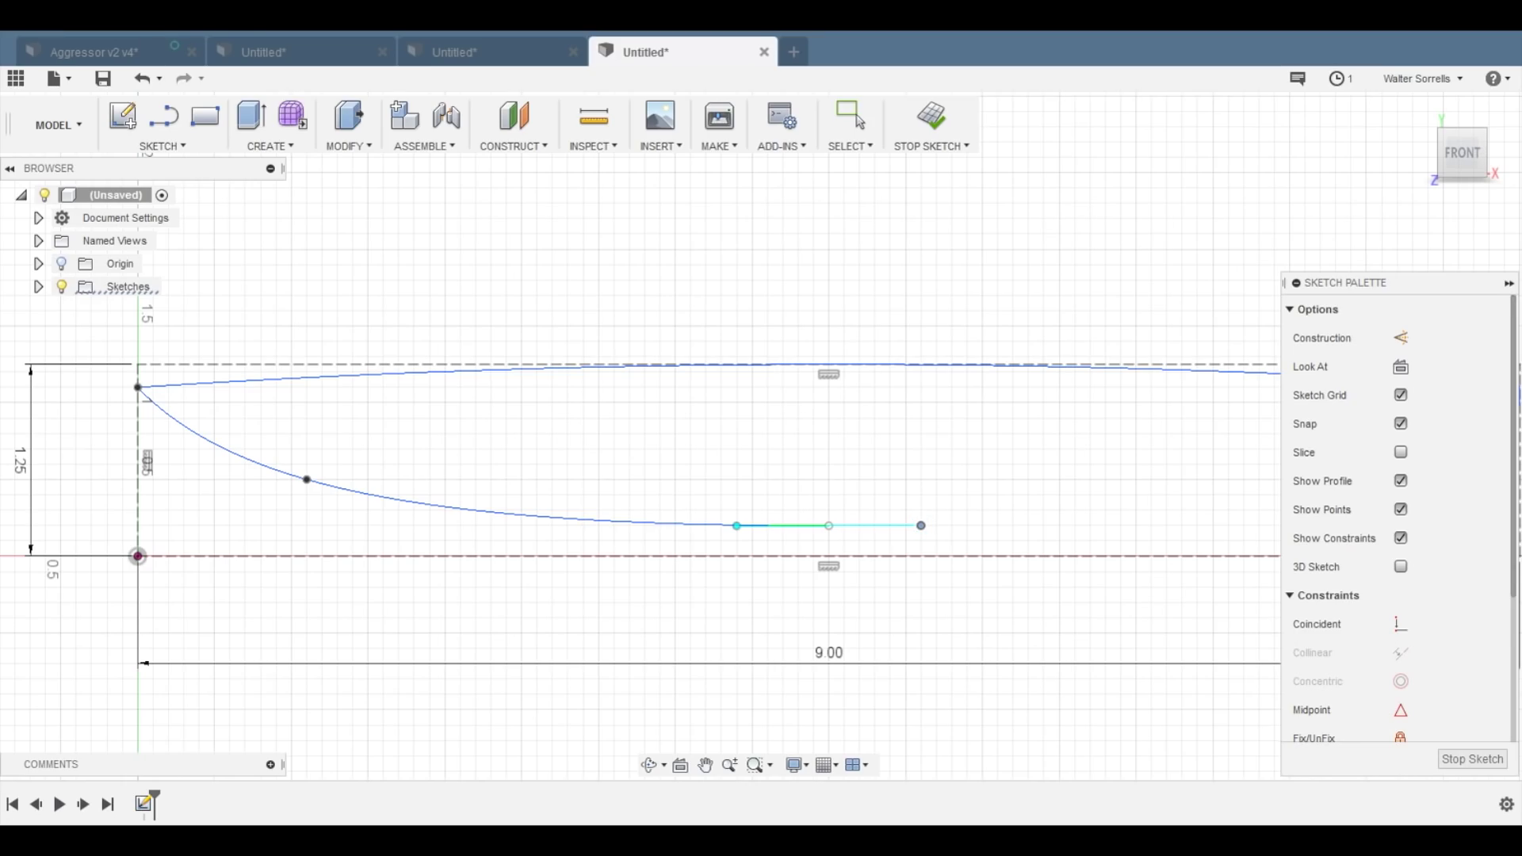
pyautogui.press('Escape')
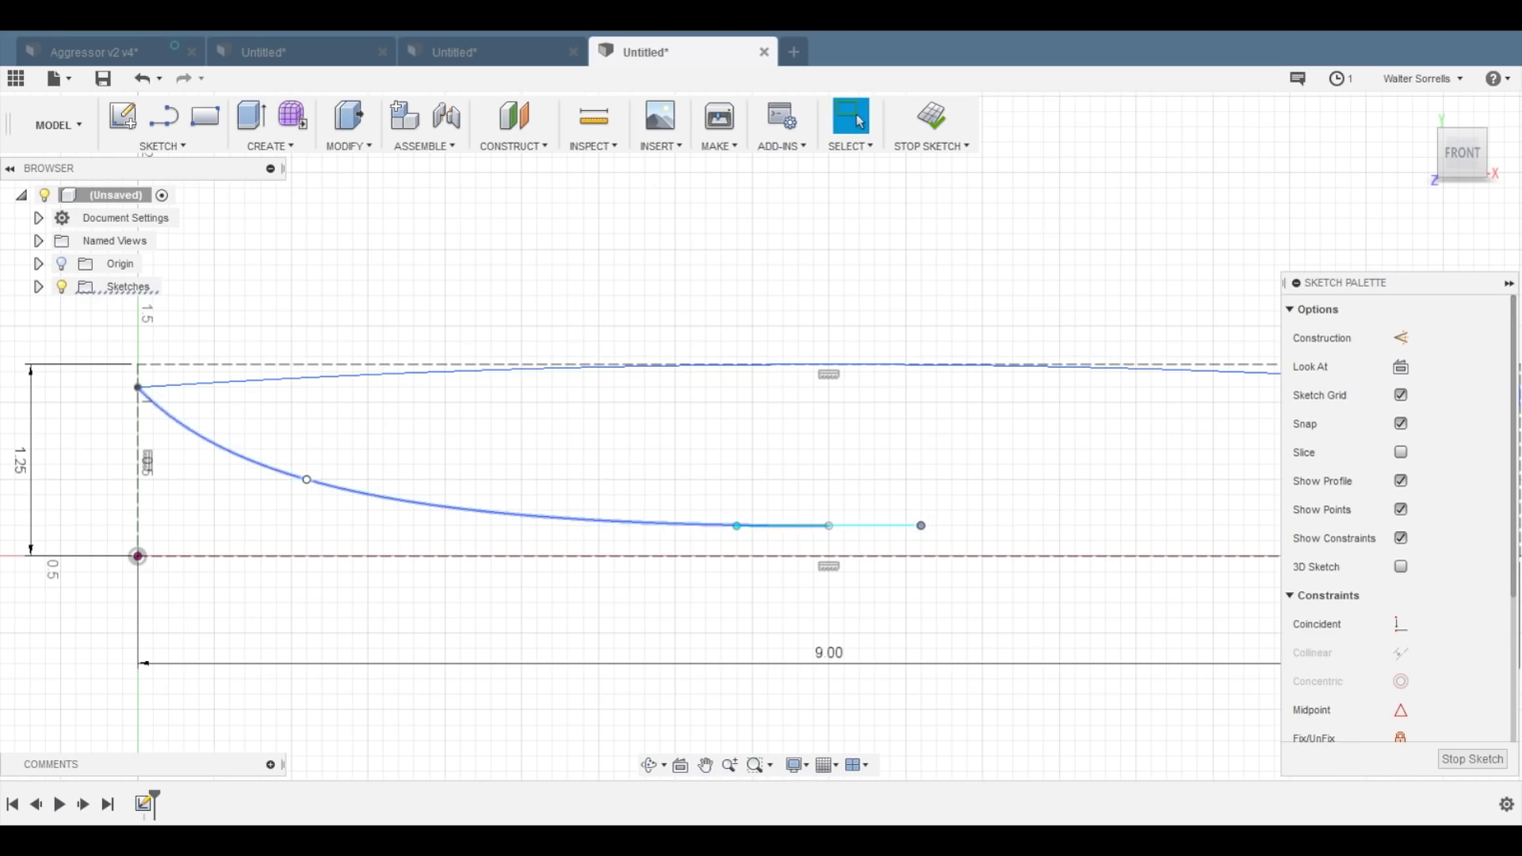
pyautogui.click(307, 479)
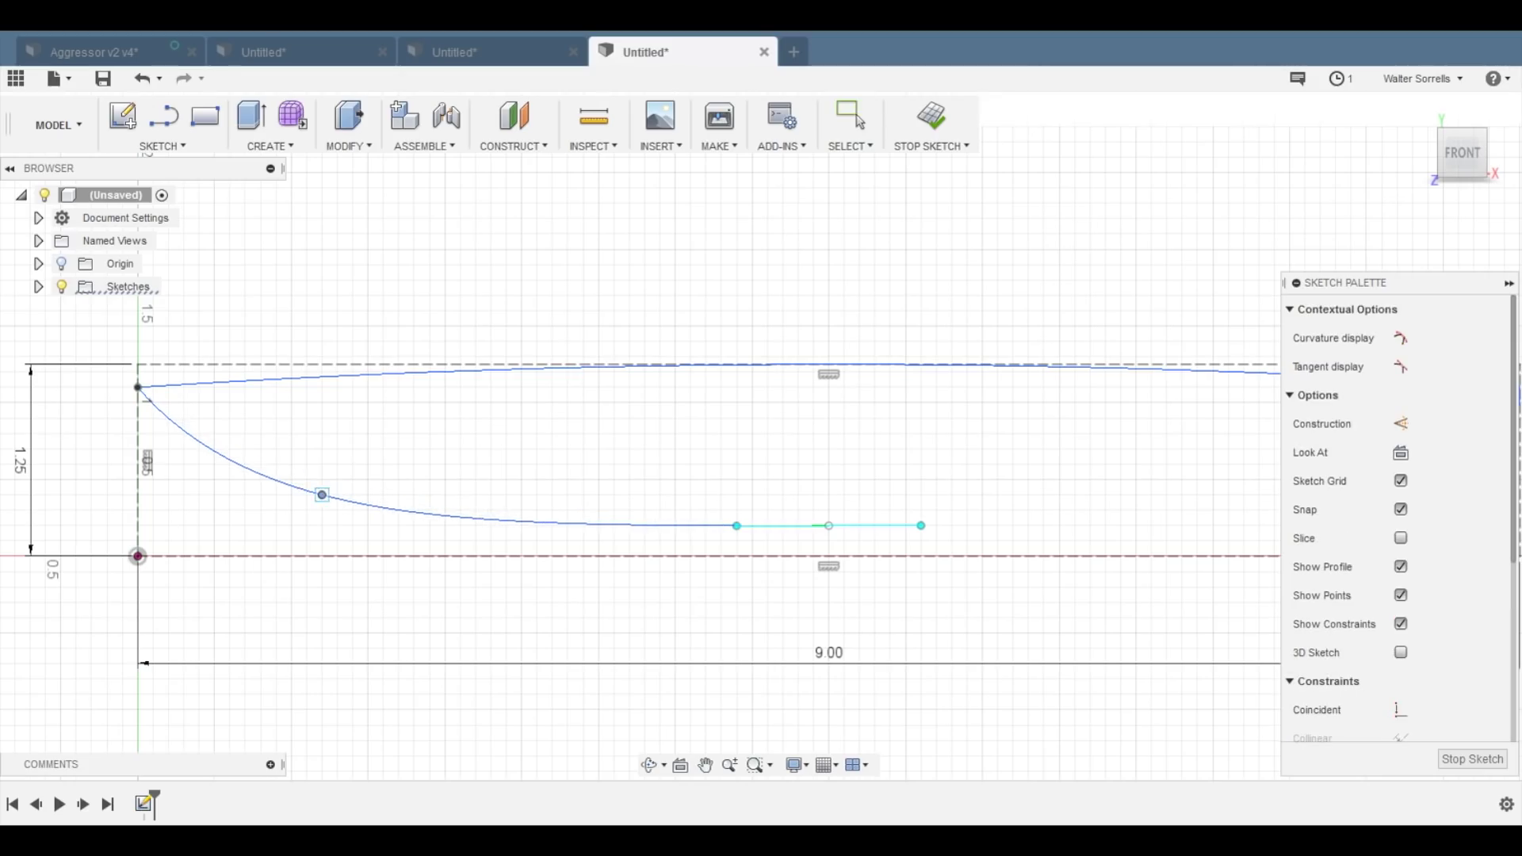
pyautogui.moveTo(322, 495); pyautogui.dragTo(306, 480)
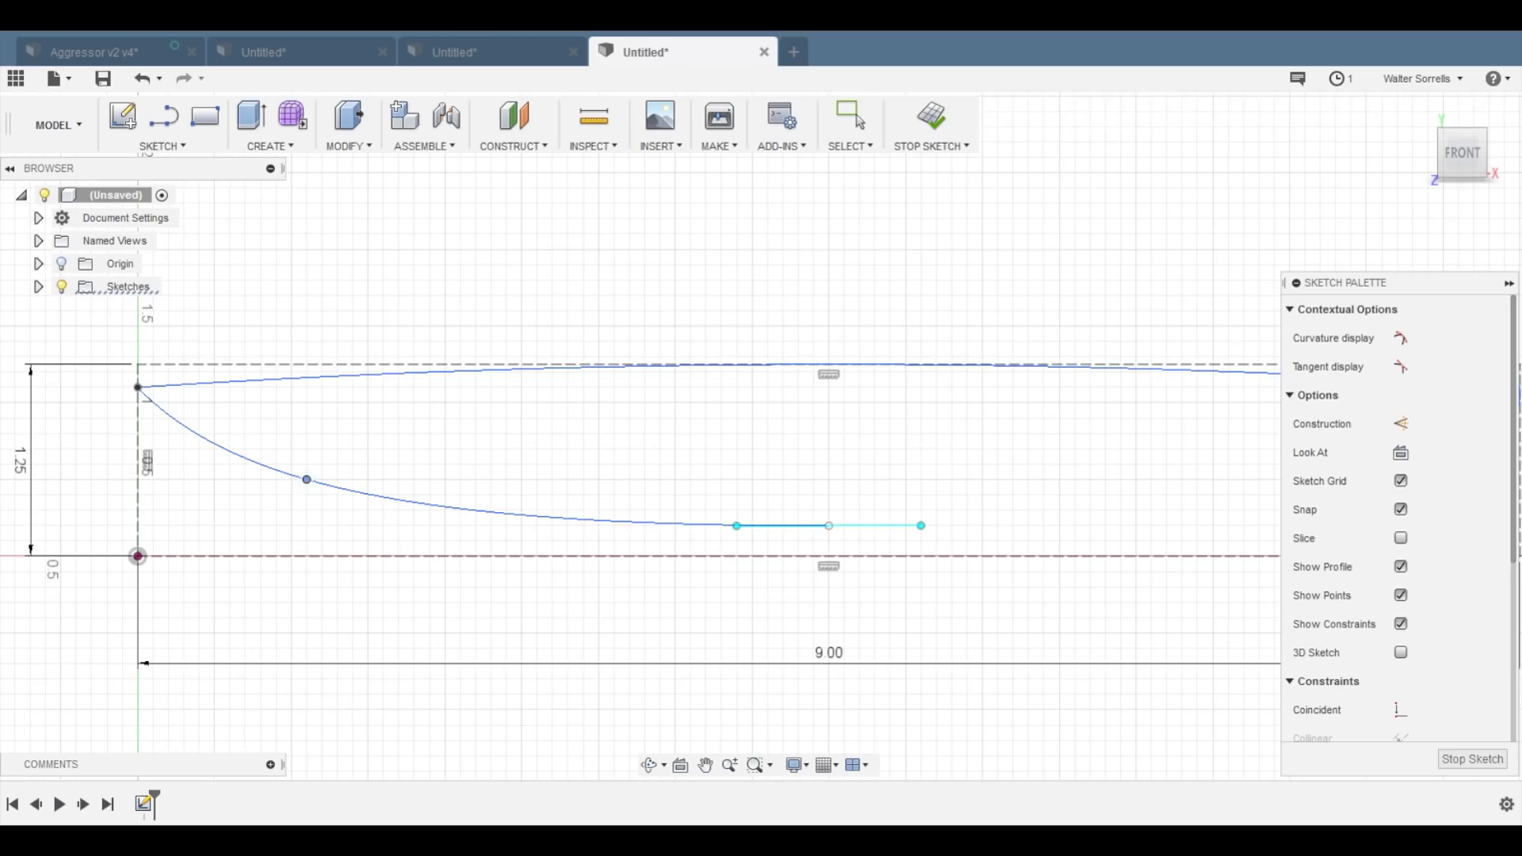
# - Draw a short vertical line down from the spline's right endpoint and a short horizontal line rightward from its lower end
pyautogui.scroll(-5, 420, 534)
pyautogui.moveTo(420, 534); pyautogui.dragTo(341, 528, button='middle')
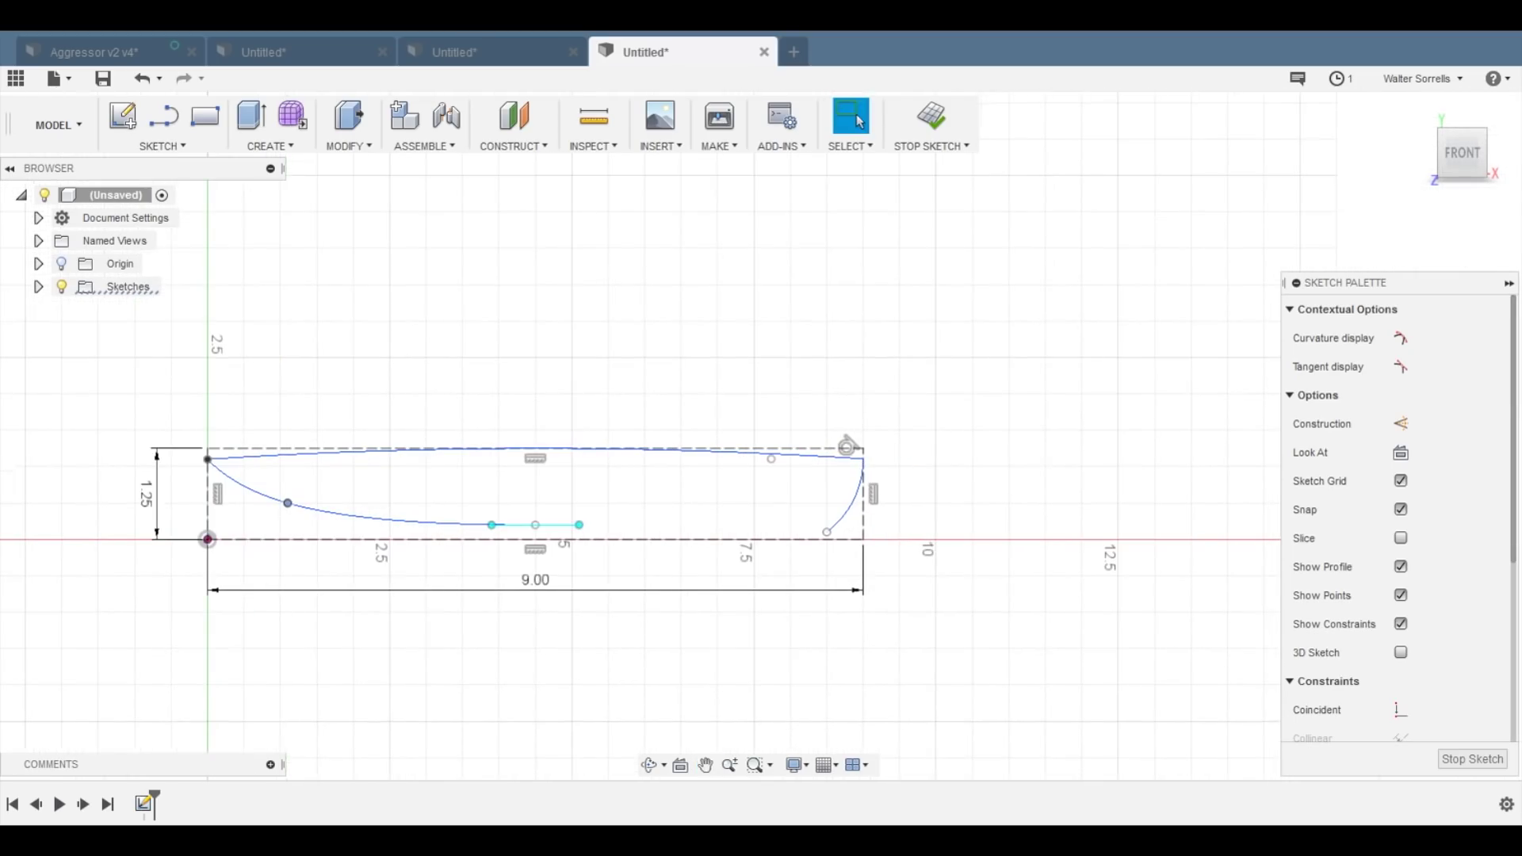
pyautogui.click(162, 146)
pyautogui.click(155, 191)
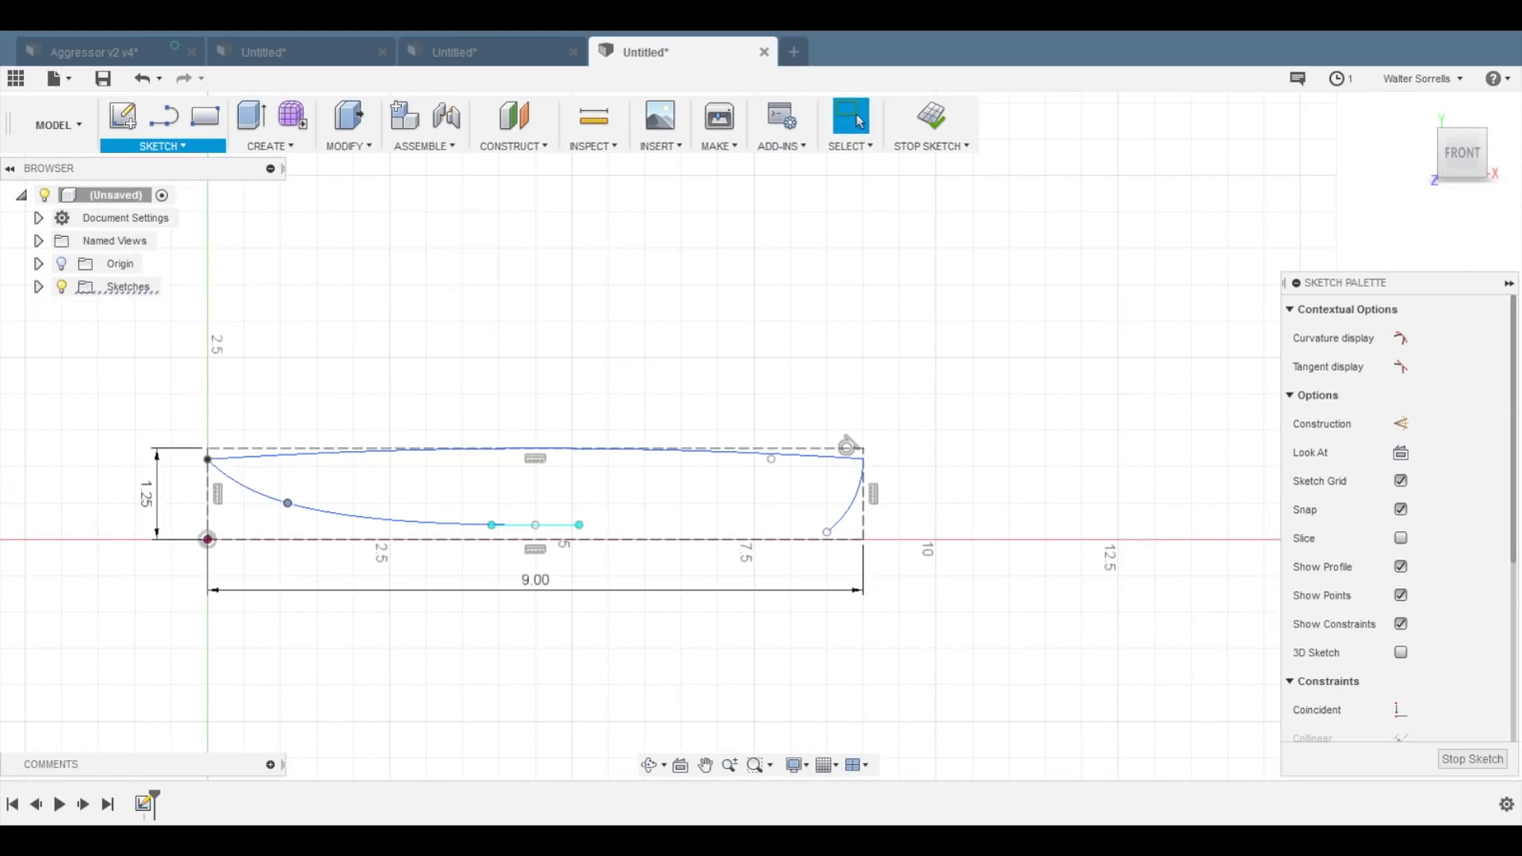
pyautogui.scroll(5, 558, 554)
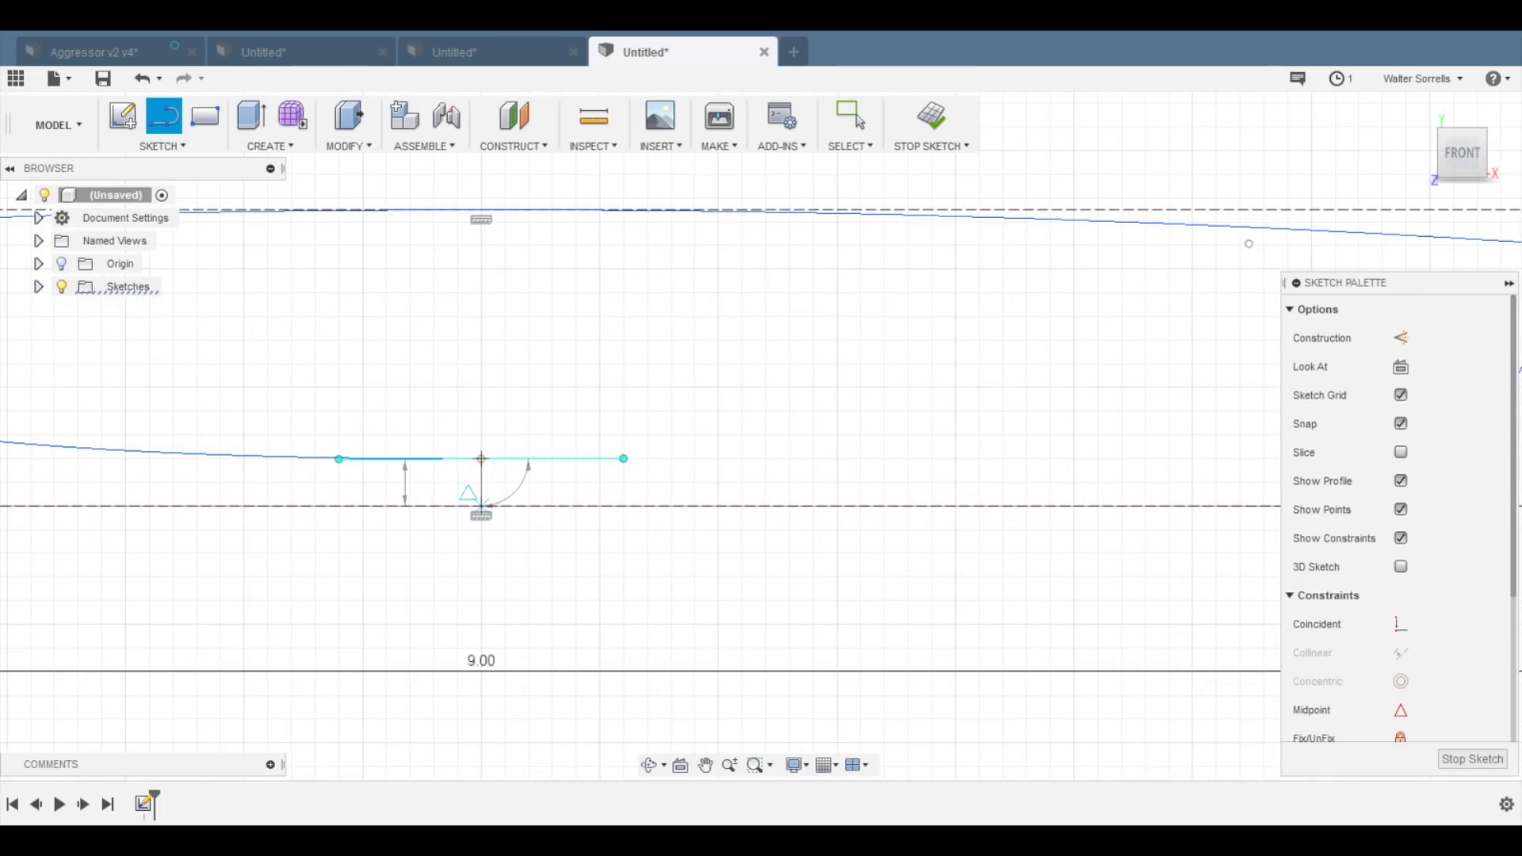
pyautogui.scroll(4, 479, 497)
pyautogui.click(485, 490)
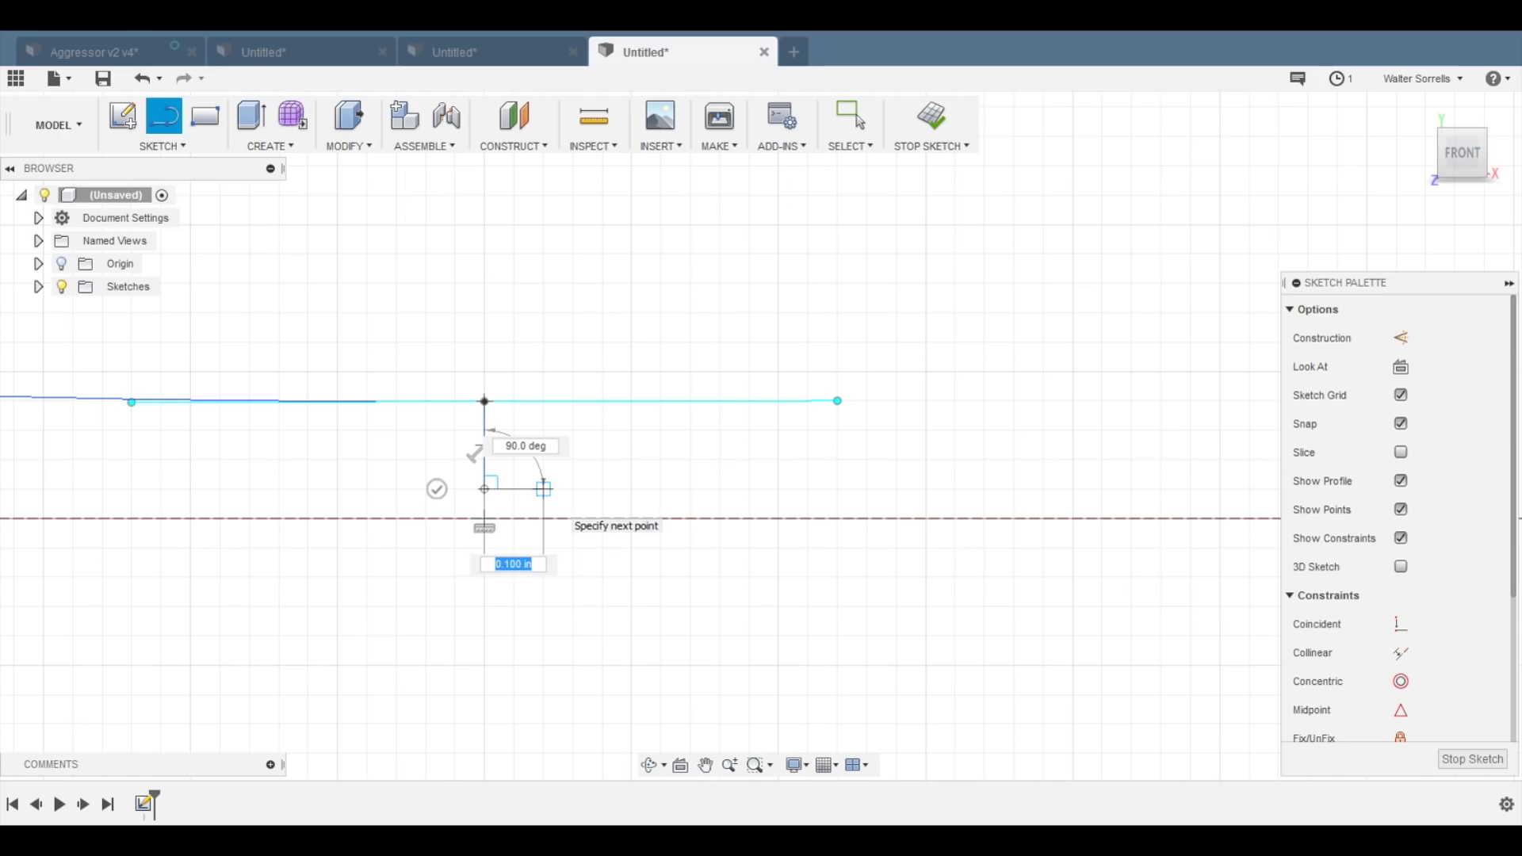
pyautogui.scroll(-6, 573, 488)
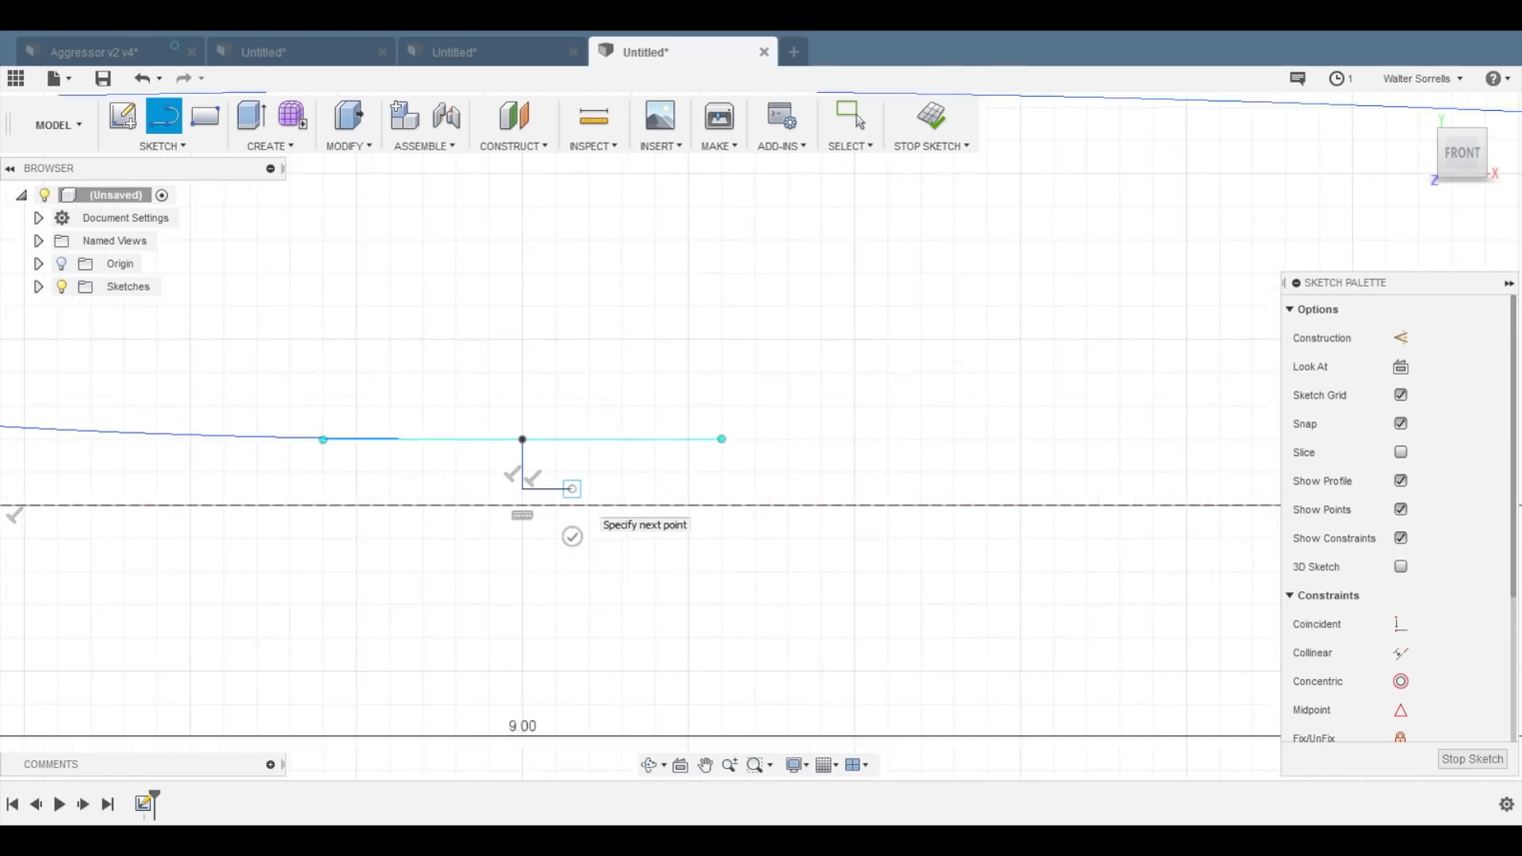
pyautogui.press('Escape')
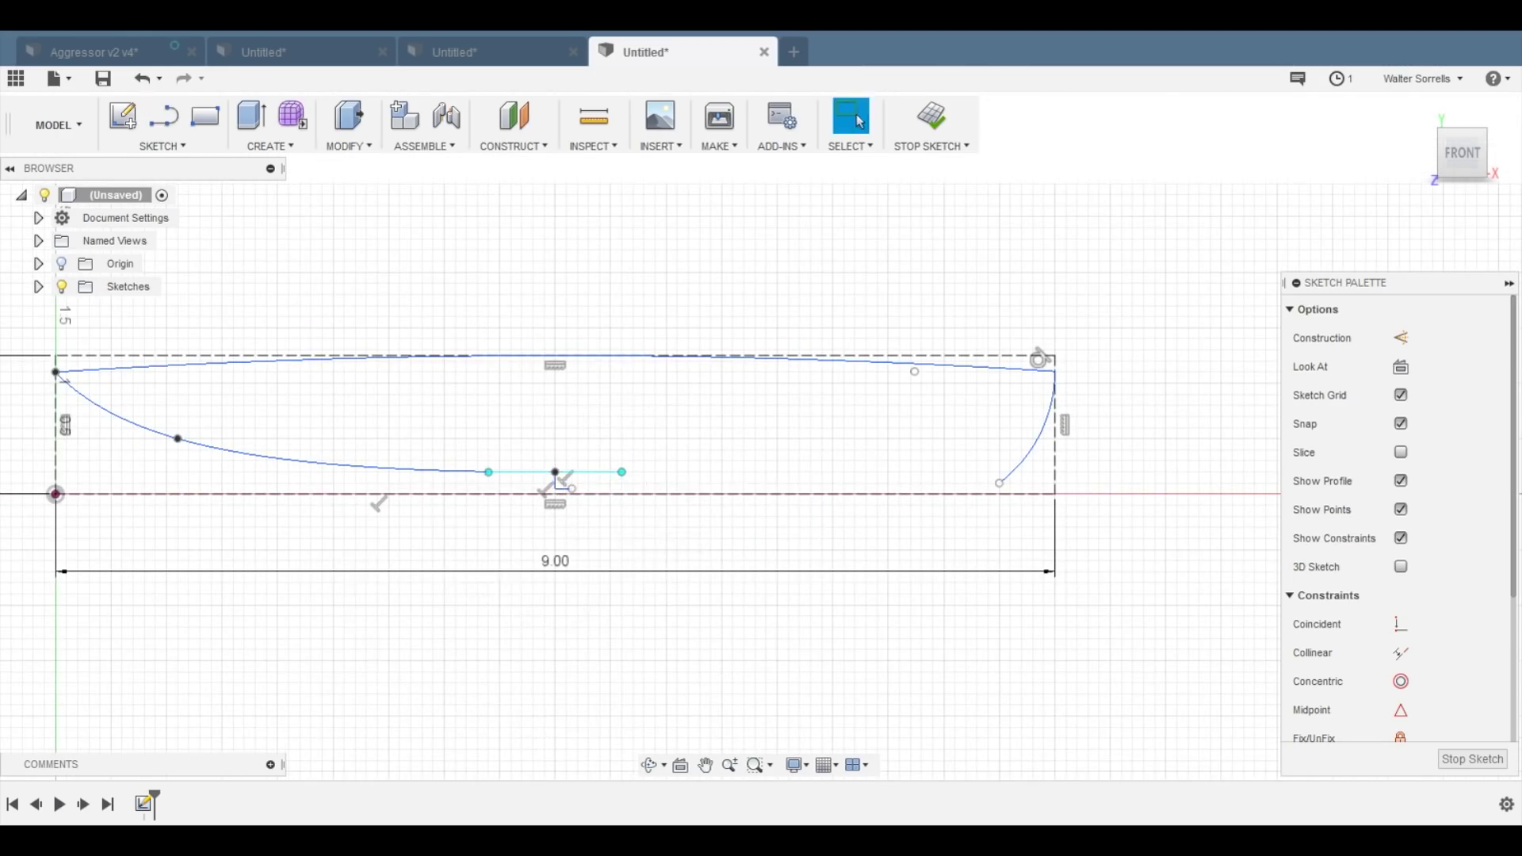
# - Draw a short horizontal line inward from the lower endpoint of the curved arc at the profile's right end
pyautogui.scroll(4, 951, 527)
pyautogui.press('l')
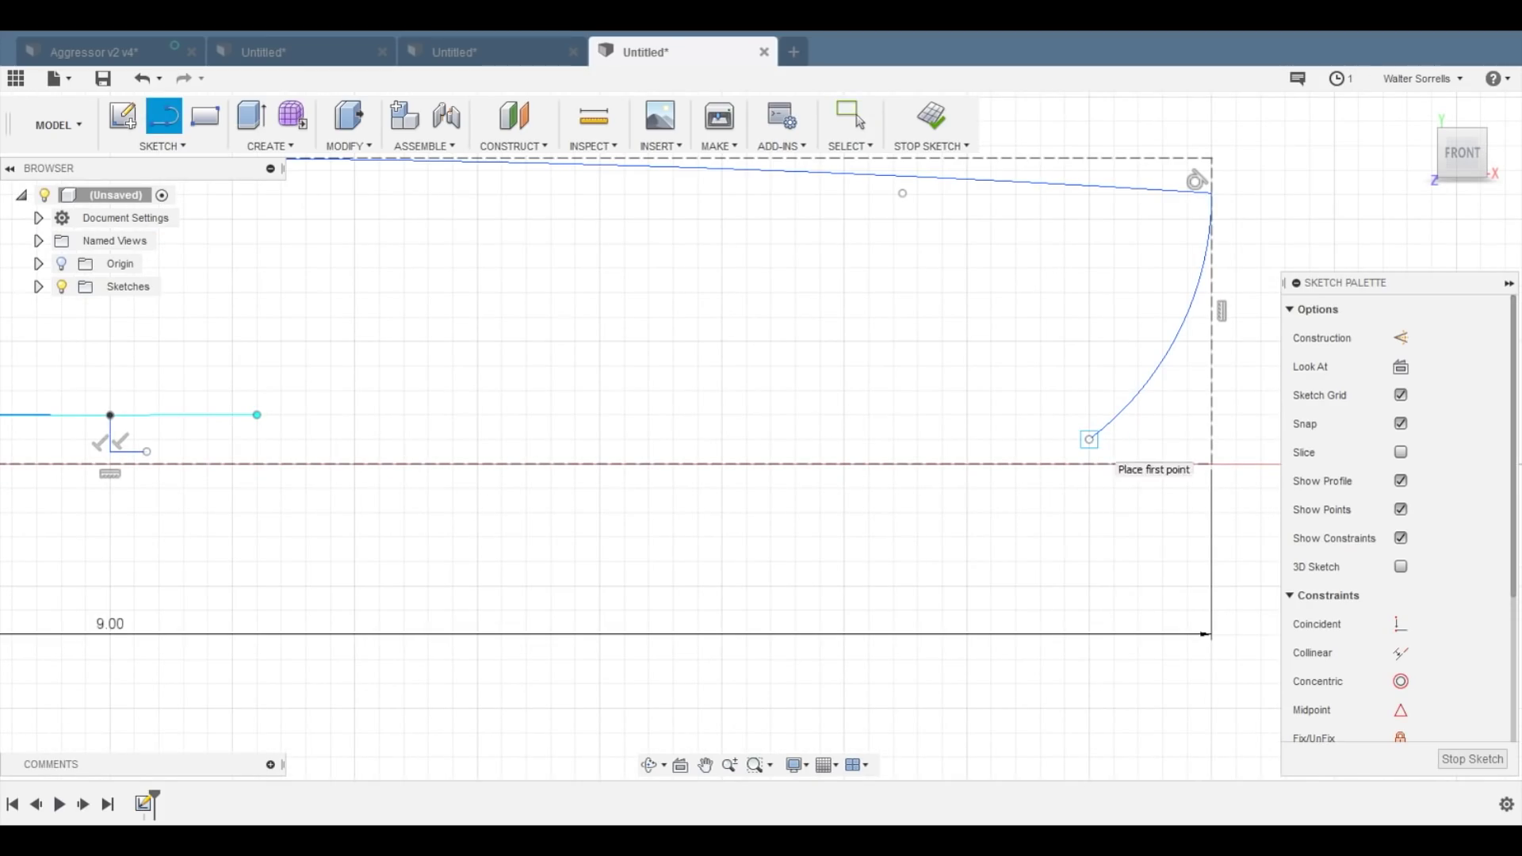
pyautogui.click(1090, 440)
pyautogui.click(1065, 440)
pyautogui.scroll(-4, 1065, 439)
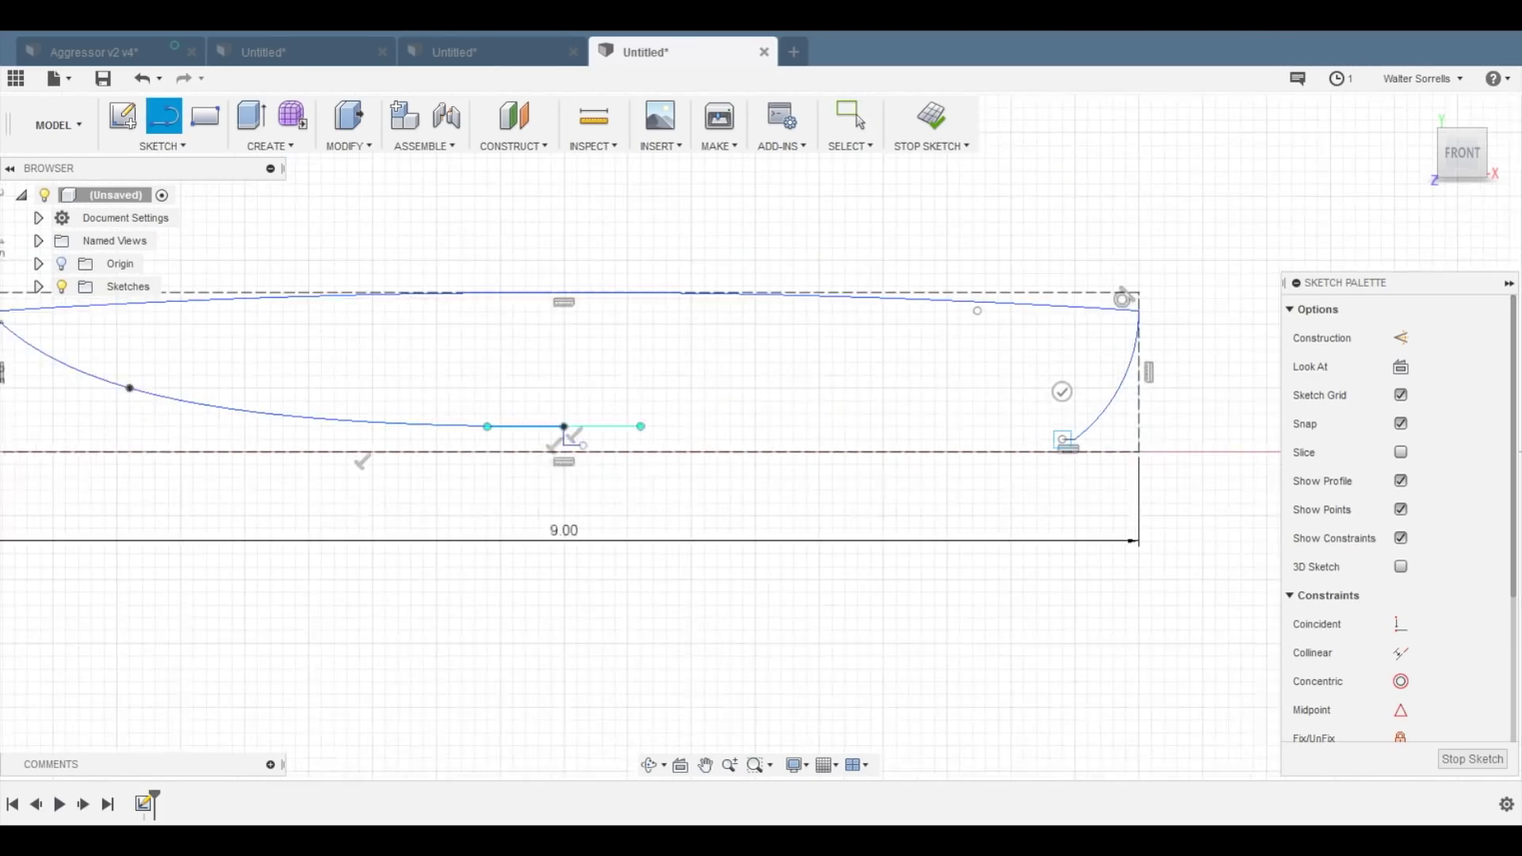
pyautogui.press('Escape')
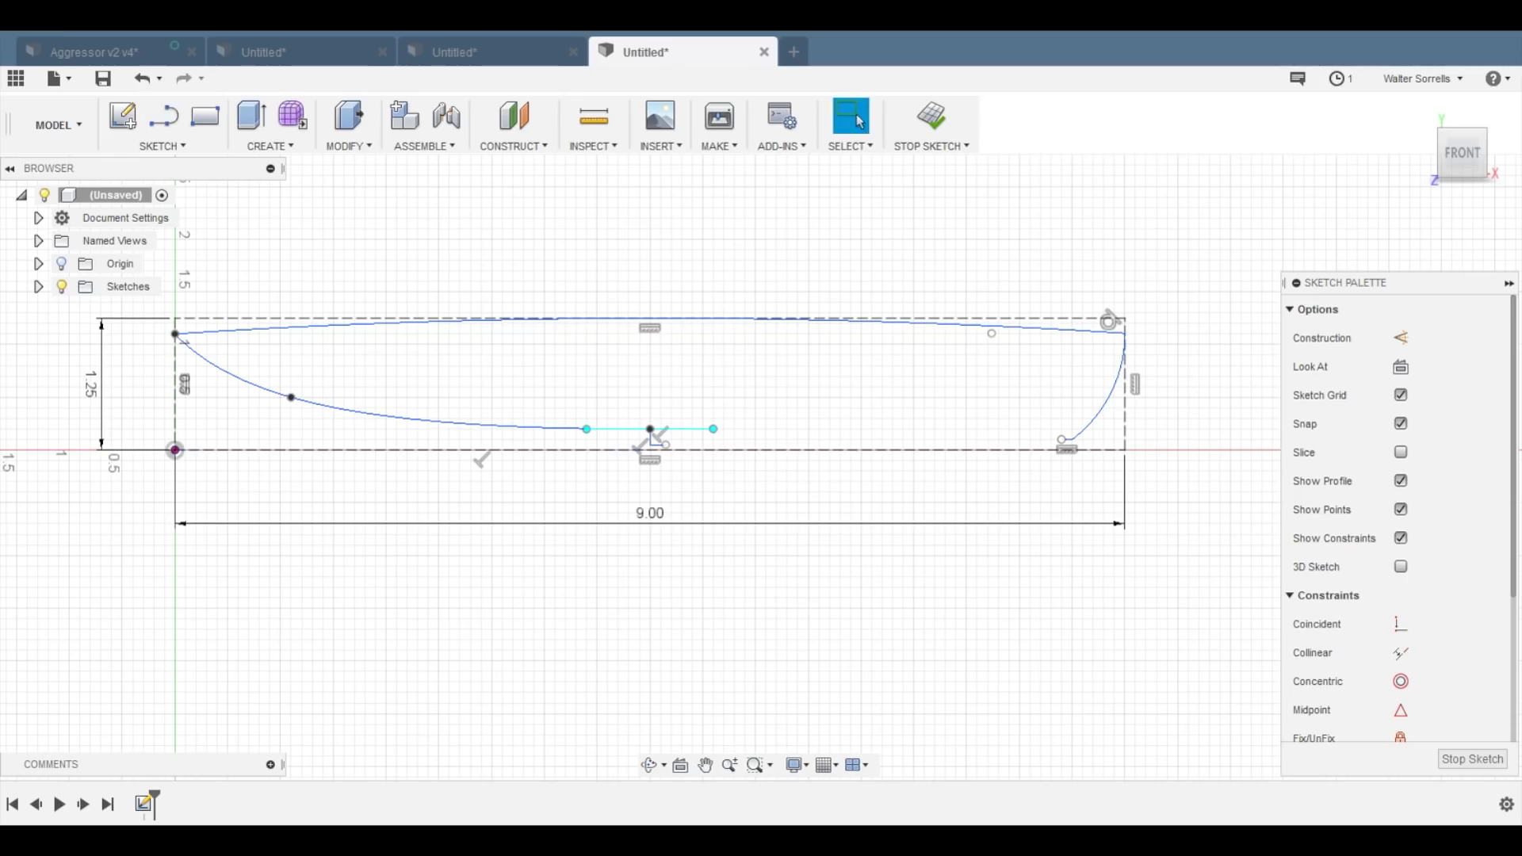
# - Draw a slightly sloping long line above the rectangle's lower side, from left of the right-end flat to just right of the spline's endpoint
pyautogui.press('l')
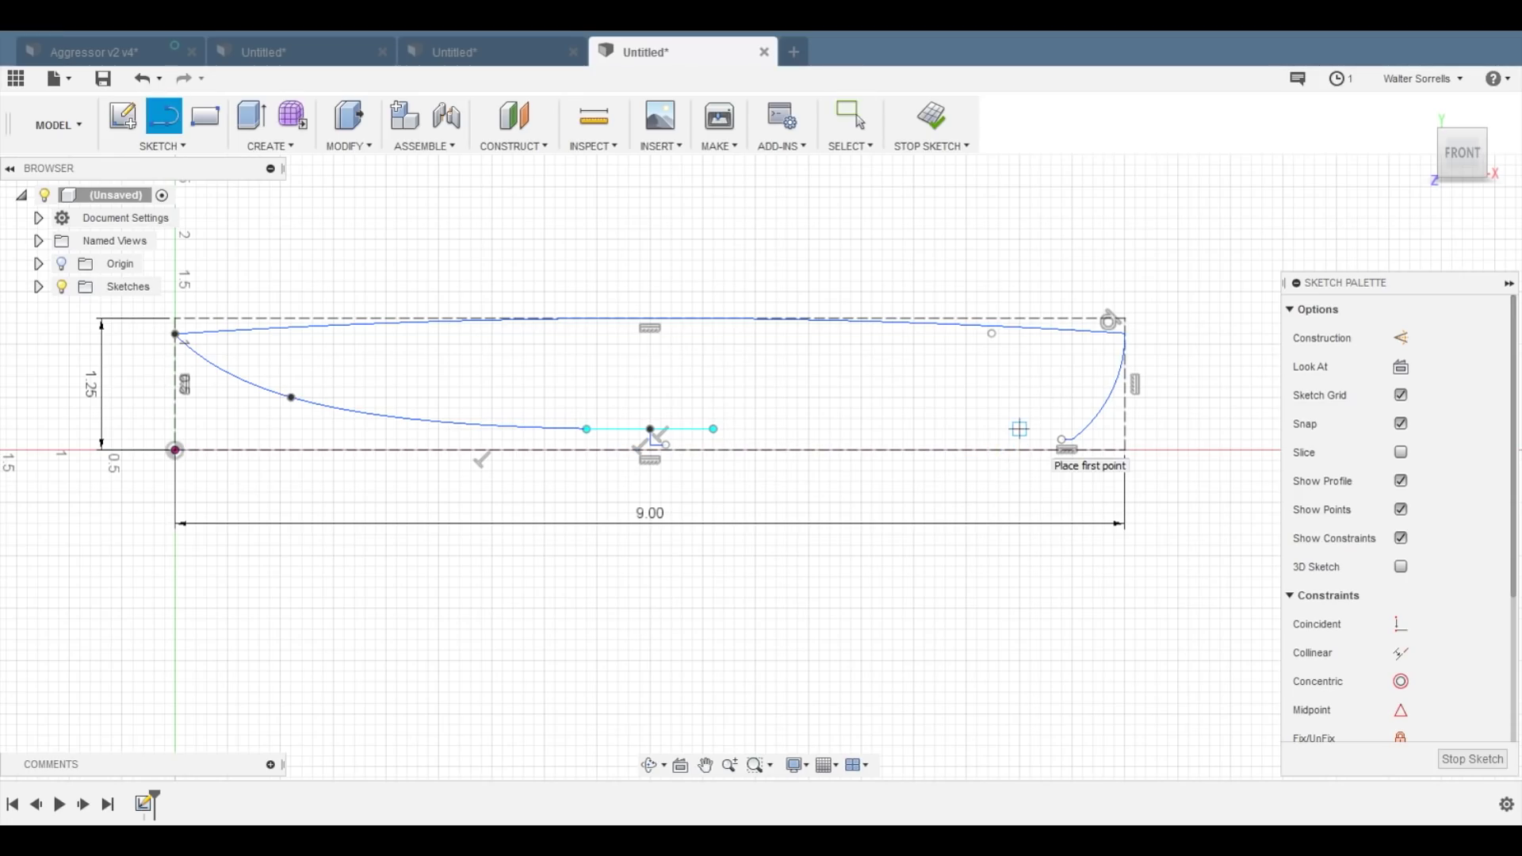
pyautogui.click(1019, 429)
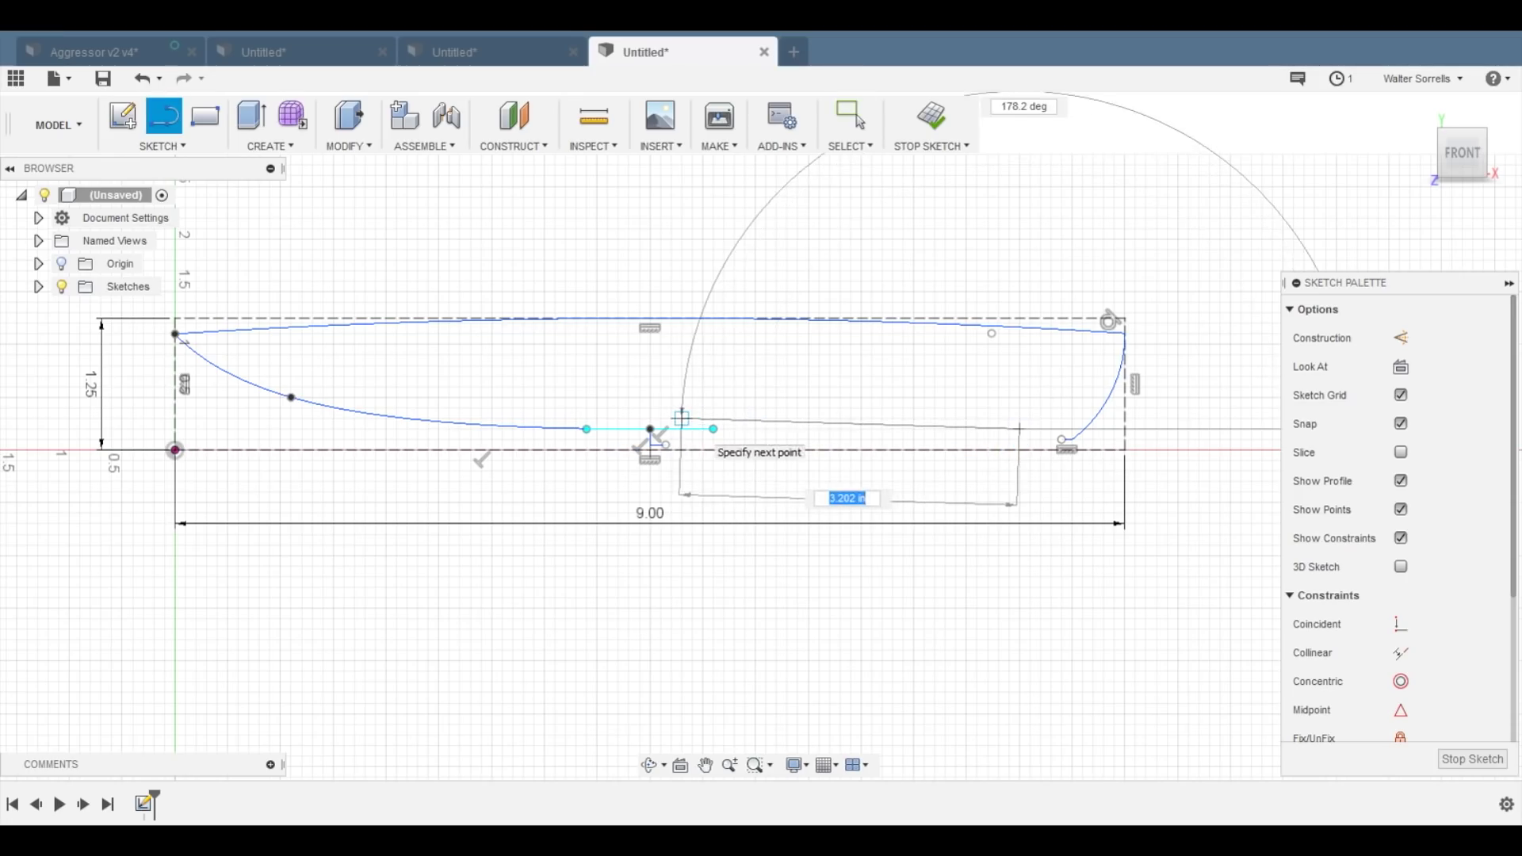
pyautogui.scroll(5, 703, 418)
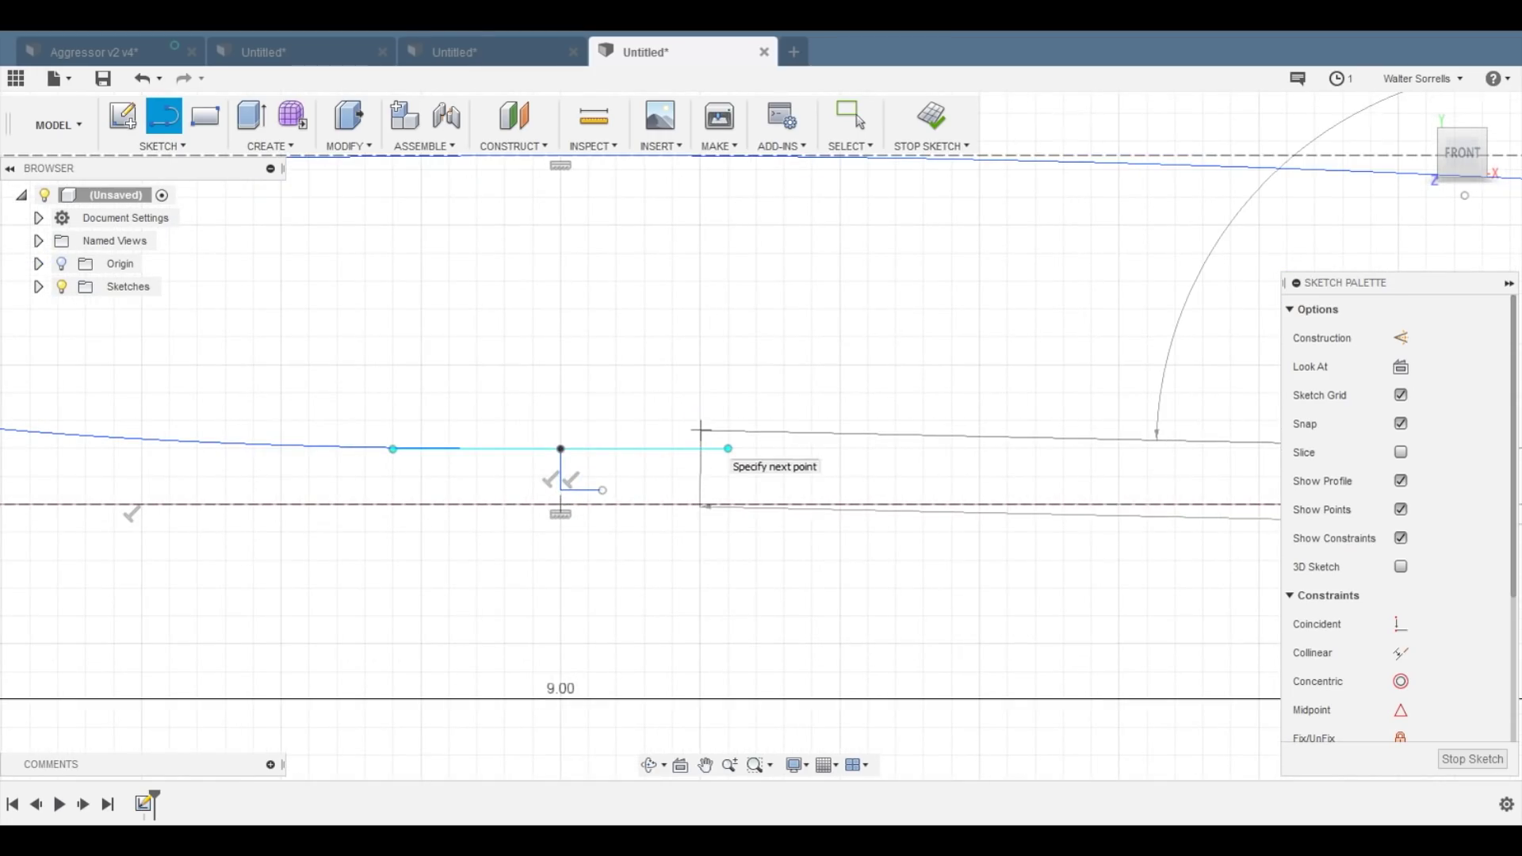
pyautogui.click(727, 448)
pyautogui.scroll(-5, 729, 445)
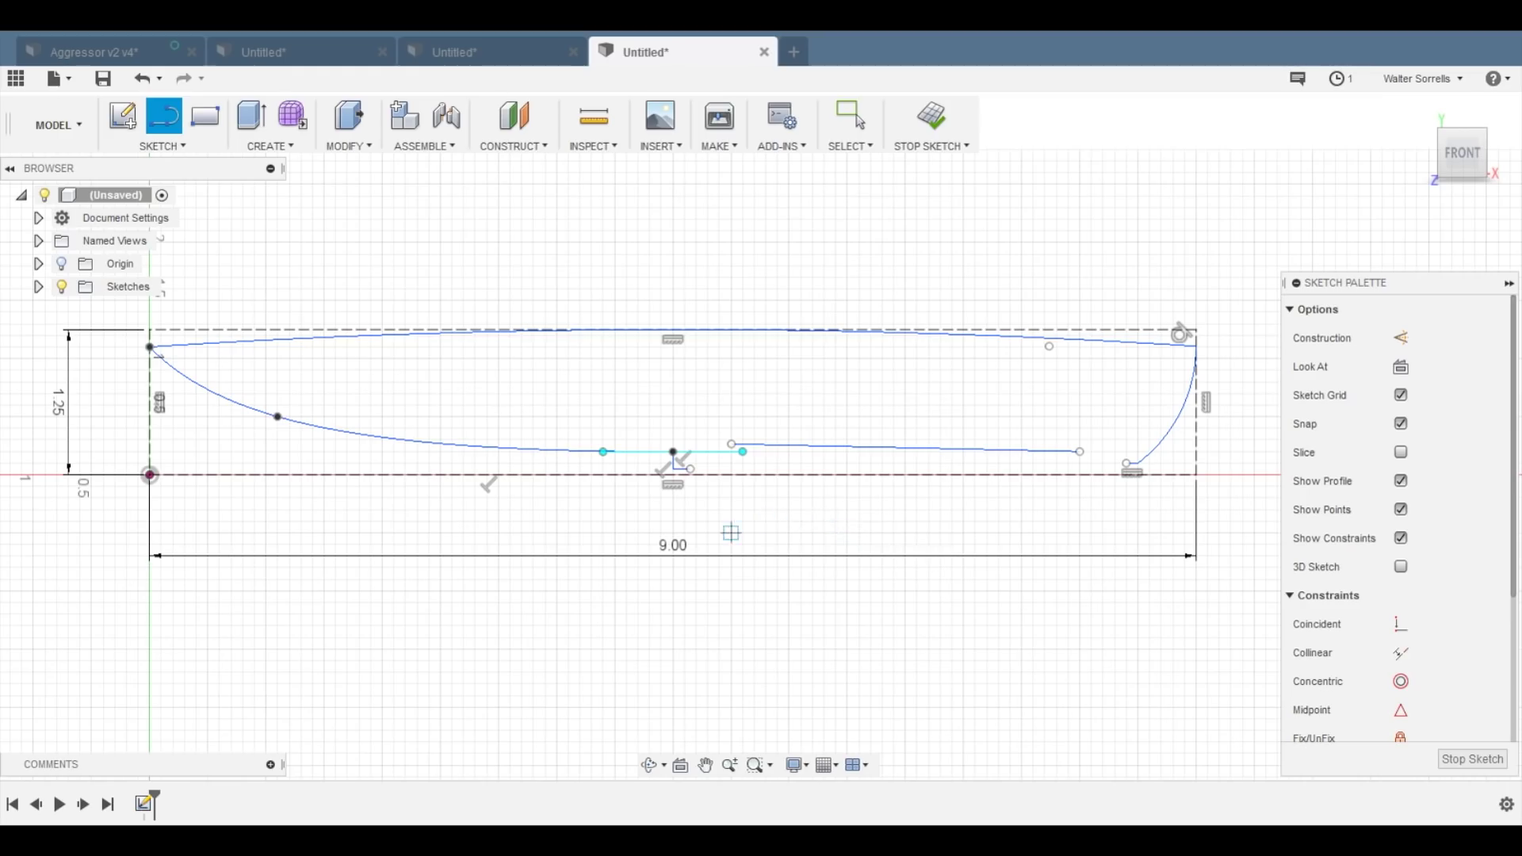
# - Draw a 3-point circle through the small step's right endpoint and the sloping line's left endpoint, bulging below the rectangle
pyautogui.click(162, 146)
pyautogui.moveTo(158, 234)
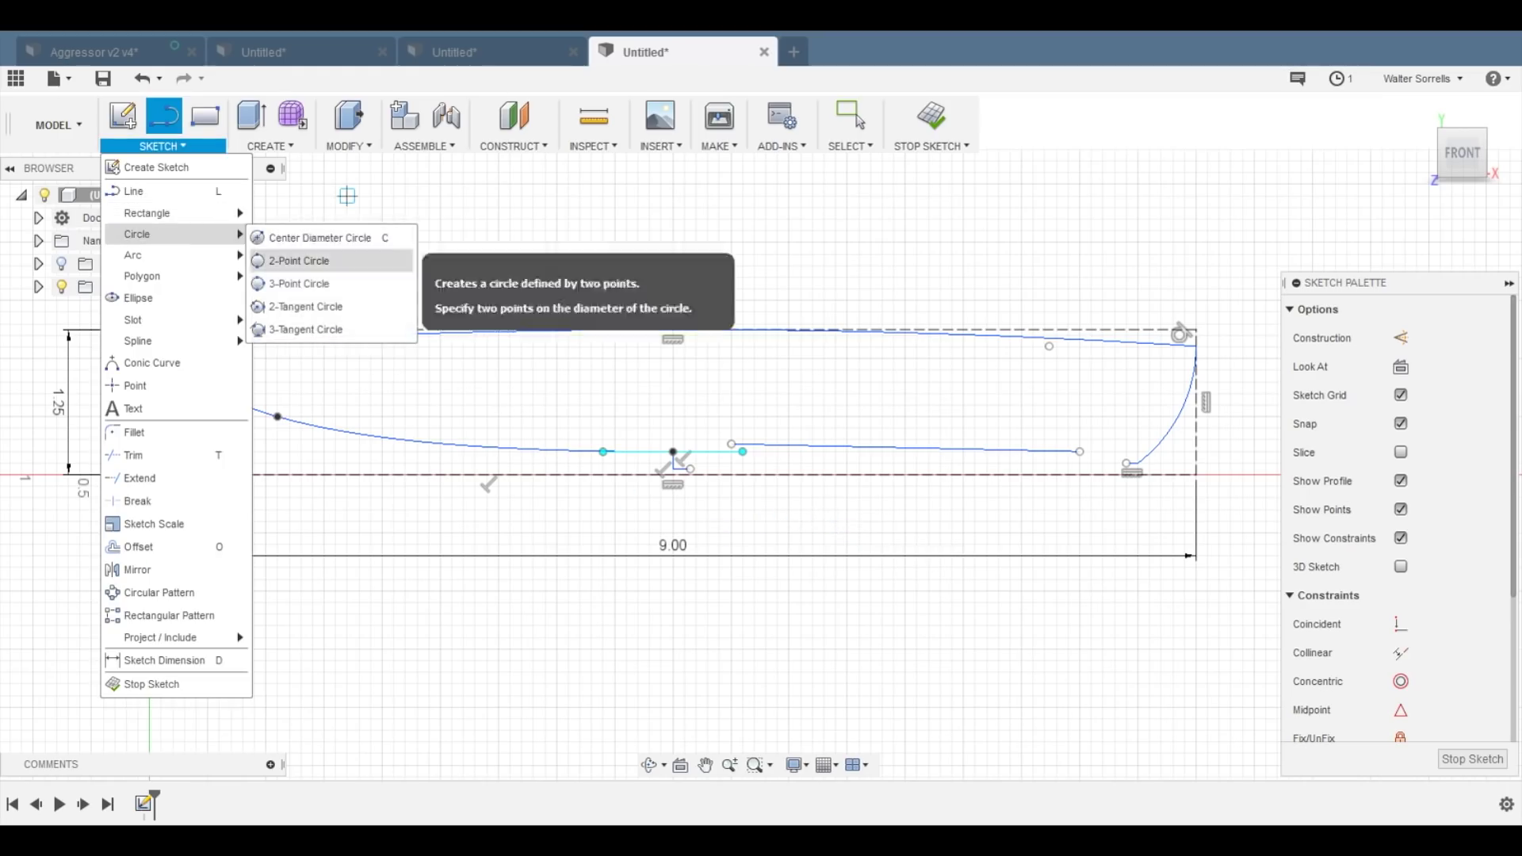
pyautogui.click(313, 277)
pyautogui.scroll(4, 736, 498)
pyautogui.click(609, 420)
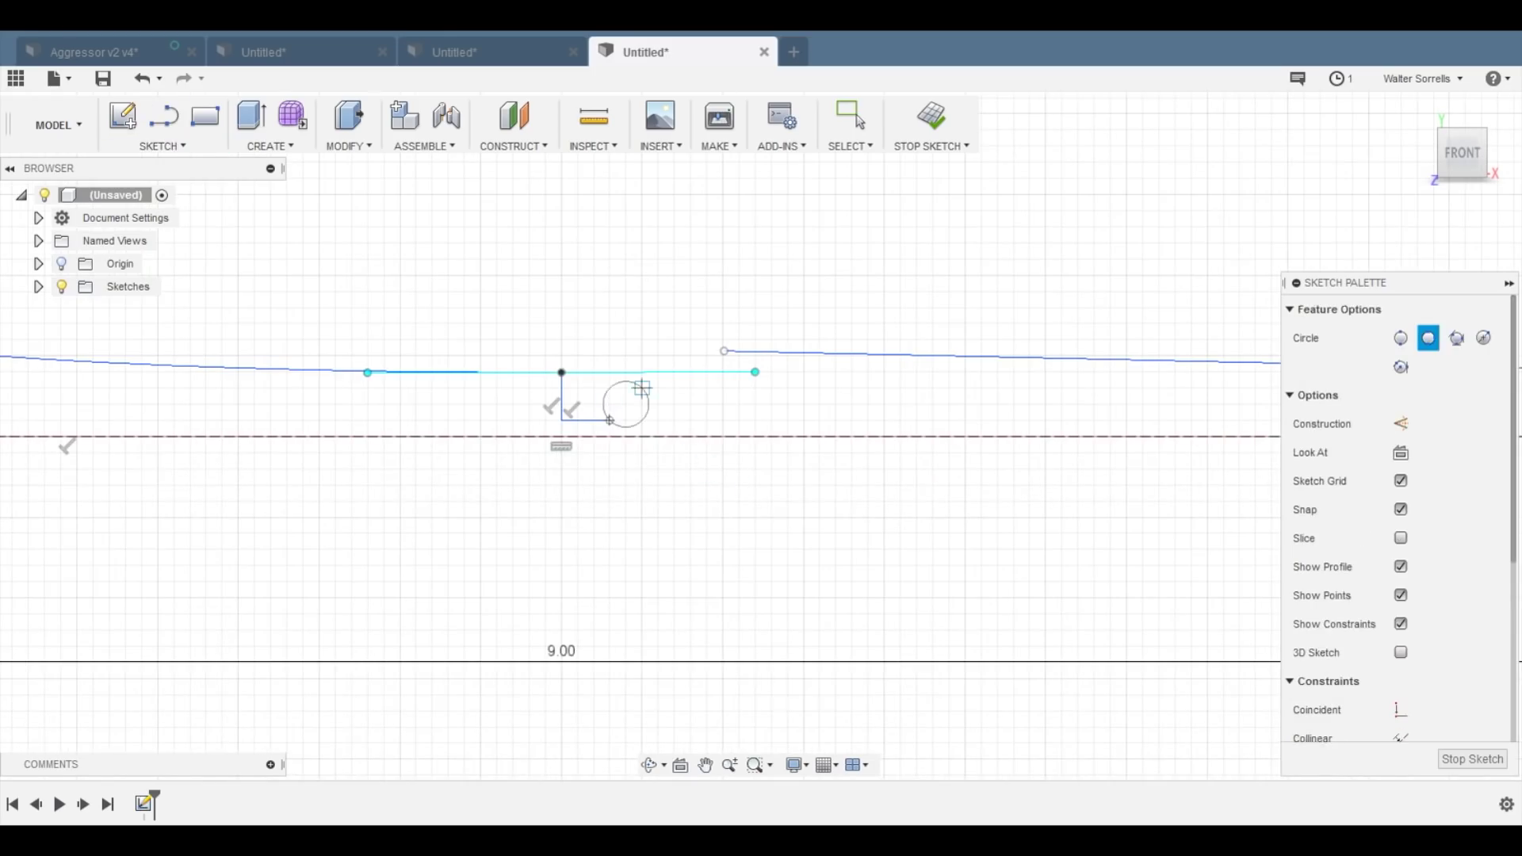
pyautogui.click(724, 350)
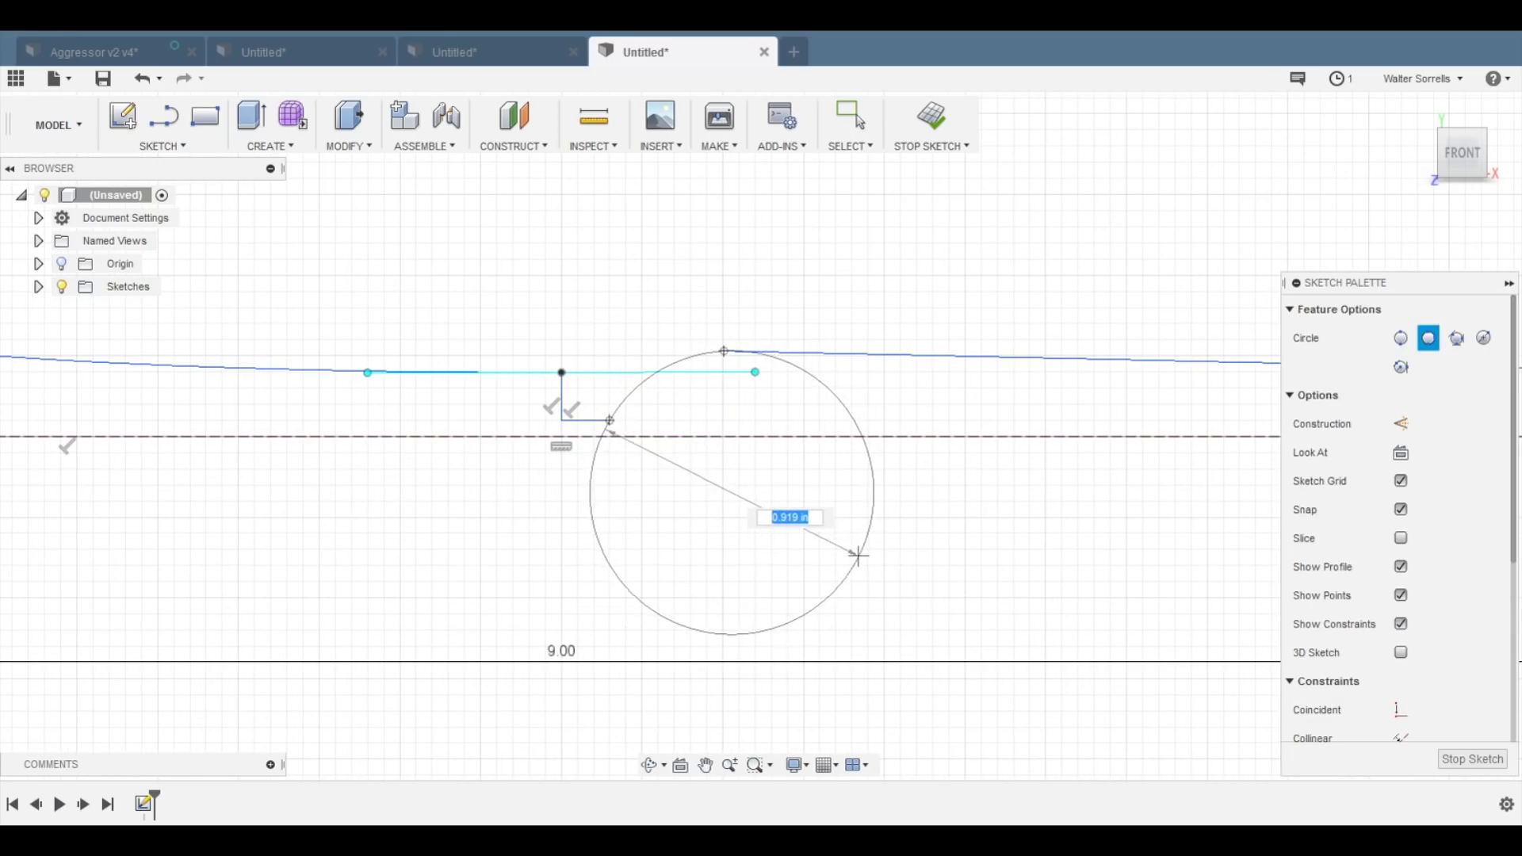
pyautogui.click(836, 548)
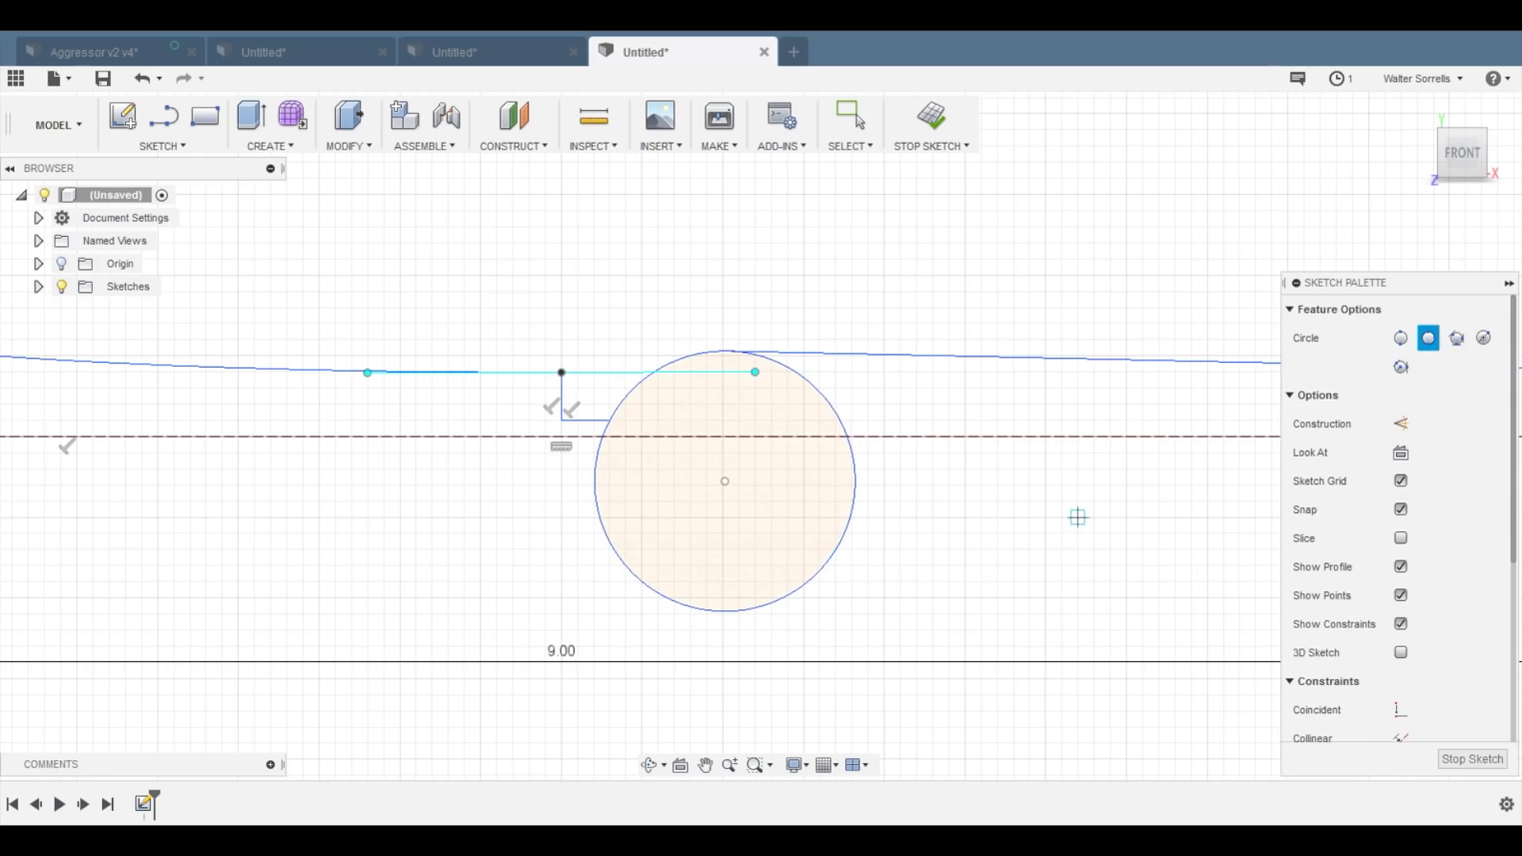
# - Trim the circle to leave only the arc joining the small step to the sloping line
pyautogui.press('t')
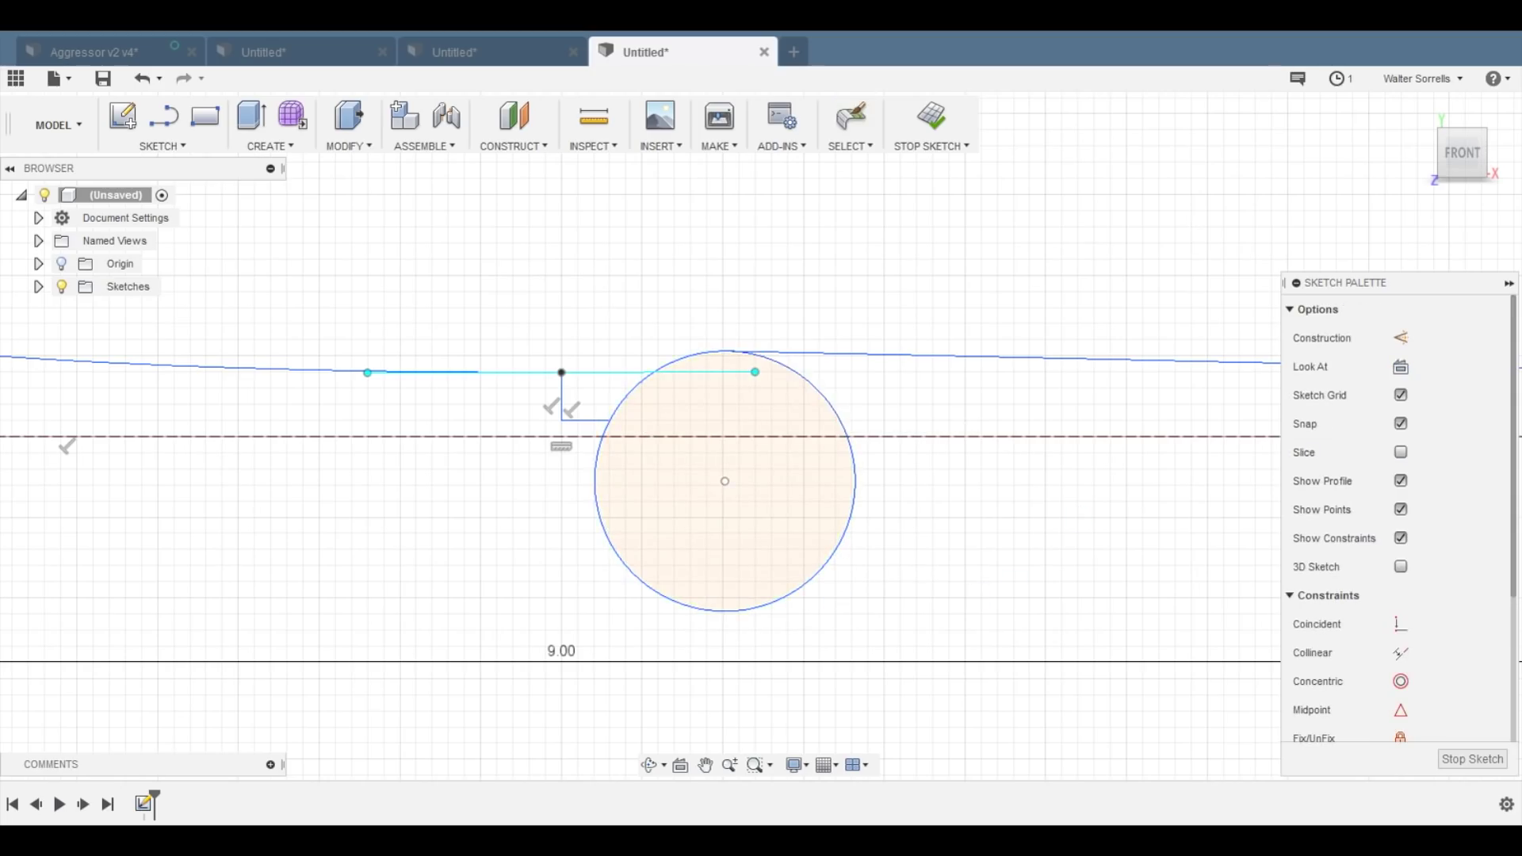
pyautogui.click(846, 425)
pyautogui.click(854, 493)
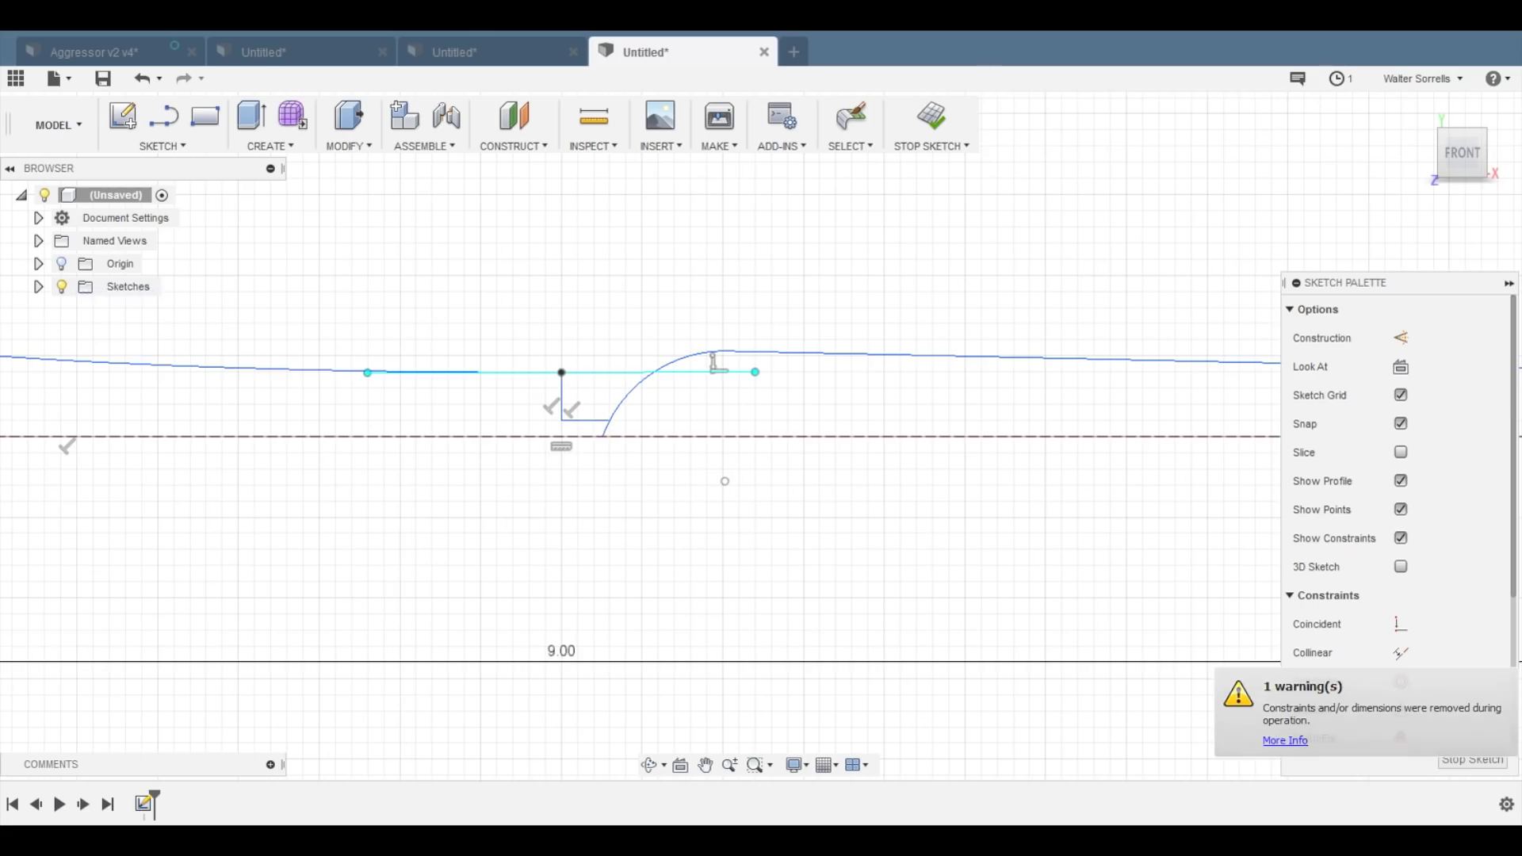
pyautogui.click(615, 416)
pyautogui.scroll(-4, 844, 544)
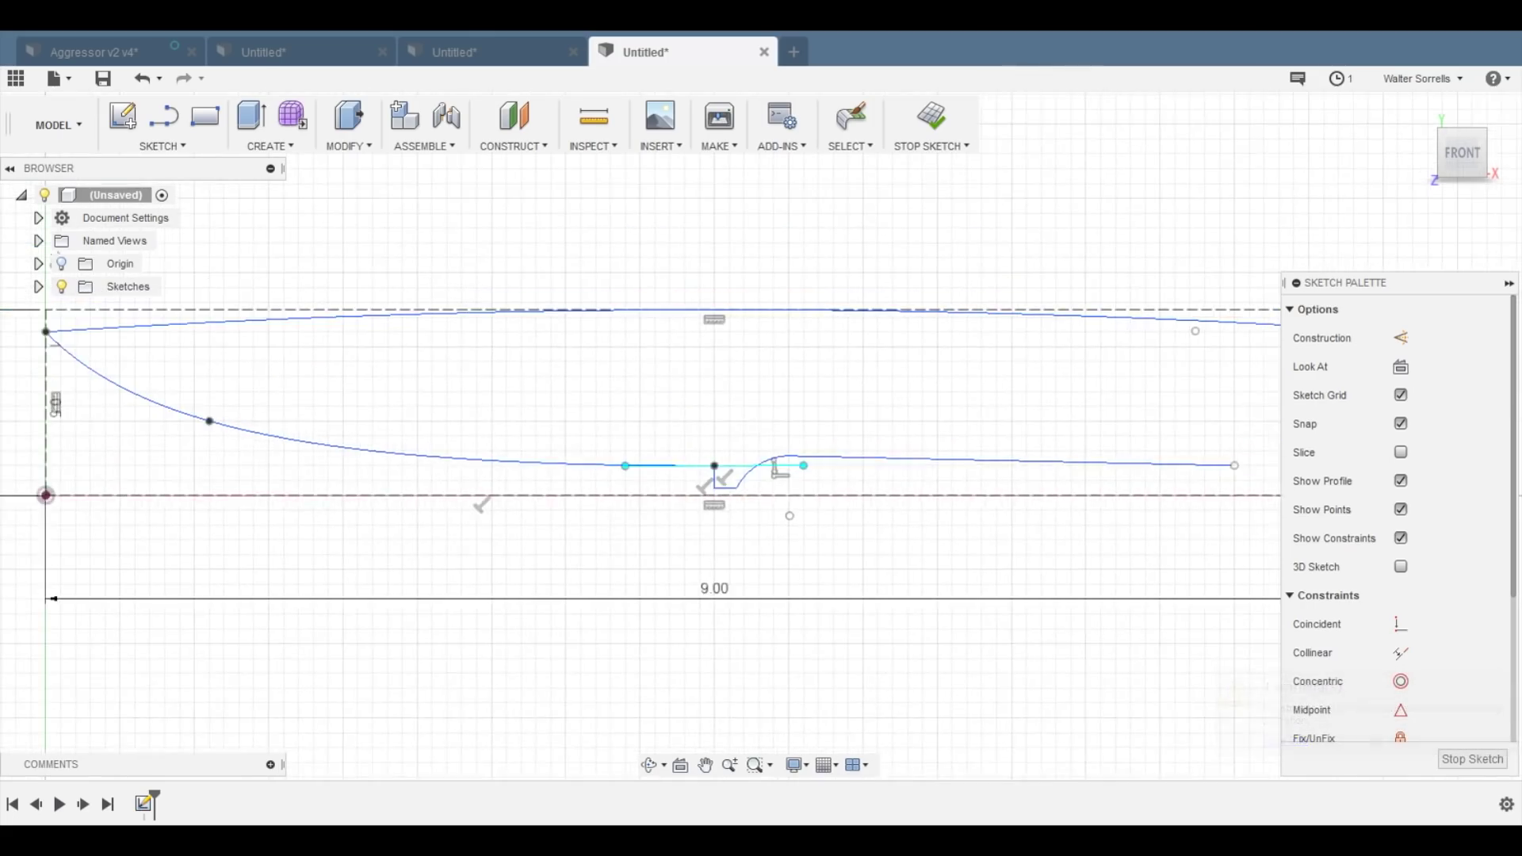
# - Draw a 3-point circle about 1.65 in in diameter through the sloping line's right endpoint and the right-end flat's left endpoint
pyautogui.moveTo(740, 607)
pyautogui.mouseDown(button='middle')
pyautogui.moveTo(338, 546)
pyautogui.moveTo(603, 508)
pyautogui.moveTo(368, 641)
pyautogui.mouseUp(button='middle')
pyautogui.scroll(-1, 369, 641)
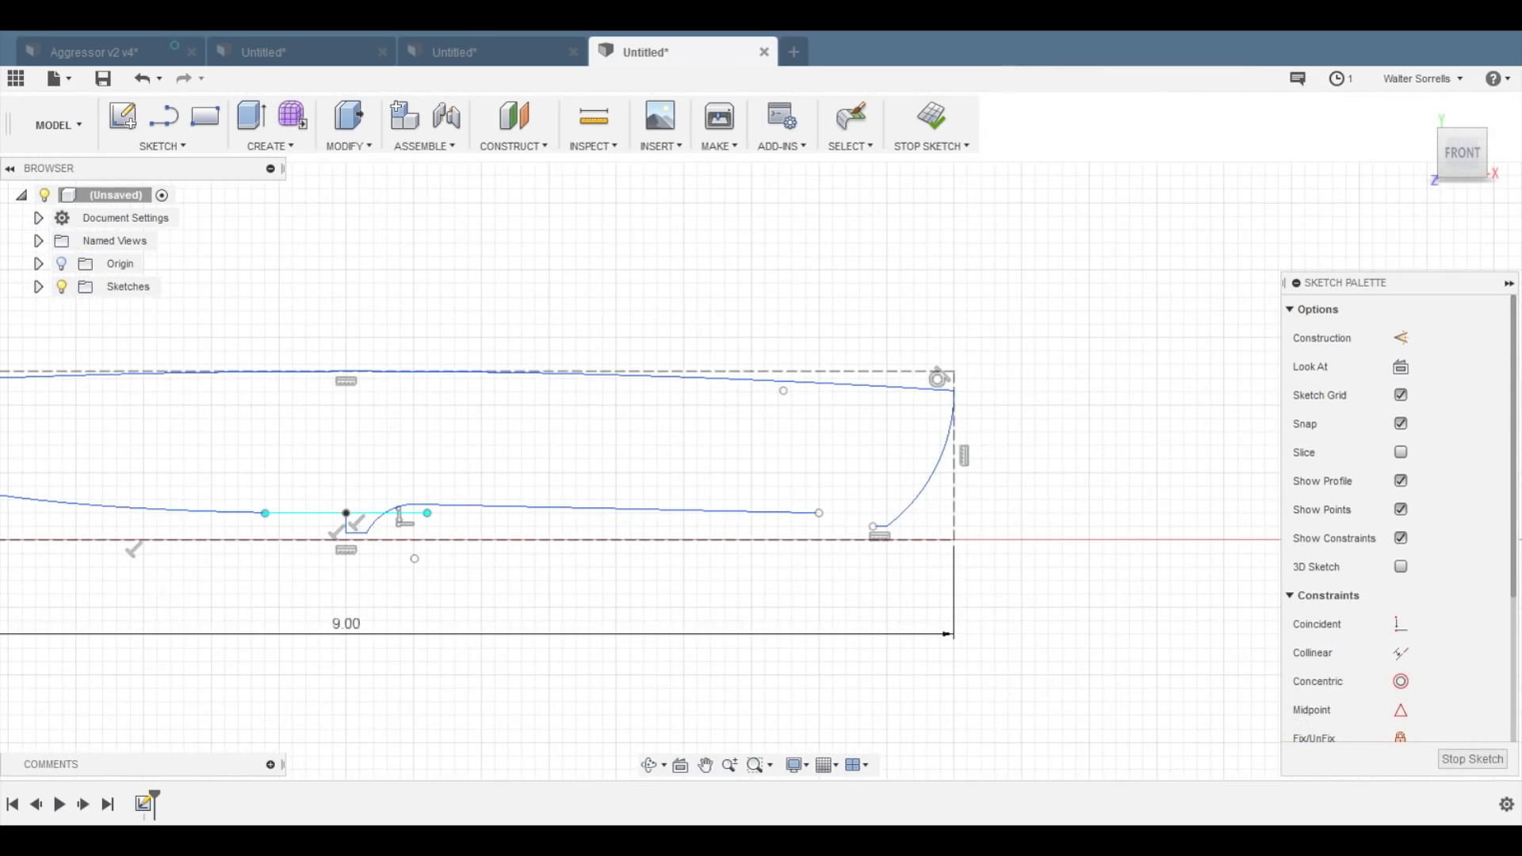
pyautogui.click(163, 146)
pyautogui.moveTo(182, 234)
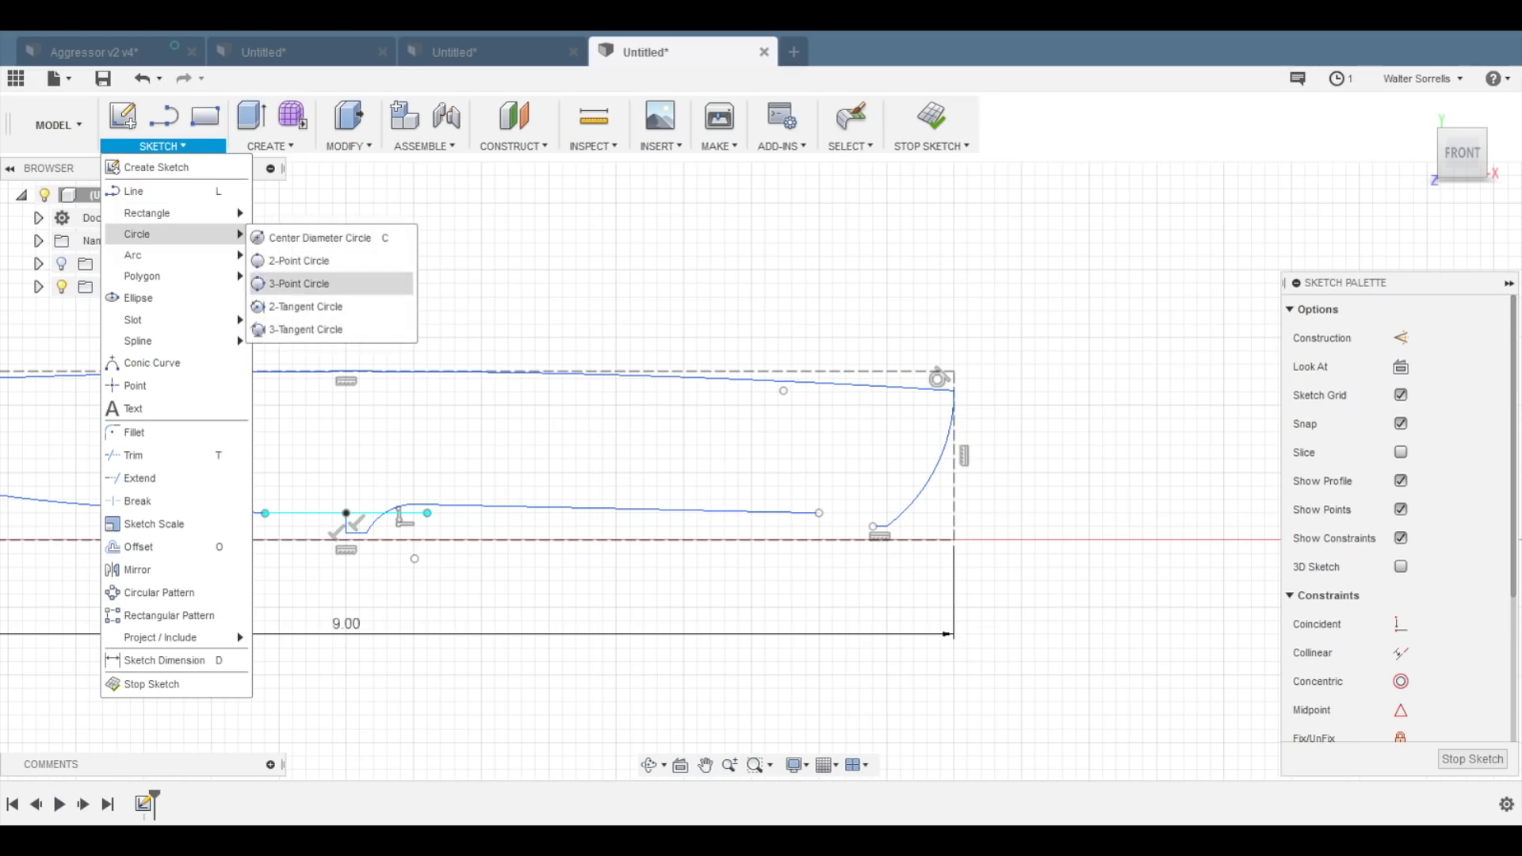
pyautogui.click(299, 283)
pyautogui.scroll(5, 815, 521)
pyautogui.click(824, 503)
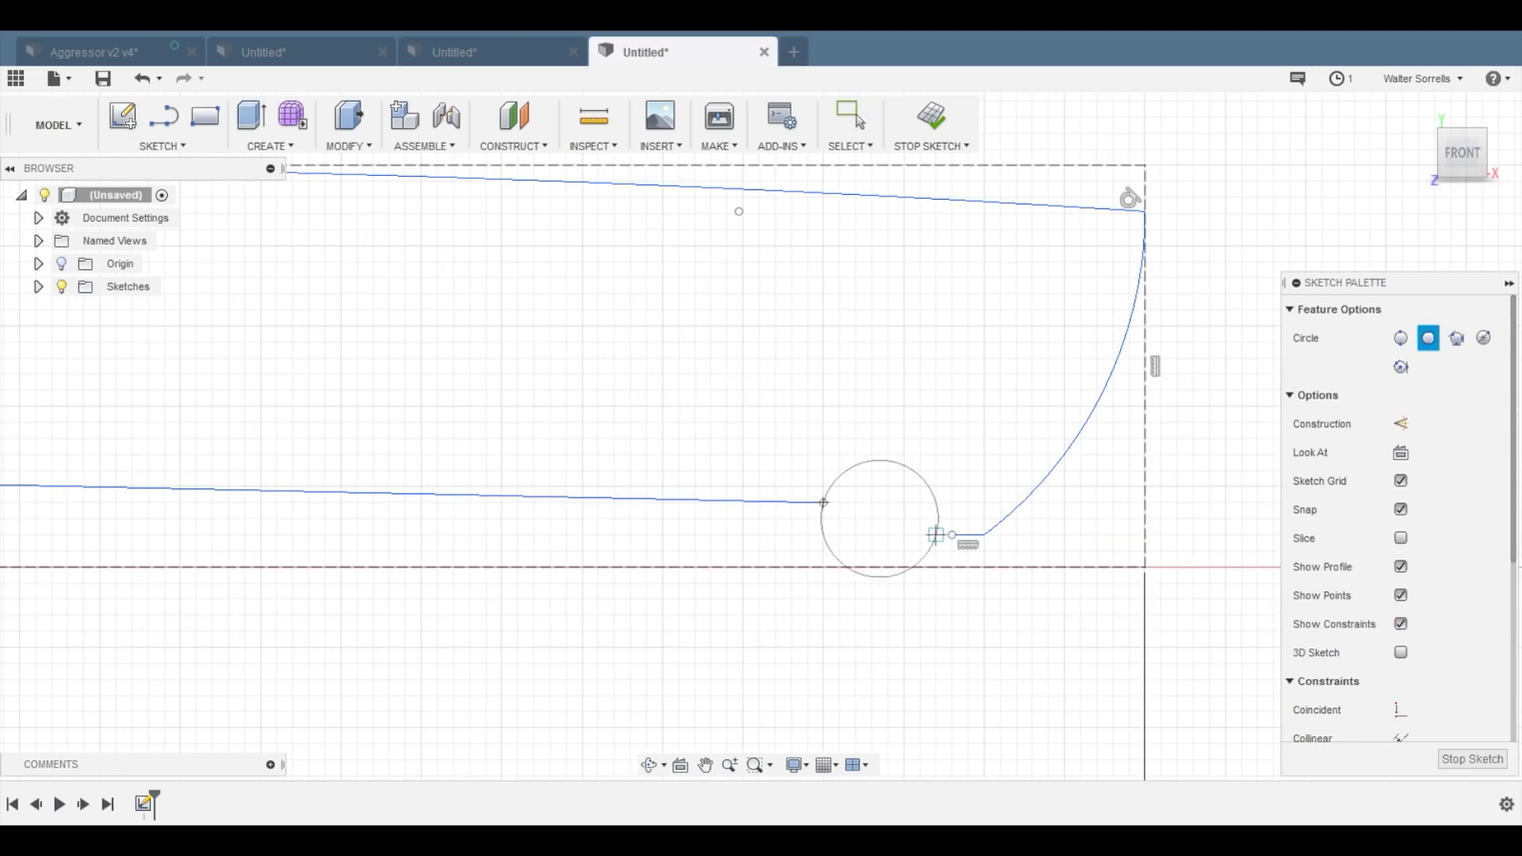
pyautogui.click(952, 535)
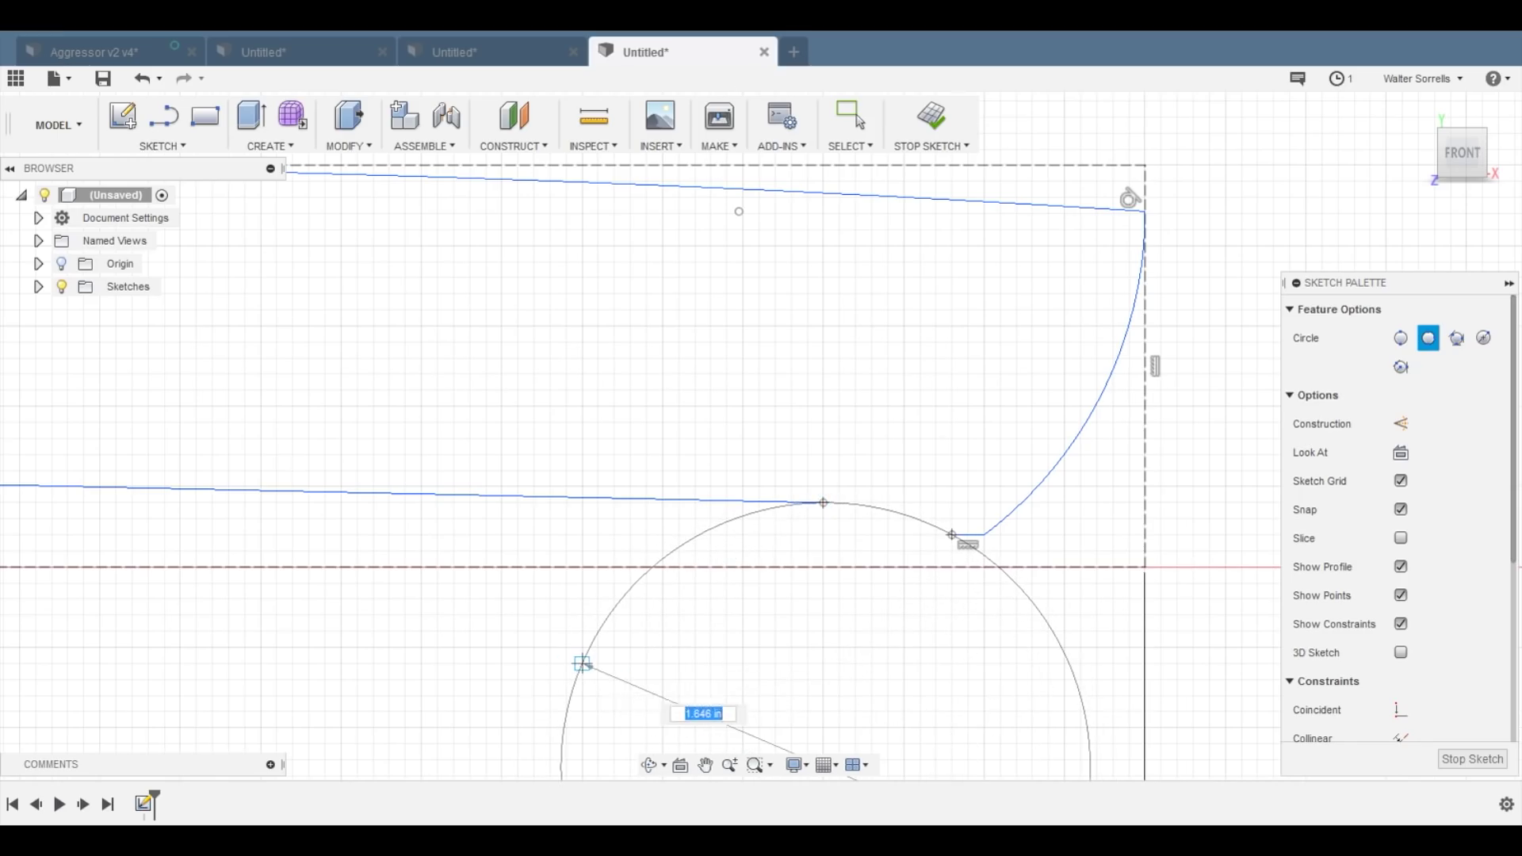
pyautogui.click(583, 663)
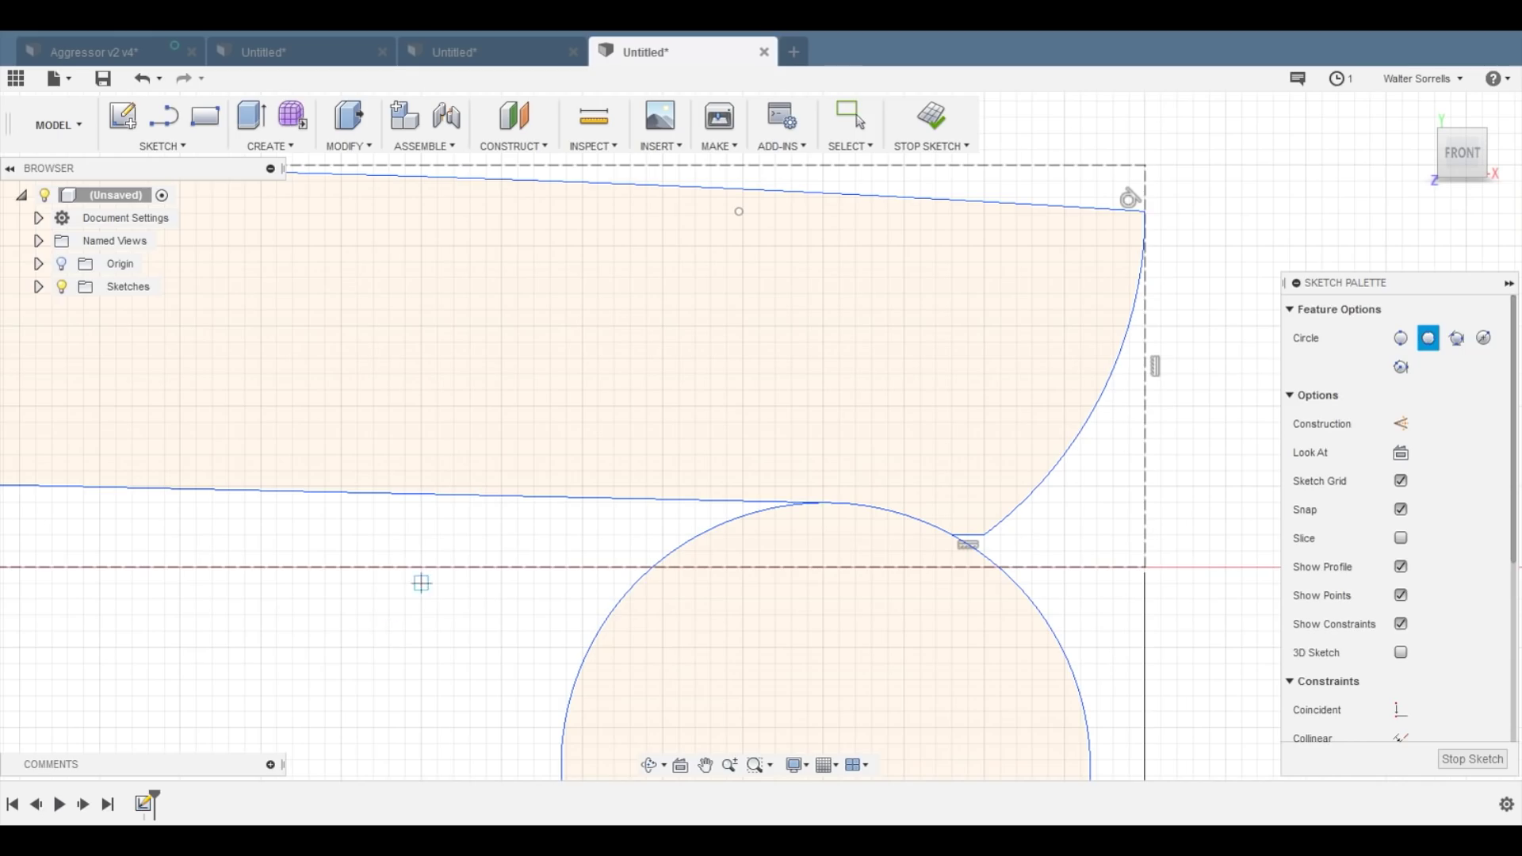
# - Trim the large circle to leave only the arc joining the sloping line to the right-end flat
pyautogui.press('t')
pyautogui.click(658, 557)
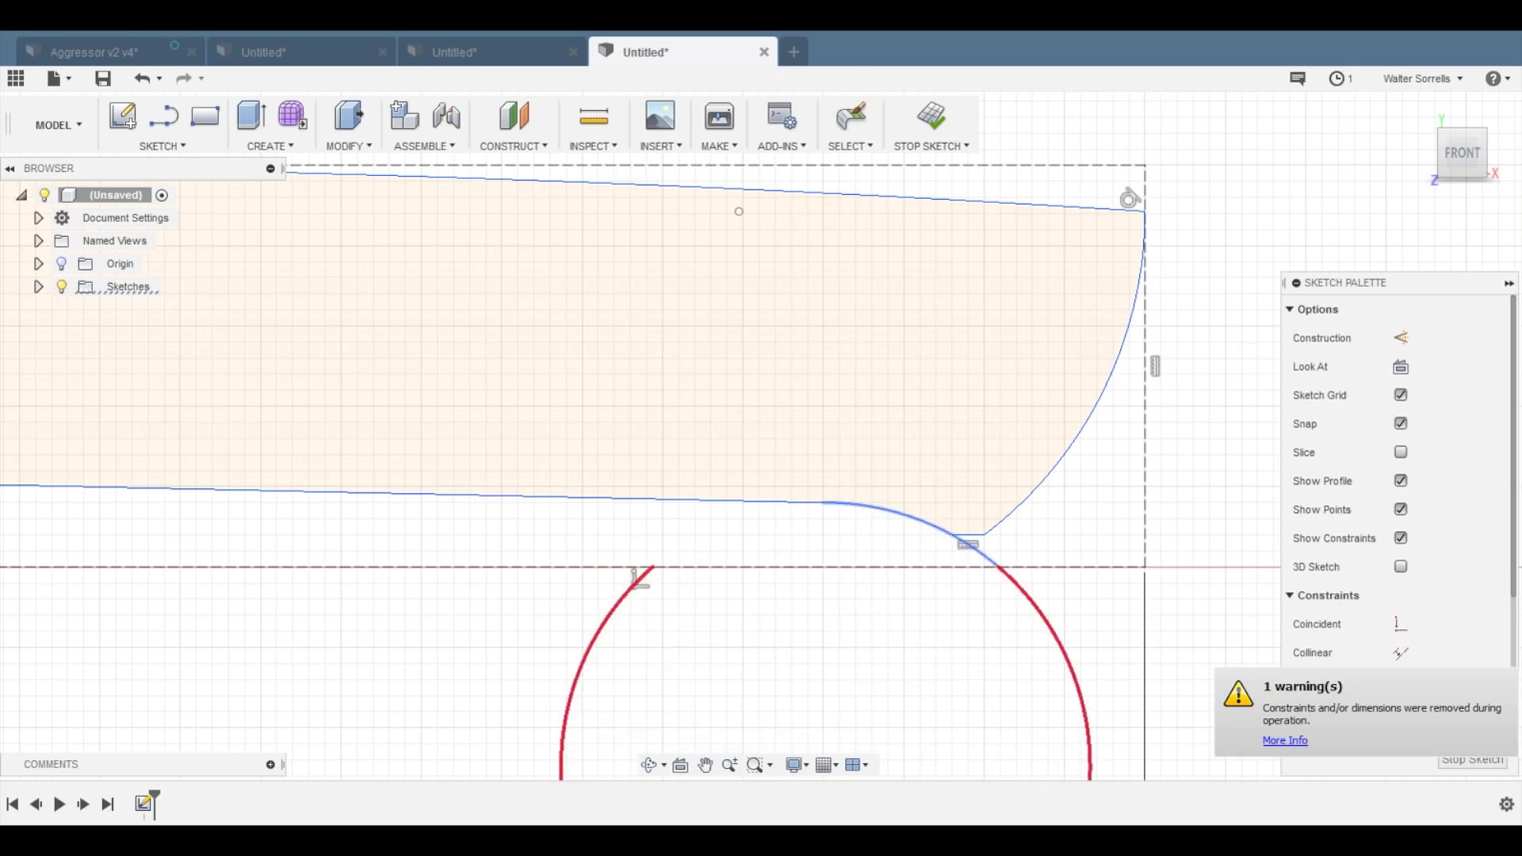
pyautogui.click(636, 576)
pyautogui.scroll(-5, 914, 624)
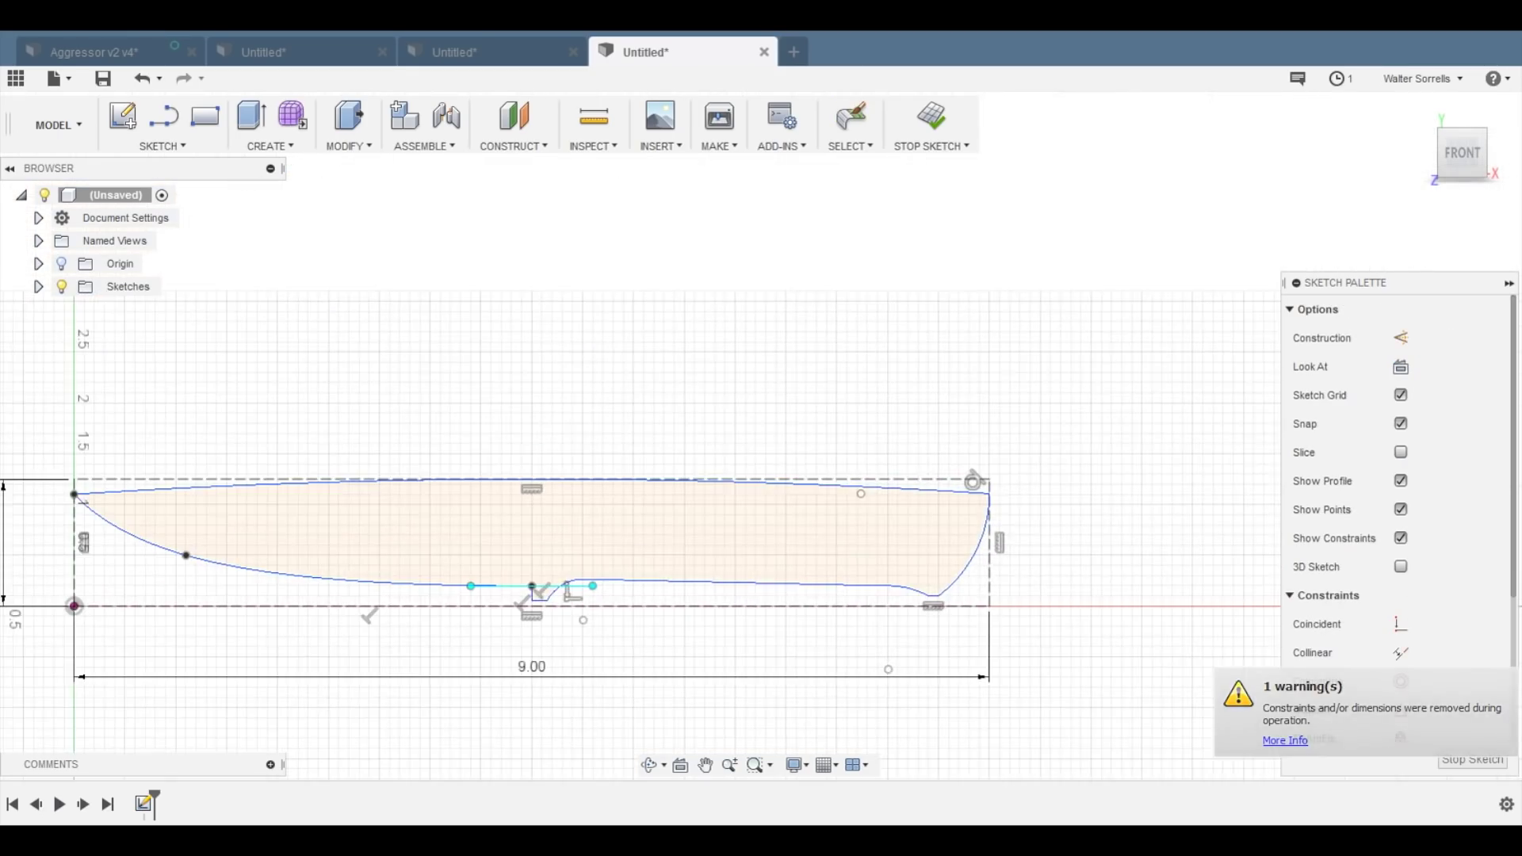
# - Fillet both lower corners of the small step beside the spline's endpoint with a 0.025 in radius
pyautogui.scroll(3, 614, 629)
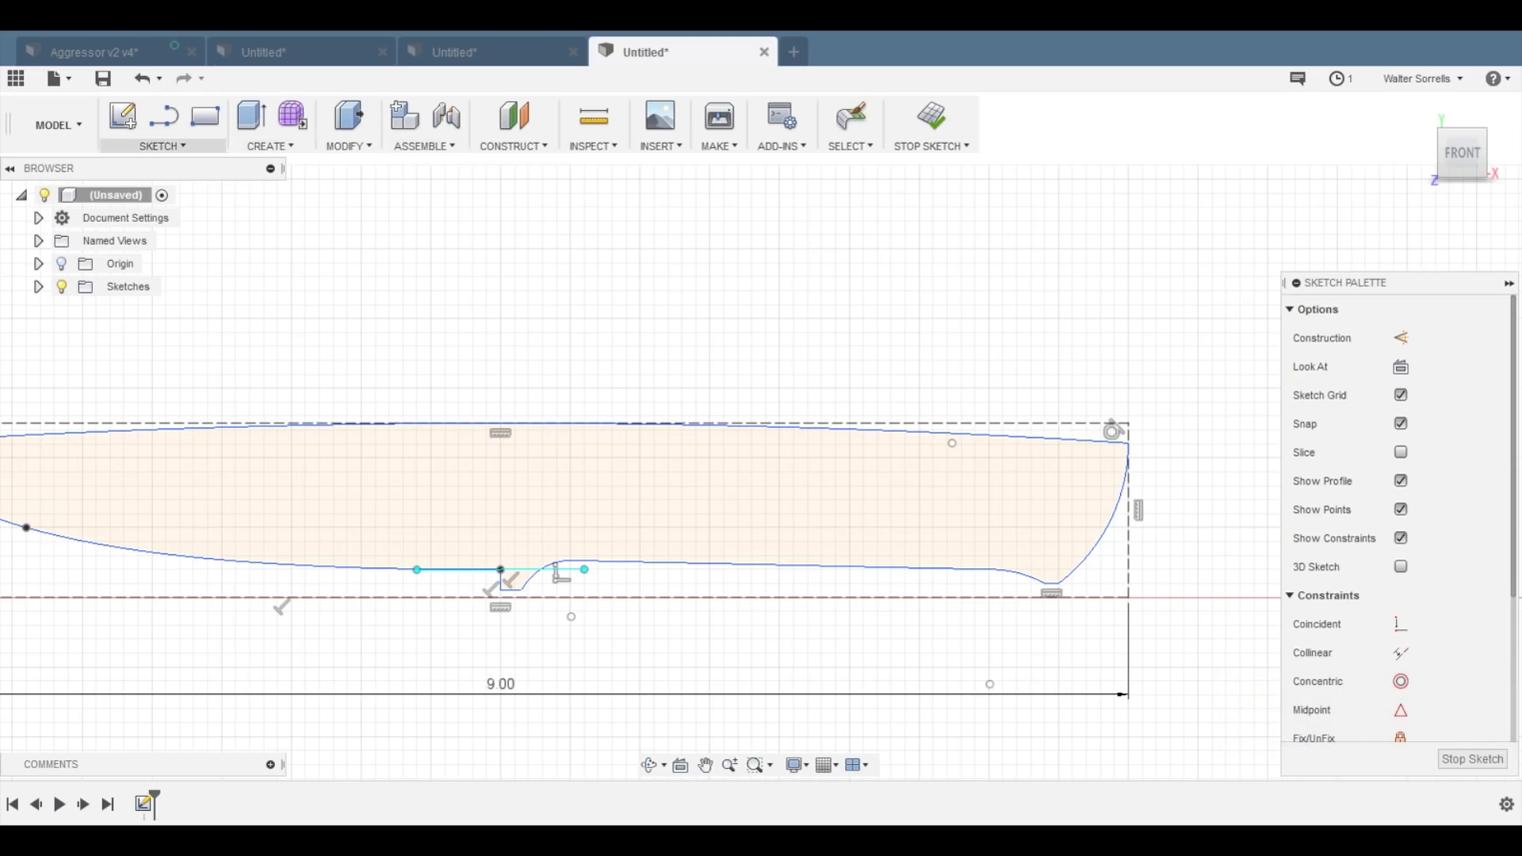
pyautogui.click(162, 146)
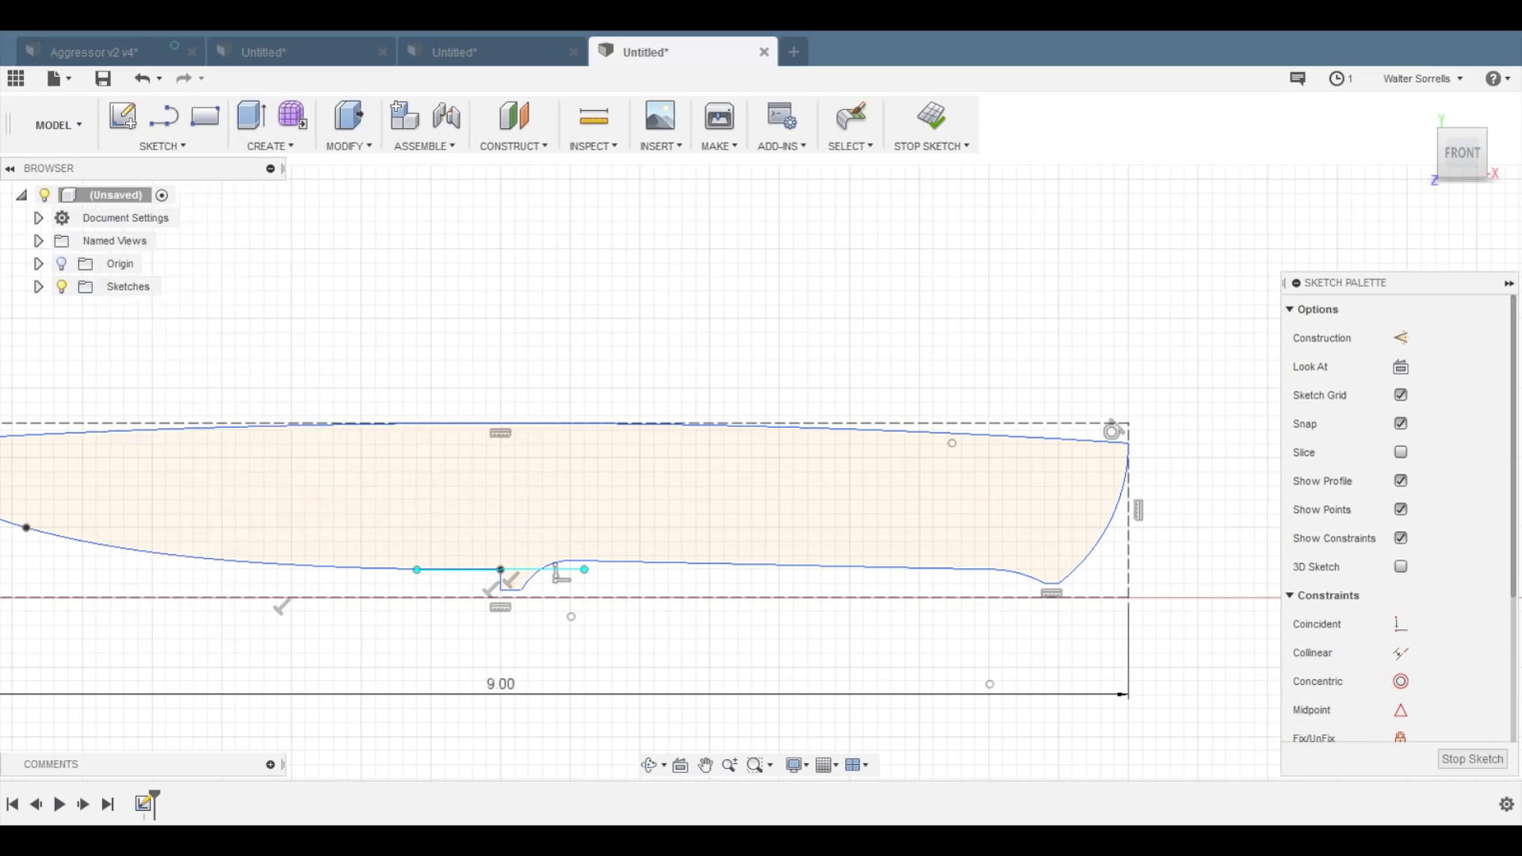
pyautogui.scroll(5, 516, 617)
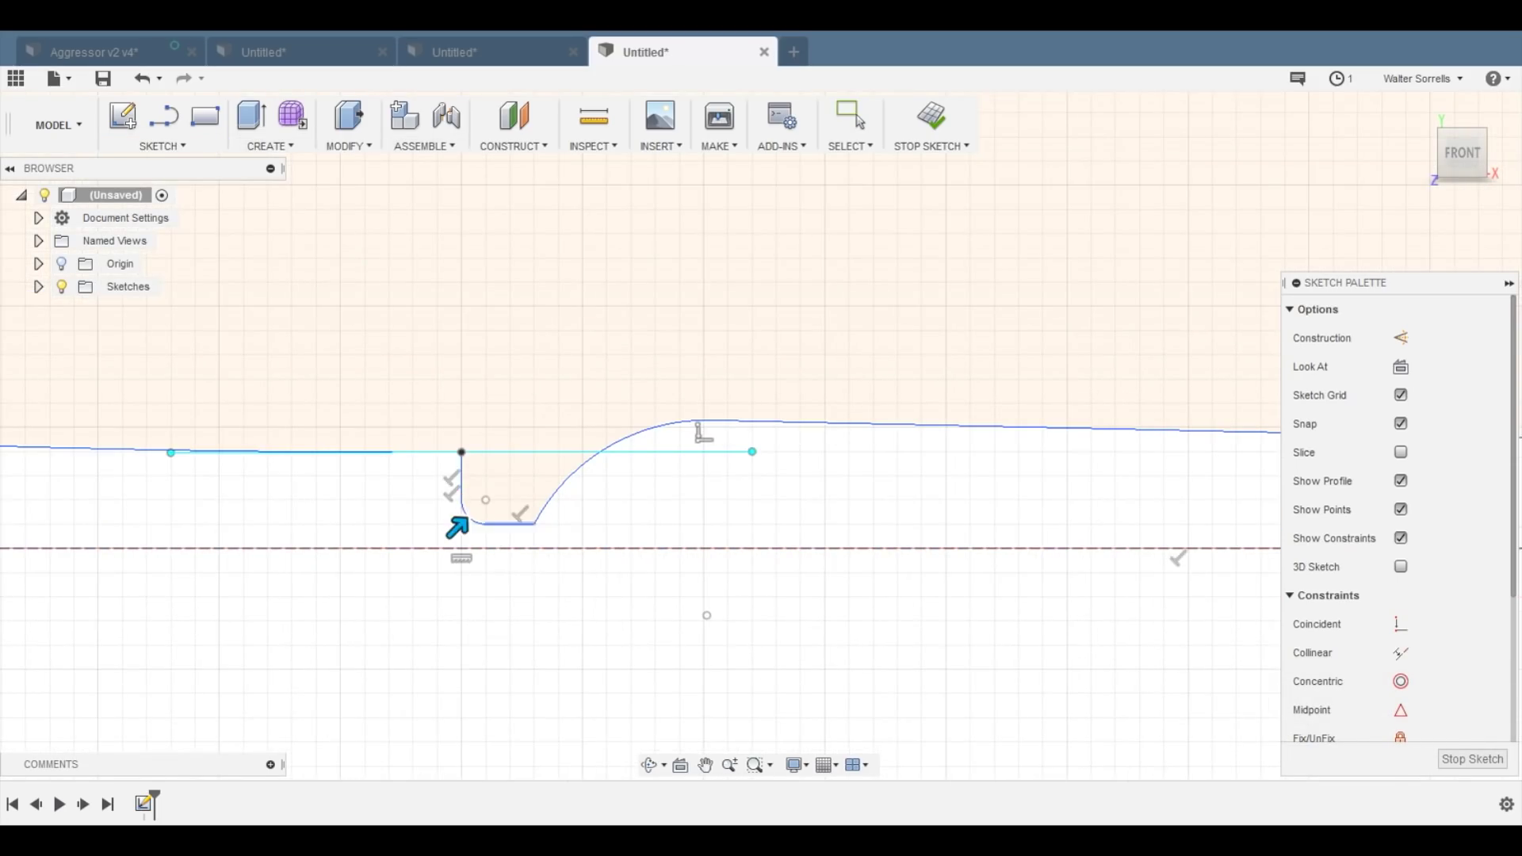
pyautogui.click(464, 520)
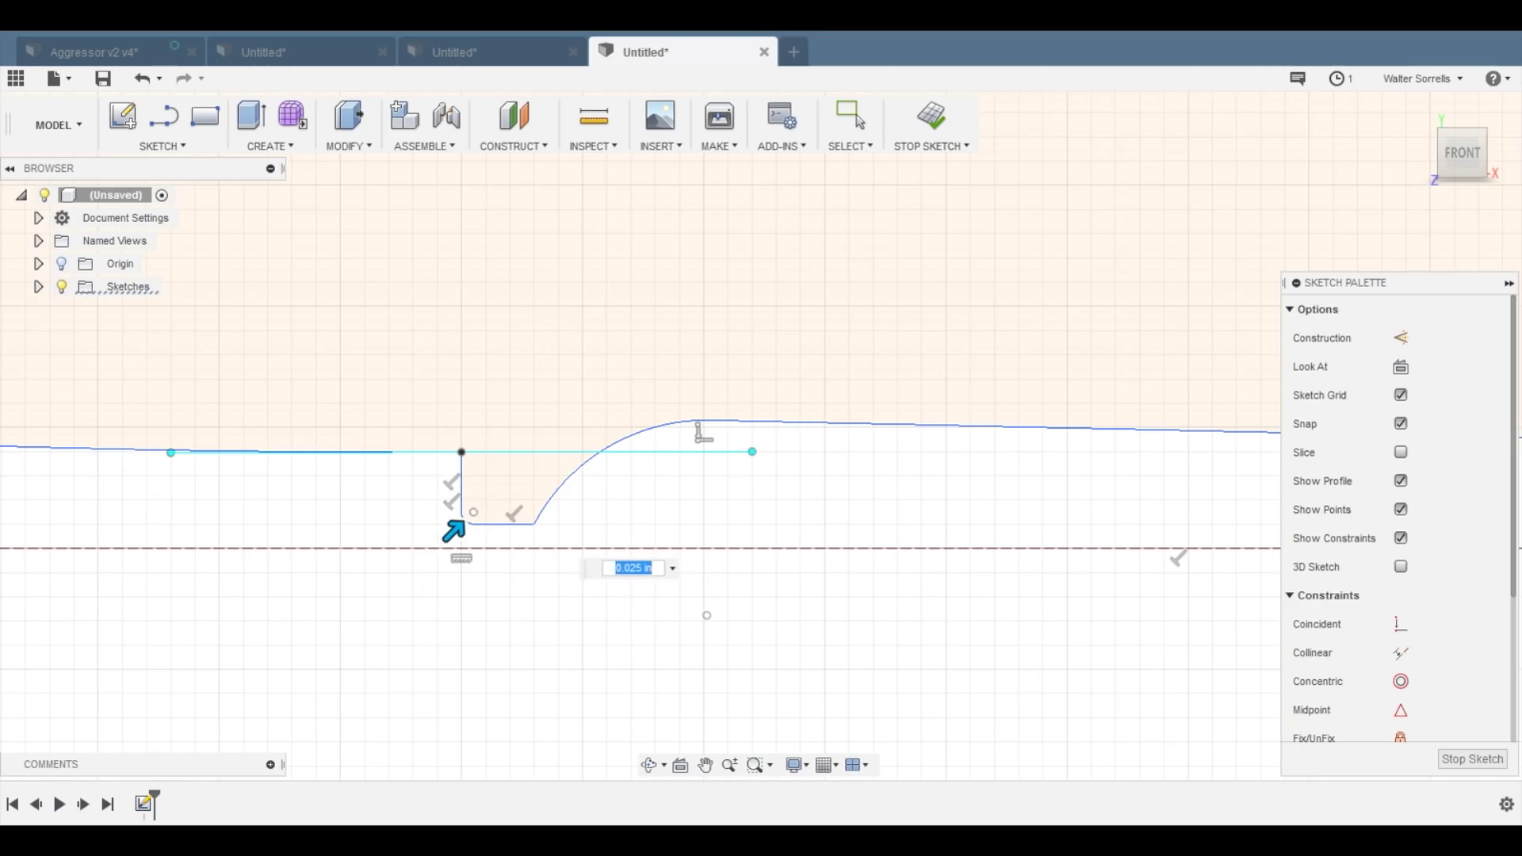
pyautogui.moveTo(454, 530); pyautogui.dragTo(456, 529)
pyautogui.click(533, 523)
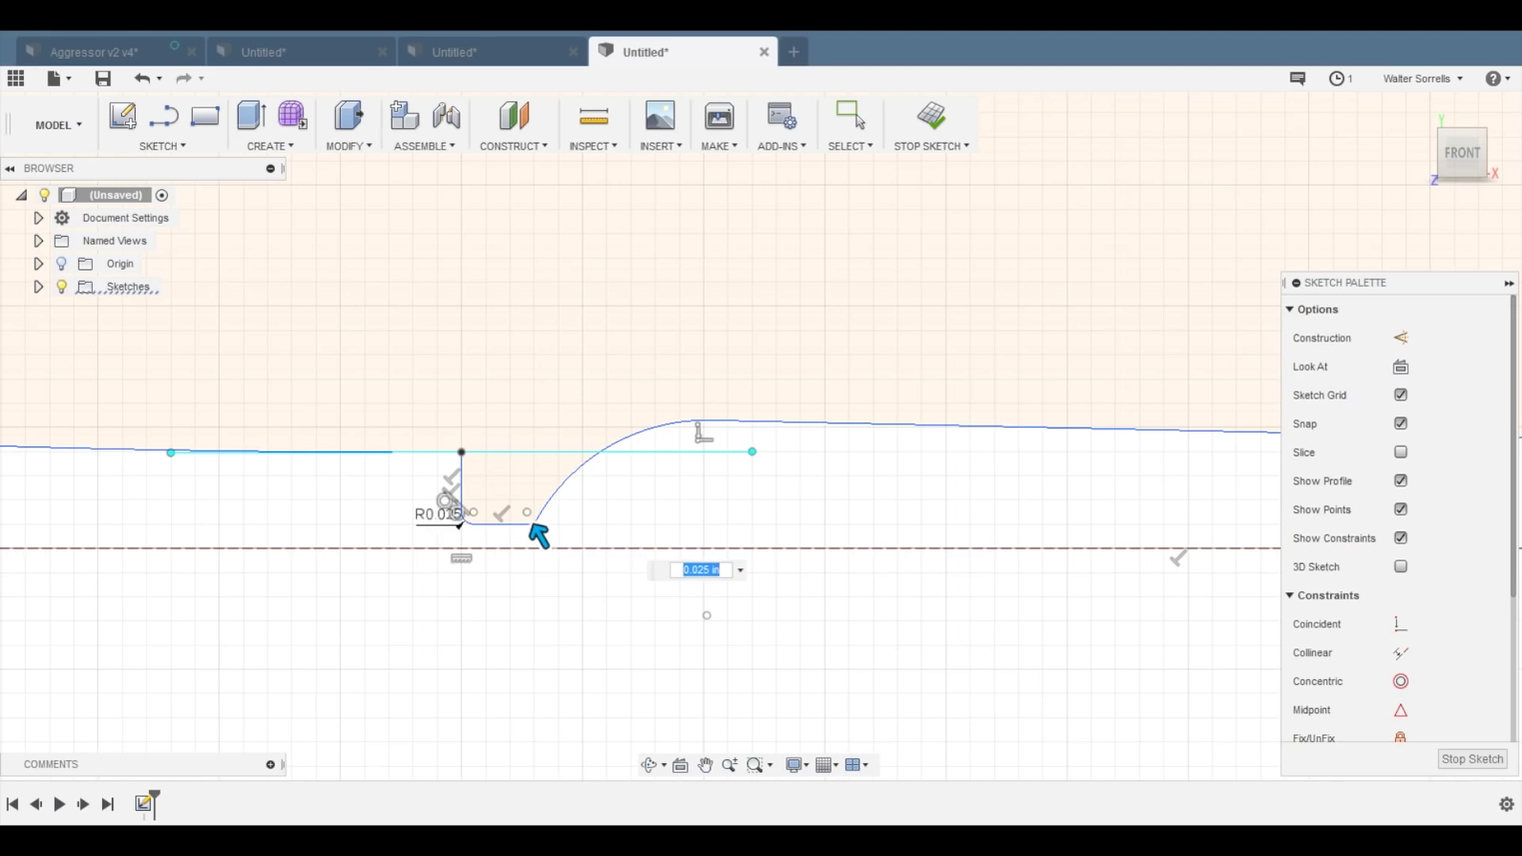
pyautogui.press('Escape')
pyautogui.scroll(-5, 677, 598)
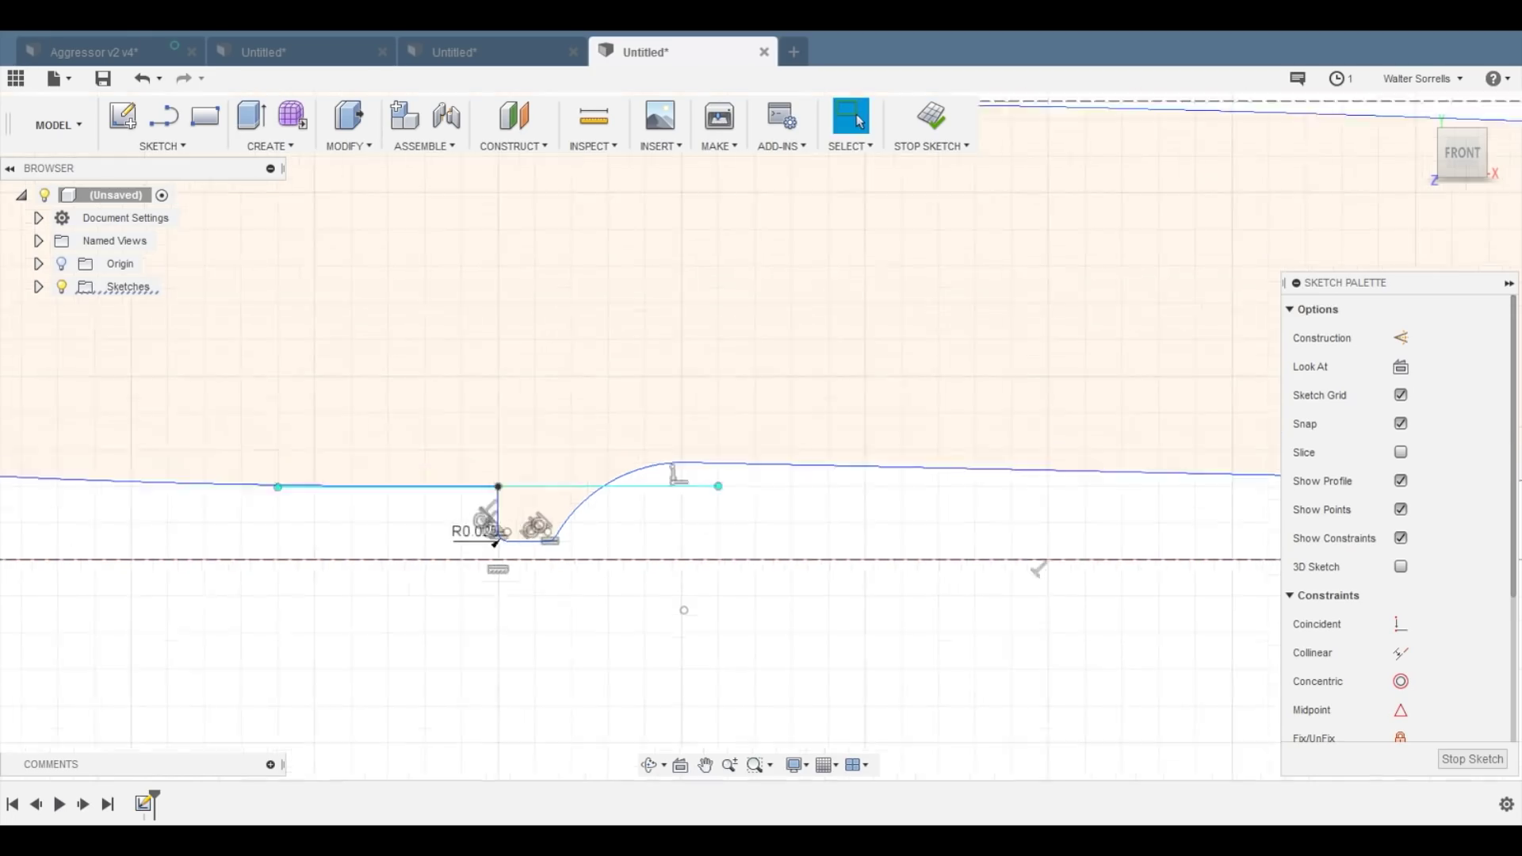
pyautogui.moveTo(1268, 609); pyautogui.dragTo(848, 587, button='middle')
pyautogui.scroll(5, 914, 588)
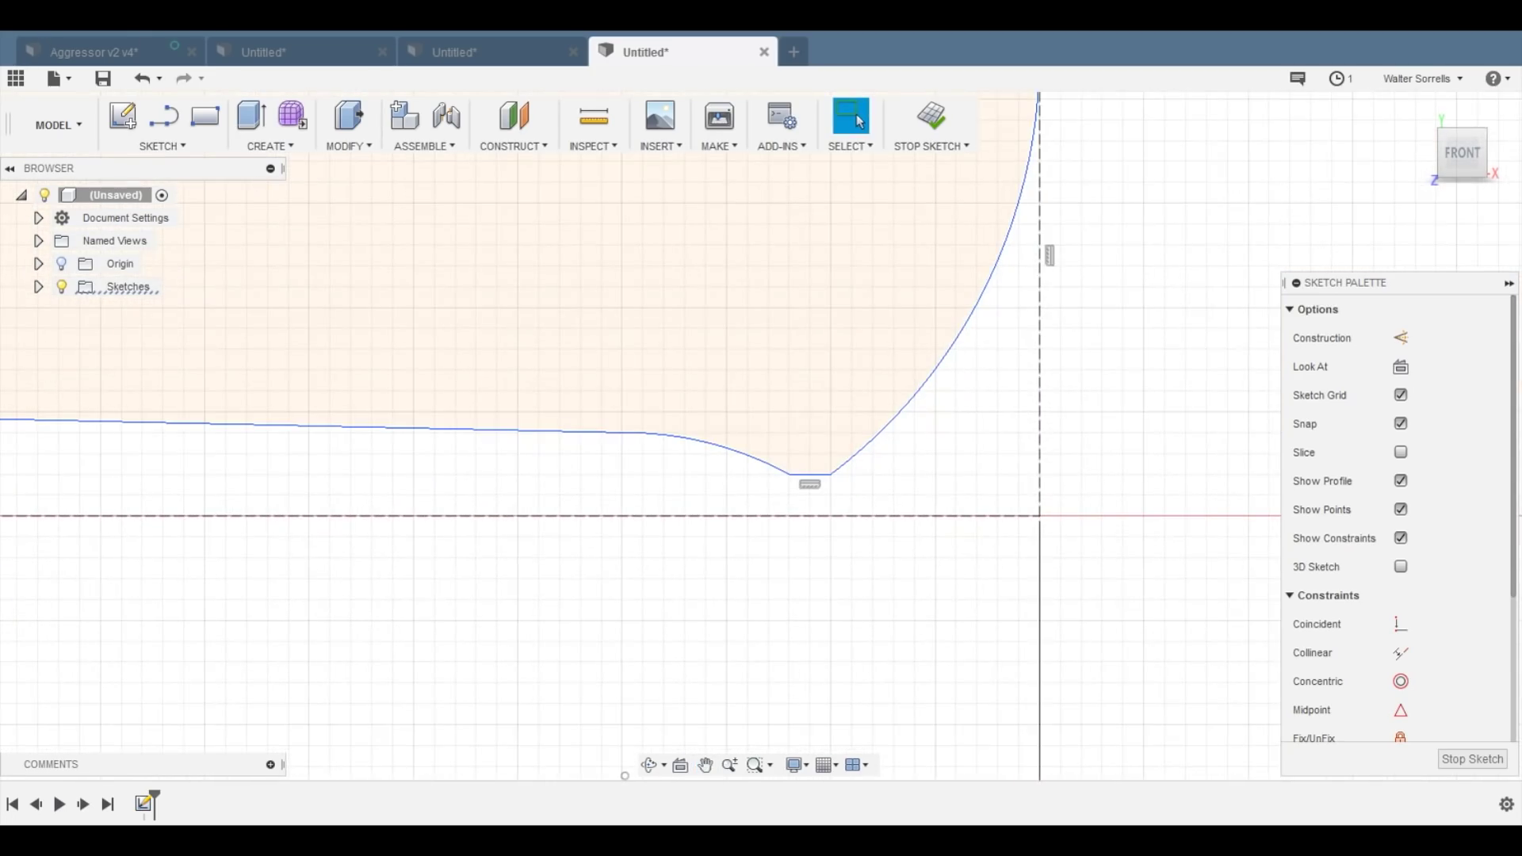
pyautogui.press('f')
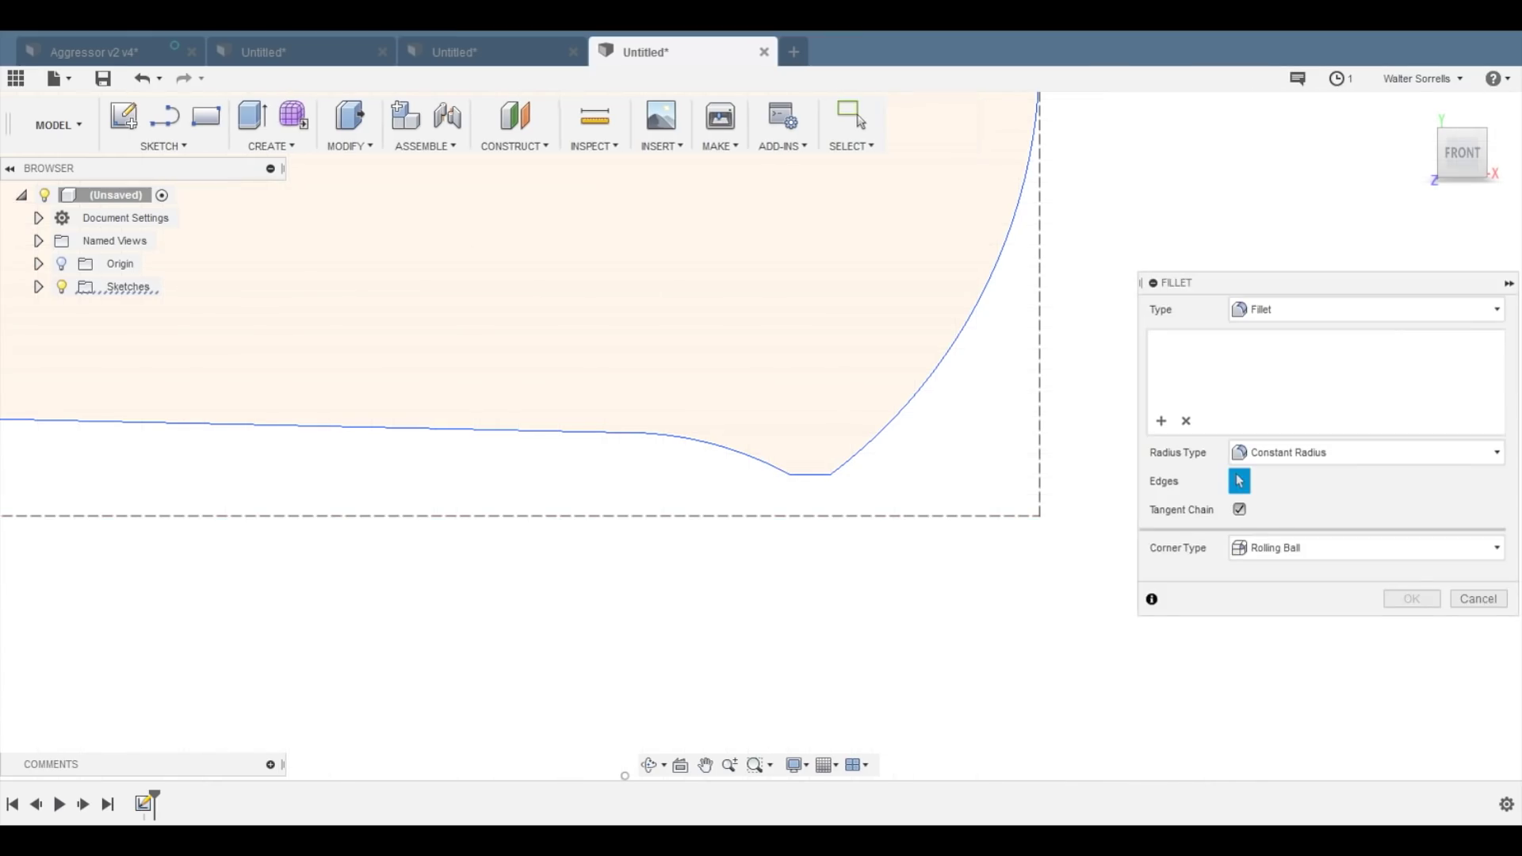
pyautogui.click(1478, 599)
pyautogui.scroll(-4, 694, 373)
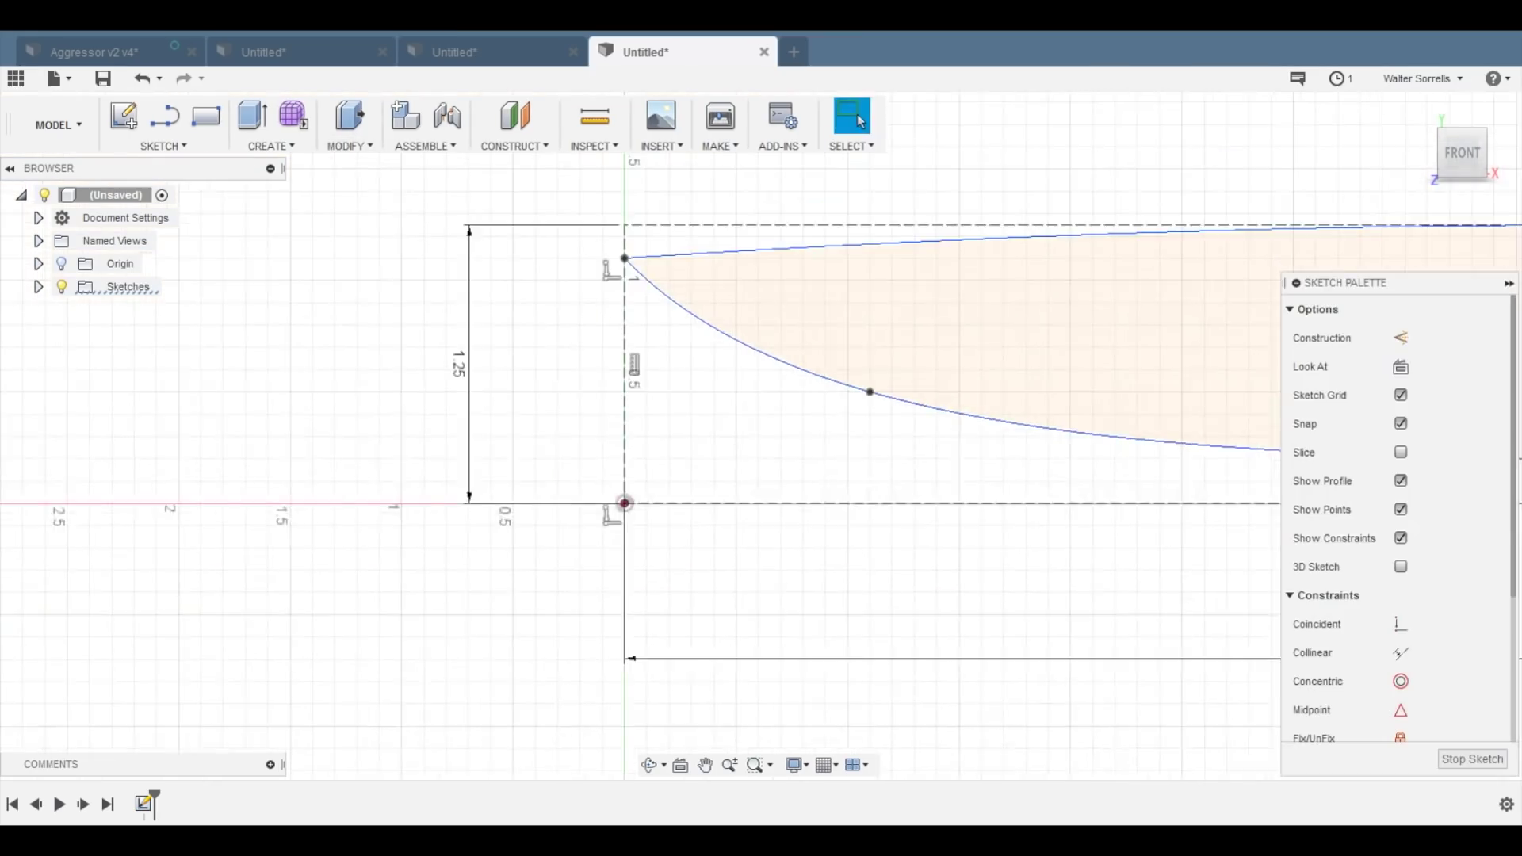
pyautogui.moveTo(1189, 507); pyautogui.dragTo(460, 513, button='middle')
pyautogui.scroll(-5, 733, 479)
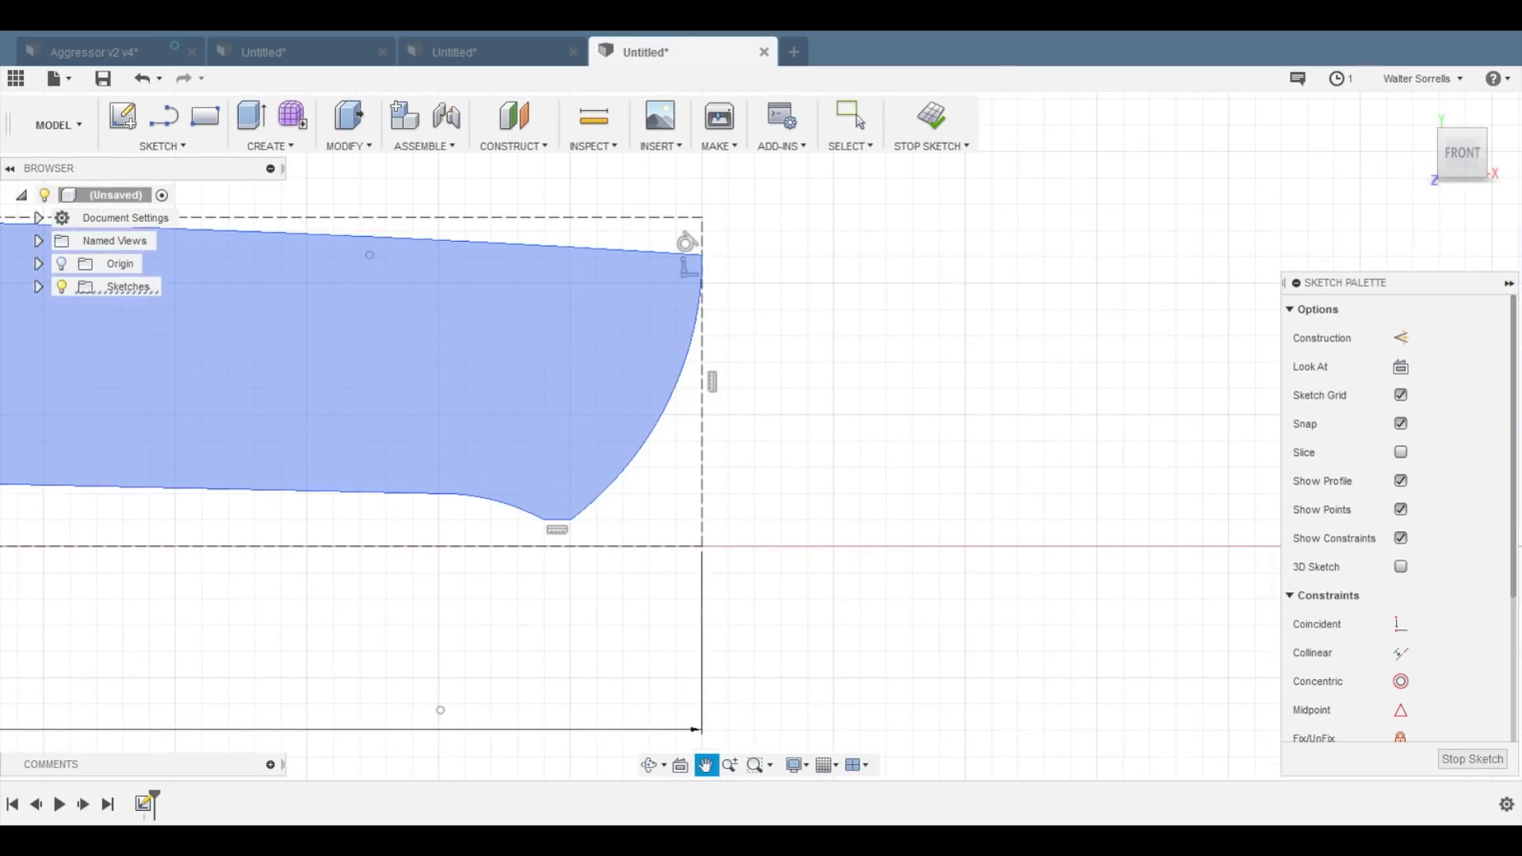
# - Fillet both corners of the short flat at the profile's lower right end with a 0.1 in radius
pyautogui.click(163, 145)
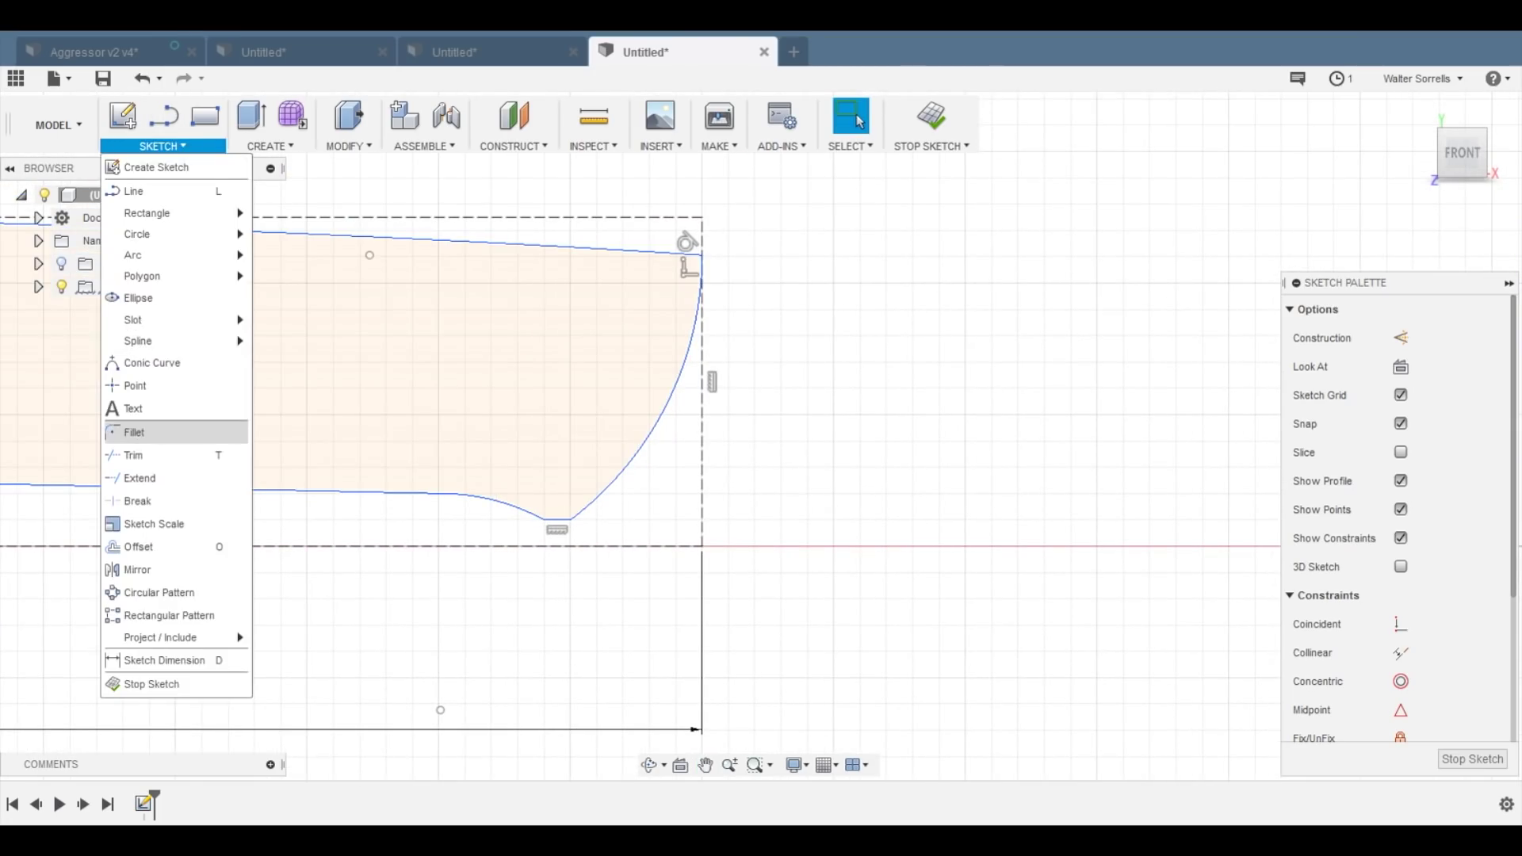
pyautogui.click(131, 431)
pyautogui.scroll(2, 650, 520)
pyautogui.scroll(1, 480, 524)
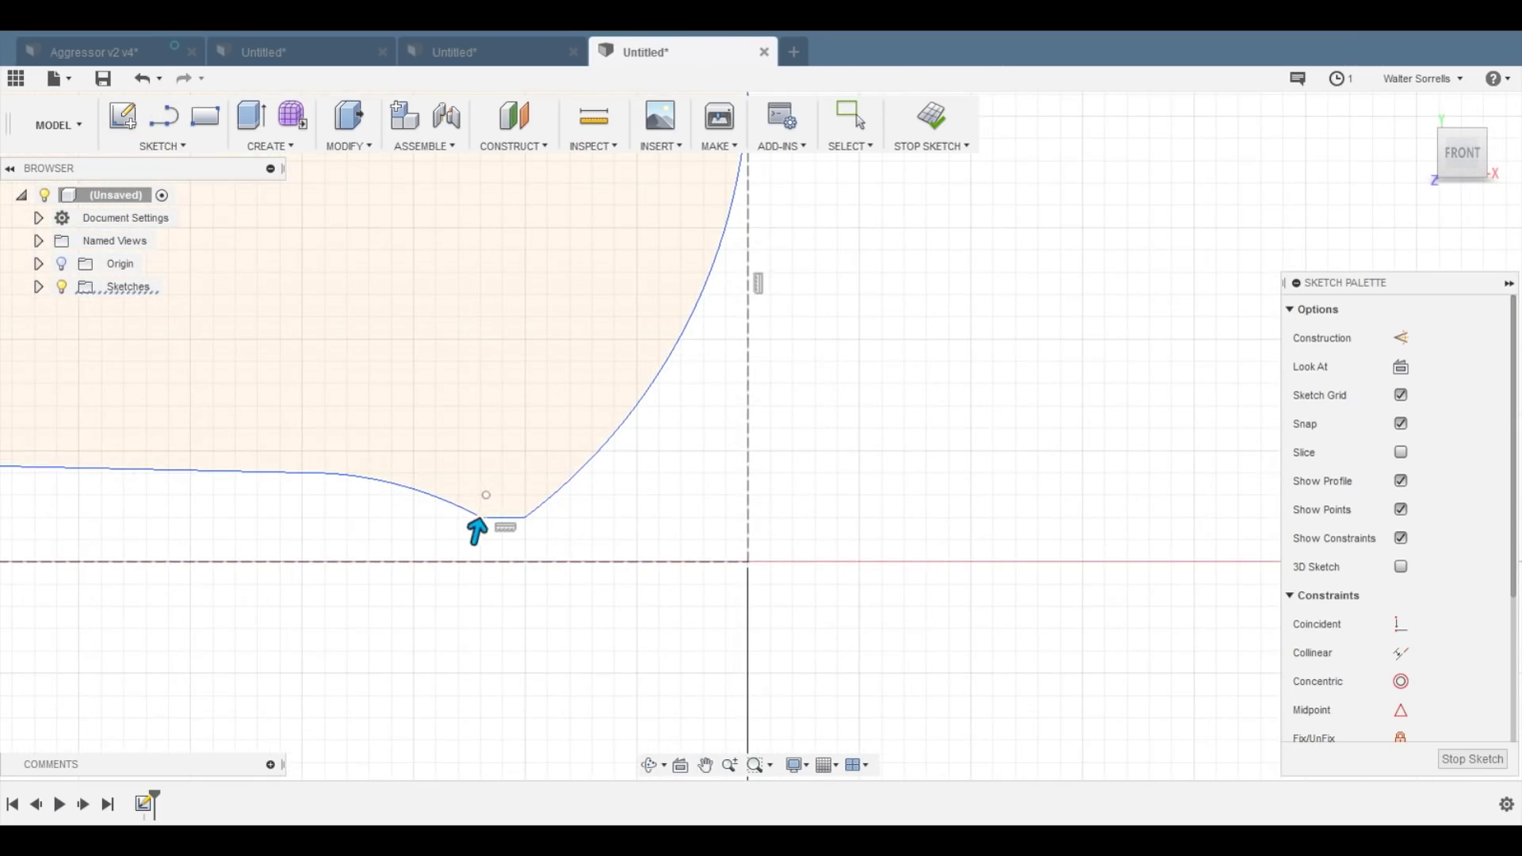
pyautogui.click(476, 518)
pyautogui.click(524, 518)
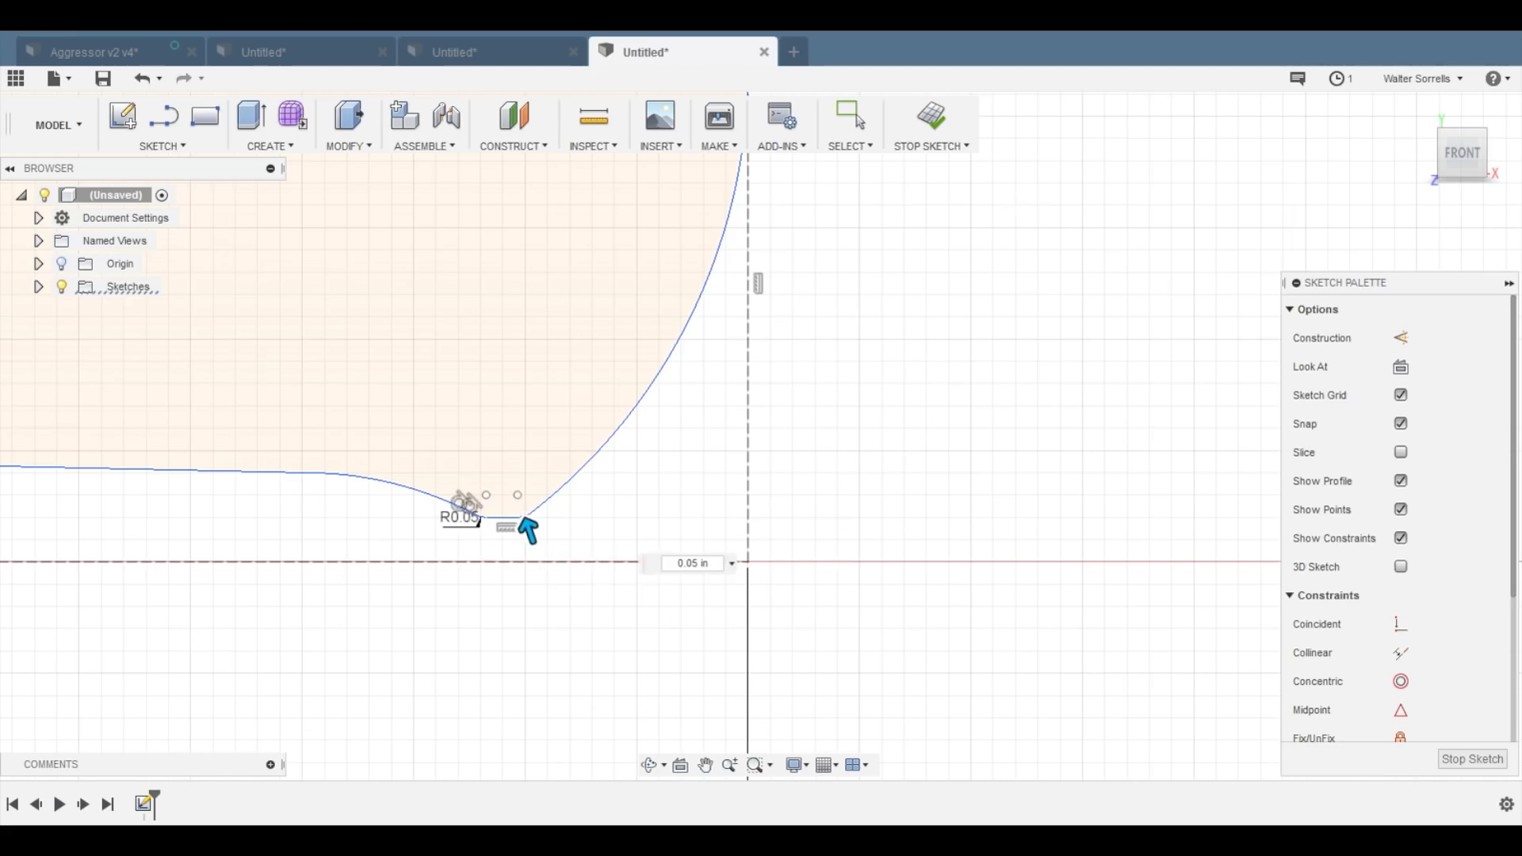
pyautogui.press('Return')
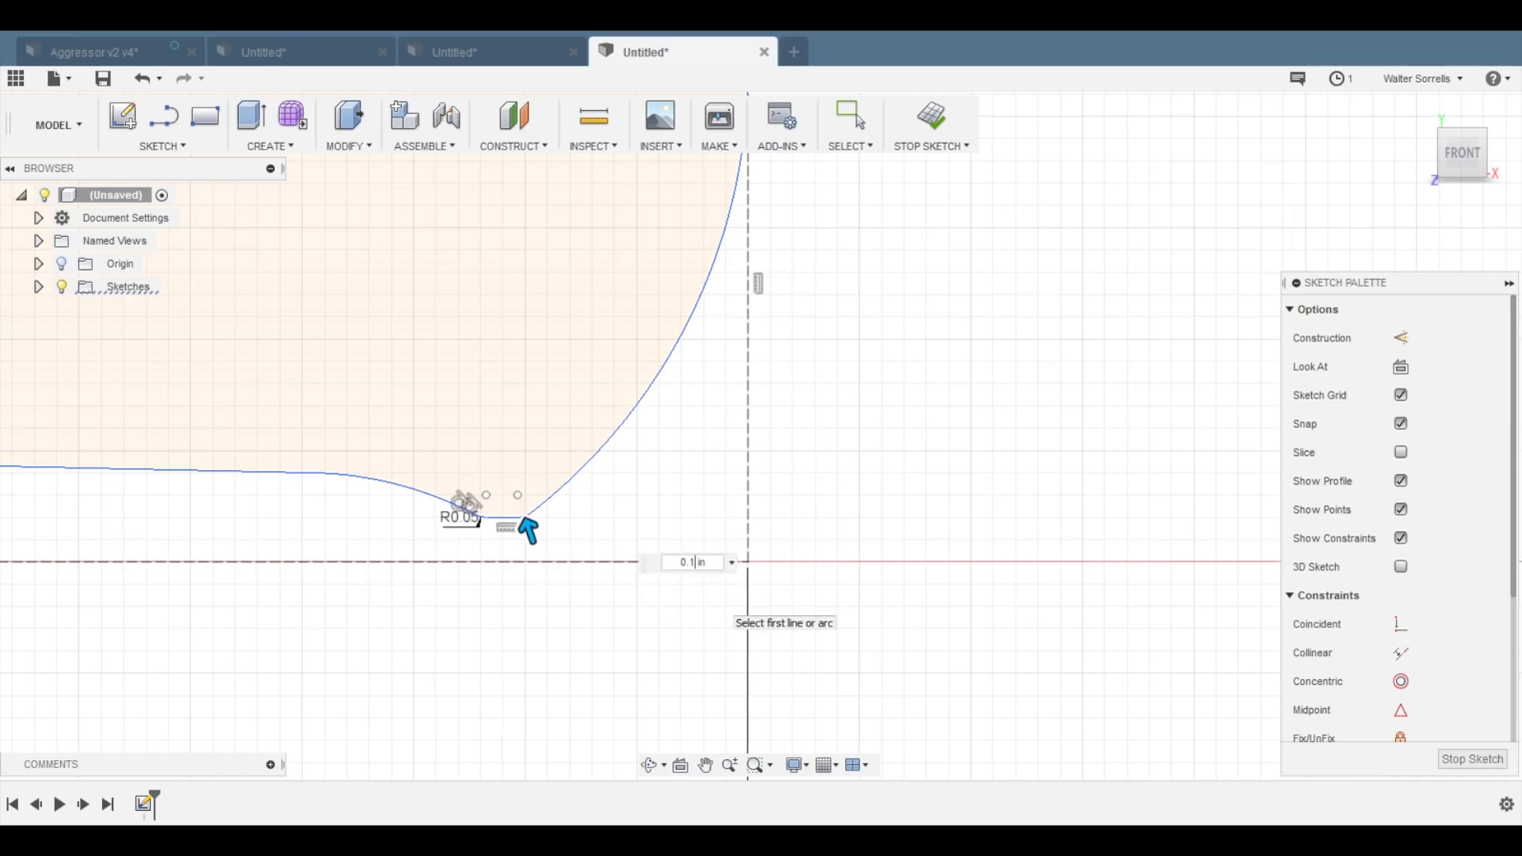
pyautogui.press('Return')
# - Fillet the profile's upper right corner, where the top curve meets the end arc, with a 0.15 in radius
pyautogui.scroll(-4, 771, 496)
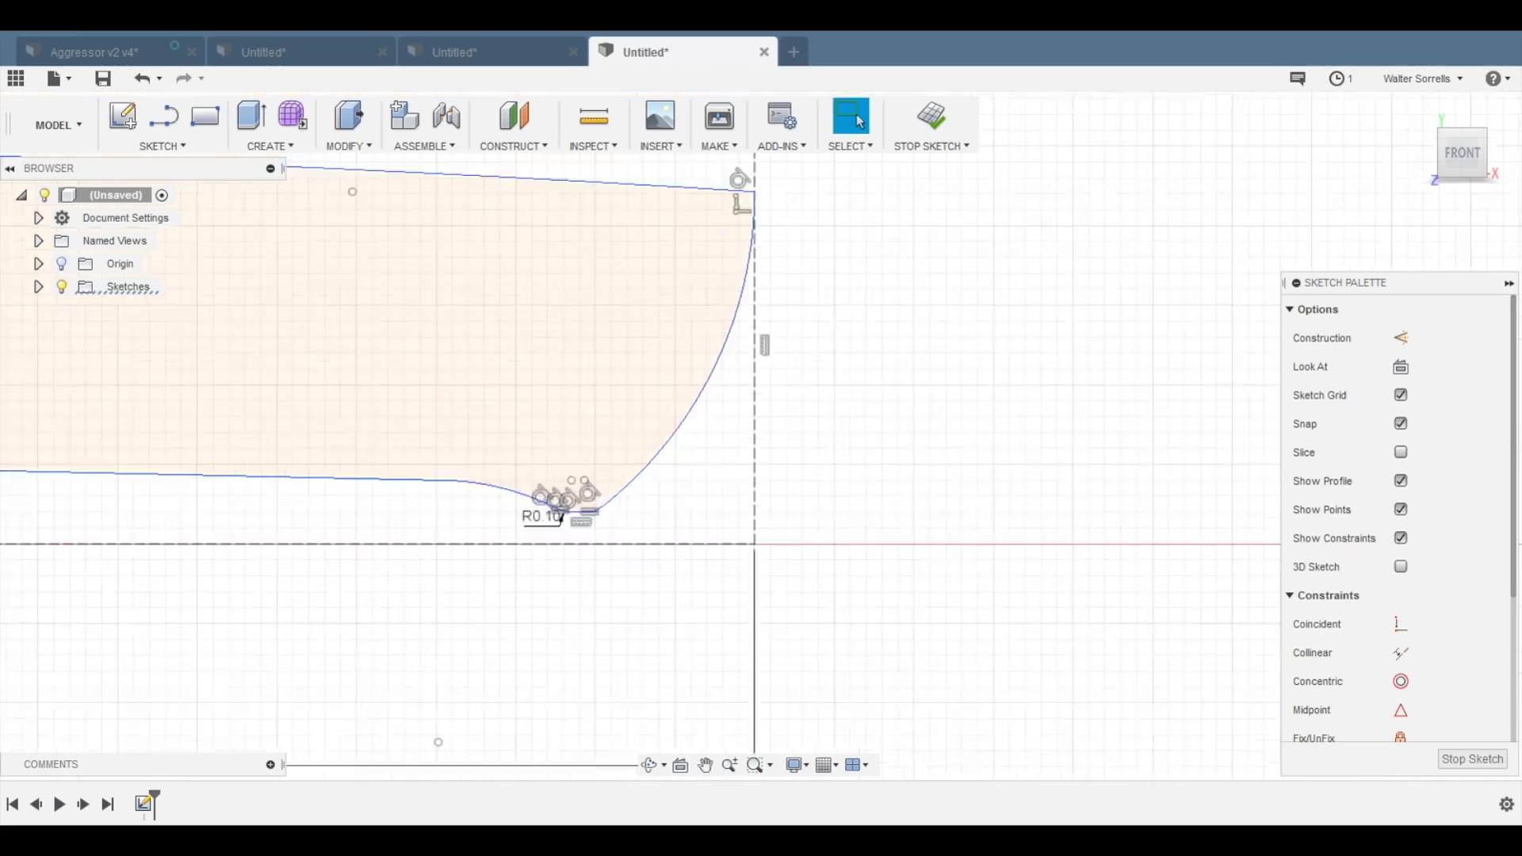
pyautogui.scroll(6, 801, 409)
pyautogui.scroll(1, 777, 409)
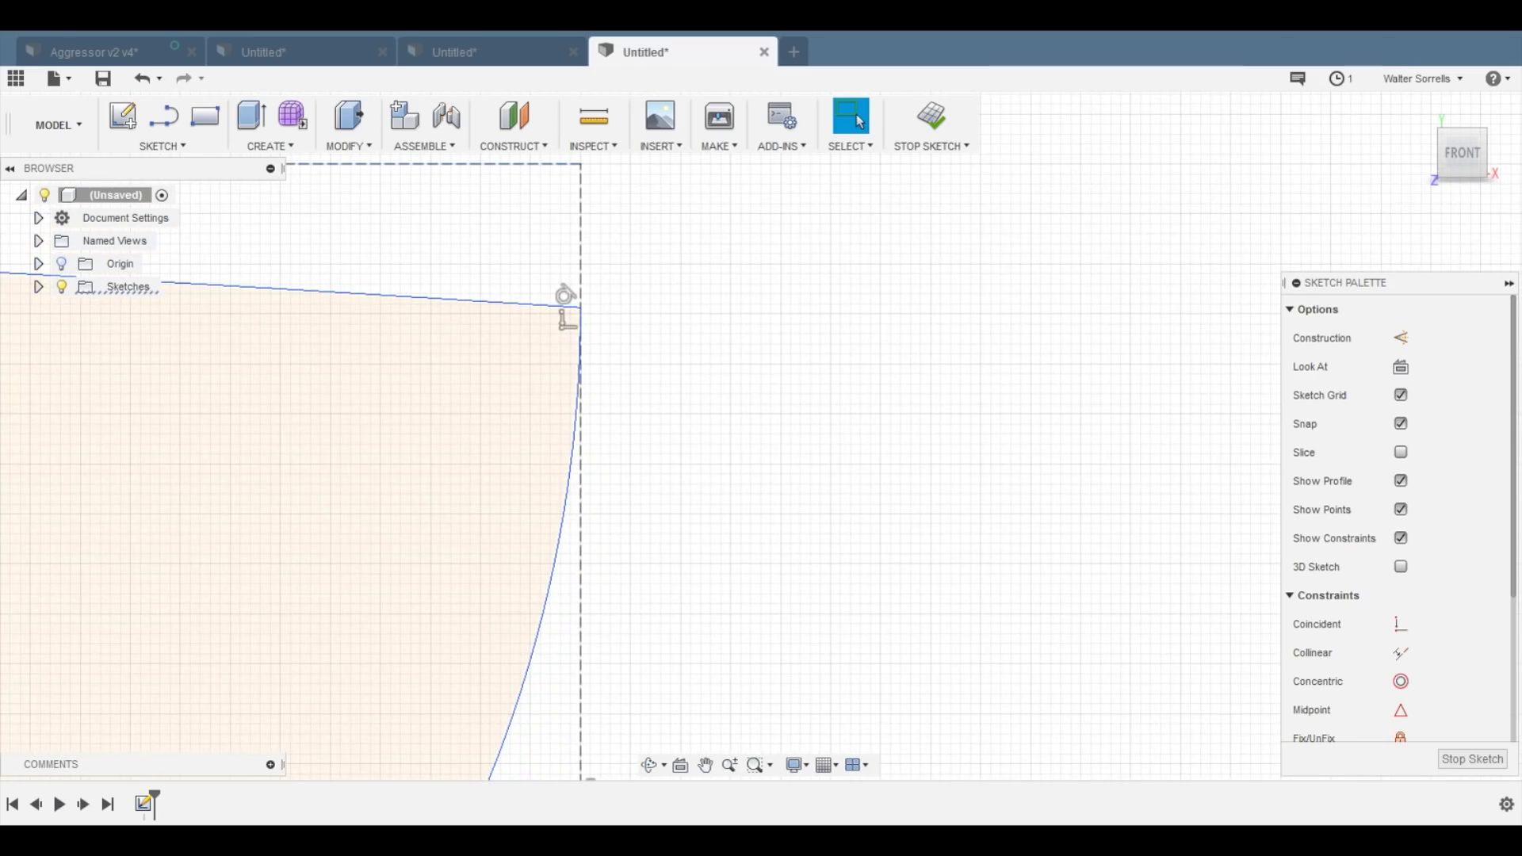
pyautogui.click(163, 146)
pyautogui.click(139, 407)
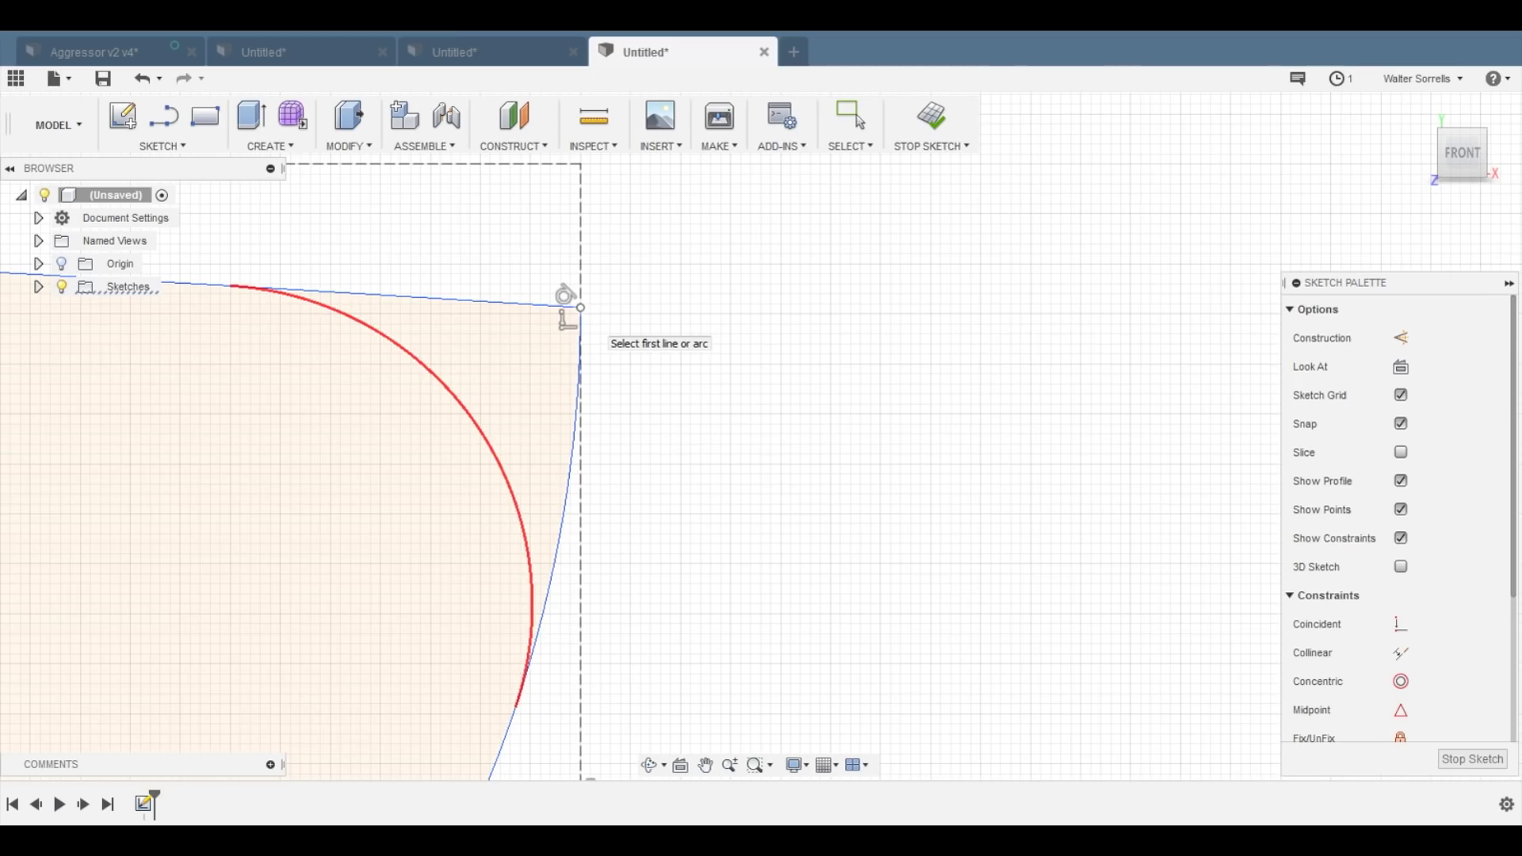
pyautogui.click(566, 295)
pyautogui.scroll(-2, 587, 442)
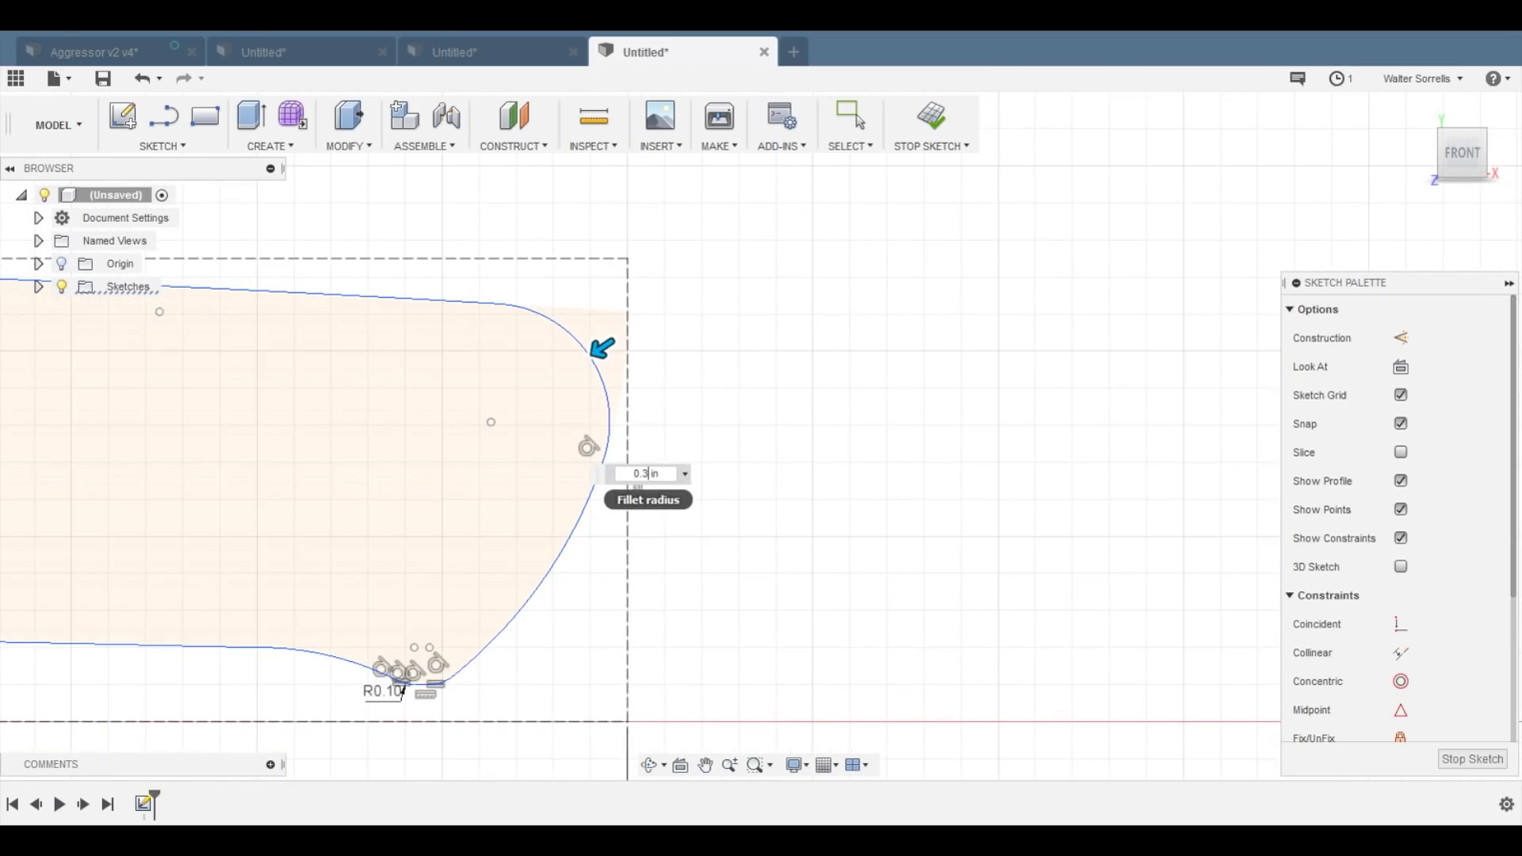
pyautogui.press('BackSpace')
pyautogui.write('1')
pyautogui.press('Return')
pyautogui.write('0')
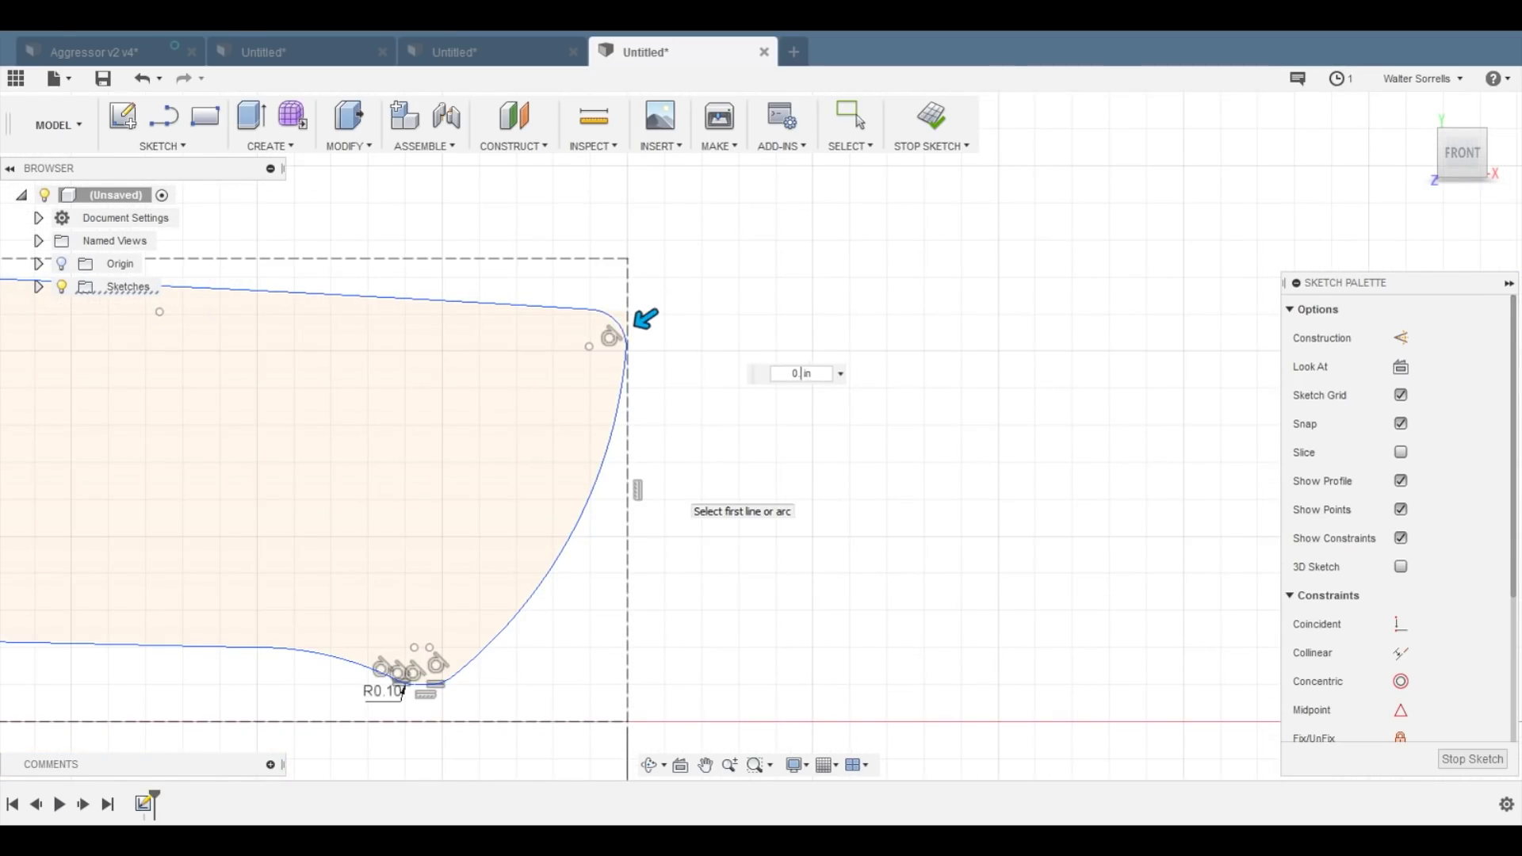
pyautogui.write('.15')
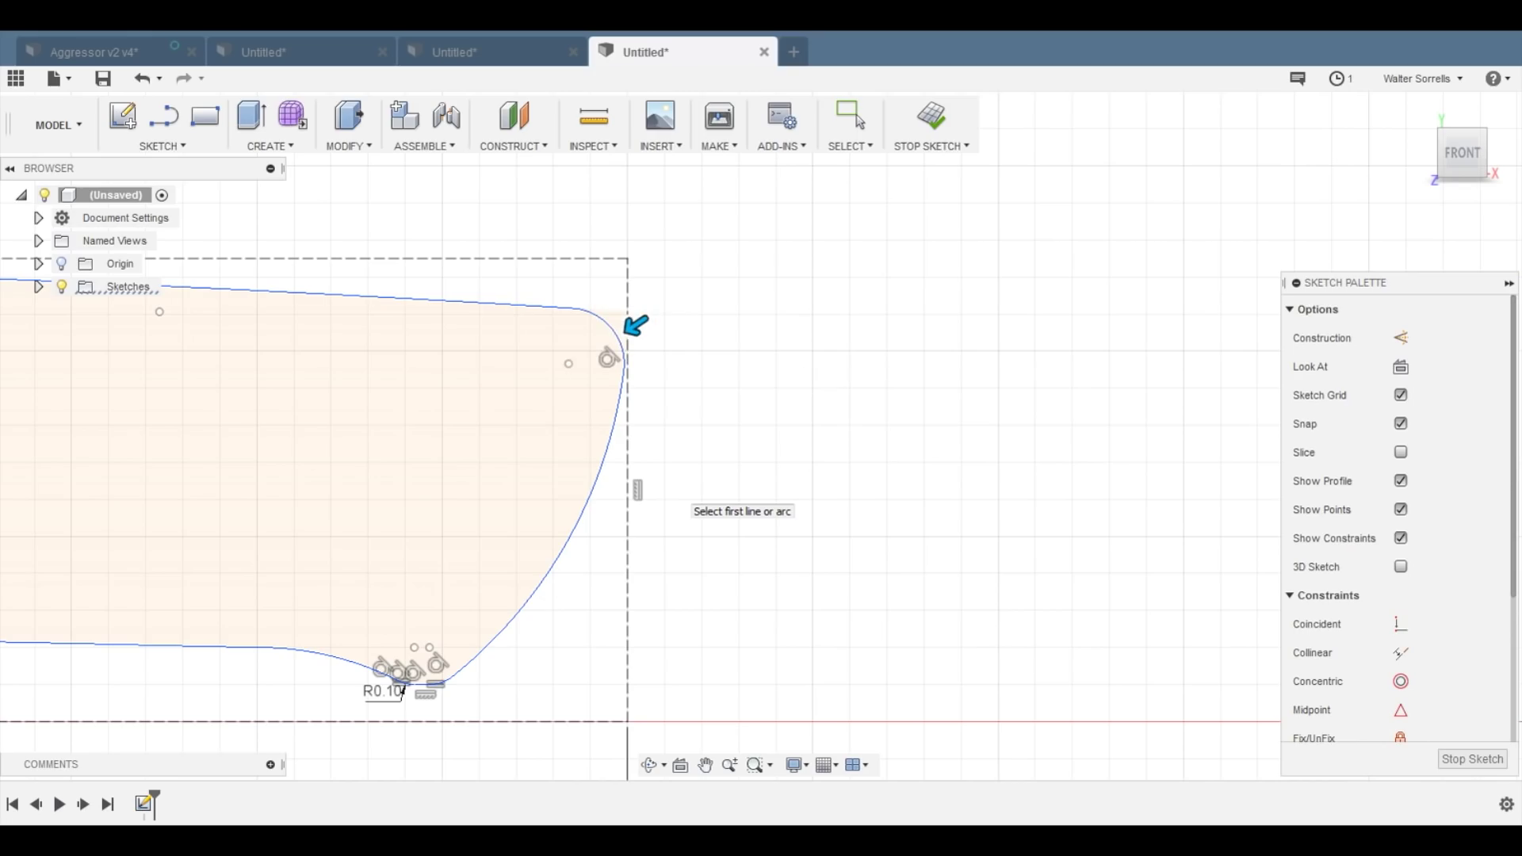
pyautogui.press('Return')
# - Try a circle about 0.141 in in diameter inside the profile above the small step's arc, and undo it
pyautogui.scroll(-6, 872, 416)
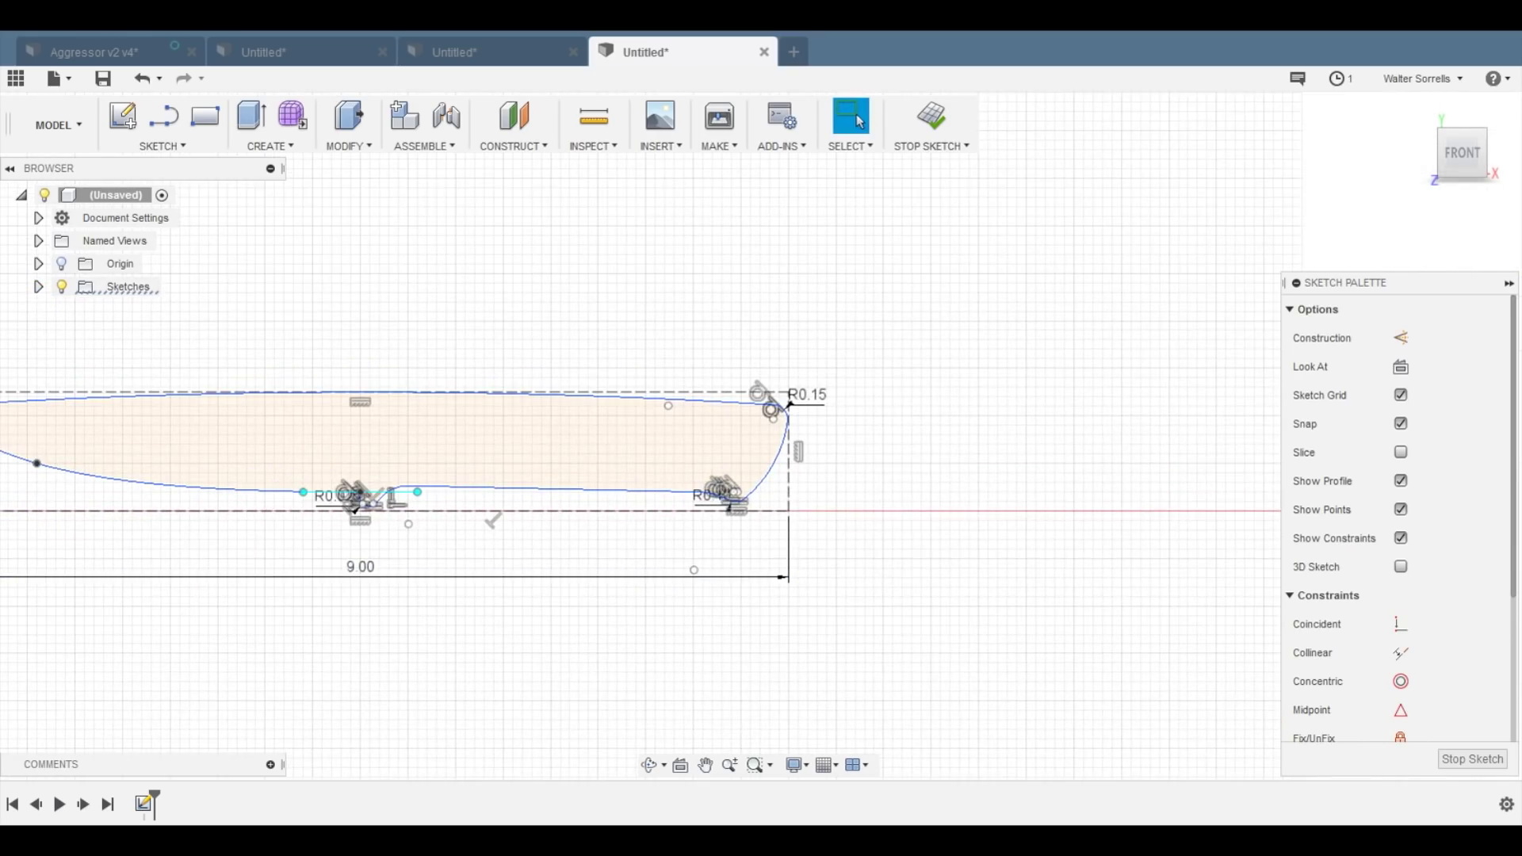
pyautogui.scroll(-1, 530, 526)
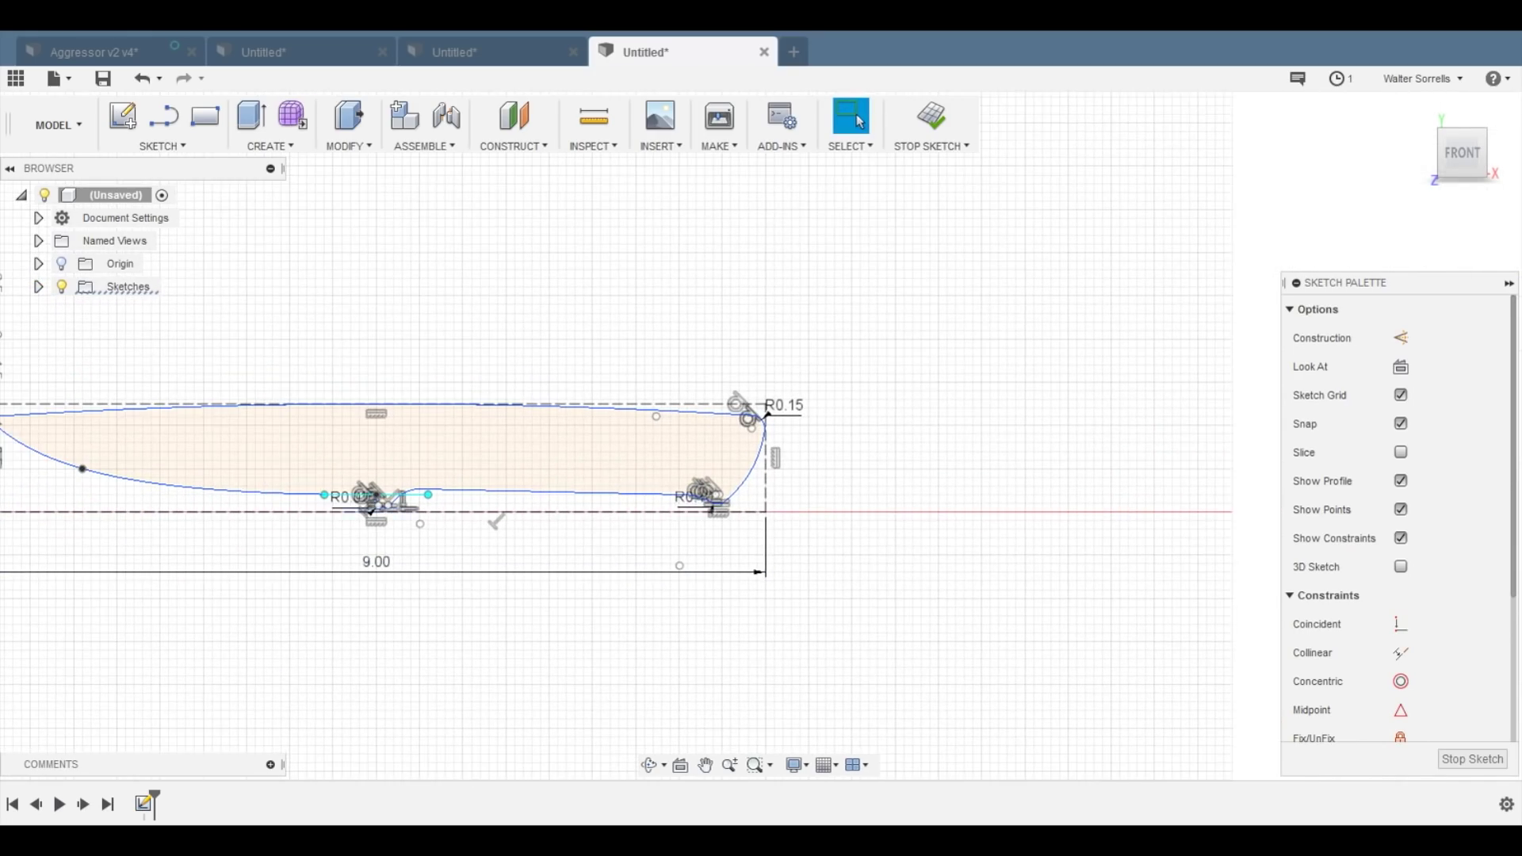
pyautogui.click(380, 448)
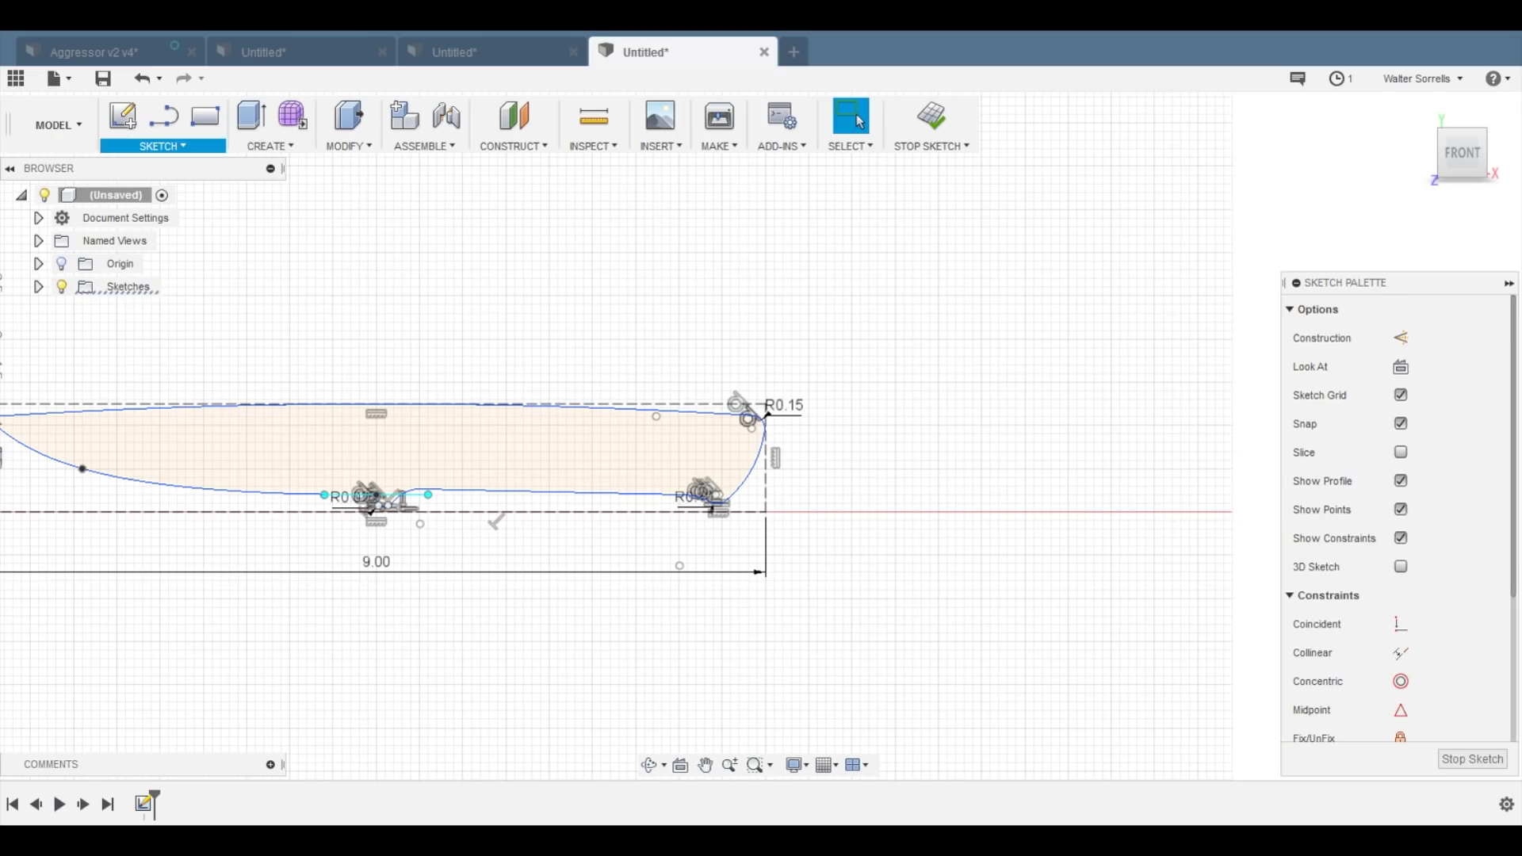
pyautogui.click(163, 146)
pyautogui.moveTo(134, 231)
pyautogui.click(349, 238)
pyautogui.scroll(5, 411, 343)
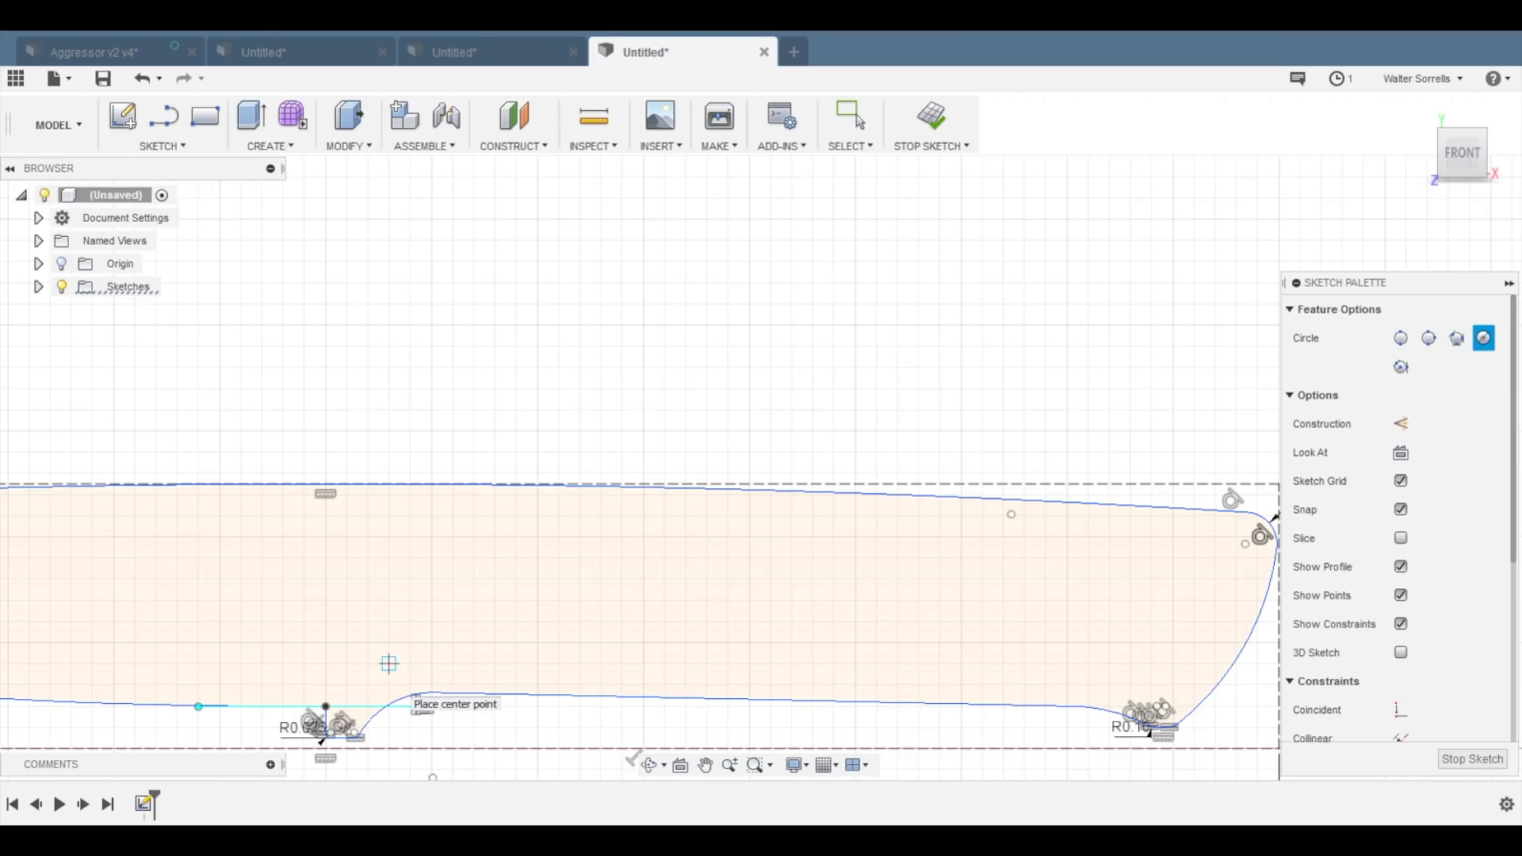
pyautogui.scroll(3, 385, 663)
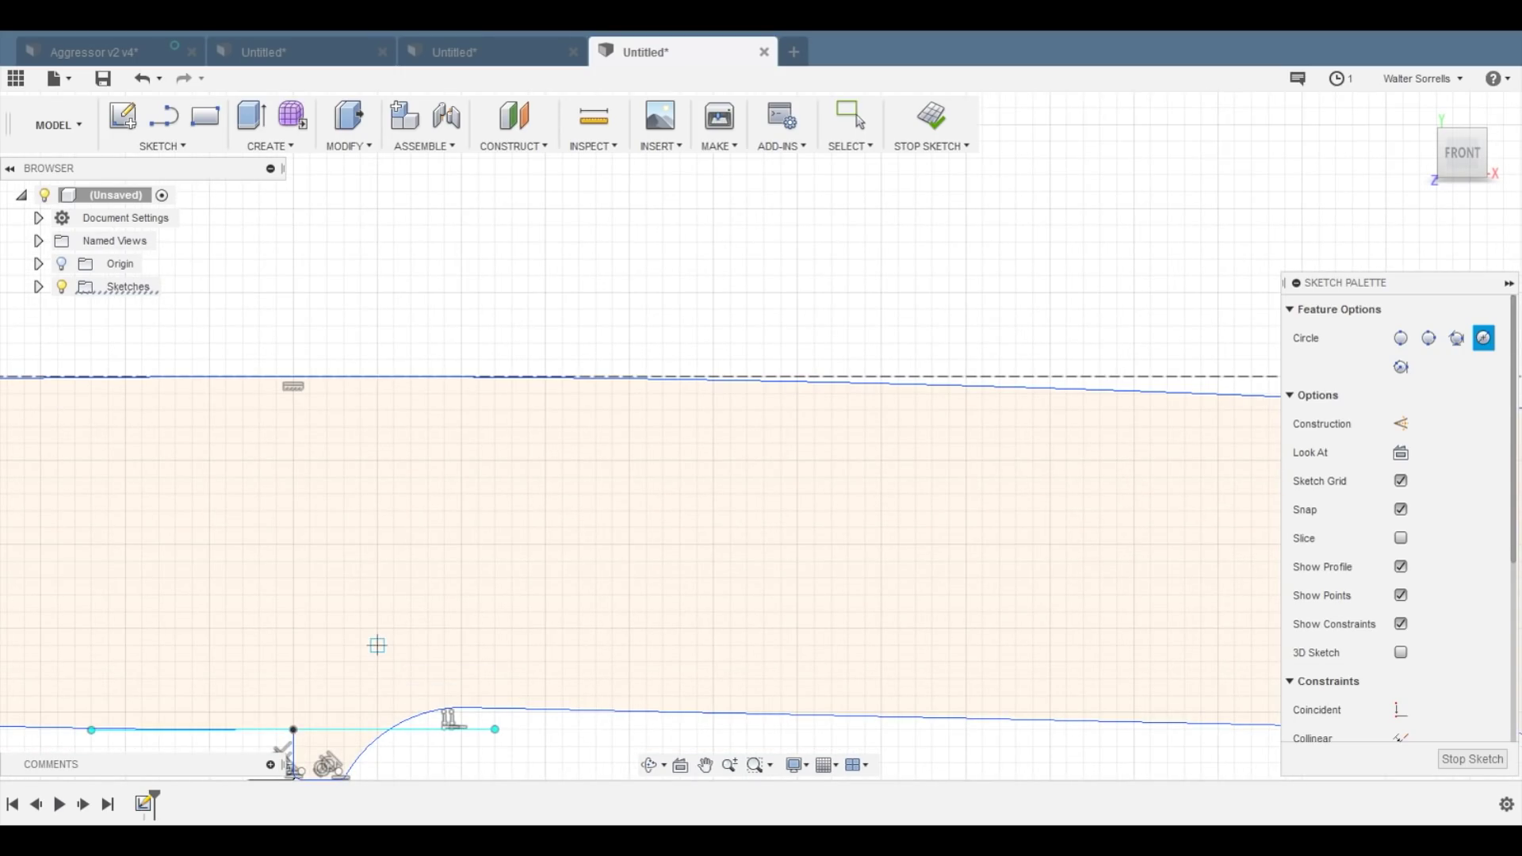
pyautogui.click(377, 645)
pyautogui.click(393, 661)
pyautogui.press('Escape')
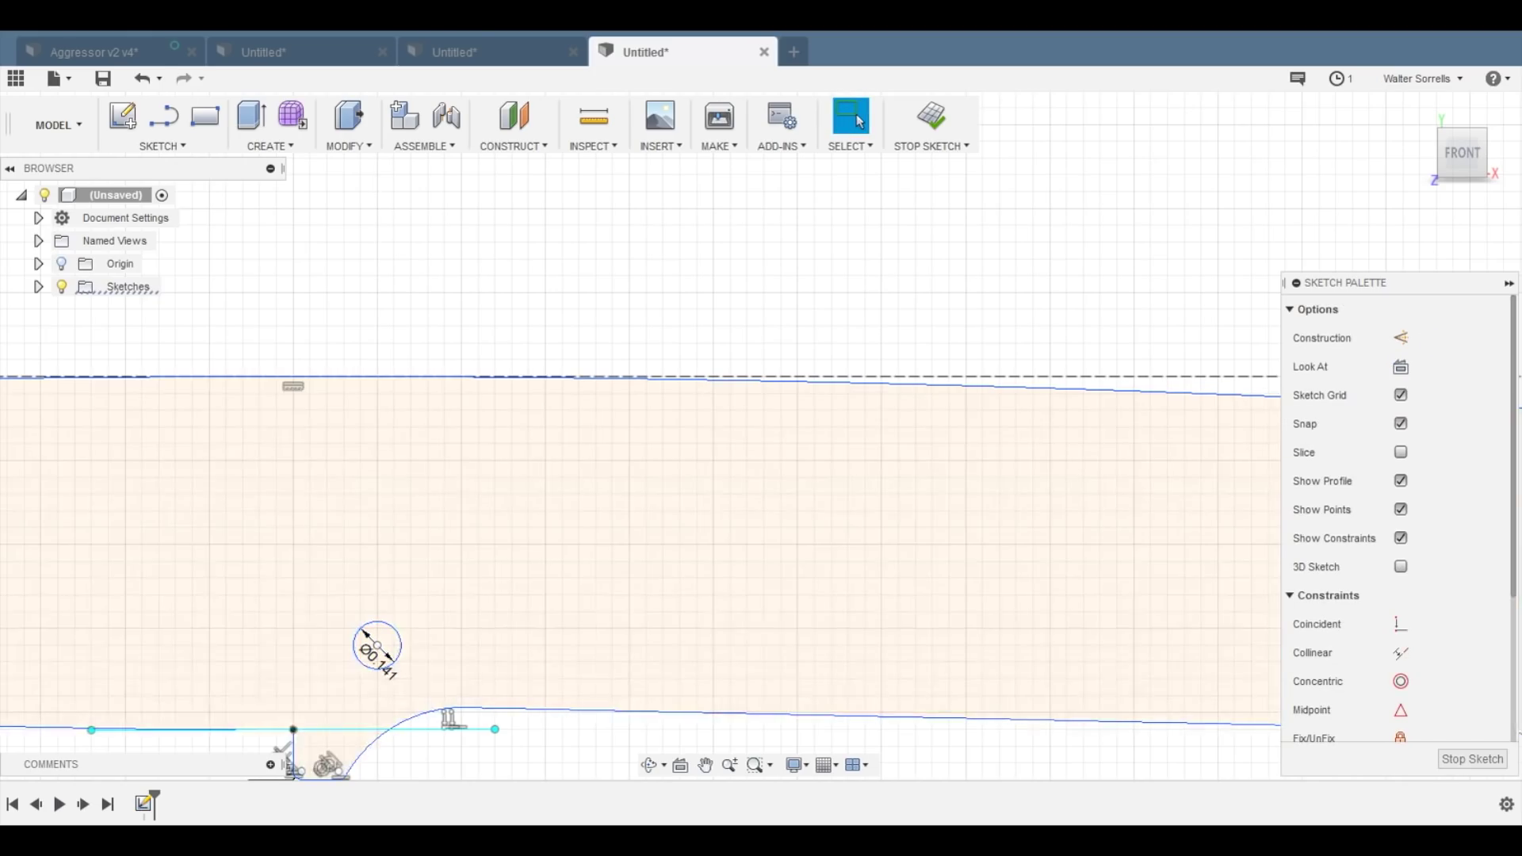
pyautogui.click(158, 78)
pyautogui.click(159, 78)
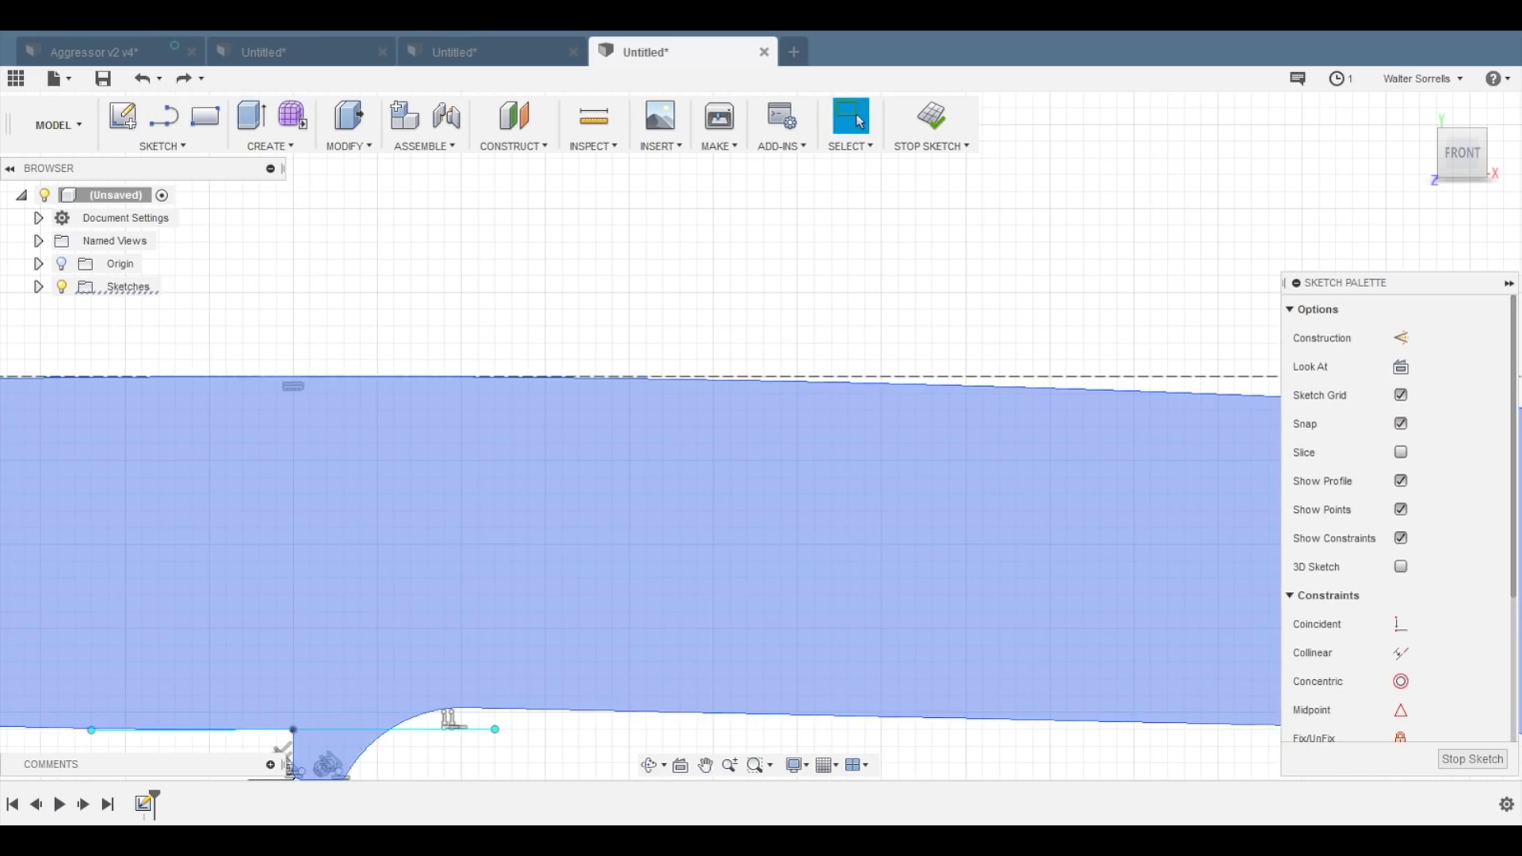
# - Draw two 0.125 in diameter circles, one vertically above the other, inside the profile above the small step's arc
pyautogui.press('c')
pyautogui.click(377, 645)
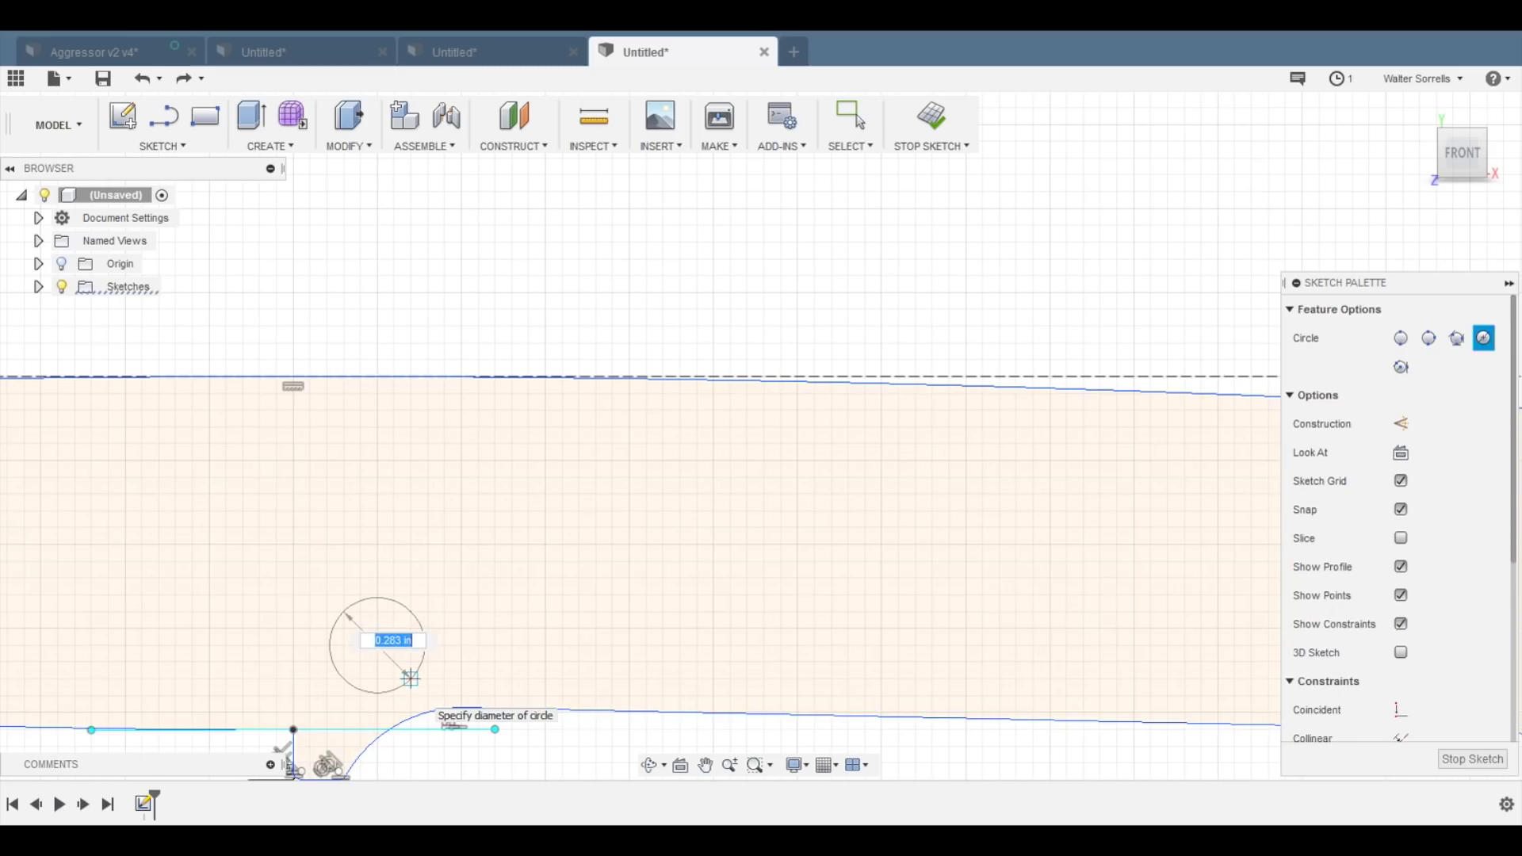
pyautogui.write('.125')
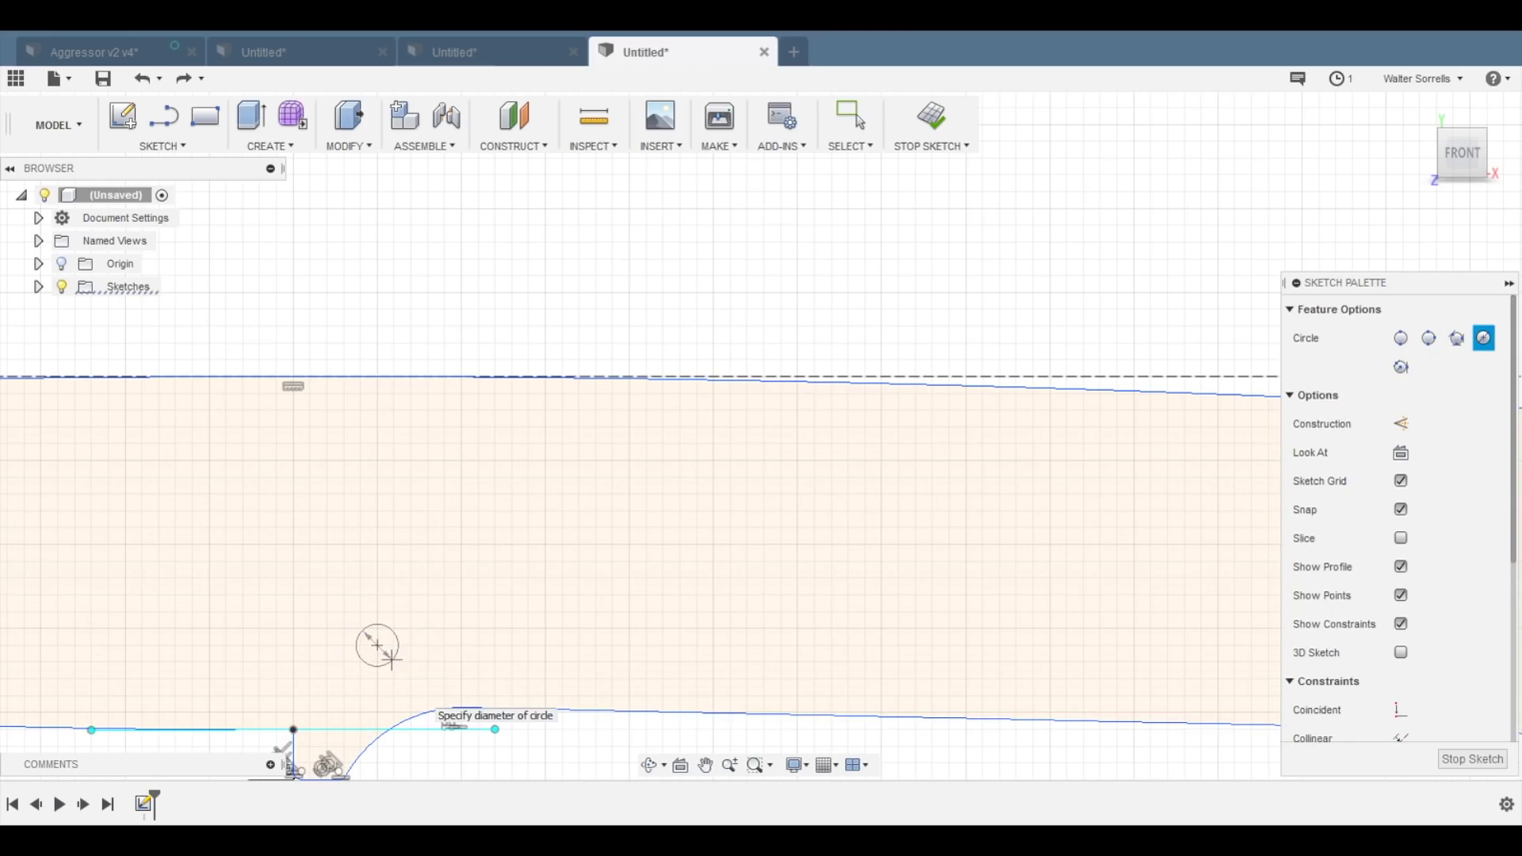
pyautogui.press('Return')
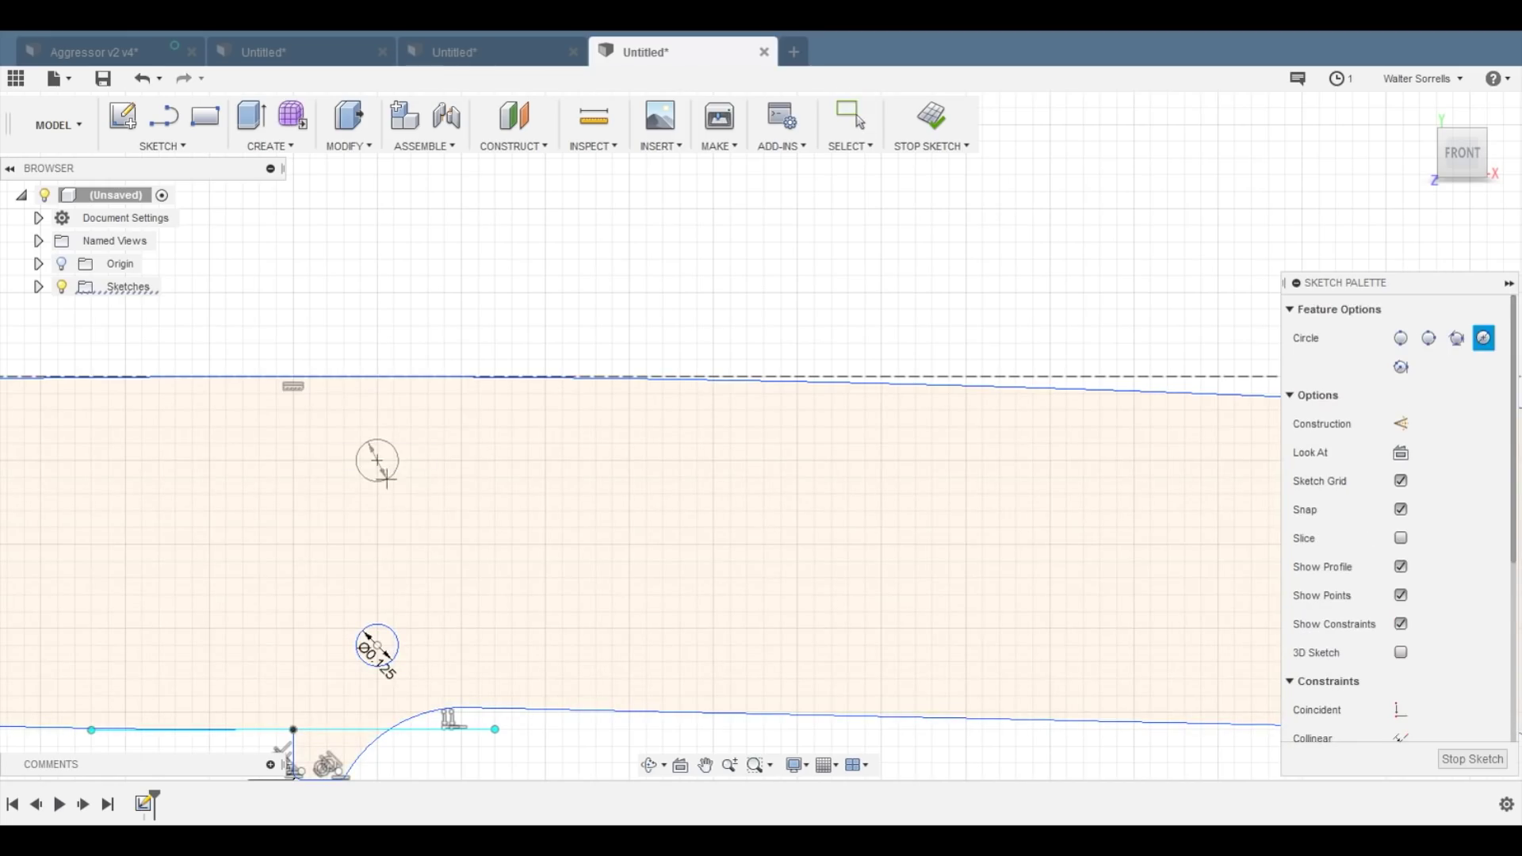
pyautogui.press('Escape')
pyautogui.click(379, 466)
pyautogui.scroll(-5, 500, 612)
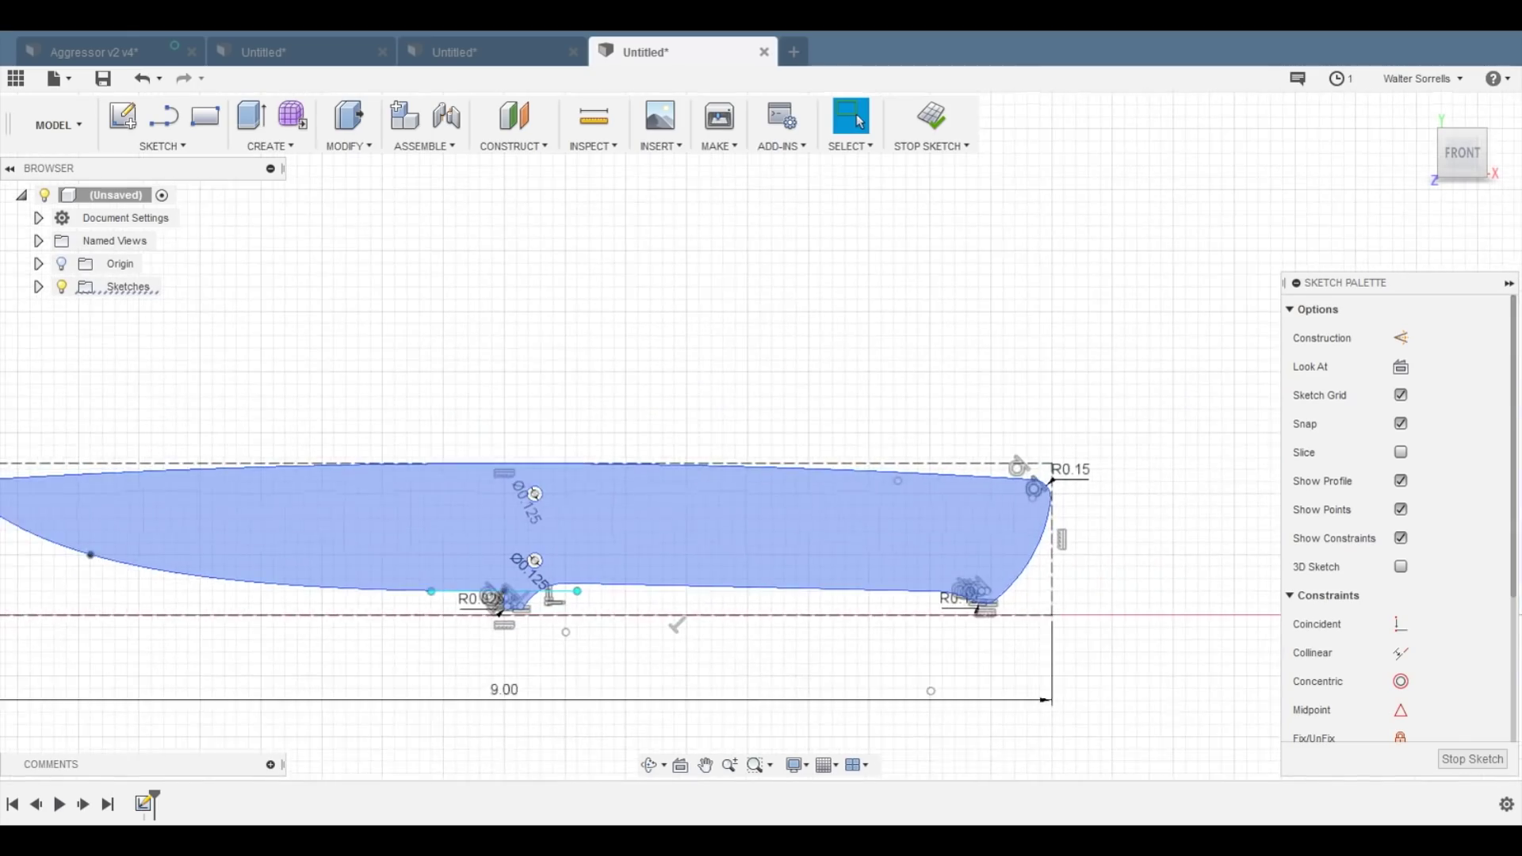
# - Draw a vertical line across the profile near its right end, from the top curve to the lower edge, and make it construction
pyautogui.moveTo(500, 610); pyautogui.dragTo(377, 533, button='middle')
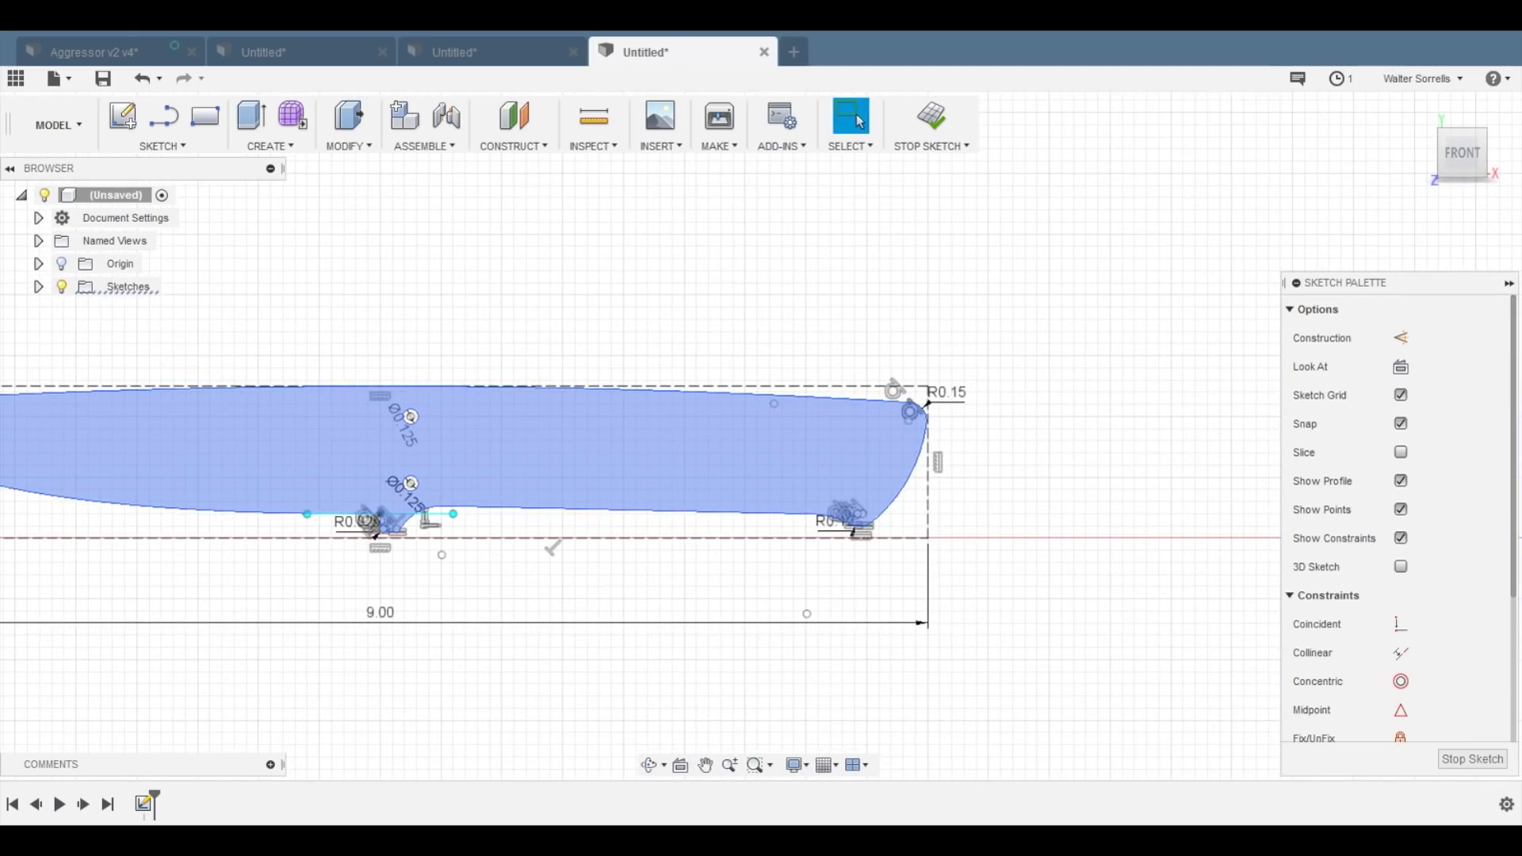
pyautogui.press('c')
pyautogui.press('Escape')
pyautogui.click(793, 465)
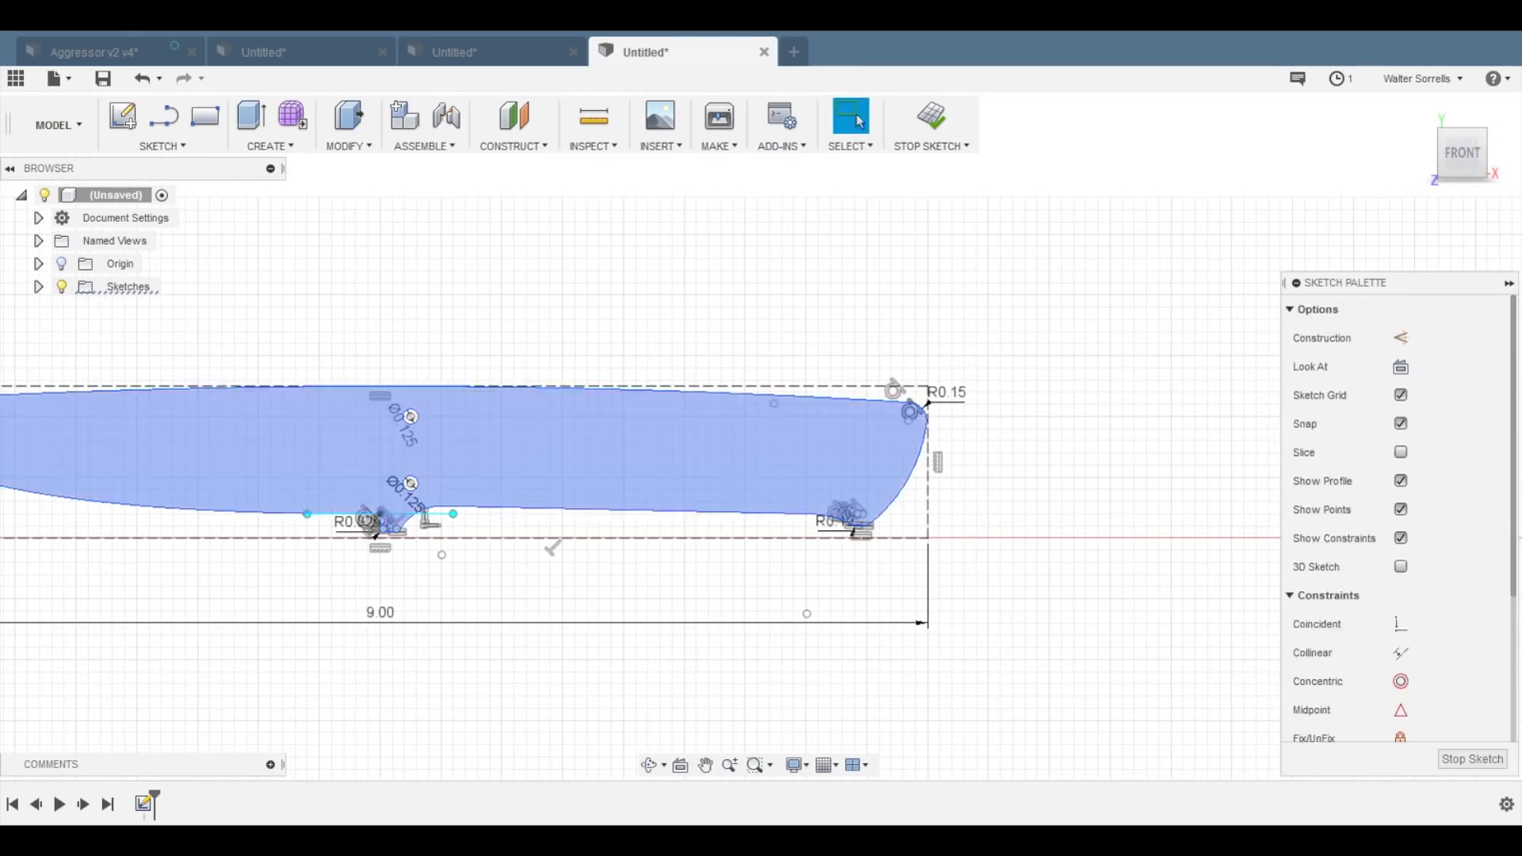
pyautogui.press('l')
pyautogui.scroll(3, 829, 416)
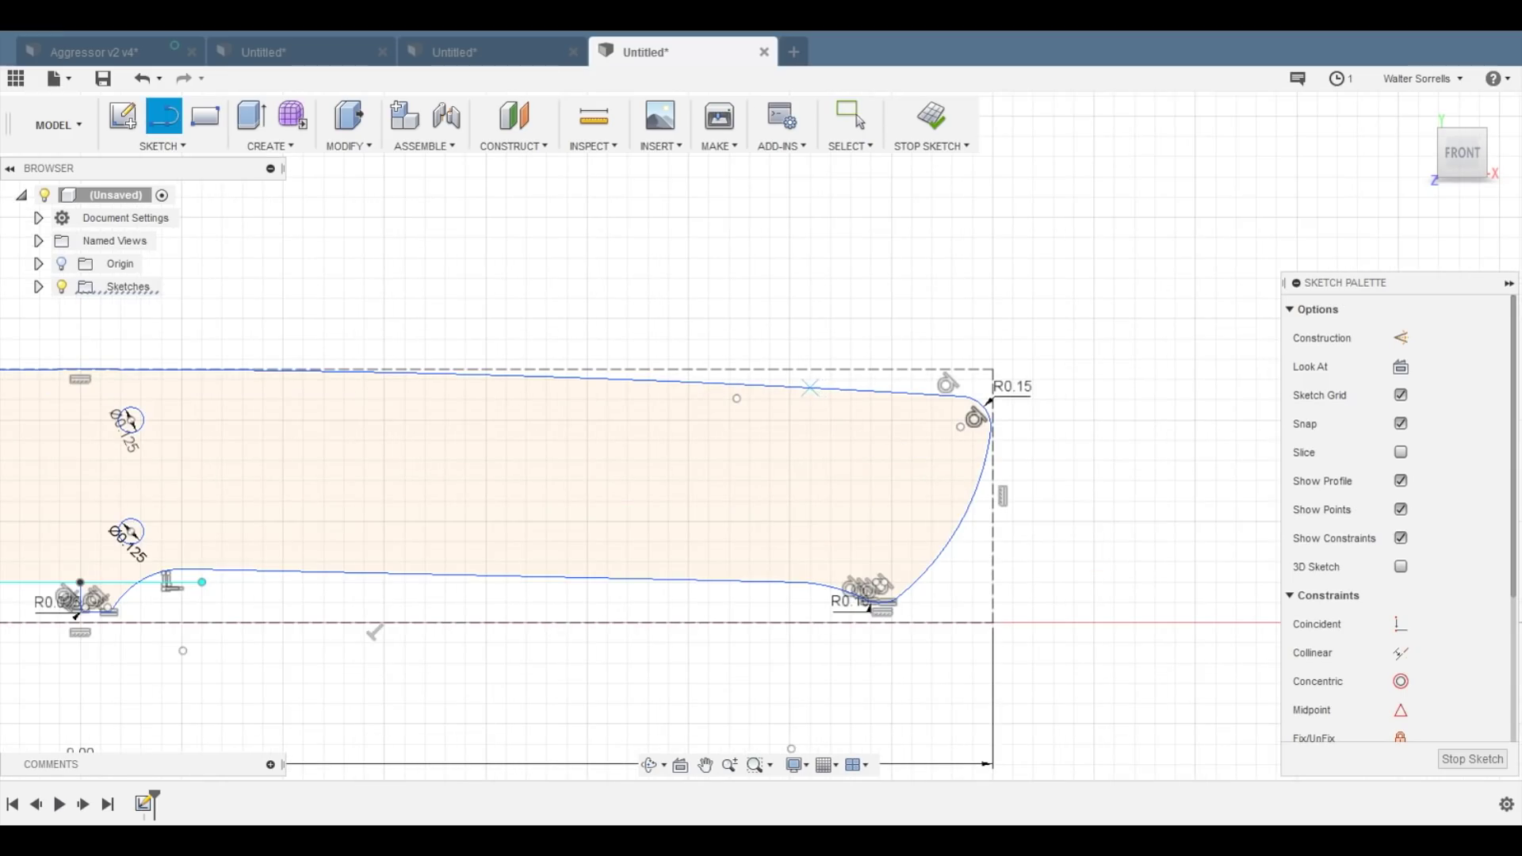
pyautogui.click(809, 388)
pyautogui.click(808, 581)
pyautogui.press('Escape')
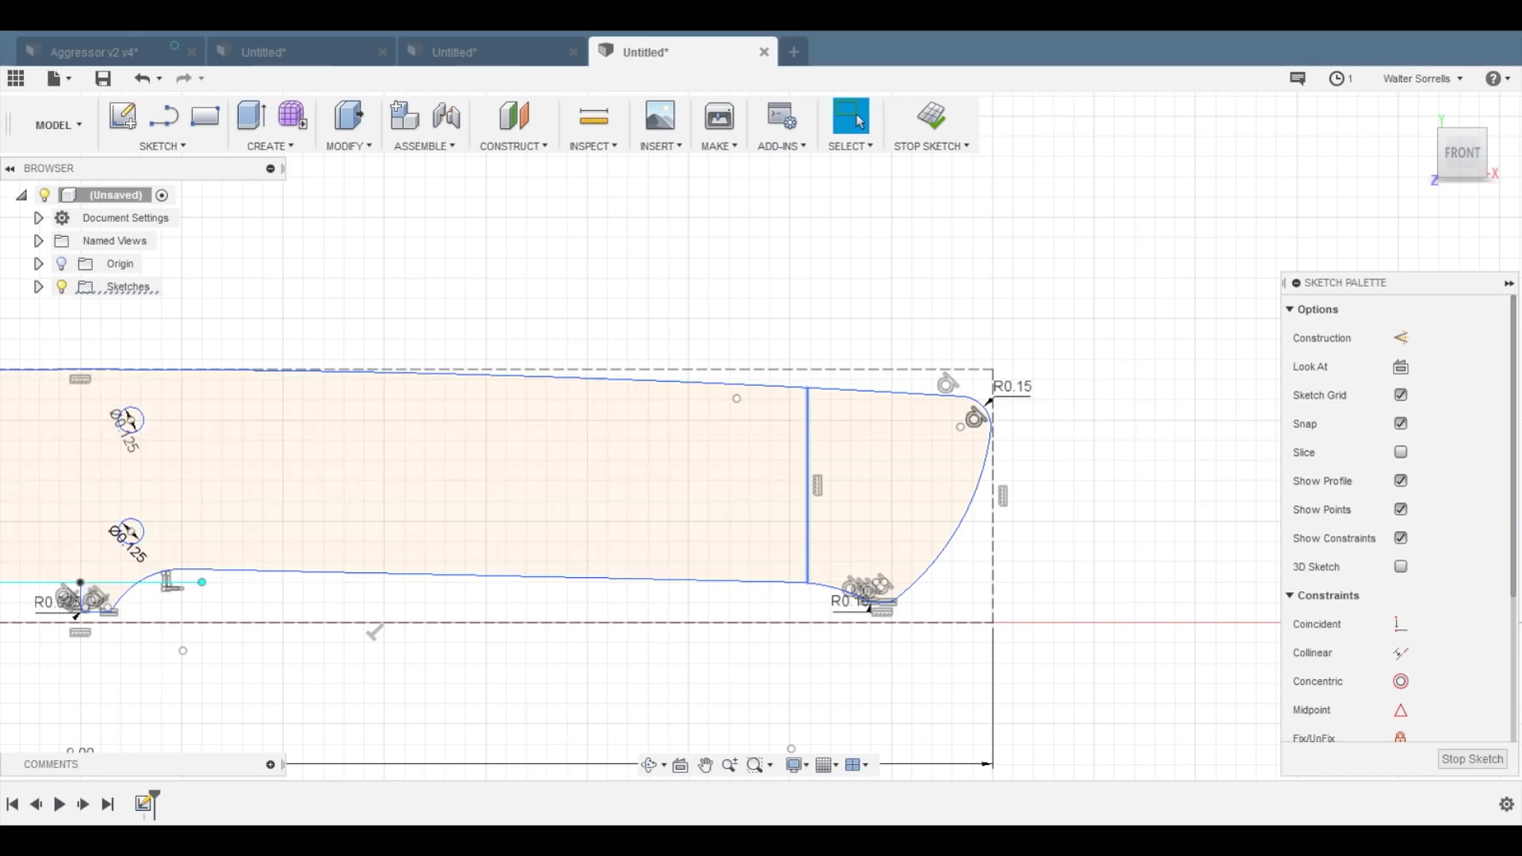
pyautogui.click(808, 434)
pyautogui.press('x')
# - Draw a 0.25 in diameter circle centred on the midpoint of the vertical construction line
pyautogui.press('c')
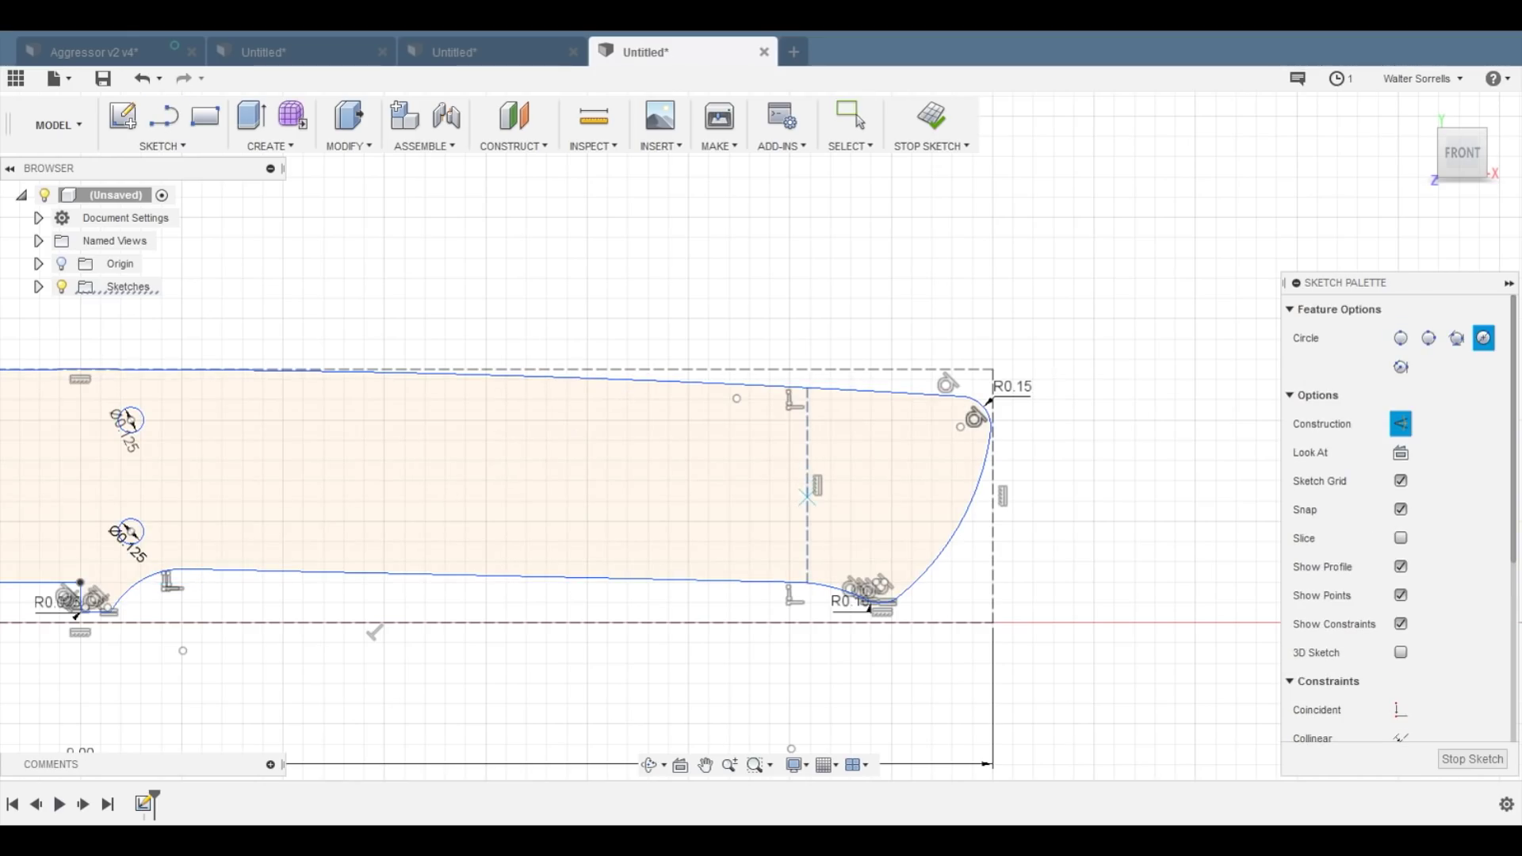
pyautogui.click(808, 485)
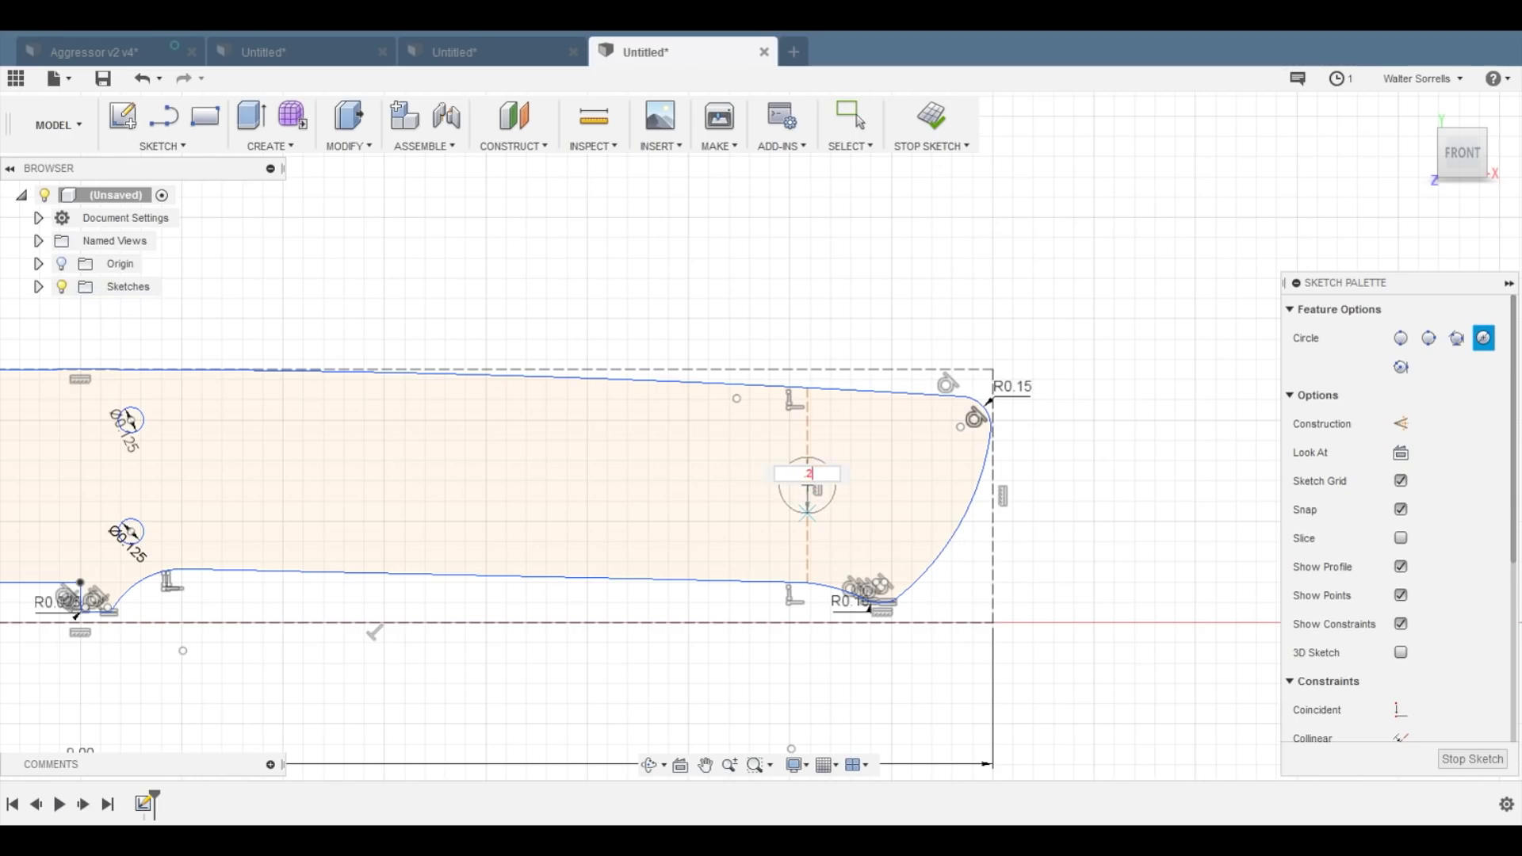
pyautogui.press('Escape')
# - Draw a 0.25 in diameter circle inside the handle, just behind the pair of 0.125 in circles
pyautogui.scroll(-2, 620, 475)
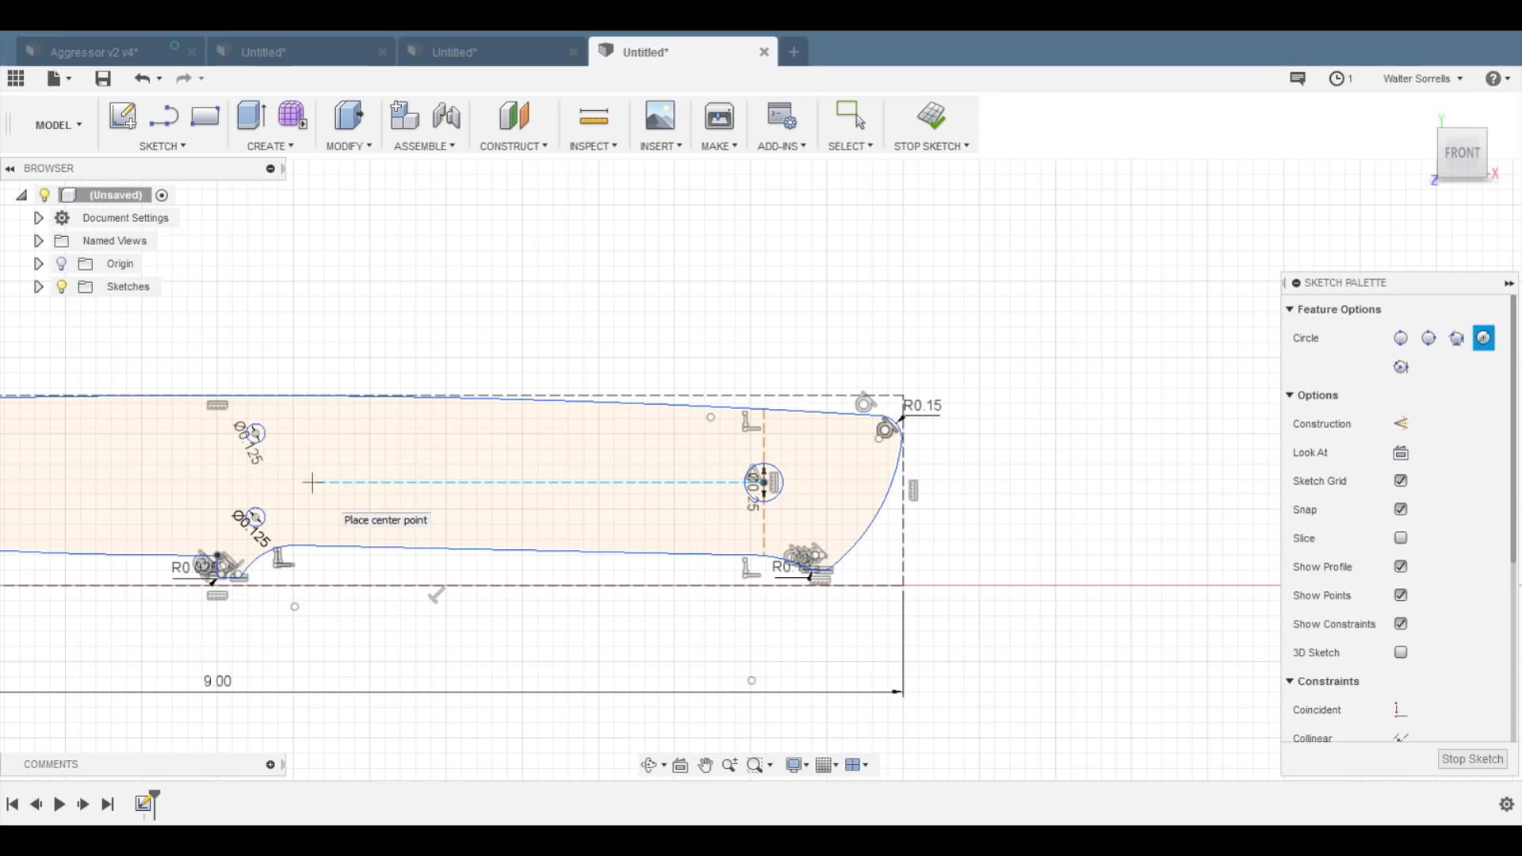
pyautogui.scroll(3, 314, 472)
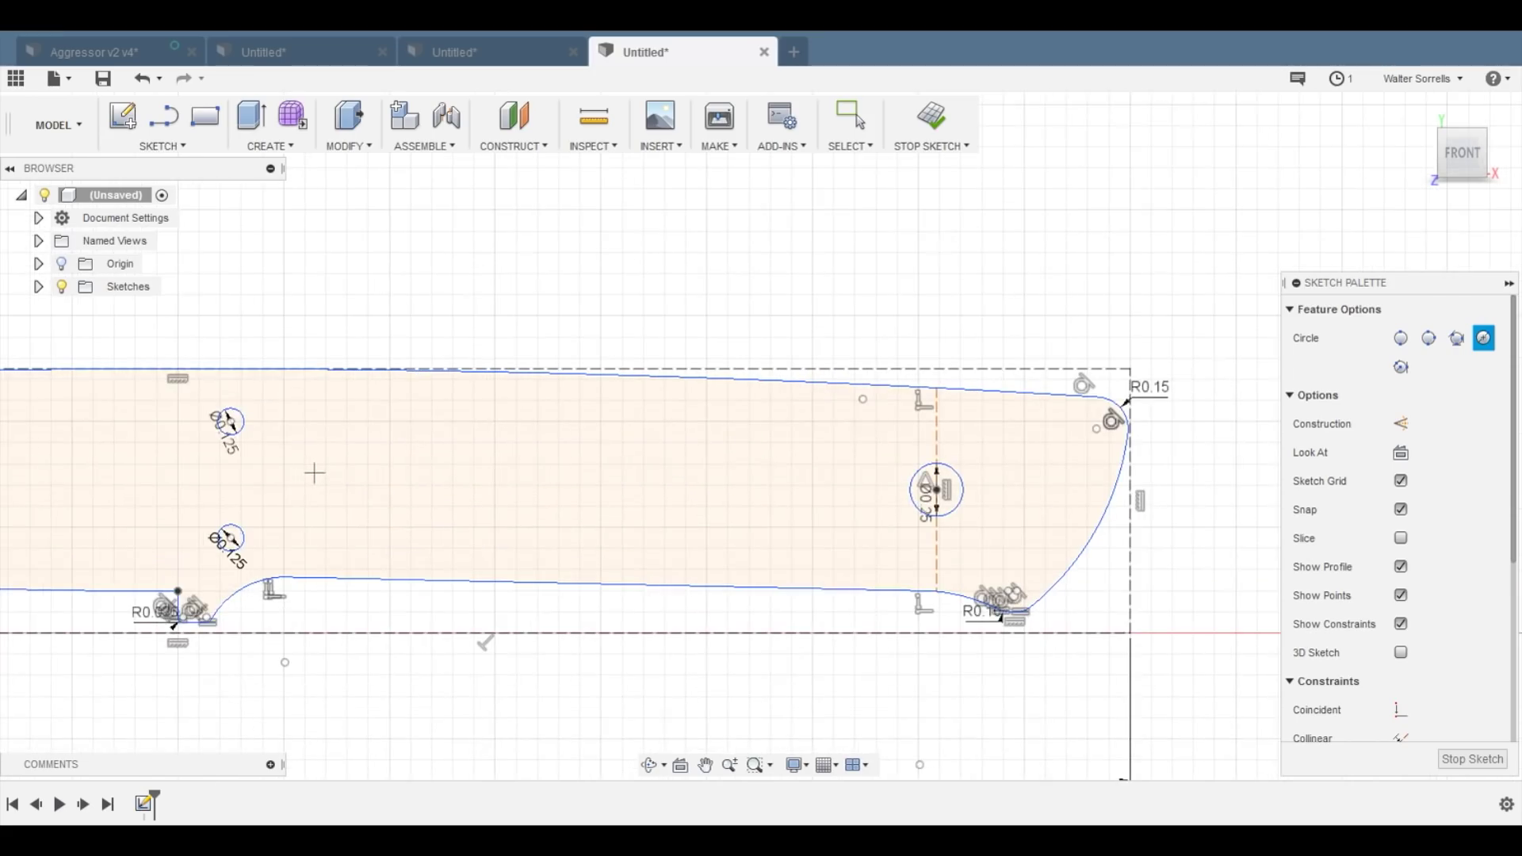
pyautogui.click(389, 474)
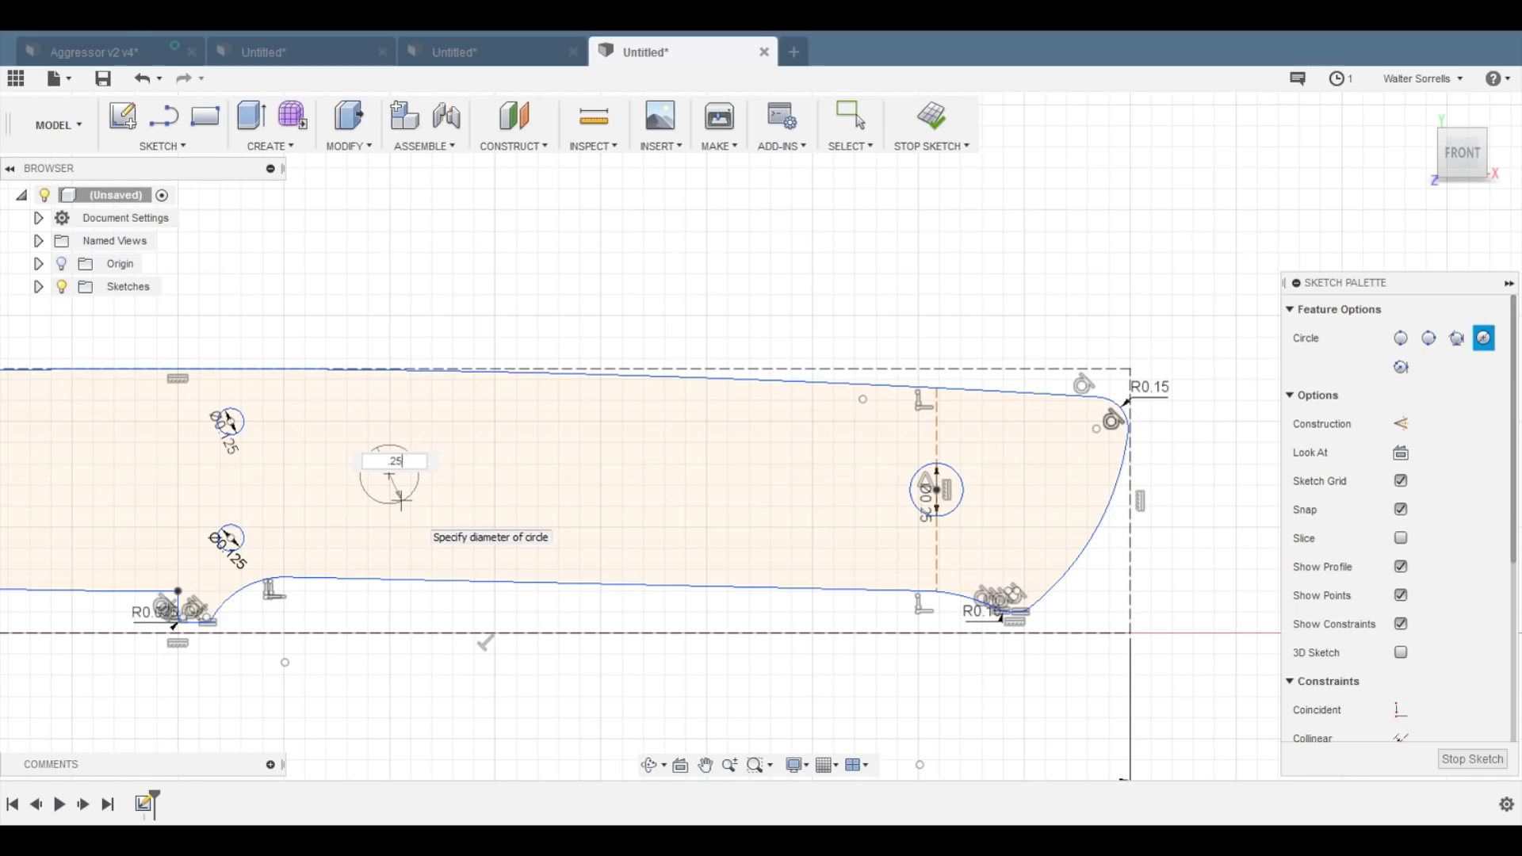
pyautogui.press('Return')
pyautogui.click(850, 117)
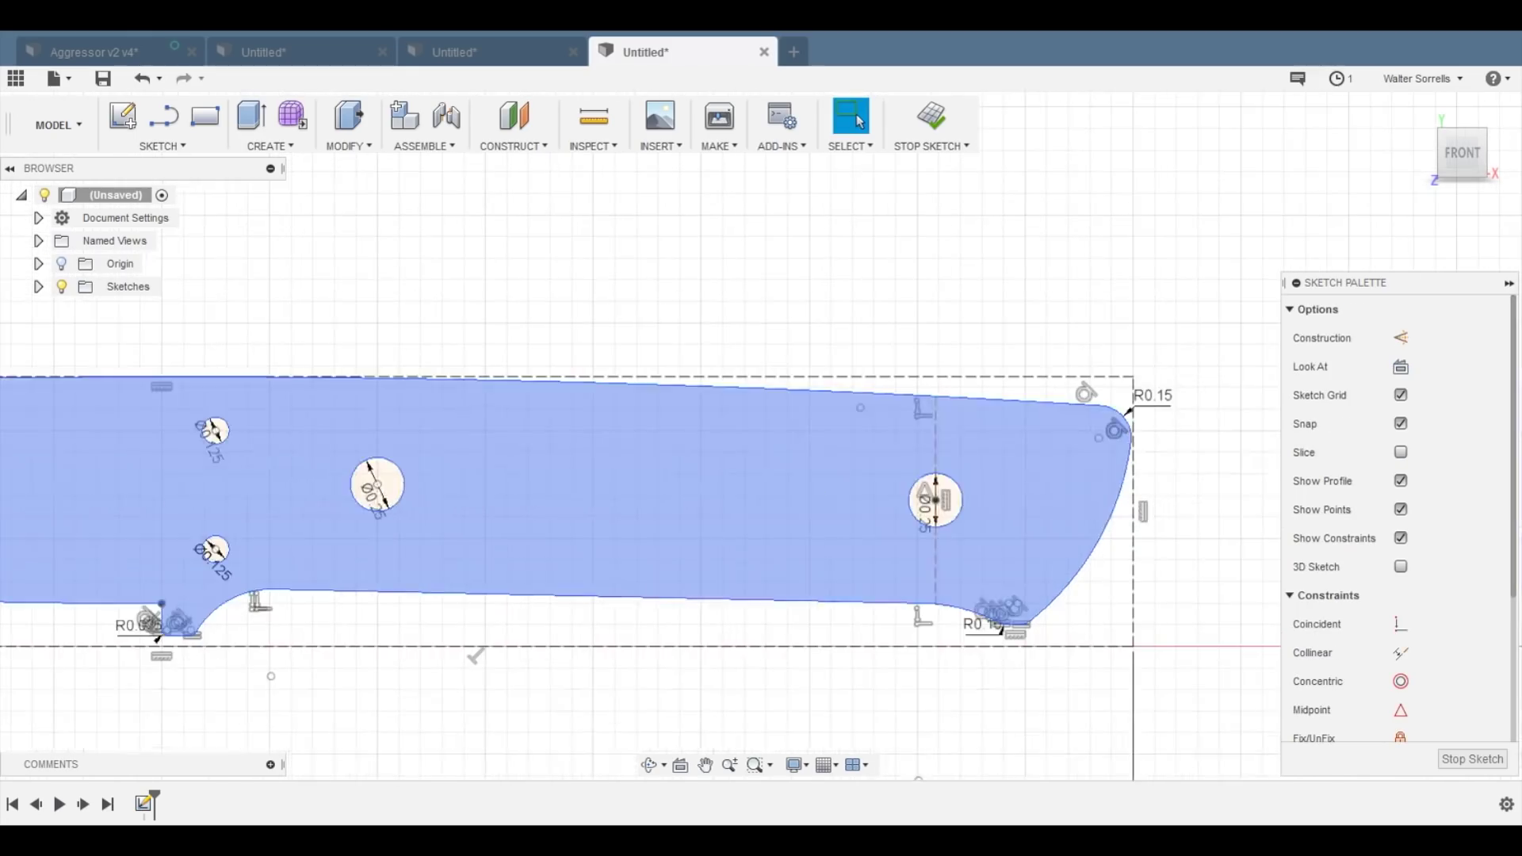
# - Extrude the knife profile without its four holes 0.125 in as a new body
pyautogui.scroll(5, 375, 473)
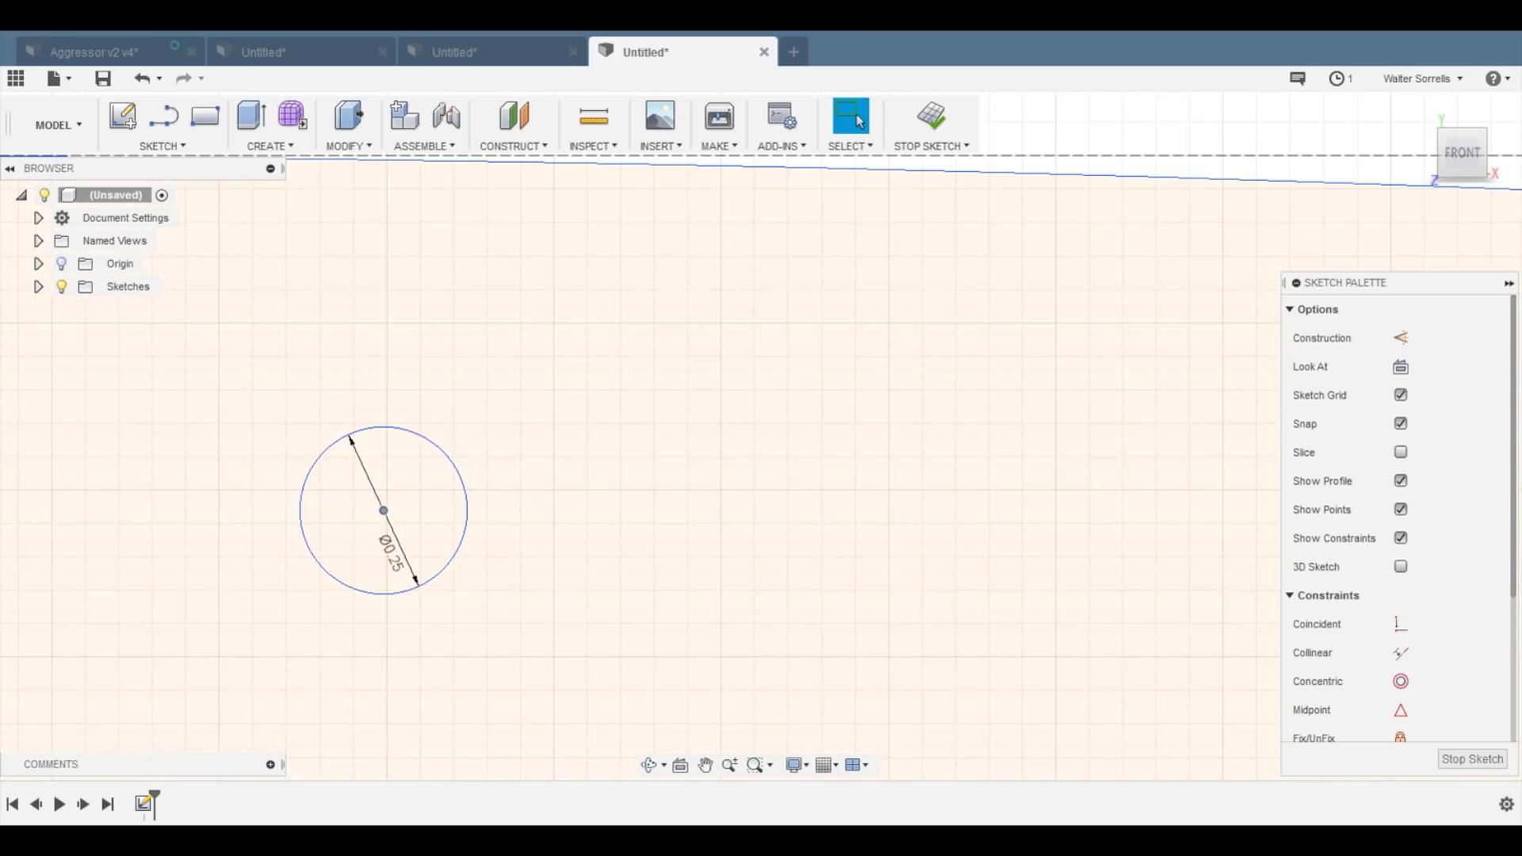
pyautogui.scroll(-5, 383, 511)
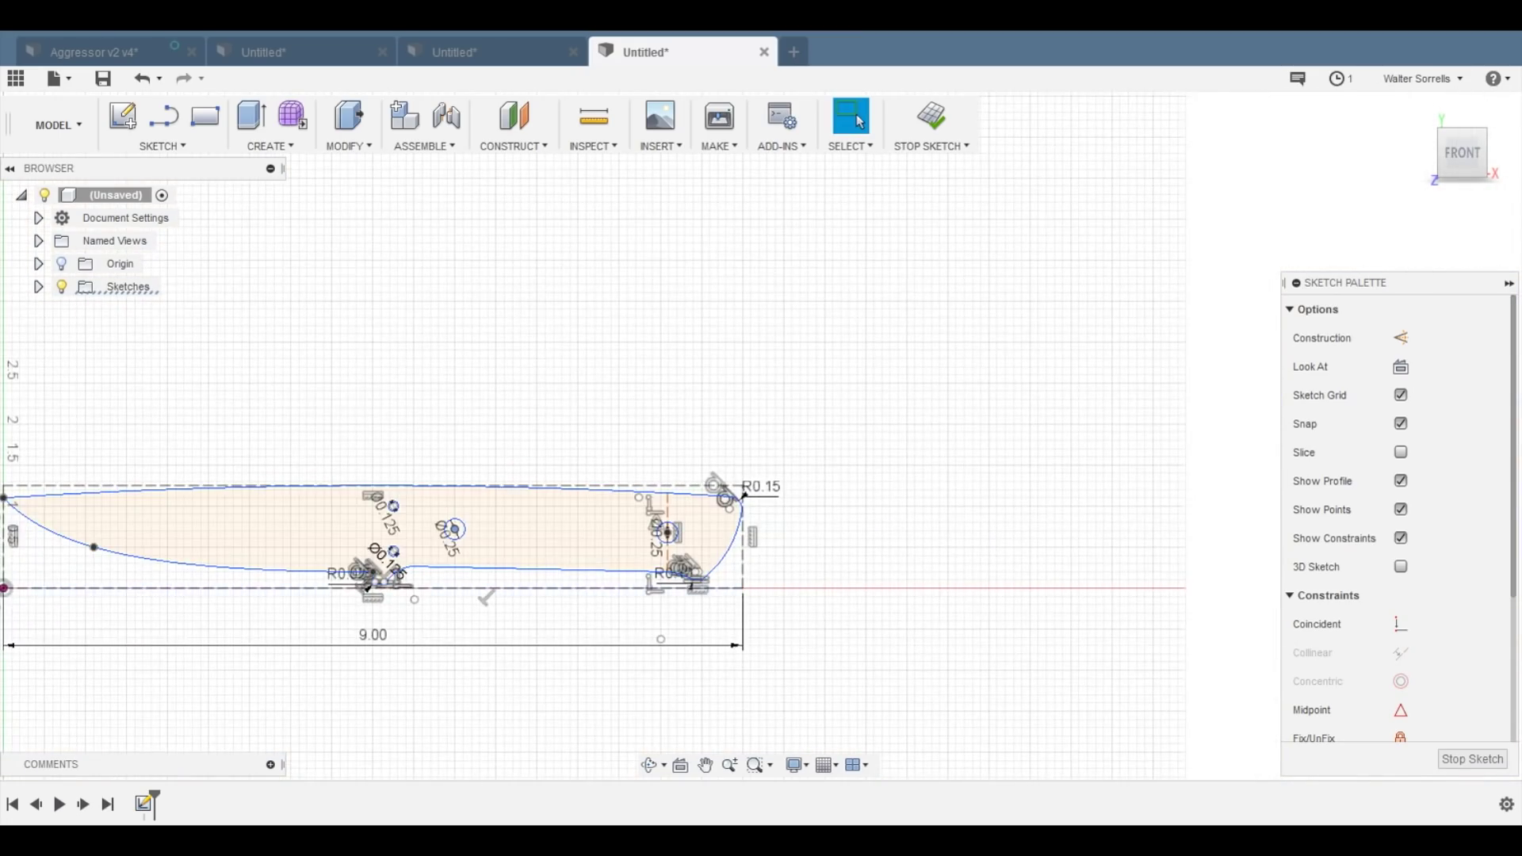
pyautogui.scroll(3, 452, 555)
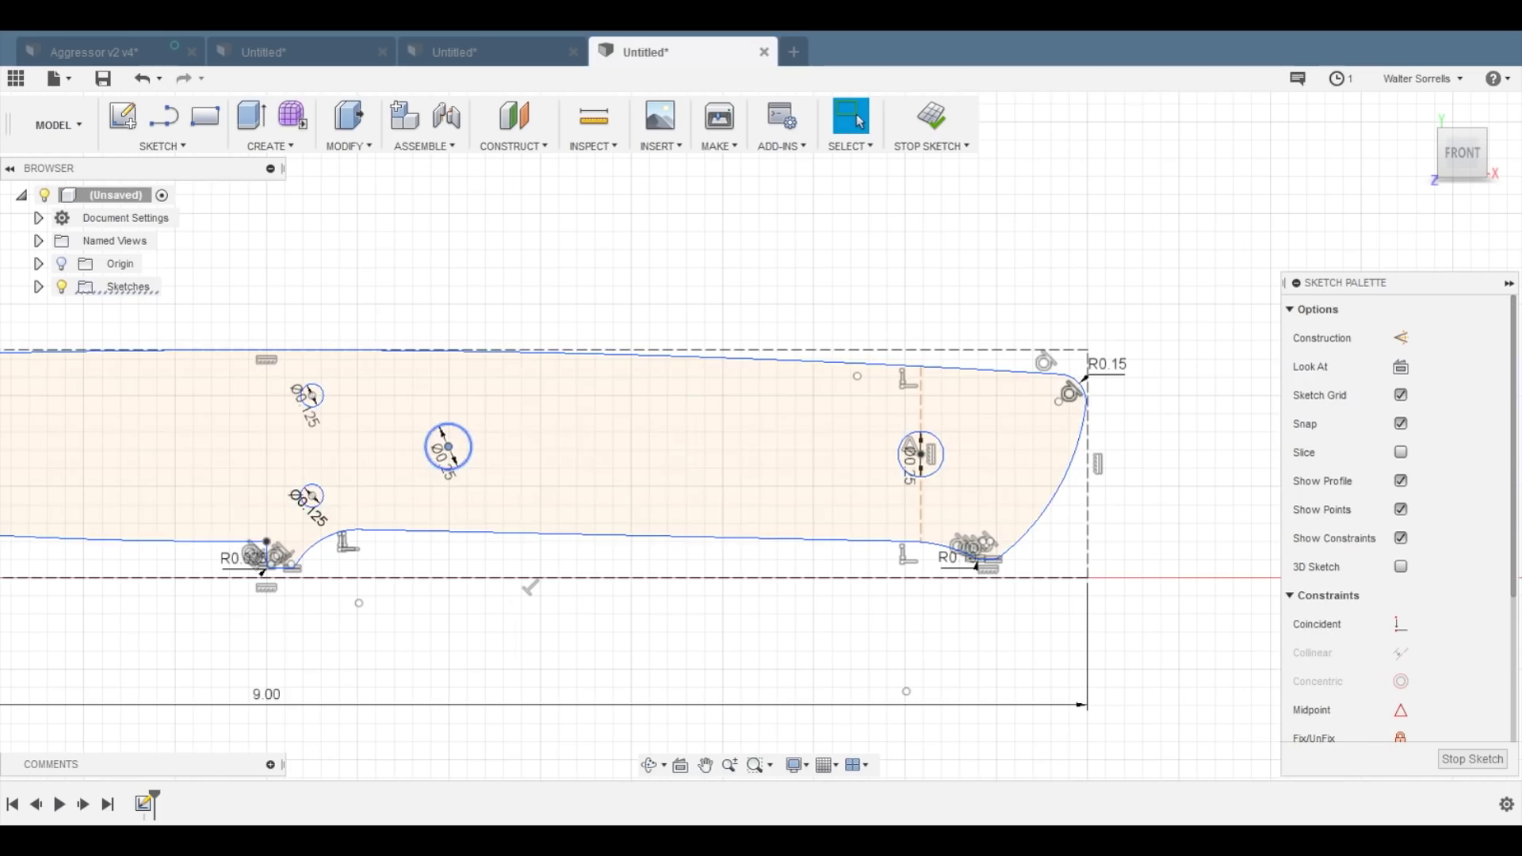
pyautogui.scroll(-3, 452, 563)
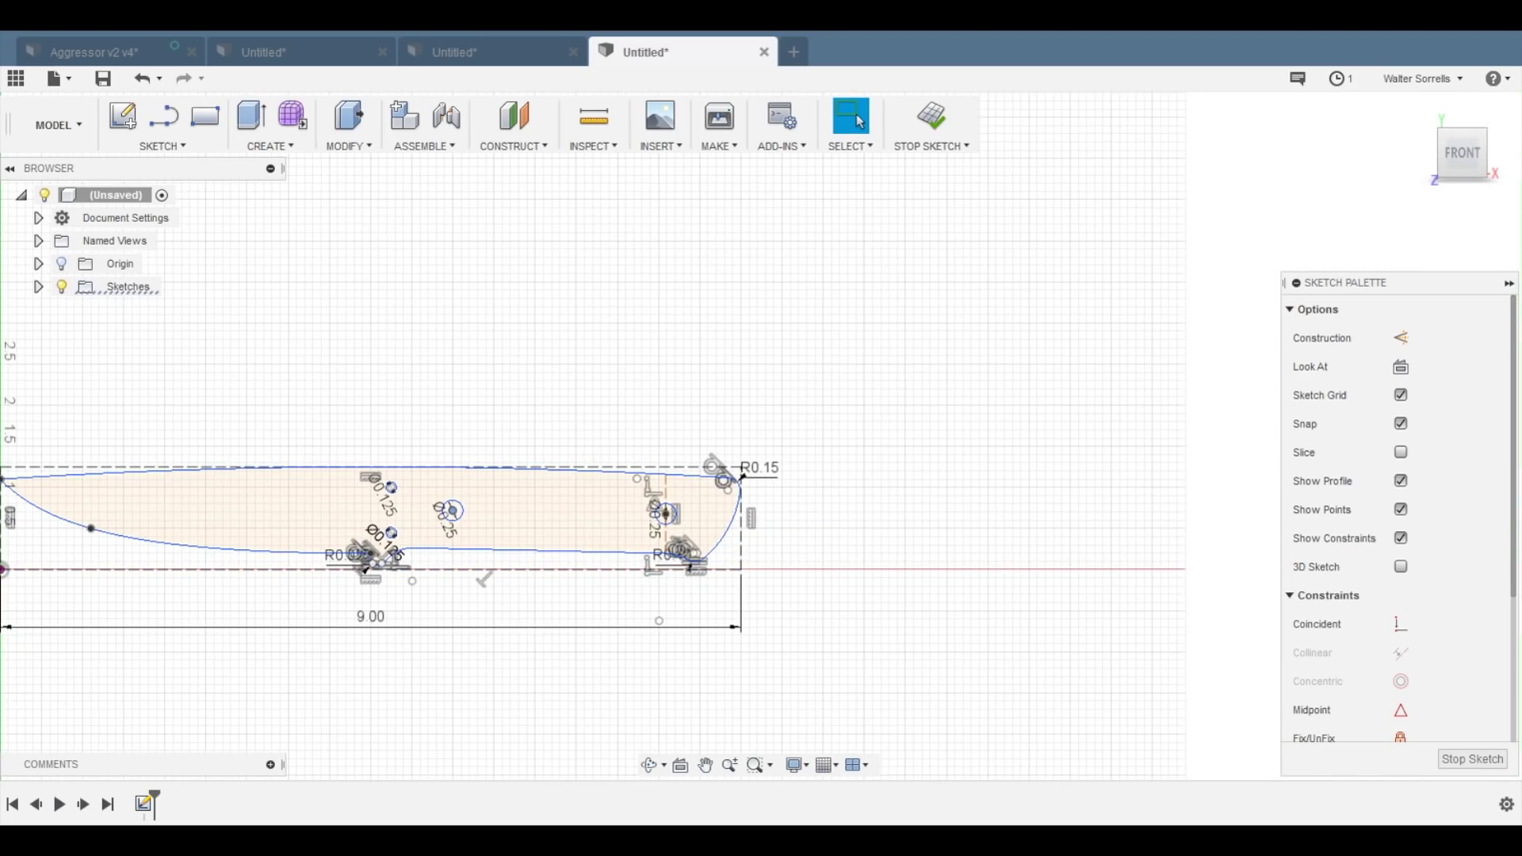
pyautogui.keyDown('shift'); pyautogui.moveTo(452, 562); pyautogui.dragTo(498, 563, button='middle'); pyautogui.keyUp('shift')
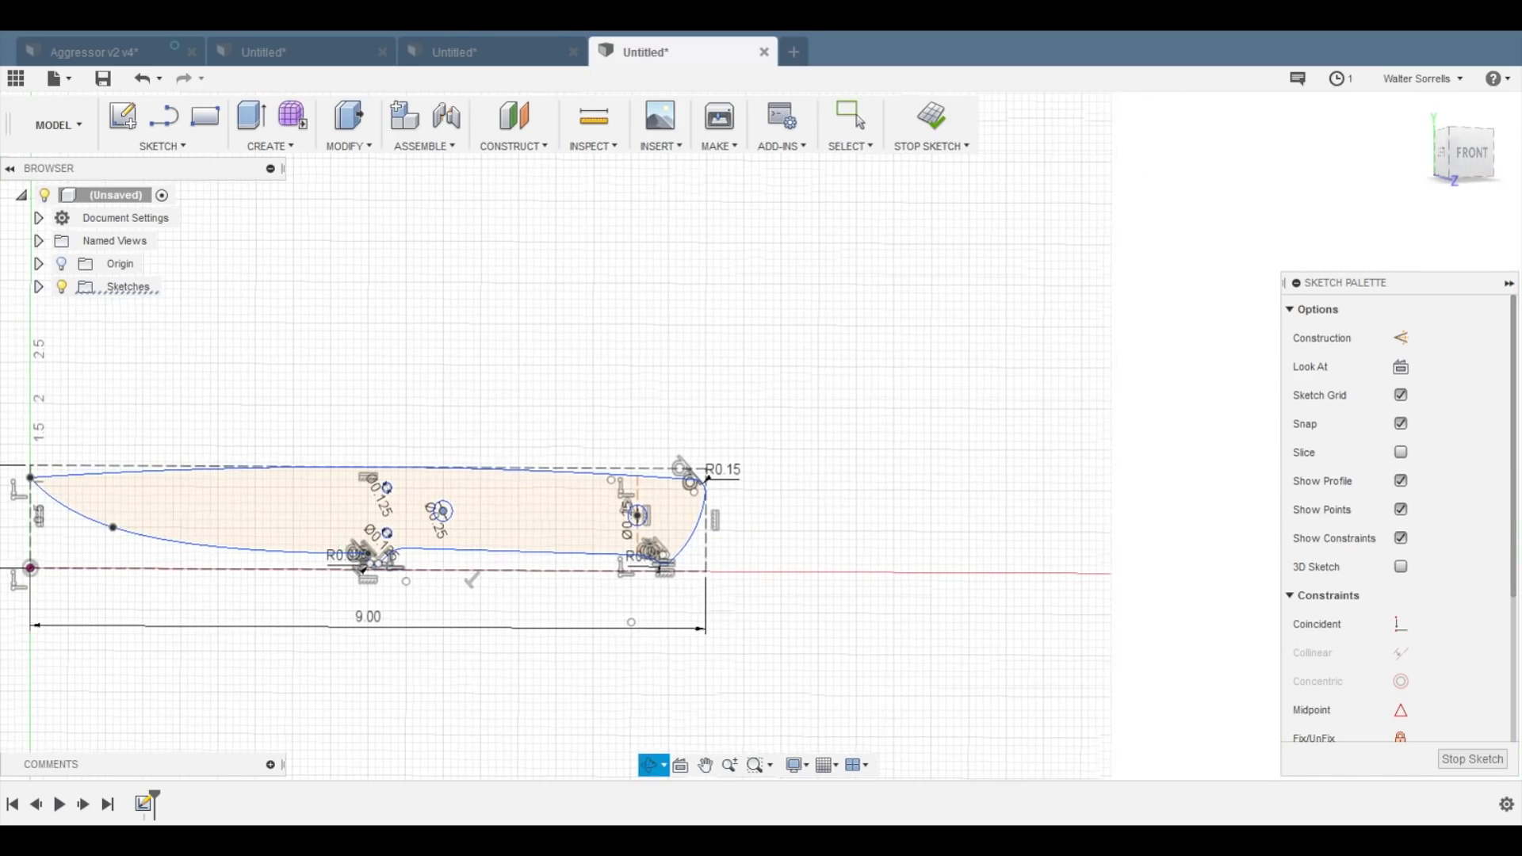
pyautogui.press('Escape')
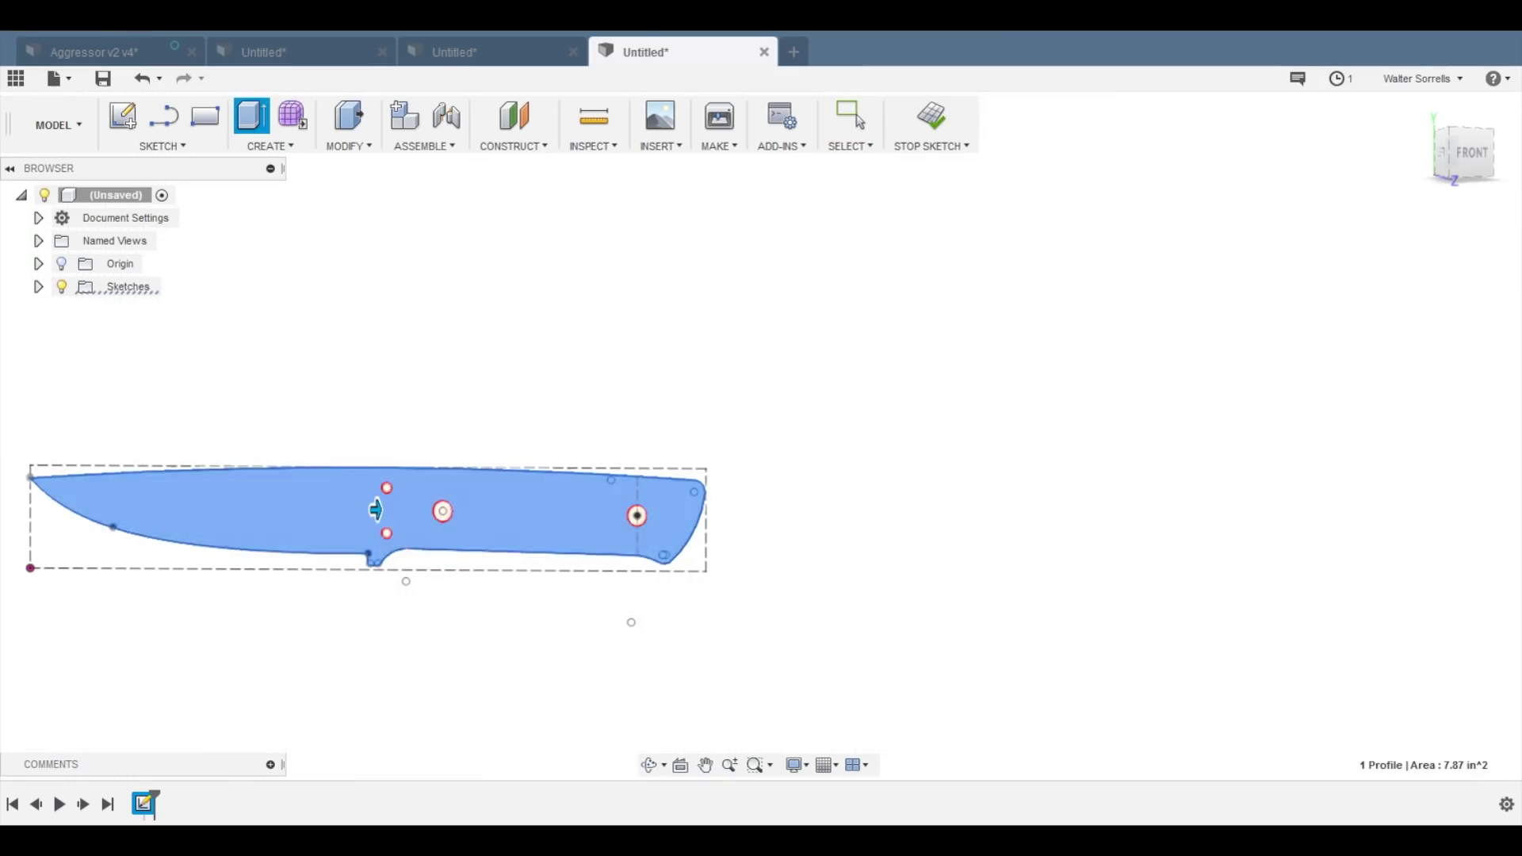
pyautogui.write('.125in')
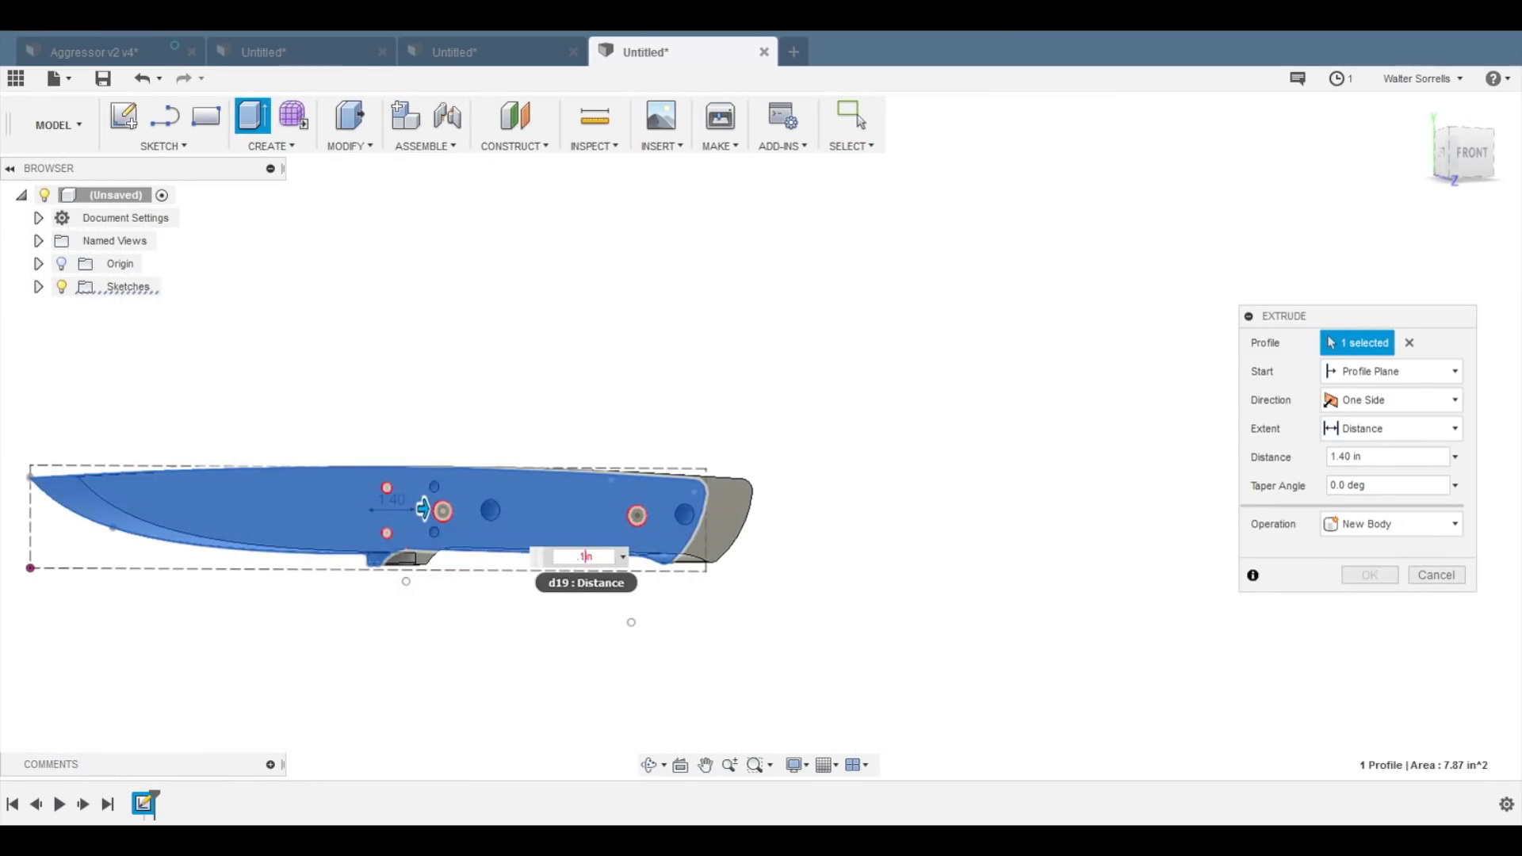
pyautogui.press('Return')
pyautogui.keyDown('shift'); pyautogui.moveTo(539, 555); pyautogui.dragTo(491, 555, button='middle'); pyautogui.keyUp('shift')
# - Sketch a vertical line about 1.051 in long across the blade just ahead of the guard step, and make it construction
pyautogui.click(1460, 149)
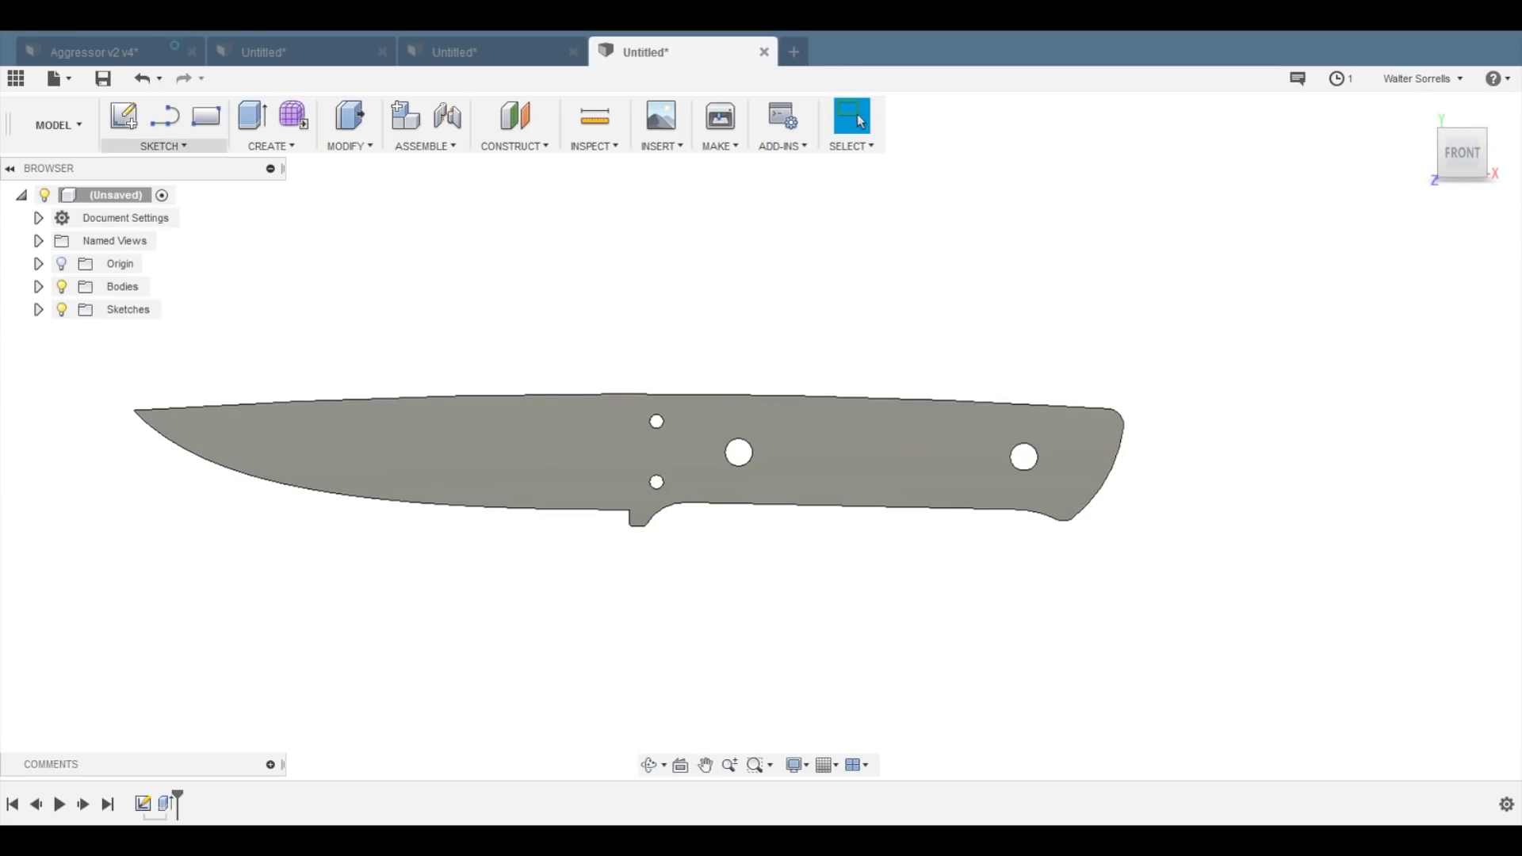
pyautogui.click(515, 146)
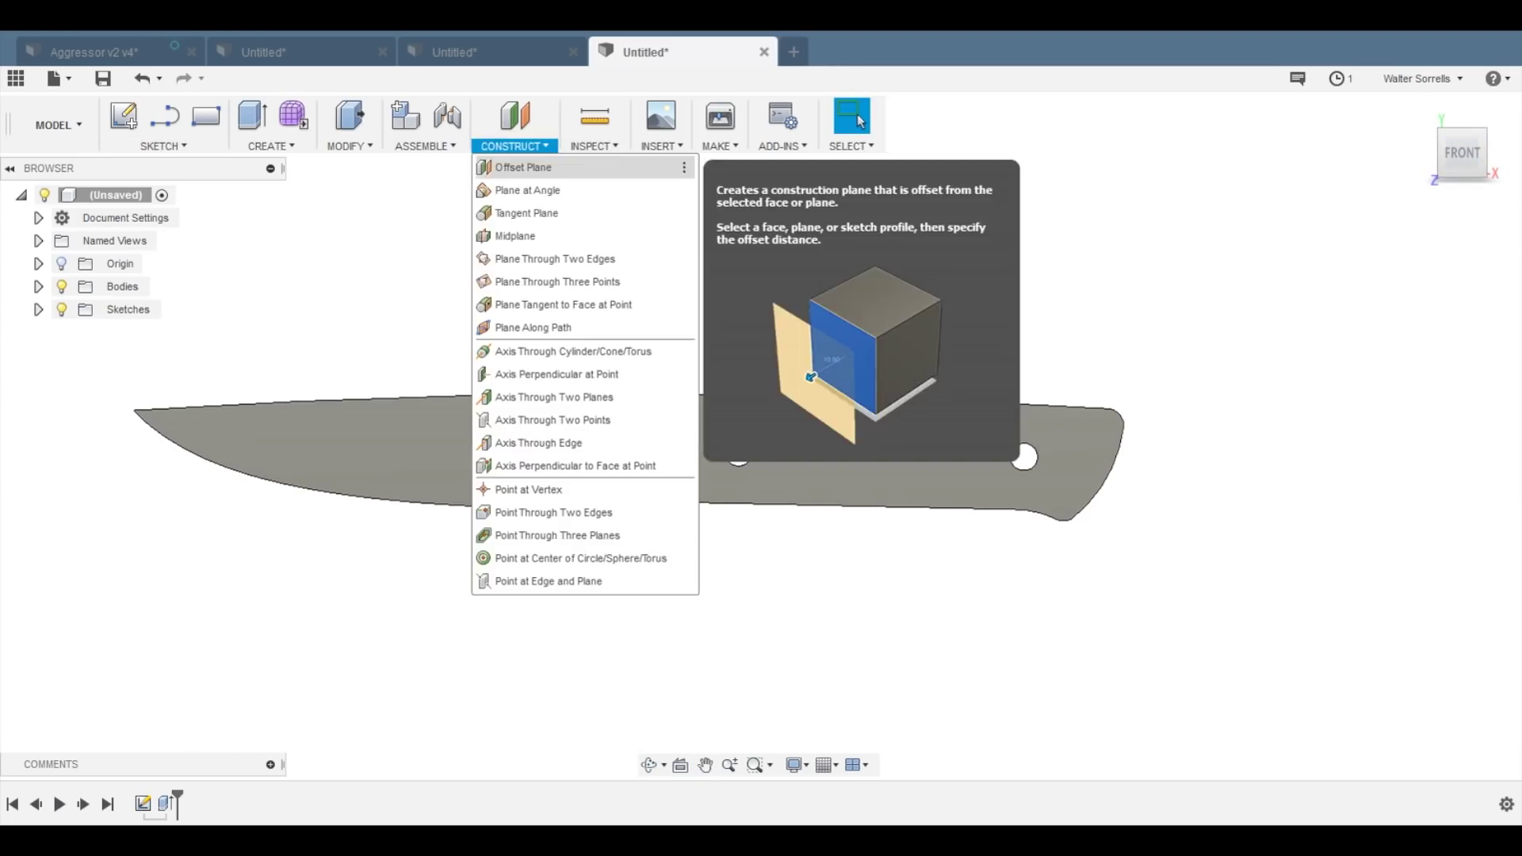
pyautogui.click(539, 190)
pyautogui.press('l')
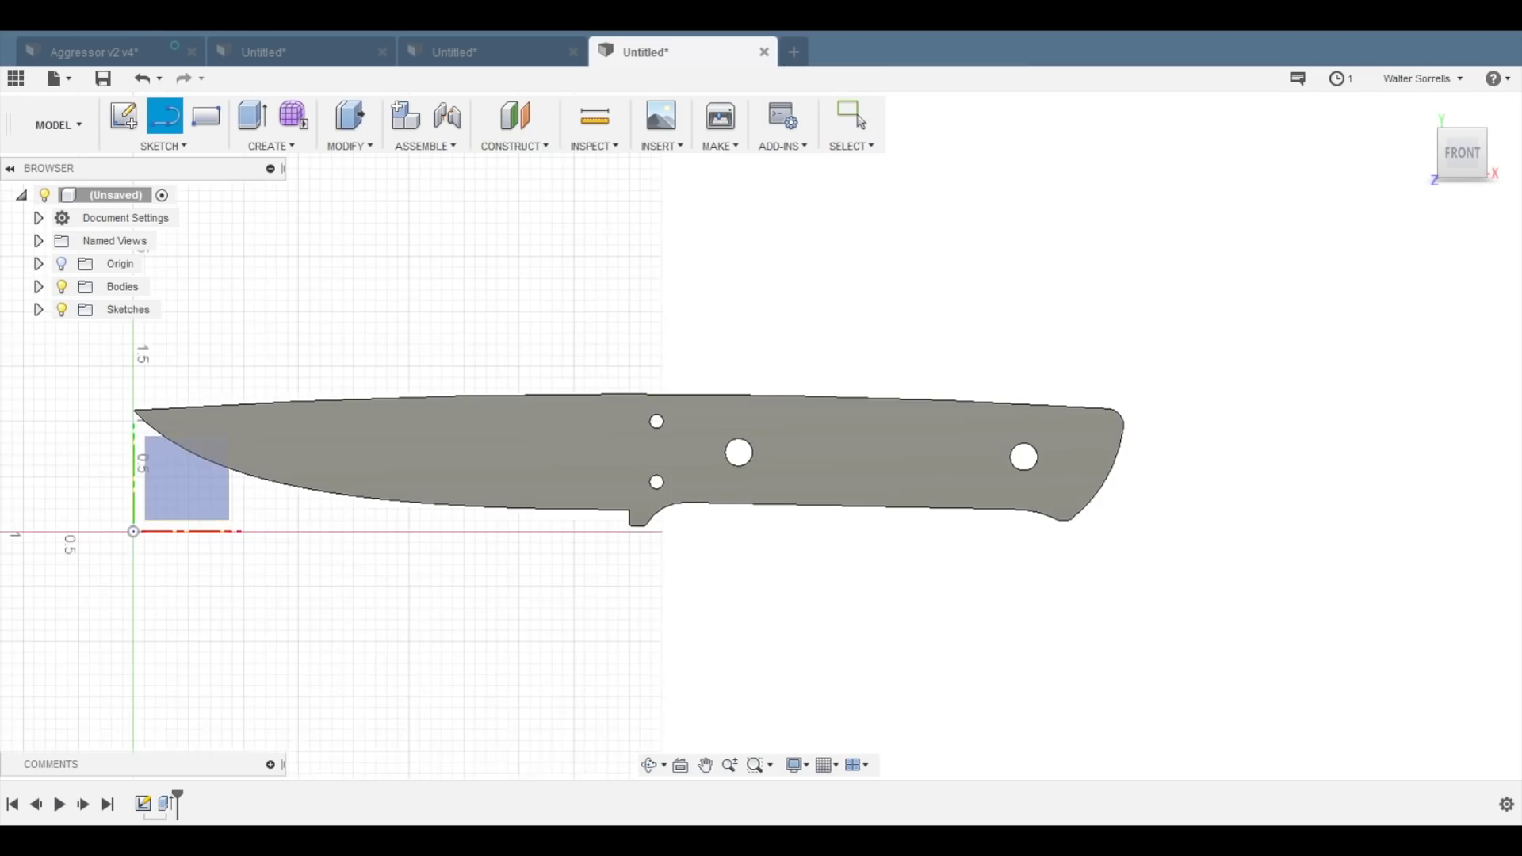
pyautogui.scroll(4, 622, 410)
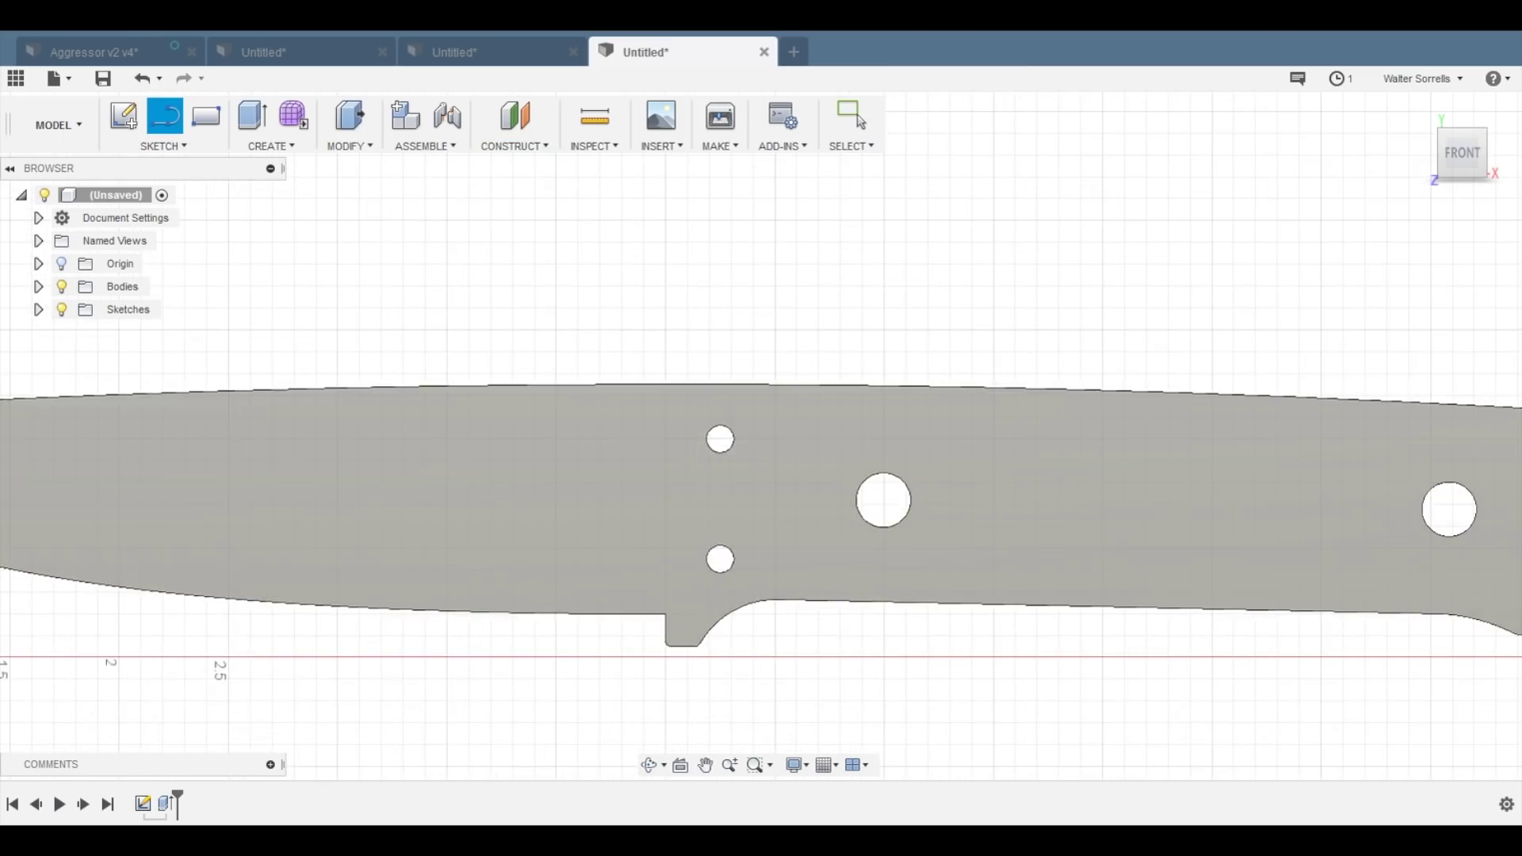
pyautogui.click(610, 436)
pyautogui.click(771, 375)
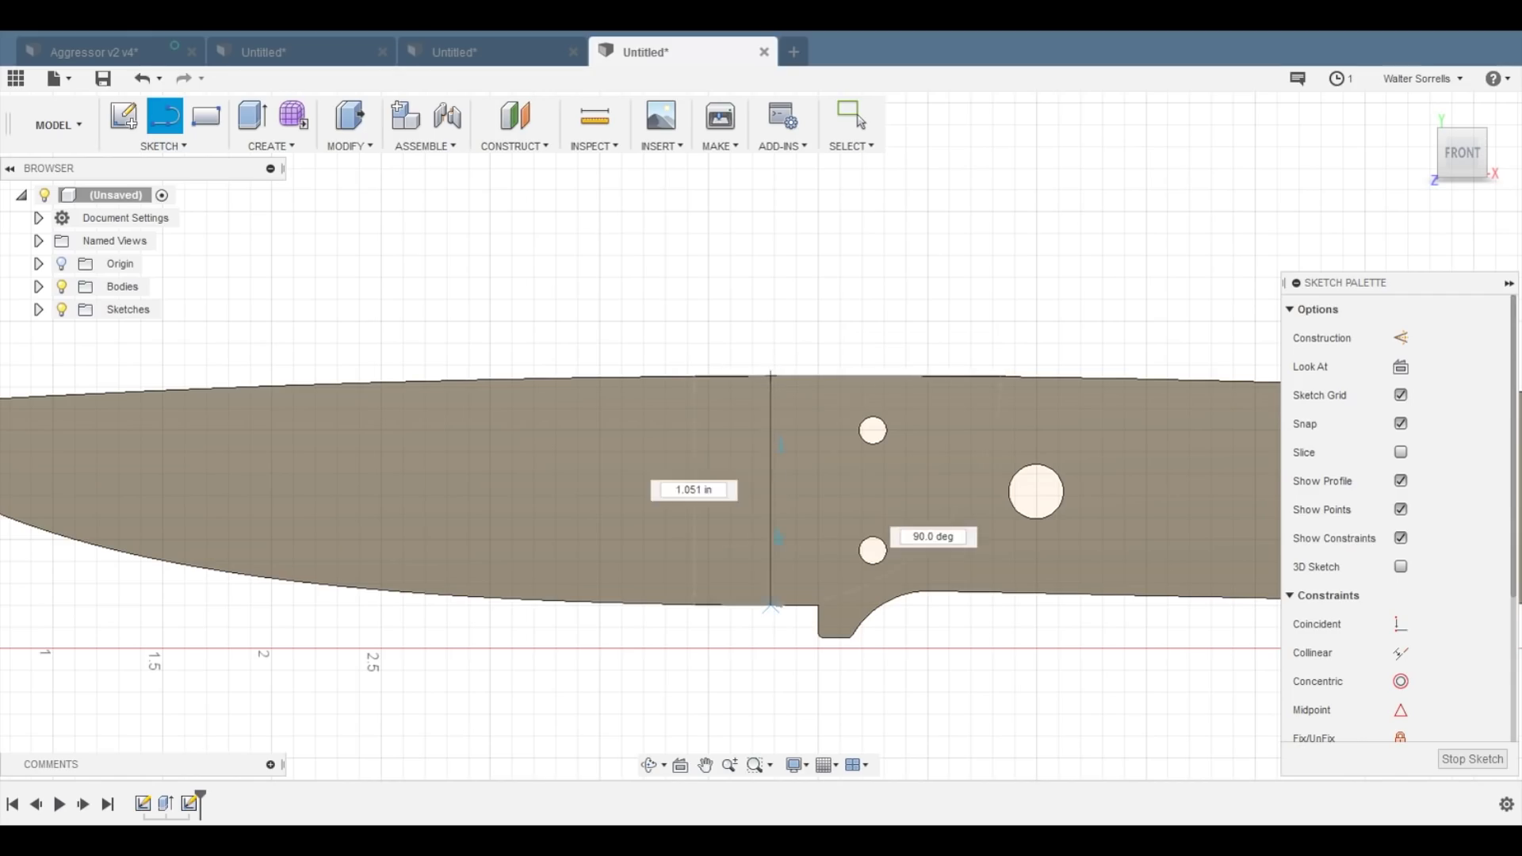
pyautogui.click(771, 606)
pyautogui.press('Escape')
pyautogui.click(771, 464)
pyautogui.press('x')
pyautogui.scroll(-3, 658, 427)
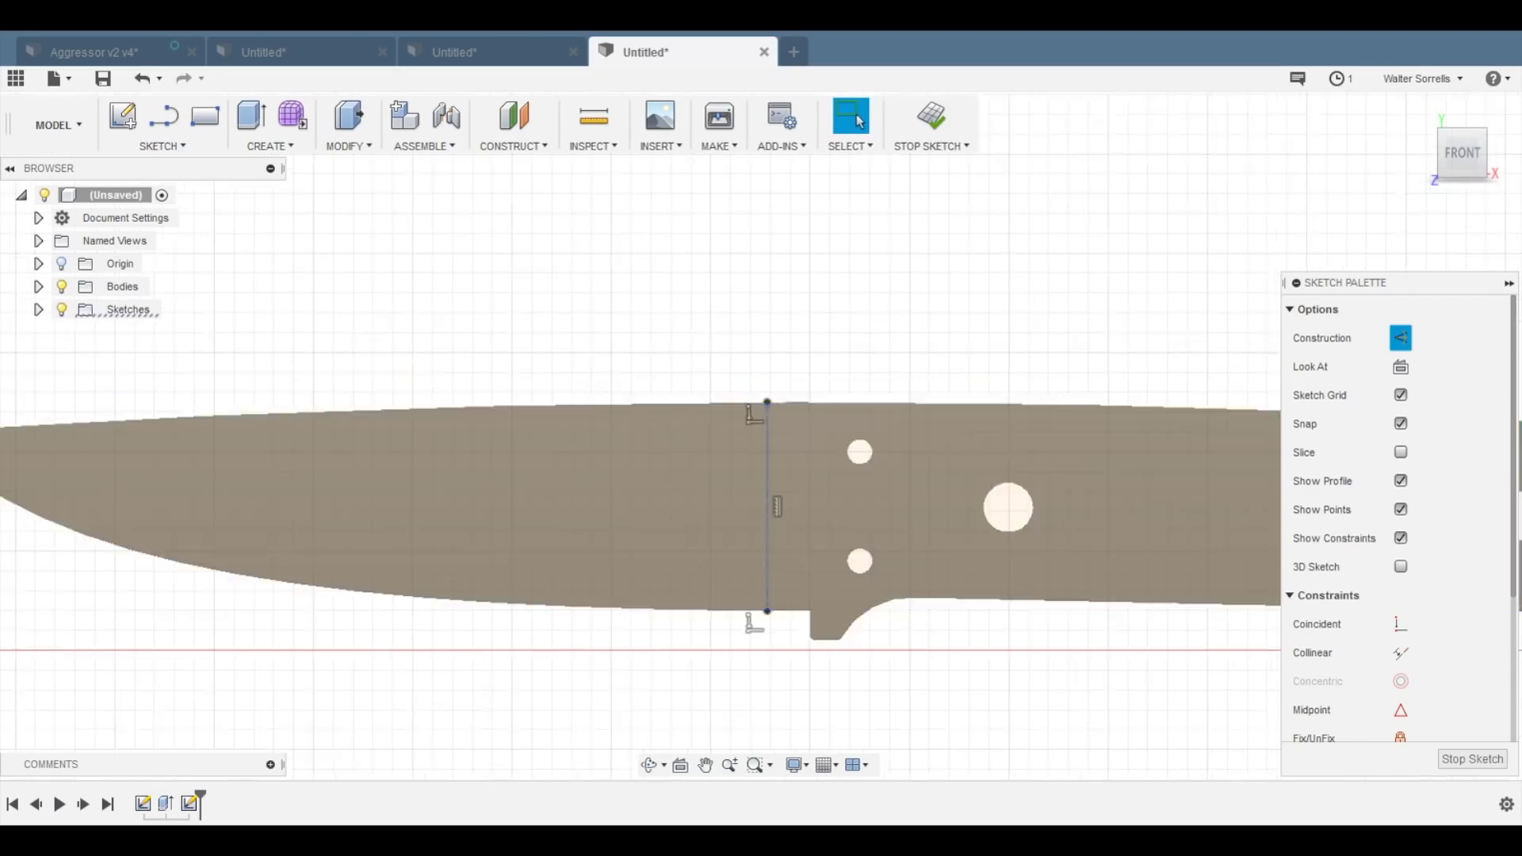
# - Create a plane at angle through the vertical construction line, perpendicular to the blade's flat faces
pyautogui.click(514, 146)
pyautogui.click(547, 190)
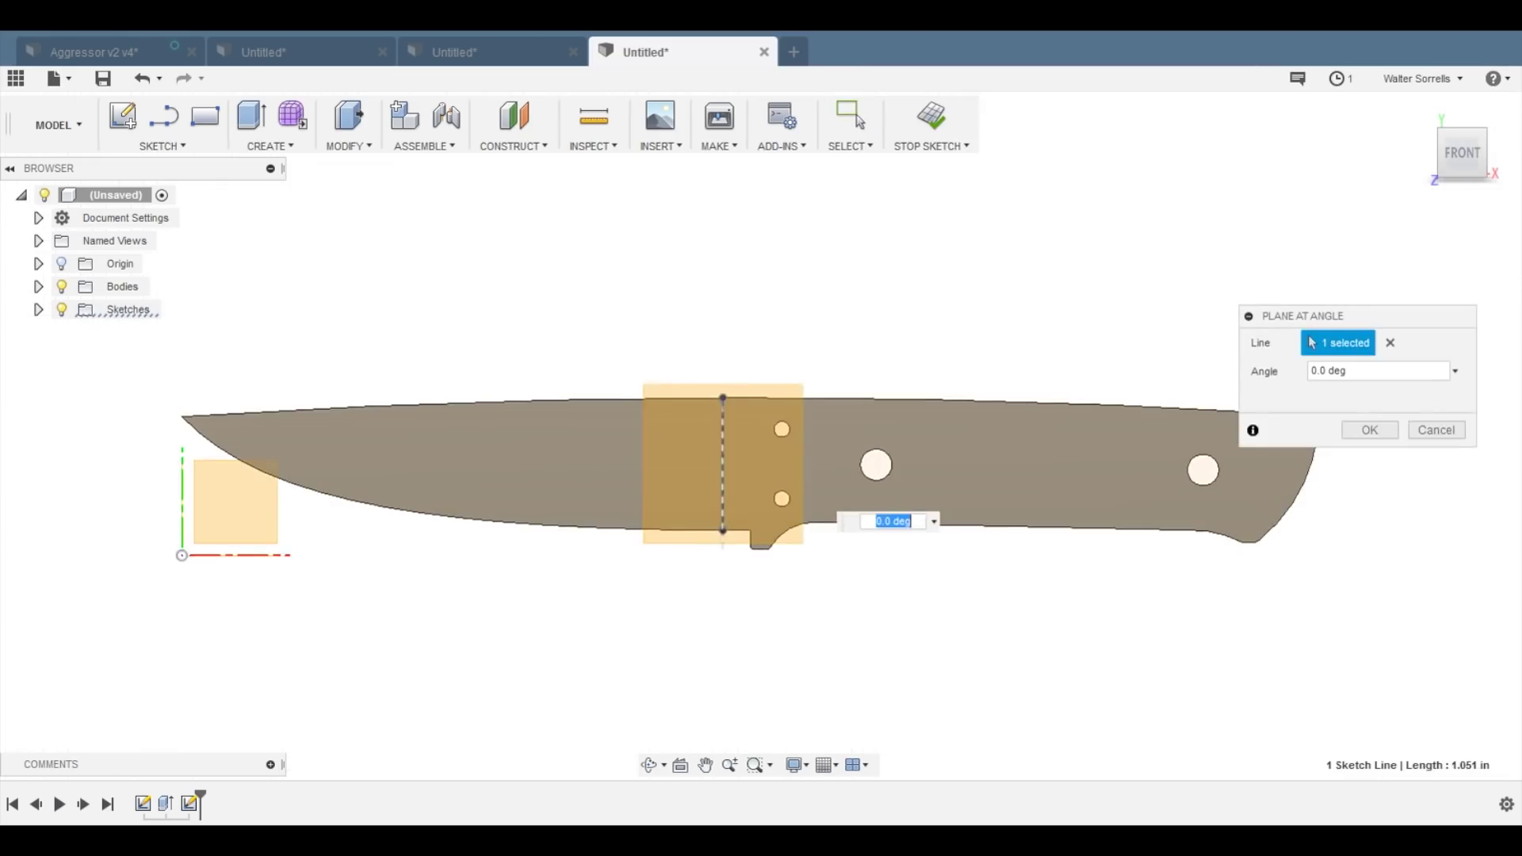
pyautogui.moveTo(745, 384); pyautogui.dragTo(627, 446)
pyautogui.click(1370, 431)
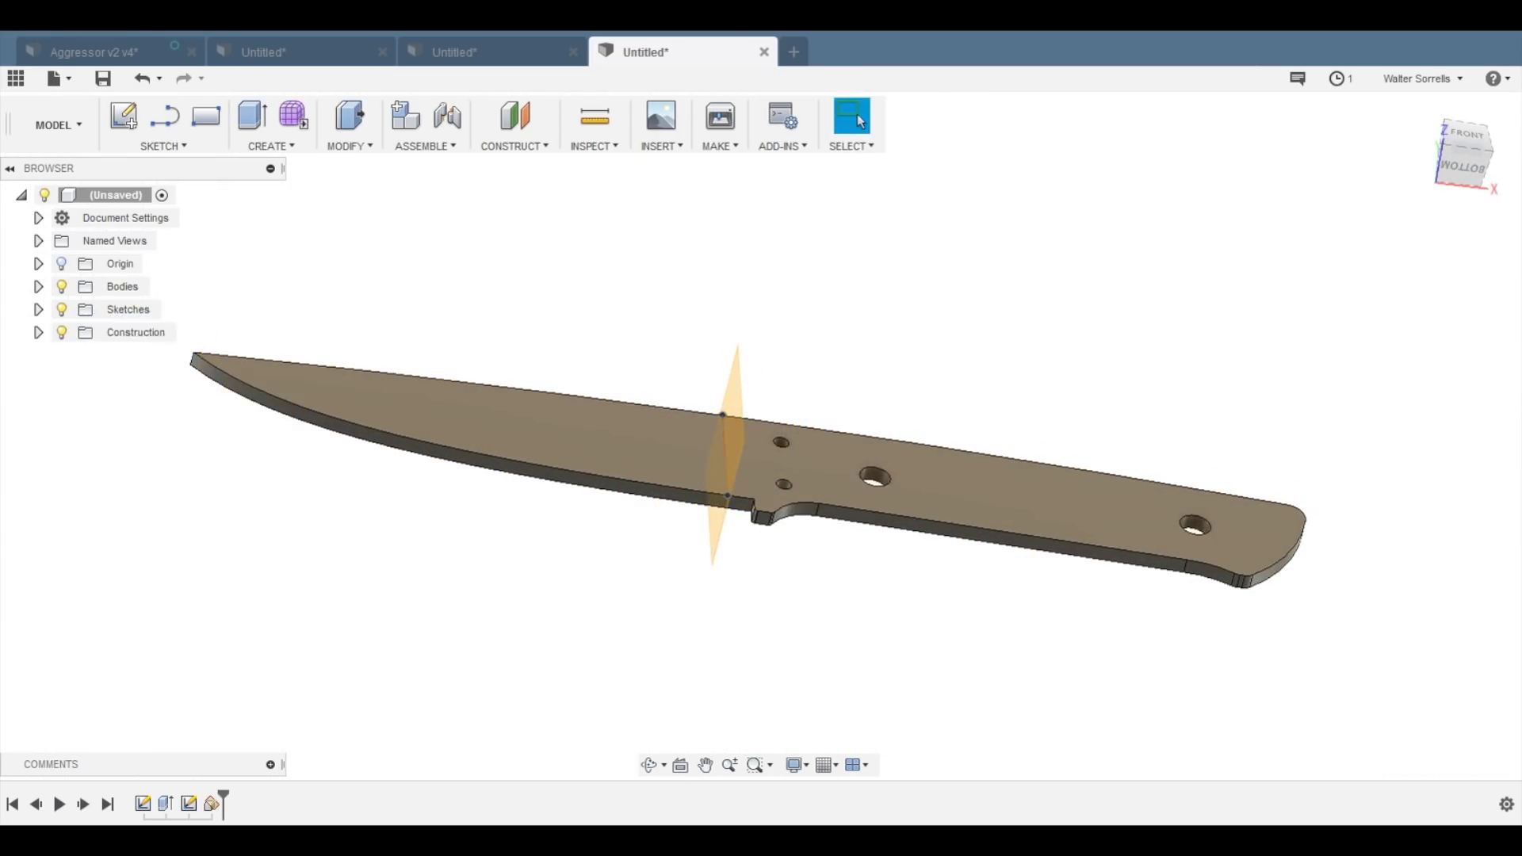
# - Create an offset plane parallel to the knife's flat face, slightly inside the body's thickness
pyautogui.click(514, 146)
pyautogui.click(507, 160)
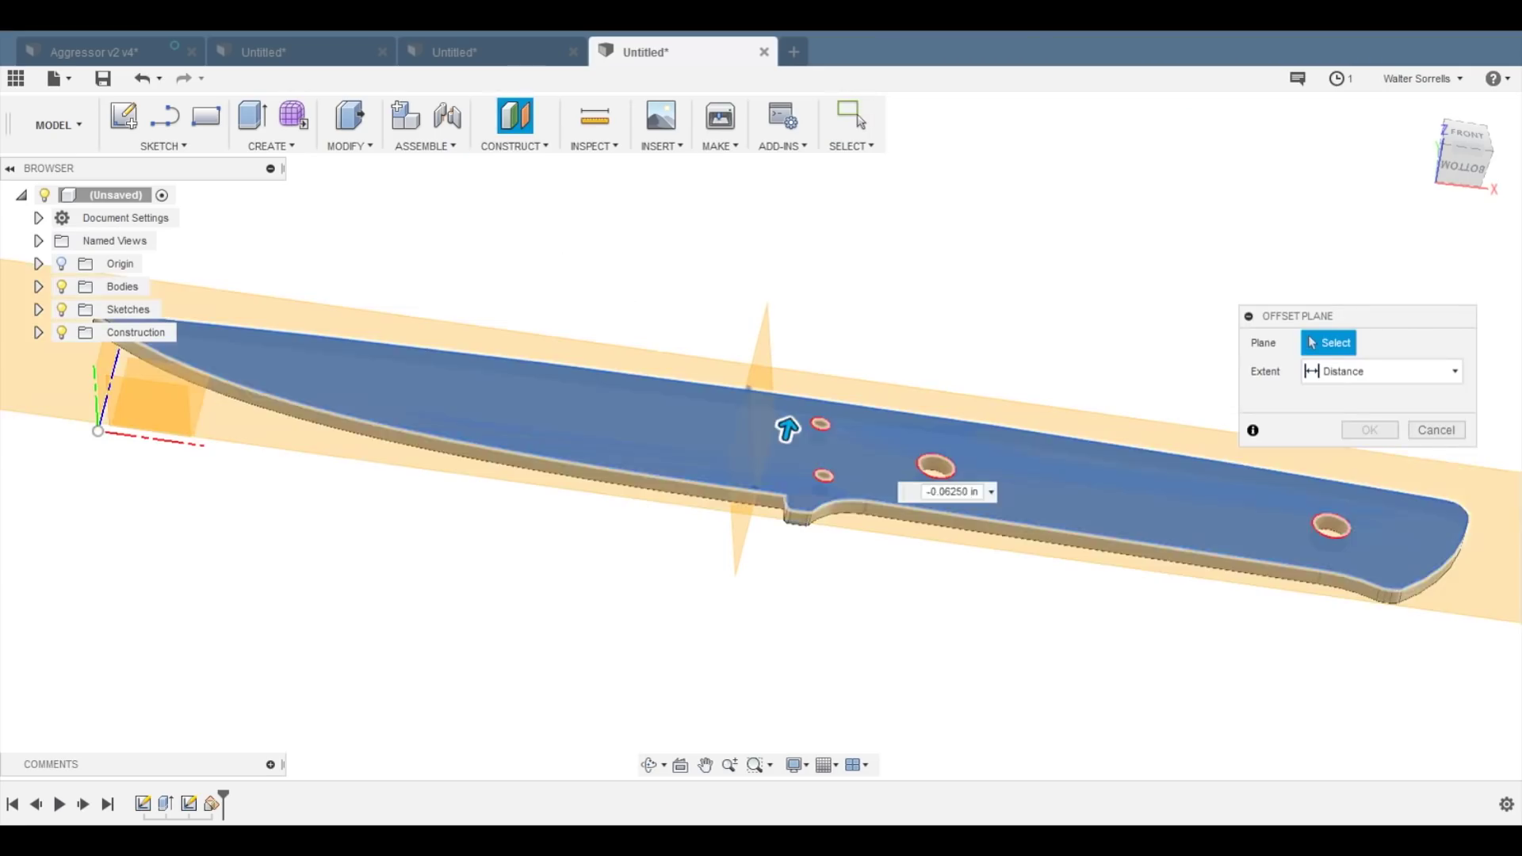
pyautogui.click(788, 432)
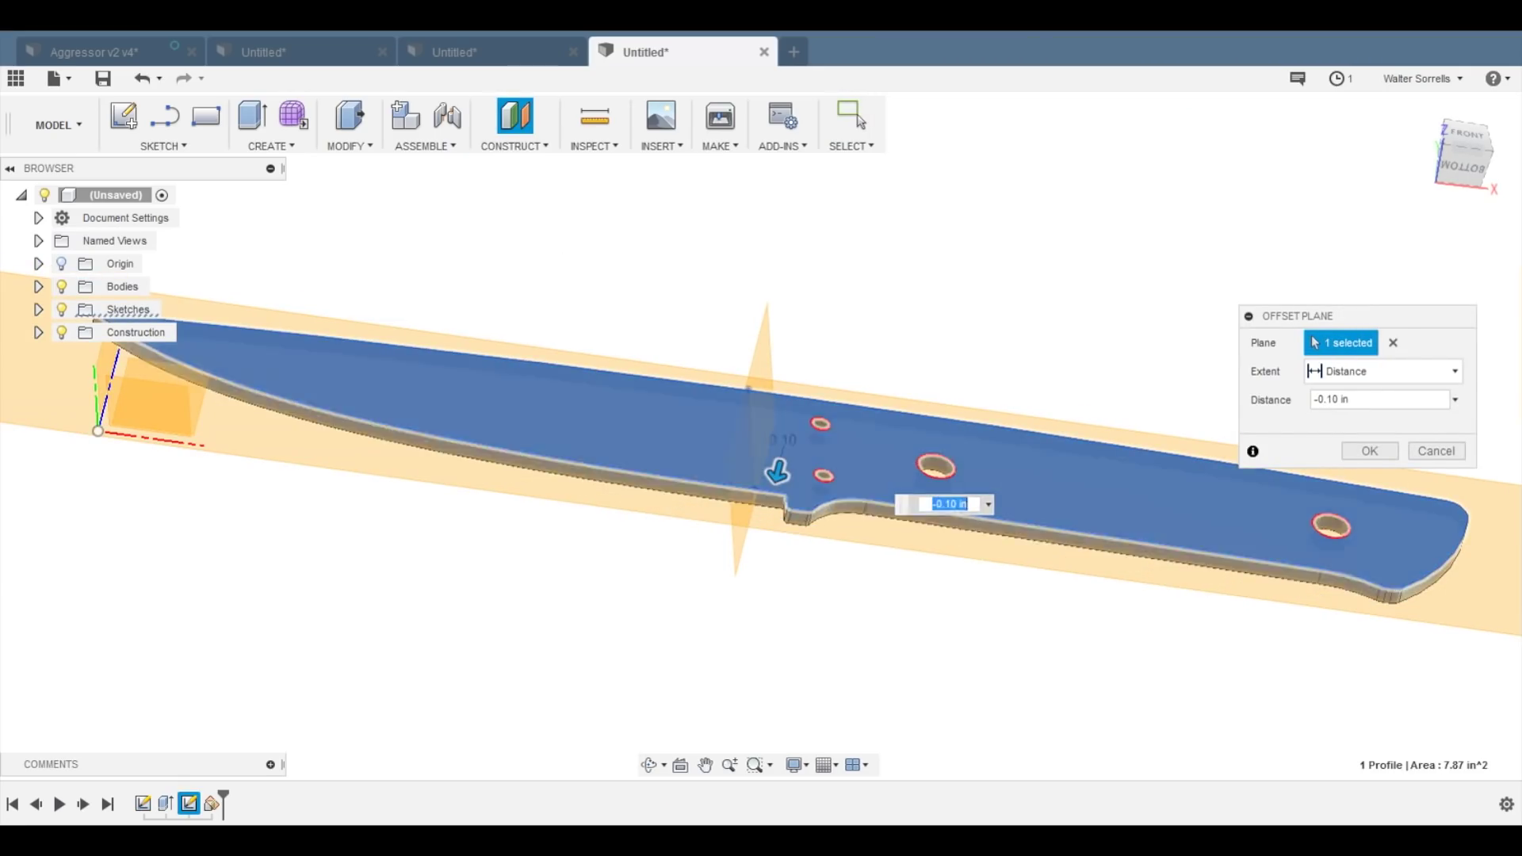
pyautogui.click(953, 505)
pyautogui.press('BackSpace')
pyautogui.write('0')
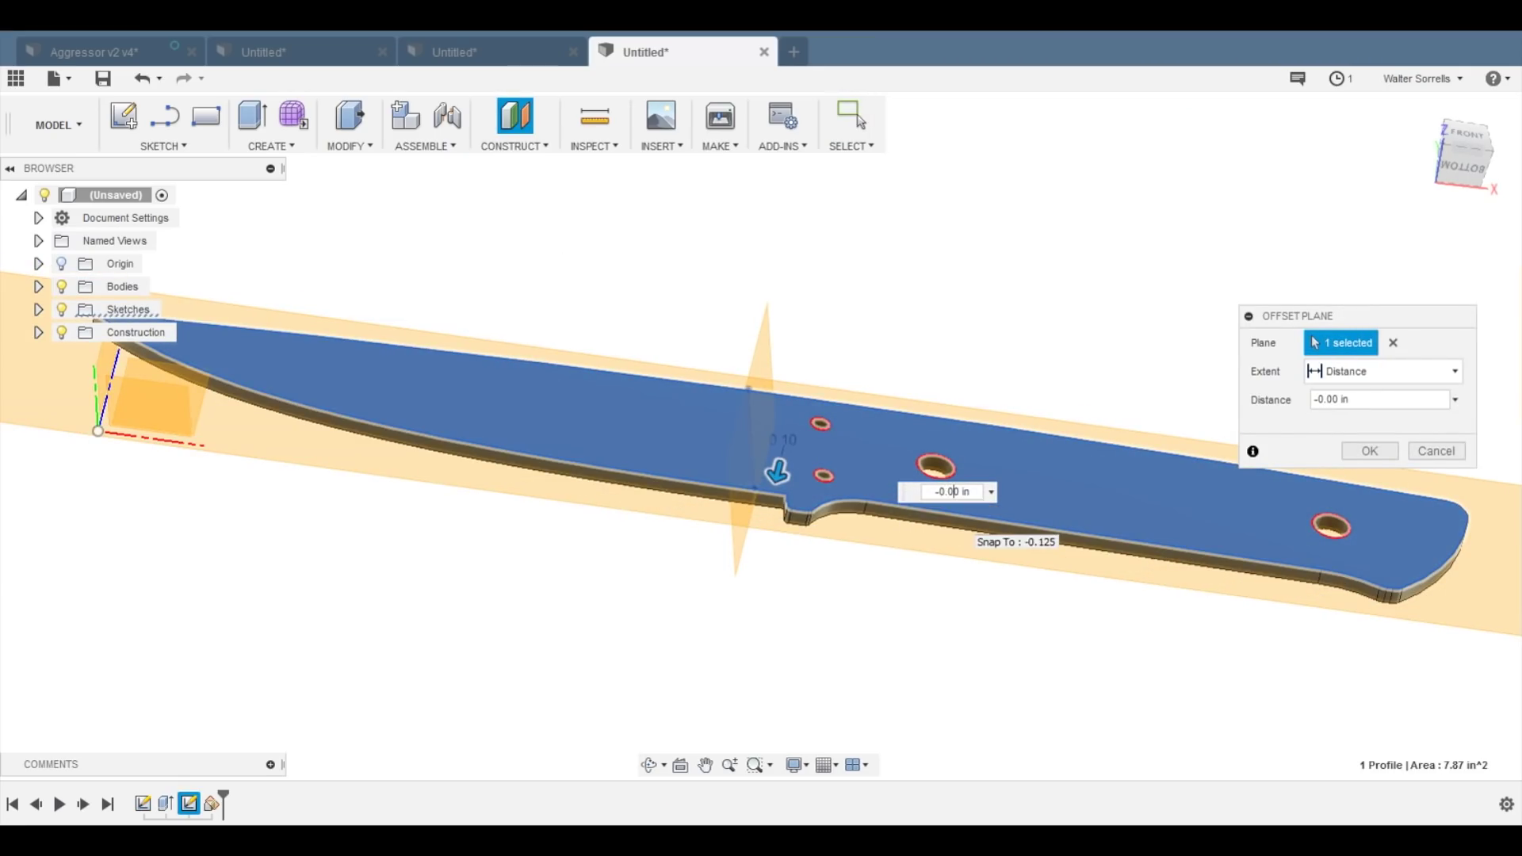
pyautogui.press('Return')
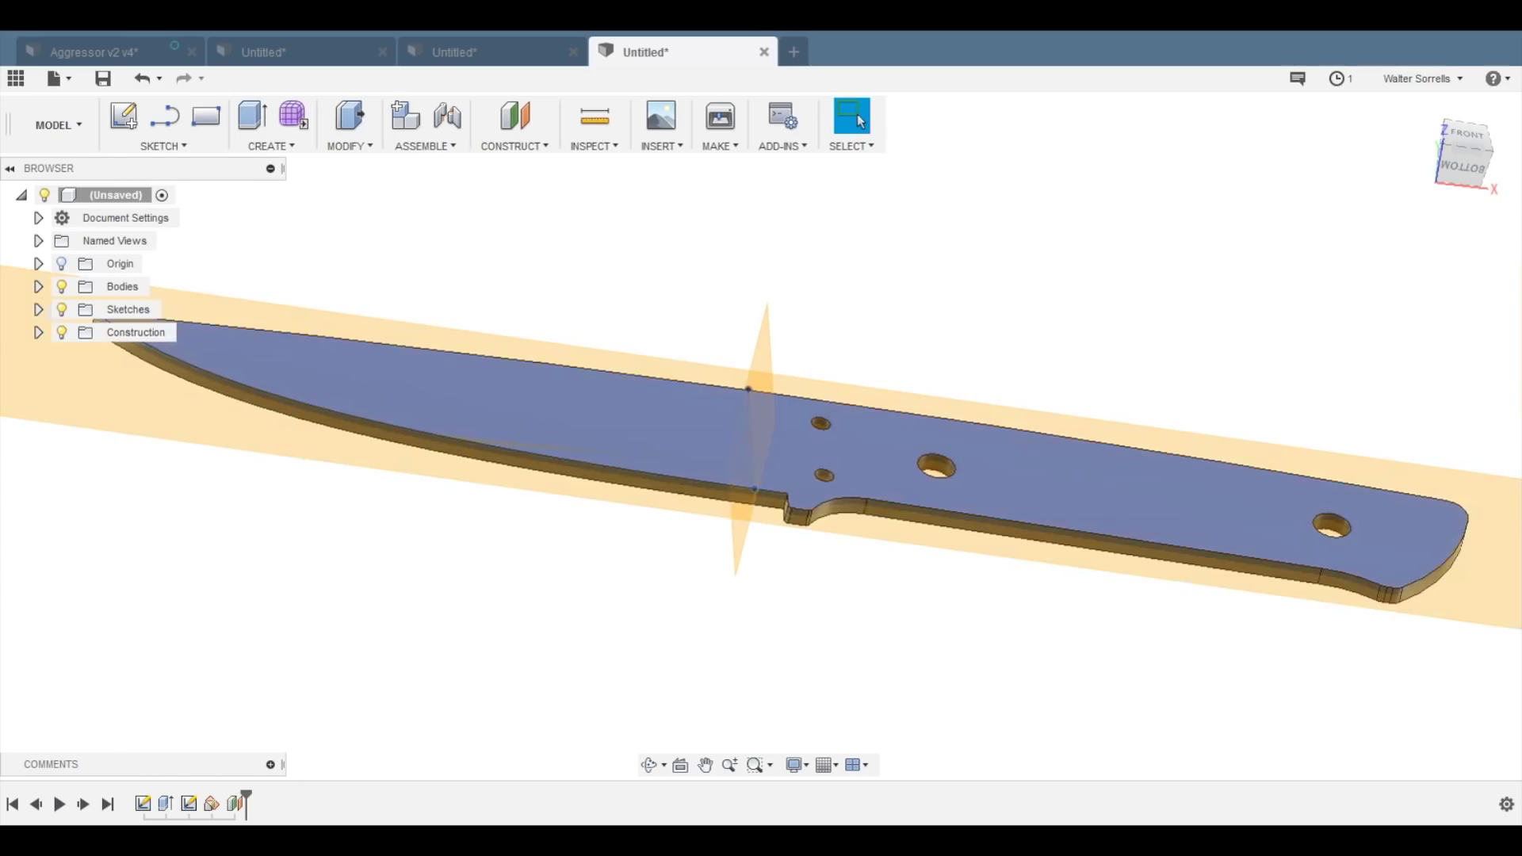
# - Create a second plane offset 0.075 in from the knife's flat face into the body's thickness
pyautogui.click(1464, 167)
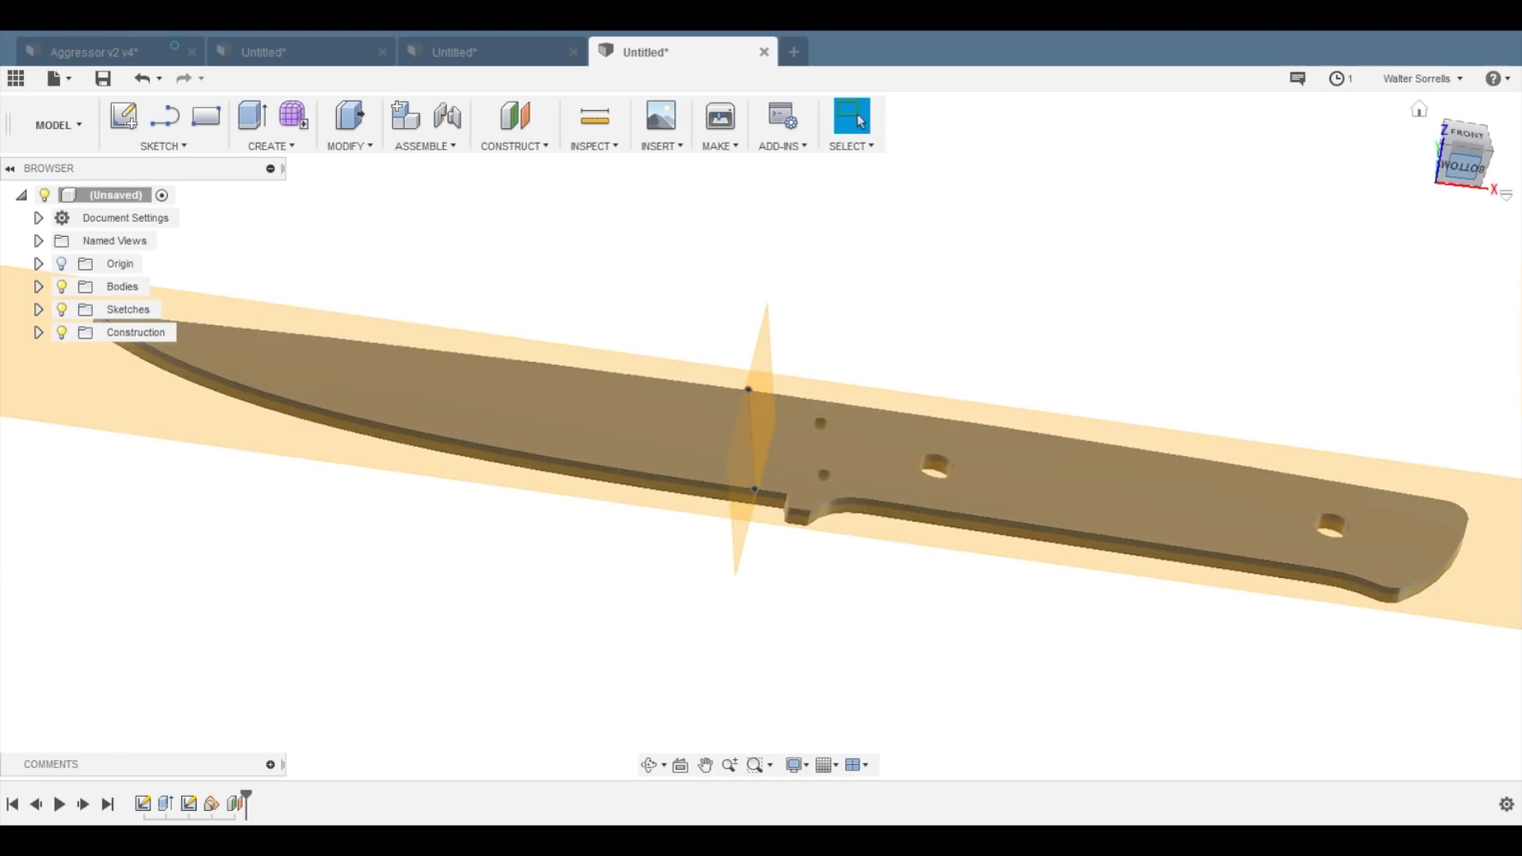
pyautogui.scroll(8, 824, 450)
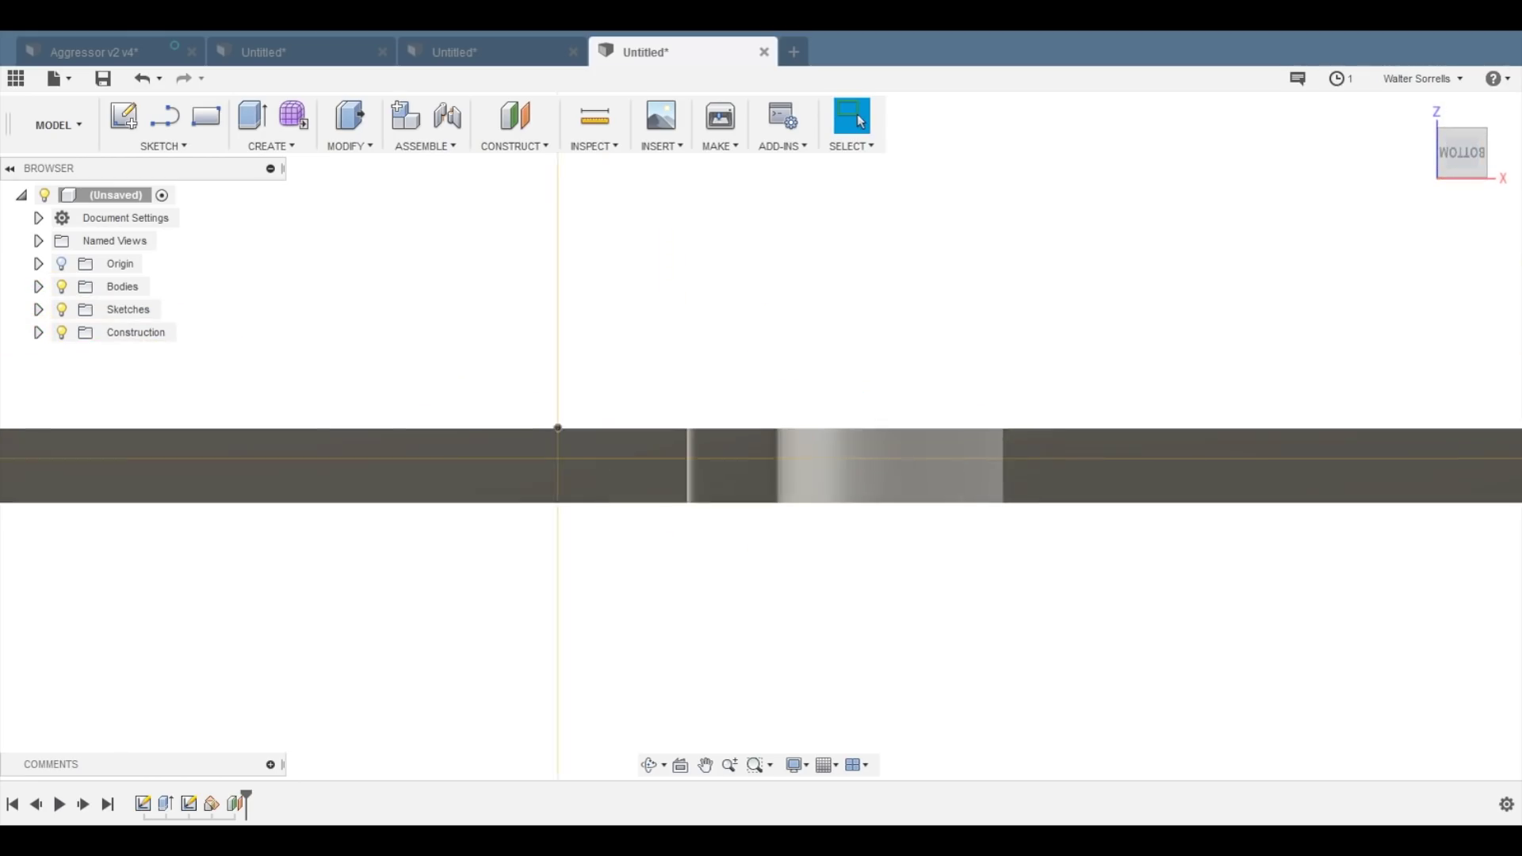
pyautogui.scroll(-5, 812, 437)
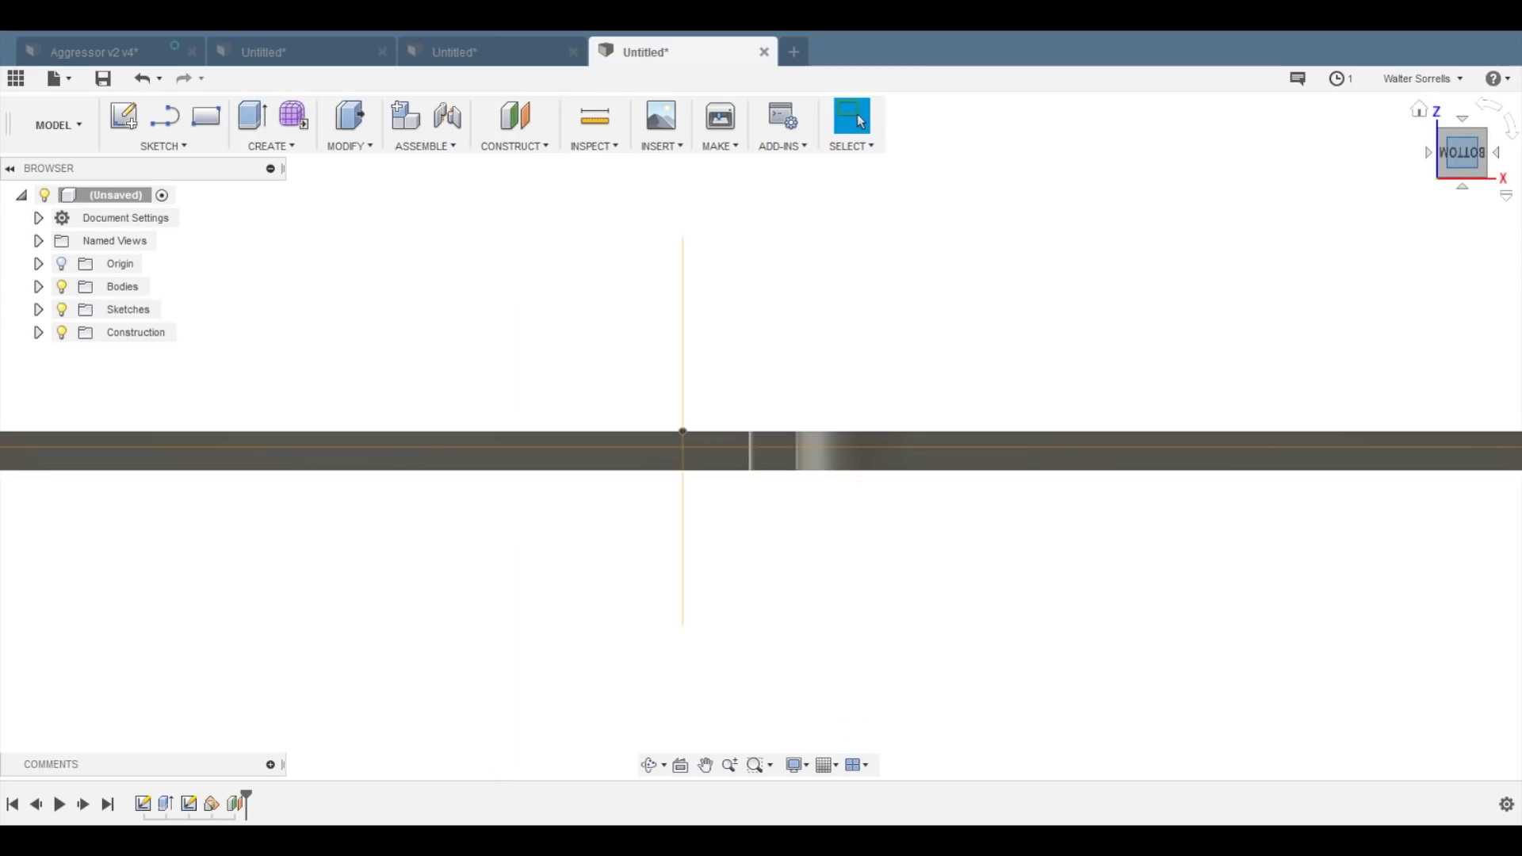
pyautogui.click(1462, 119)
pyautogui.scroll(-5, 884, 659)
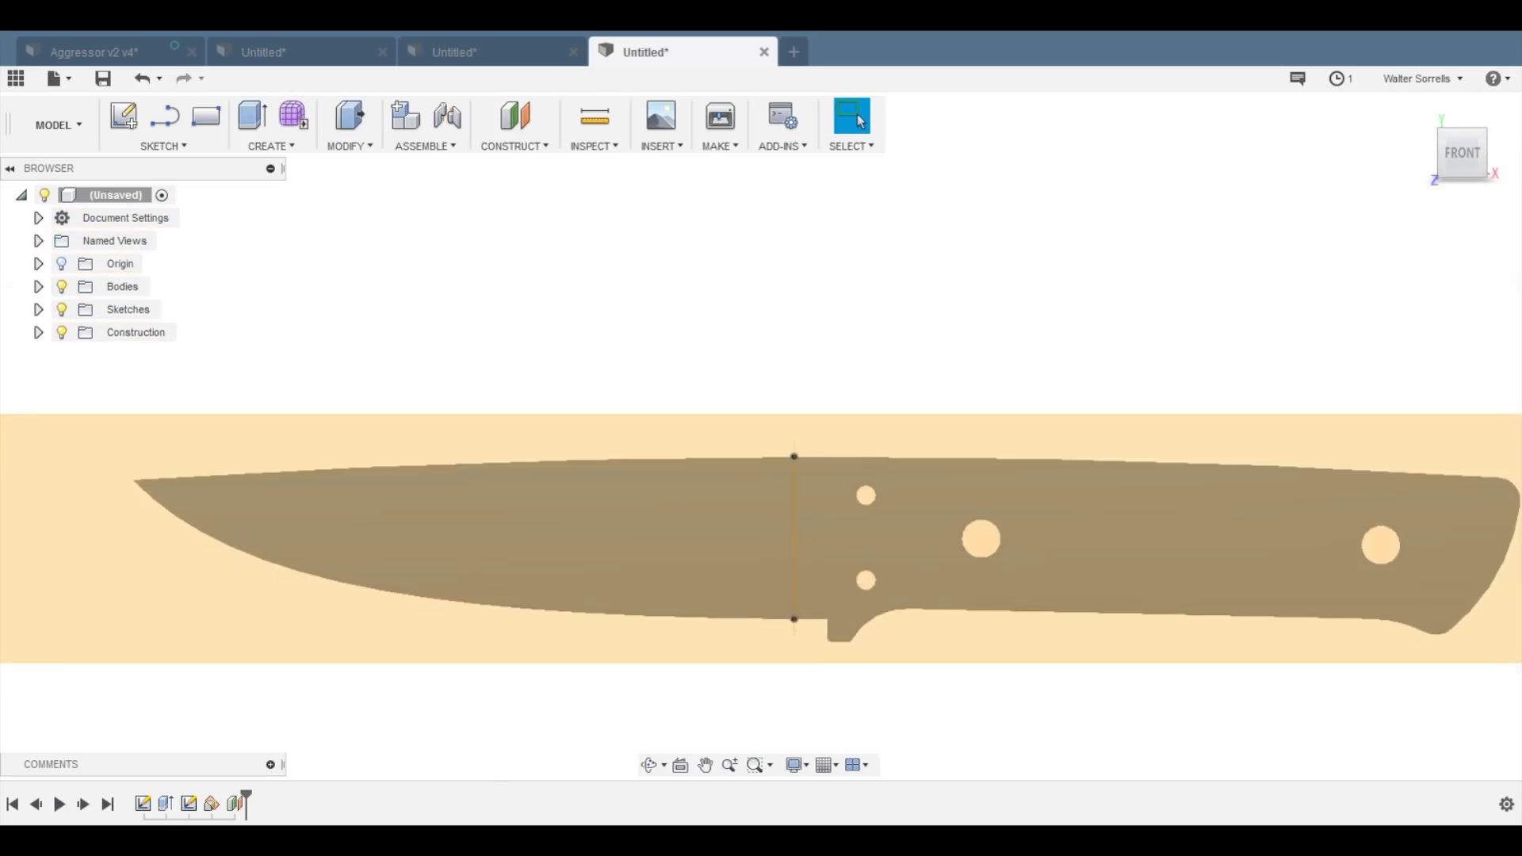
pyautogui.click(514, 146)
pyautogui.click(530, 161)
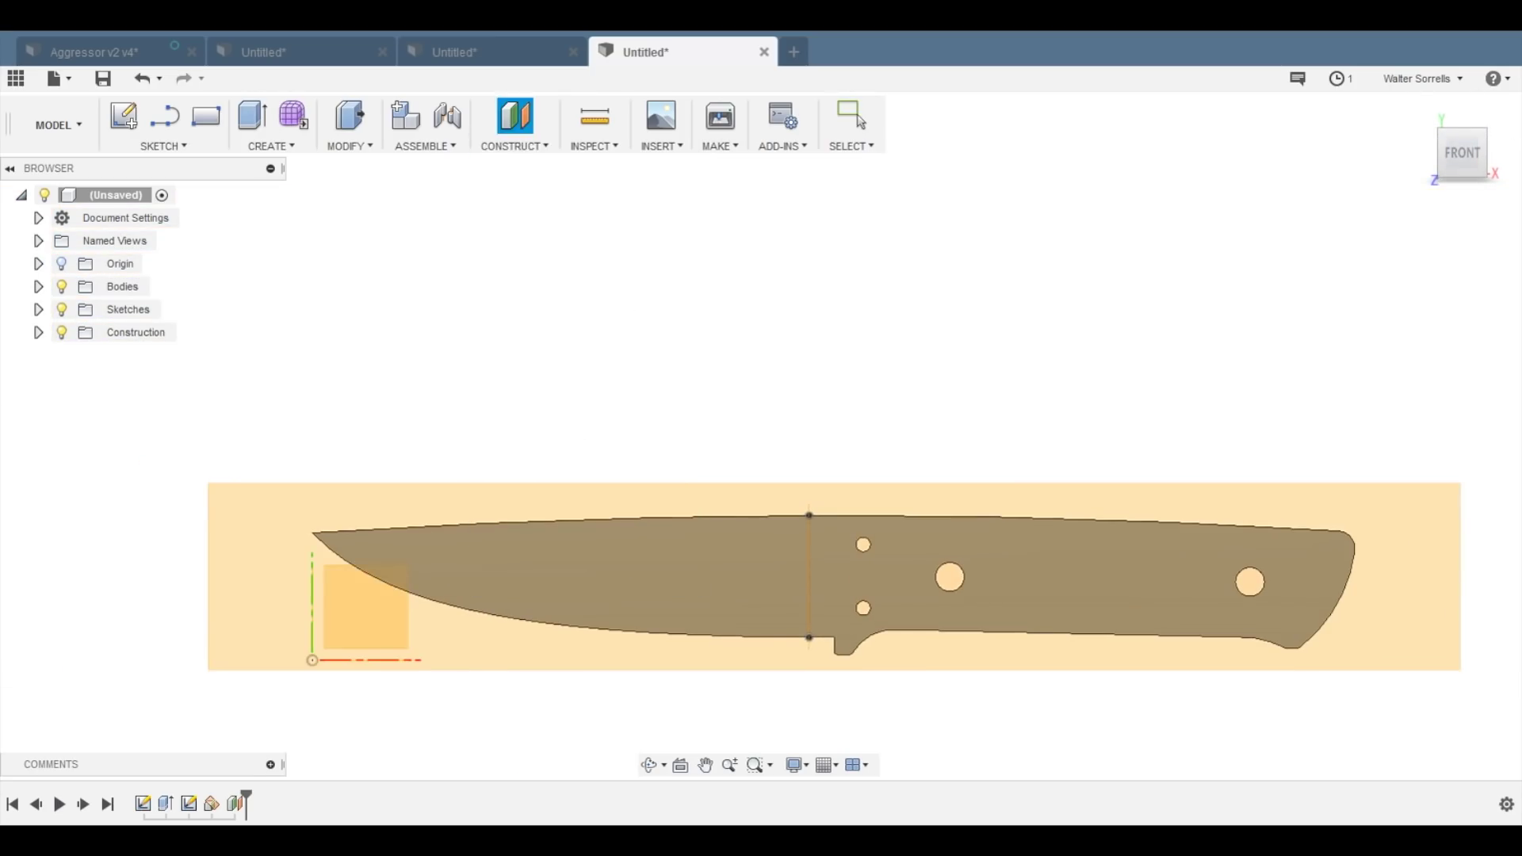
pyautogui.click(983, 611)
pyautogui.click(1330, 400)
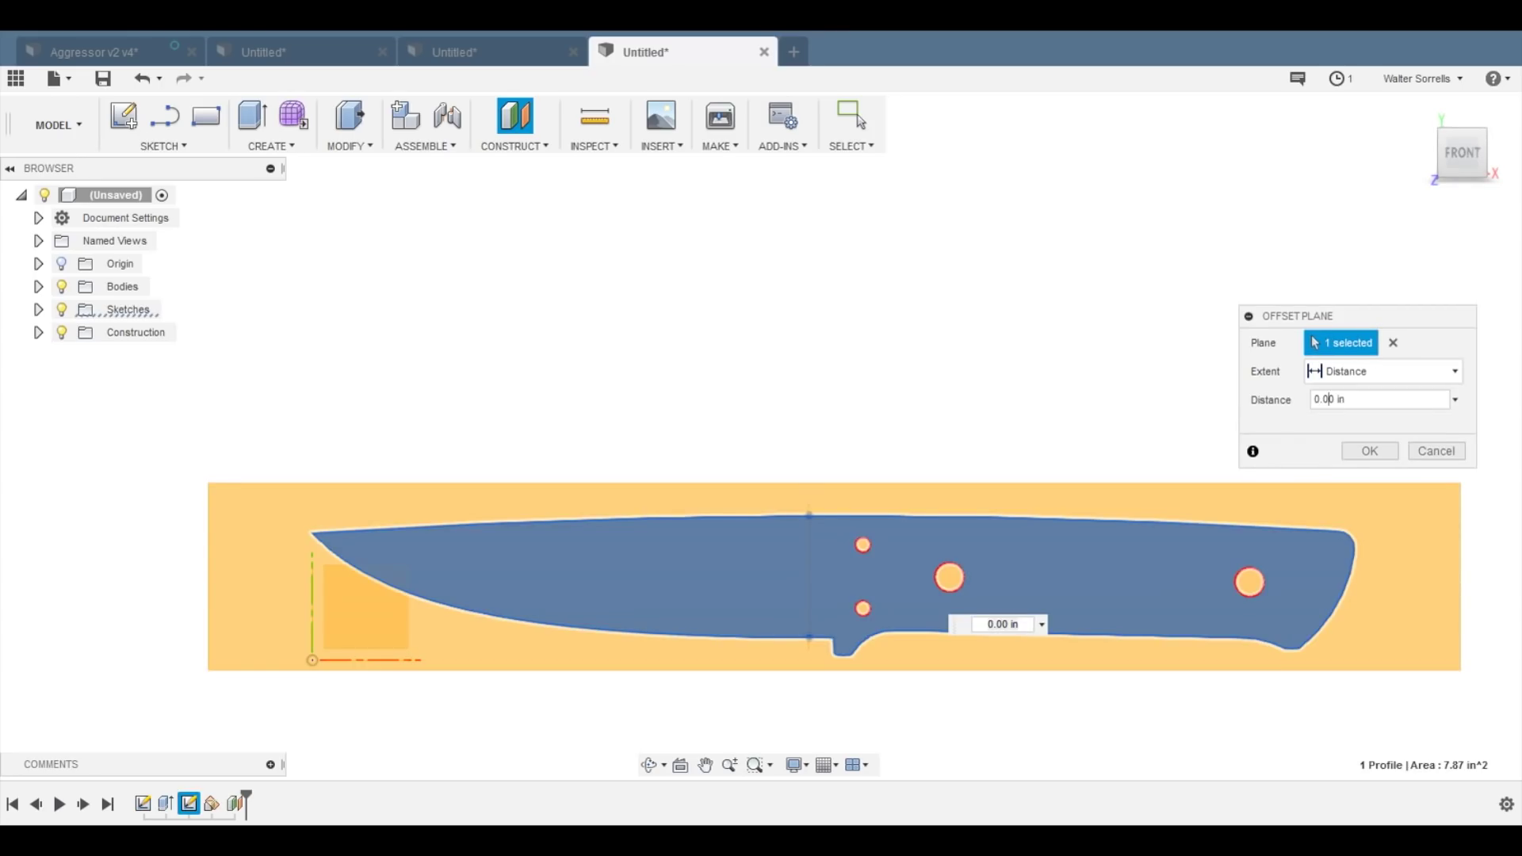
pyautogui.write('75')
pyautogui.press('Return')
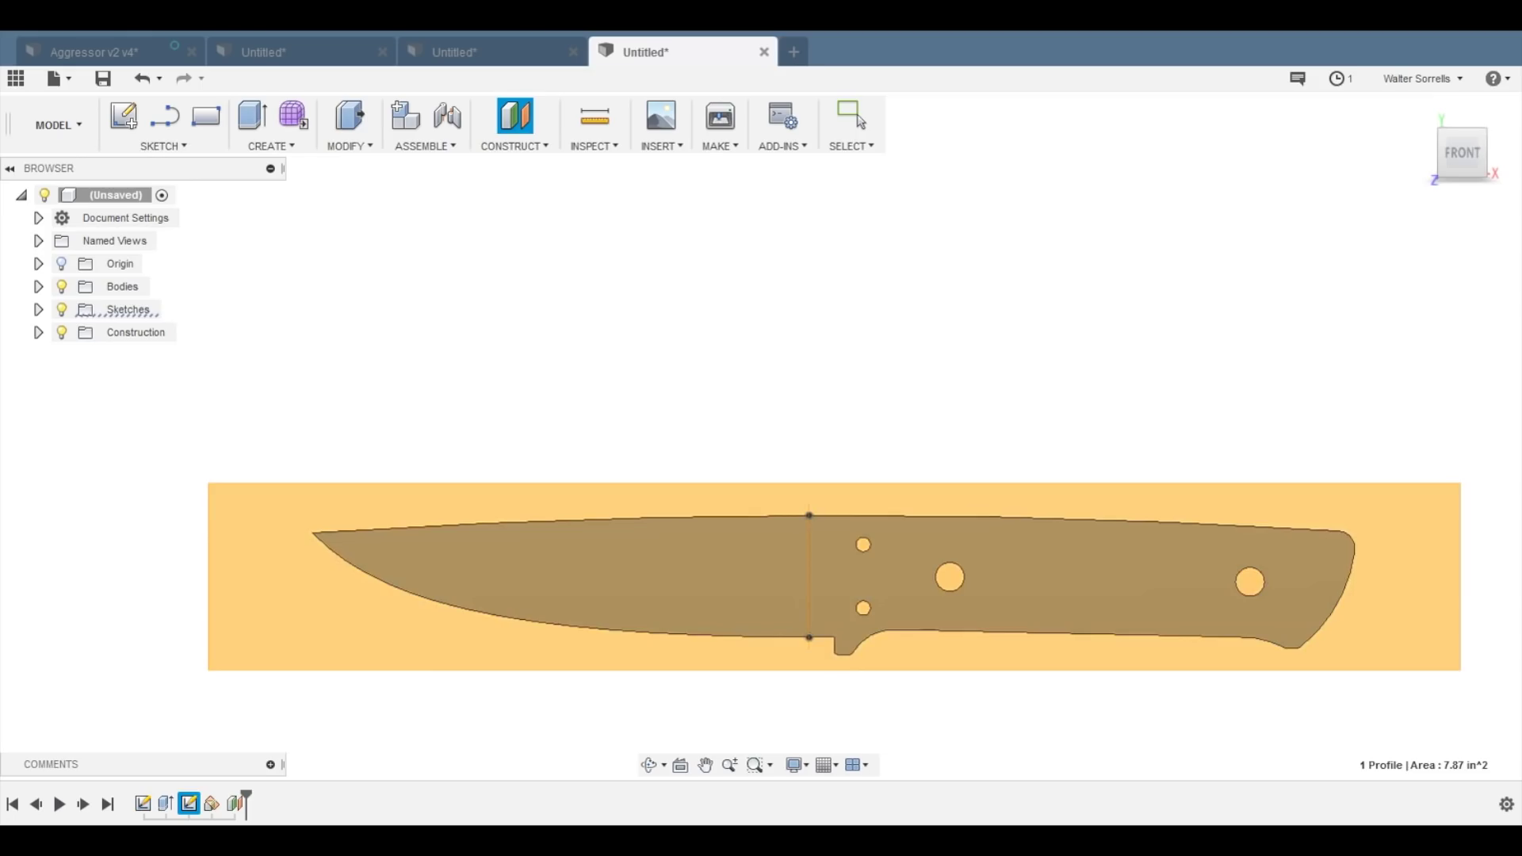
# - Examine the position of both offset planes within the body's thickness from the bottom view
pyautogui.keyDown('shift'); pyautogui.moveTo(1340, 444); pyautogui.dragTo(1379, 254, button='middle'); pyautogui.keyUp('shift')
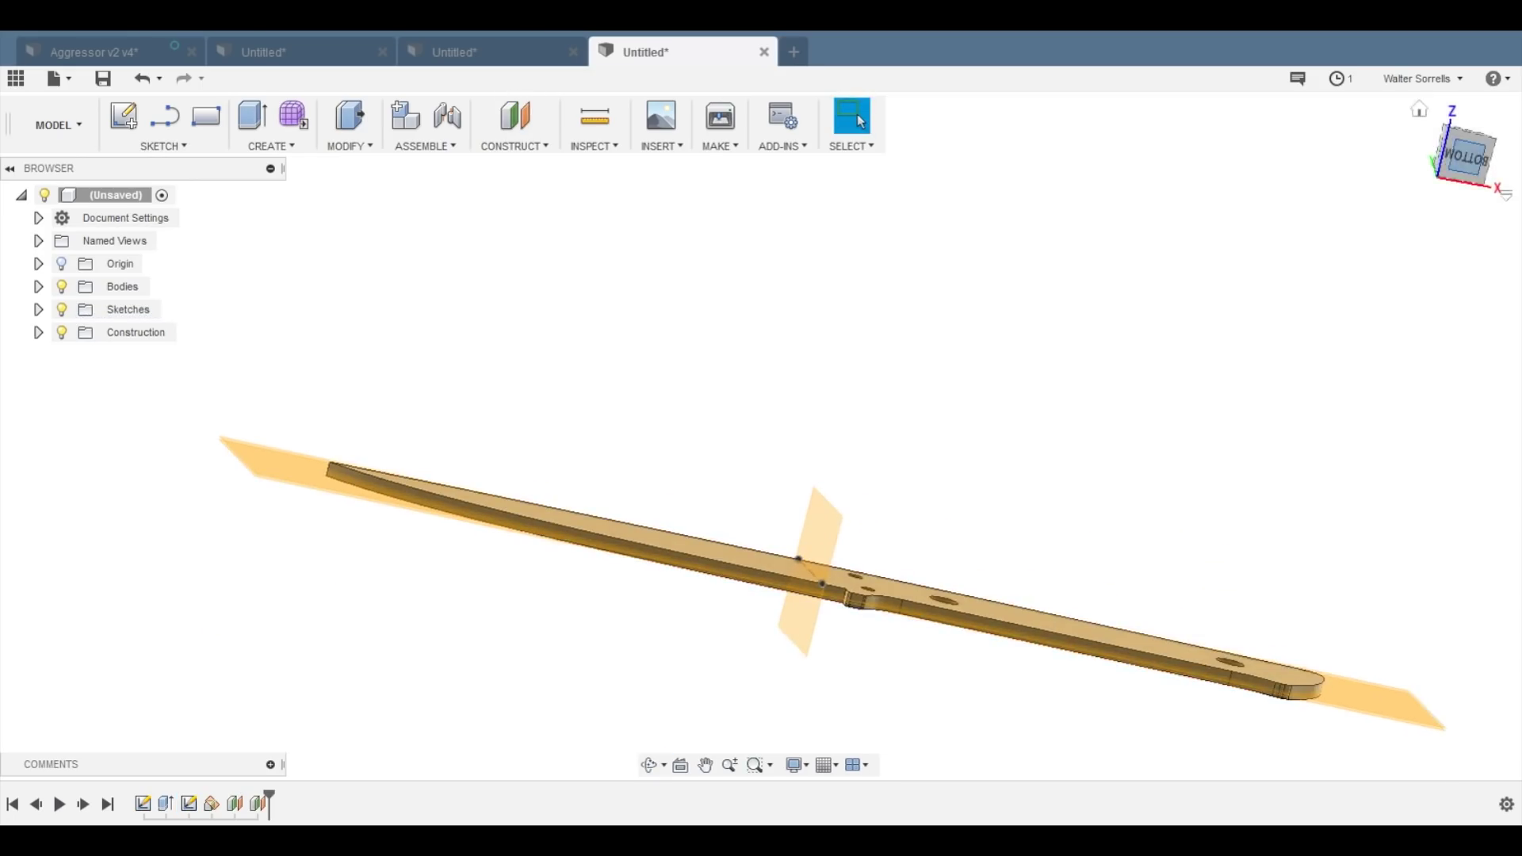
pyautogui.click(1467, 158)
pyautogui.scroll(5, 741, 519)
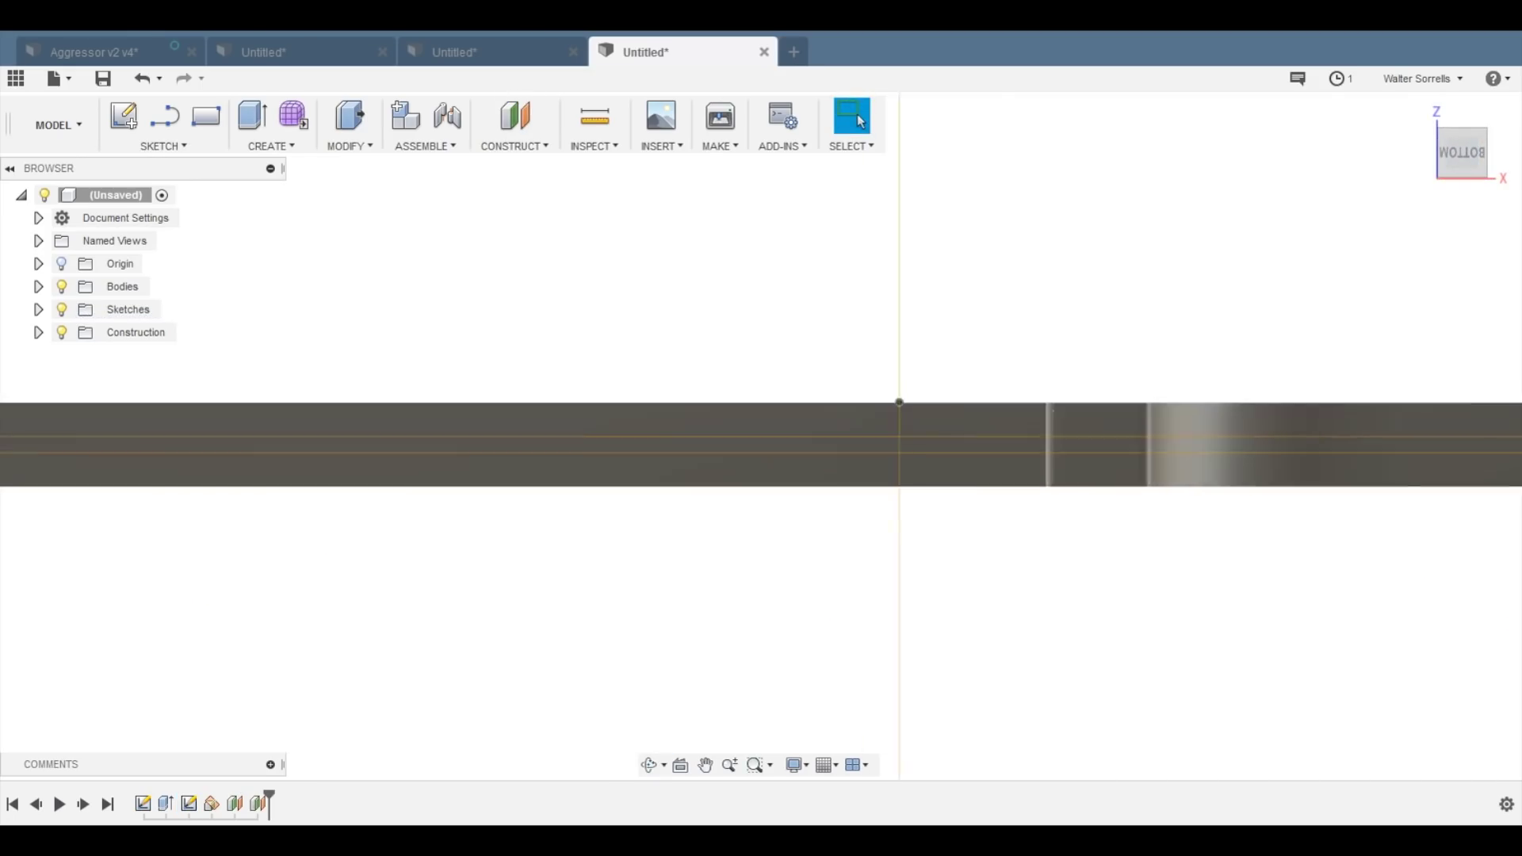
pyautogui.scroll(3, 754, 525)
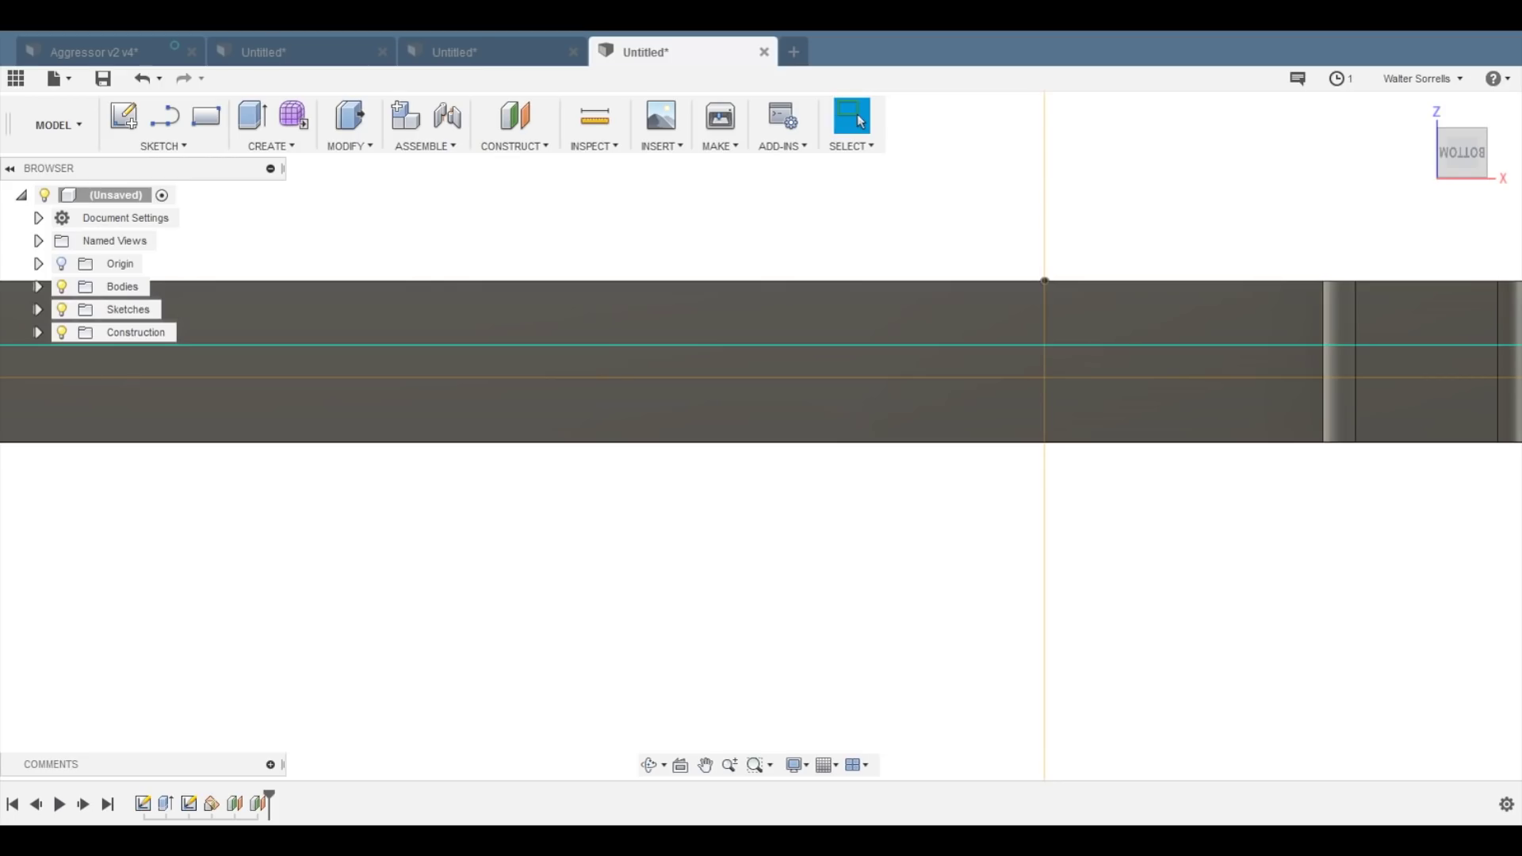
pyautogui.scroll(-6, 753, 591)
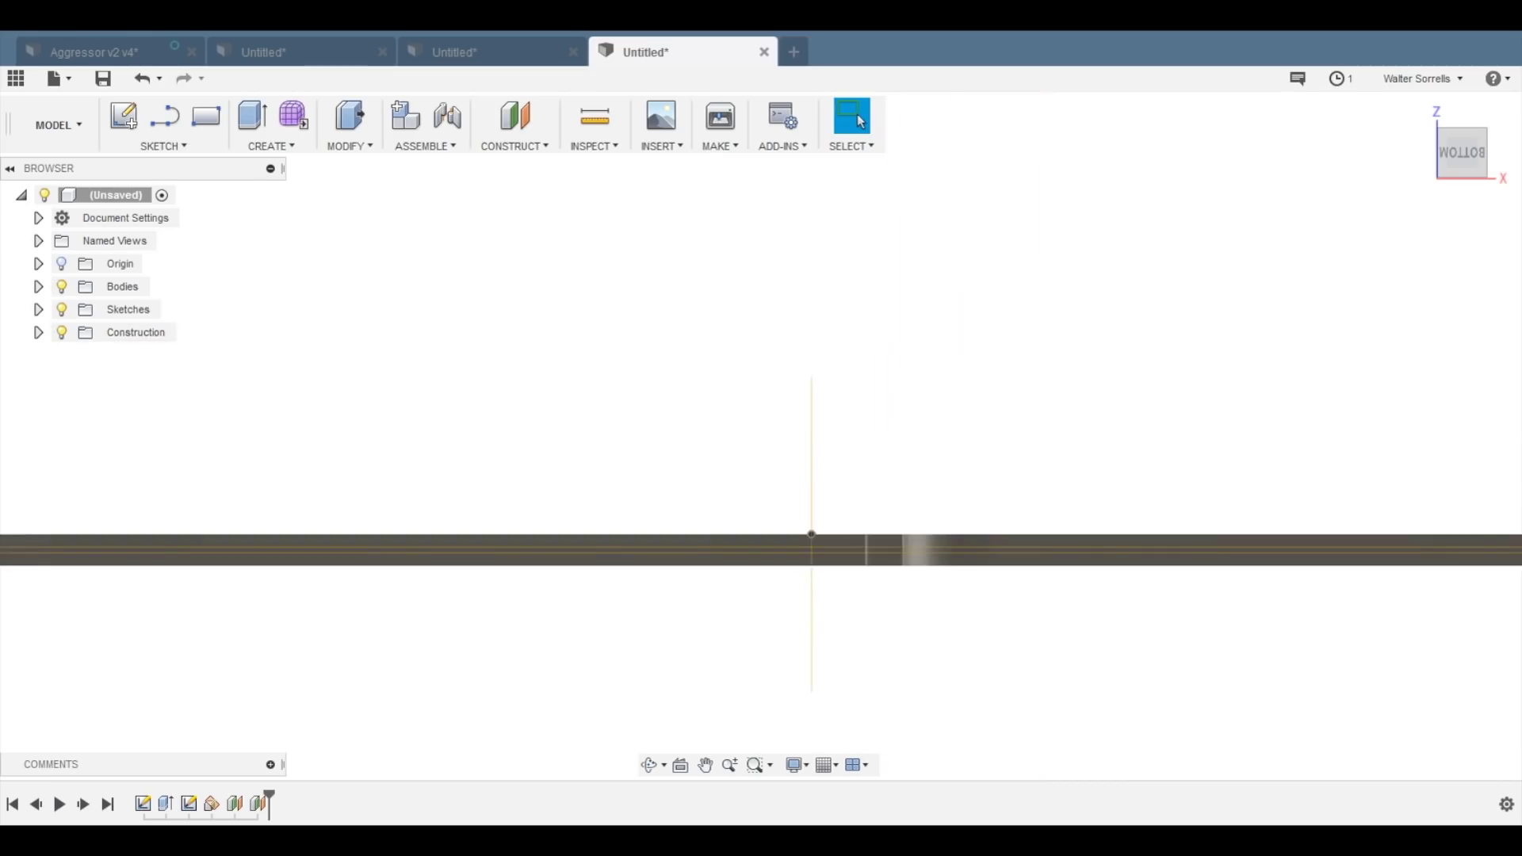
# - Split the knife body into blade and handle at the plane through the vertical construction line, toggling both bodies' visibility to check the split
pyautogui.keyDown('shift'); pyautogui.moveTo(664, 553); pyautogui.dragTo(706, 646, button='middle'); pyautogui.keyUp('shift')
pyautogui.click(350, 146)
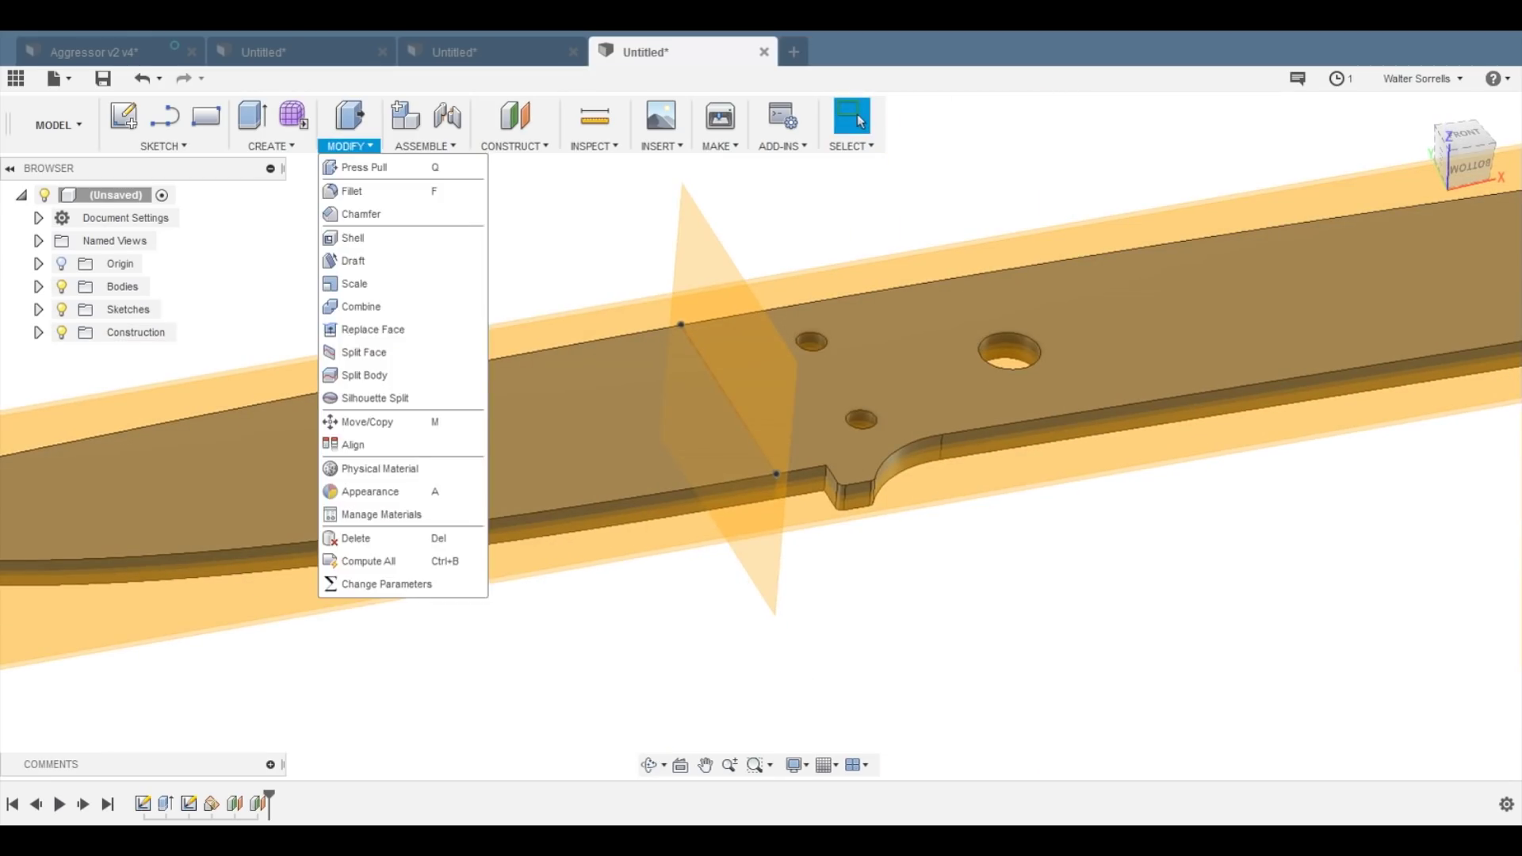
pyautogui.click(357, 374)
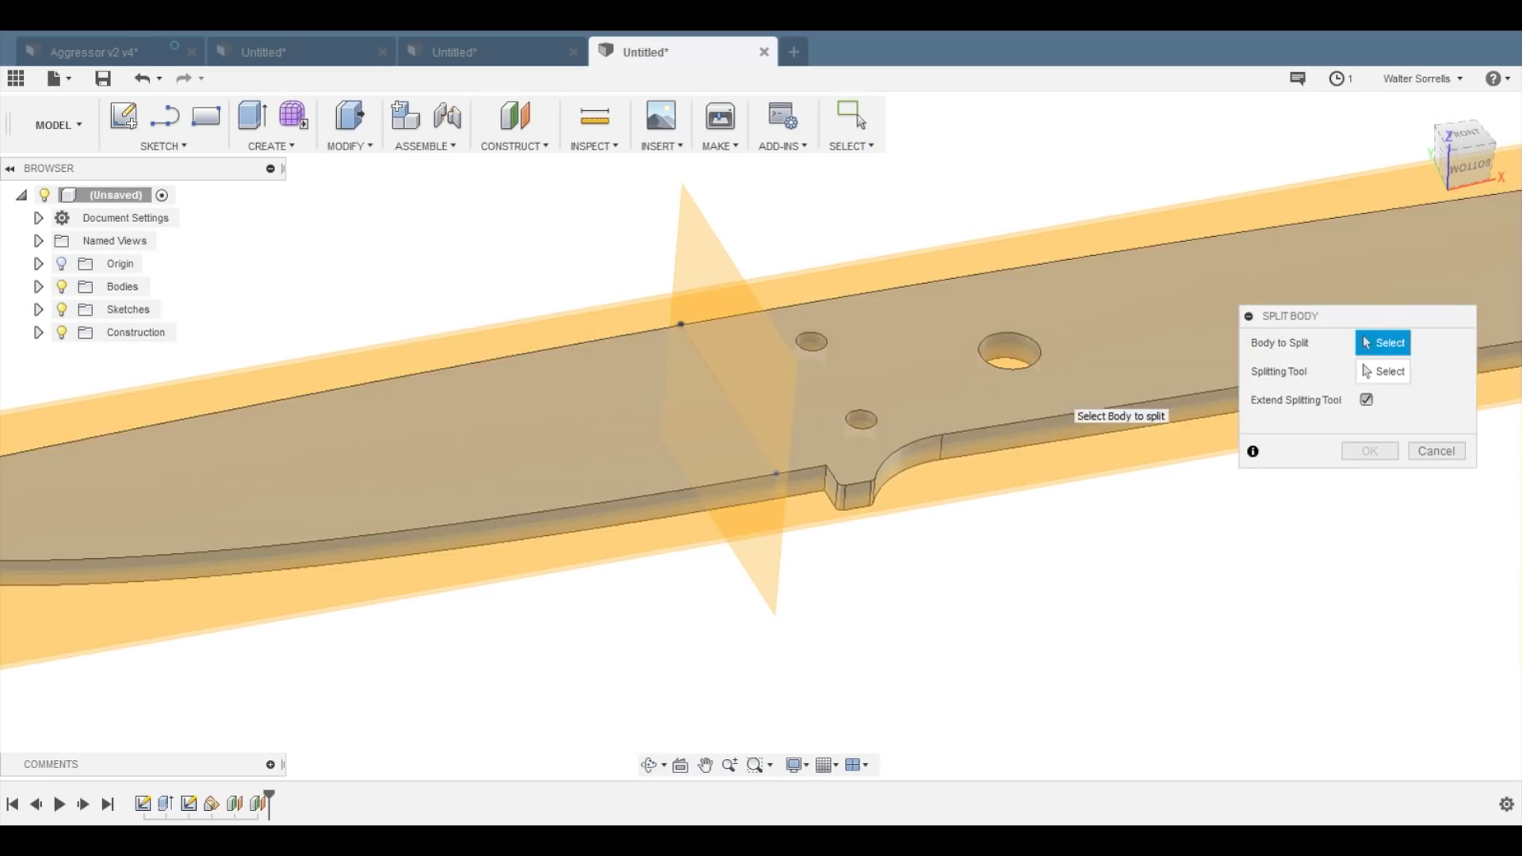
pyautogui.click(935, 373)
pyautogui.click(1383, 371)
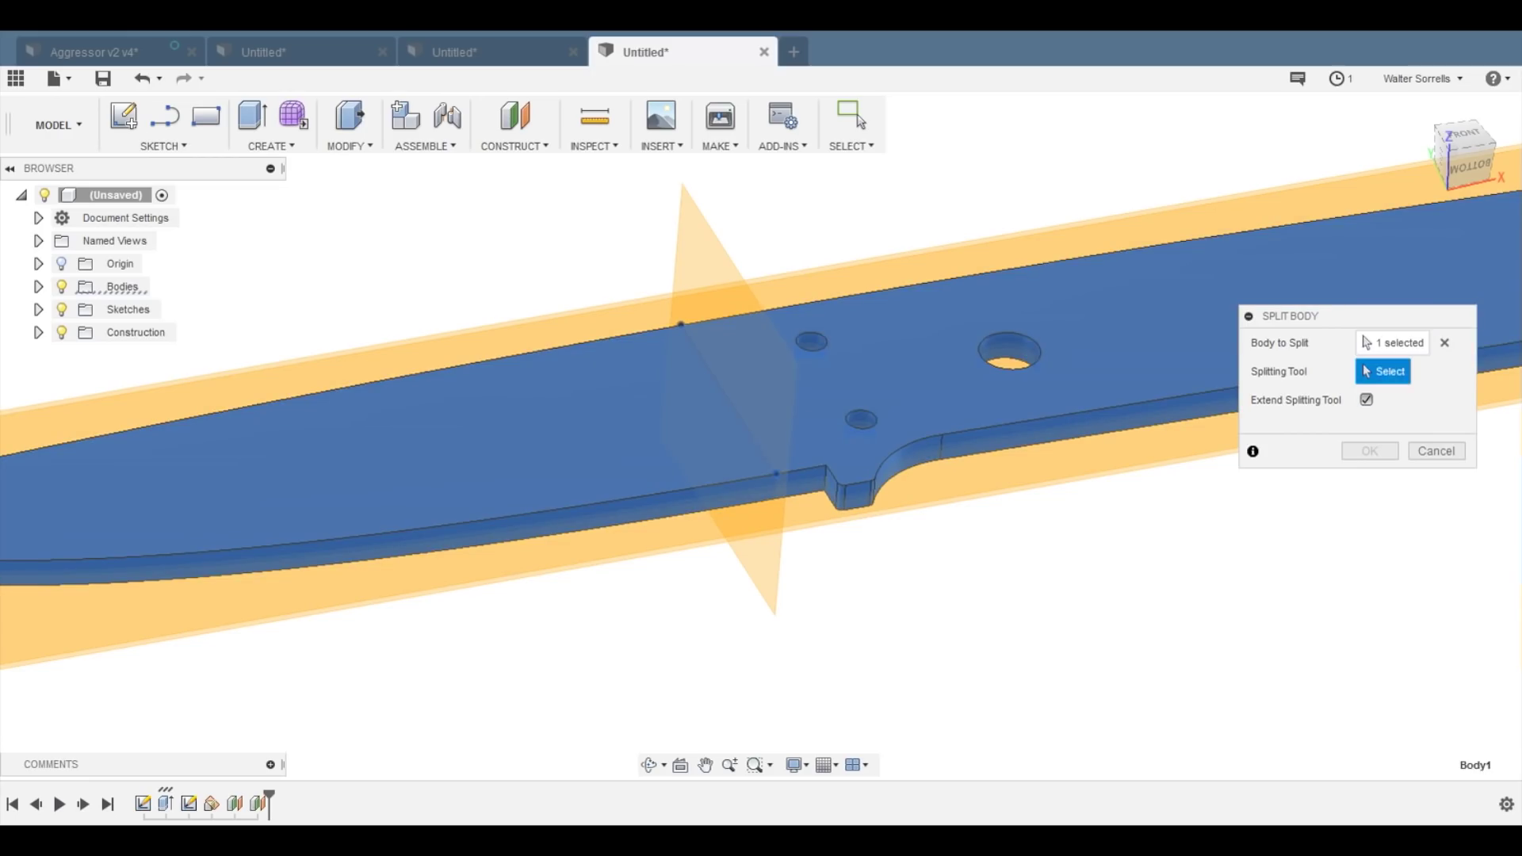
pyautogui.click(708, 265)
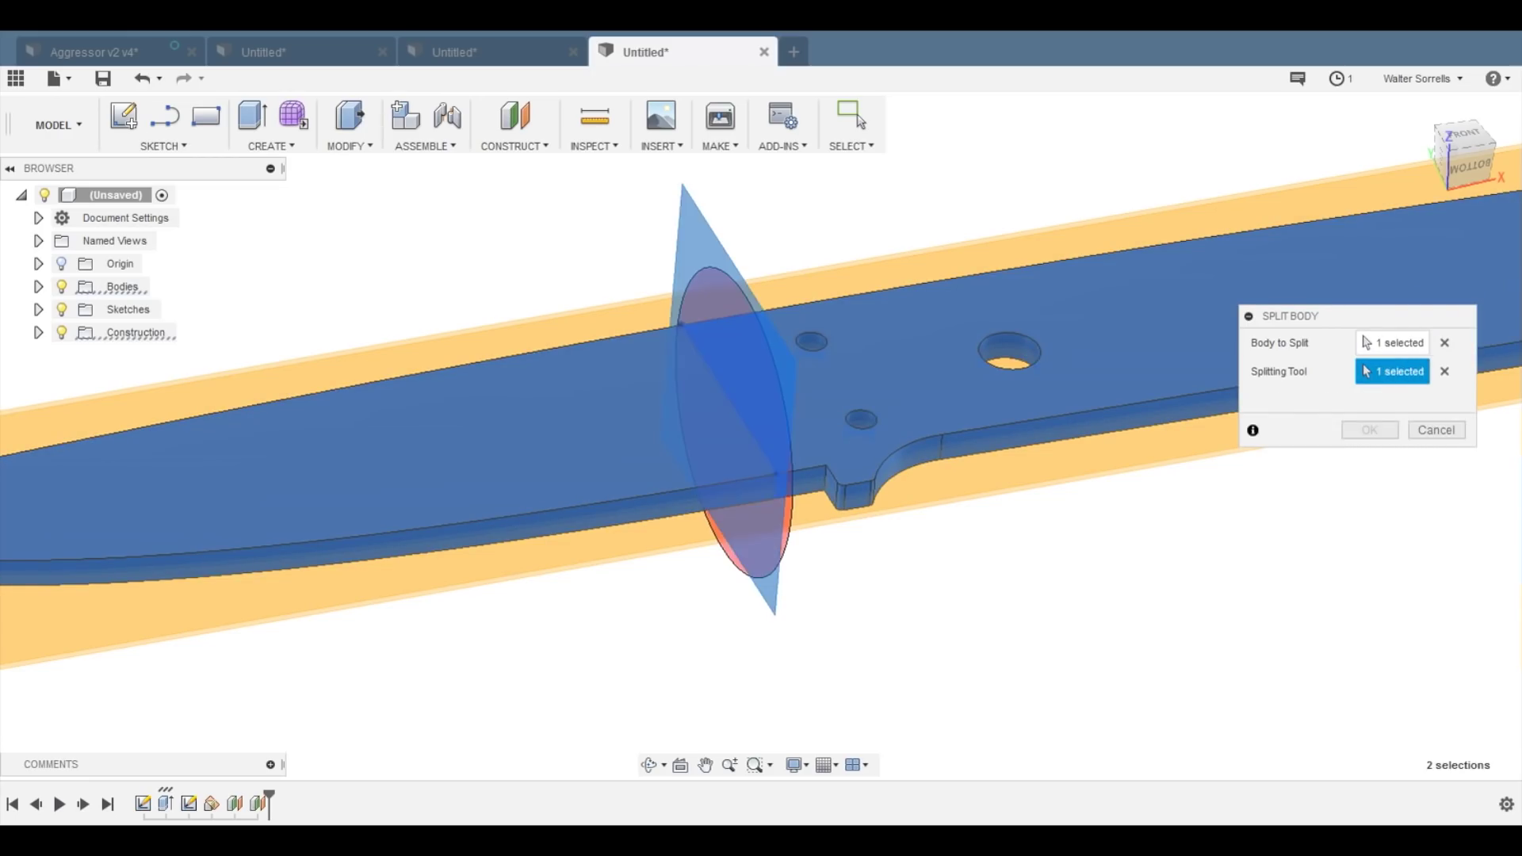
pyautogui.click(1370, 430)
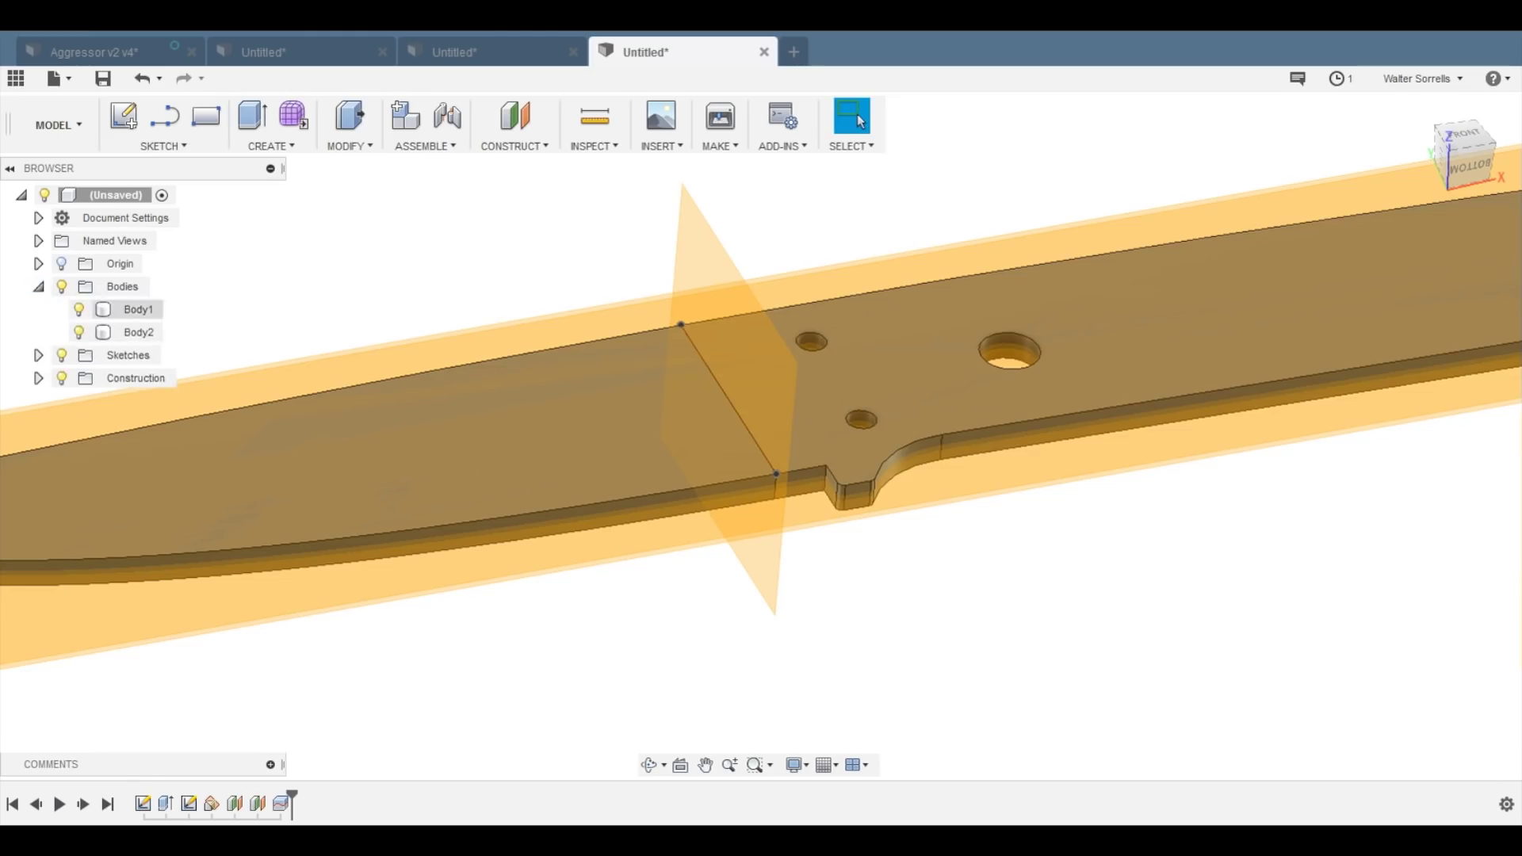
pyautogui.click(78, 310)
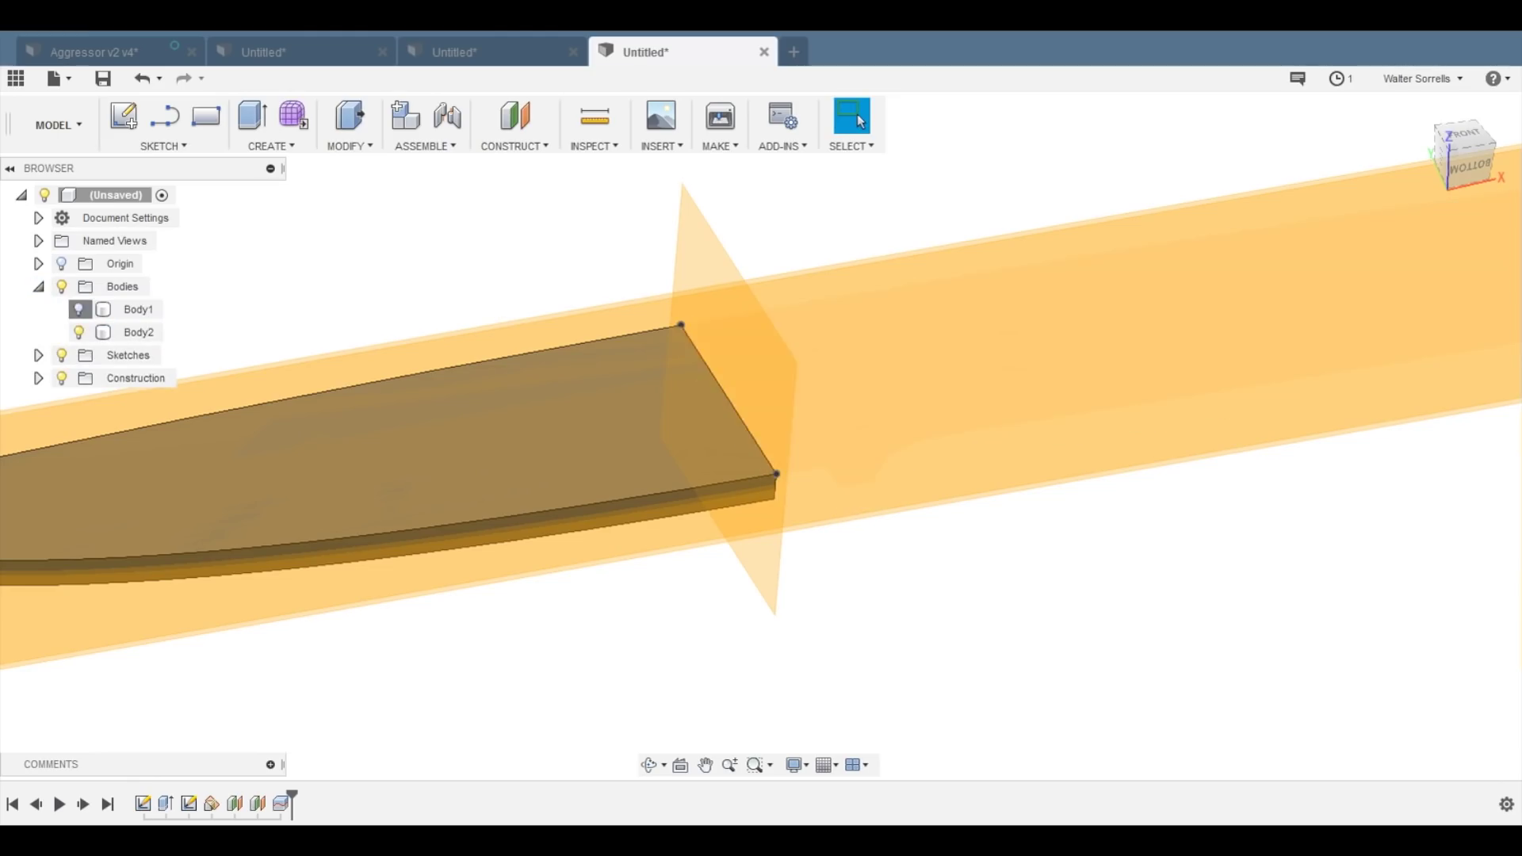
pyautogui.click(78, 310)
pyautogui.click(78, 333)
pyautogui.click(78, 332)
# - Split the blade body lengthwise with the first offset plane inside its thickness
pyautogui.scroll(-2, 610, 632)
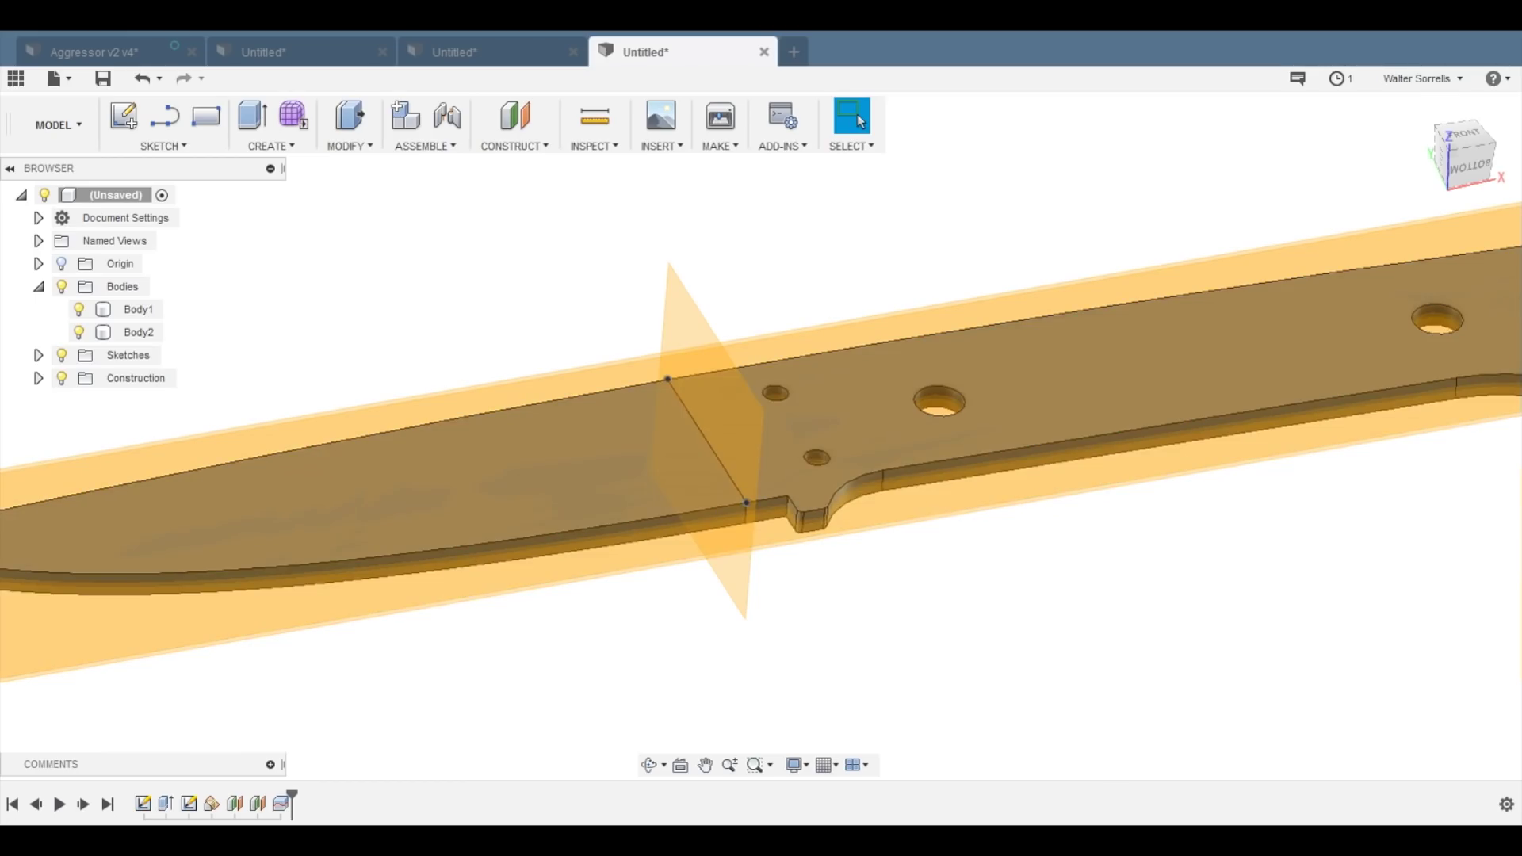
pyautogui.click(349, 146)
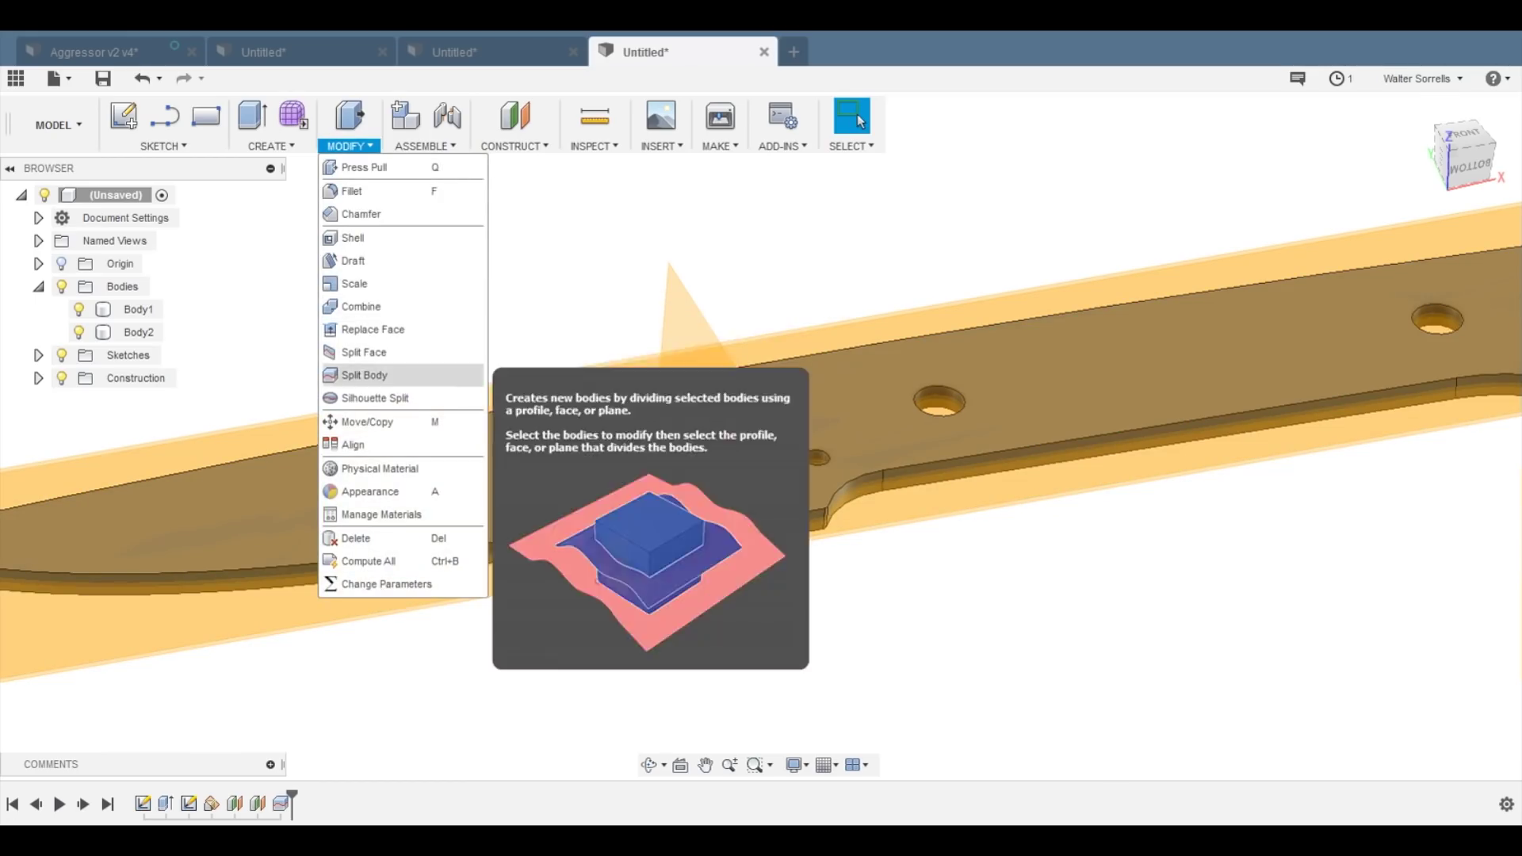
pyautogui.click(370, 374)
pyautogui.click(412, 482)
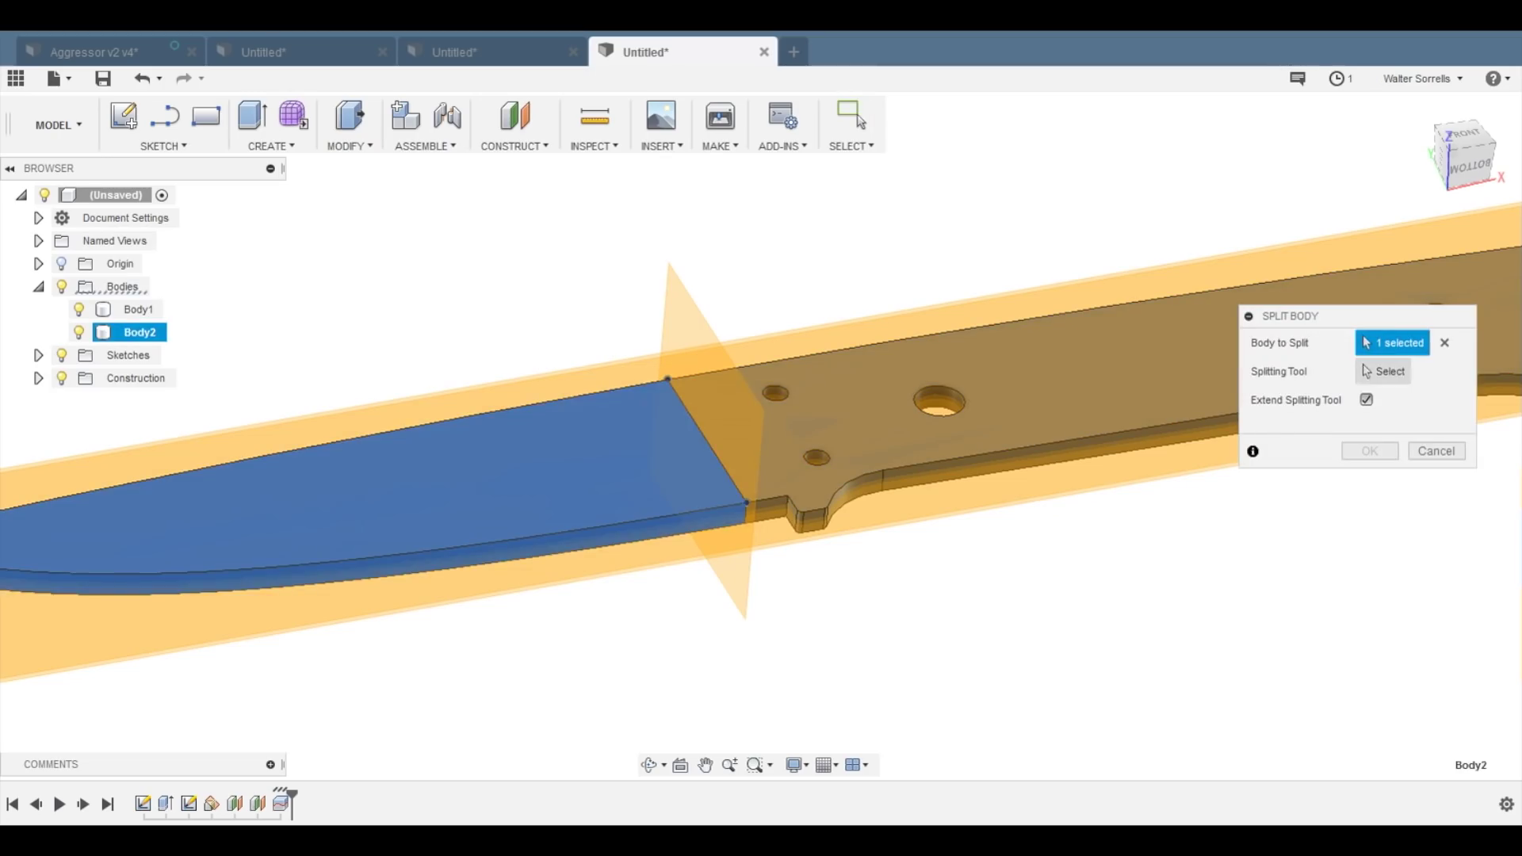
pyautogui.click(1030, 482)
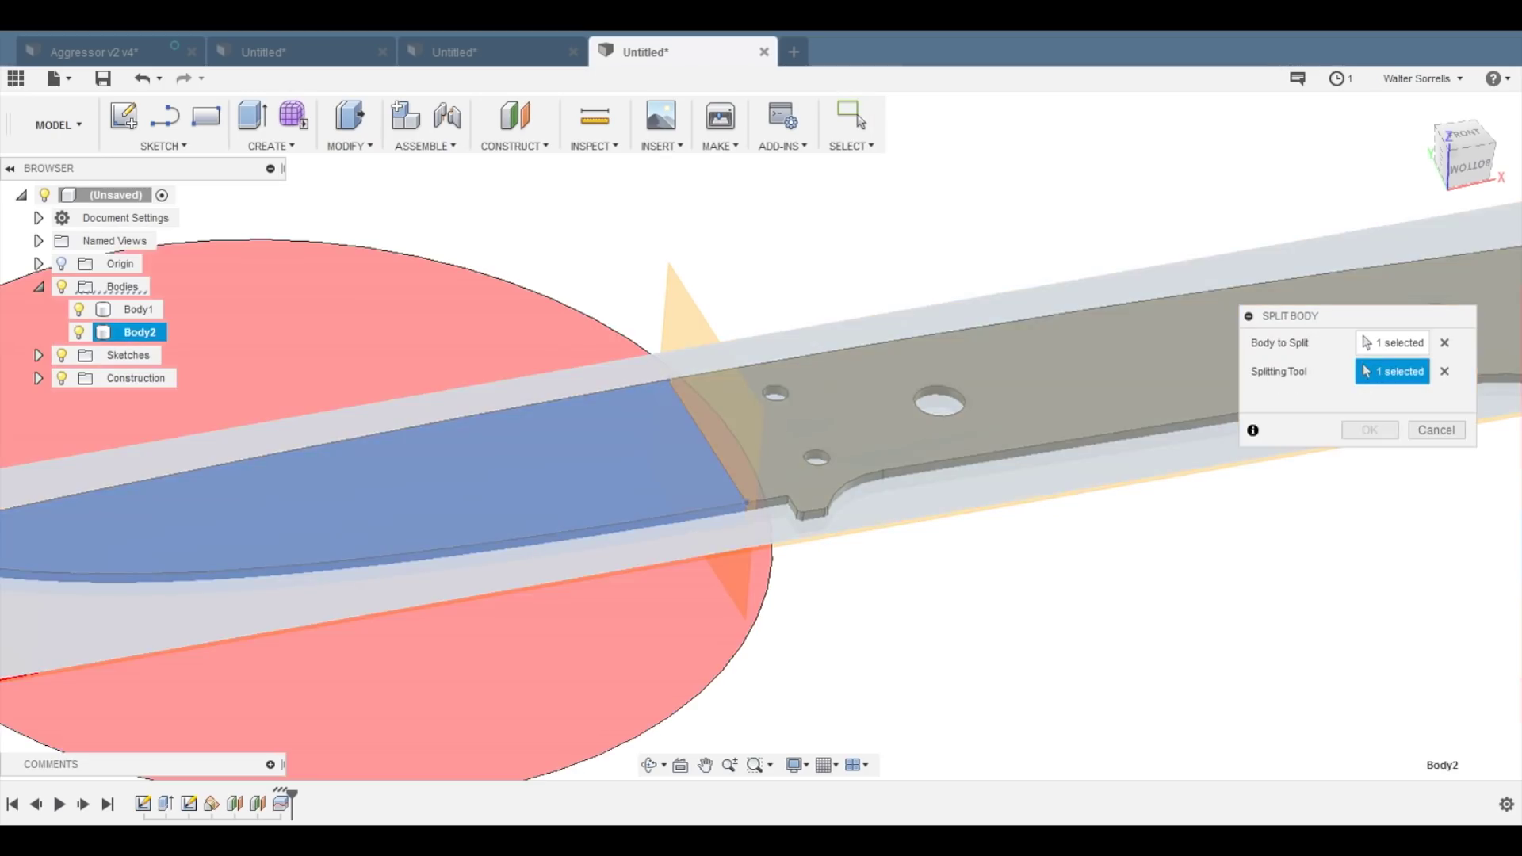
pyautogui.click(1370, 430)
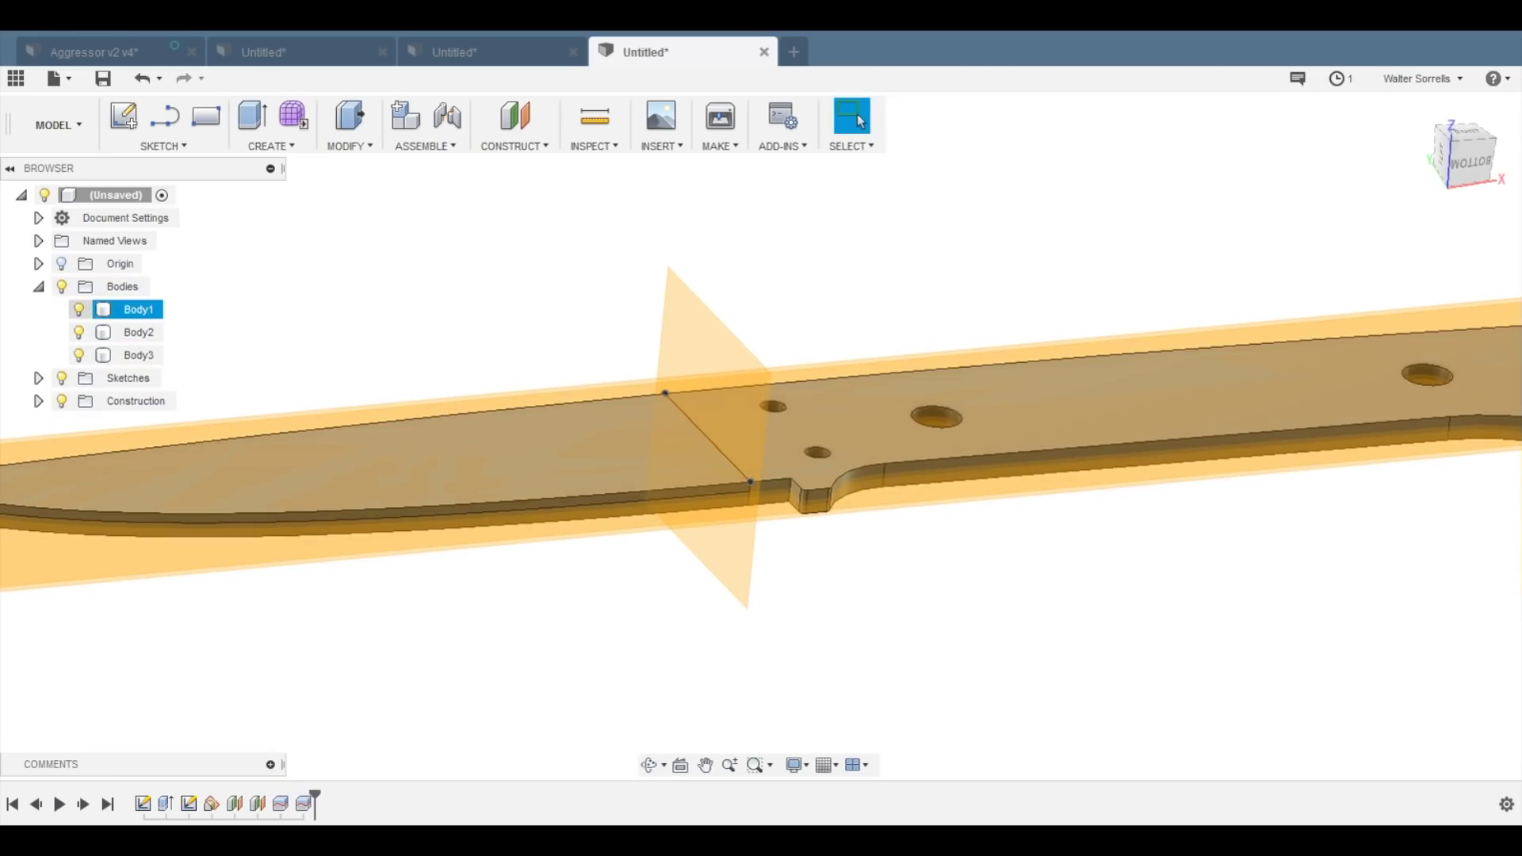
# - Hide the handle body and split the thicker remaining blade piece, Body2, with the second offset plane
pyautogui.click(79, 310)
pyautogui.keyDown('shift'); pyautogui.moveTo(816, 479); pyautogui.dragTo(823, 357, button='middle'); pyautogui.keyUp('shift')
pyautogui.click(350, 146)
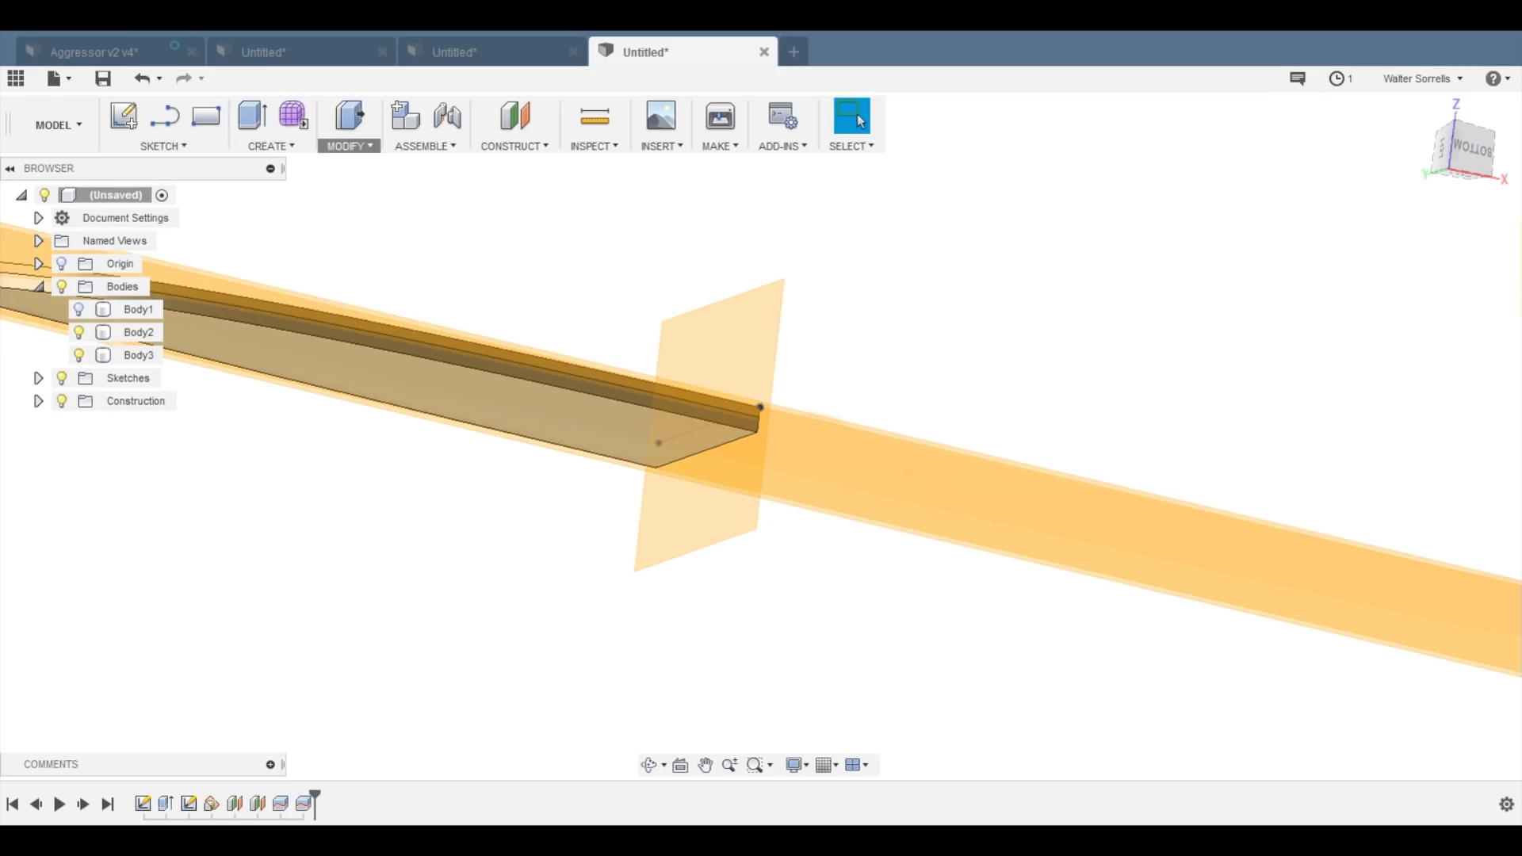
pyautogui.click(376, 374)
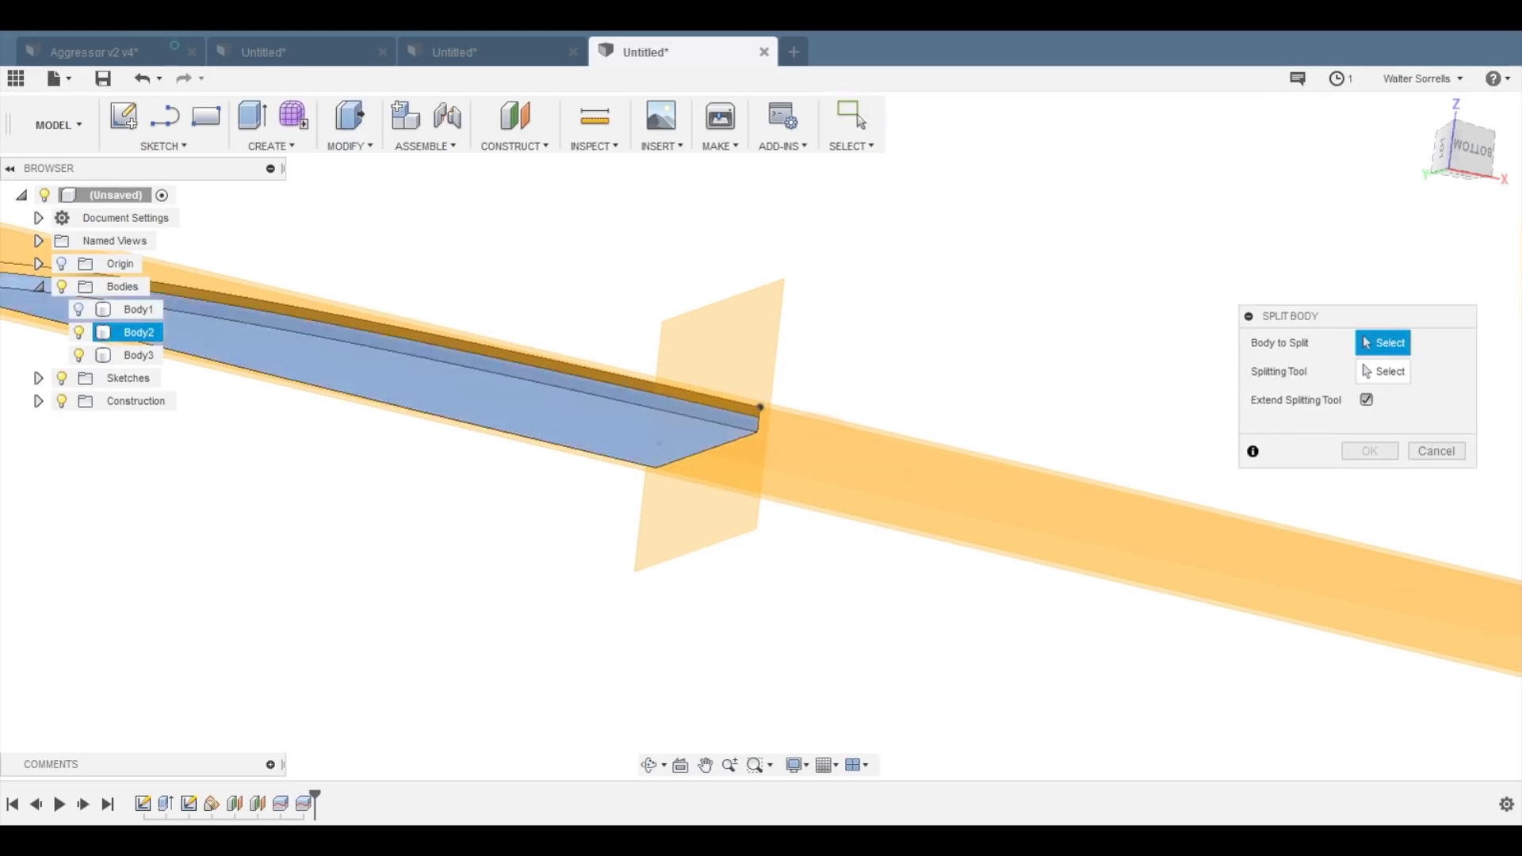
pyautogui.click(470, 396)
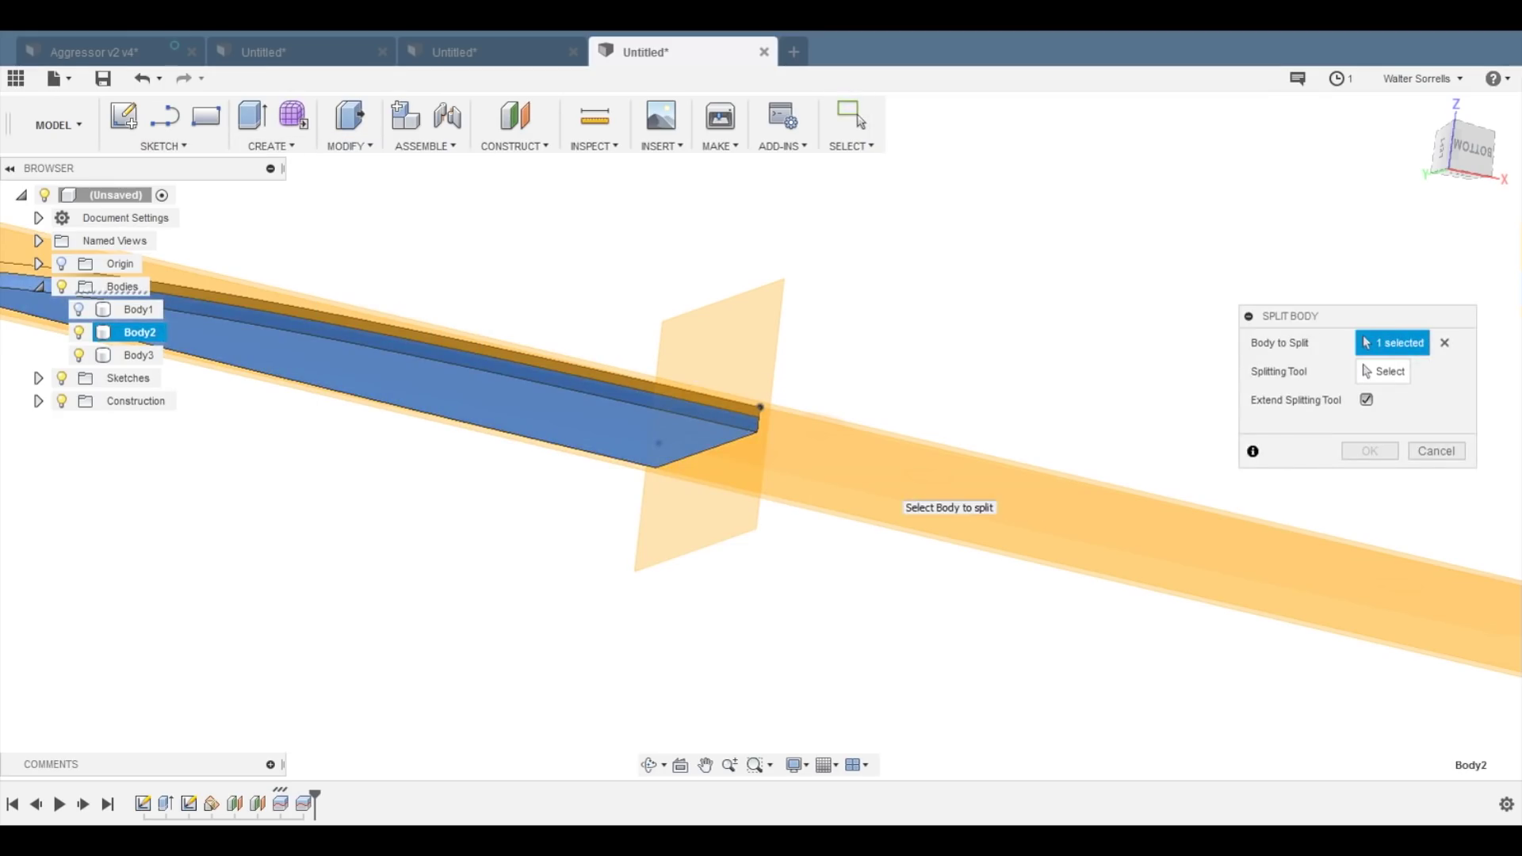
pyautogui.click(1383, 372)
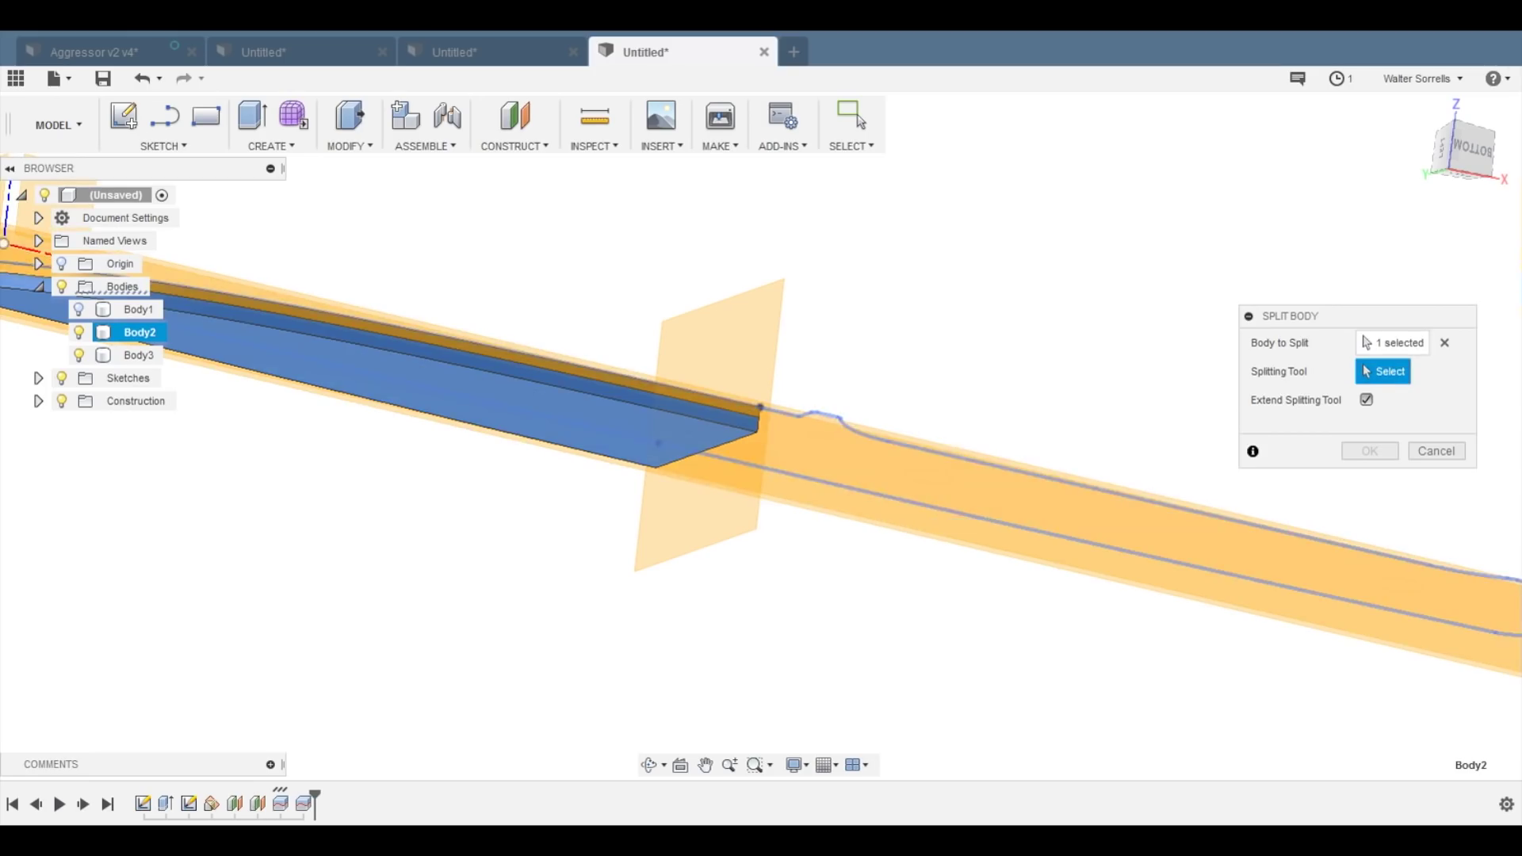
pyautogui.click(860, 511)
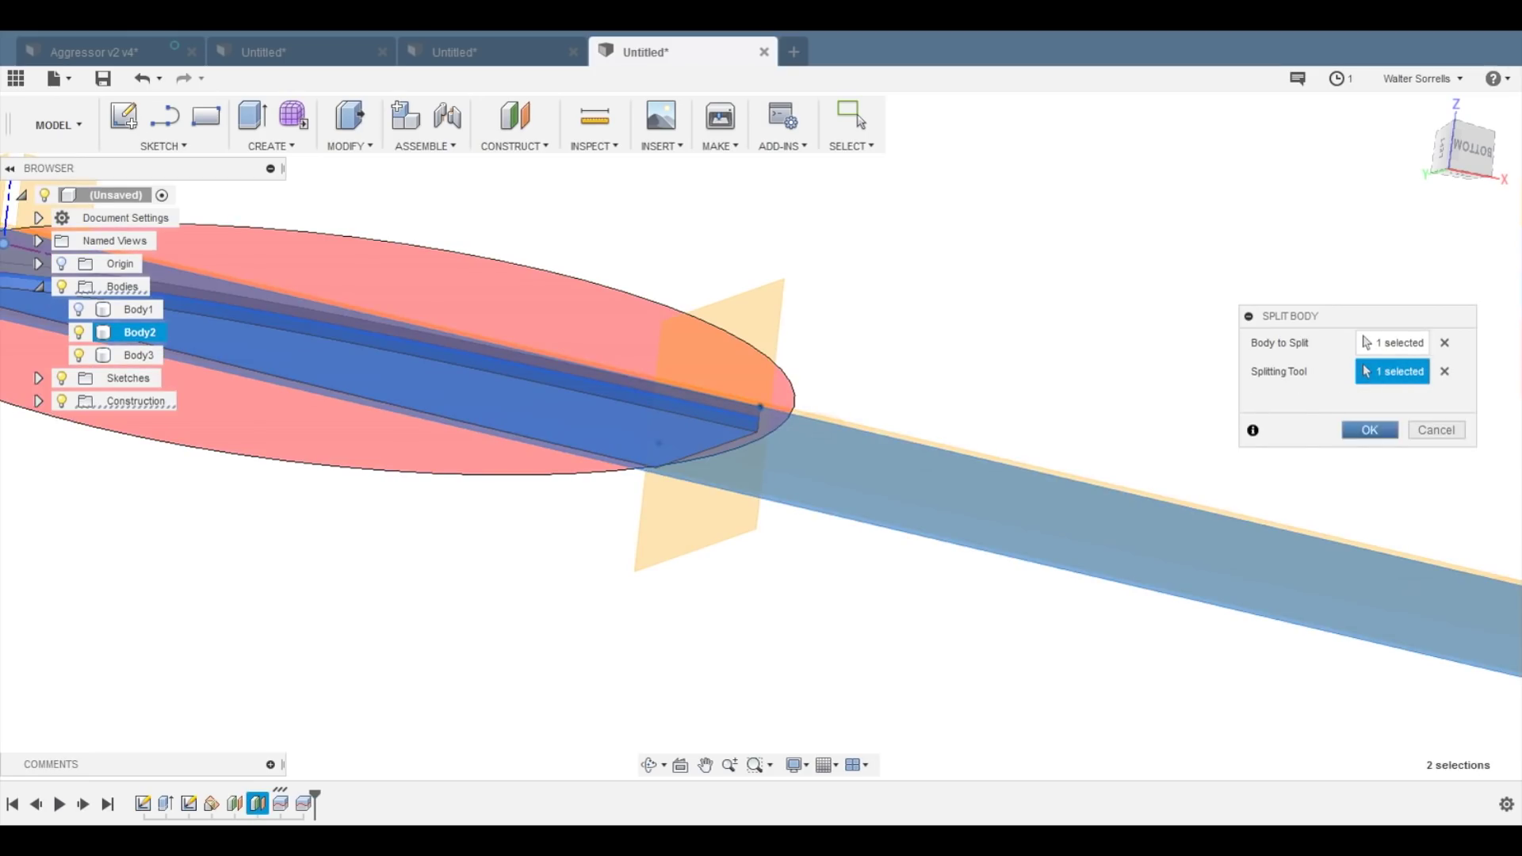
pyautogui.click(1370, 431)
# - Hide the construction planes and inspect the stacked blade layers from the bottom side
pyautogui.keyDown('shift'); pyautogui.moveTo(1370, 430); pyautogui.dragTo(1371, 484, button='middle'); pyautogui.keyUp('shift')
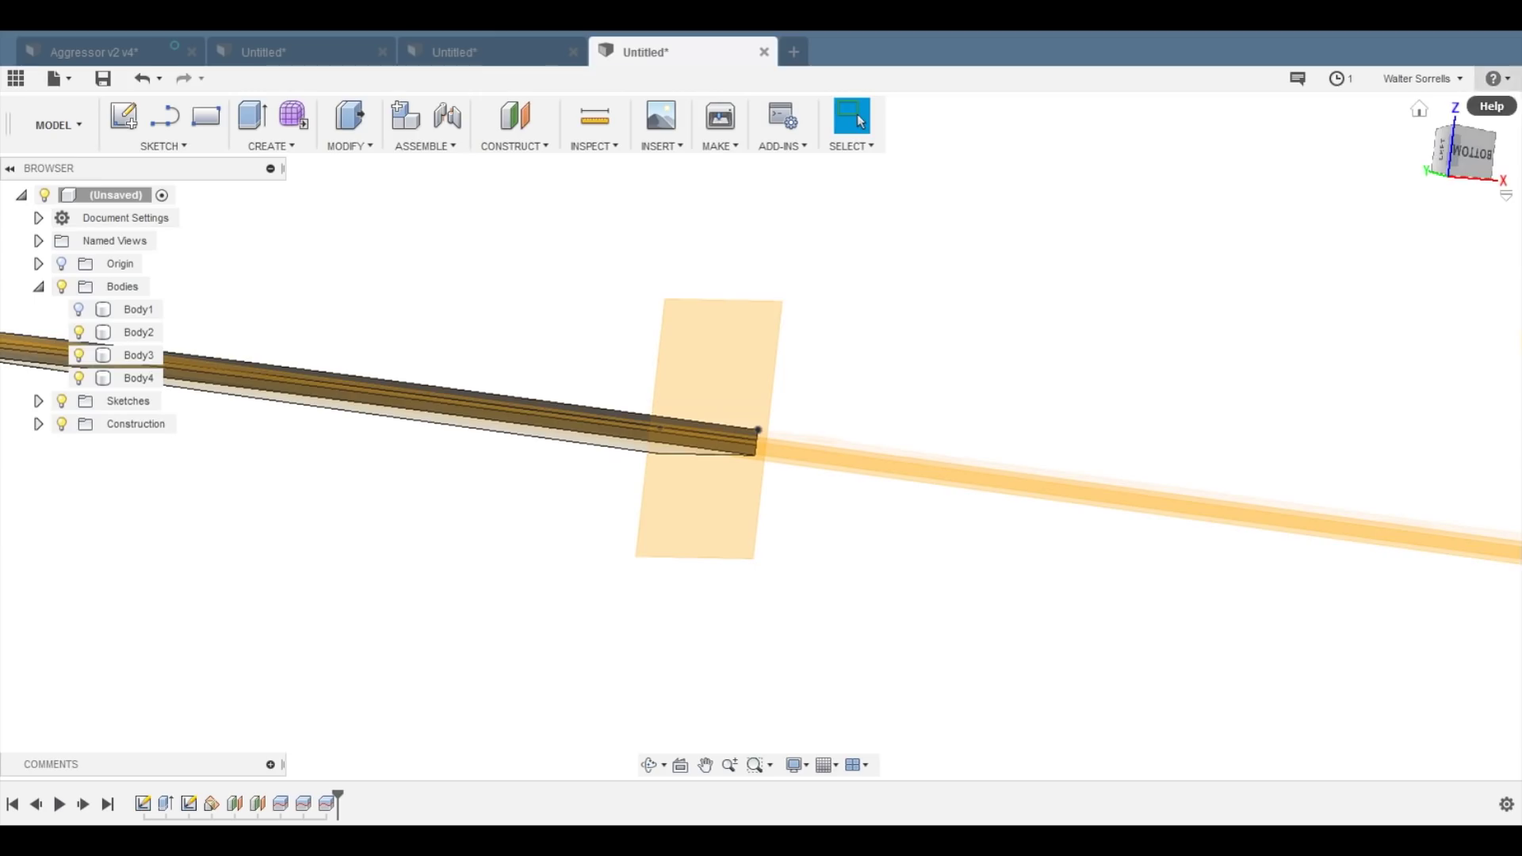
pyautogui.click(1473, 153)
pyautogui.scroll(3, 567, 447)
pyautogui.keyDown('shift'); pyautogui.moveTo(568, 448); pyautogui.dragTo(638, 533, button='middle'); pyautogui.keyUp('shift')
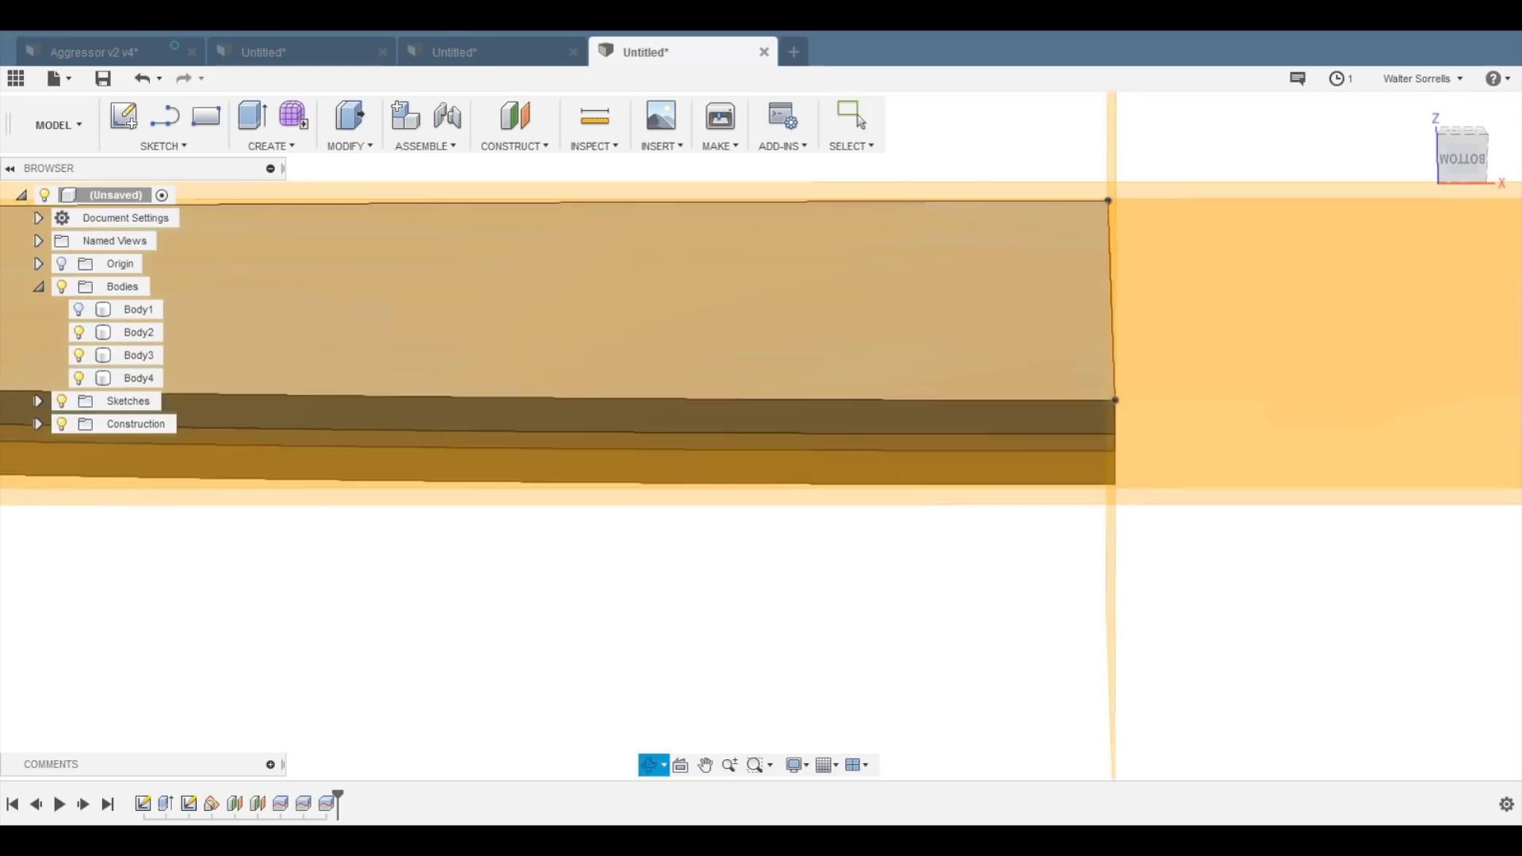
pyautogui.scroll(-4, 638, 533)
# - Toggle the visibility of the three blade layers to identify each one, leaving only Body3 shown
pyautogui.click(139, 332)
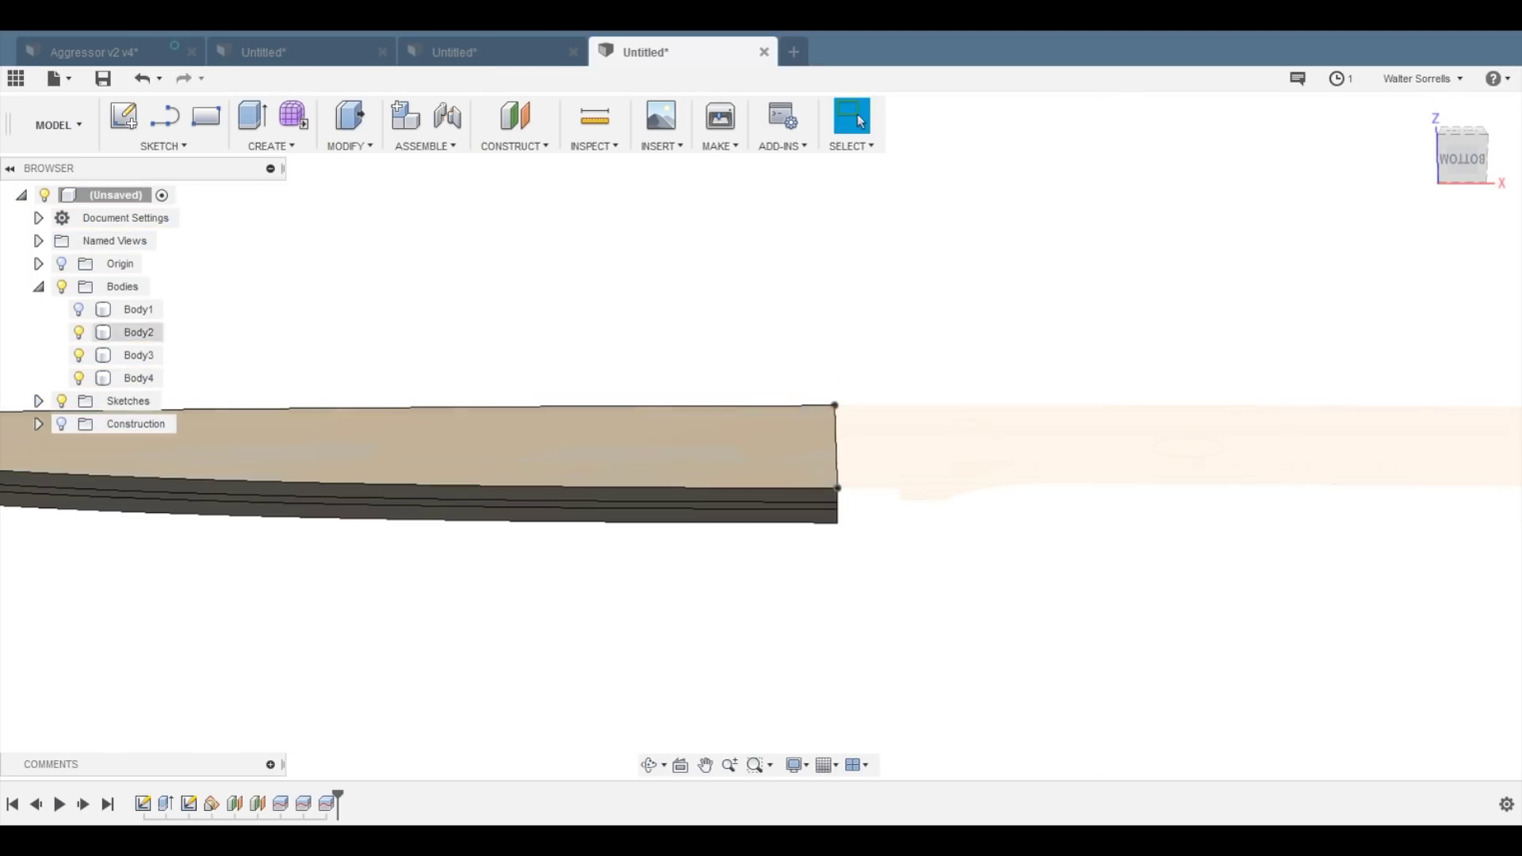
pyautogui.click(78, 332)
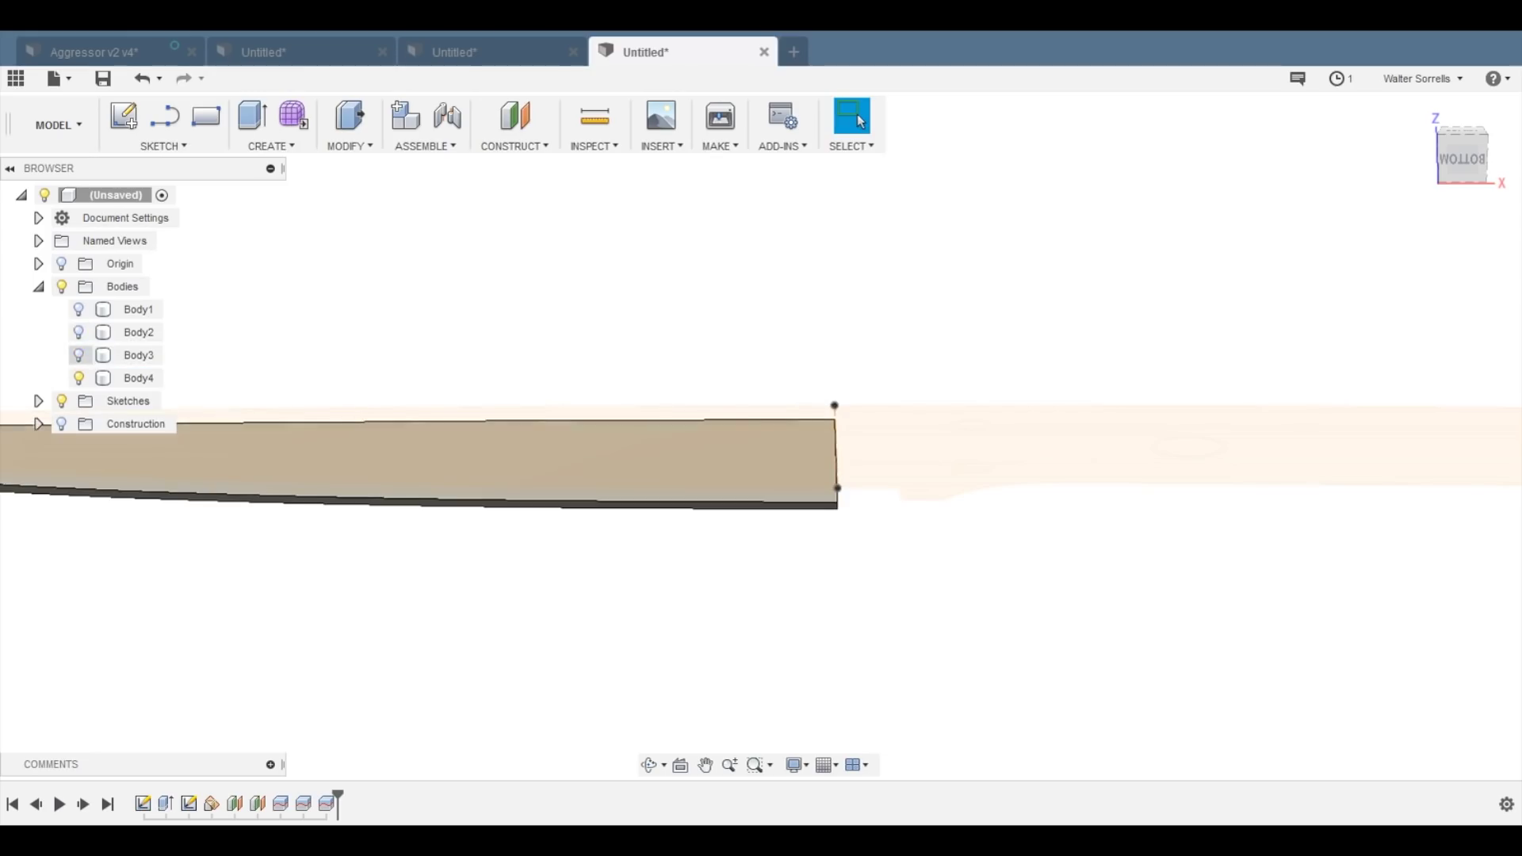
pyautogui.click(78, 355)
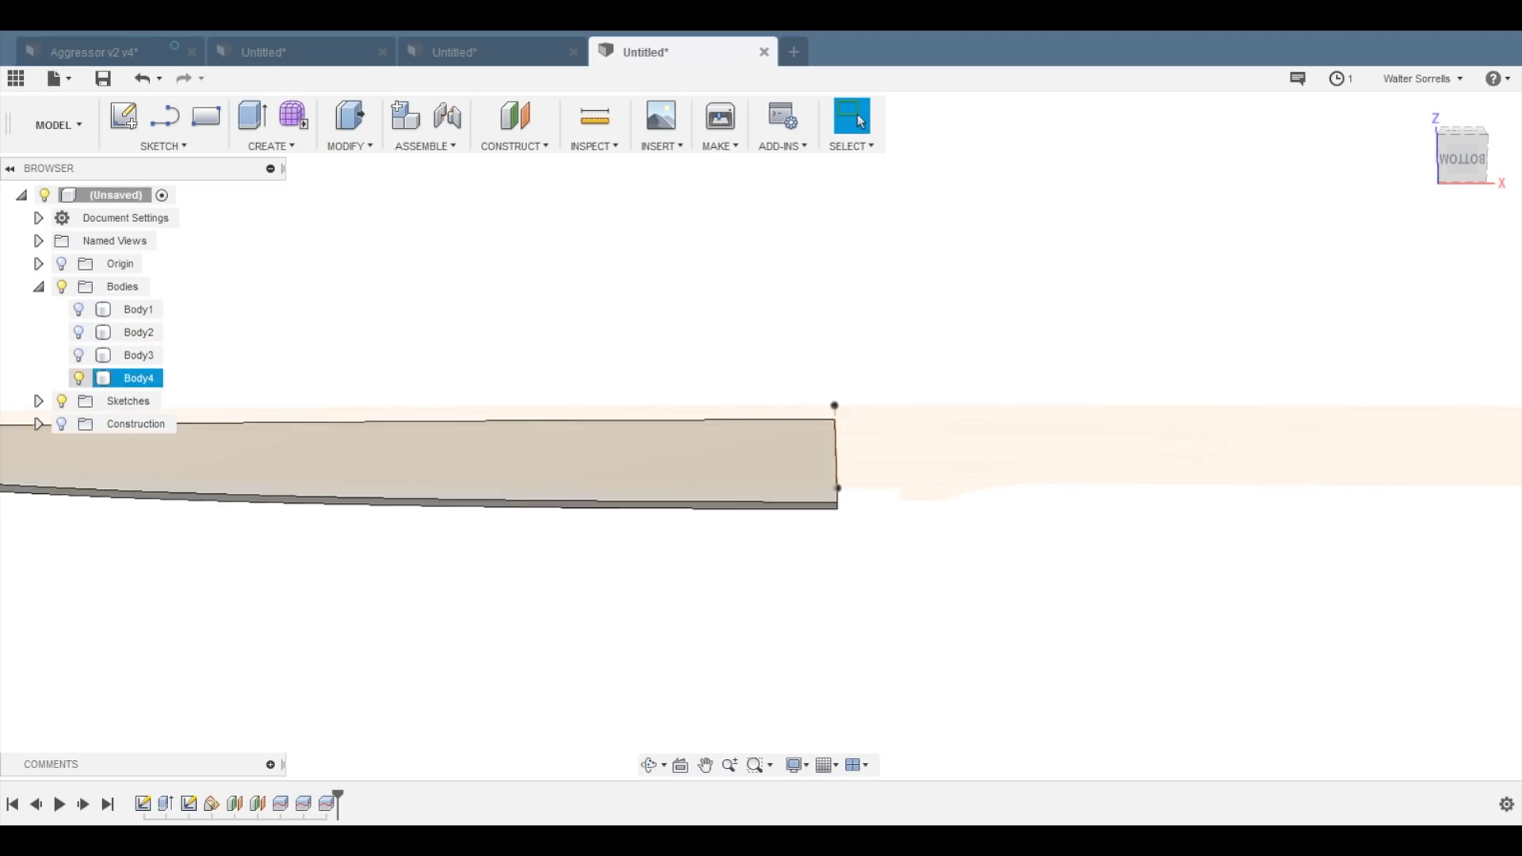
pyautogui.click(79, 378)
pyautogui.click(79, 355)
pyautogui.click(78, 333)
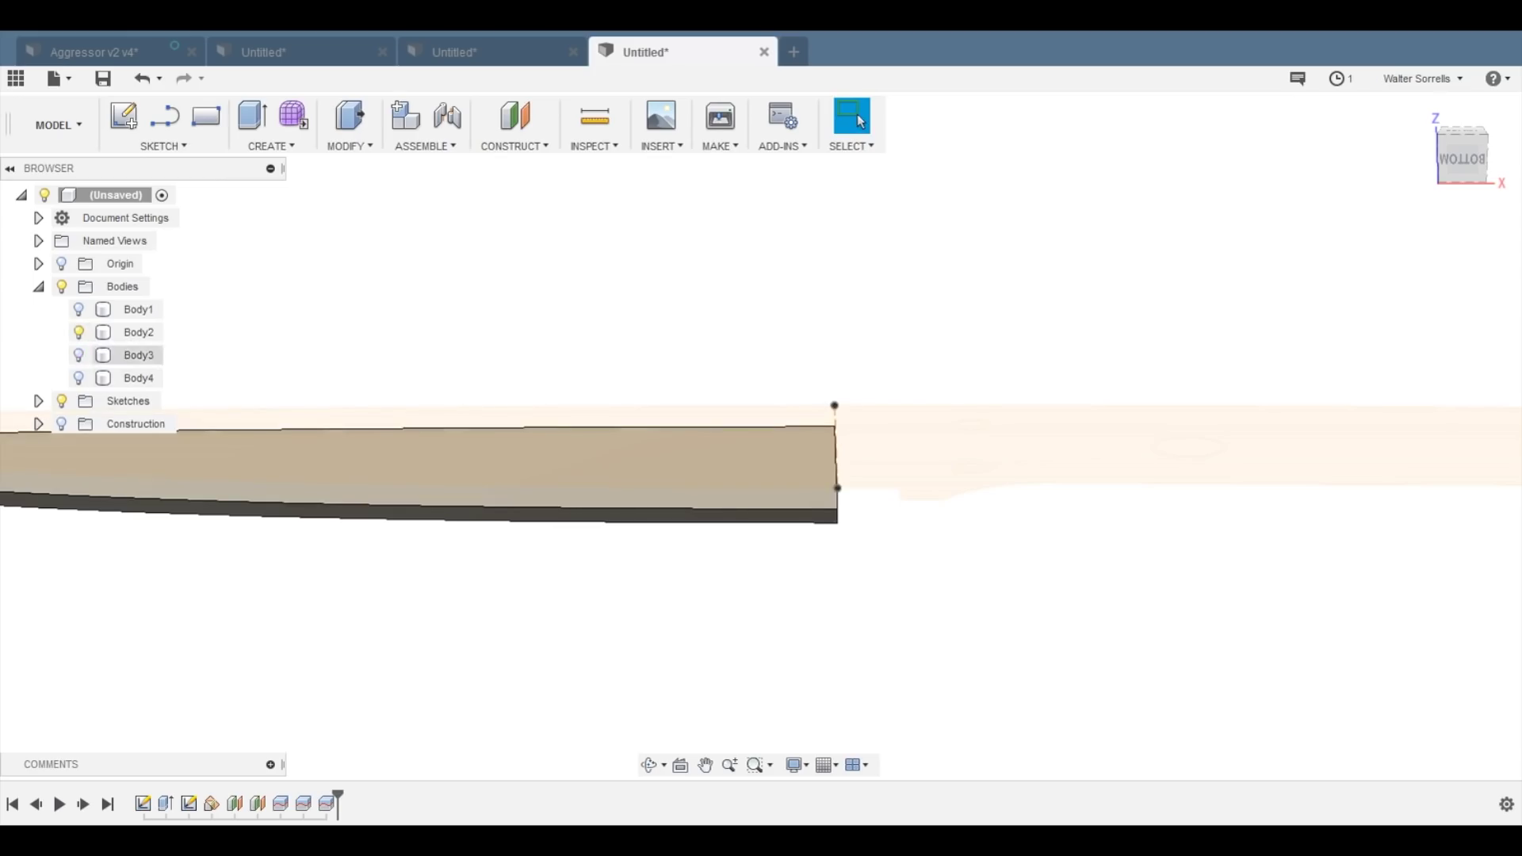
pyautogui.click(103, 355)
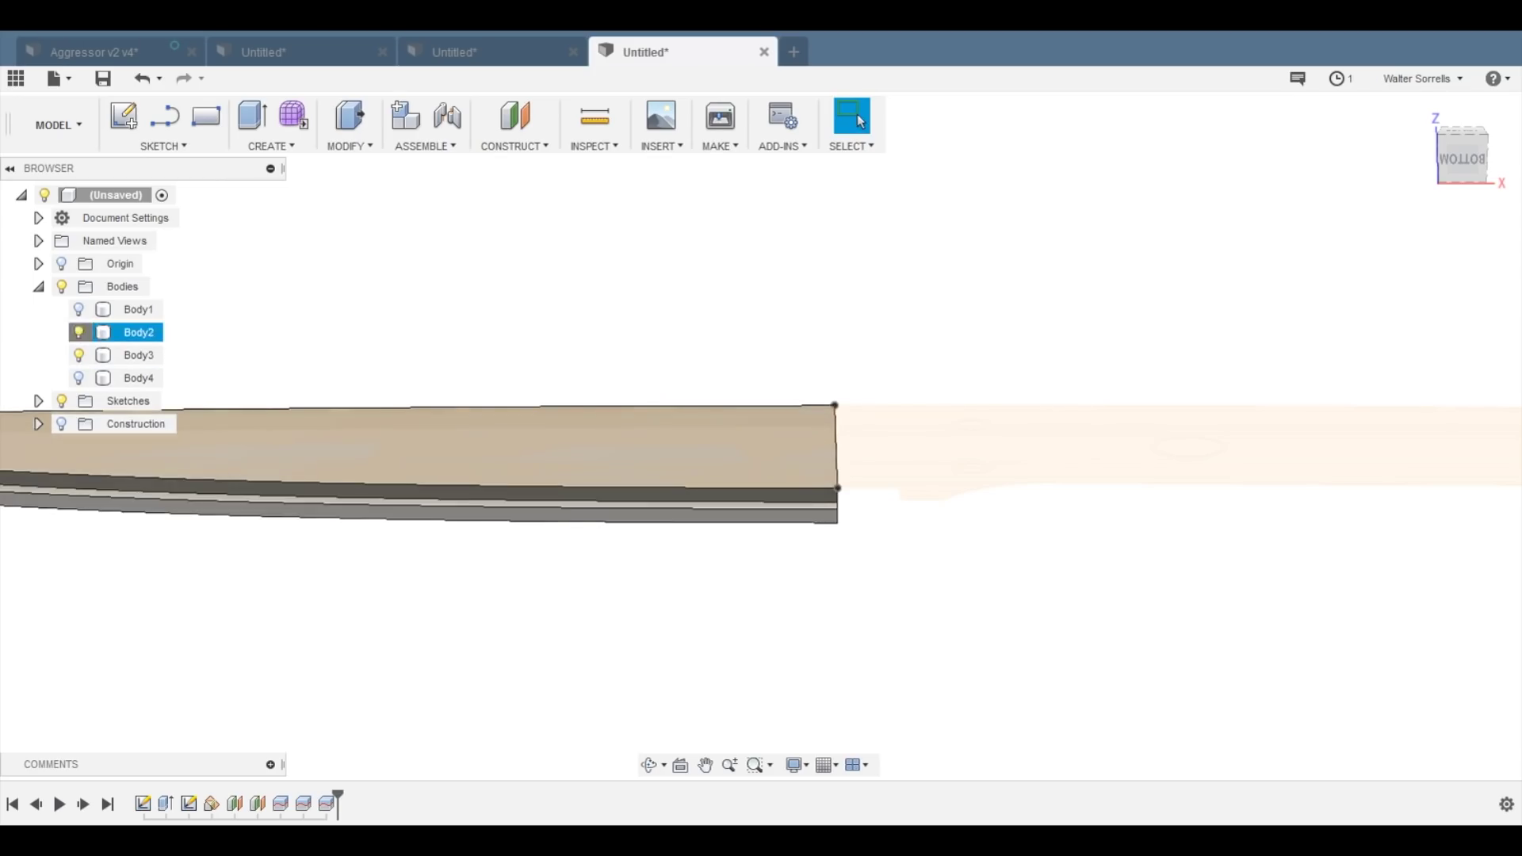
pyautogui.click(78, 332)
# - Start a Draft on Body3 with its flat inner face as the plane and its curved cutting-edge side as the drafted face
pyautogui.keyDown('shift'); pyautogui.moveTo(749, 420); pyautogui.dragTo(739, 489, button='middle'); pyautogui.keyUp('shift')
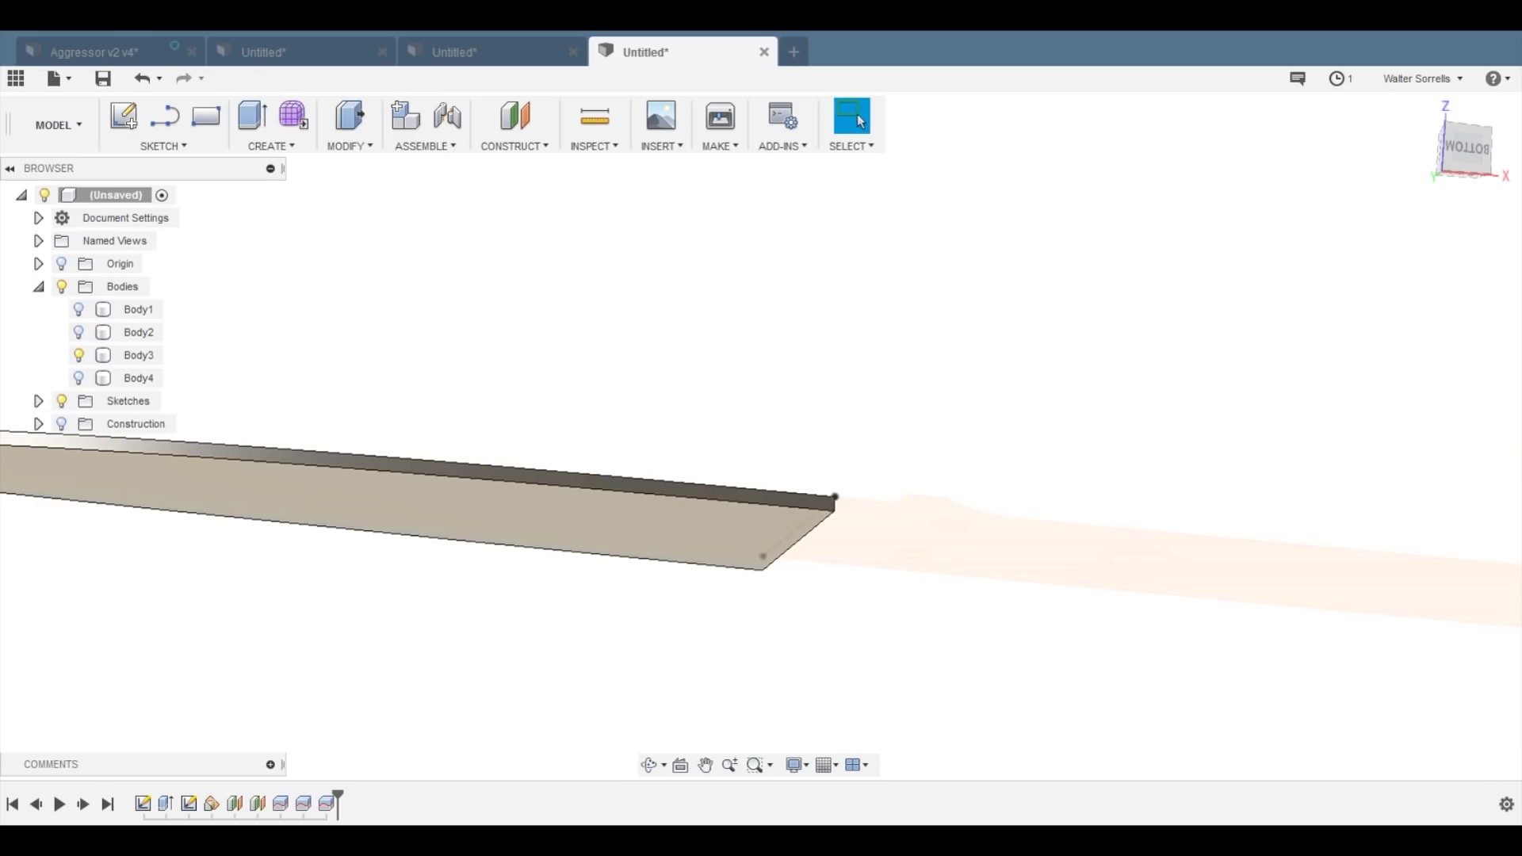
pyautogui.scroll(-2, 449, 312)
pyautogui.click(349, 145)
pyautogui.click(353, 260)
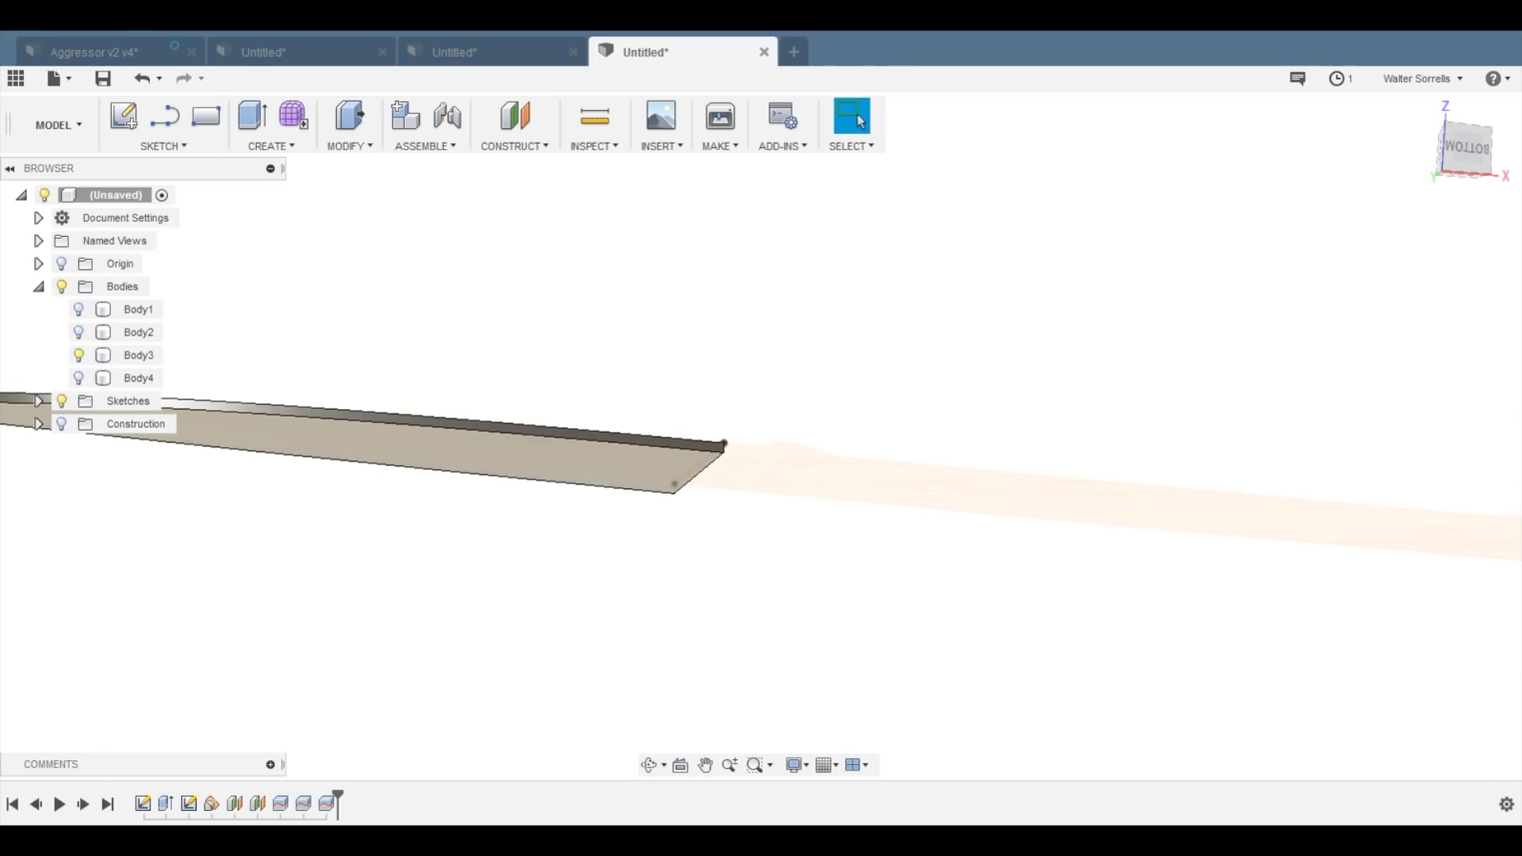
pyautogui.click(485, 450)
pyautogui.scroll(3, 506, 433)
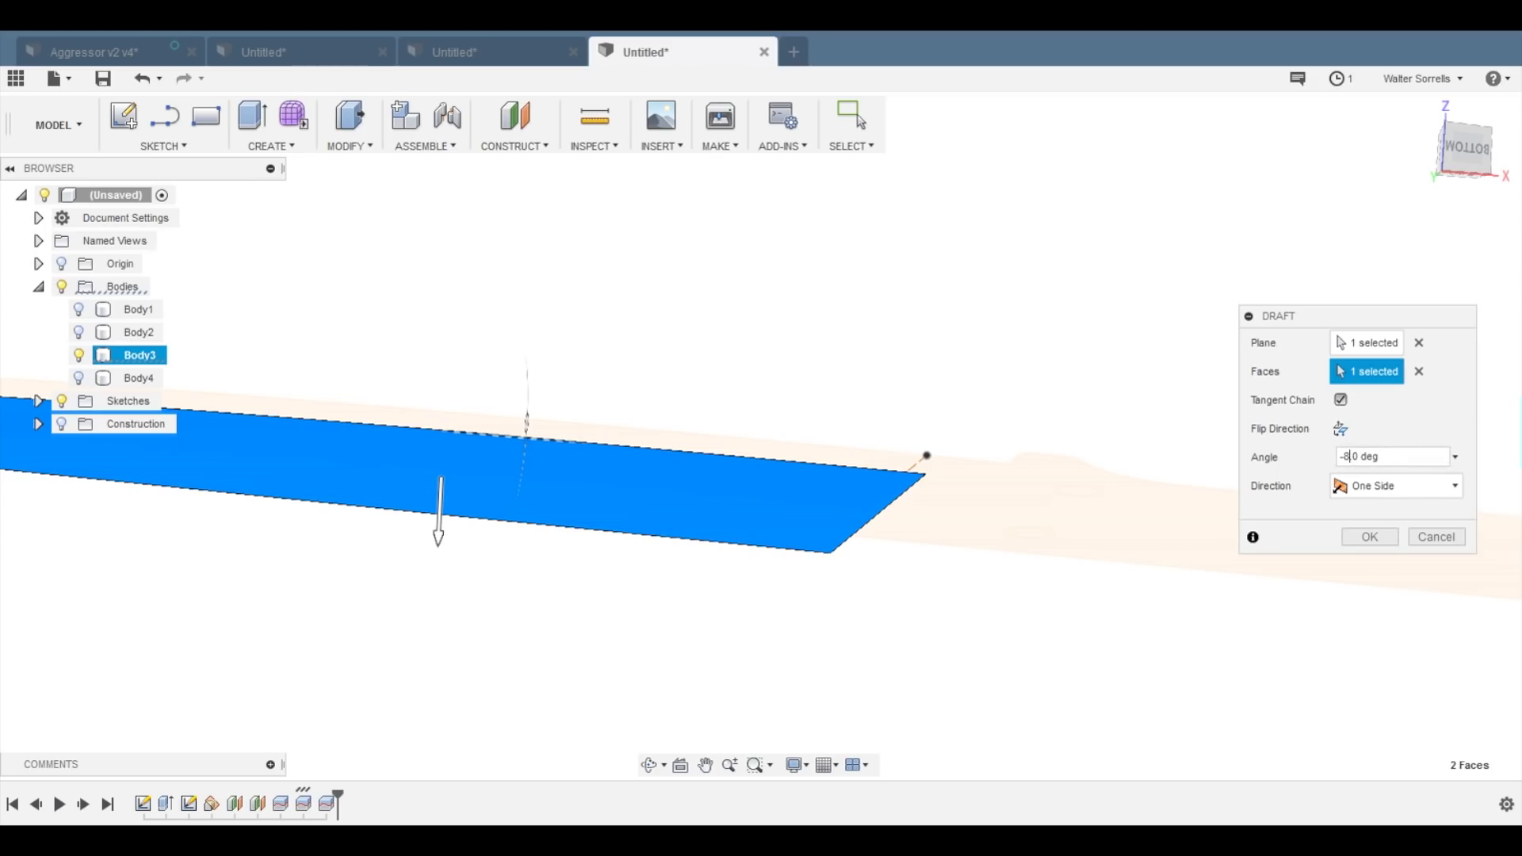
pyautogui.keyDown('shift'); pyautogui.moveTo(504, 526); pyautogui.dragTo(470, 692, button='middle'); pyautogui.keyUp('shift')
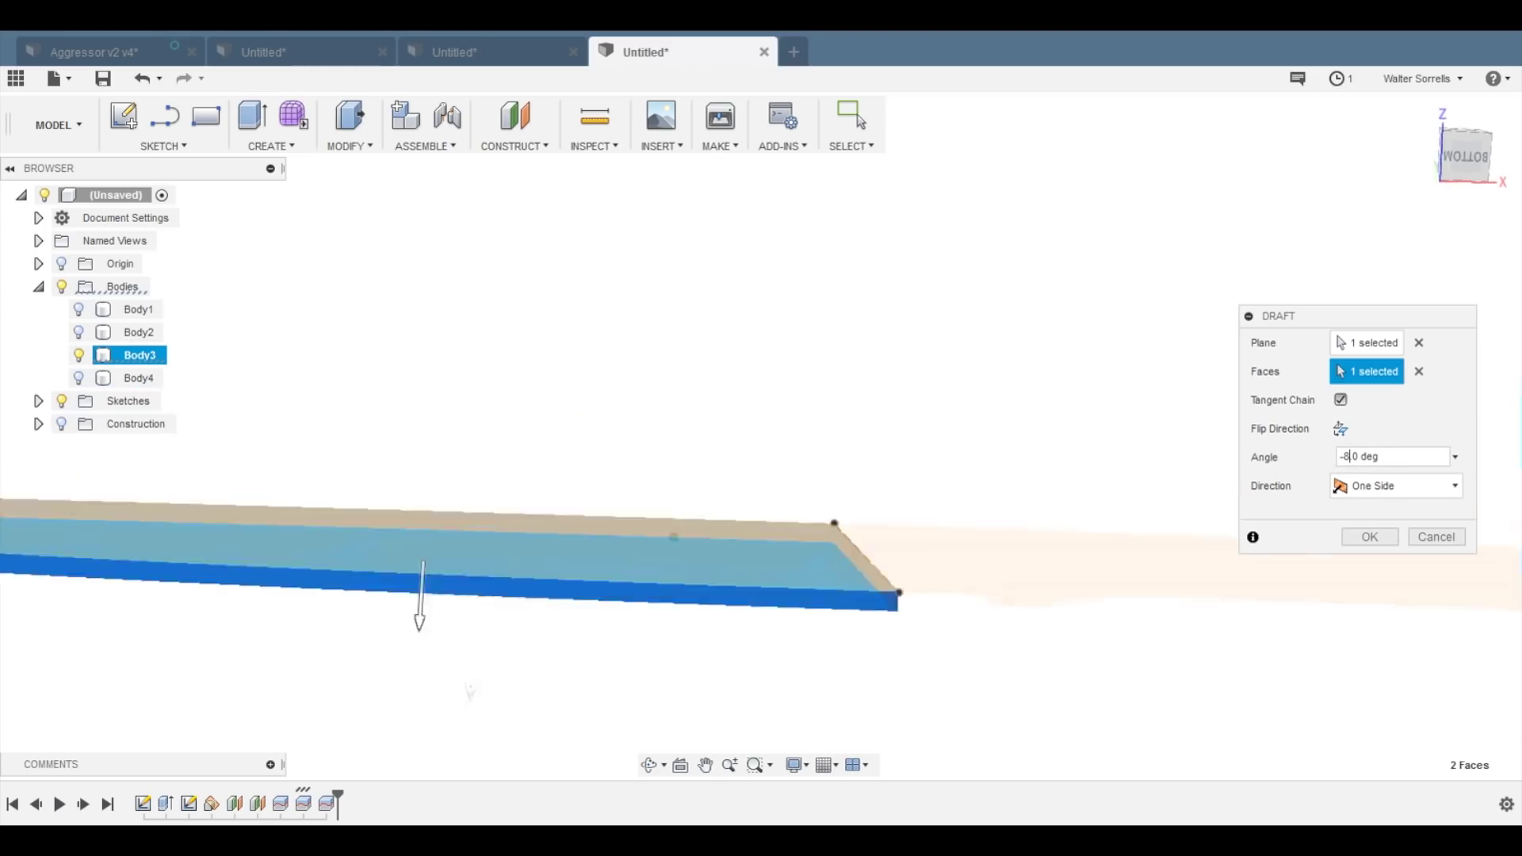
pyautogui.keyDown('shift'); pyautogui.moveTo(705, 590); pyautogui.dragTo(713, 666, button='middle'); pyautogui.keyUp('shift')
pyautogui.scroll(-5, 713, 664)
# - Set the draft angle to -85 degrees, check the taper from the left view and apply it, leaving only Body2 shown
pyautogui.moveTo(1384, 457); pyautogui.dragTo(1337, 474)
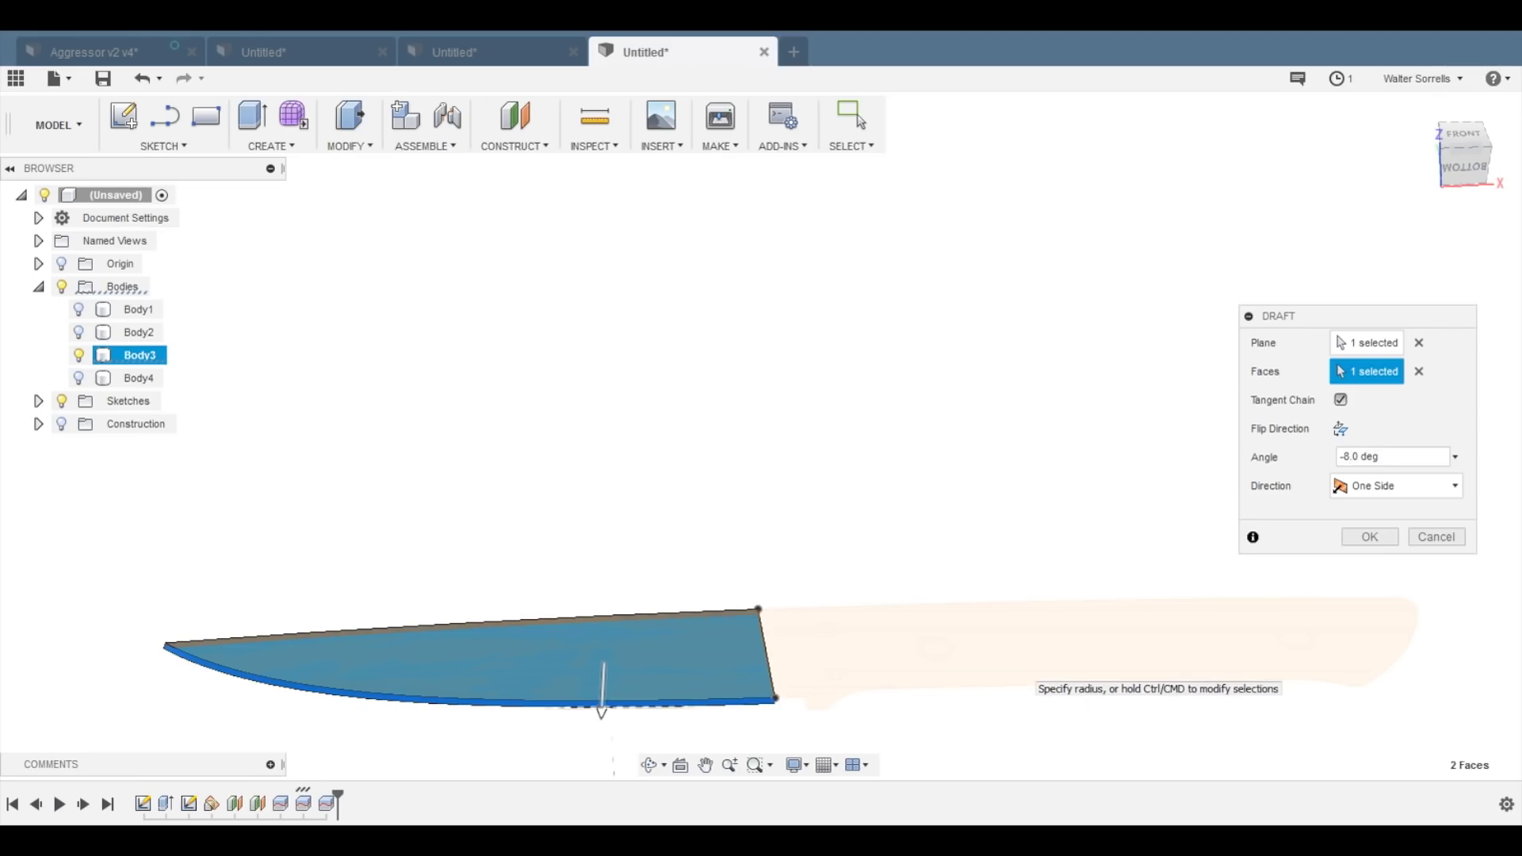
pyautogui.keyDown('shift'); pyautogui.moveTo(626, 762); pyautogui.dragTo(841, 781, button='middle'); pyautogui.keyUp('shift')
pyautogui.moveTo(1031, 762); pyautogui.dragTo(618, 487, button='middle')
pyautogui.scroll(-5, 785, 559)
pyautogui.click(1461, 164)
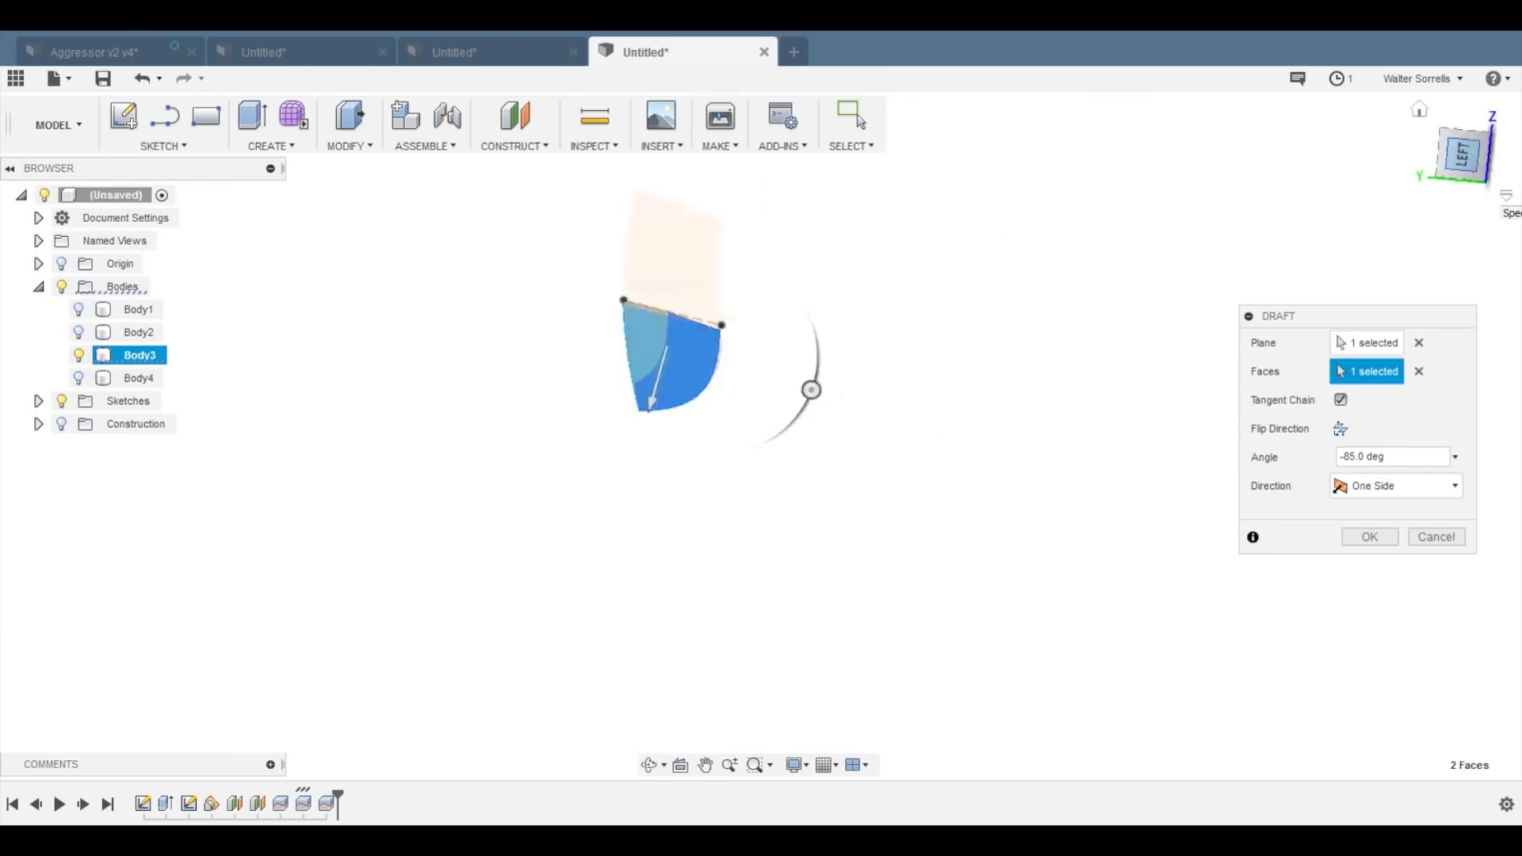
pyautogui.click(1496, 153)
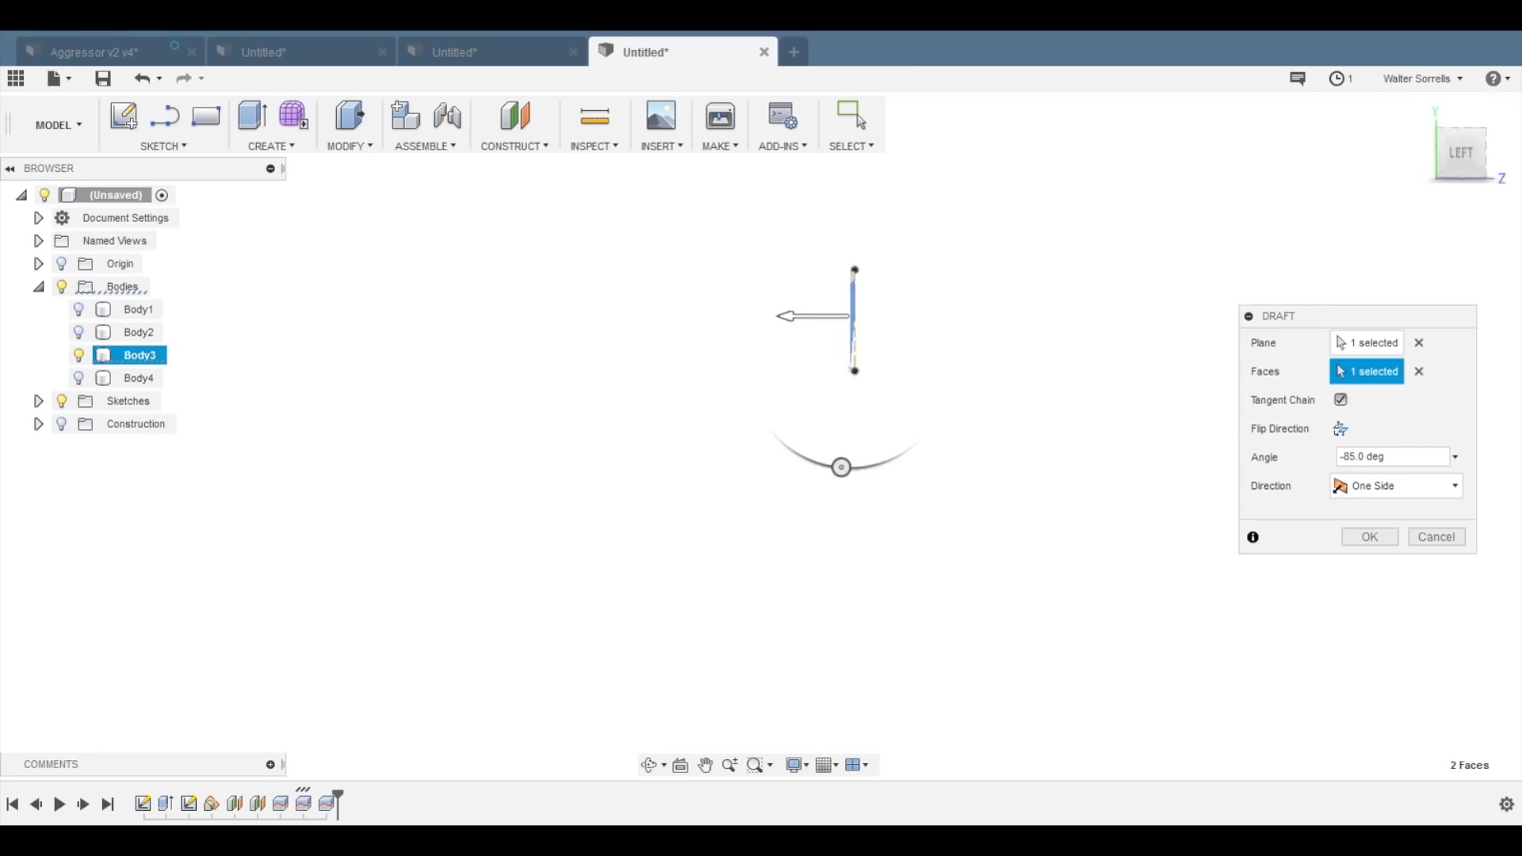
pyautogui.scroll(3, 793, 318)
pyautogui.moveTo(793, 317); pyautogui.dragTo(792, 370, button='middle')
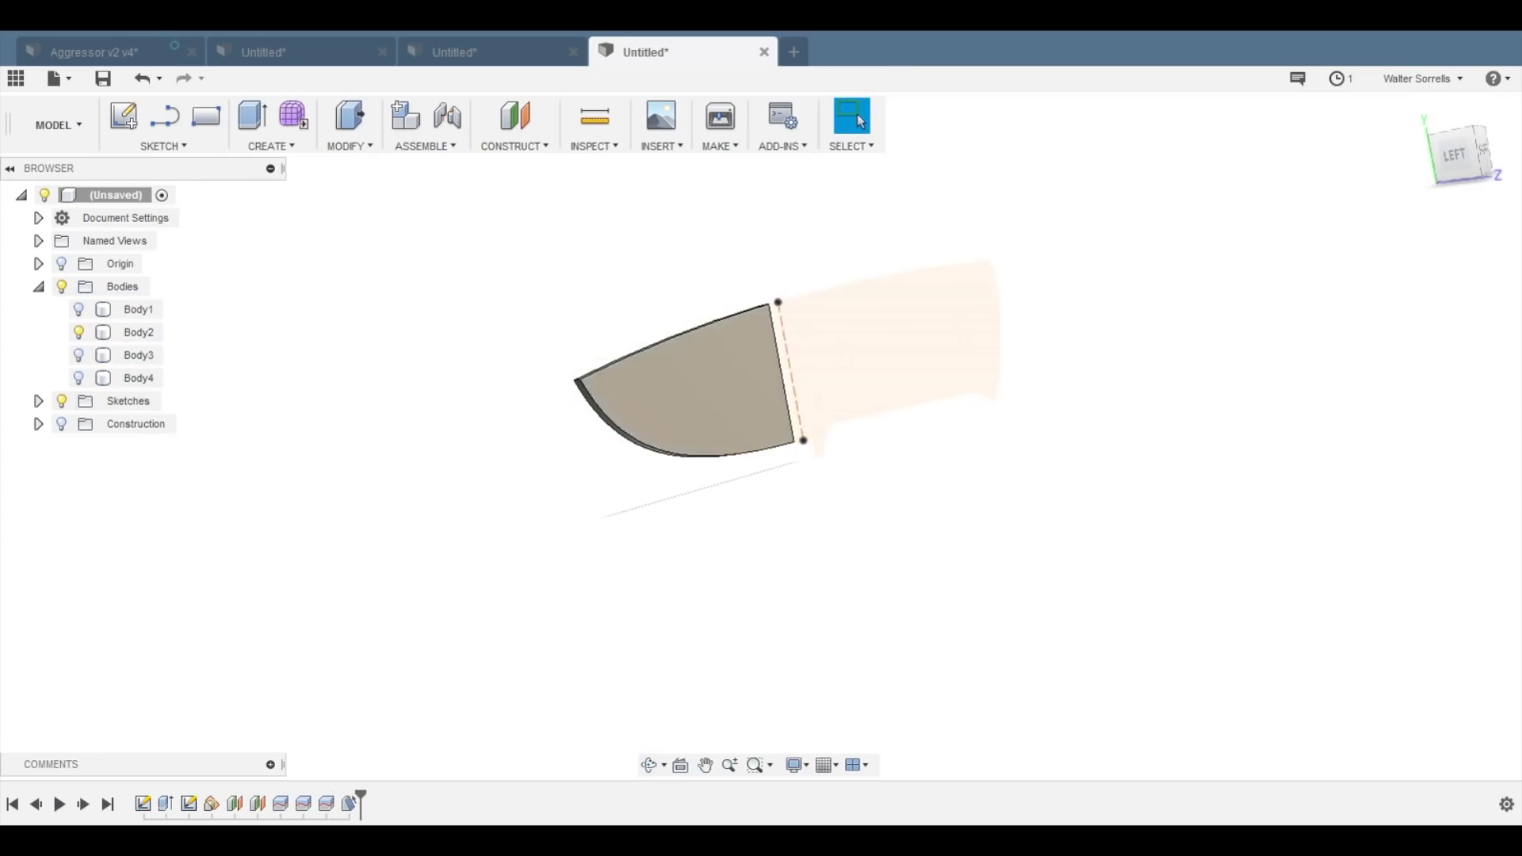
# - Start a Draft on Body2 with its flat inner face as the plane and its curved cutting-edge side as the drafted face
pyautogui.click(349, 146)
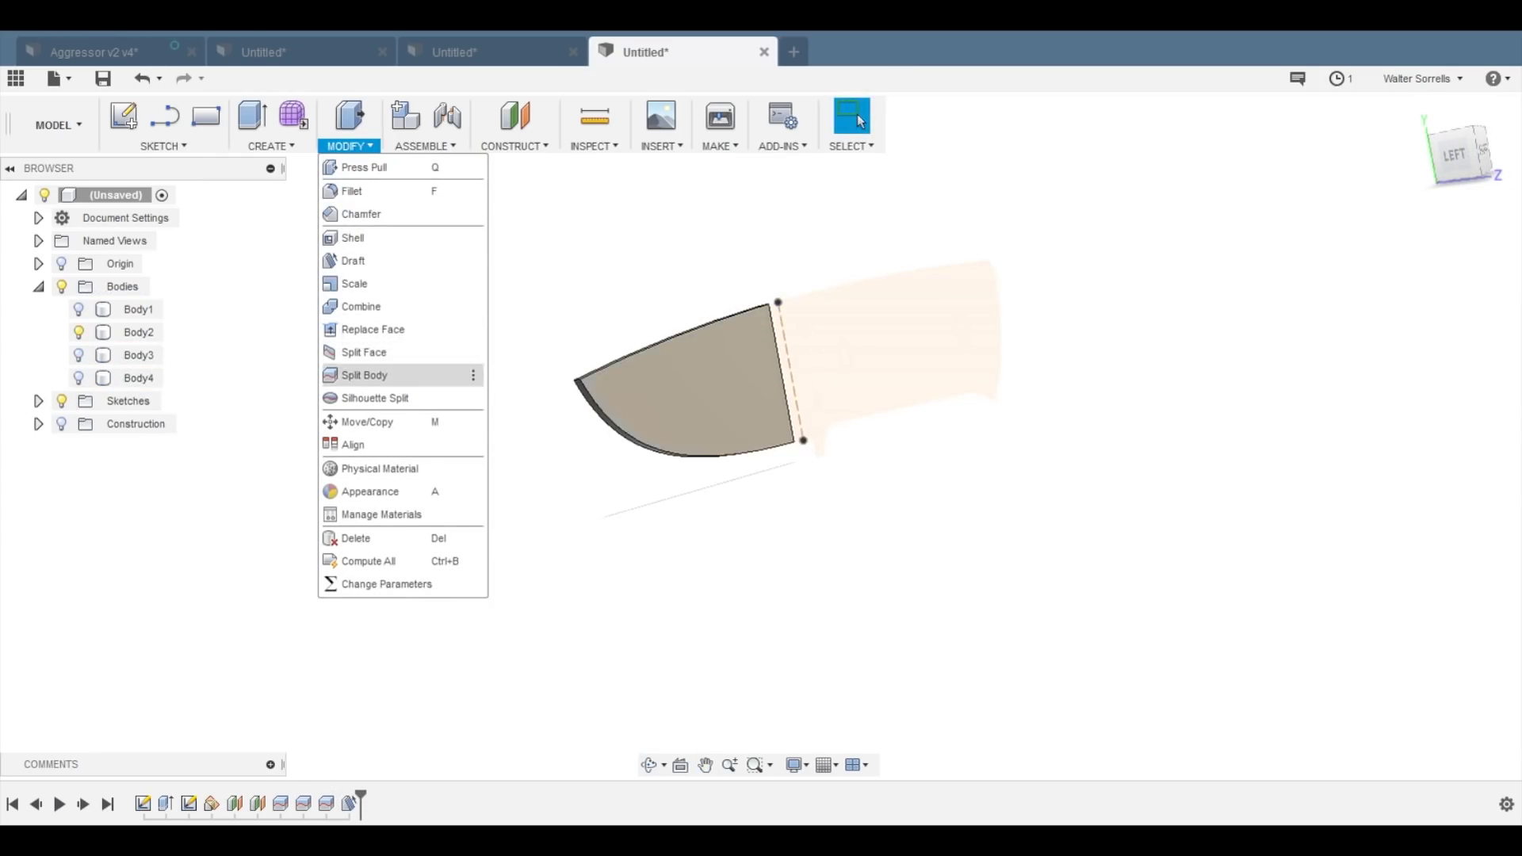
pyautogui.click(353, 260)
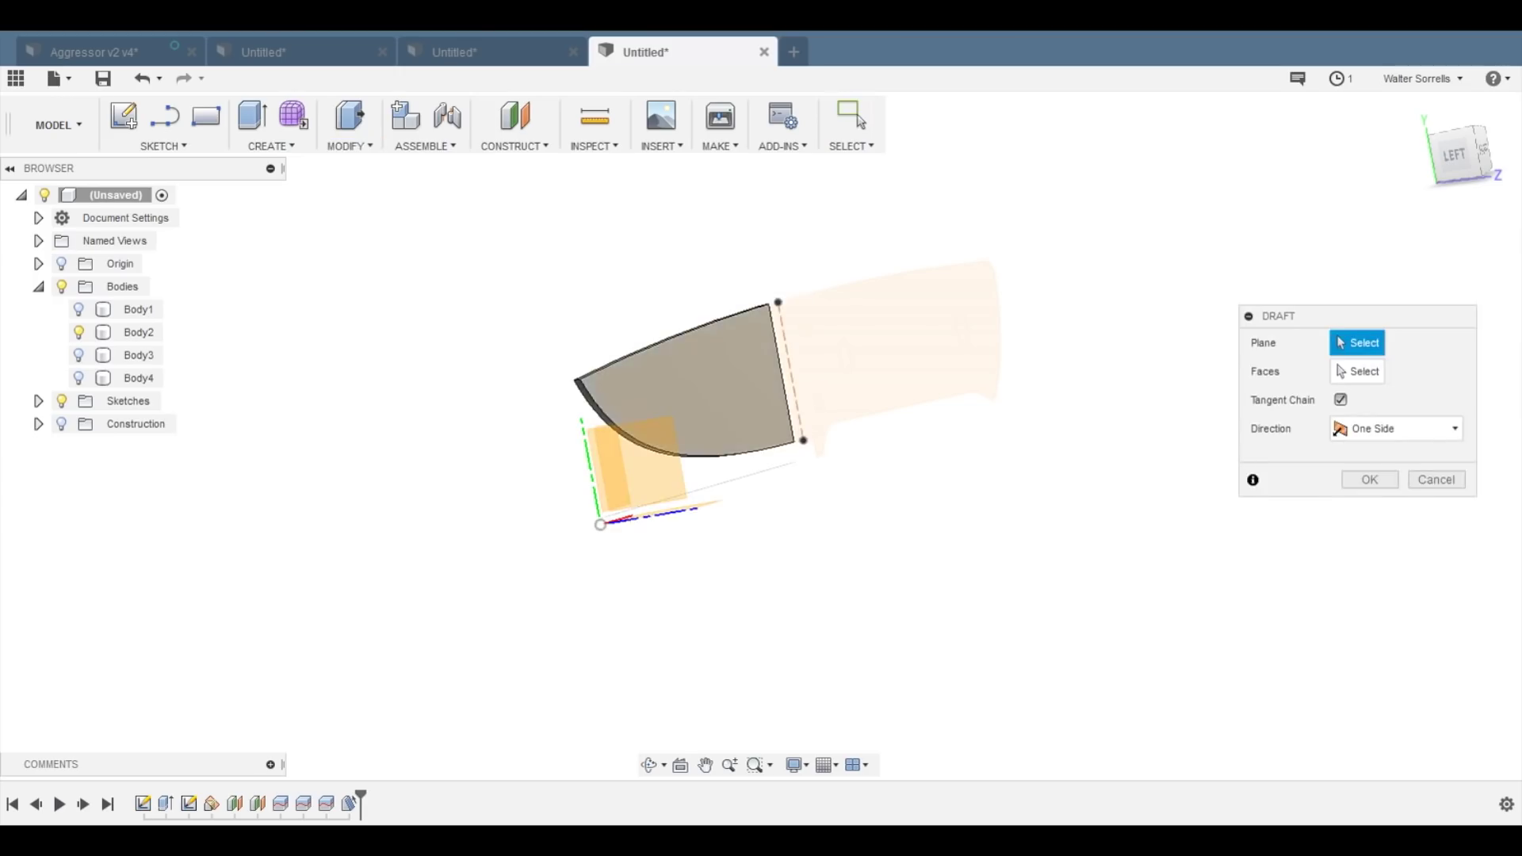
pyautogui.click(696, 408)
pyautogui.scroll(3, 829, 573)
pyautogui.keyDown('shift'); pyautogui.moveTo(828, 572); pyautogui.dragTo(809, 444, button='middle'); pyautogui.keyUp('shift')
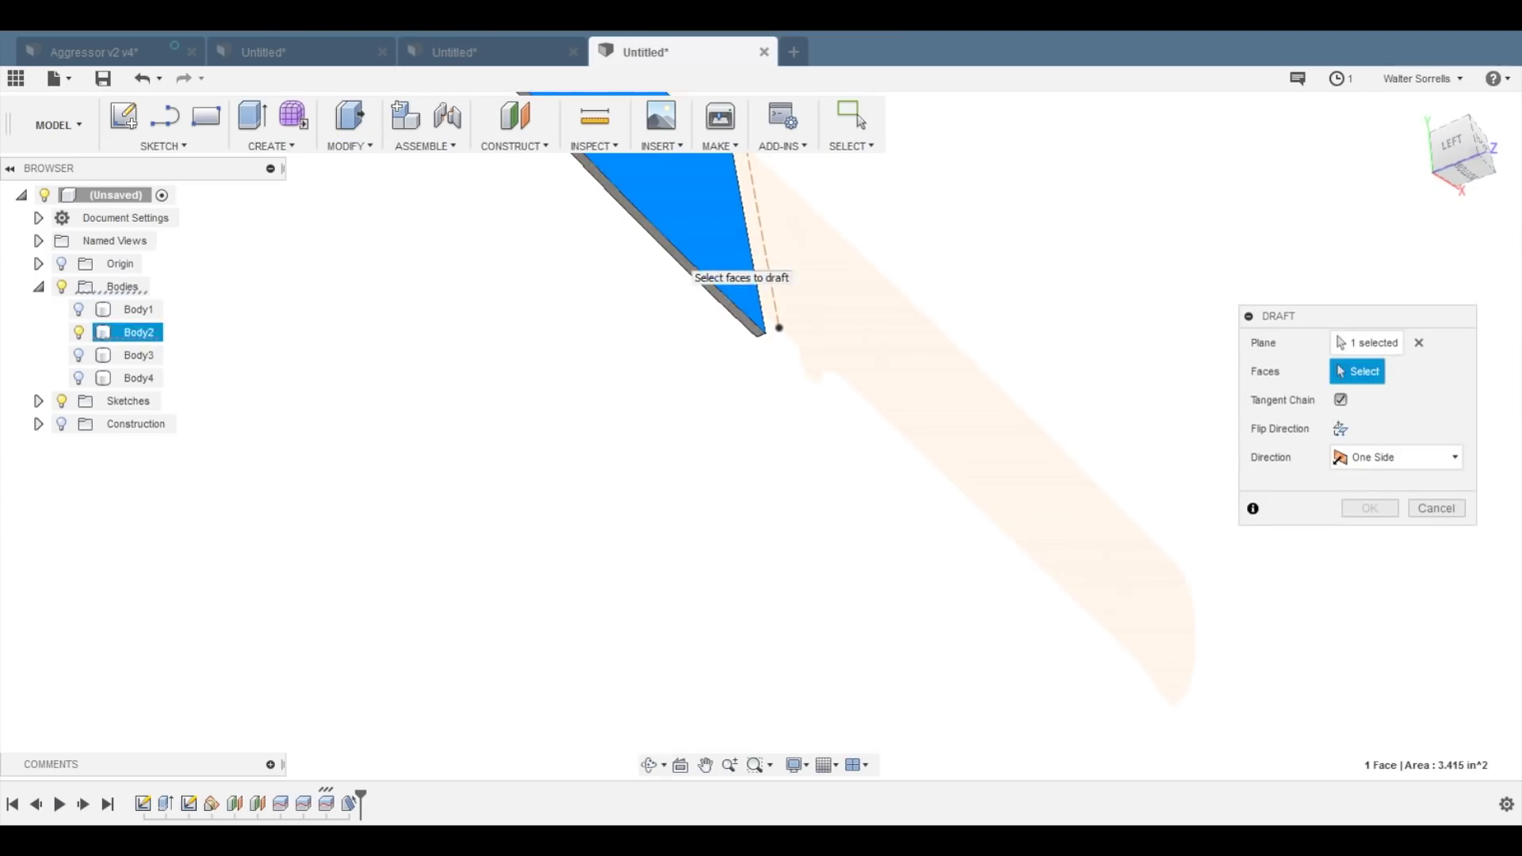
pyautogui.click(686, 267)
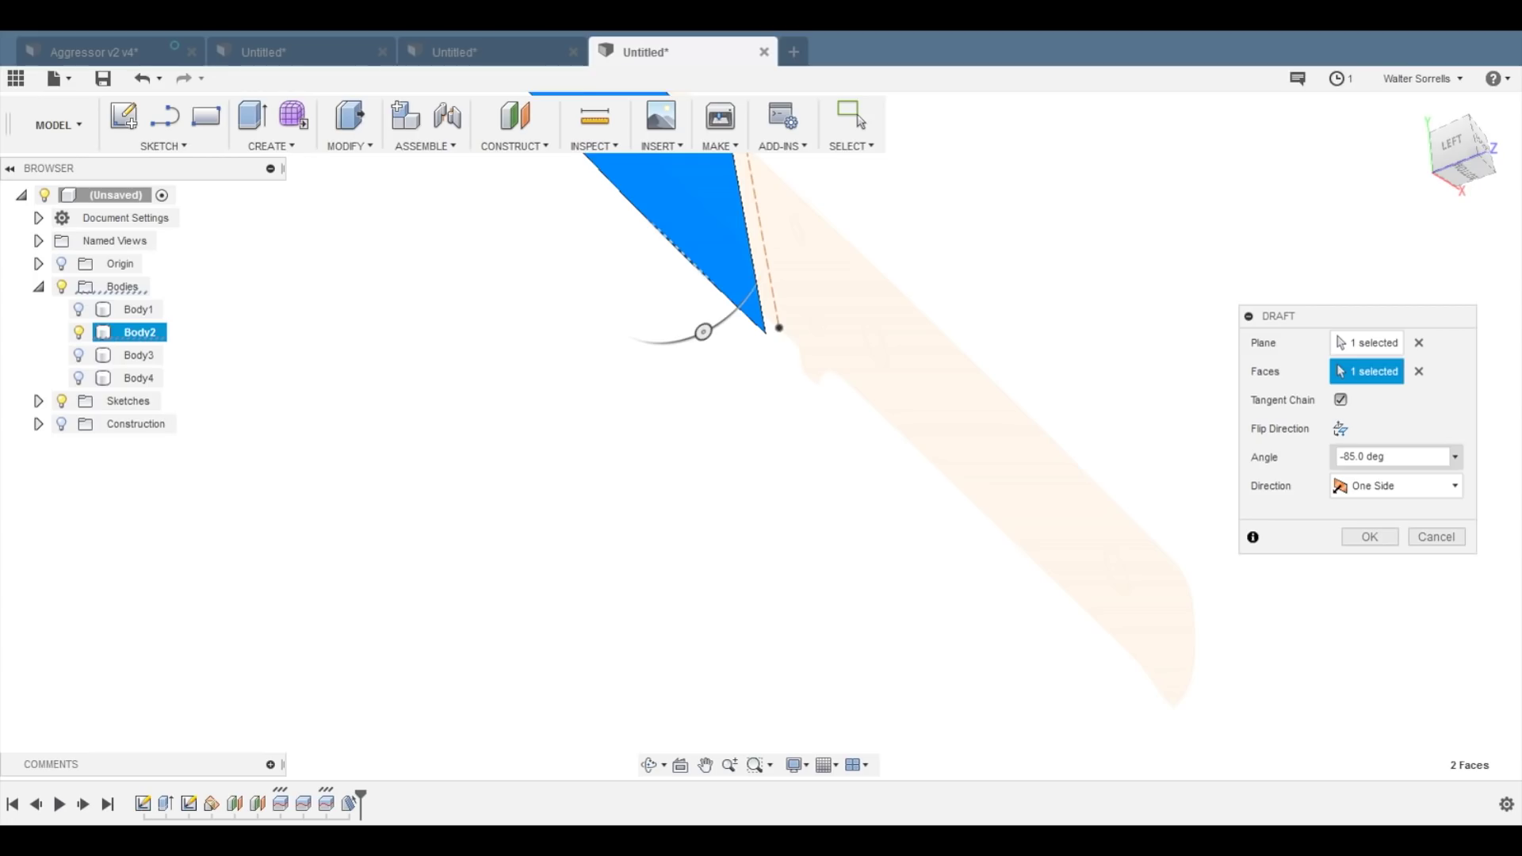
# - Check the taper from the outer side and apply the Body2 draft at -85 degrees
pyautogui.keyDown('shift'); pyautogui.moveTo(687, 269); pyautogui.dragTo(721, 487, button='middle'); pyautogui.keyUp('shift')
pyautogui.scroll(-5, 795, 467)
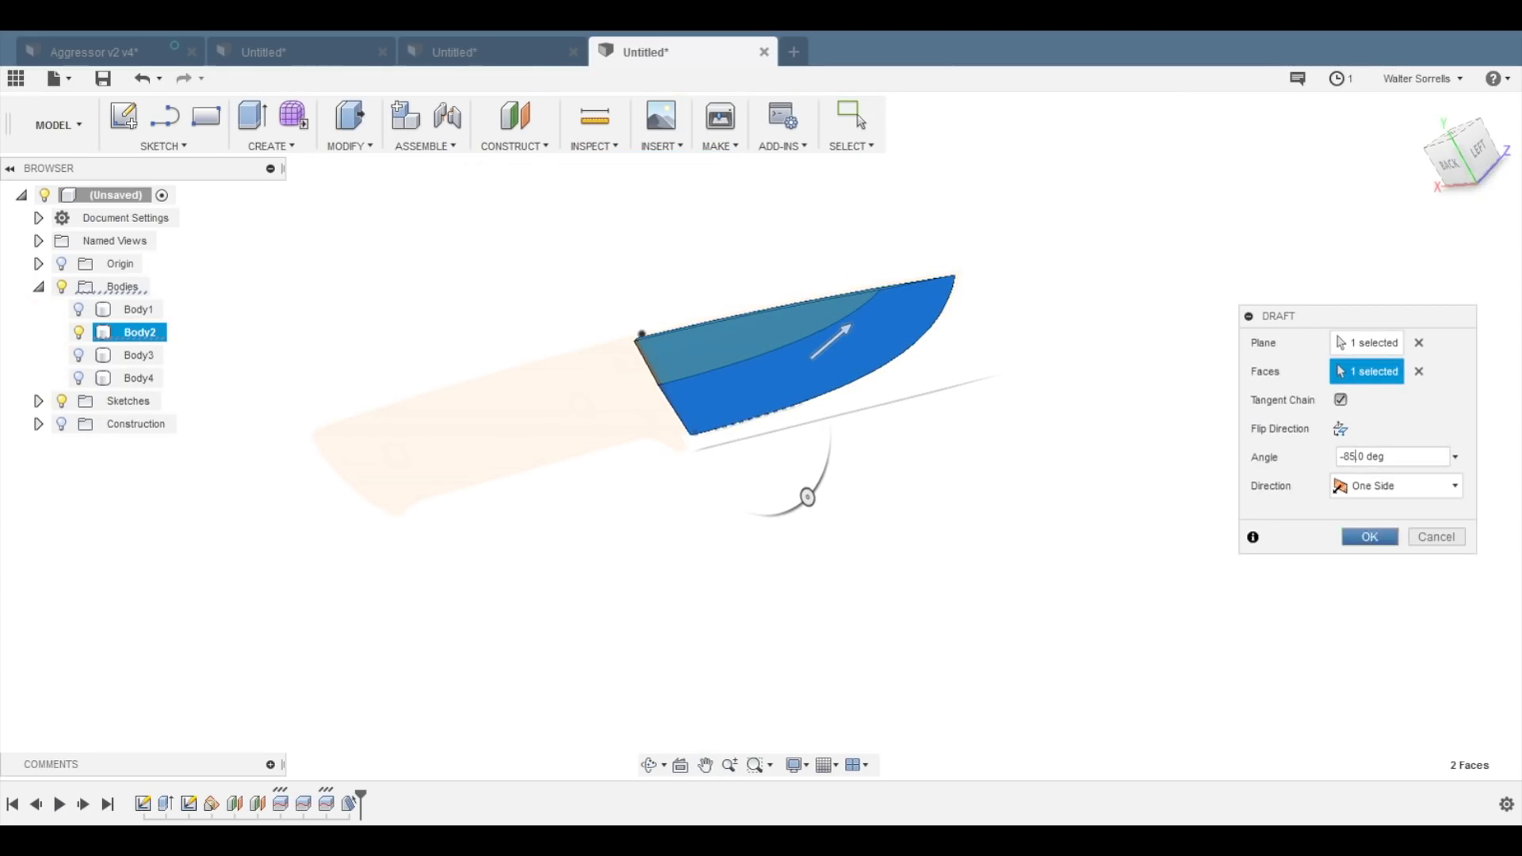
pyautogui.press('BackSpace')
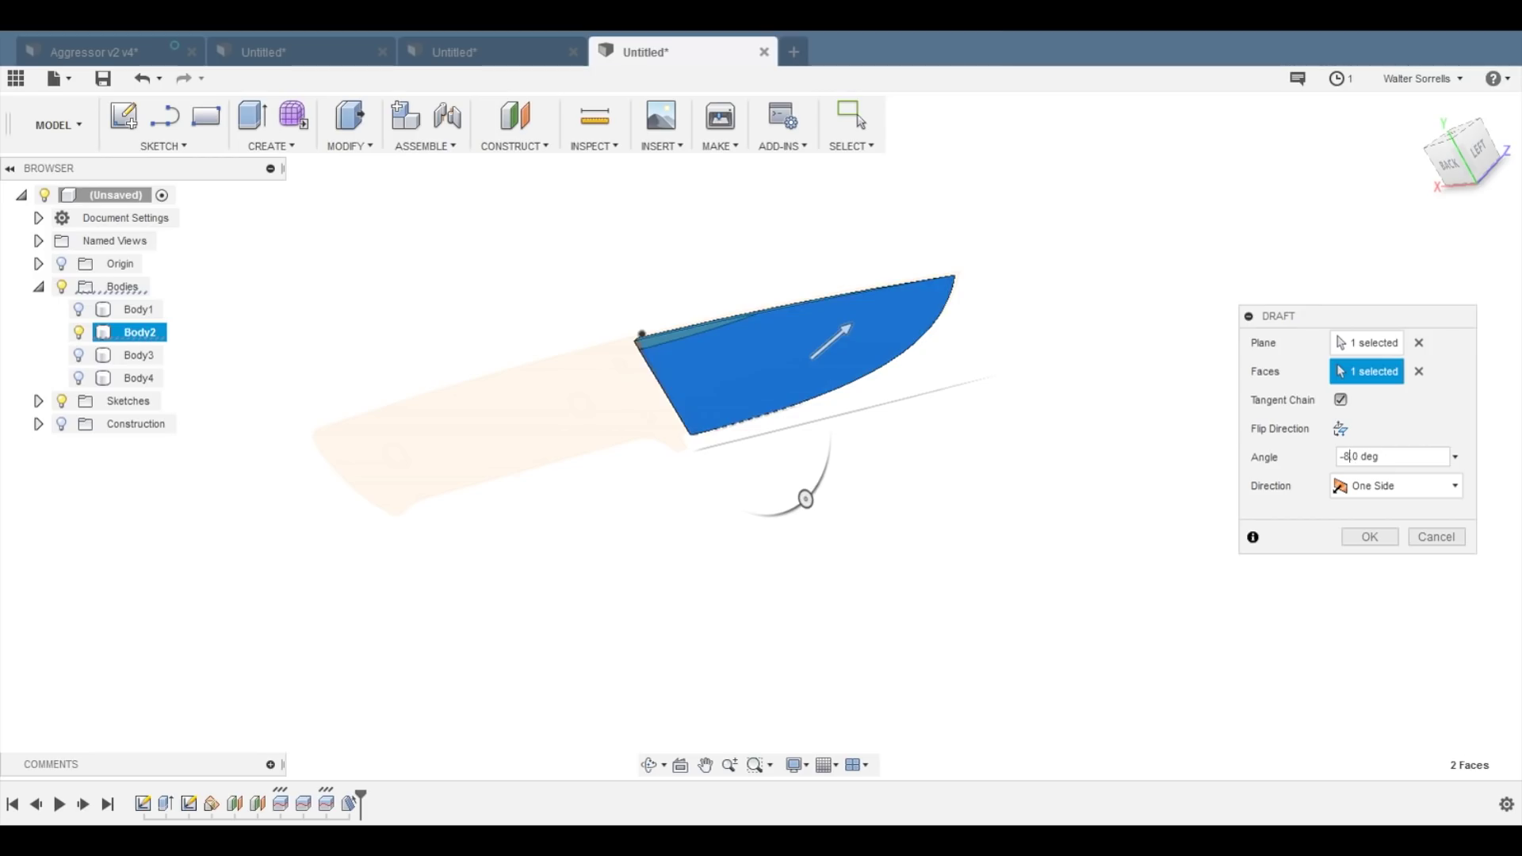
pyautogui.write('6')
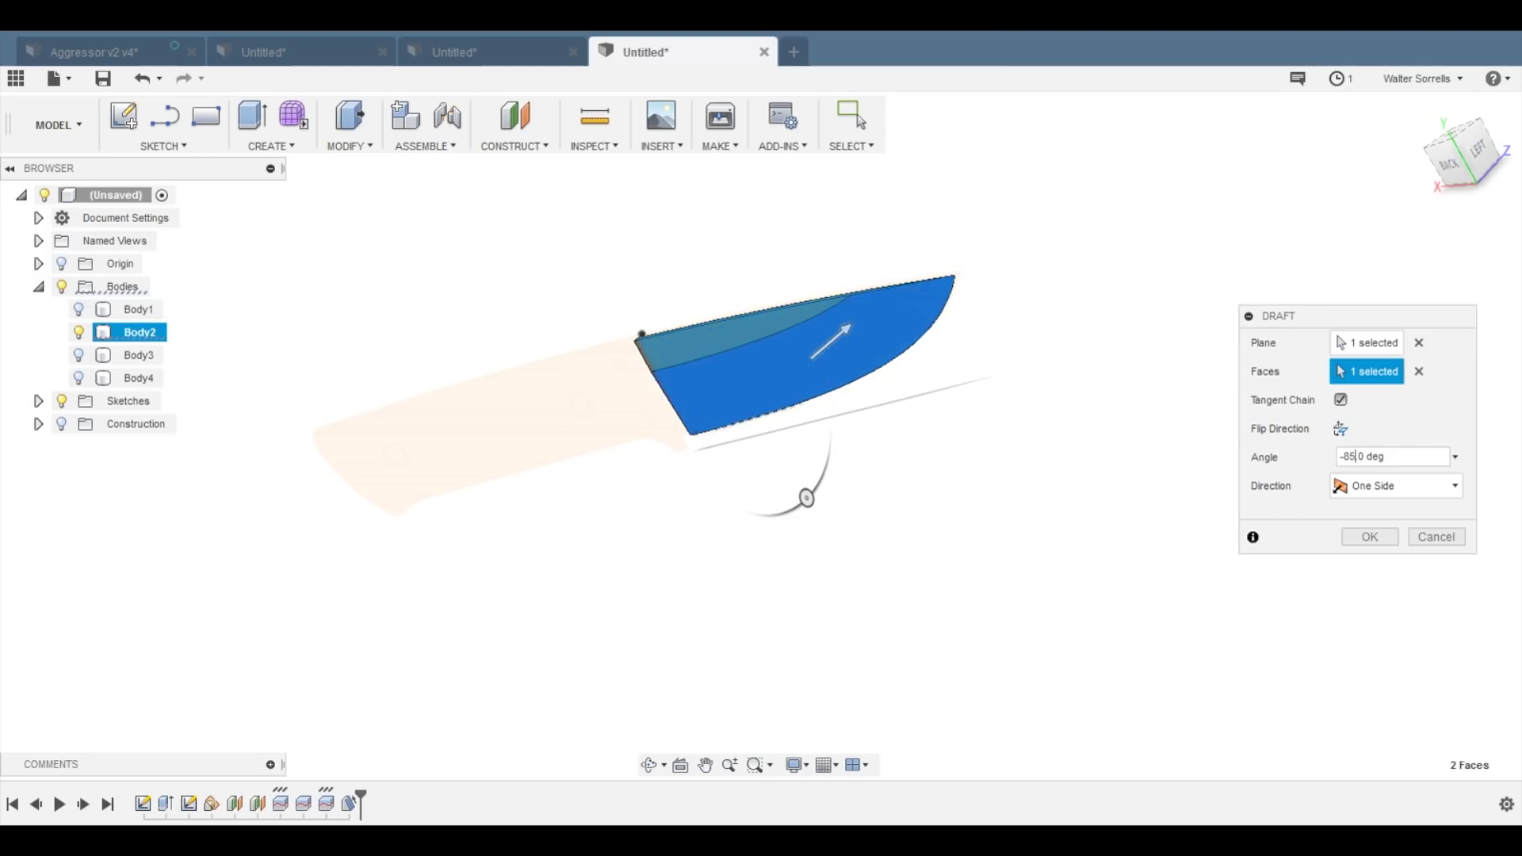
pyautogui.click(1370, 537)
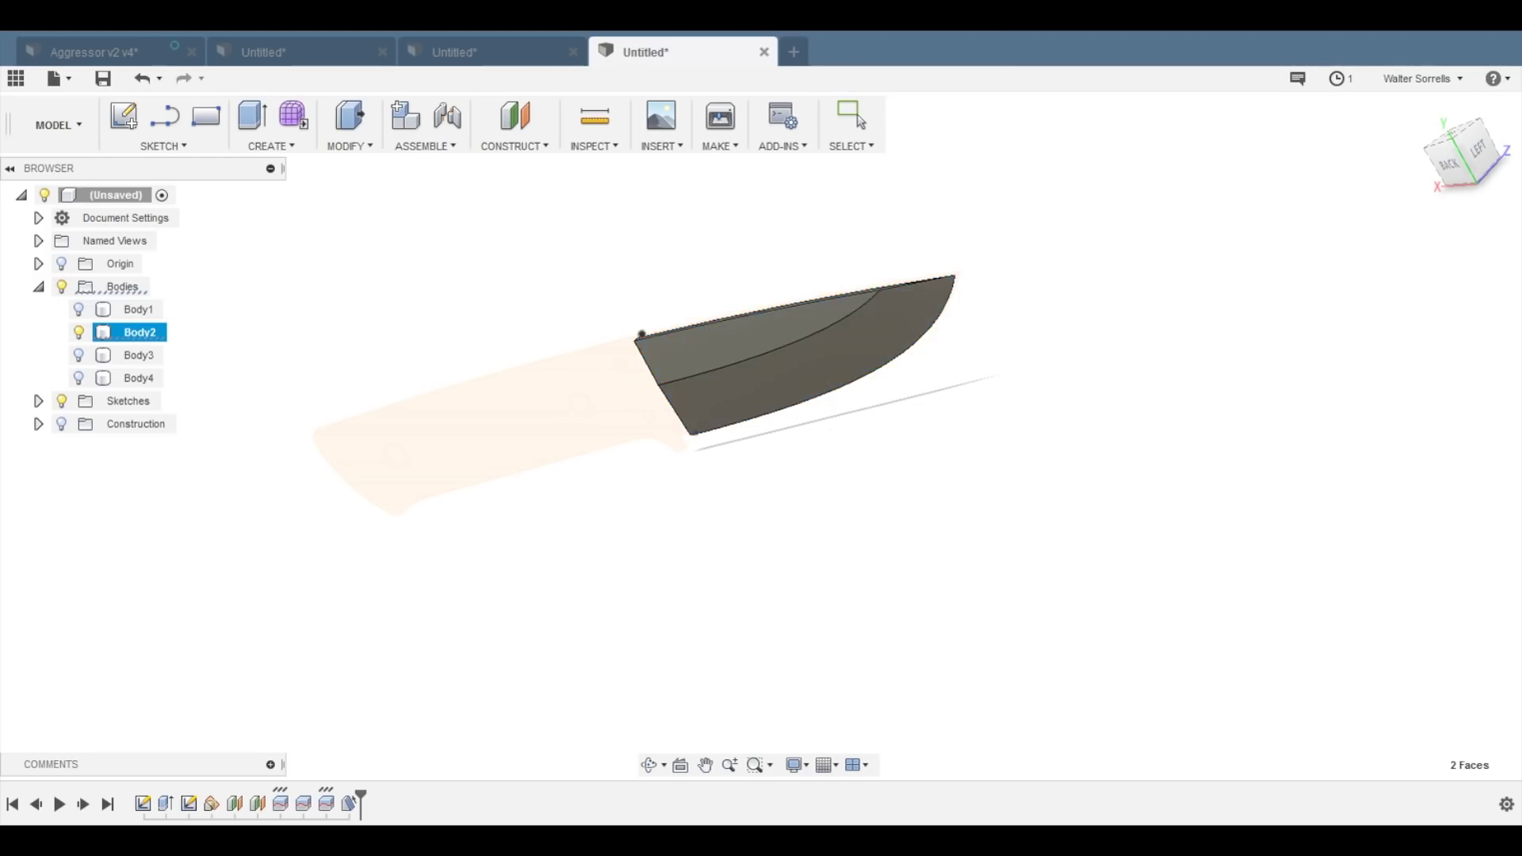
# - Show Body1, Body3 and Body4 again alongside Body2 and inspect both bevels where they meet the handle
pyautogui.click(79, 355)
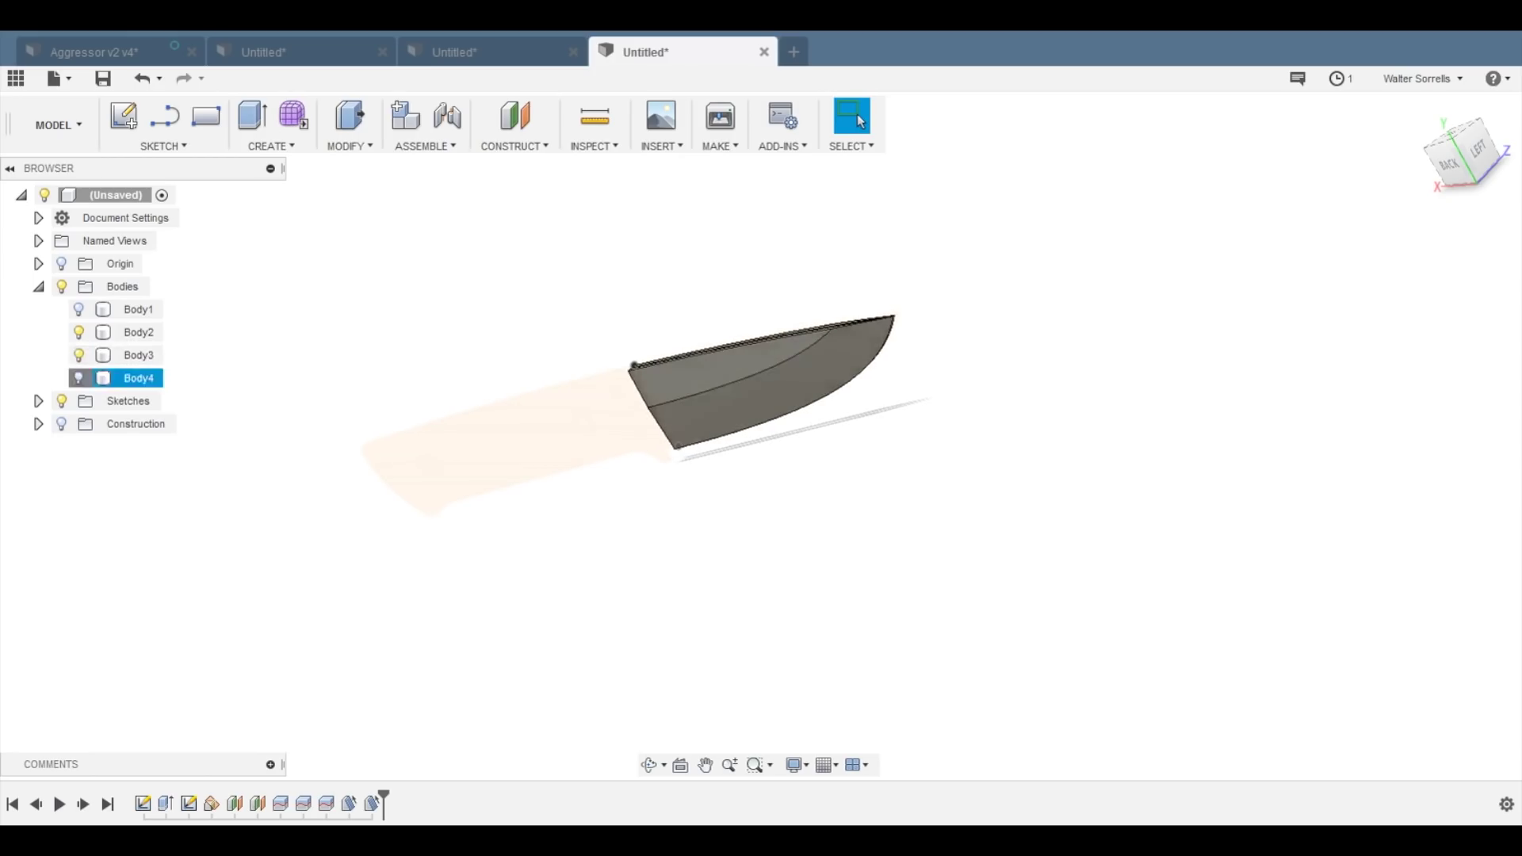
pyautogui.click(78, 378)
pyautogui.click(79, 309)
pyautogui.scroll(3, 765, 545)
pyautogui.keyDown('shift'); pyautogui.moveTo(765, 545); pyautogui.dragTo(583, 380, button='middle'); pyautogui.keyUp('shift')
pyautogui.scroll(7, 582, 380)
pyautogui.scroll(2, 590, 412)
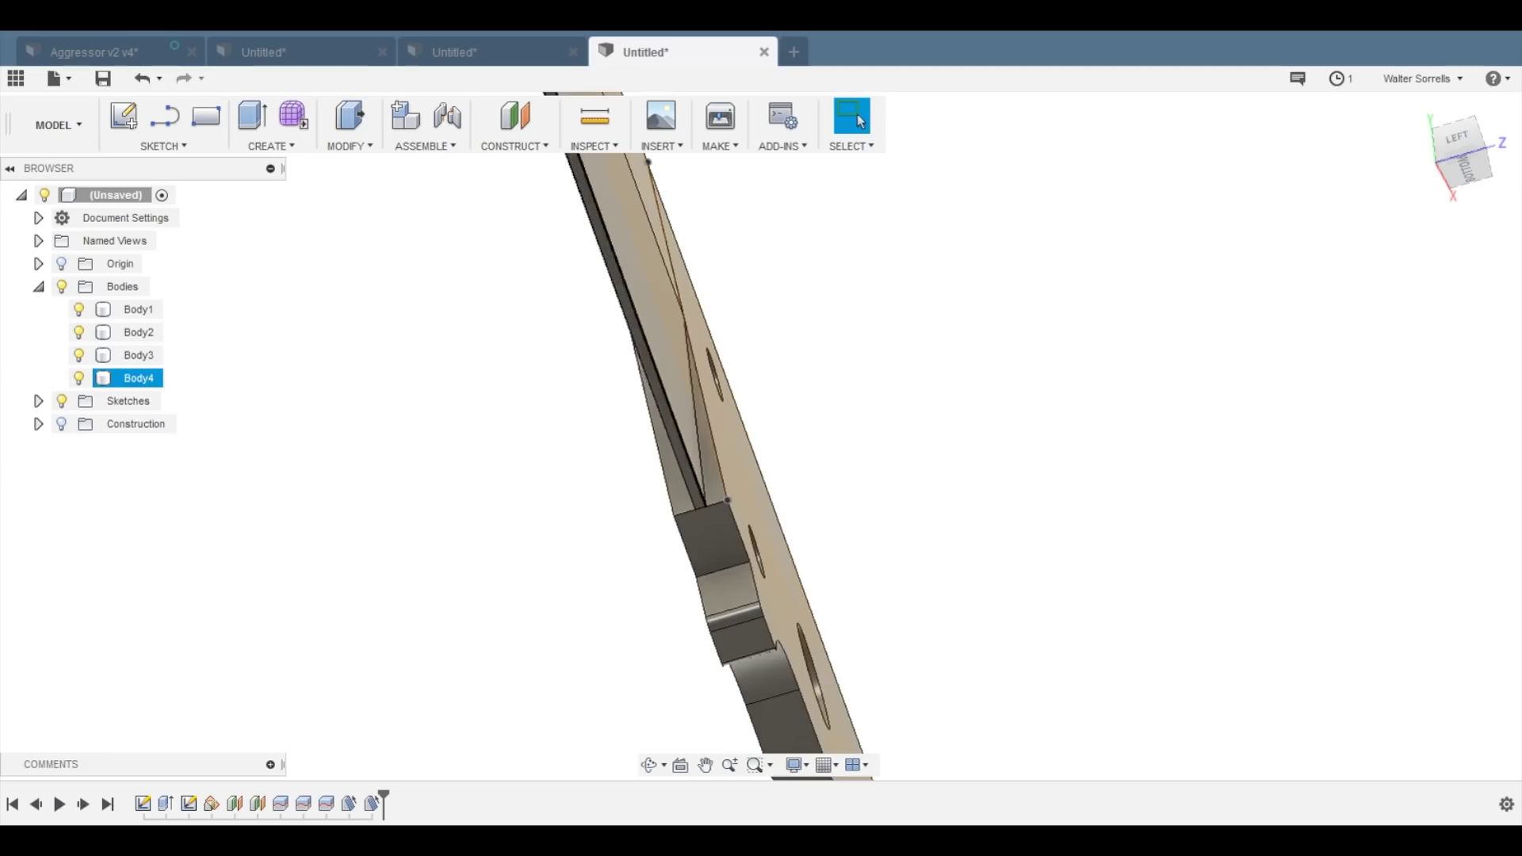
pyautogui.scroll(-4, 582, 428)
pyautogui.keyDown('shift'); pyautogui.moveTo(583, 428); pyautogui.dragTo(452, 491, button='middle'); pyautogui.keyUp('shift')
pyautogui.click(852, 117)
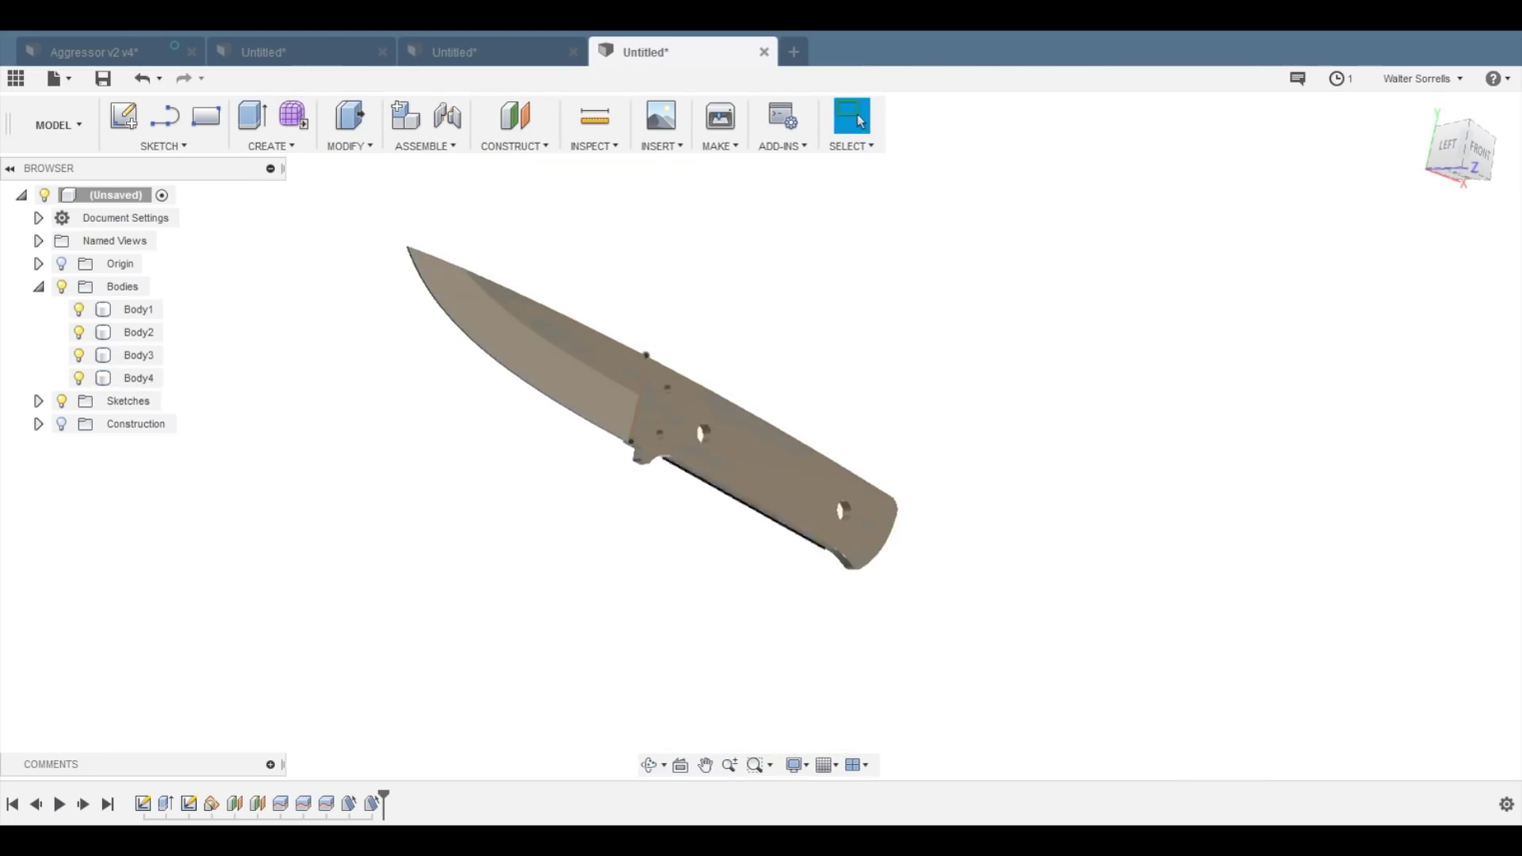
# - Select all four bodies of the knife and combine them into a single body
pyautogui.keyDown('shift'); pyautogui.moveTo(674, 587); pyautogui.dragTo(738, 442, button='middle'); pyautogui.keyUp('shift')
pyautogui.scroll(-5, 738, 443)
pyautogui.click(1459, 132)
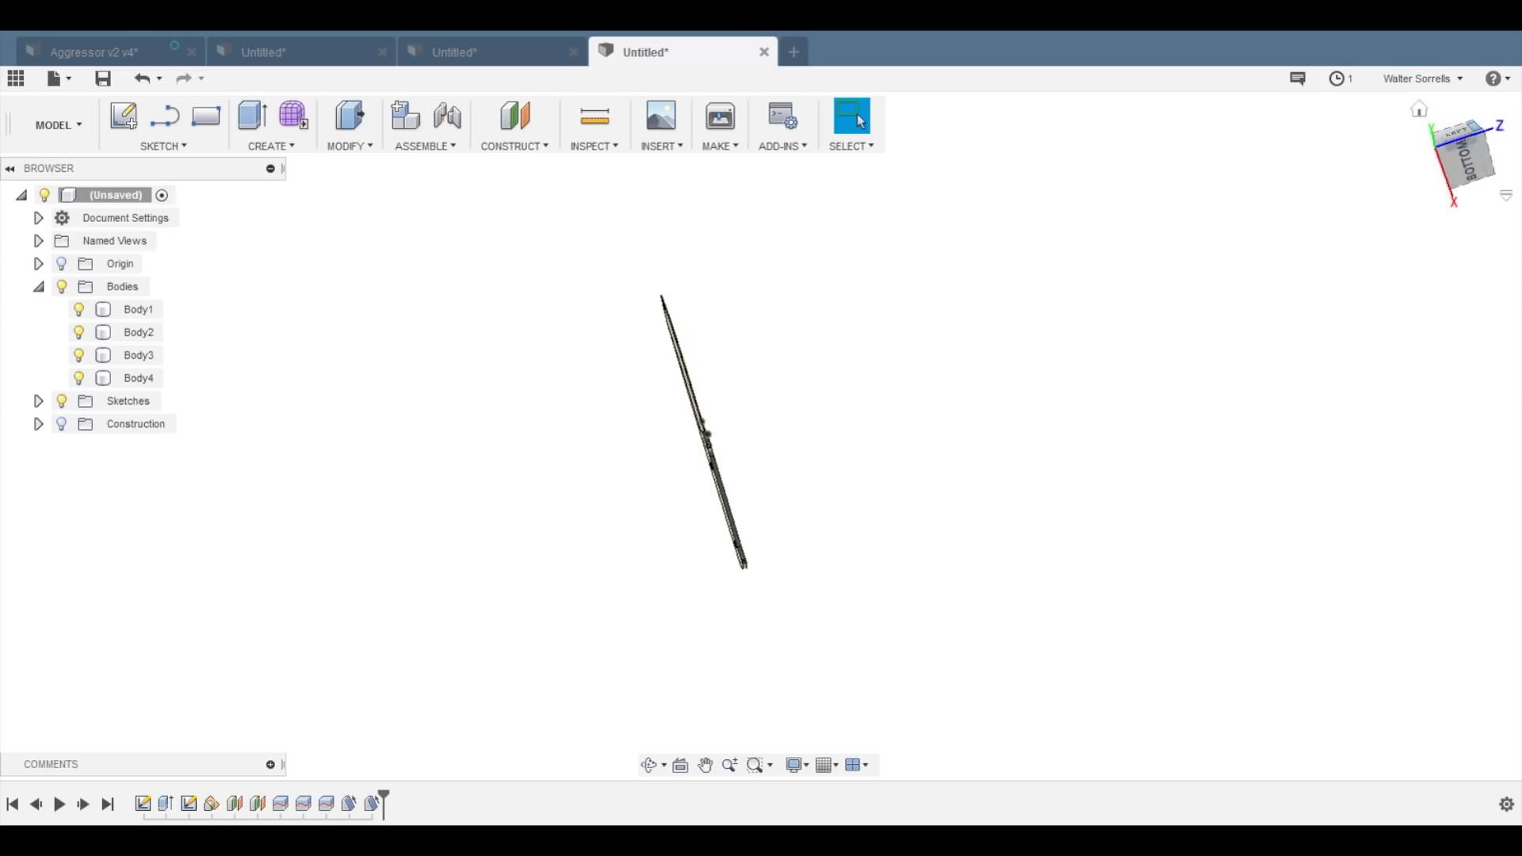
pyautogui.moveTo(645, 245); pyautogui.dragTo(823, 630)
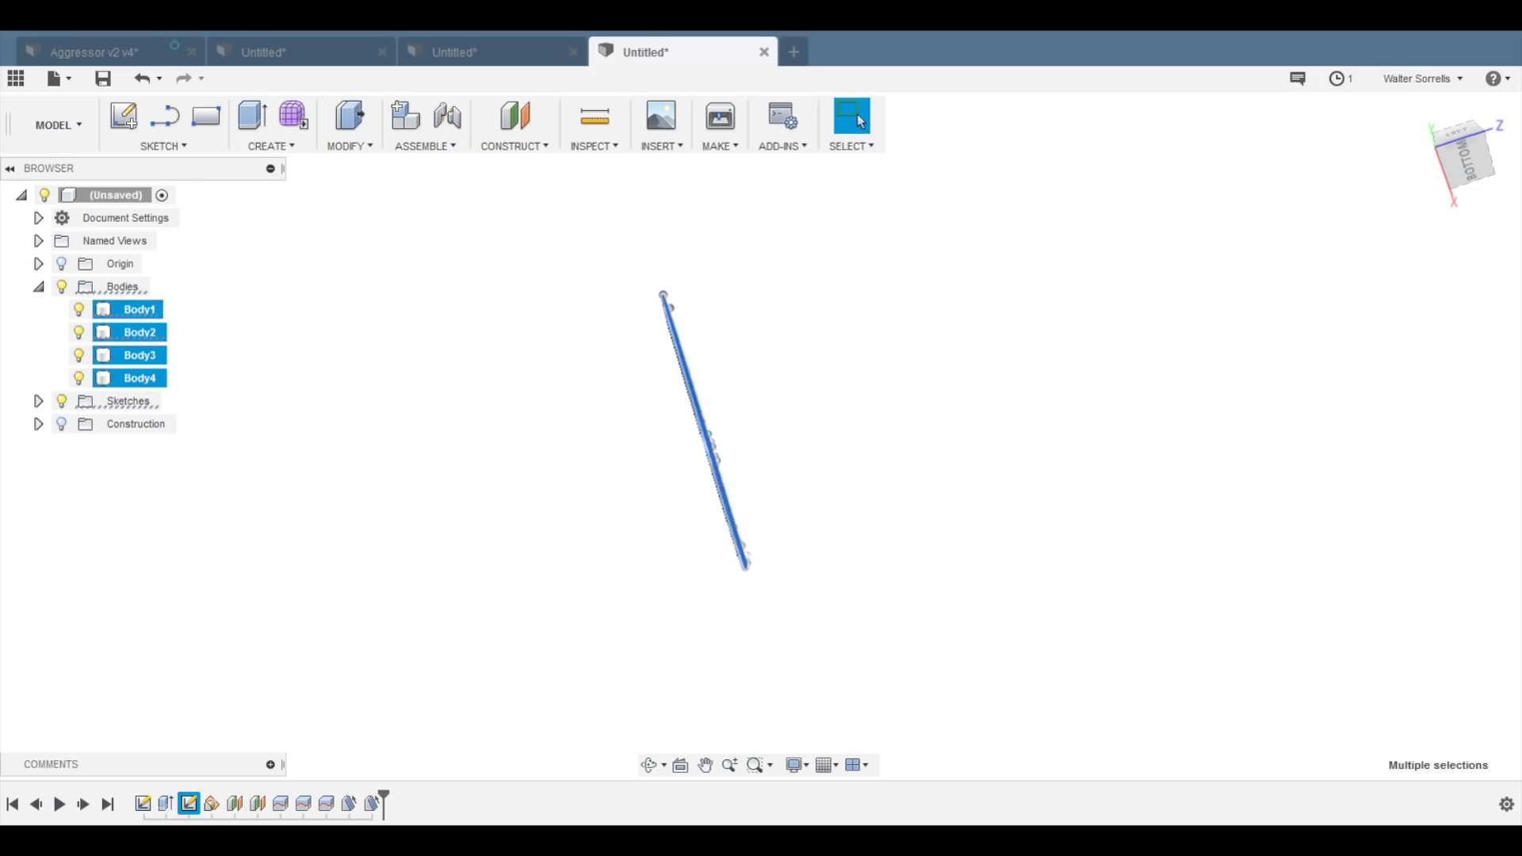
pyautogui.click(350, 146)
pyautogui.click(361, 306)
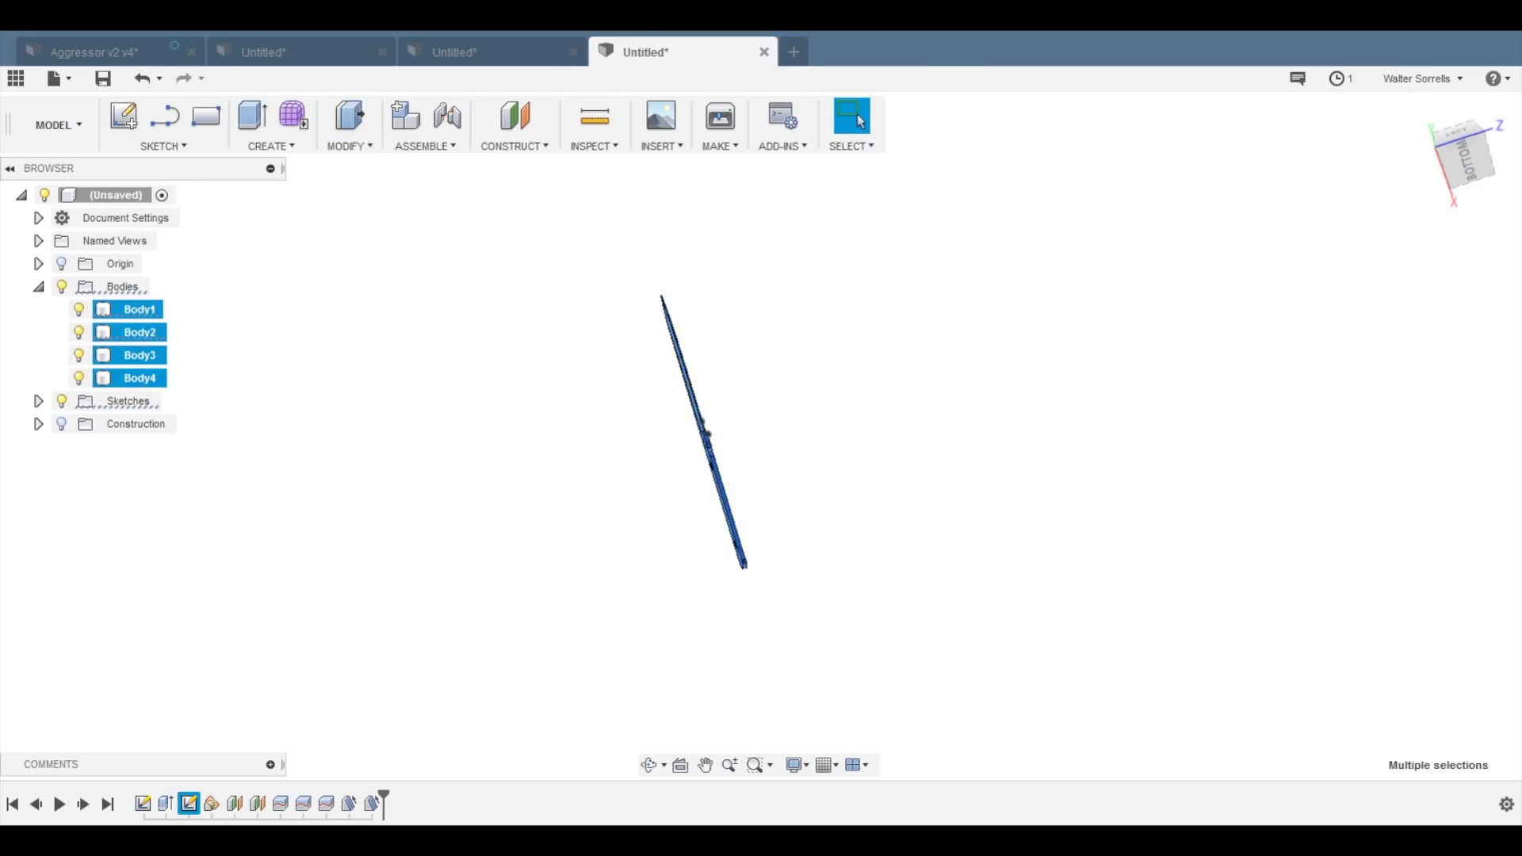
pyautogui.click(1370, 509)
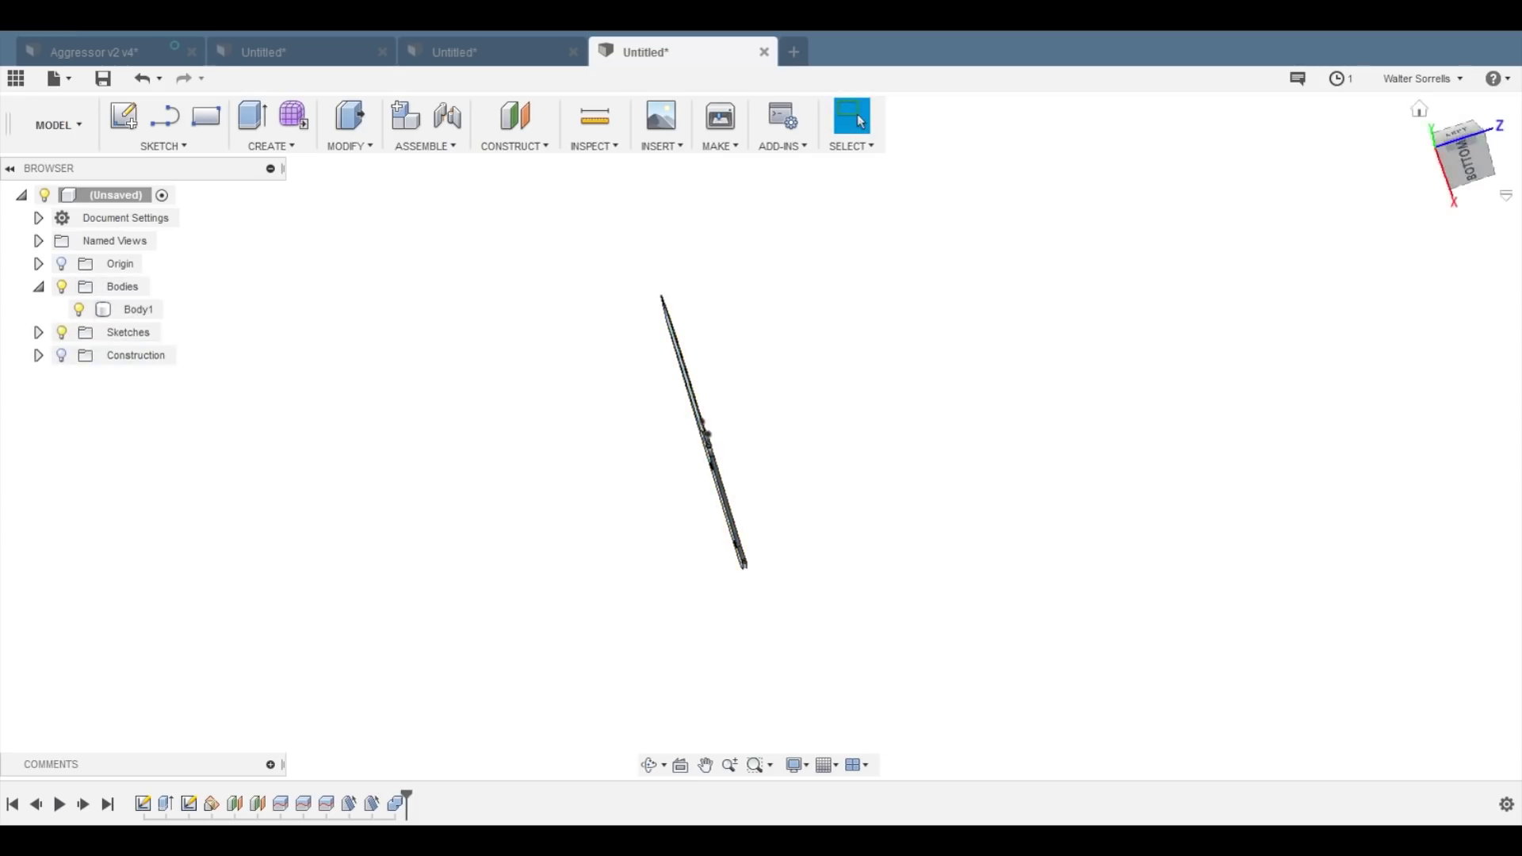
# - Create a new component from the combined knife body and rename it Blade
pyautogui.click(1466, 160)
pyautogui.click(1489, 105)
pyautogui.click(1463, 152)
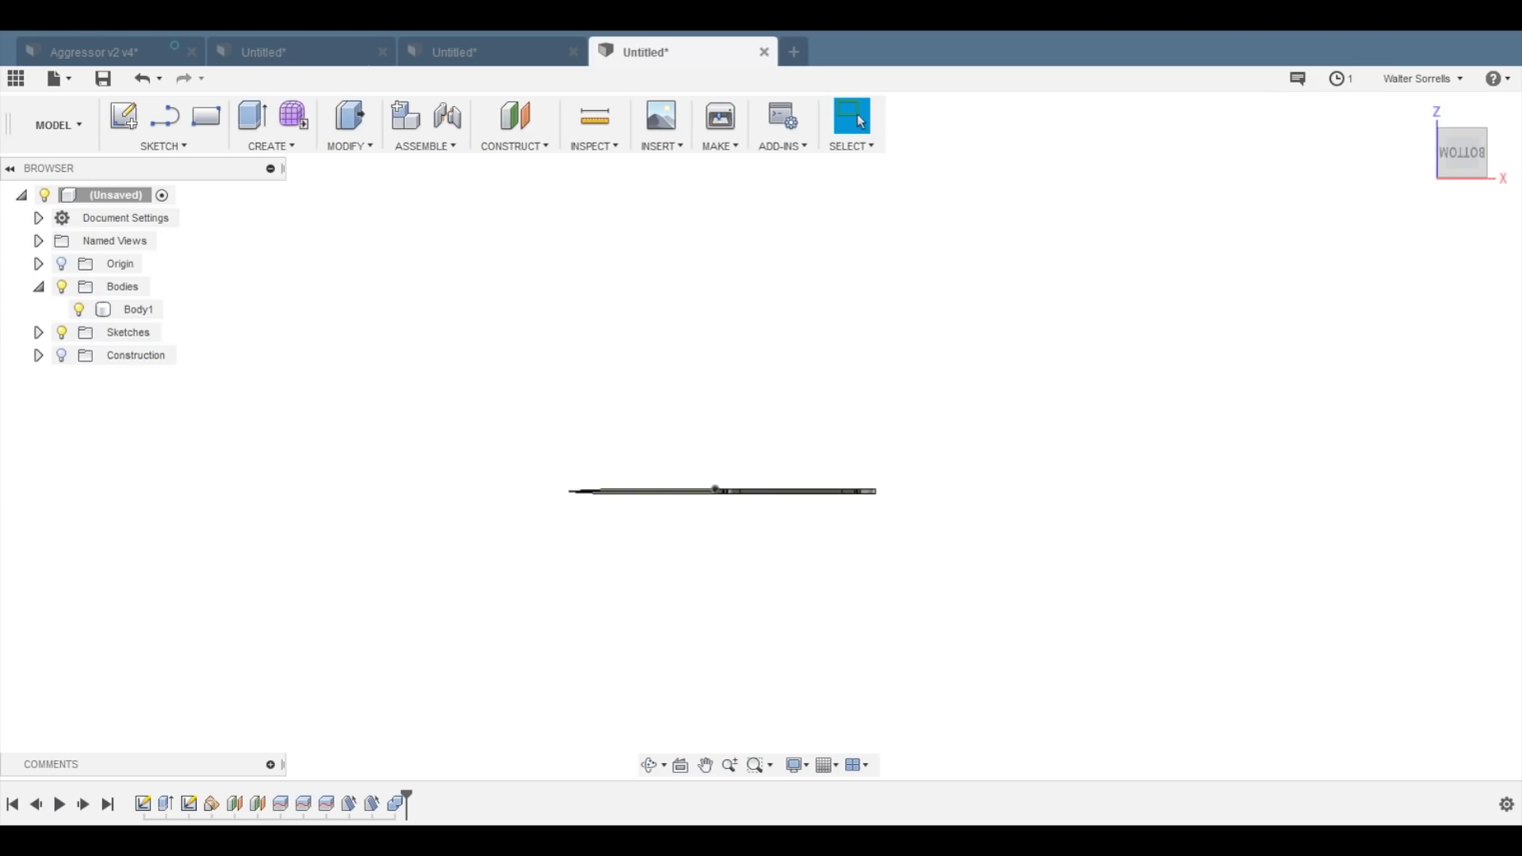
pyautogui.keyDown('shift'); pyautogui.moveTo(726, 373); pyautogui.dragTo(792, 540, button='middle'); pyautogui.keyUp('shift')
pyautogui.scroll(5, 746, 539)
pyautogui.click(854, 118)
pyautogui.click(271, 146)
pyautogui.click(363, 161)
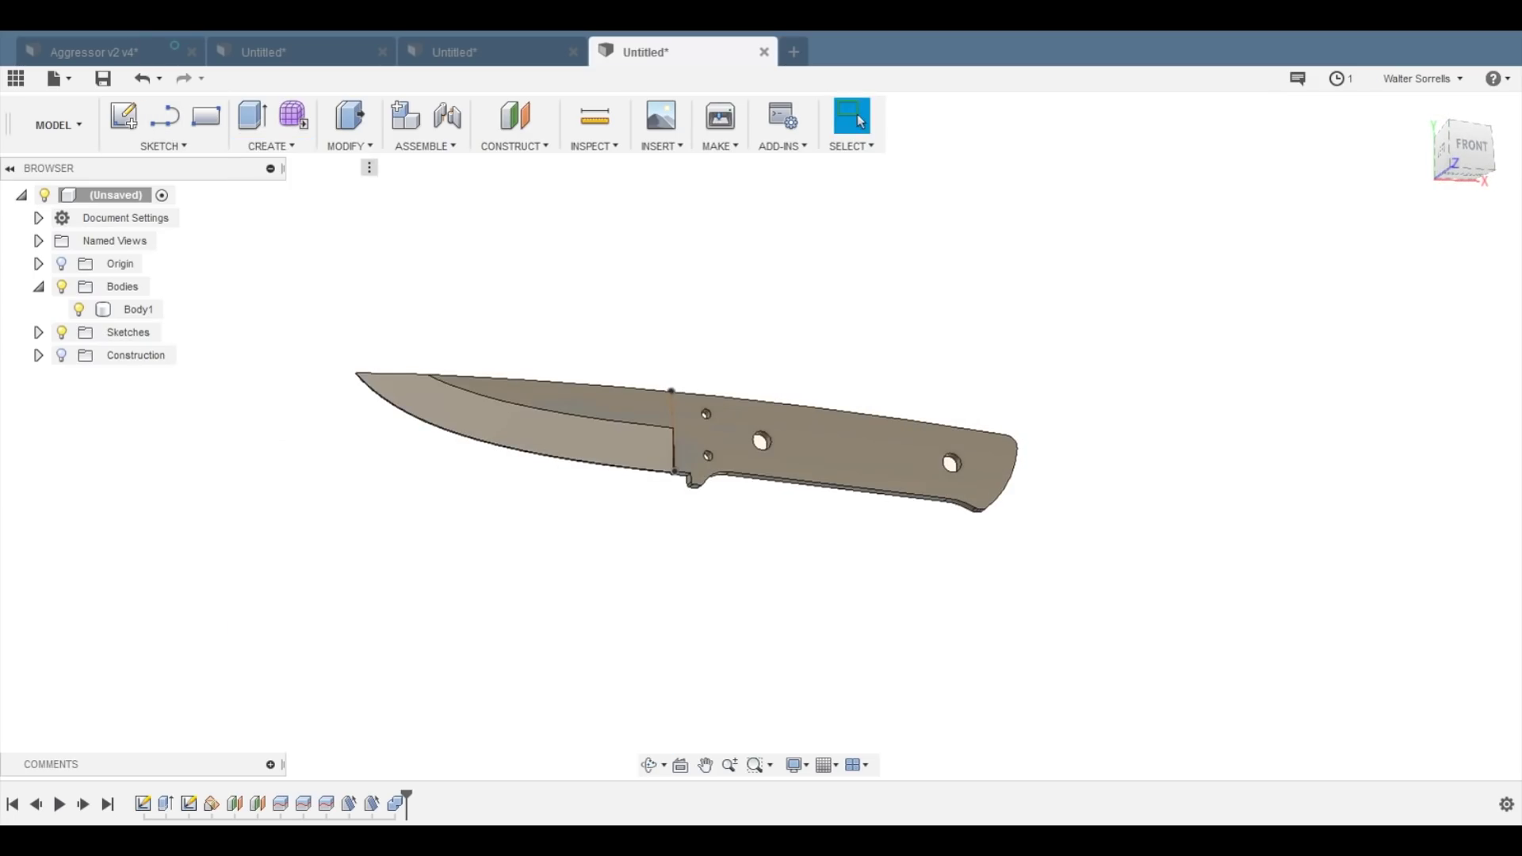
pyautogui.click(833, 444)
pyautogui.press('Return')
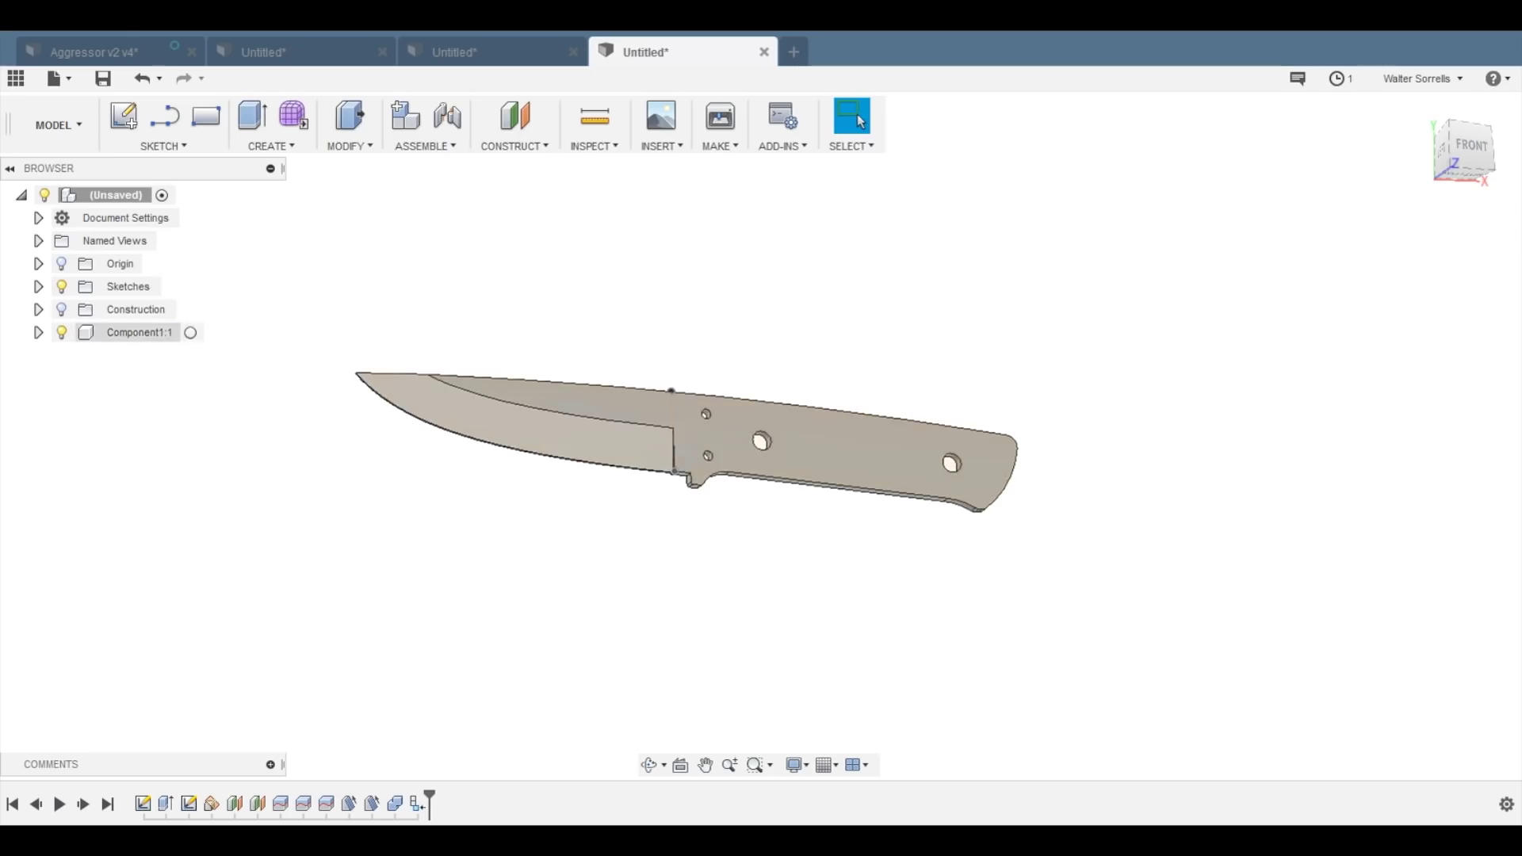
pyautogui.click(140, 333)
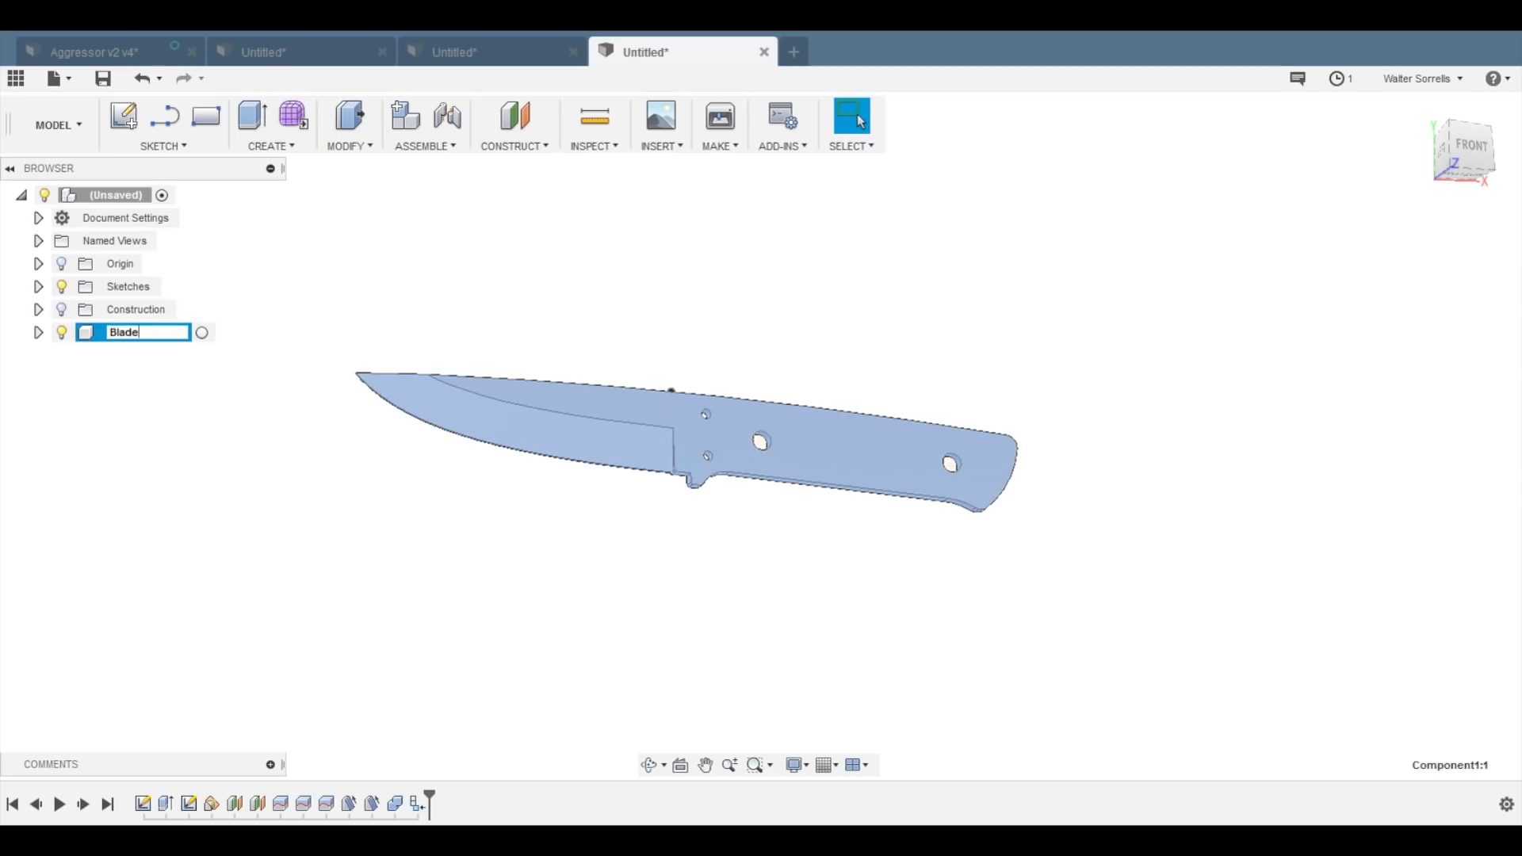
pyautogui.click(201, 408)
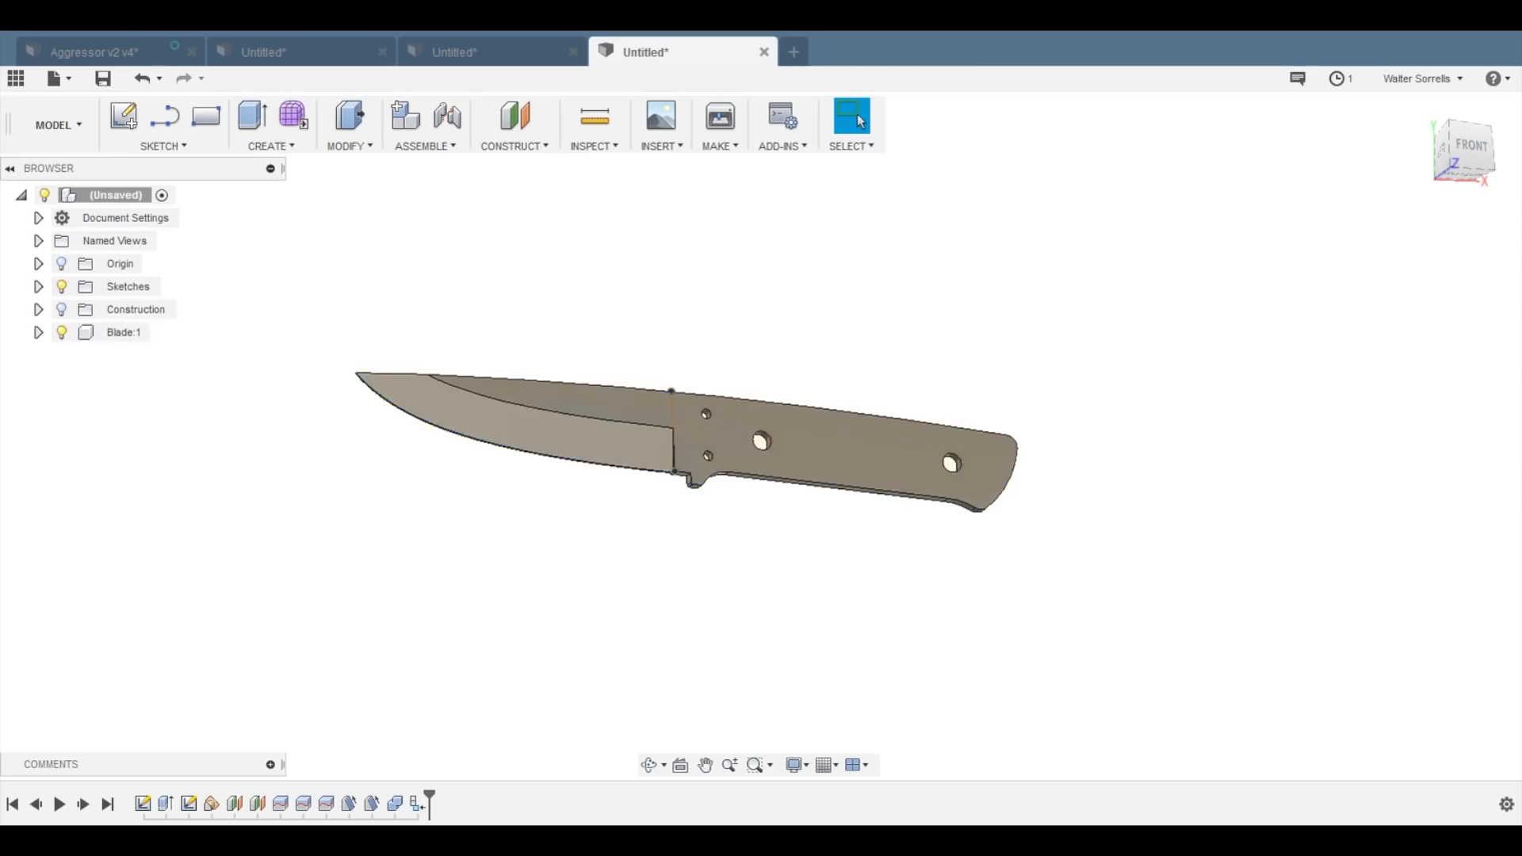
# - On the knife's side face, sketch a vertical line from the notch corner ahead of the finger guard up to the spine
pyautogui.scroll(1, 421, 554)
pyautogui.click(1471, 146)
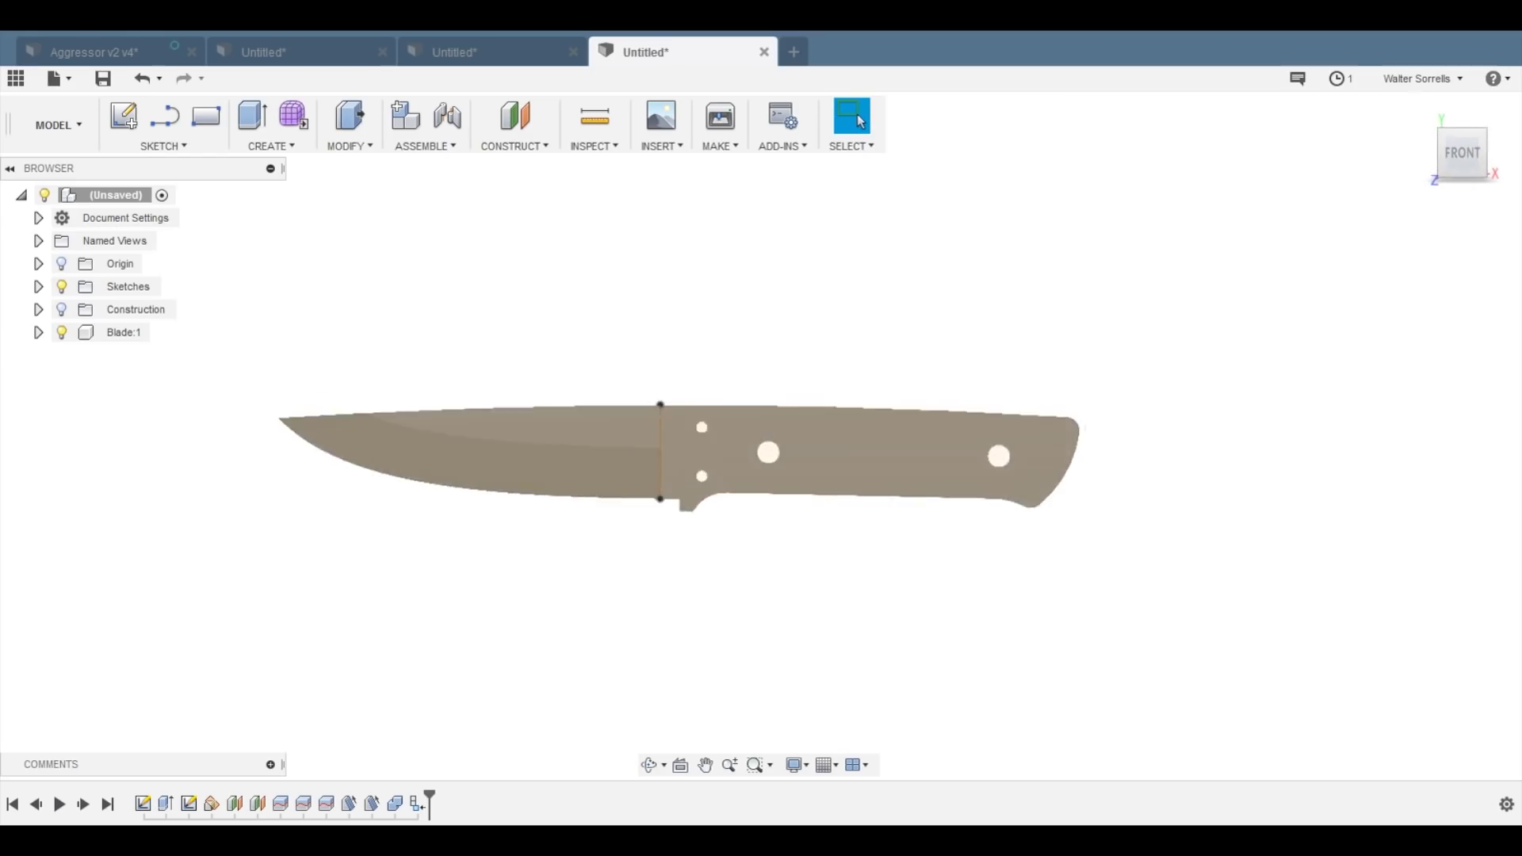
pyautogui.scroll(3, 762, 559)
pyautogui.moveTo(763, 559); pyautogui.dragTo(752, 596, button='middle')
pyautogui.click(164, 146)
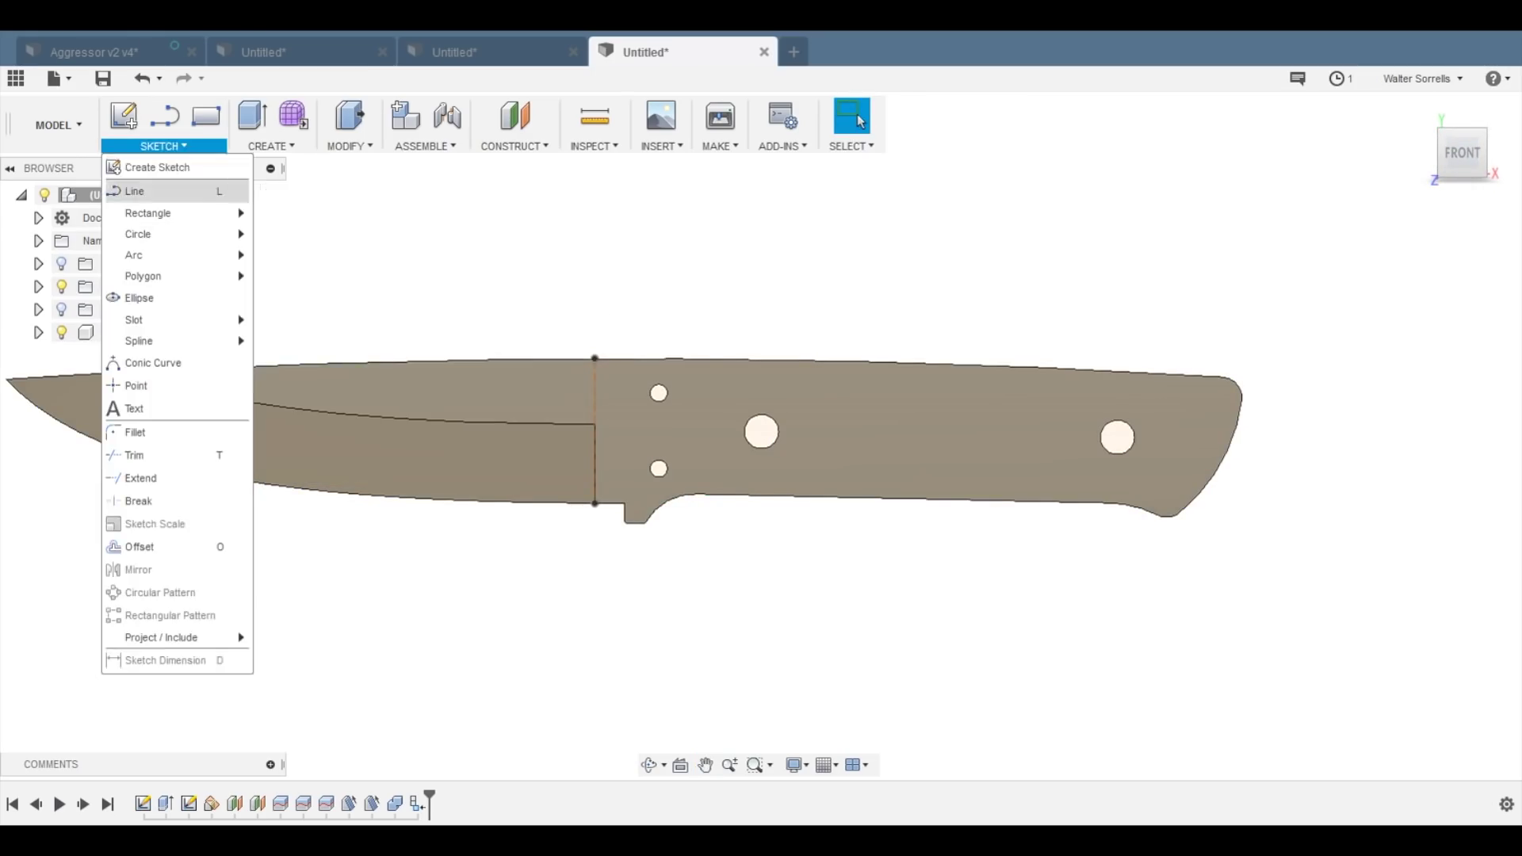
pyautogui.click(151, 191)
pyautogui.click(740, 426)
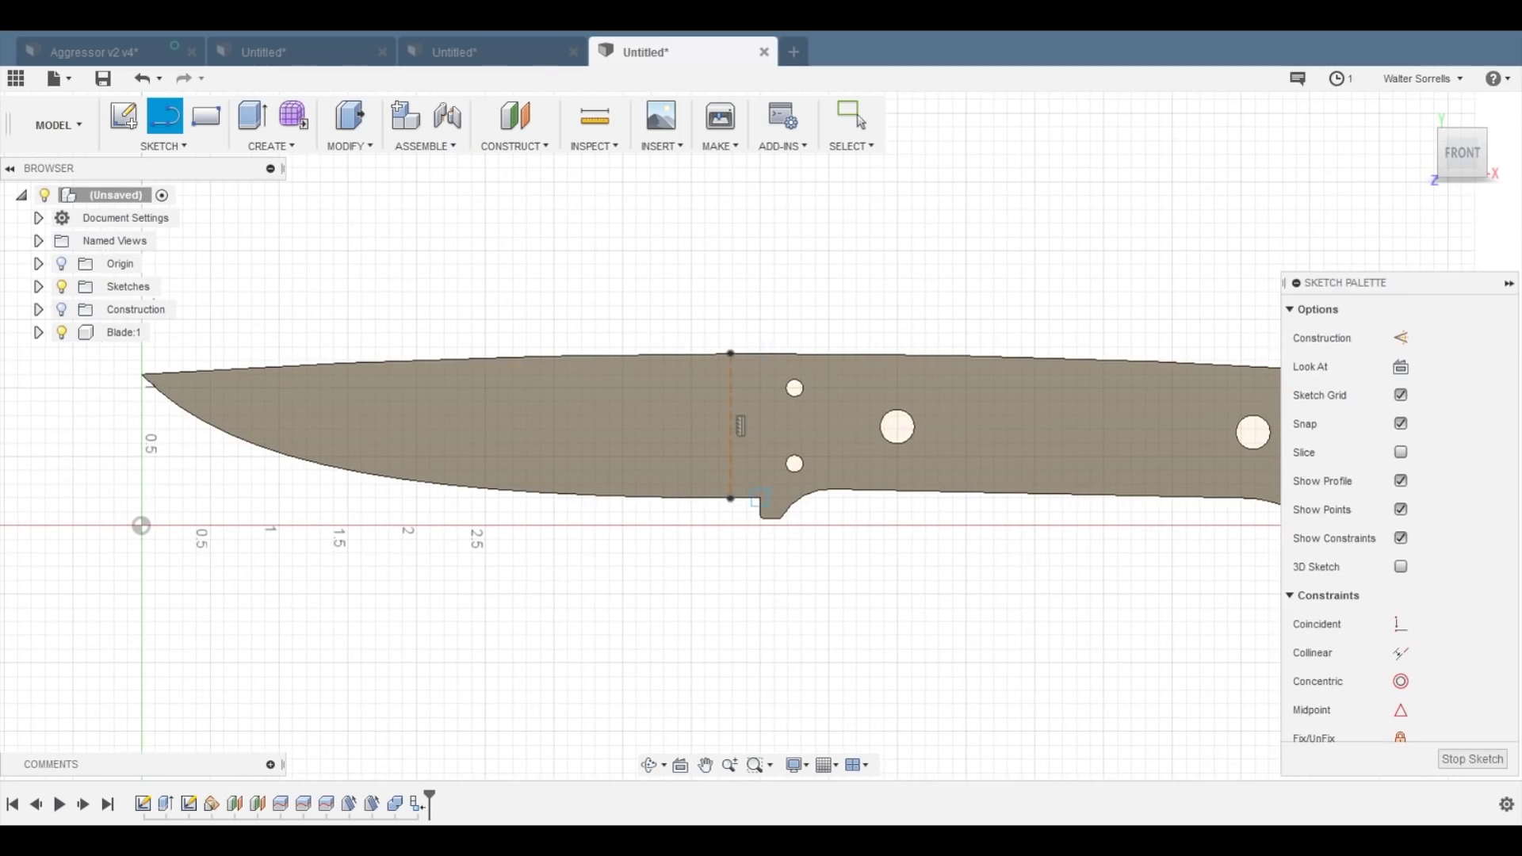
pyautogui.scroll(5, 769, 492)
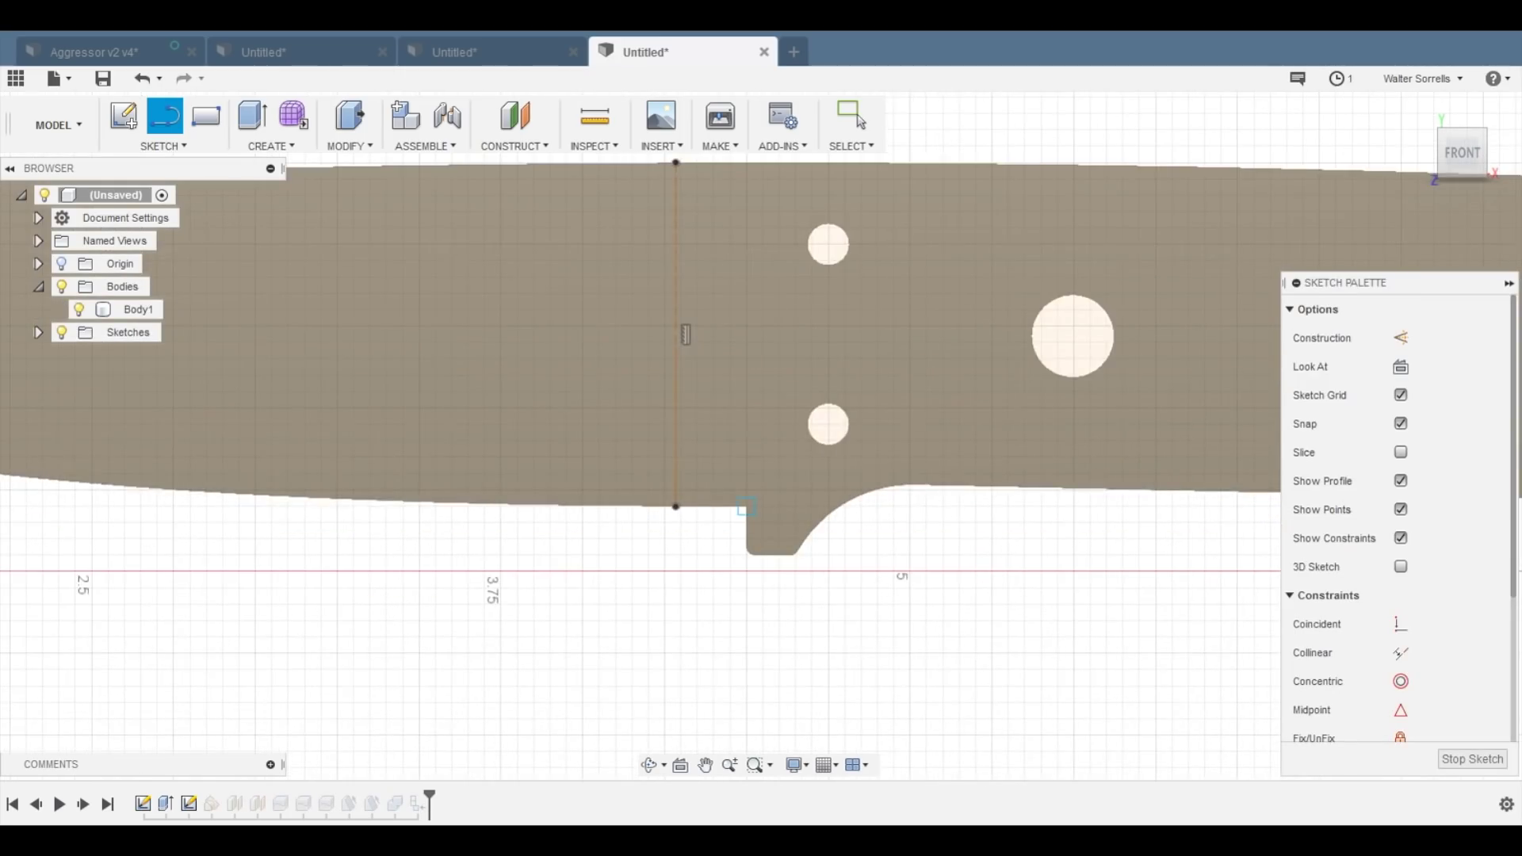
pyautogui.doubleClick(747, 163)
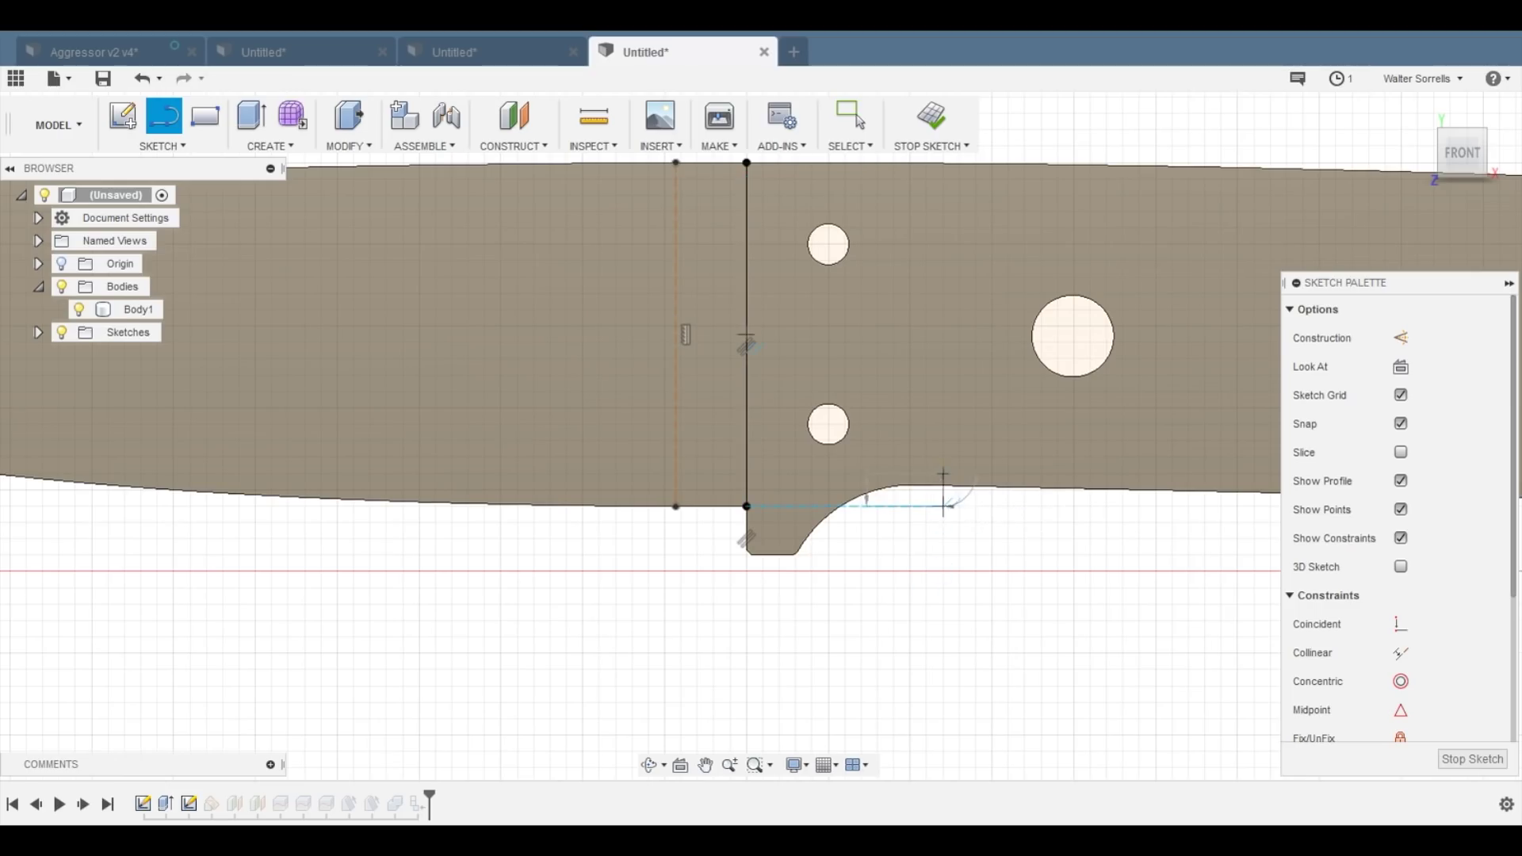
# - Sketch a second vertical line from the handle's lower edge just behind the finger-guard curve up to the spine
pyautogui.press('l')
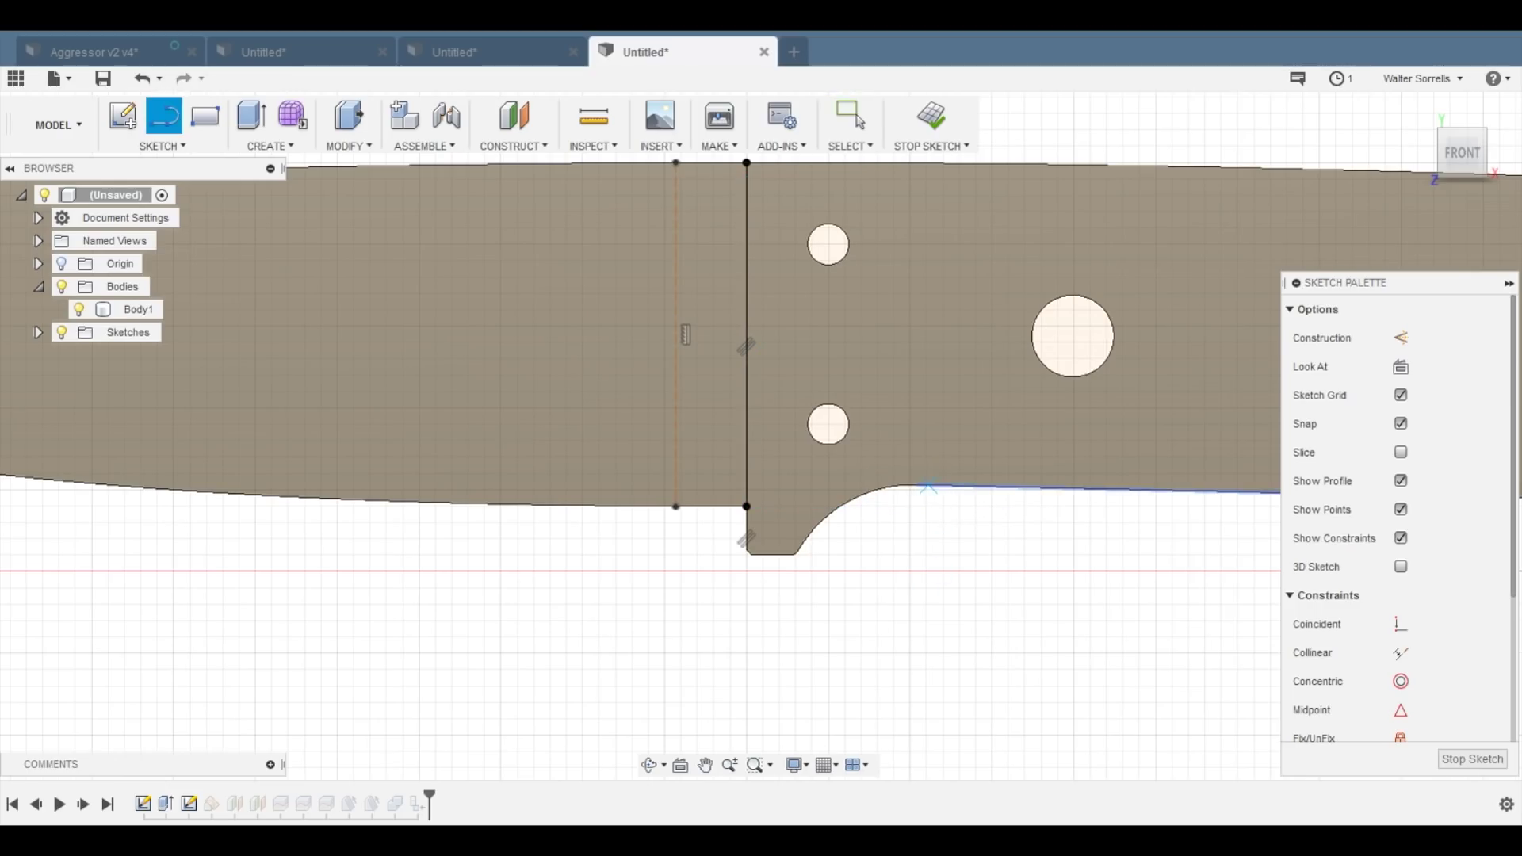
pyautogui.click(927, 487)
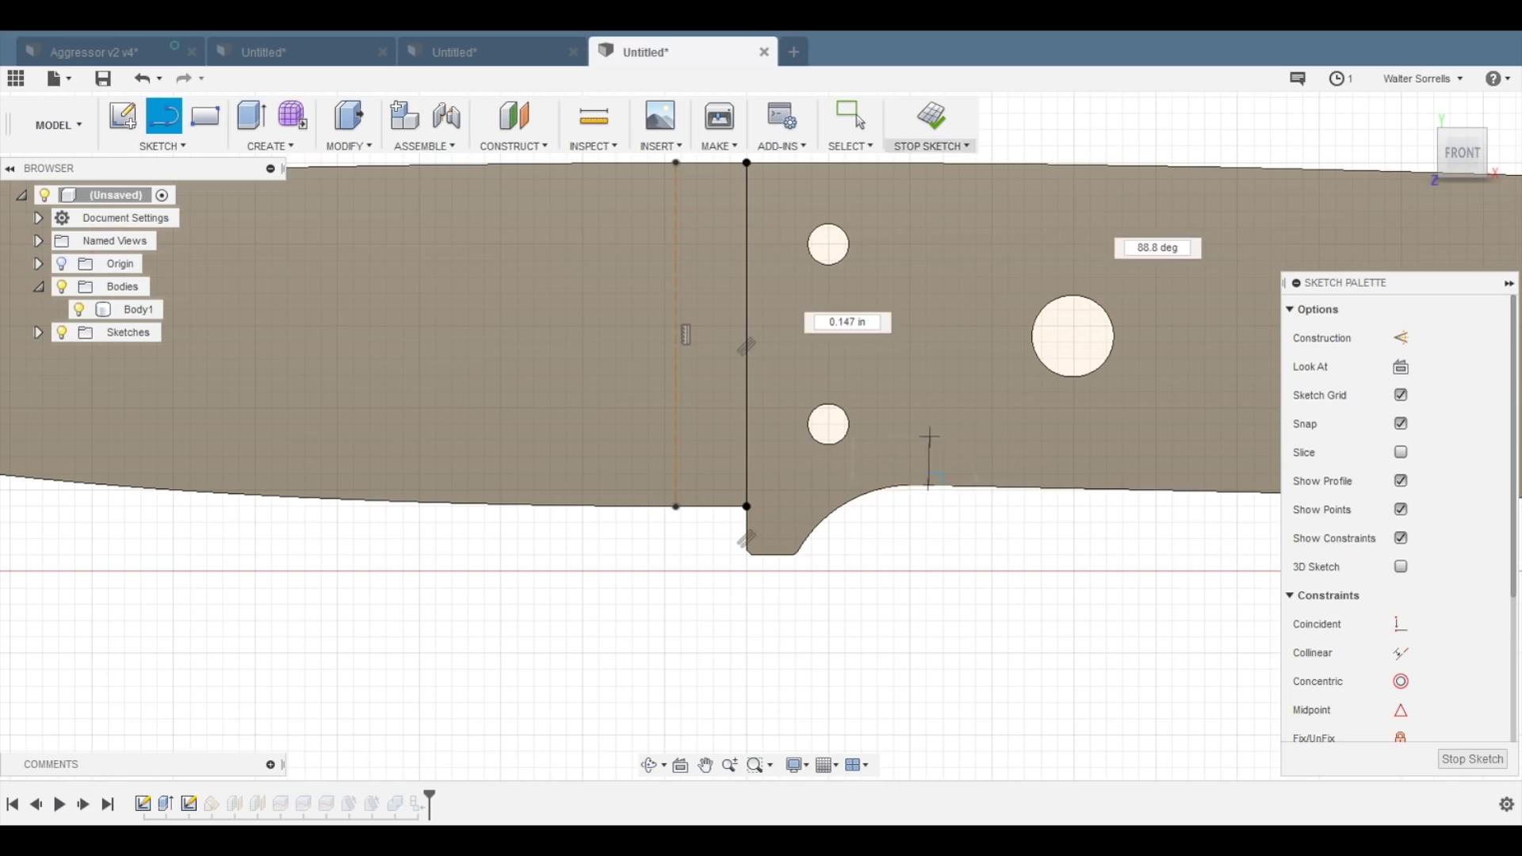
pyautogui.scroll(2, 935, 163)
pyautogui.doubleClick(938, 161)
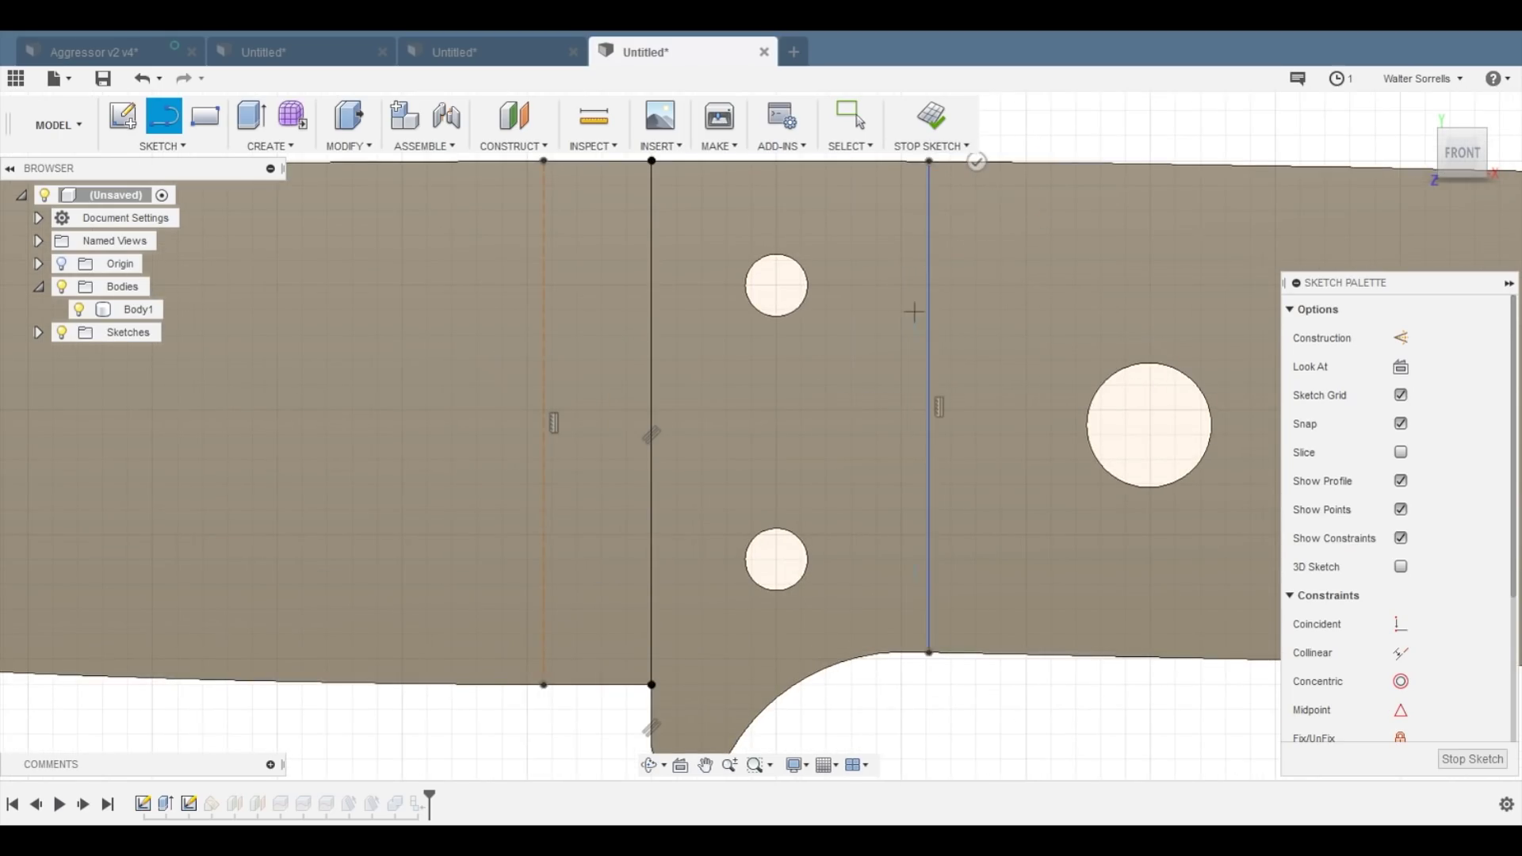
pyautogui.scroll(-5, 919, 314)
pyautogui.press('Escape')
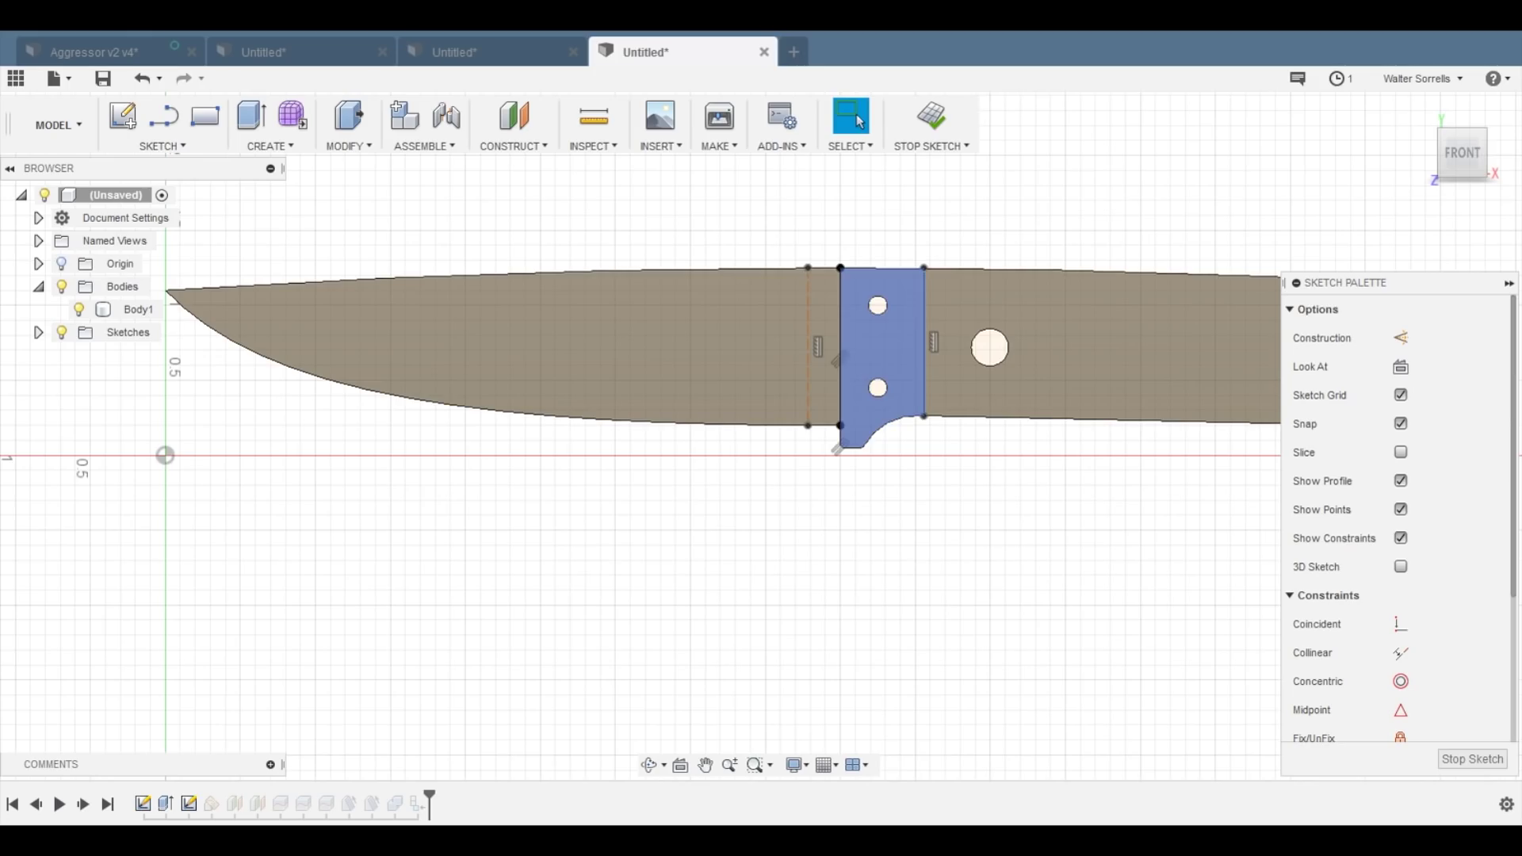
# - Start an Extrude of the bolster profile between the two vertical lines with a distance of 0.5 in
pyautogui.click(892, 340)
pyautogui.keyDown('shift'); pyautogui.moveTo(892, 341); pyautogui.dragTo(999, 293, button='middle'); pyautogui.keyUp('shift')
pyautogui.press('e')
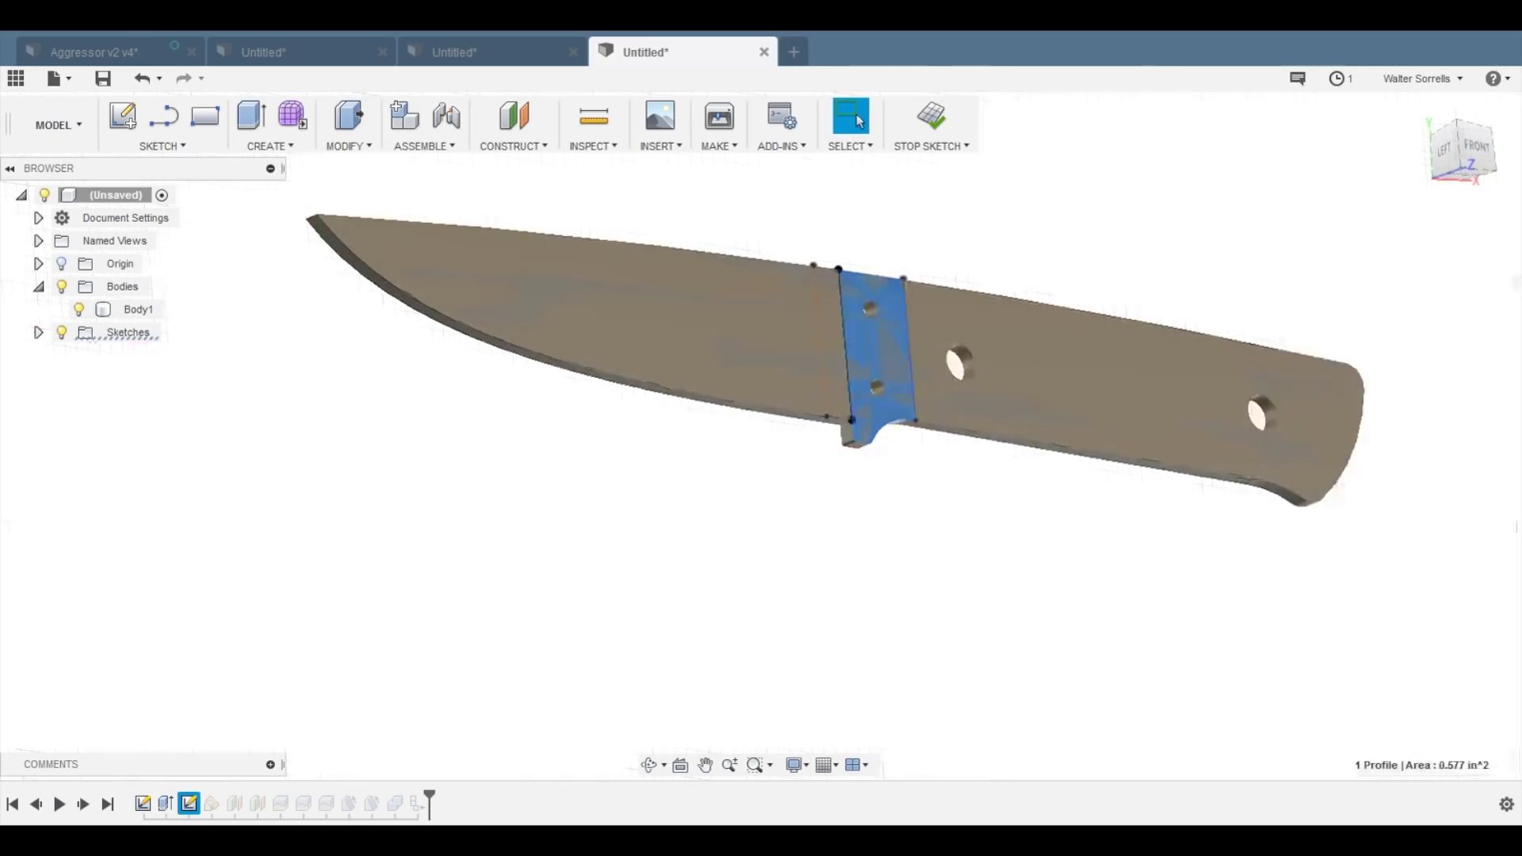
pyautogui.press('e')
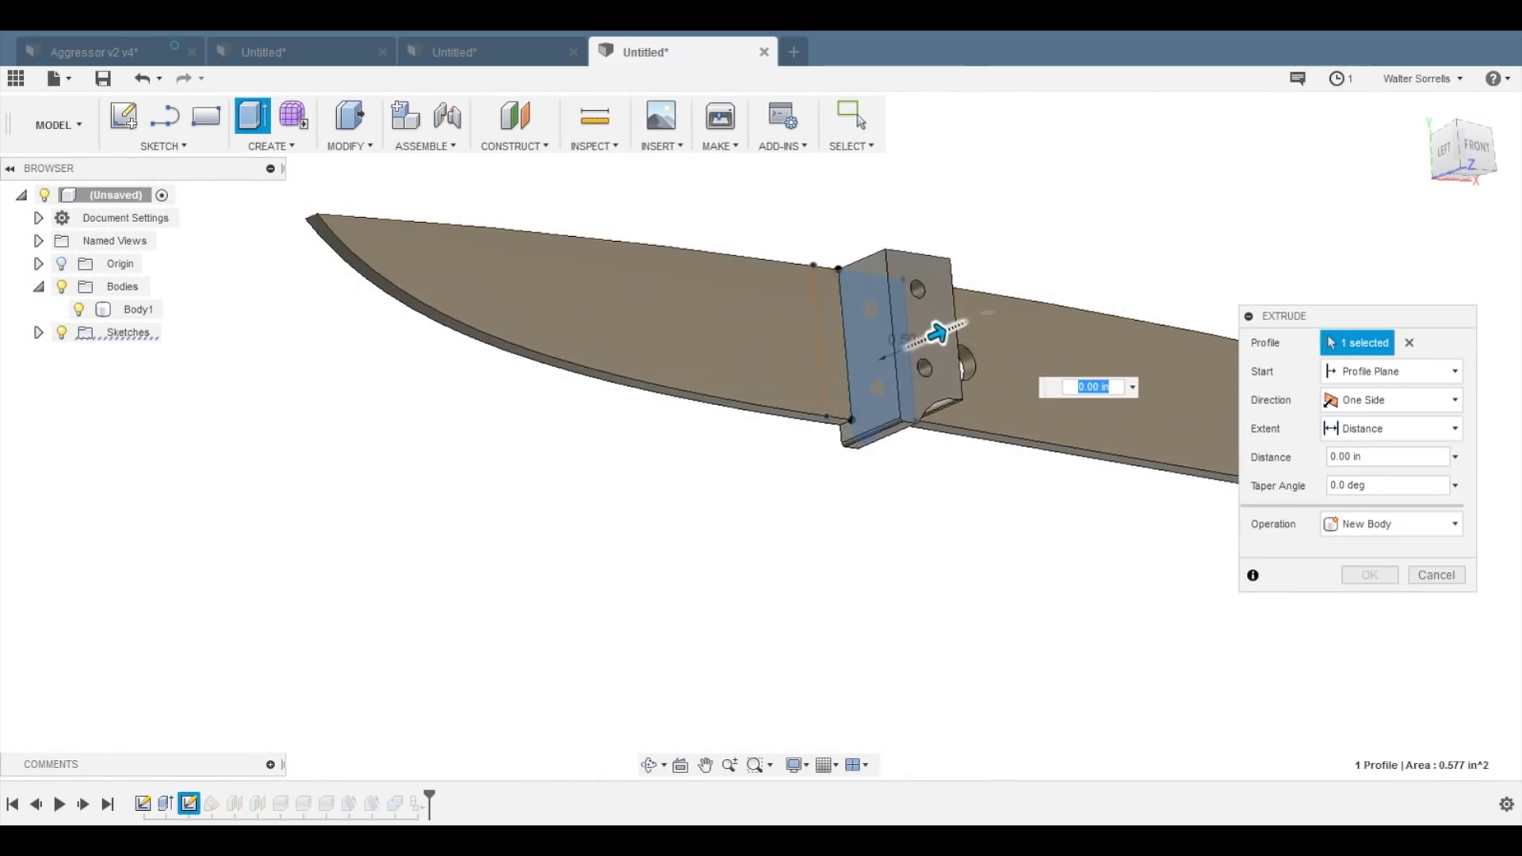
pyautogui.write('0.5')
pyautogui.press('Return')
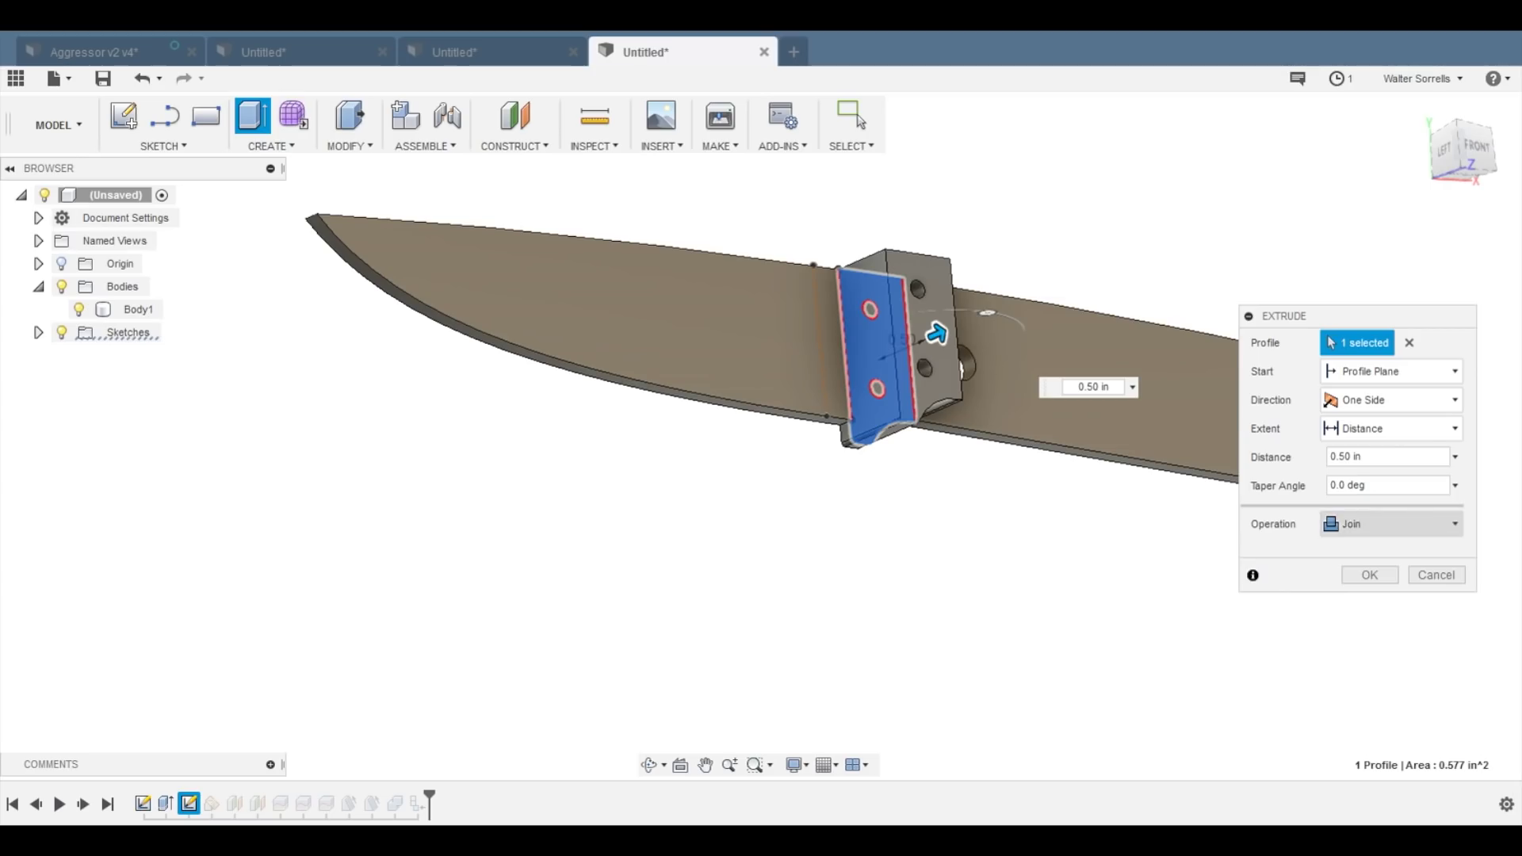
# - Finish the bolster extrusion as a new body with a distance of 0.20 in
pyautogui.click(1391, 524)
pyautogui.click(1364, 620)
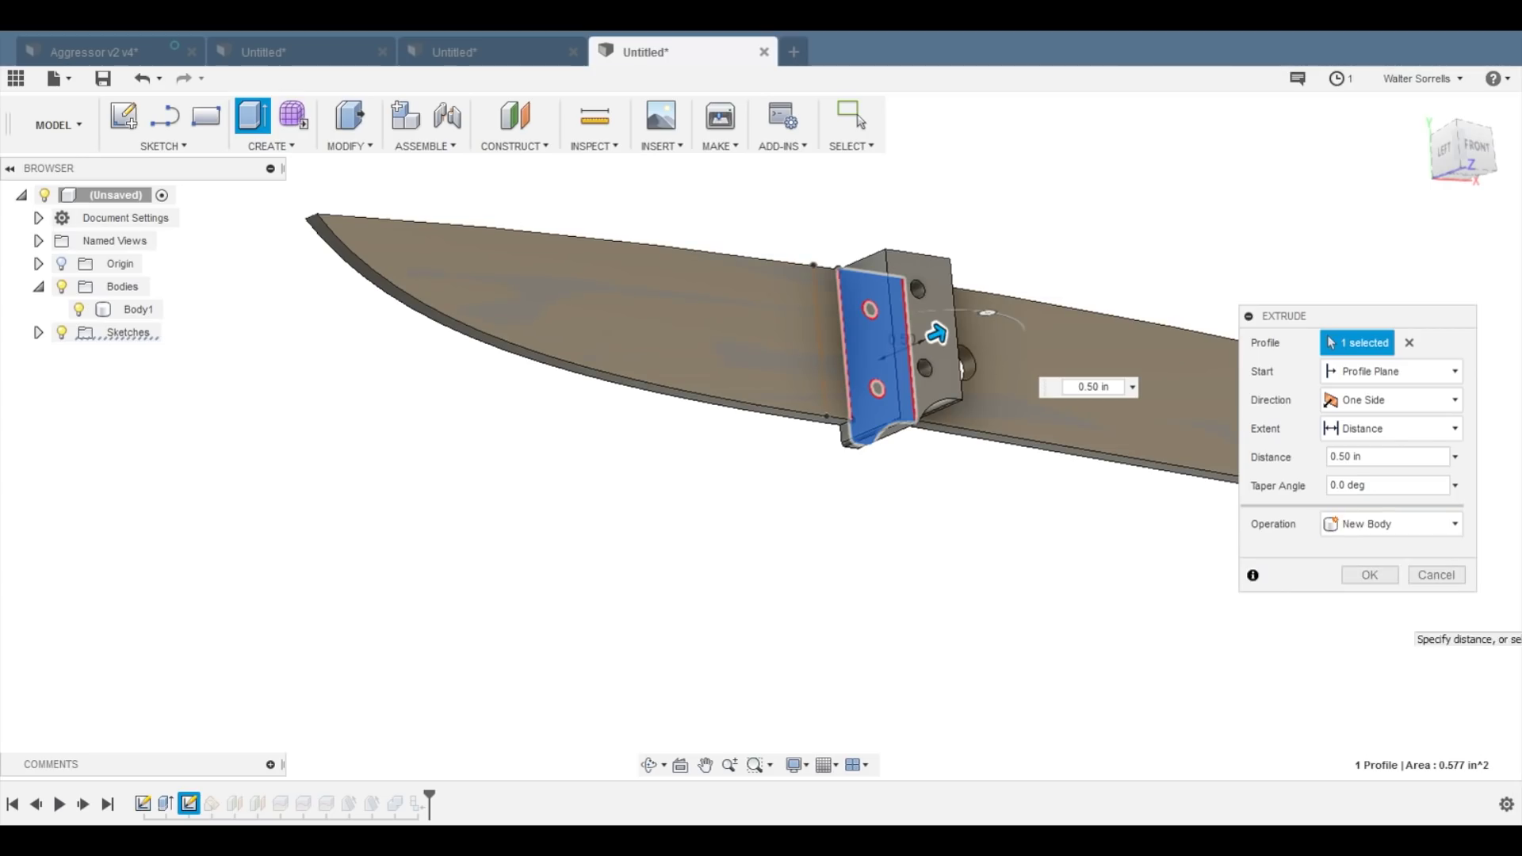
pyautogui.click(1086, 387)
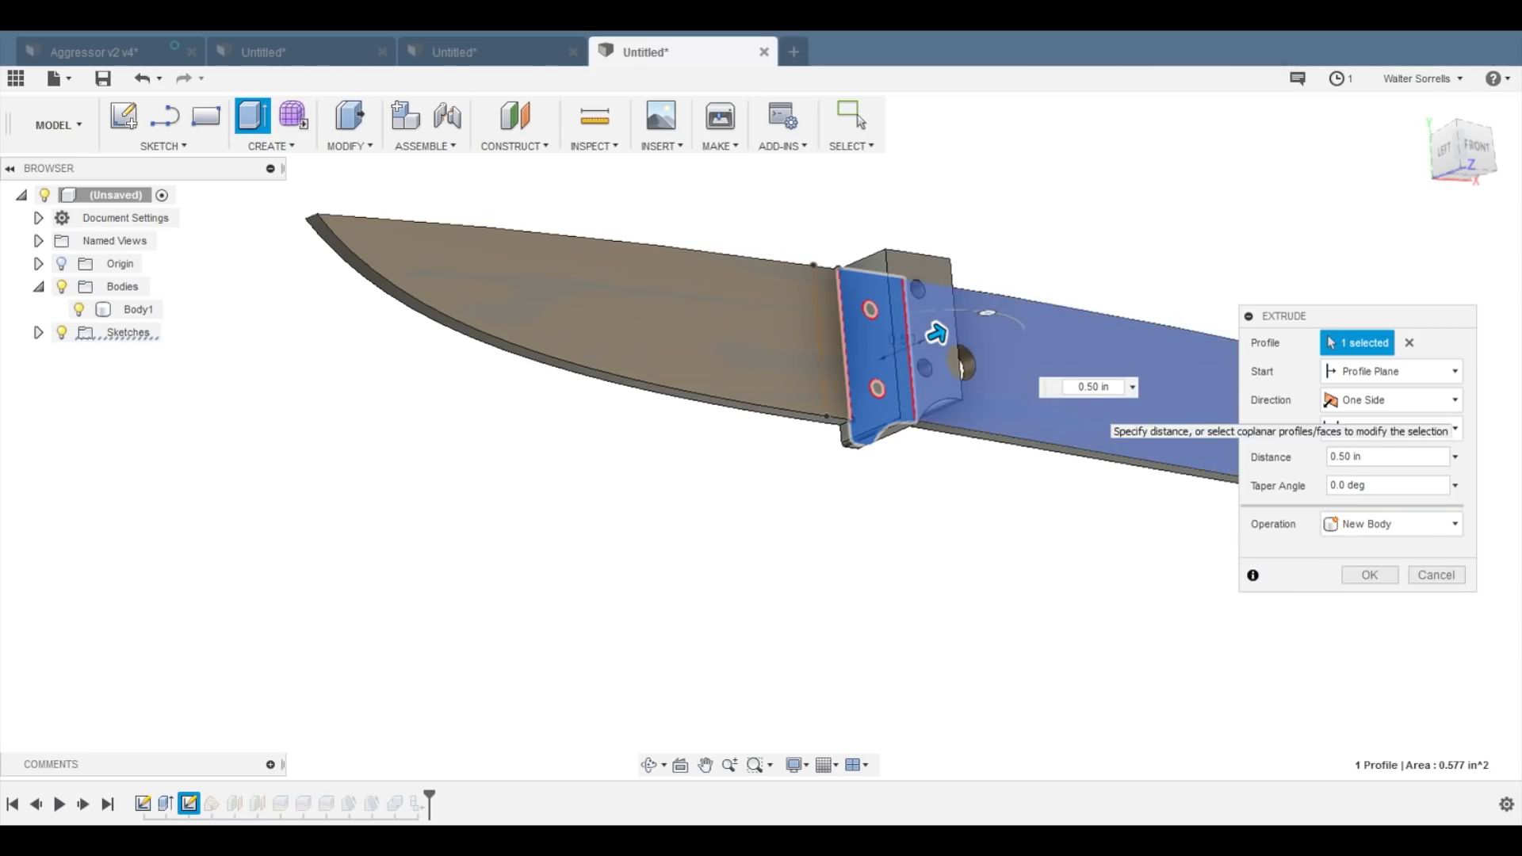
pyautogui.write('2')
pyautogui.press('Delete')
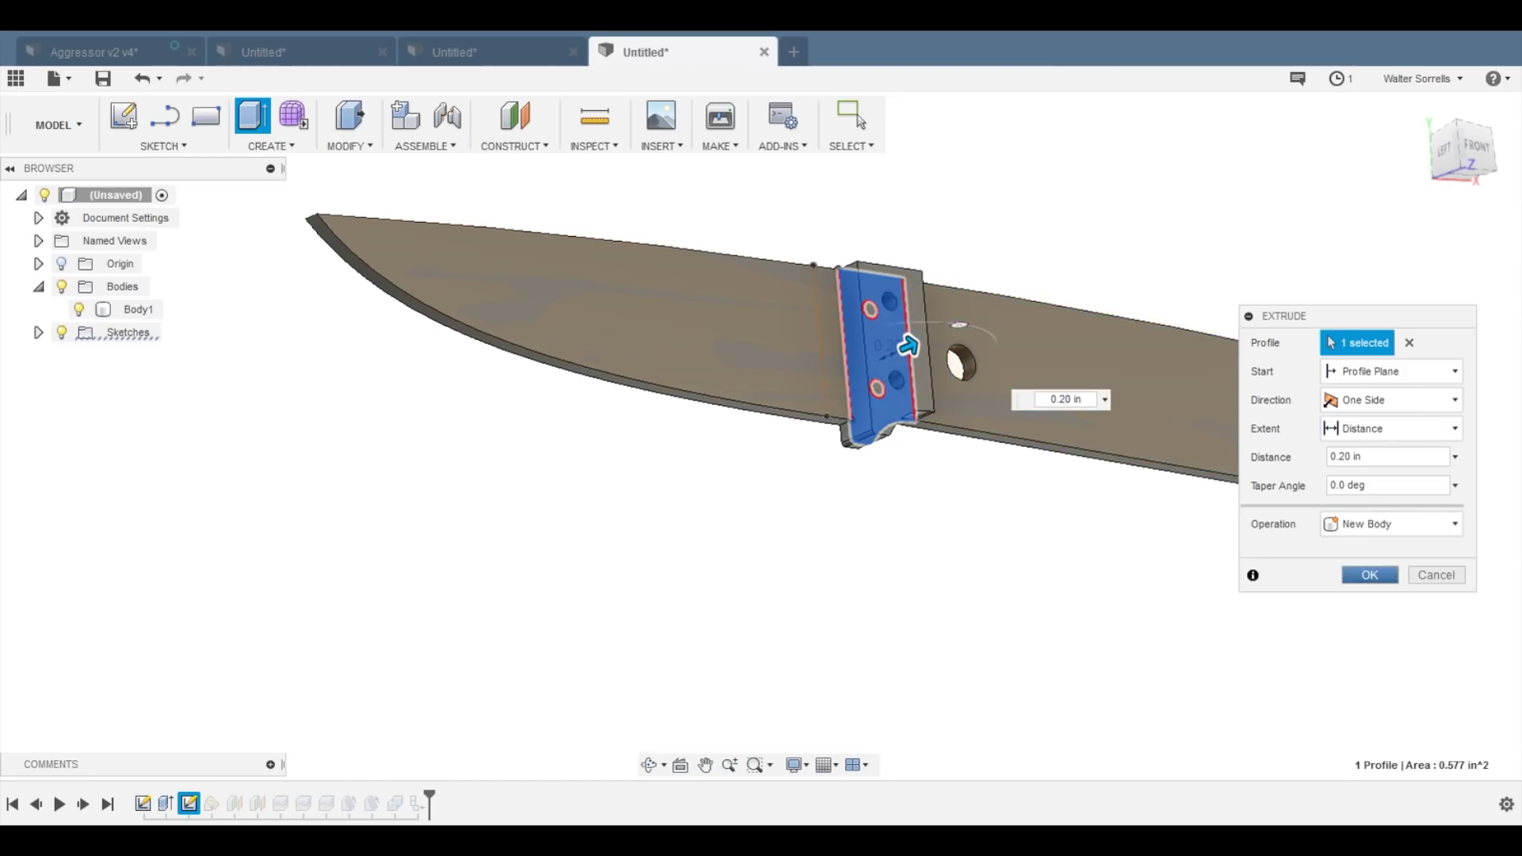
pyautogui.press('Return')
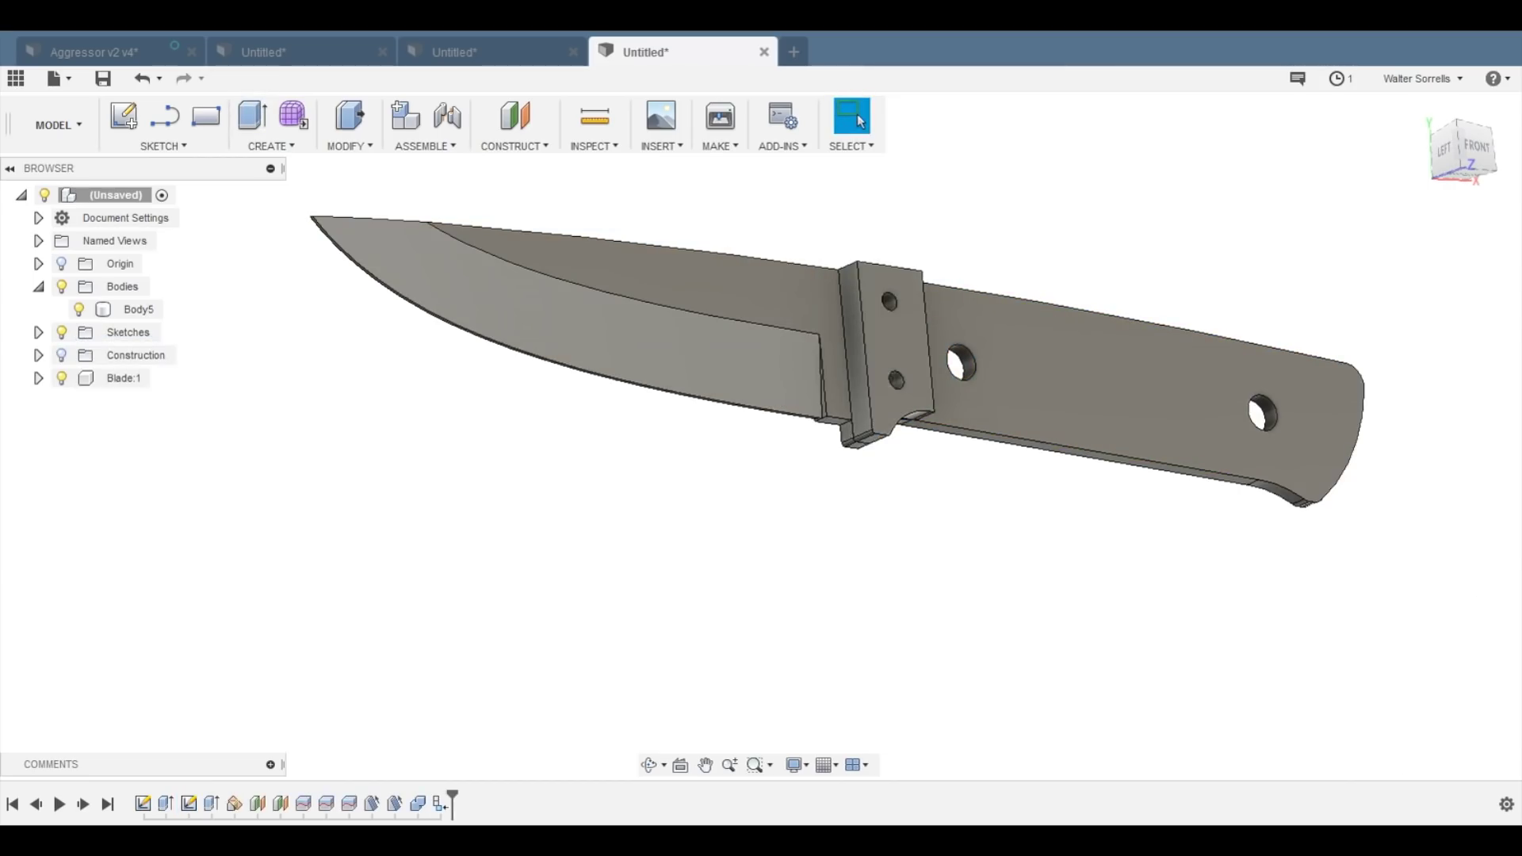
# - Hide the bolster body and reopen the sketch containing the two vertical lines for editing
pyautogui.click(78, 309)
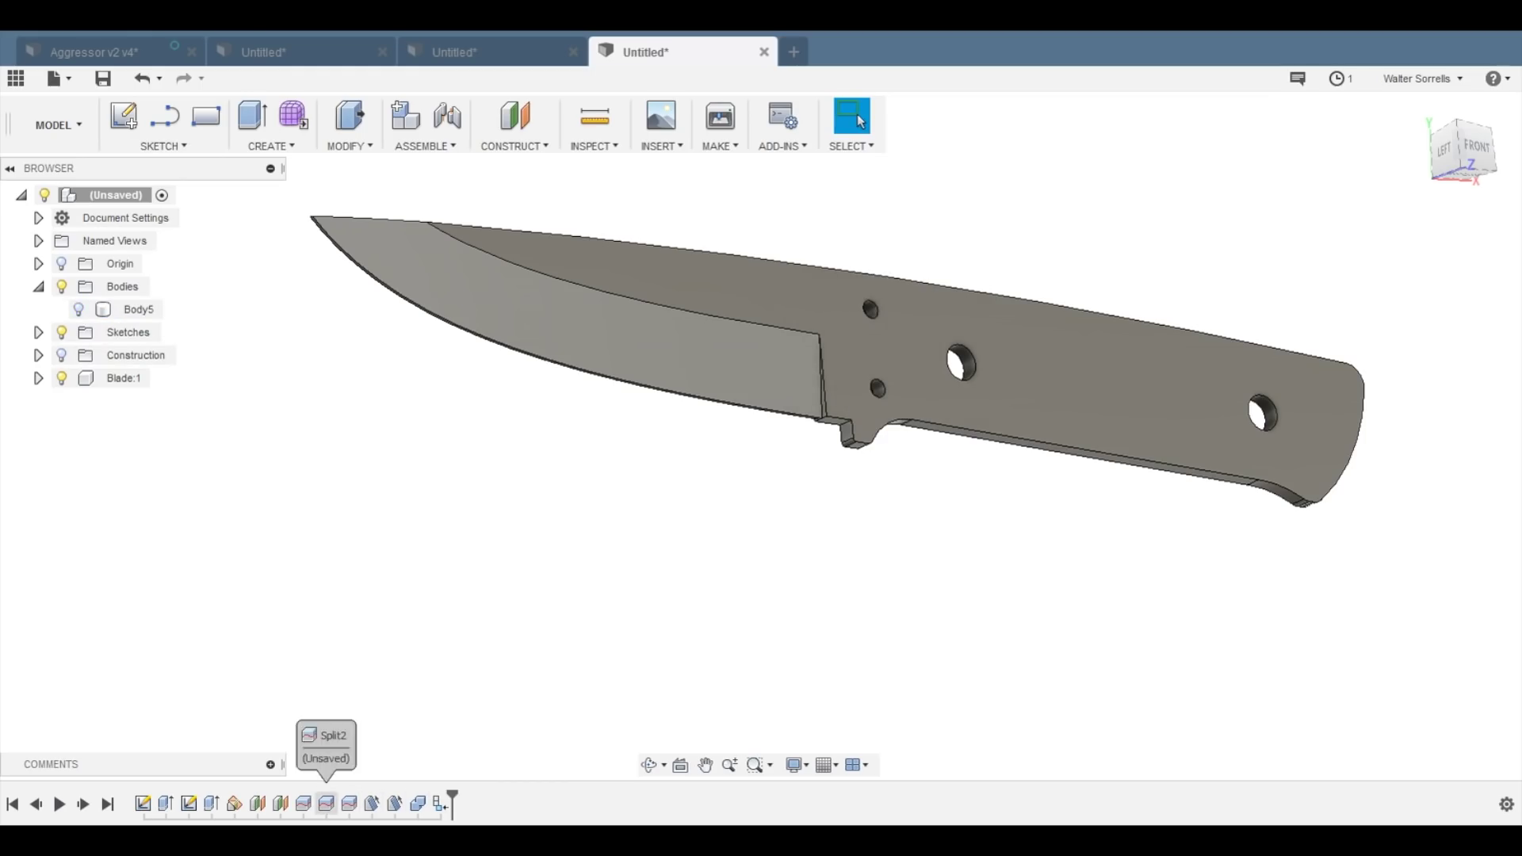
pyautogui.rightClick(189, 804)
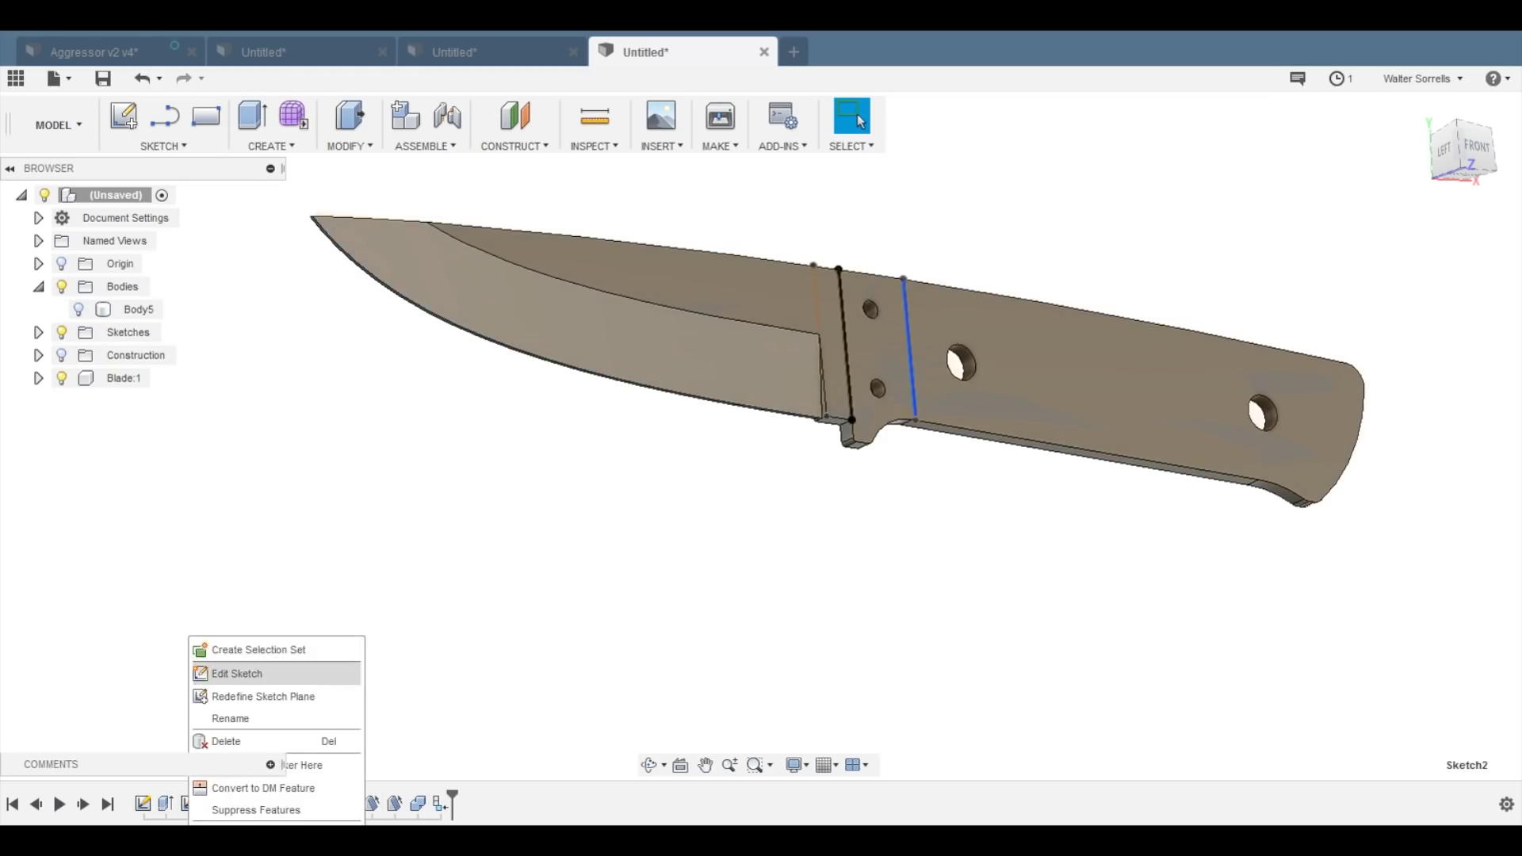
pyautogui.click(238, 673)
# - Extrude the handle profile behind the second vertical line as a new body, and show the bolster body again
pyautogui.scroll(1, 882, 492)
pyautogui.moveTo(882, 492)
pyautogui.mouseDown(button='middle')
pyautogui.moveTo(702, 488)
pyautogui.moveTo(930, 353)
pyautogui.moveTo(599, 534)
pyautogui.moveTo(737, 460)
pyautogui.mouseUp(button='middle')
pyautogui.scroll(-3, 930, 353)
pyautogui.click(737, 459)
pyautogui.click(931, 119)
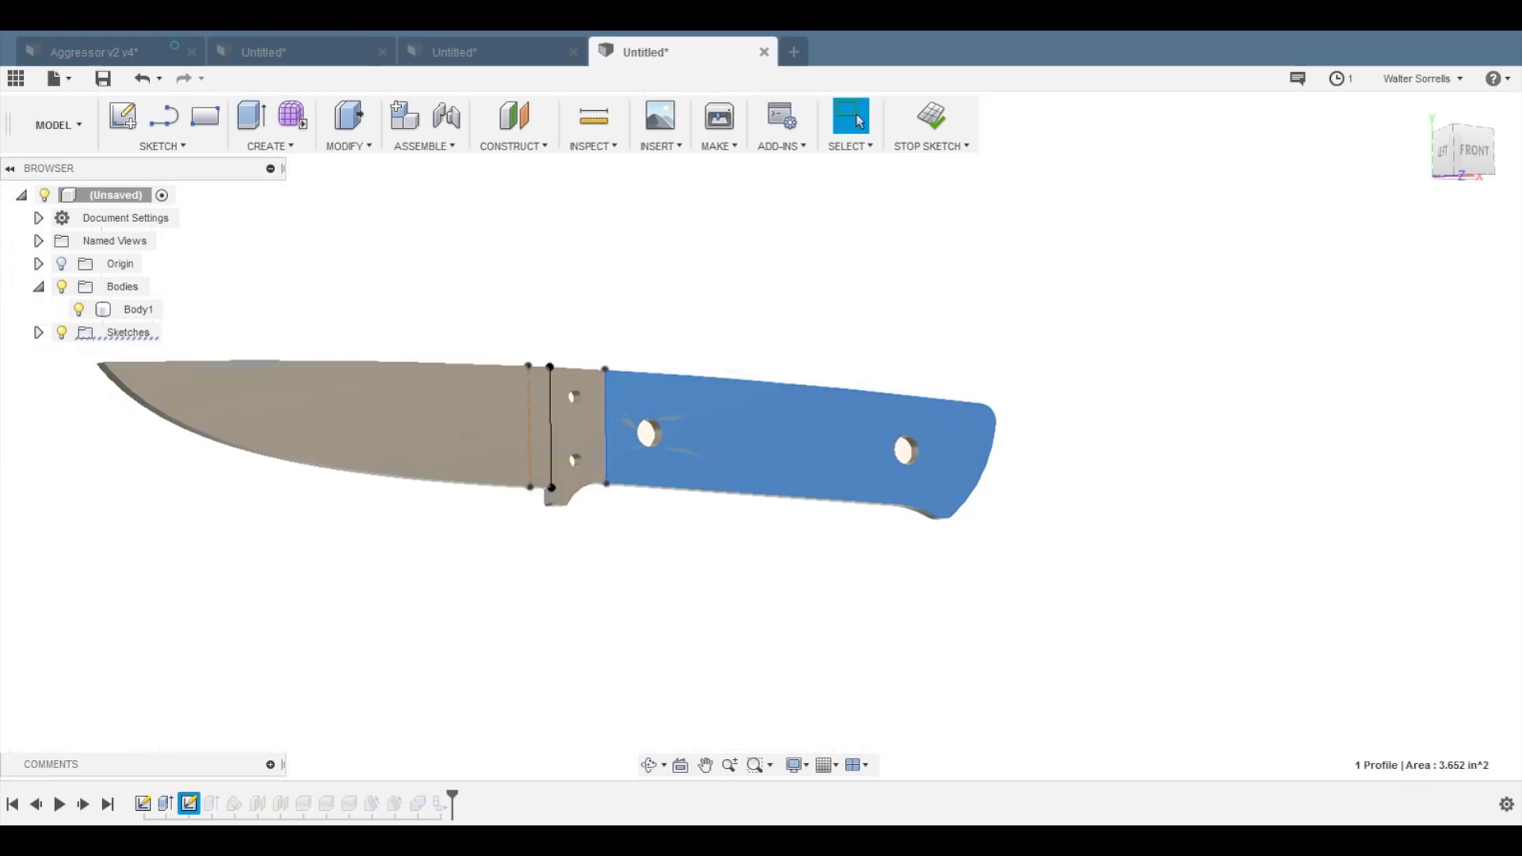
pyautogui.press('e')
pyautogui.moveTo(812, 442)
pyautogui.mouseDown()
pyautogui.moveTo(847, 435)
pyautogui.moveTo(824, 436)
pyautogui.mouseUp()
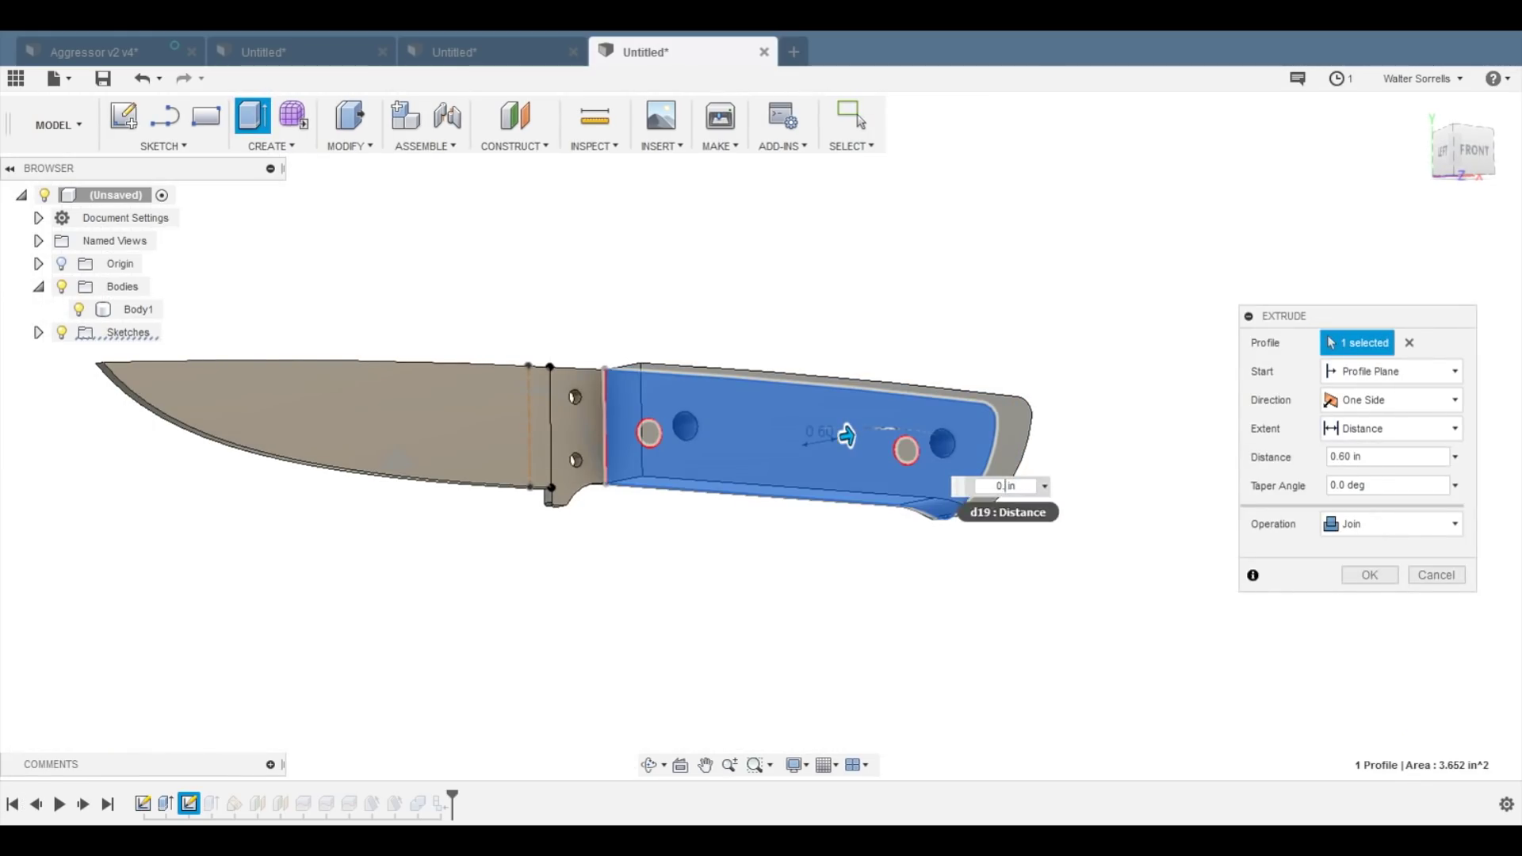
pyautogui.click(1391, 524)
pyautogui.click(1364, 615)
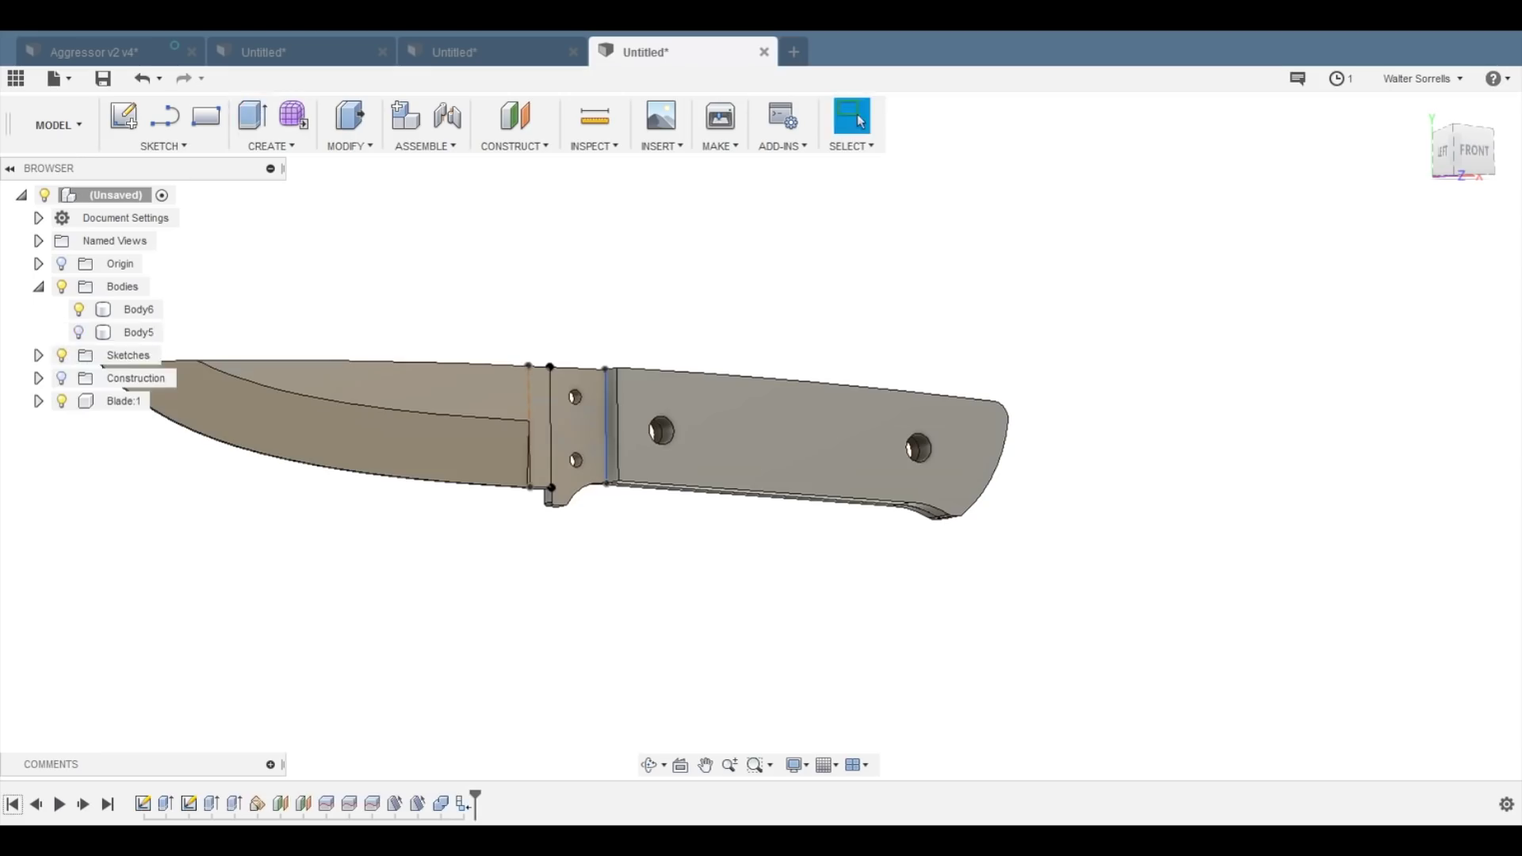
pyautogui.click(78, 332)
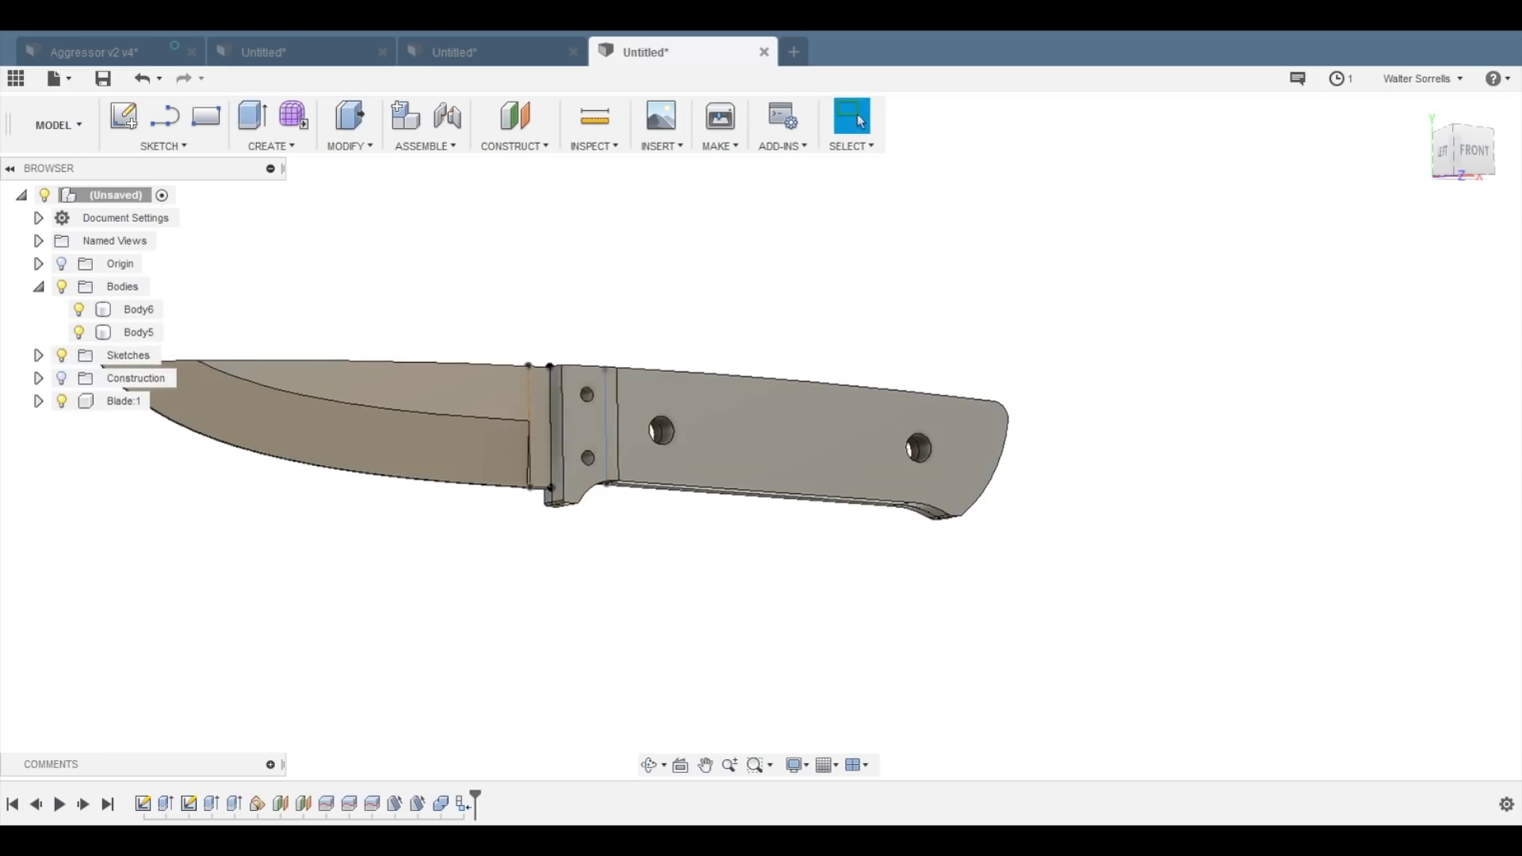
# - Create a construction plane offset from the blade's side profile into the middle of the blade's thickness
pyautogui.moveTo(317, 460)
pyautogui.keyDown('shift'); pyautogui.mouseDown(button='middle')
pyautogui.moveTo(365, 547)
pyautogui.moveTo(341, 476)
pyautogui.mouseUp(button='middle'); pyautogui.keyUp('shift')
pyautogui.click(514, 146)
pyautogui.click(524, 167)
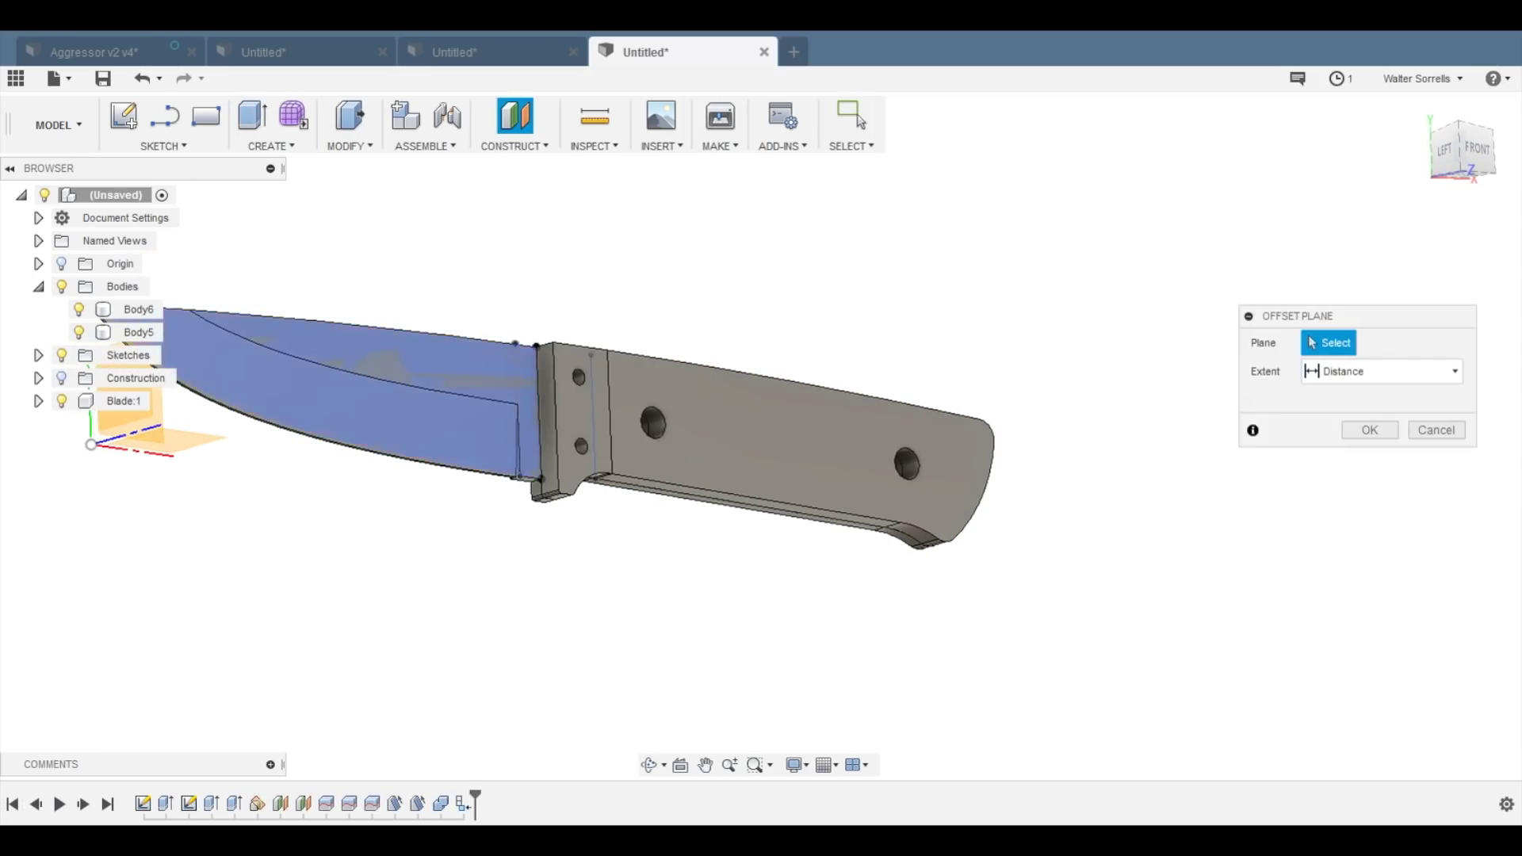
pyautogui.click(330, 379)
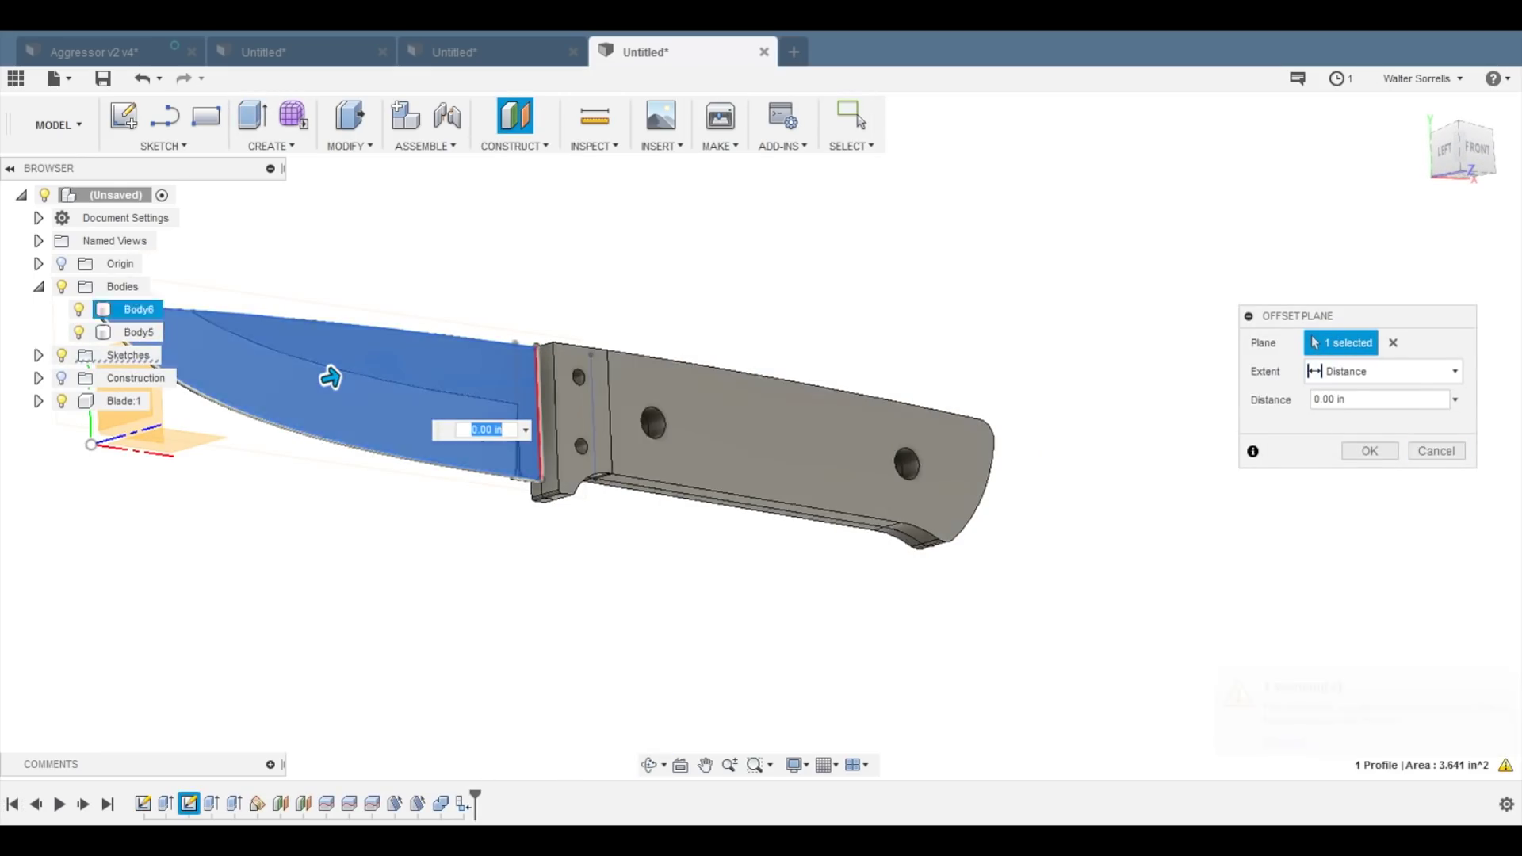
pyautogui.moveTo(330, 379); pyautogui.dragTo(290, 390)
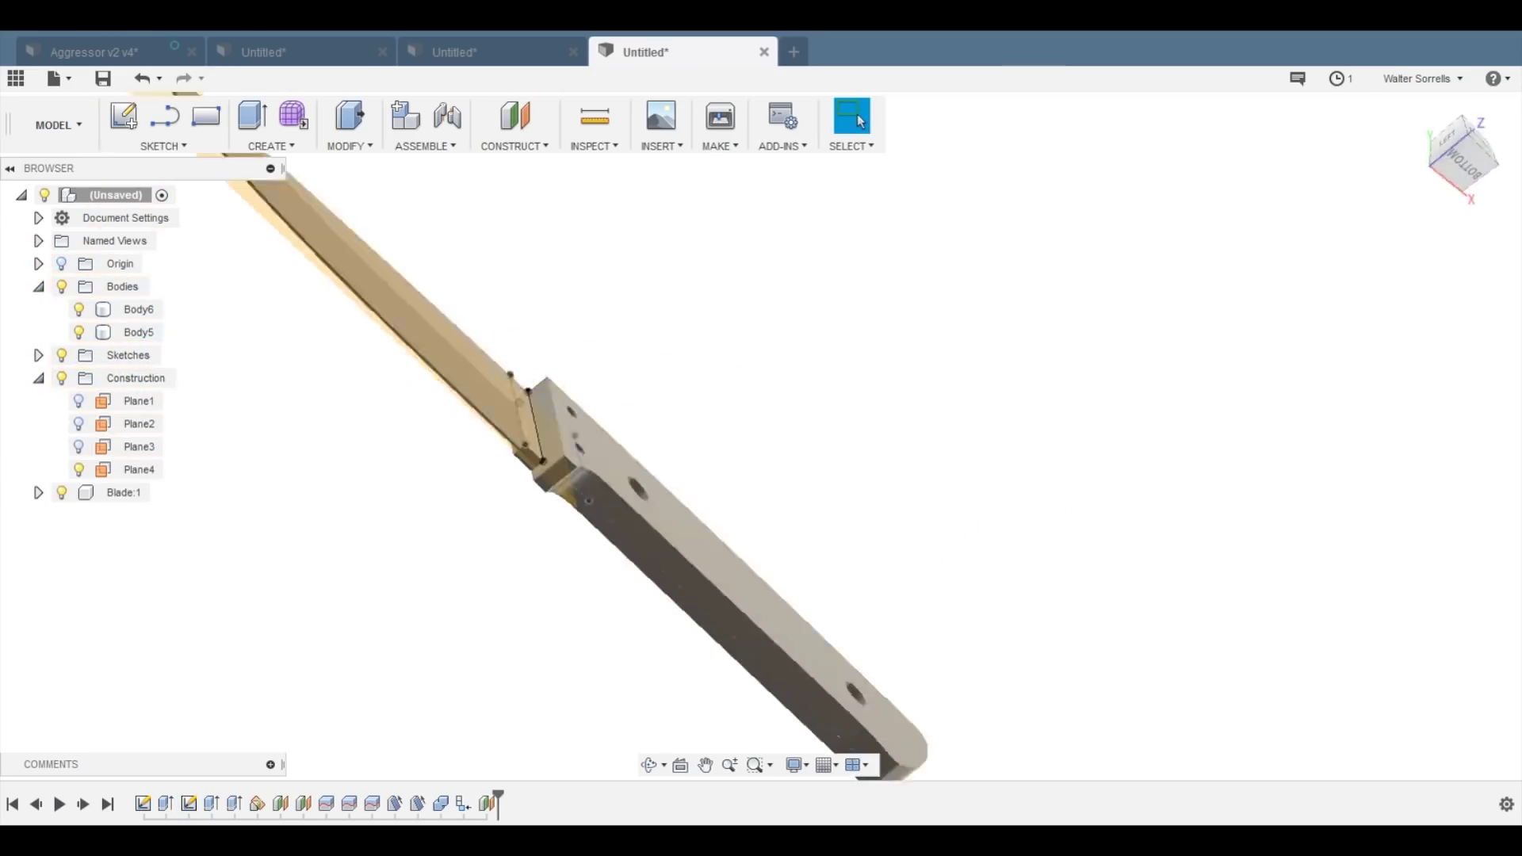
pyautogui.scroll(3, 602, 444)
pyautogui.keyDown('shift'); pyautogui.moveTo(603, 476); pyautogui.dragTo(681, 507, button='middle'); pyautogui.keyUp('shift')
pyautogui.click(1461, 156)
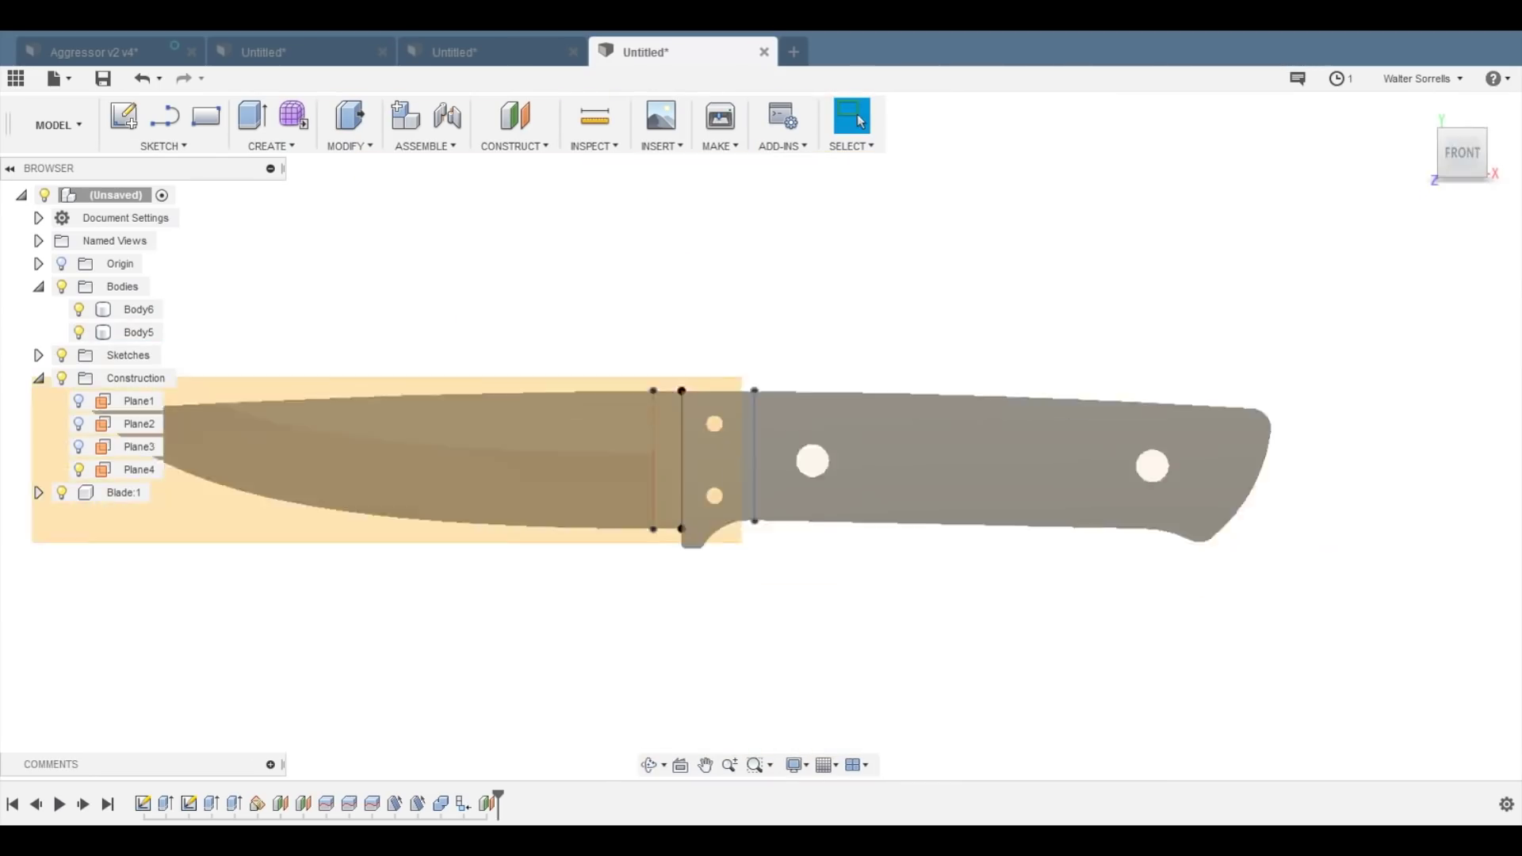
pyautogui.click(348, 146)
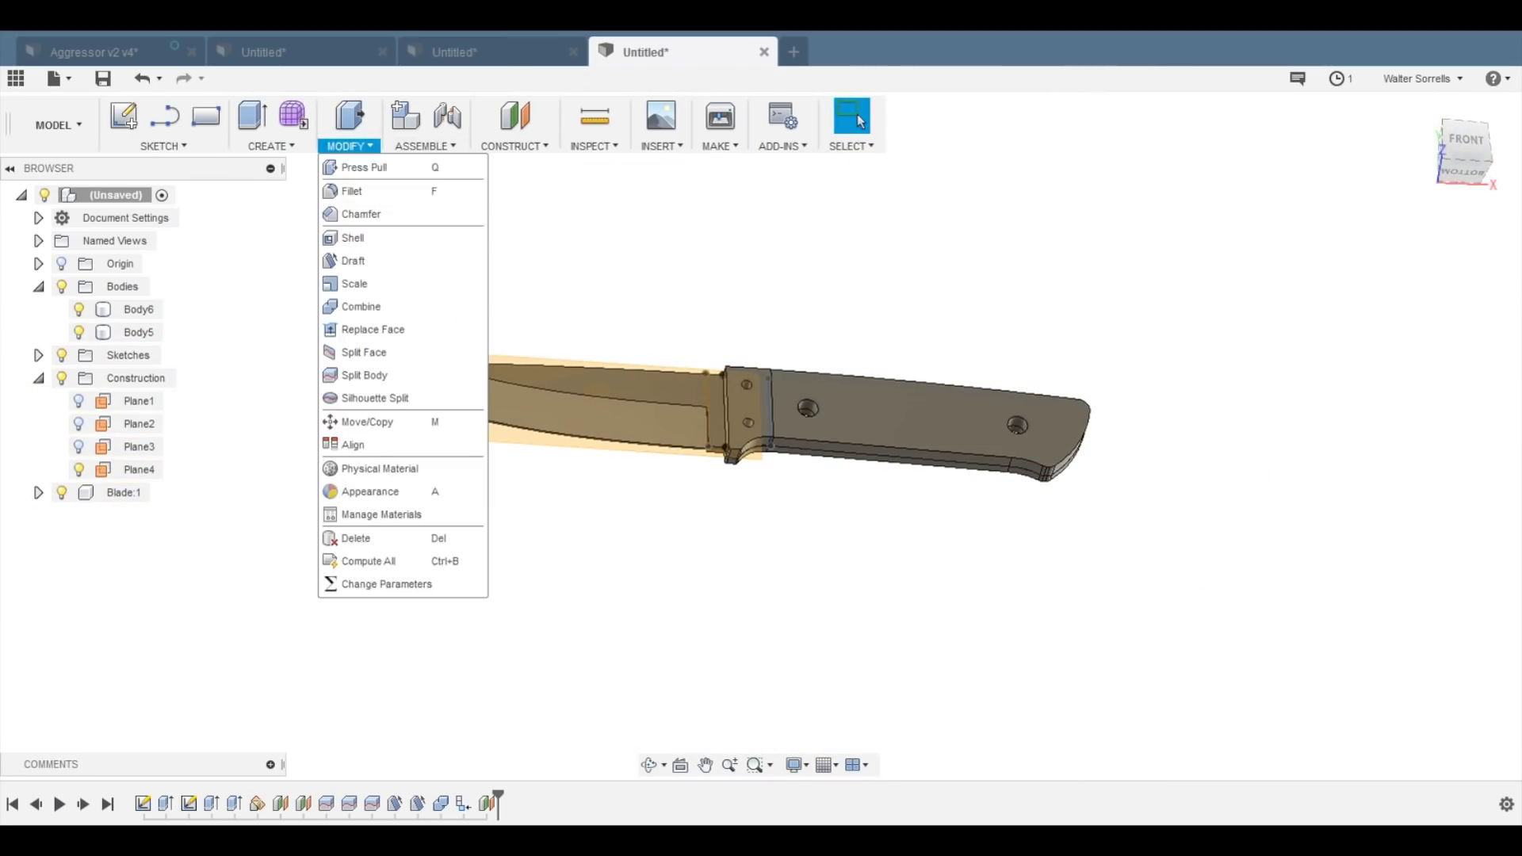
pyautogui.click(313, 558)
pyautogui.click(131, 309)
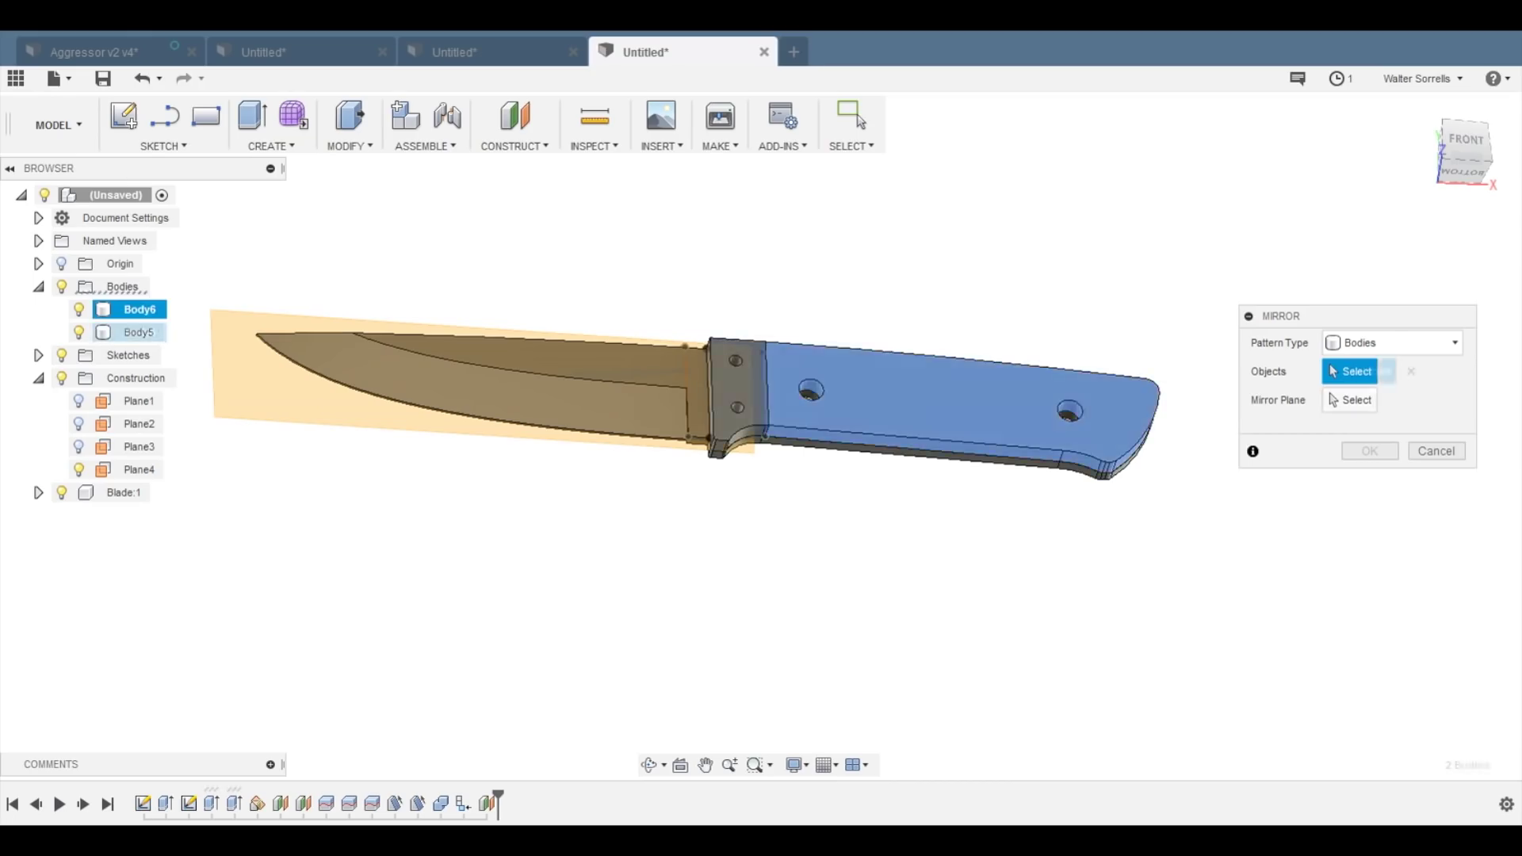
pyautogui.click(777, 397)
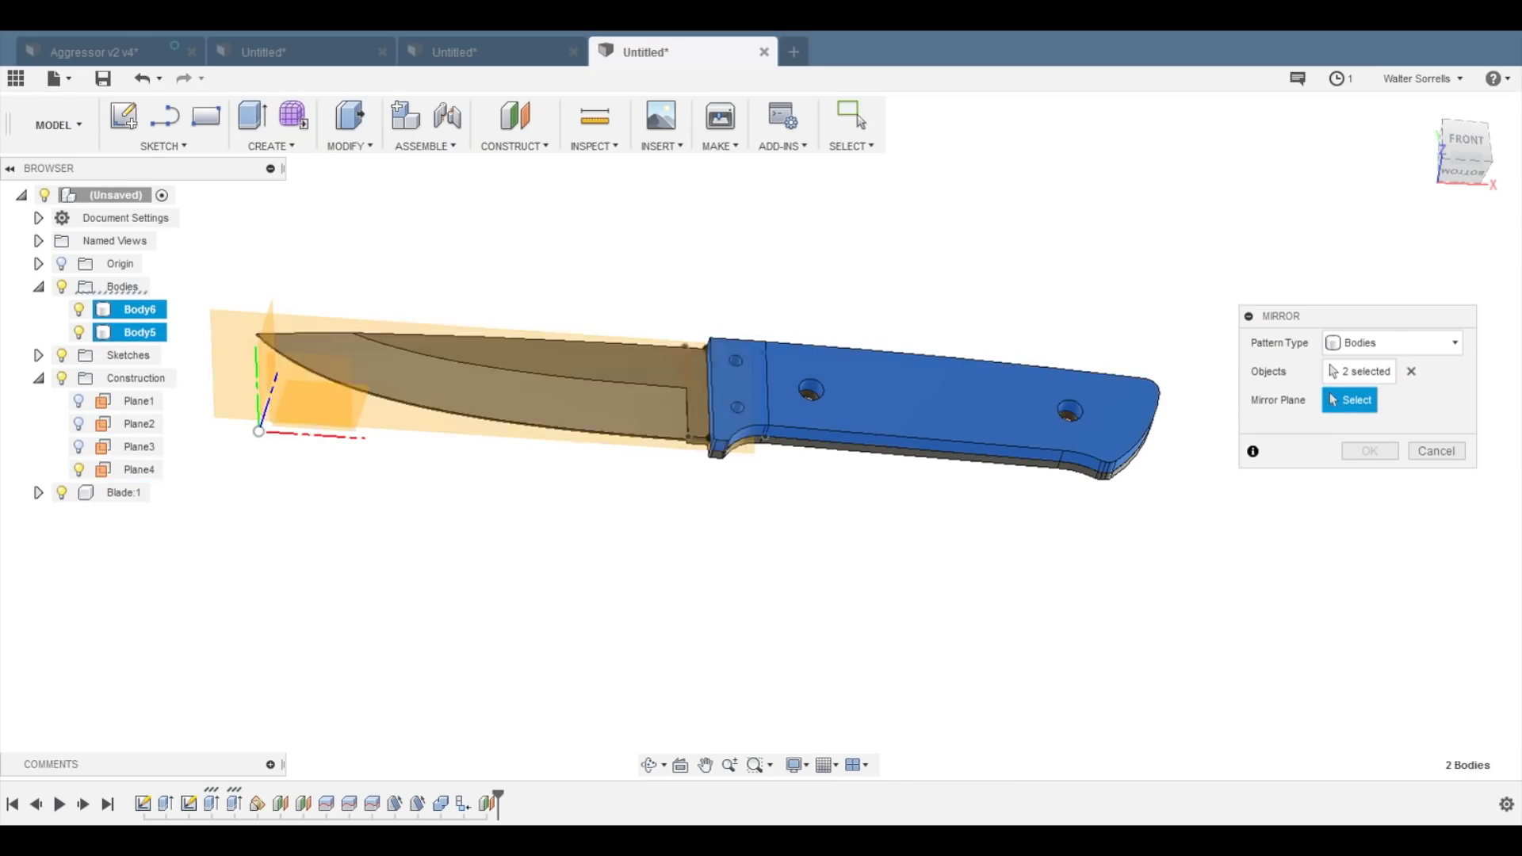
pyautogui.click(294, 323)
pyautogui.keyDown('shift'); pyautogui.moveTo(349, 381); pyautogui.dragTo(377, 237, button='middle'); pyautogui.keyUp('shift')
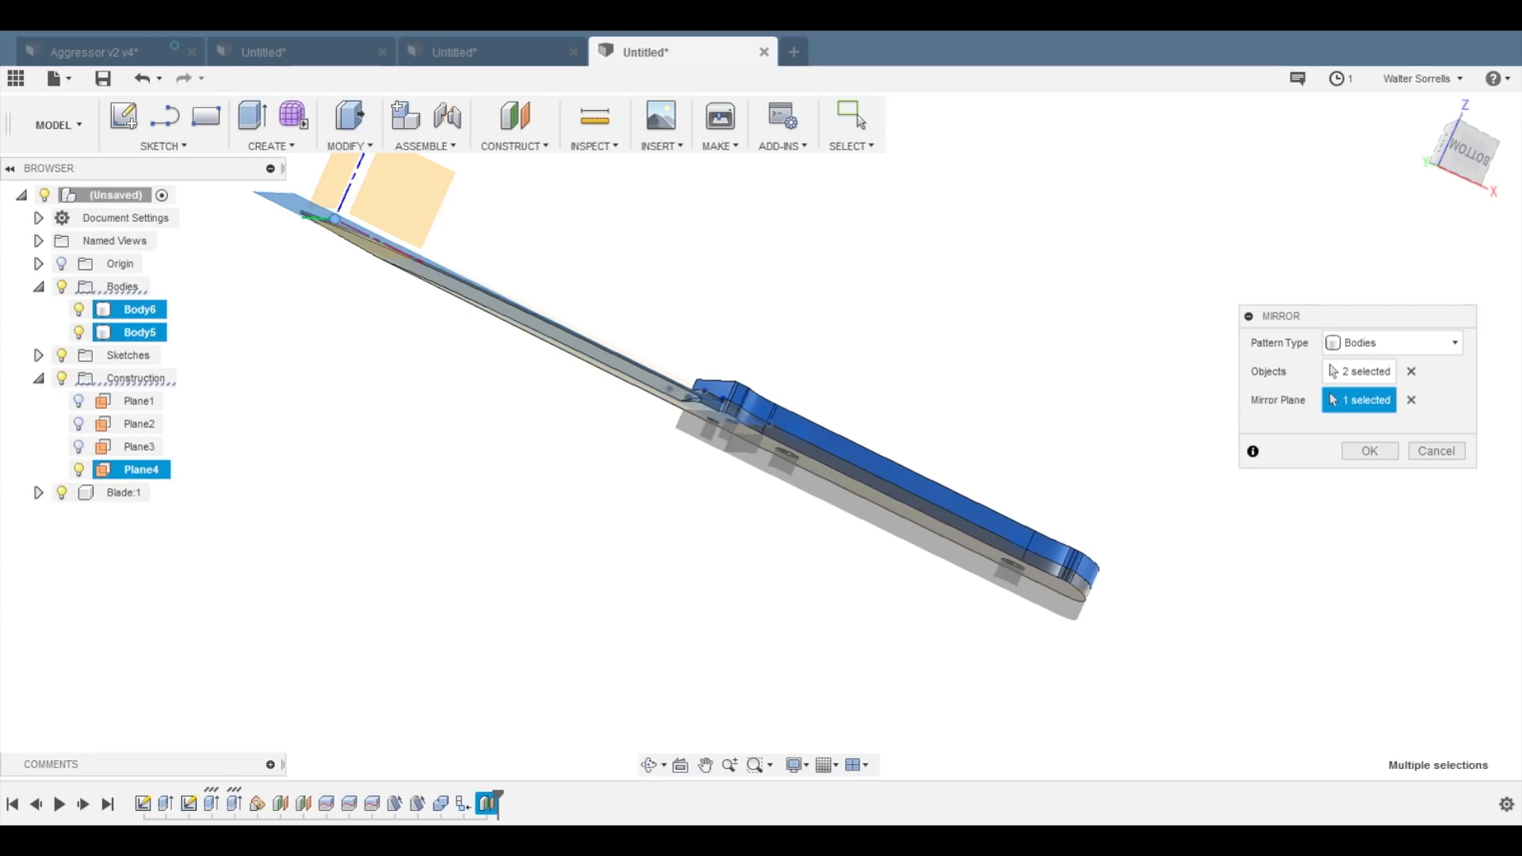
pyautogui.click(1435, 451)
# - Hide the Blade component to expose the bolster's blade-side end face
pyautogui.click(1469, 152)
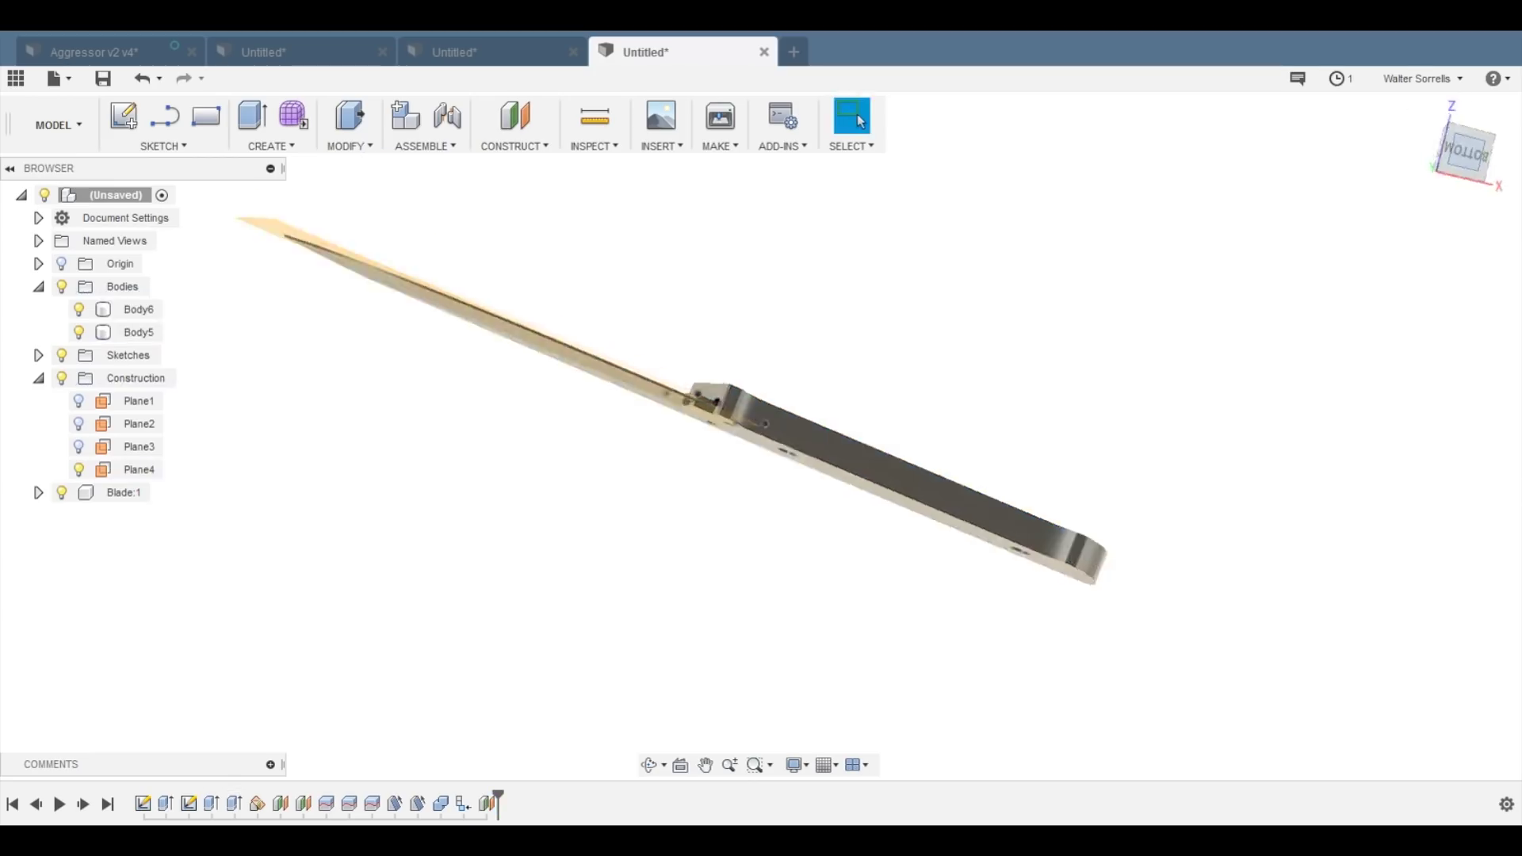
pyautogui.click(1428, 153)
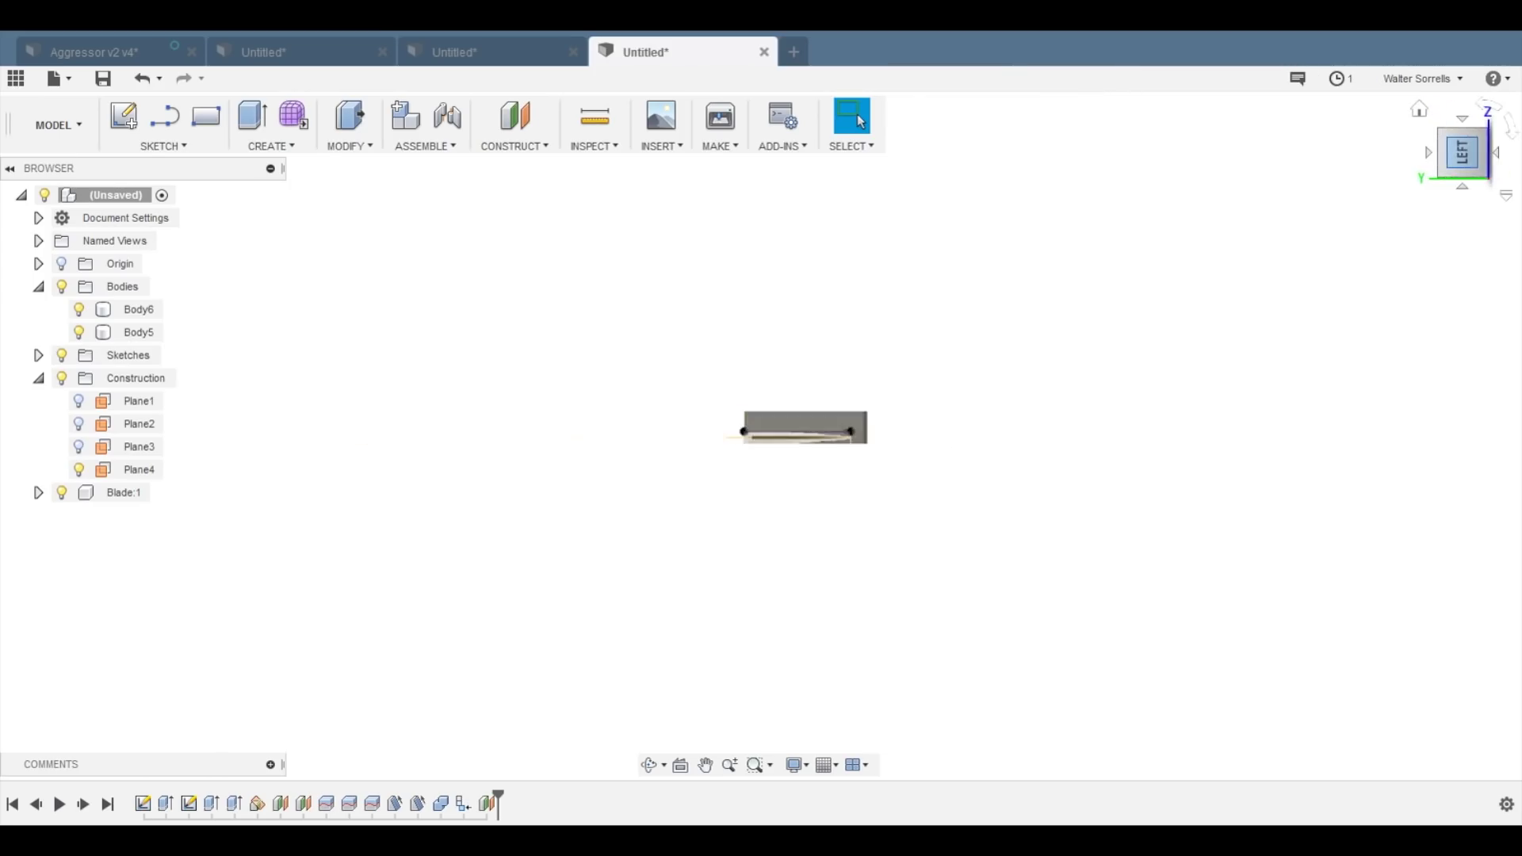
pyautogui.click(1511, 125)
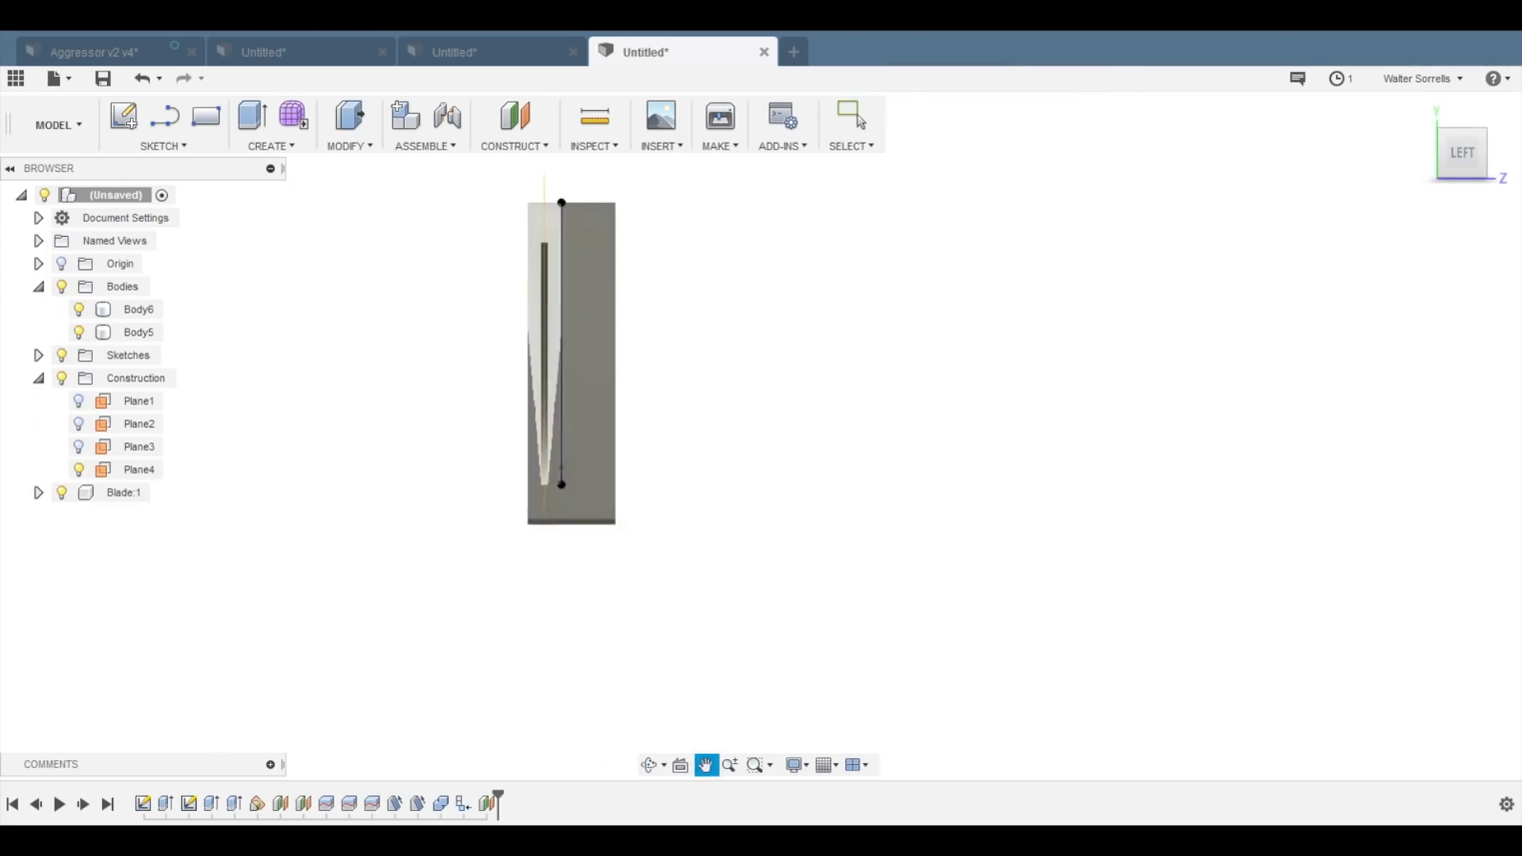
pyautogui.click(61, 492)
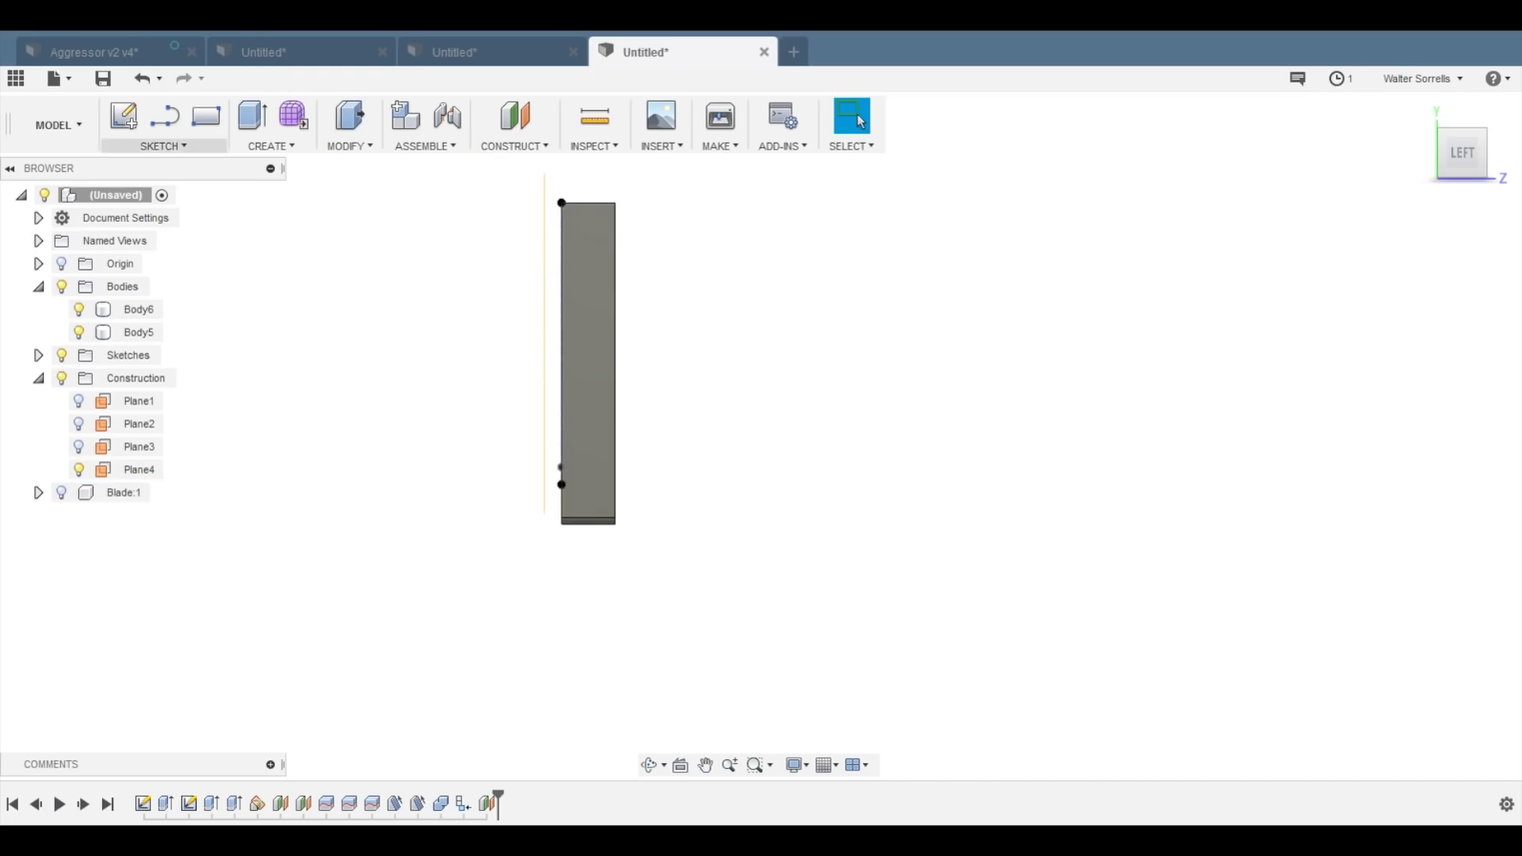
# - On the bolster's end face, sketch a 3-point arc between the midpoints of its upper and lower edges, bulging to the outer side
pyautogui.click(163, 146)
pyautogui.click(135, 190)
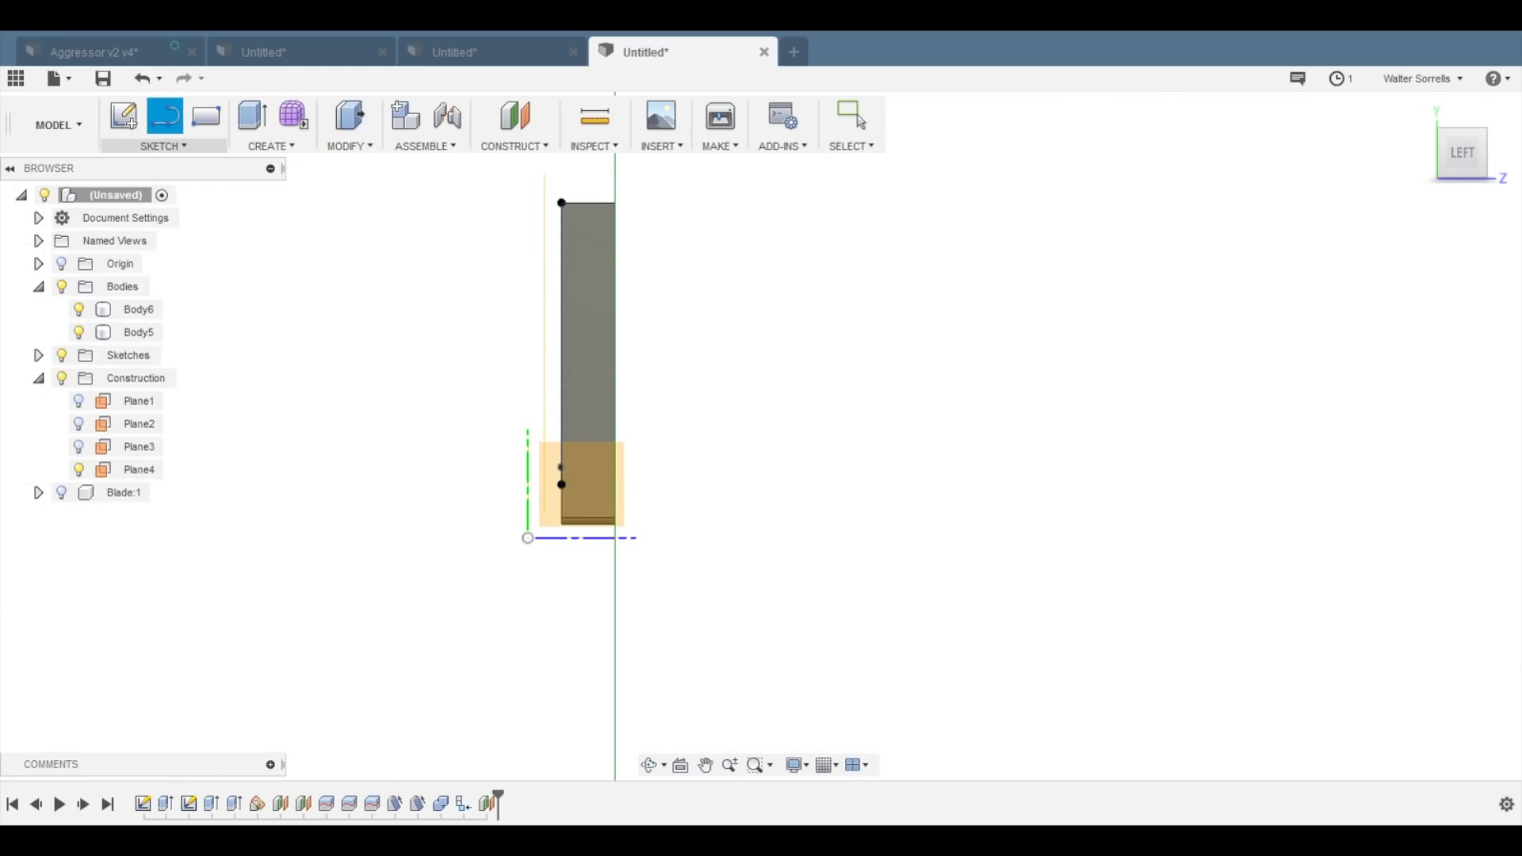
pyautogui.click(164, 146)
pyautogui.moveTo(182, 254)
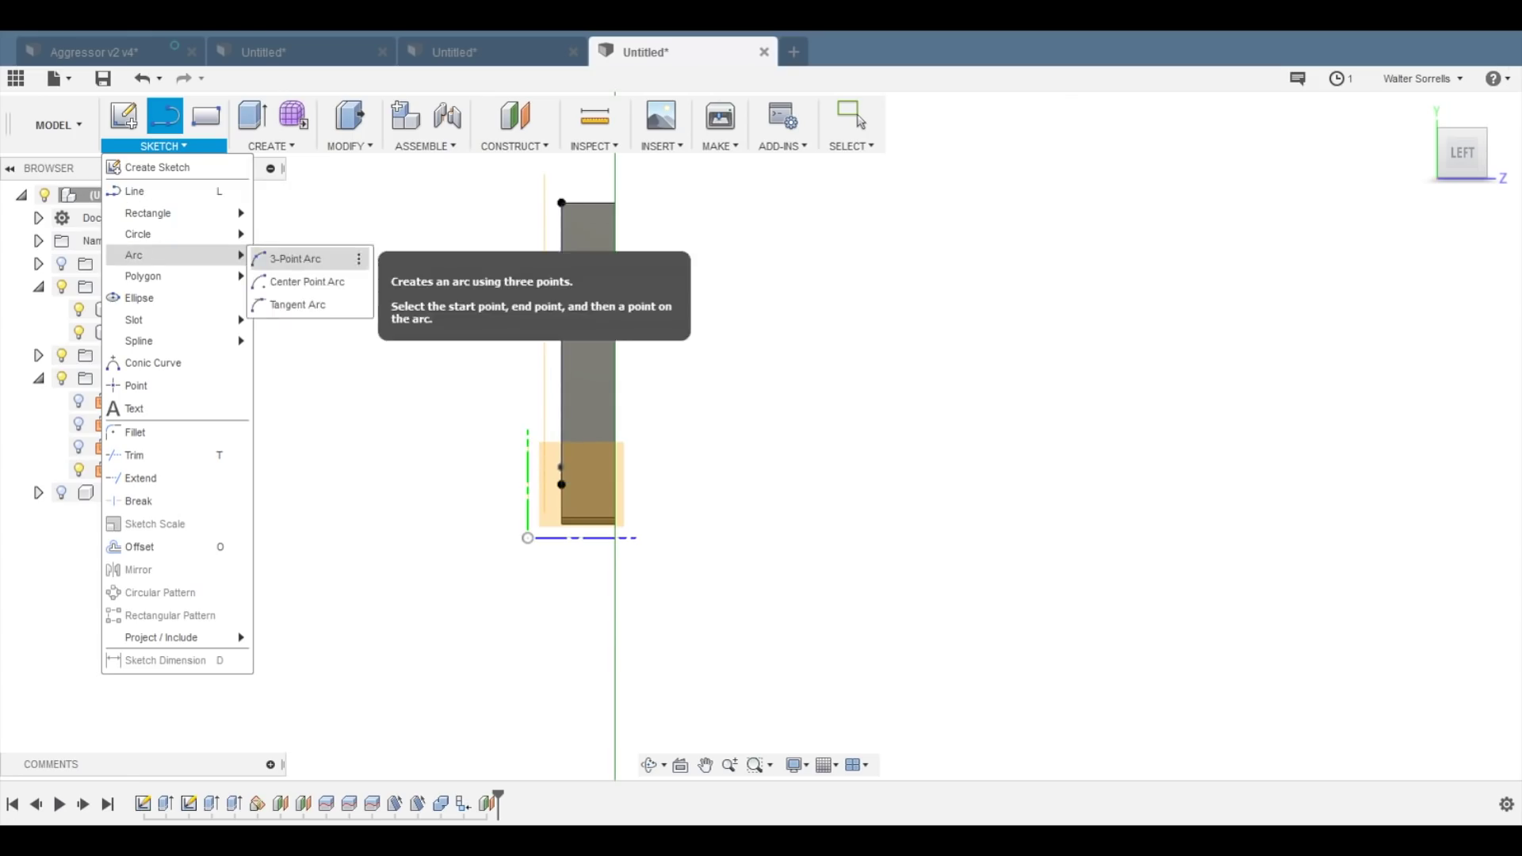
pyautogui.click(296, 260)
pyautogui.click(581, 483)
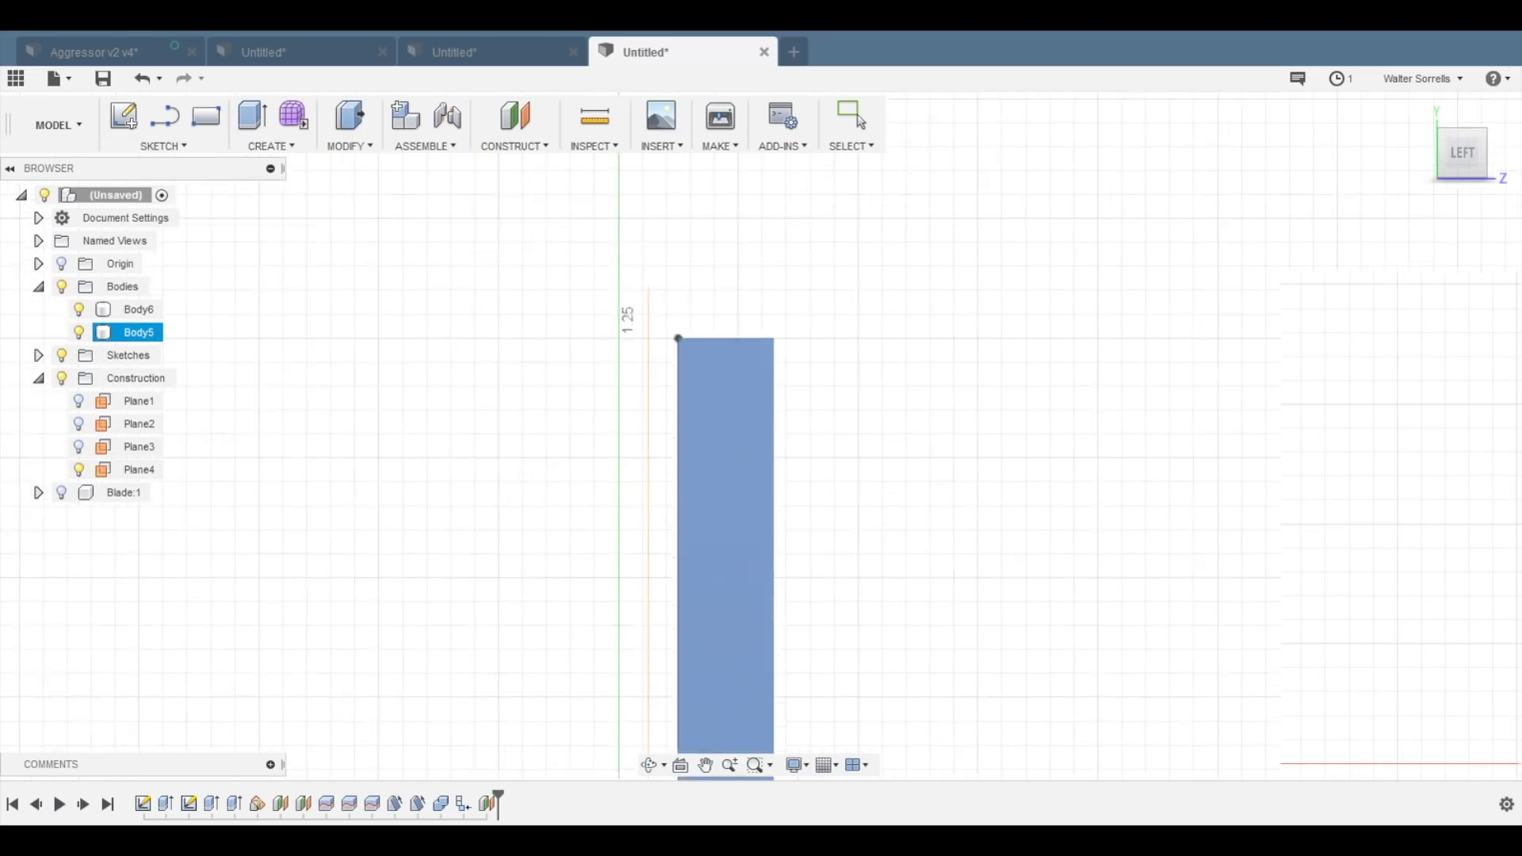
pyautogui.click(524, 238)
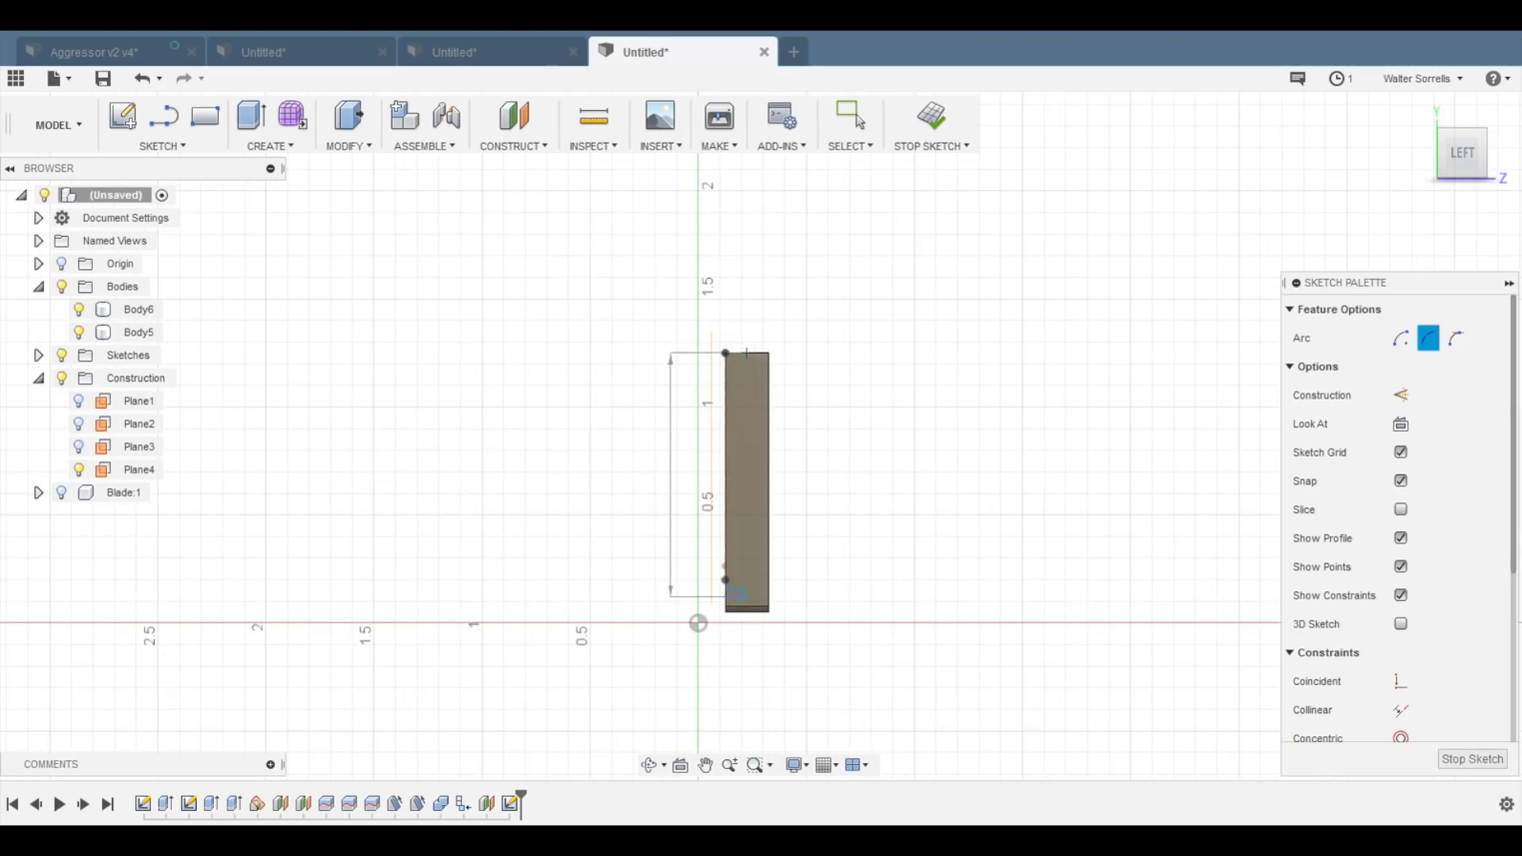
pyautogui.scroll(5, 749, 617)
pyautogui.click(743, 602)
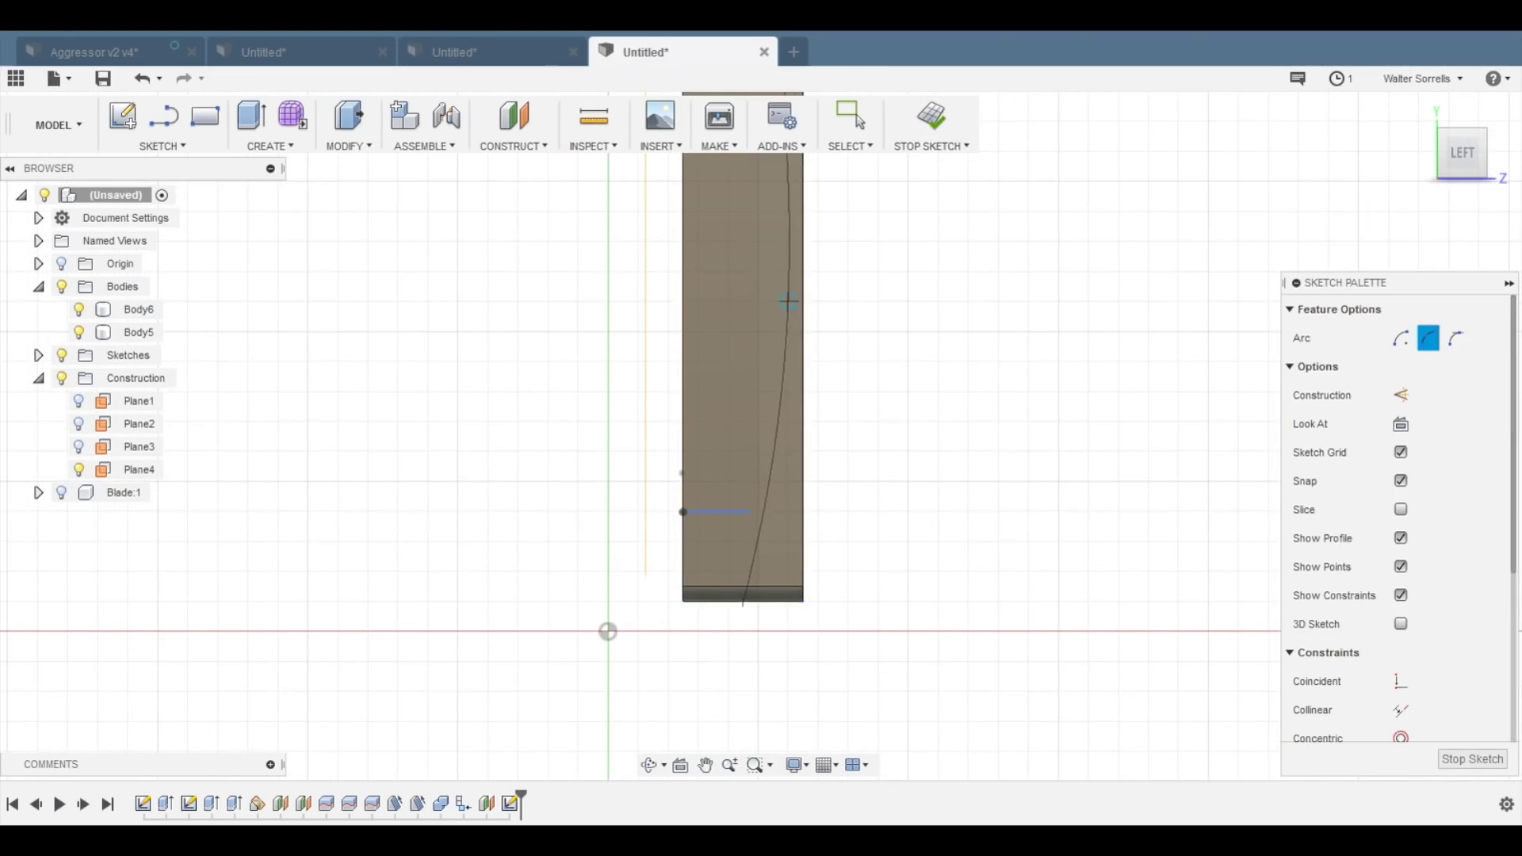
pyautogui.scroll(-3, 690, 325)
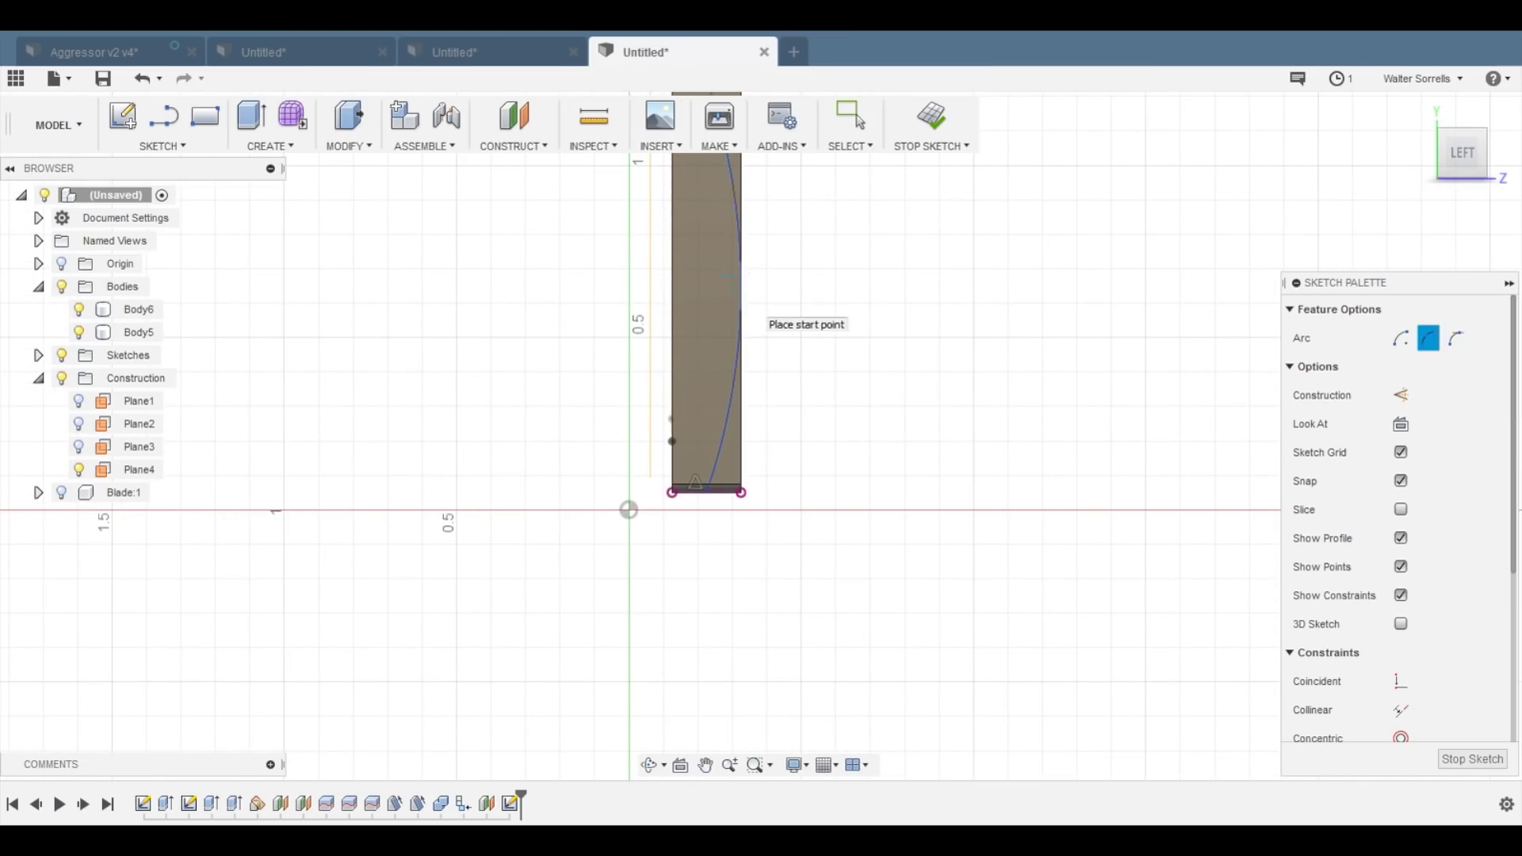
# - Extrude the profile inside the arc along the full bolster and handle with the Intersect operation to round their outer sides
pyautogui.scroll(-3, 863, 351)
pyautogui.click(858, 119)
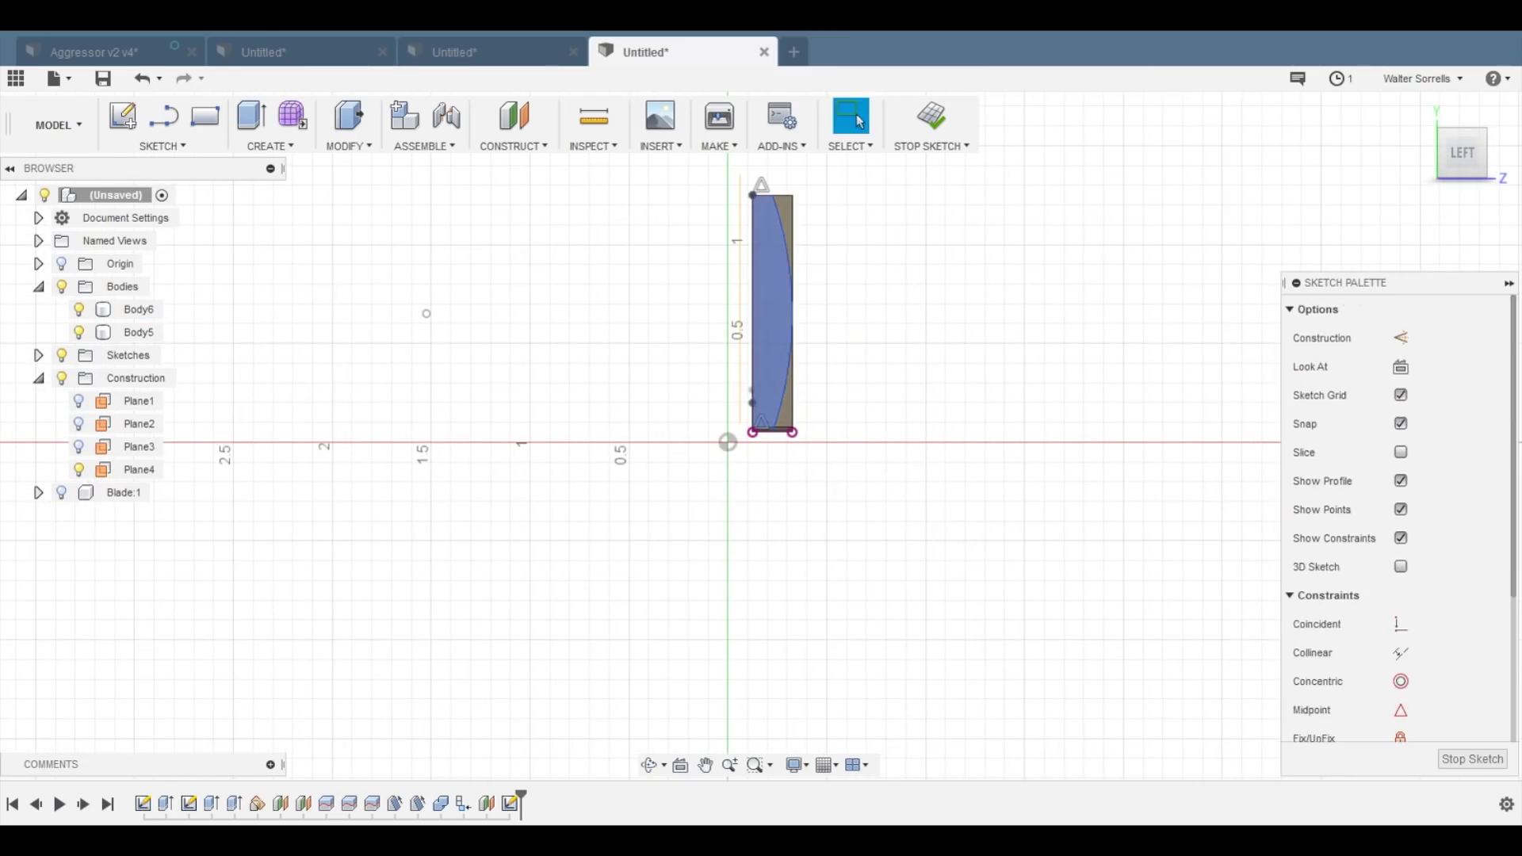
pyautogui.click(771, 314)
pyautogui.keyDown('shift'); pyautogui.moveTo(771, 314); pyautogui.dragTo(697, 317, button='middle'); pyautogui.keyUp('shift')
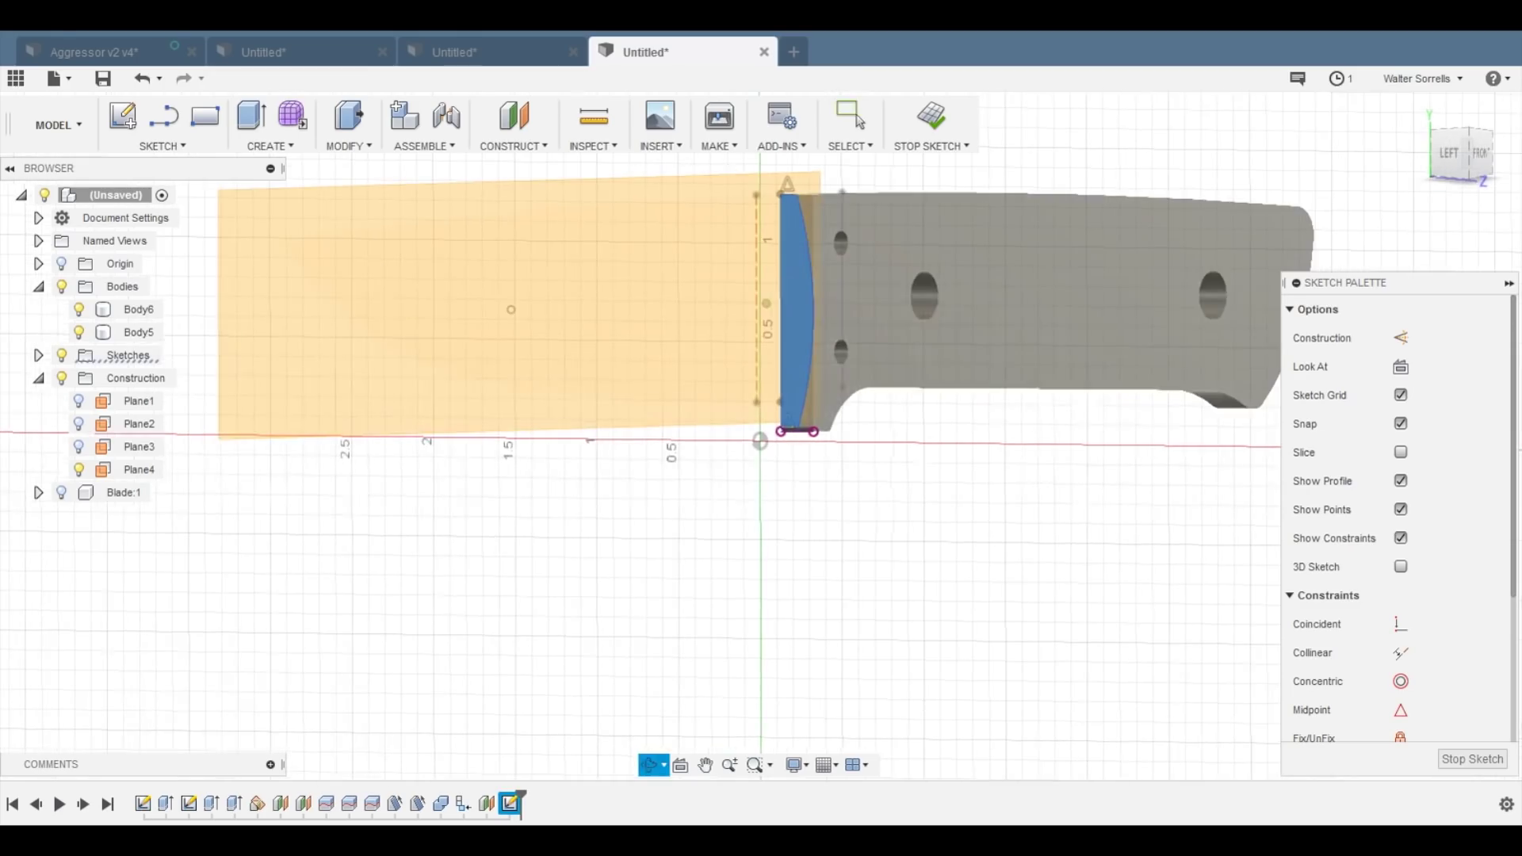
pyautogui.press('e')
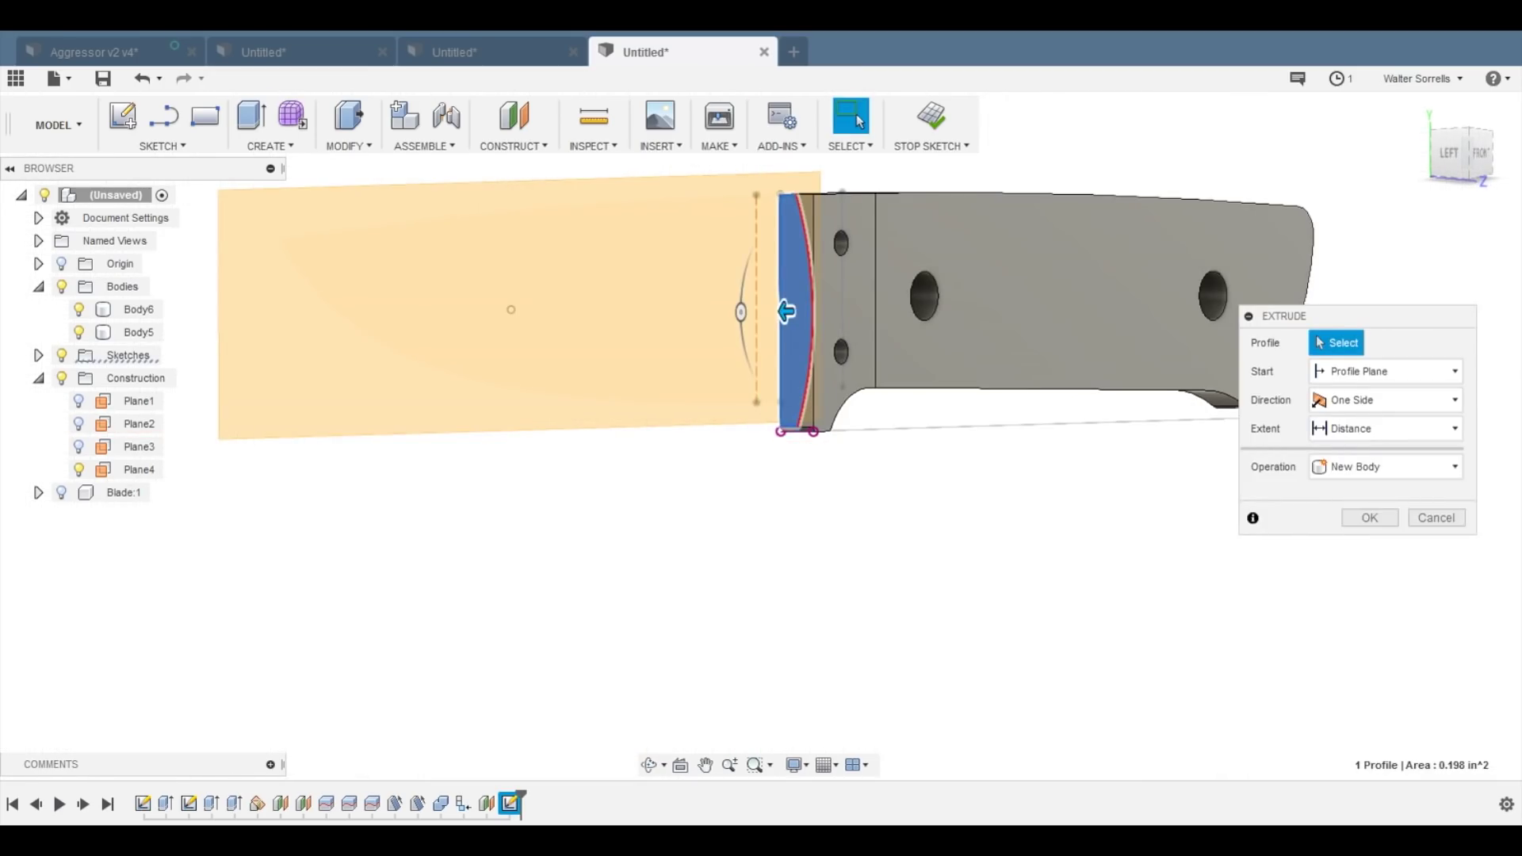
pyautogui.click(1391, 524)
pyautogui.click(1364, 597)
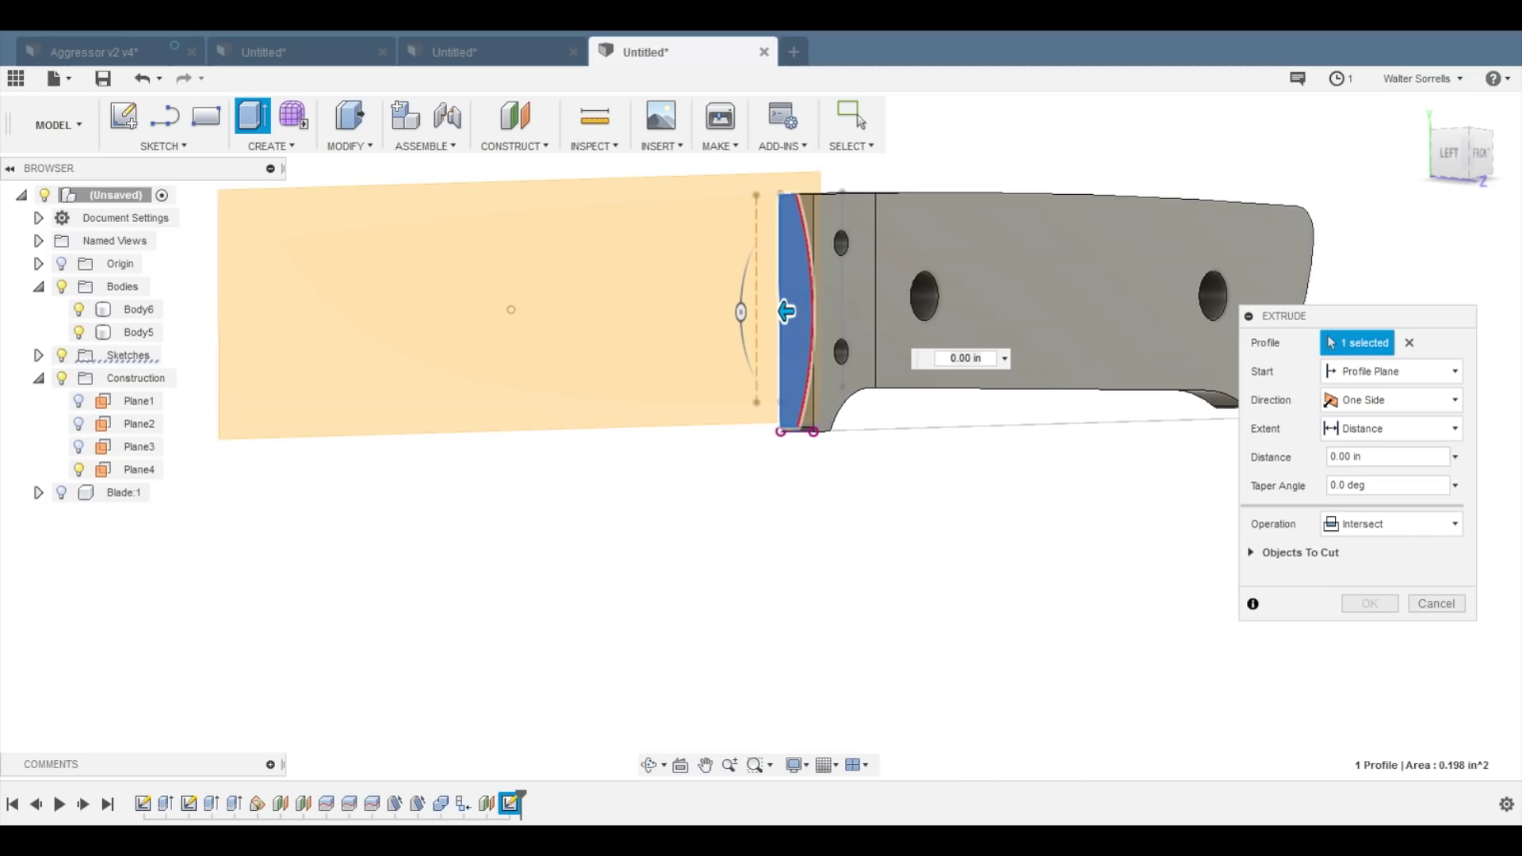
pyautogui.moveTo(785, 311); pyautogui.dragTo(1465, 290)
pyautogui.press('Return')
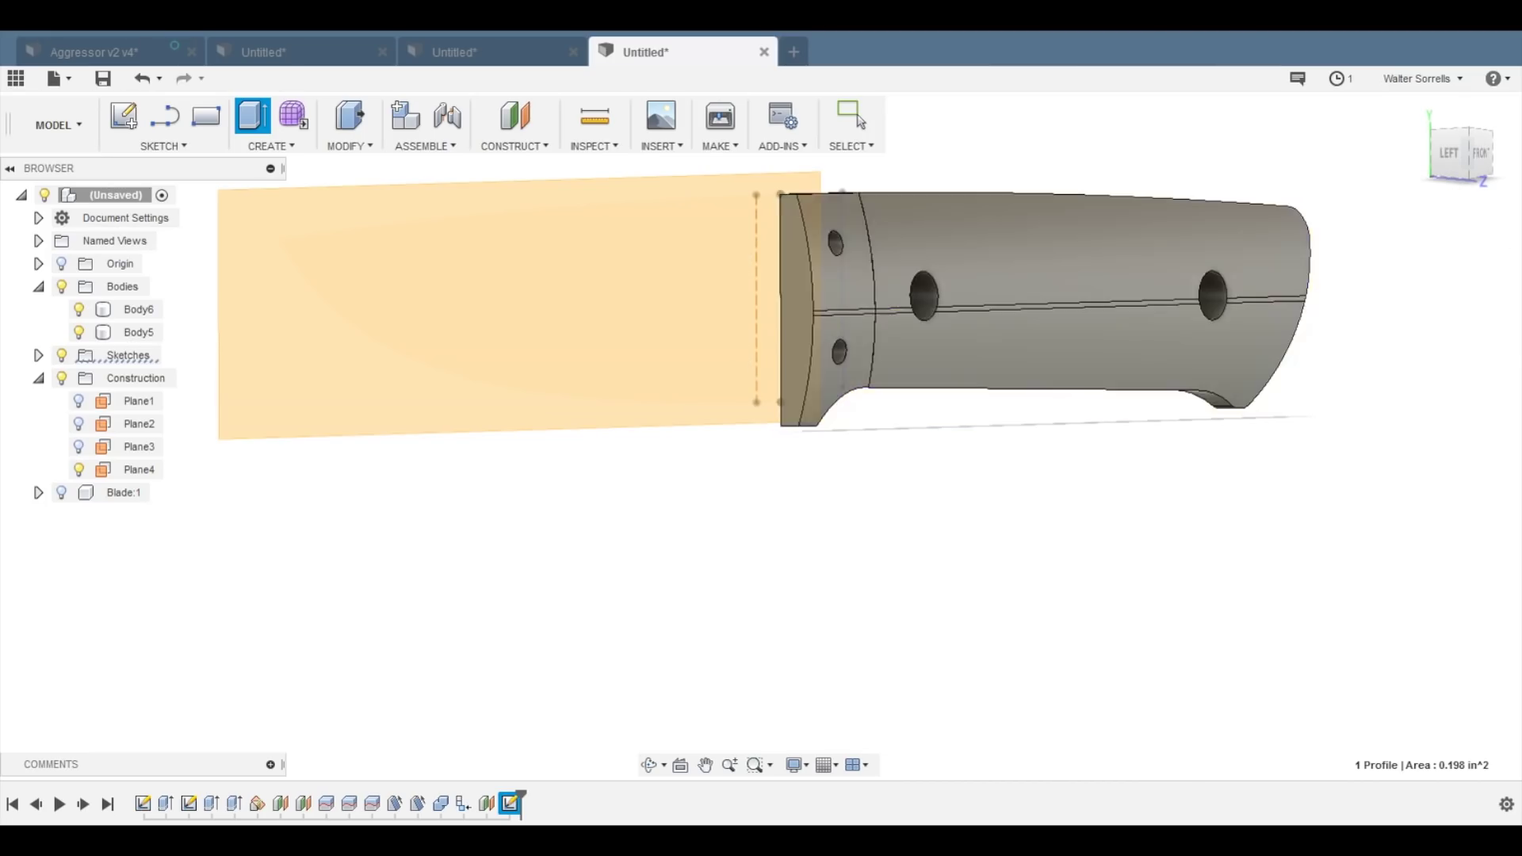
# - Show the Blade component together with the rounded bolster and handle
pyautogui.scroll(-3, 990, 498)
pyautogui.moveTo(990, 498)
pyautogui.mouseDown(button='middle')
pyautogui.moveTo(945, 485)
pyautogui.moveTo(930, 441)
pyautogui.moveTo(1011, 381)
pyautogui.moveTo(1007, 424)
pyautogui.moveTo(714, 460)
pyautogui.moveTo(689, 432)
pyautogui.mouseUp(button='middle')
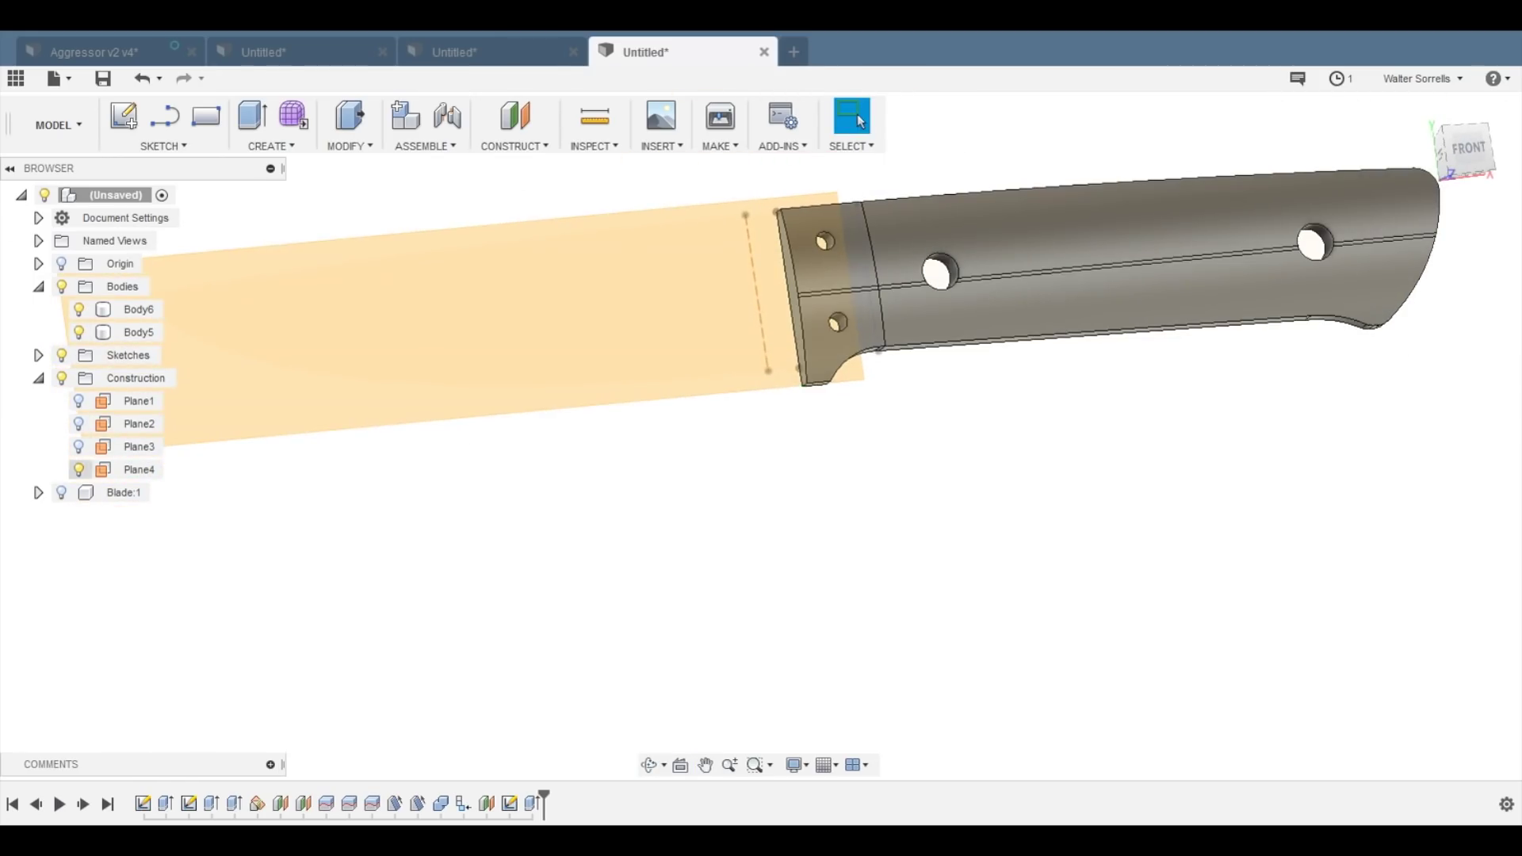
pyautogui.click(61, 493)
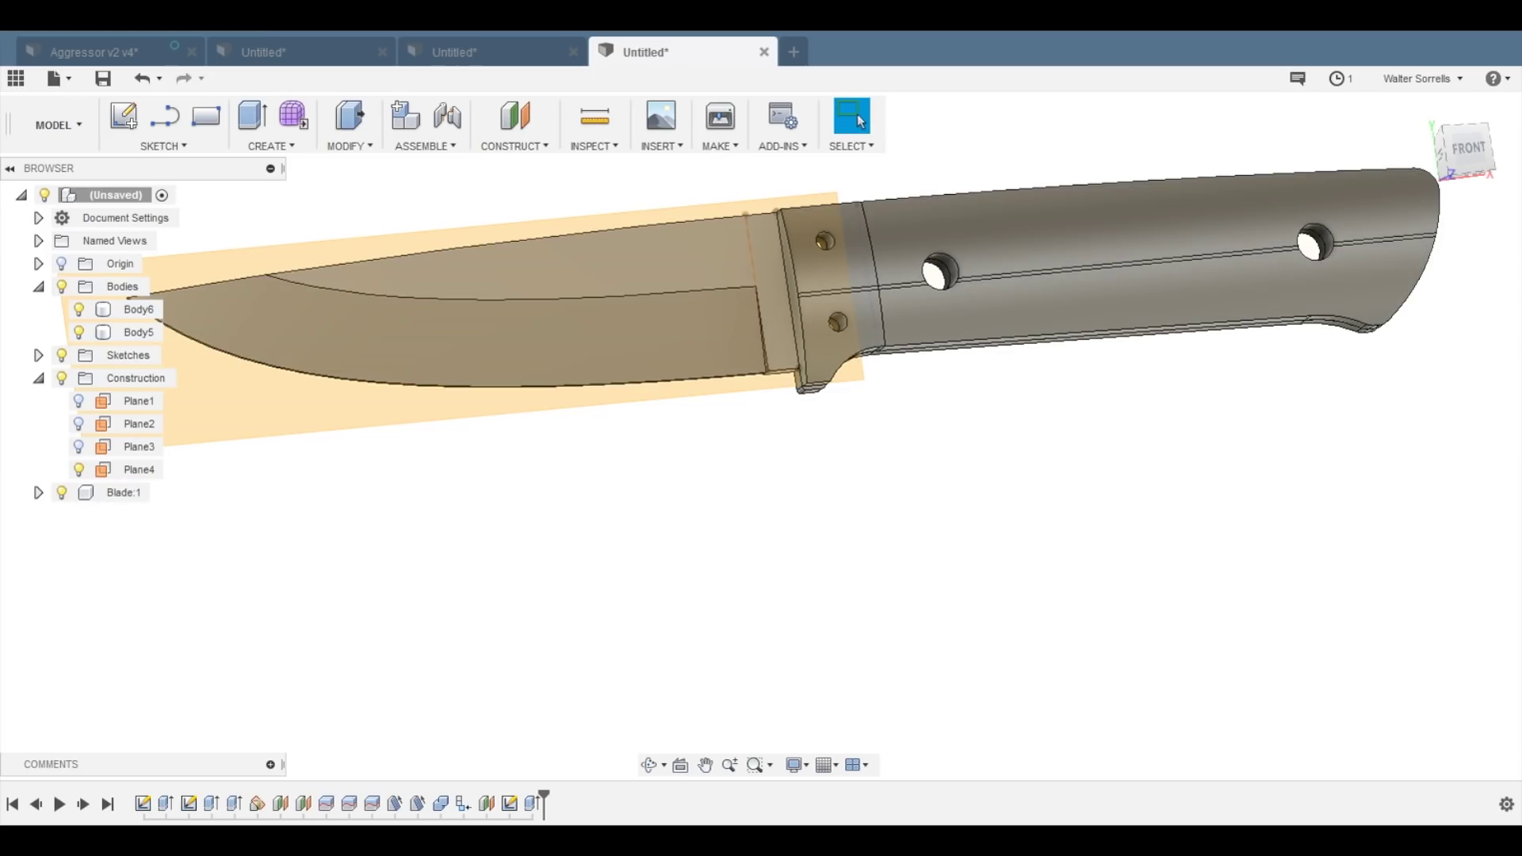
# - Mirror the rounded bolster and handle bodies across Plane4 to create the opposite side of the grip
pyautogui.scroll(-1, 508, 386)
pyautogui.moveTo(508, 386); pyautogui.dragTo(403, 459, button='middle')
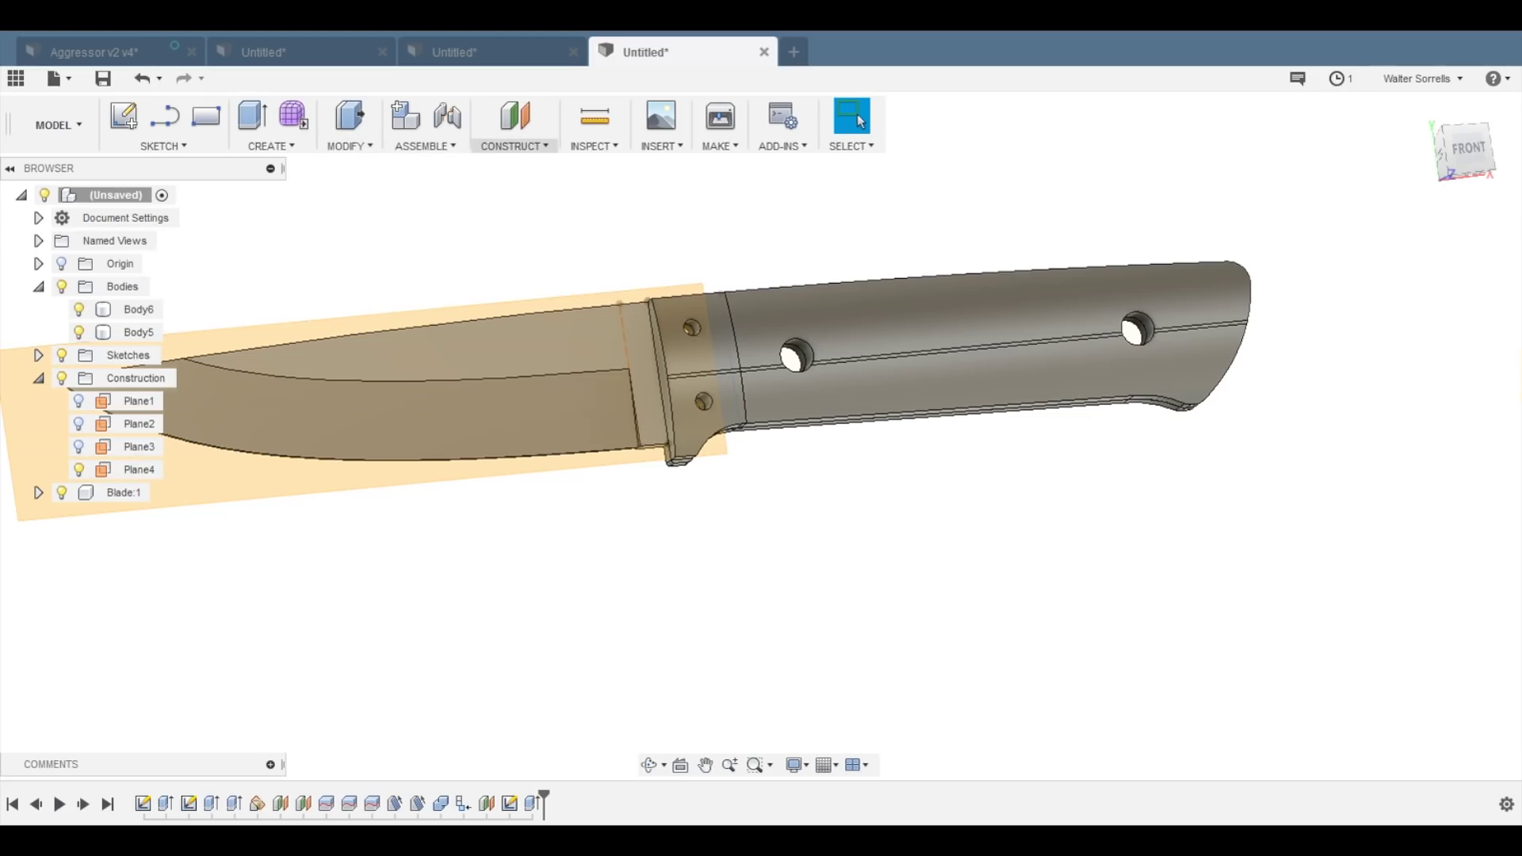
pyautogui.scroll(-2, 529, 198)
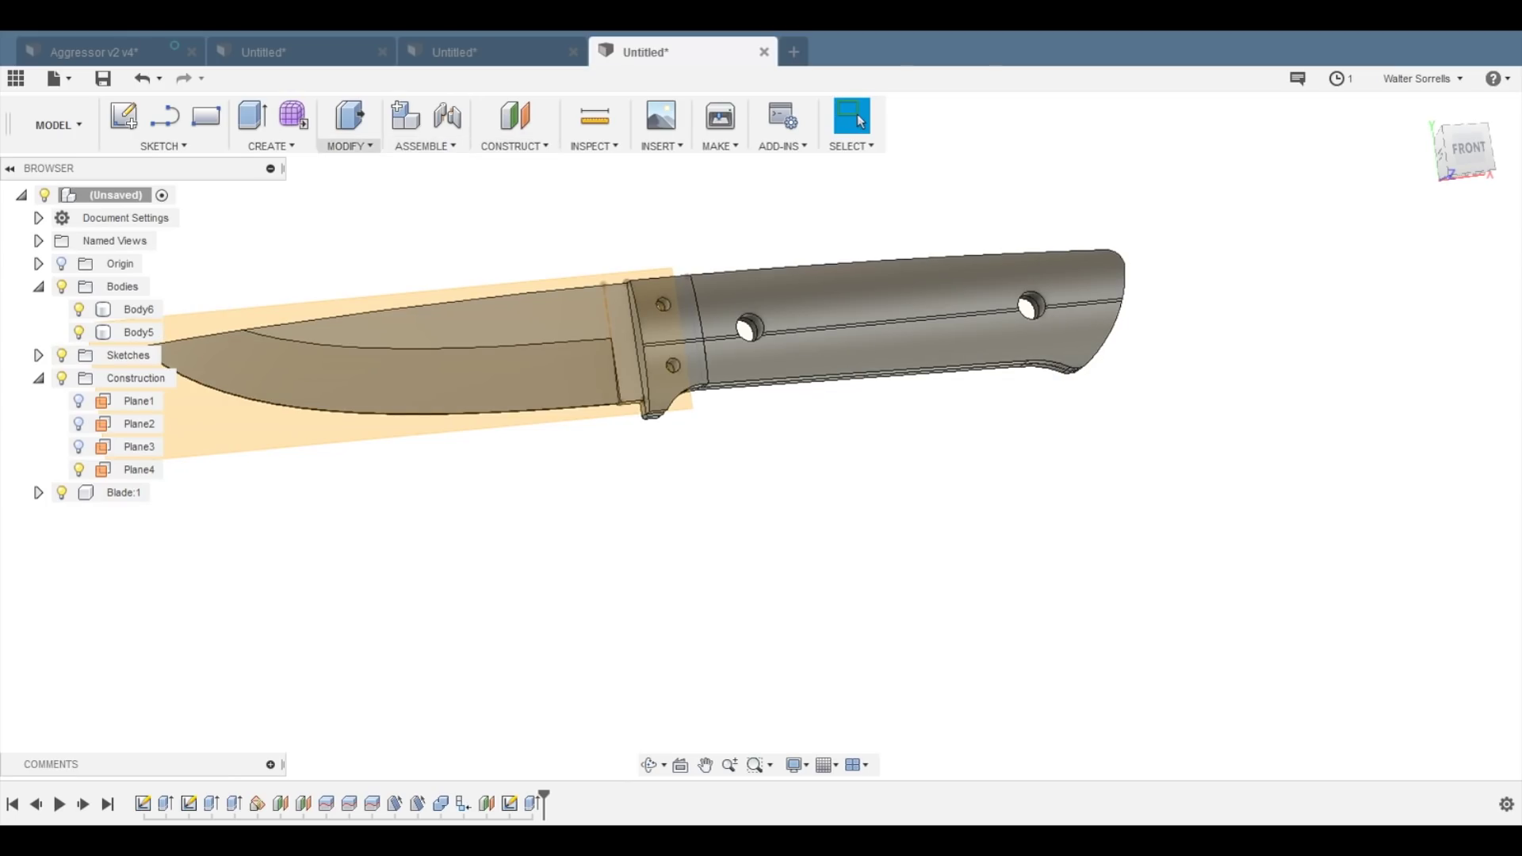
pyautogui.click(349, 146)
pyautogui.click(271, 145)
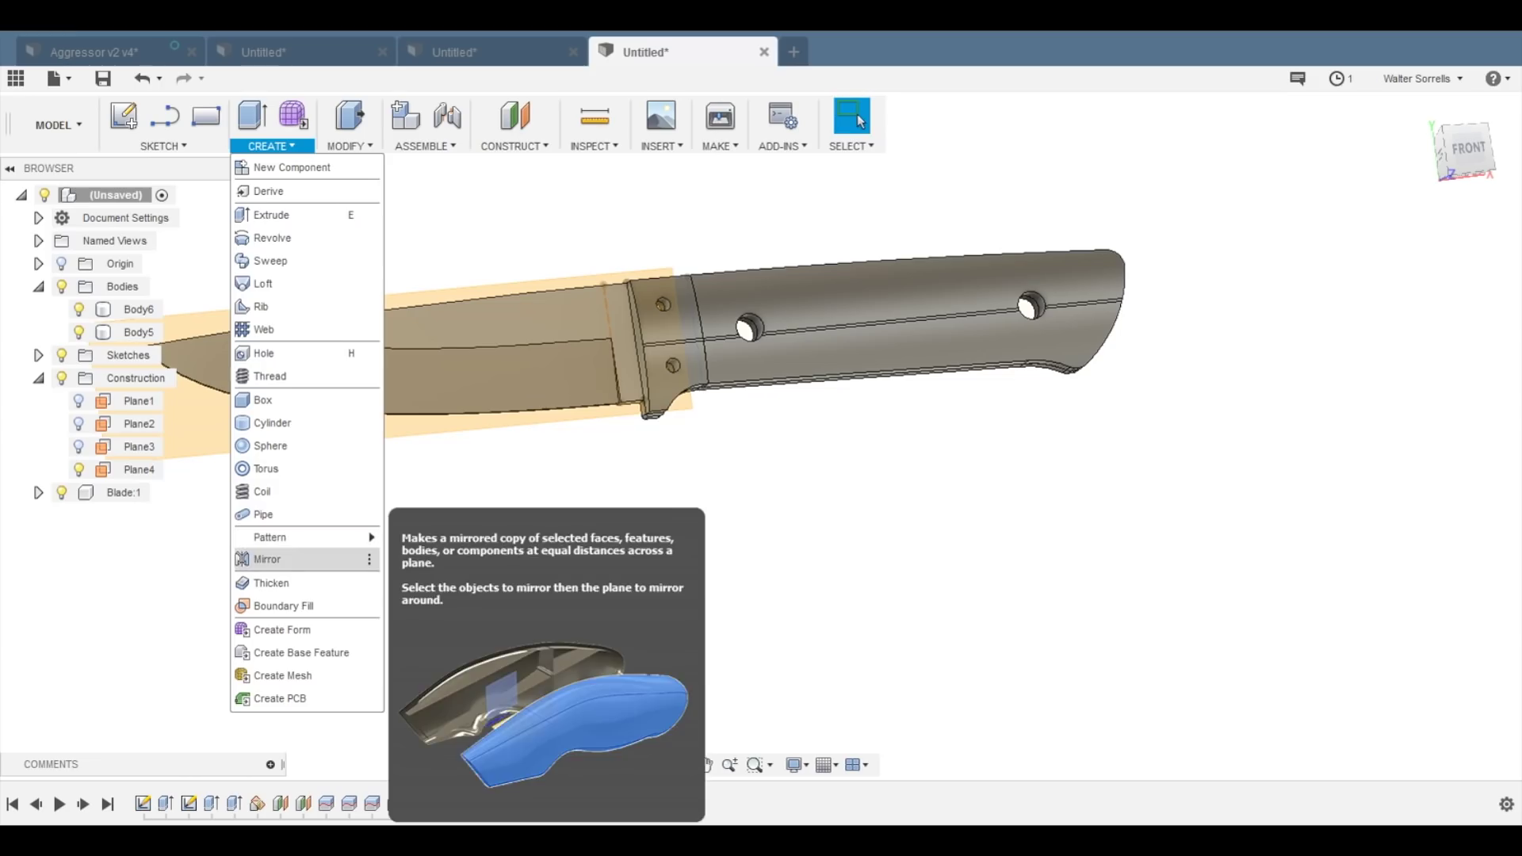
pyautogui.click(267, 559)
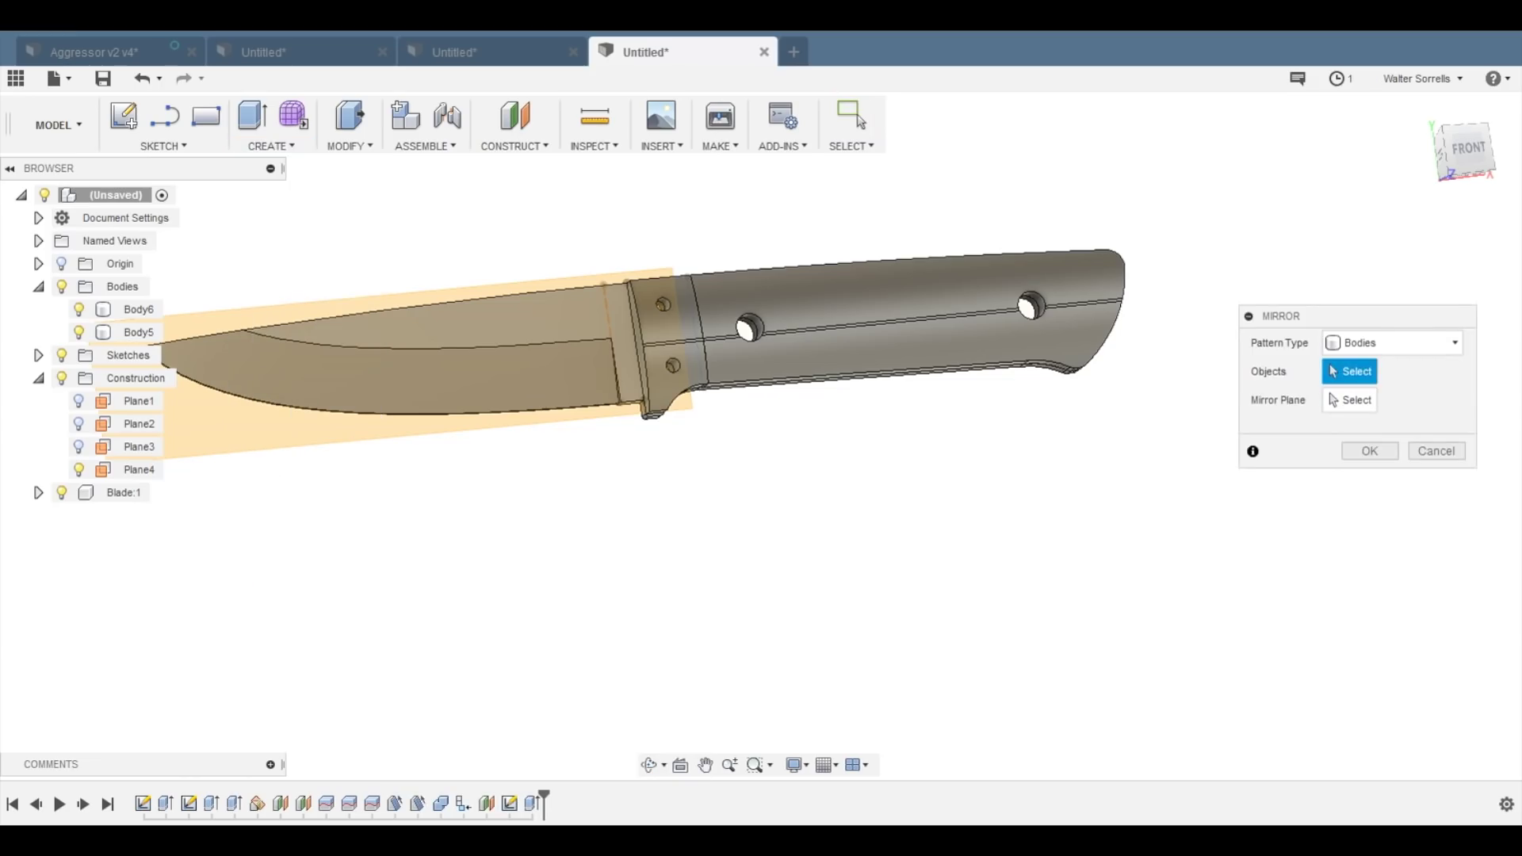
pyautogui.scroll(2, 757, 460)
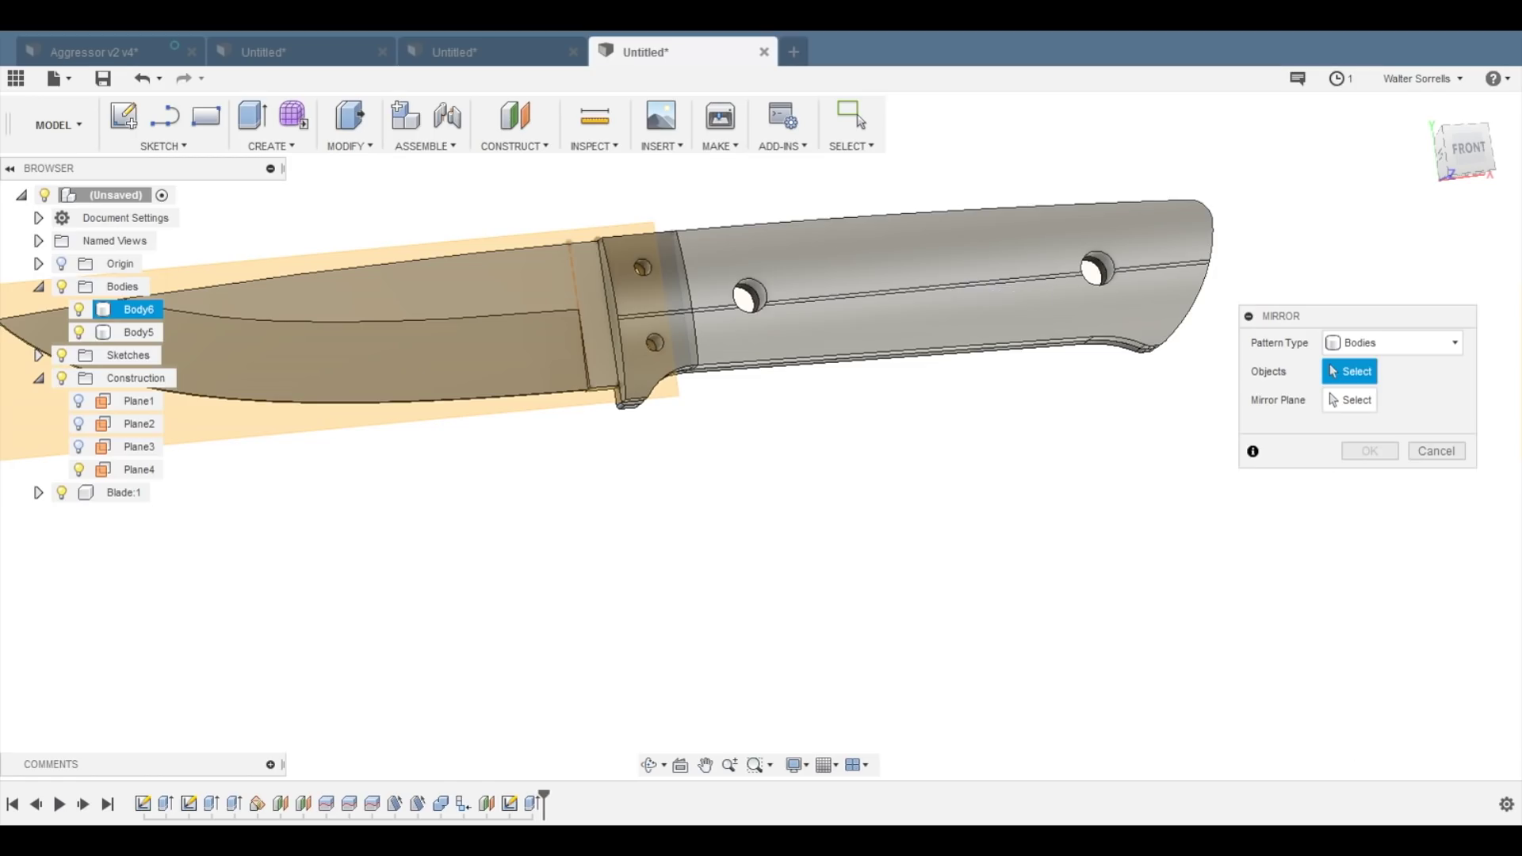
pyautogui.click(896, 309)
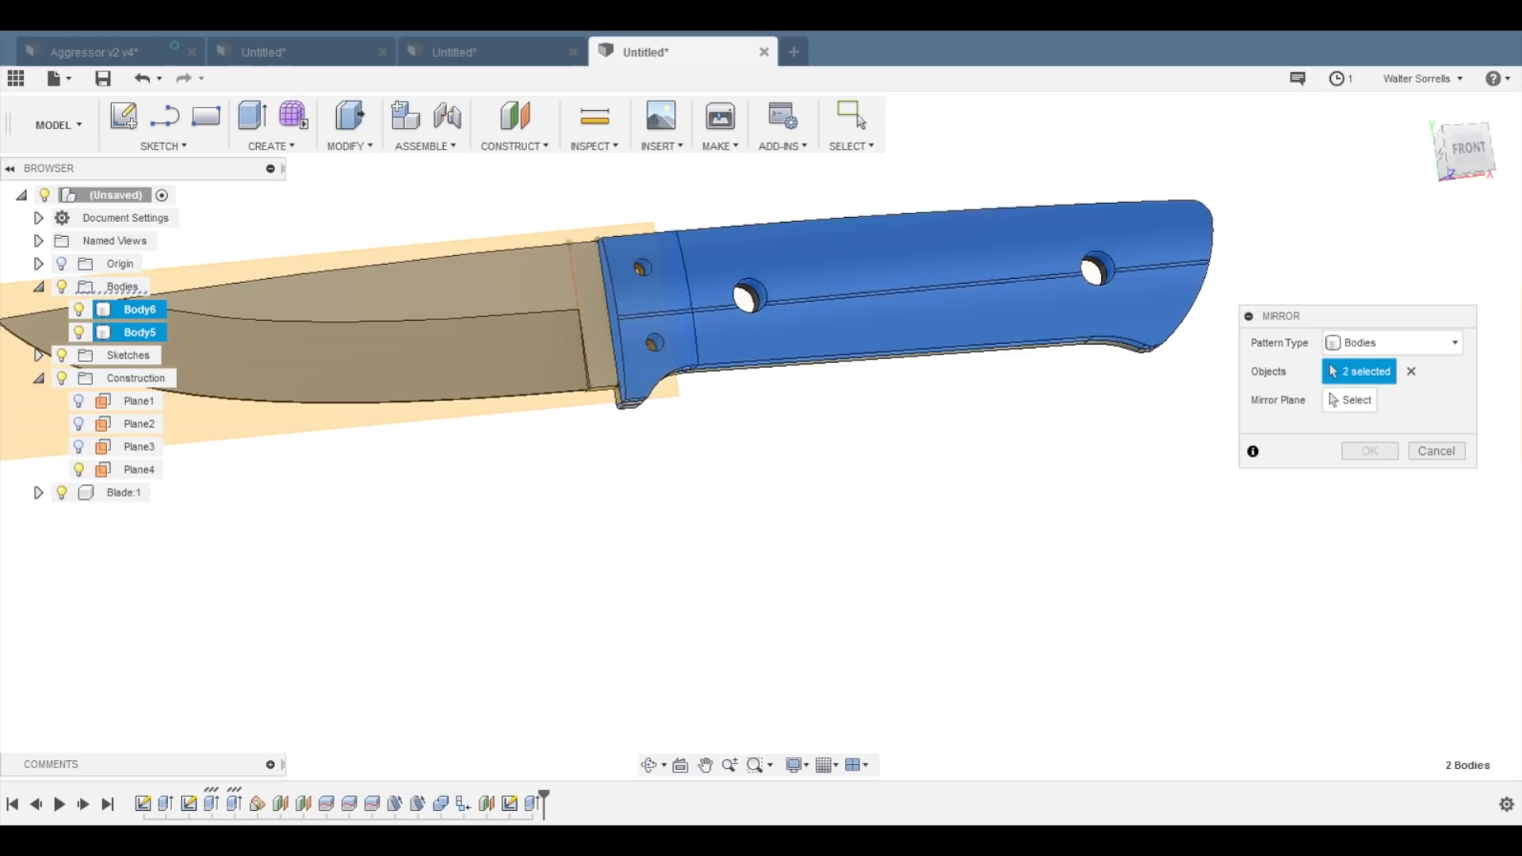
pyautogui.click(1350, 400)
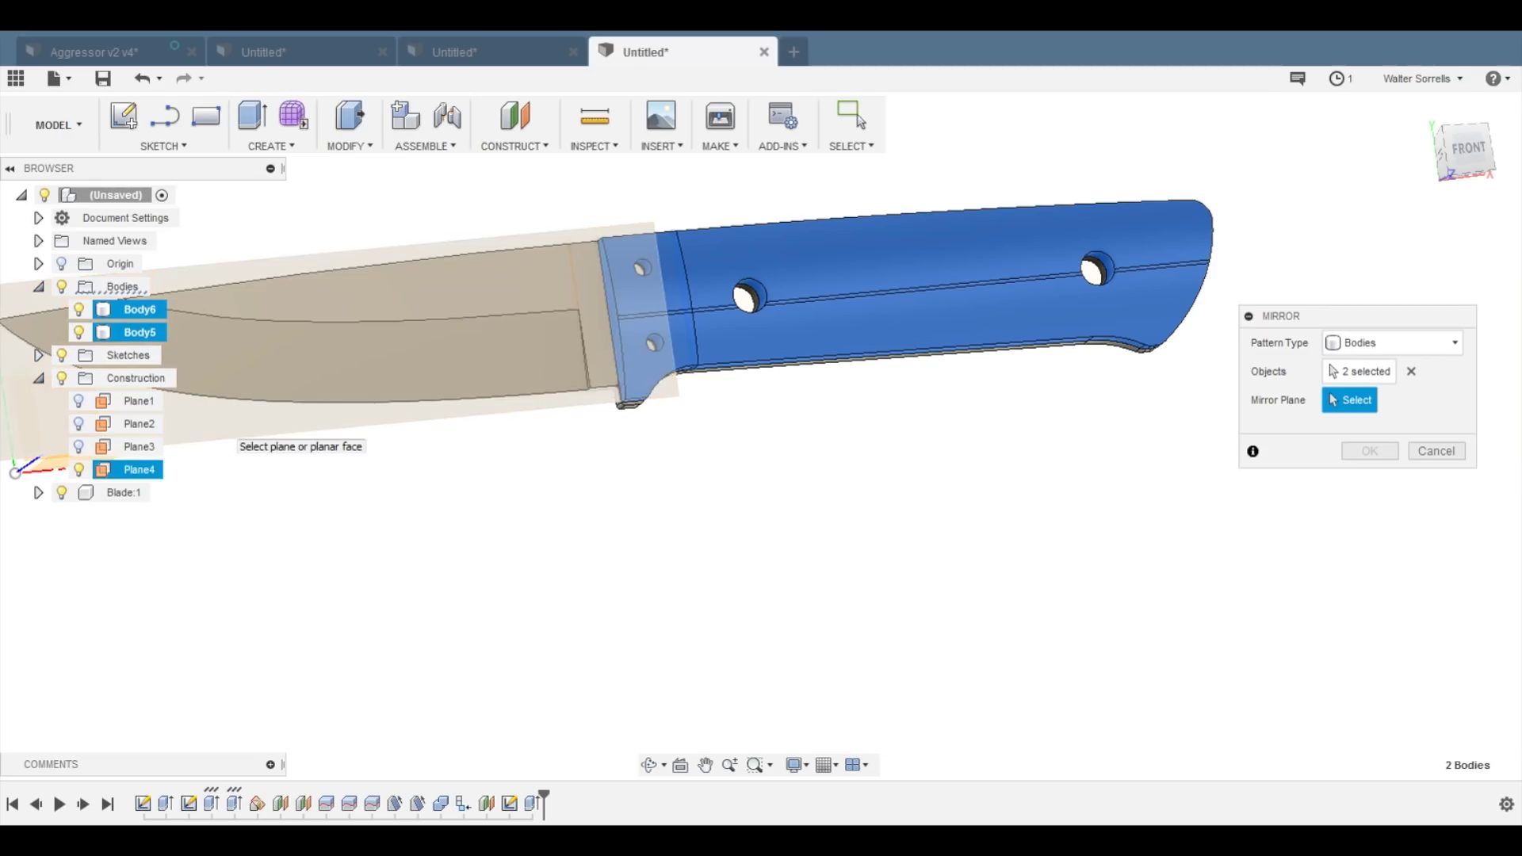
pyautogui.click(140, 470)
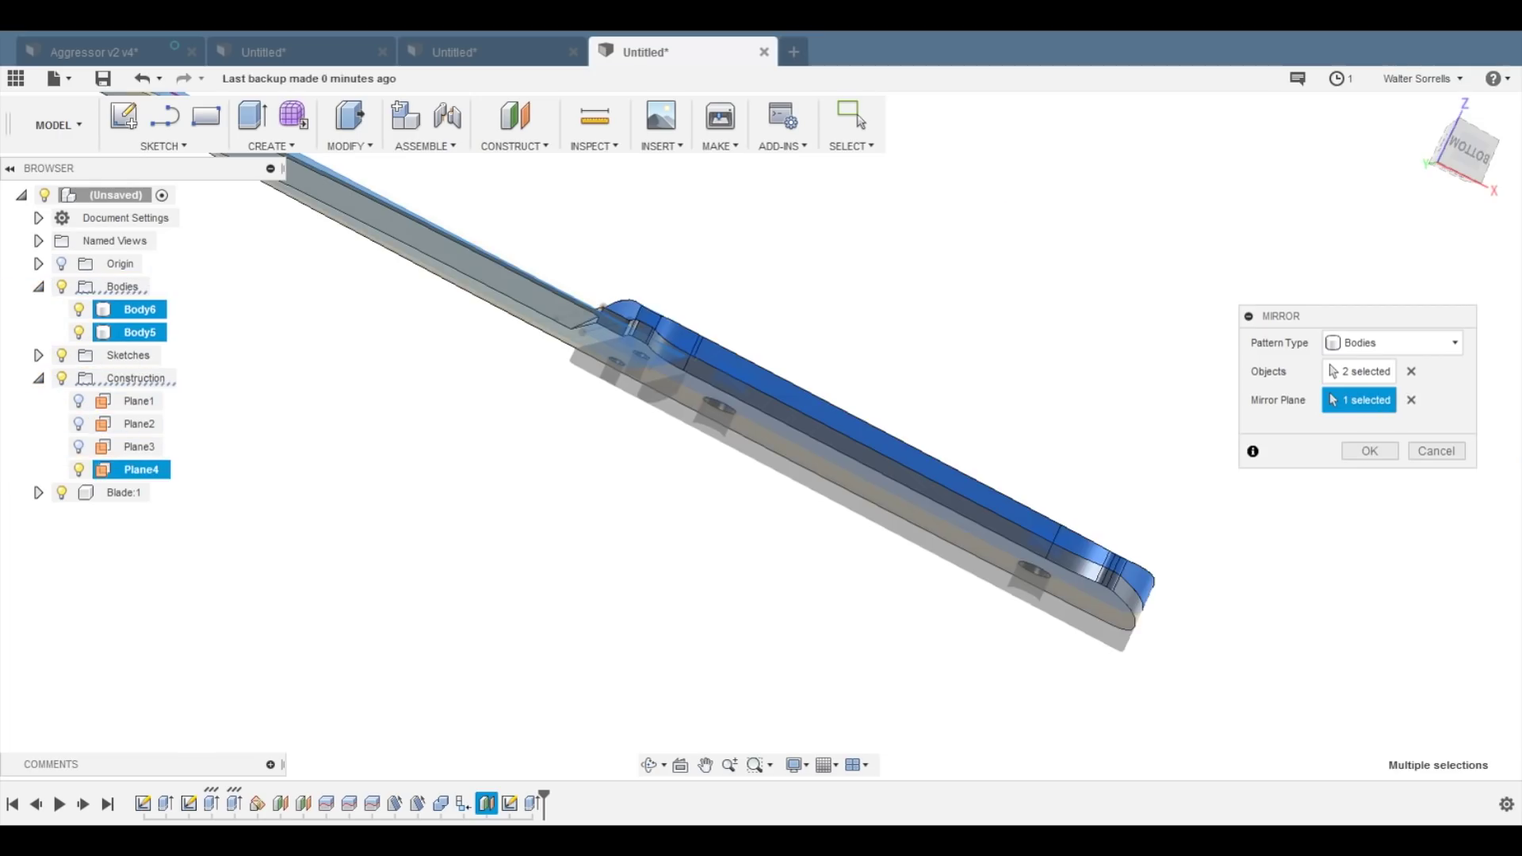
pyautogui.press('Return')
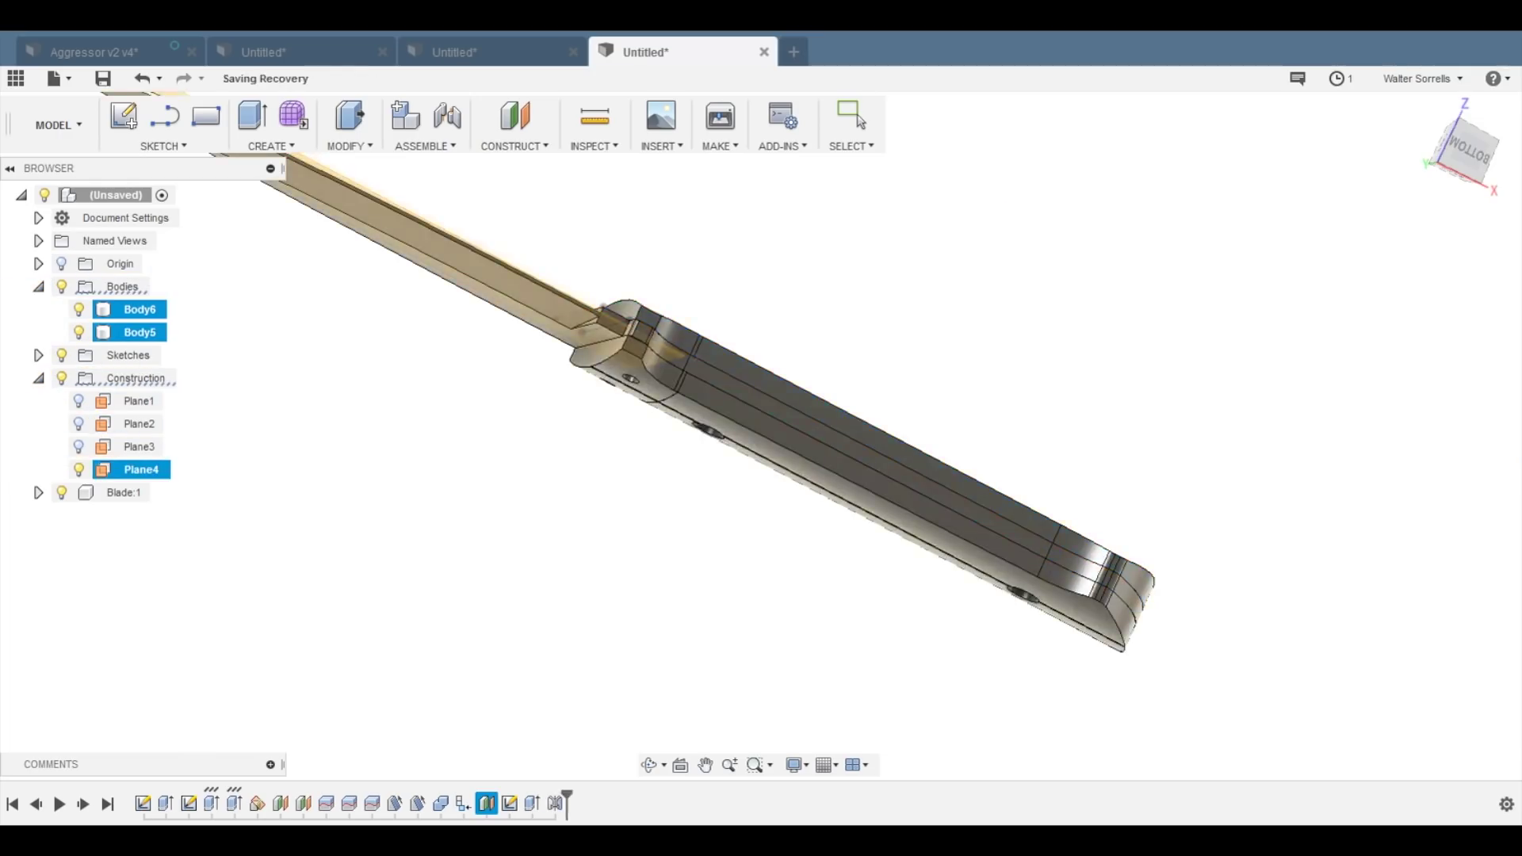
# - Hide the construction planes so the blade and both sides of the grip are unobstructed
pyautogui.keyDown('shift'); pyautogui.moveTo(793, 333); pyautogui.dragTo(400, 466, button='middle'); pyautogui.keyUp('shift')
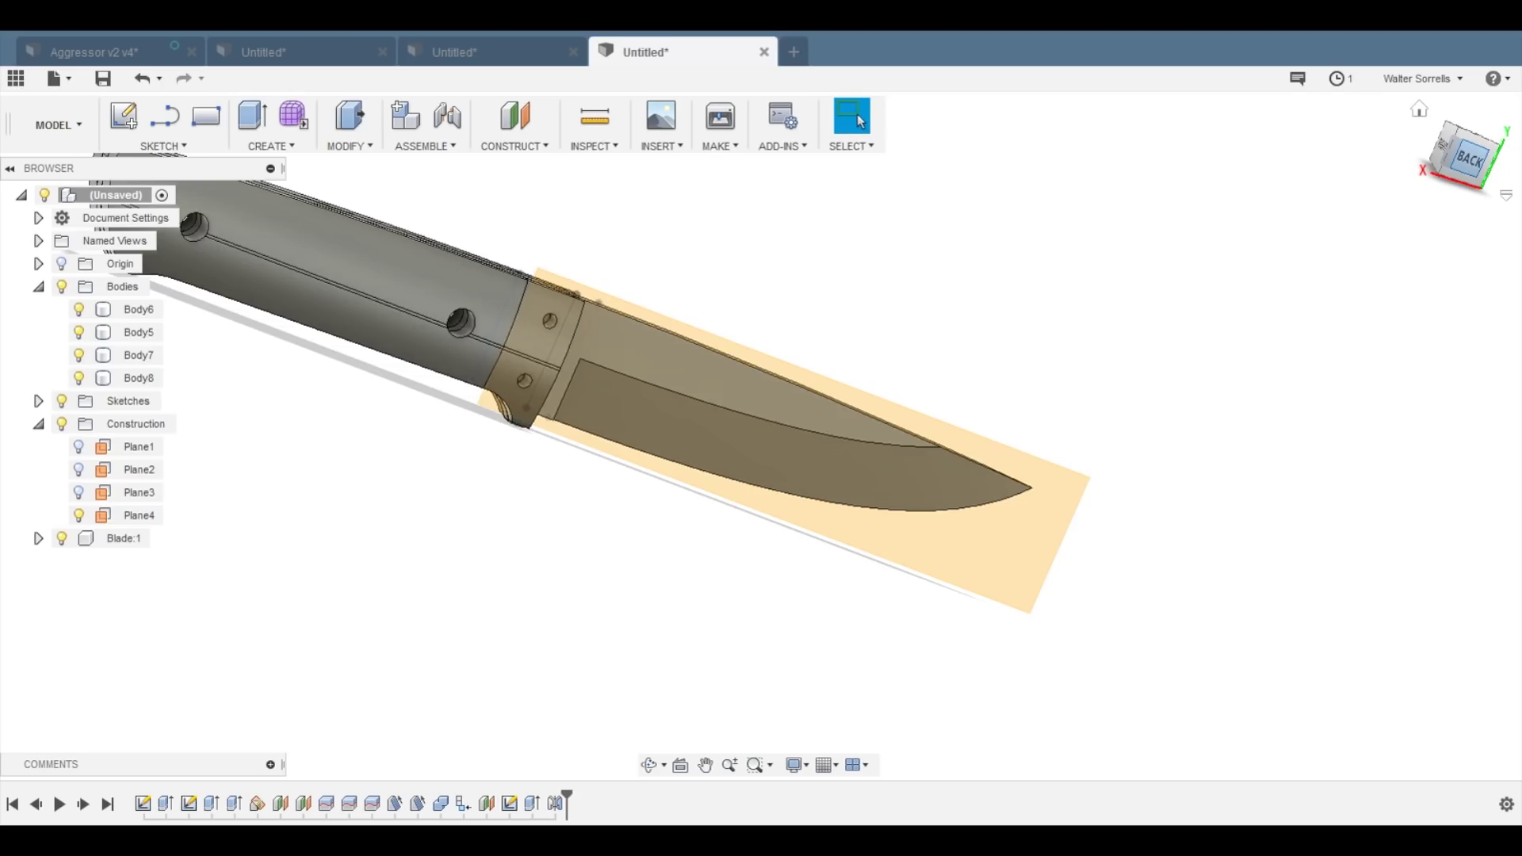
pyautogui.click(1470, 159)
pyautogui.moveTo(566, 611); pyautogui.dragTo(728, 533, button='middle')
pyautogui.scroll(2, 728, 532)
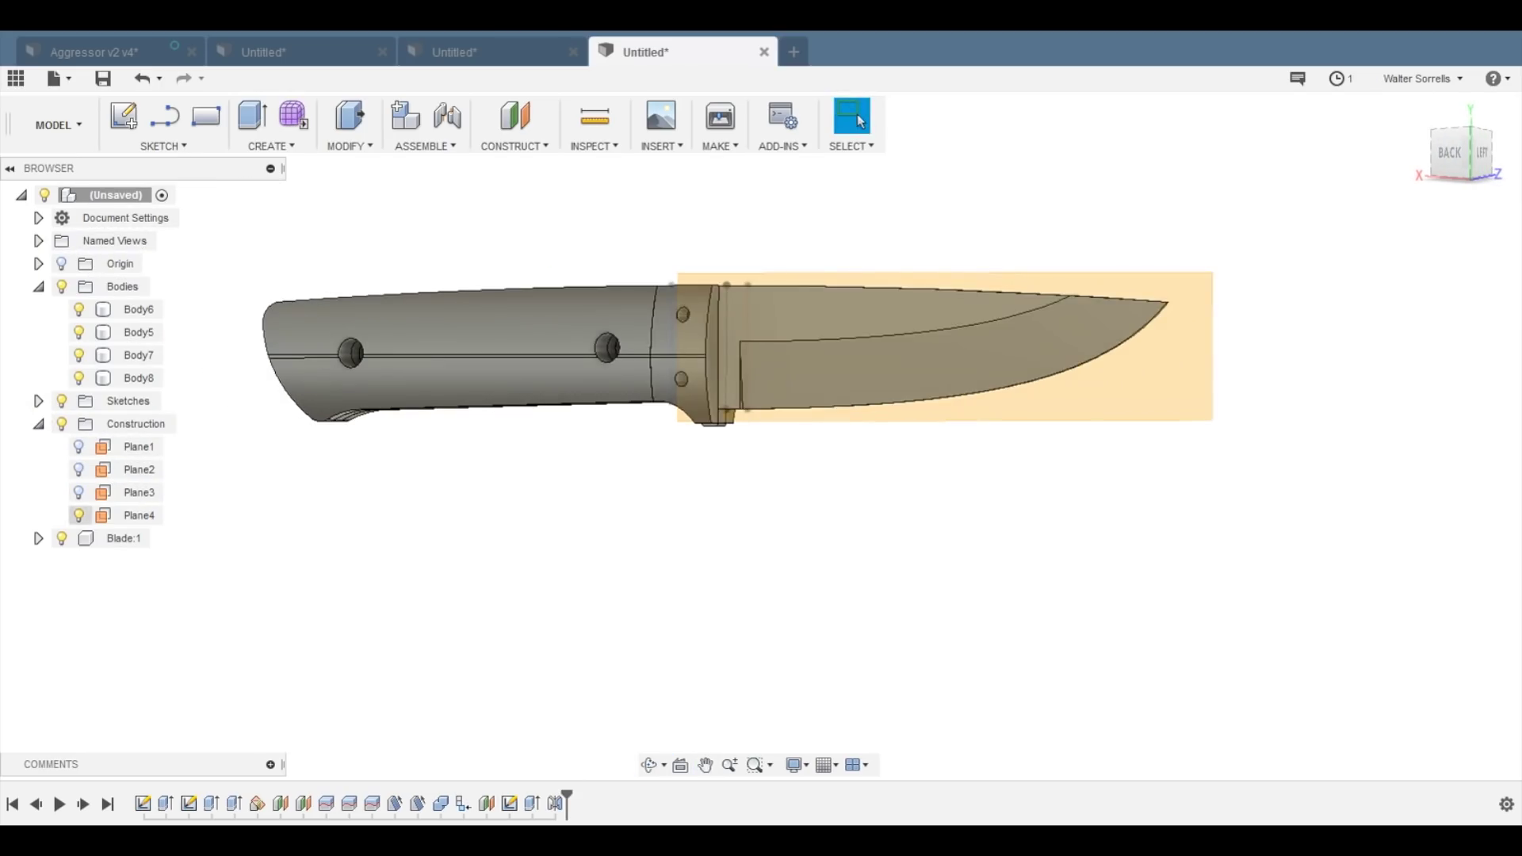
pyautogui.click(61, 424)
pyautogui.scroll(4, 794, 498)
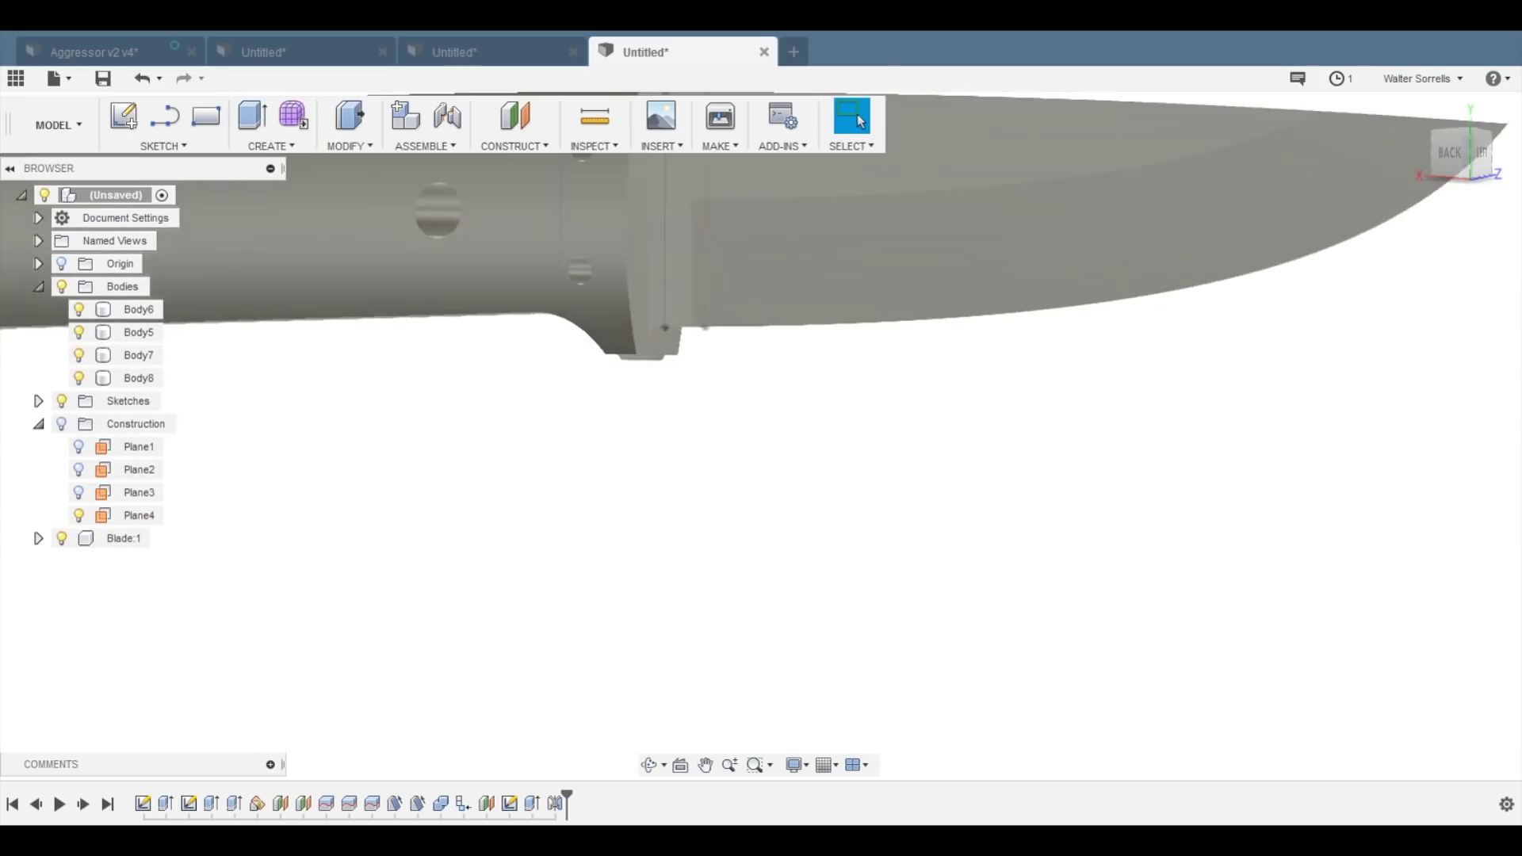
# - Fillet the vertical plunge edge where the bevel meets the ricasso on the back side of the blade
pyautogui.keyDown('shift'); pyautogui.moveTo(872, 444); pyautogui.dragTo(741, 446, button='middle'); pyautogui.keyUp('shift')
pyautogui.scroll(3, 849, 390)
pyautogui.moveTo(849, 391); pyautogui.dragTo(798, 702, button='middle')
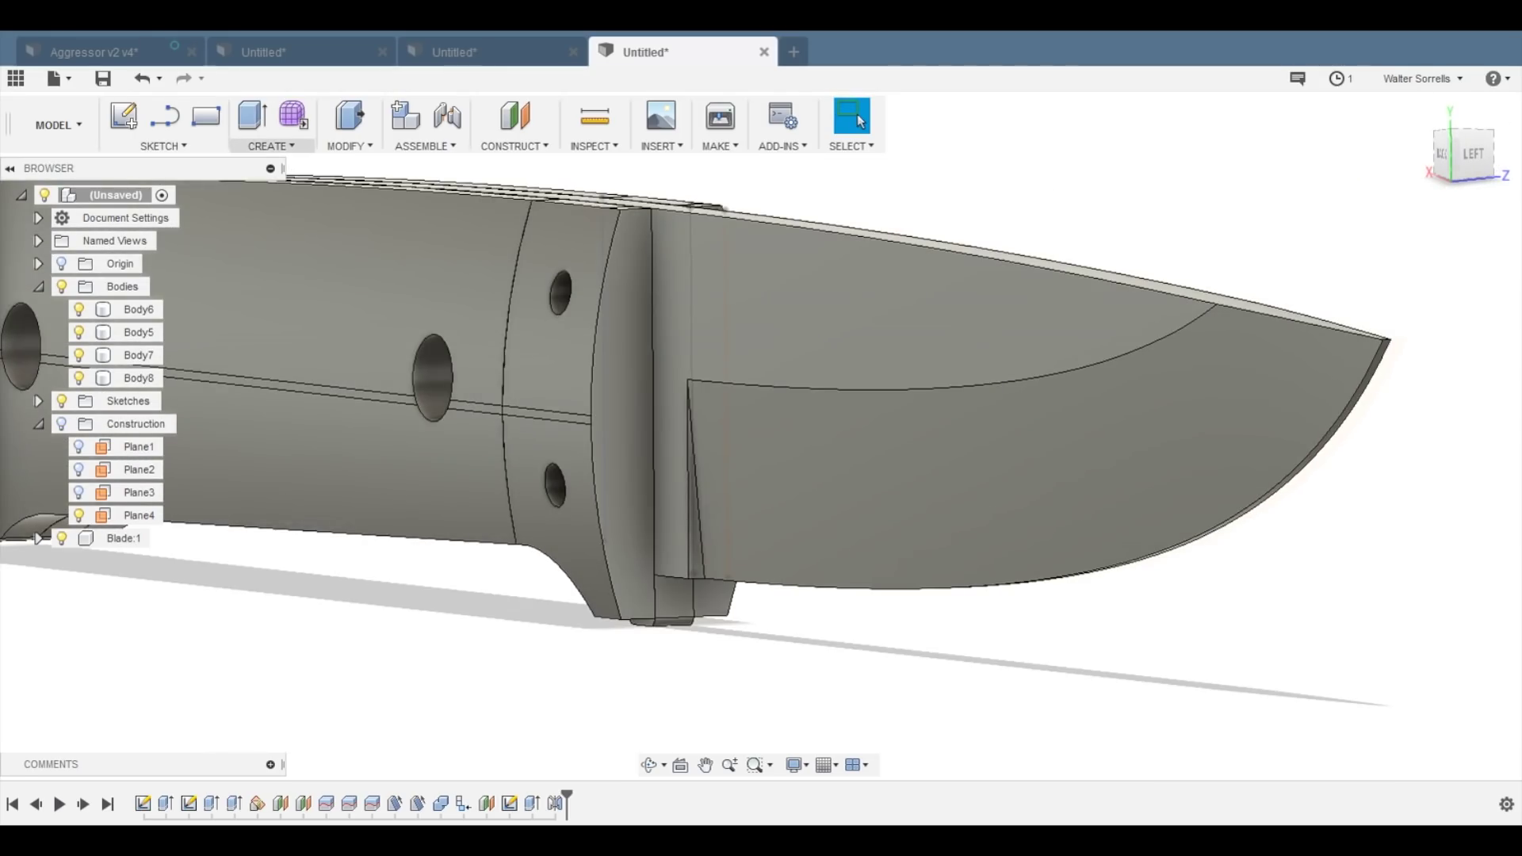
pyautogui.click(271, 145)
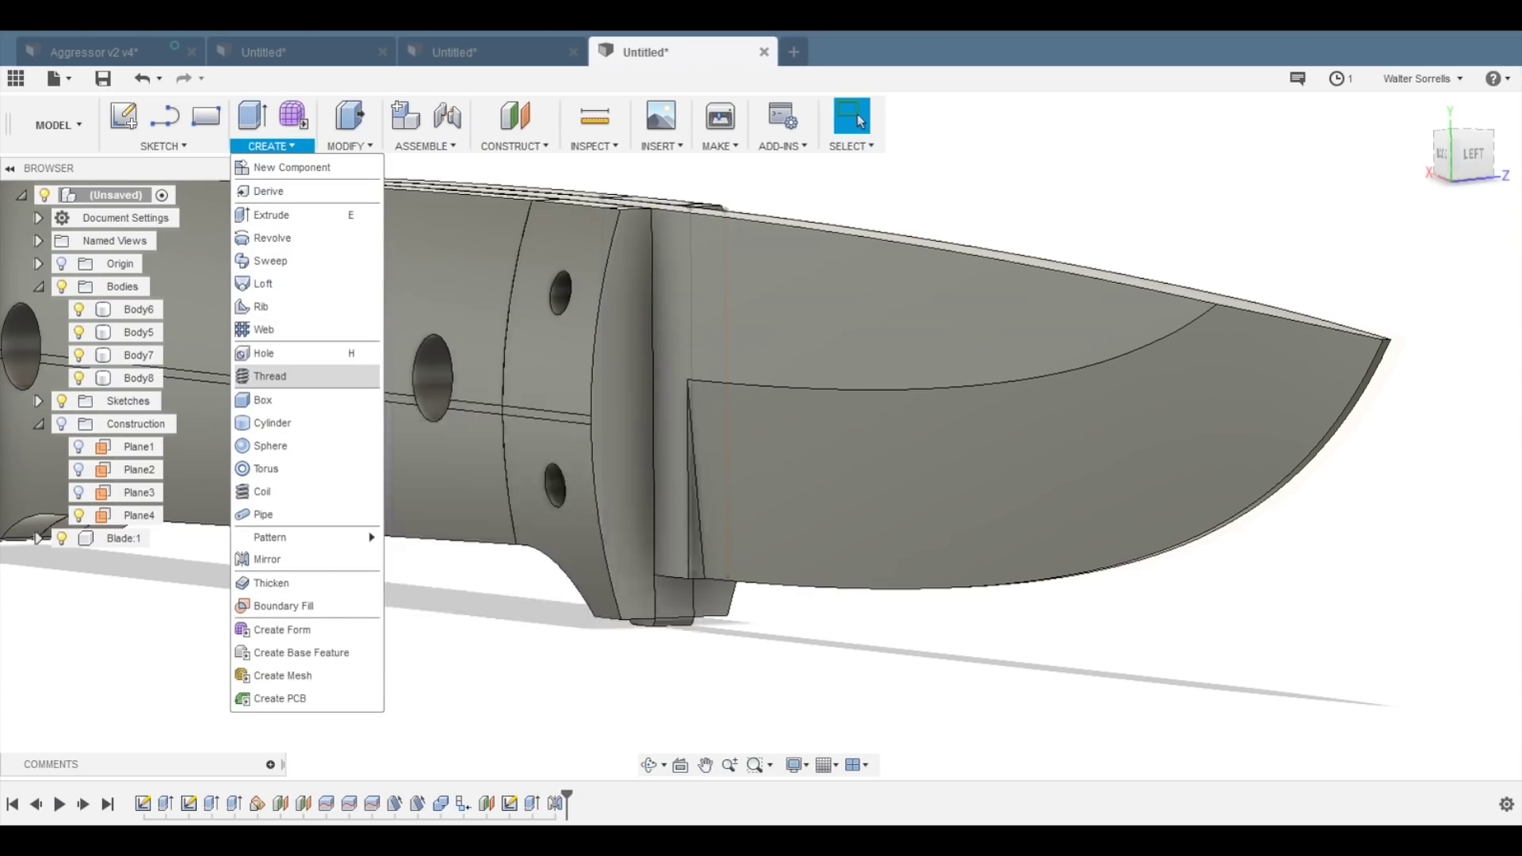
pyautogui.click(349, 146)
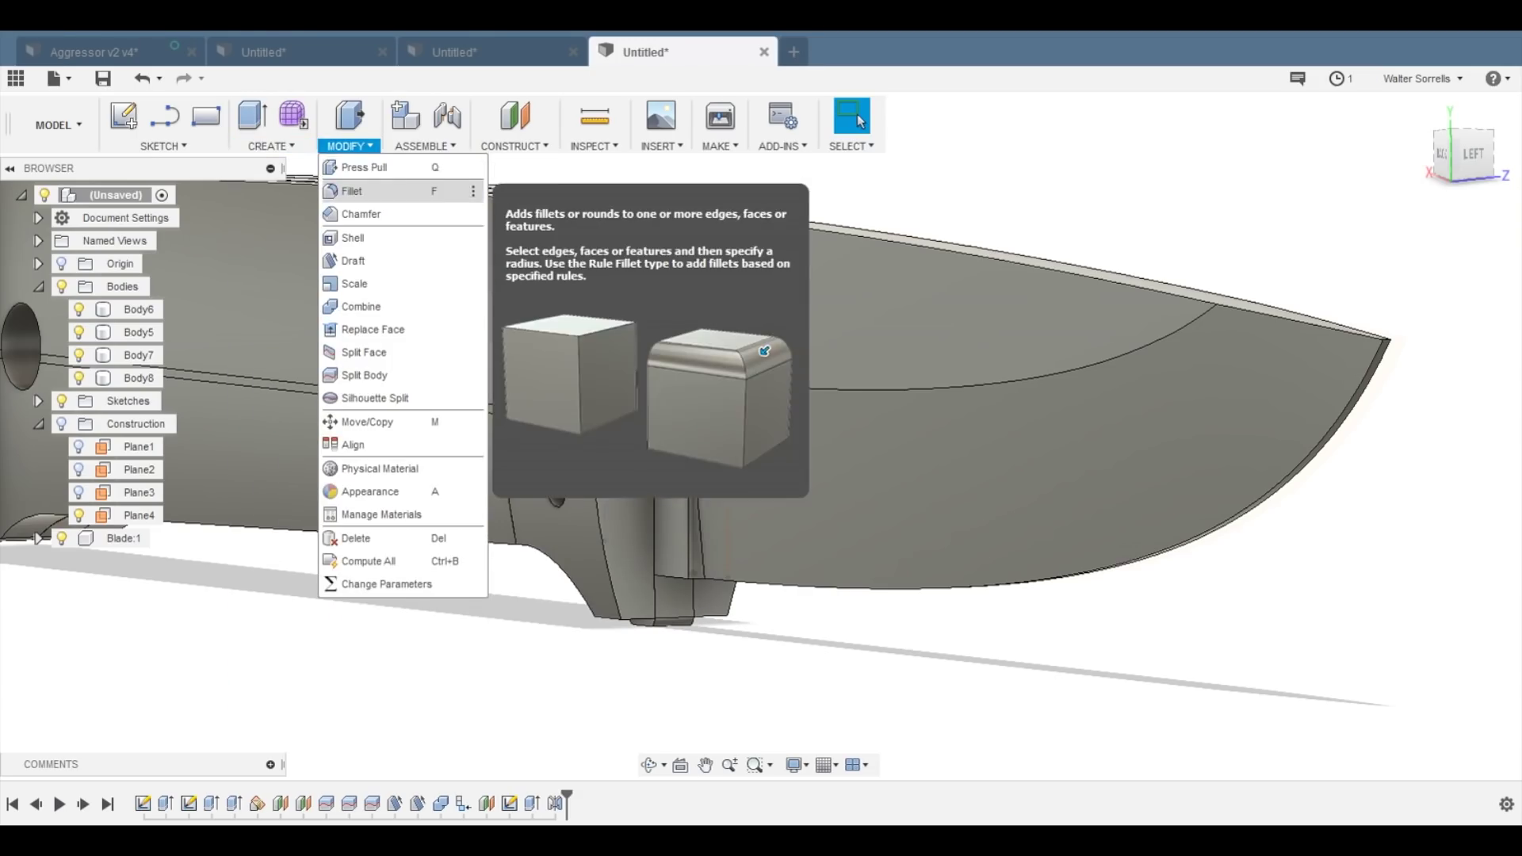
pyautogui.click(352, 191)
pyautogui.click(694, 542)
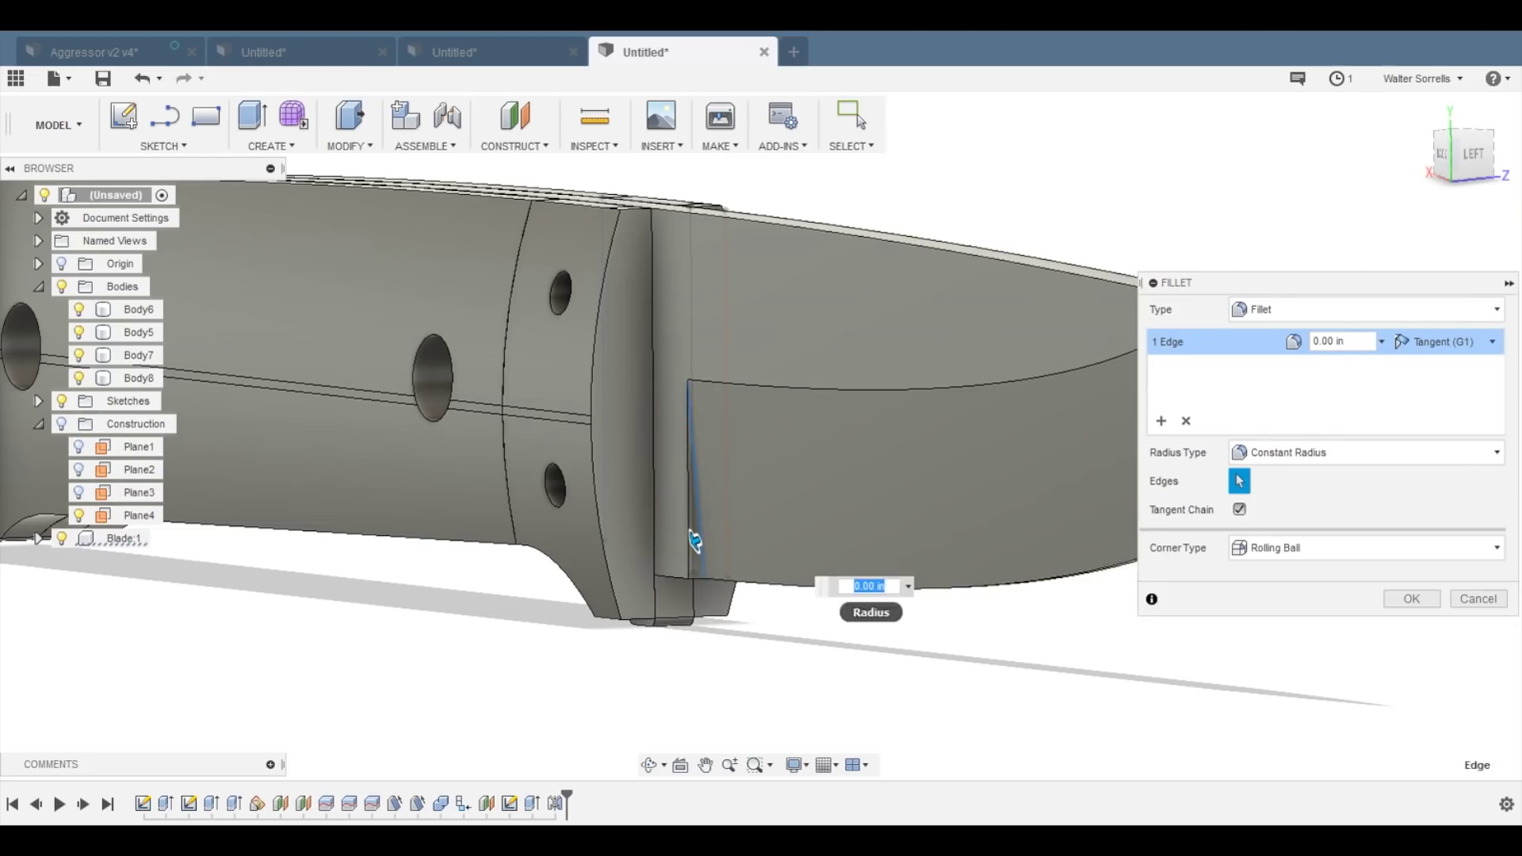
pyautogui.click(869, 587)
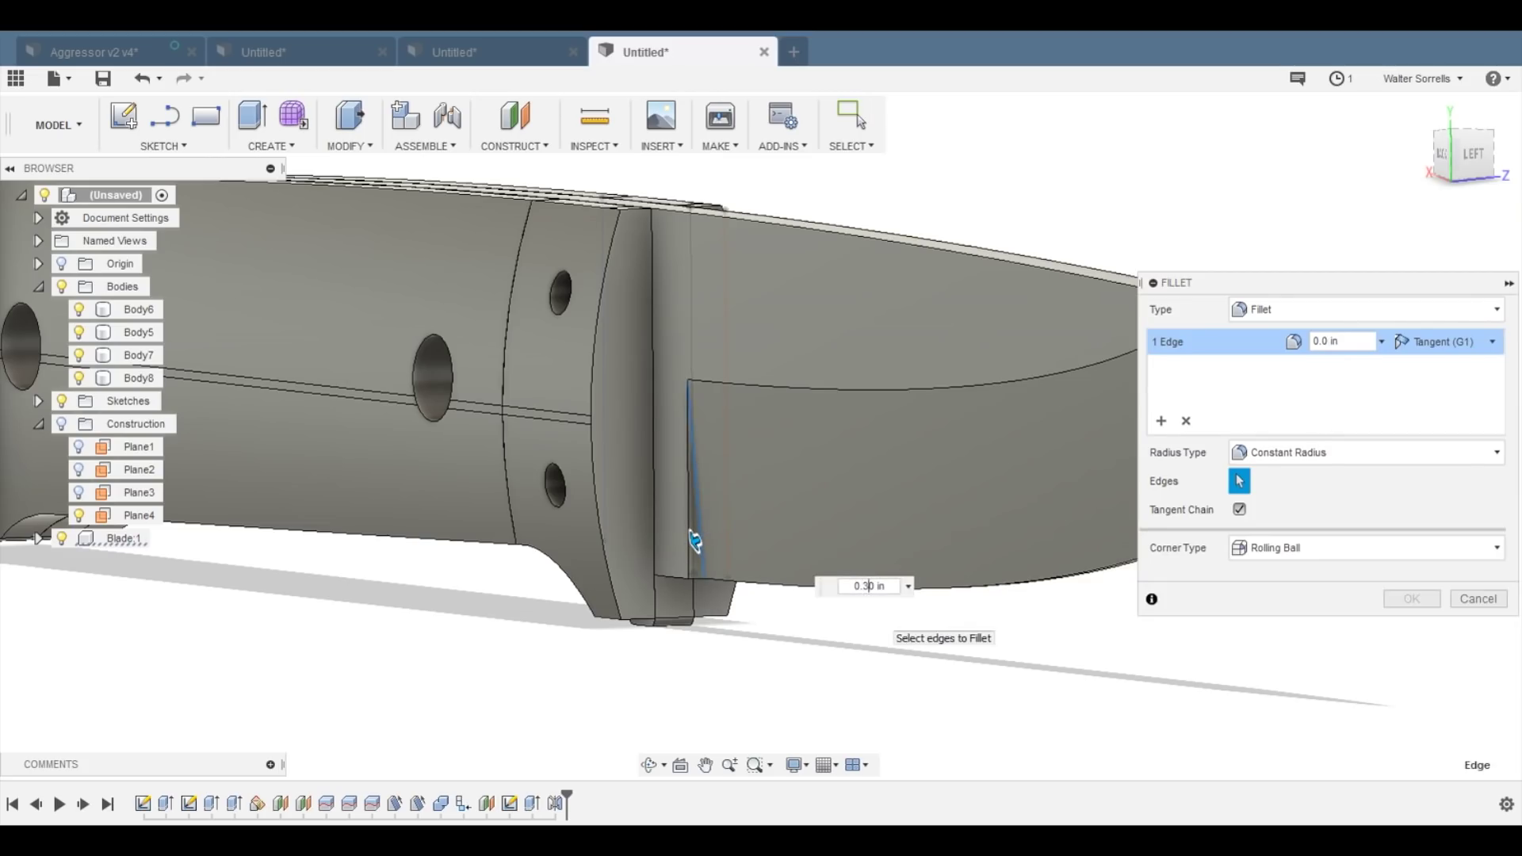
pyautogui.press('Return')
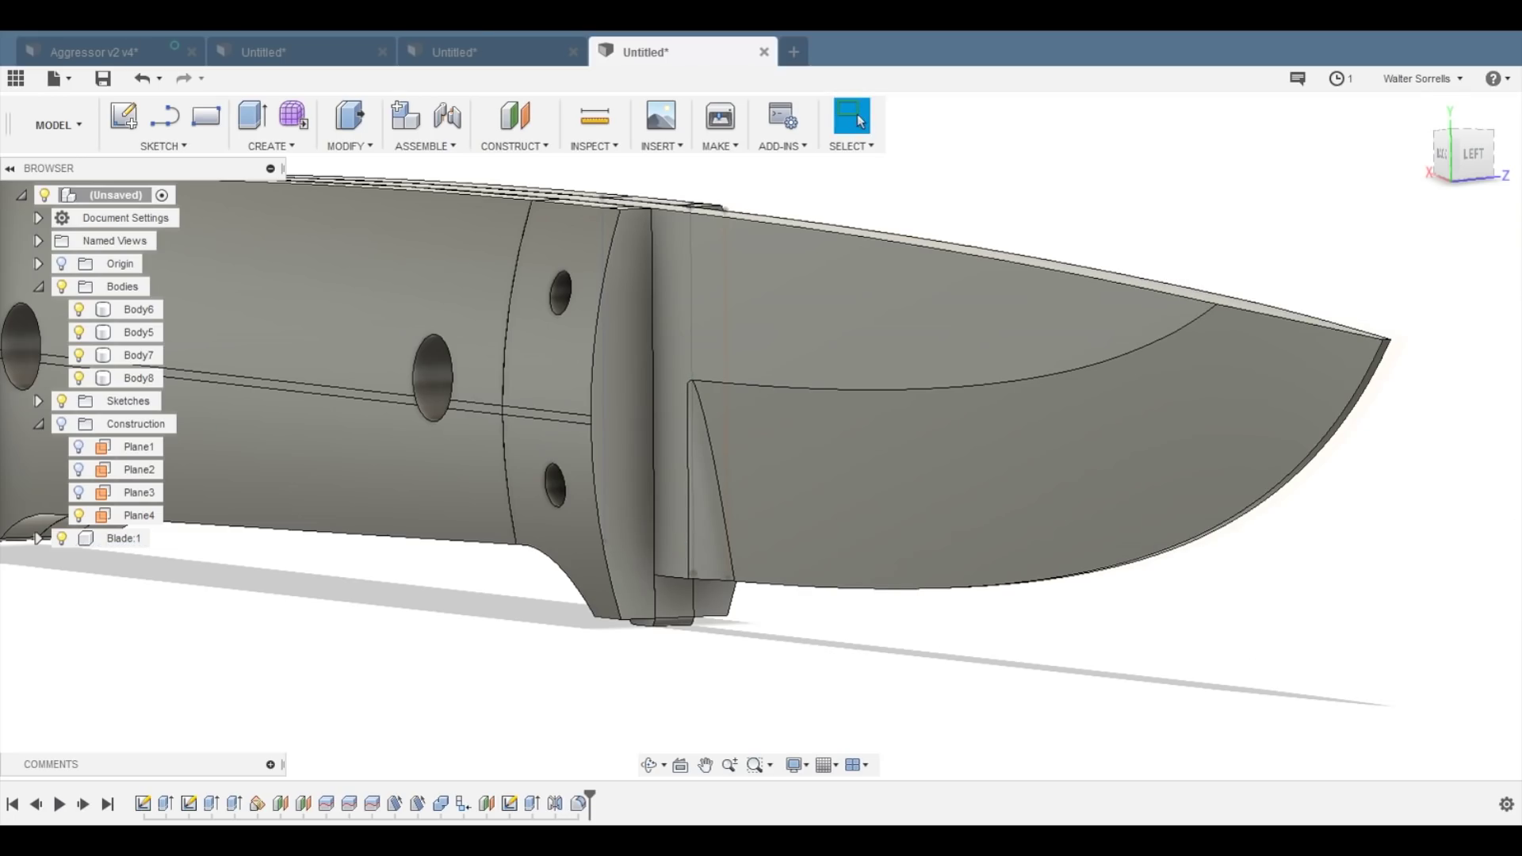
# - Fillet the matching vertical plunge edge on the front side of the blade with a 0.375 in radius
pyautogui.keyDown('shift'); pyautogui.moveTo(912, 634); pyautogui.dragTo(654, 620, button='middle'); pyautogui.keyUp('shift')
pyautogui.scroll(4, 650, 620)
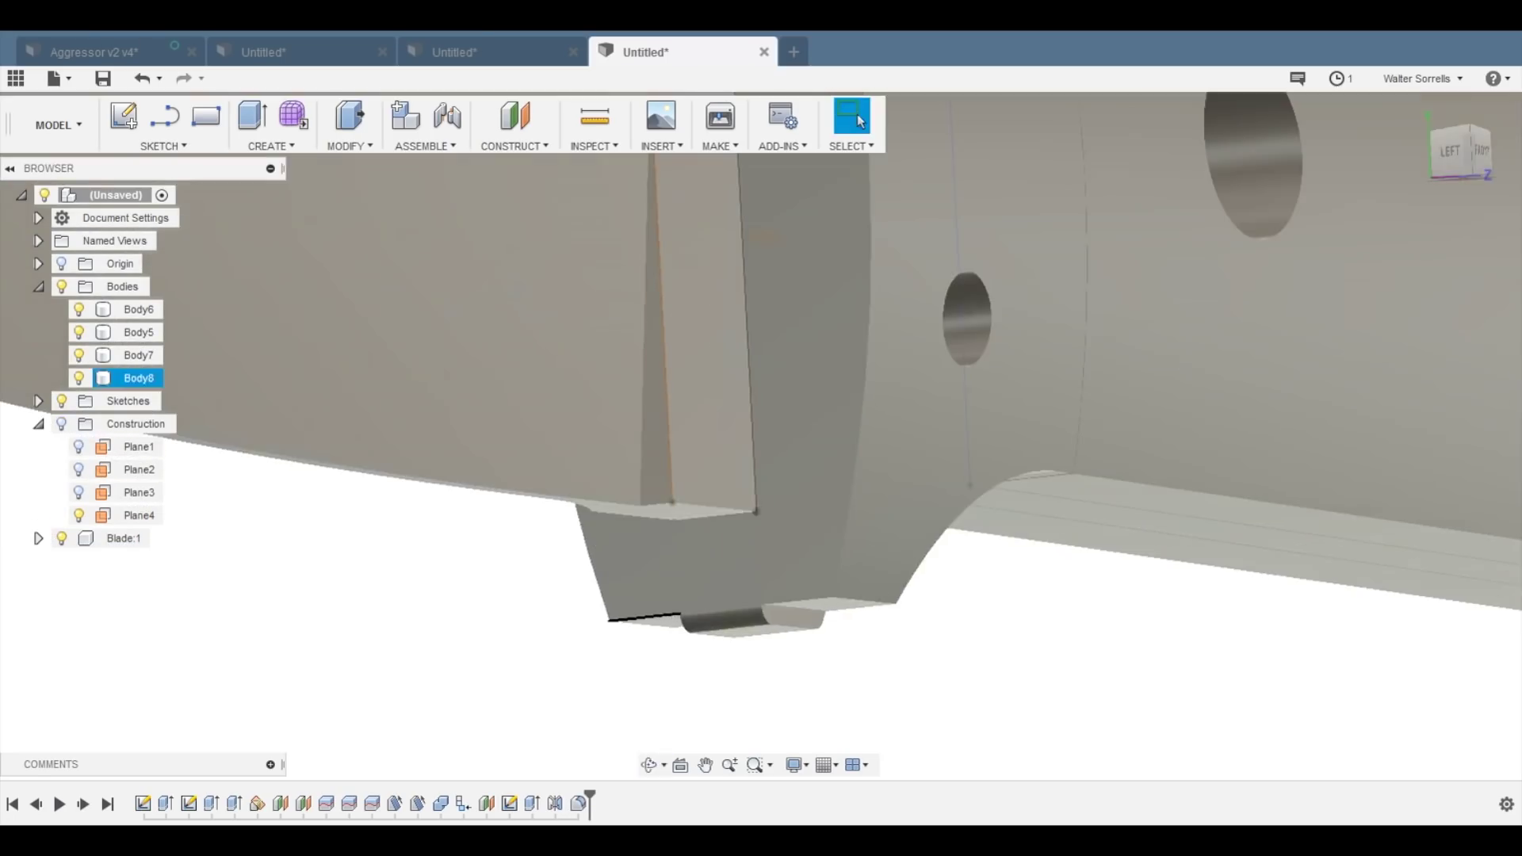
pyautogui.press('f')
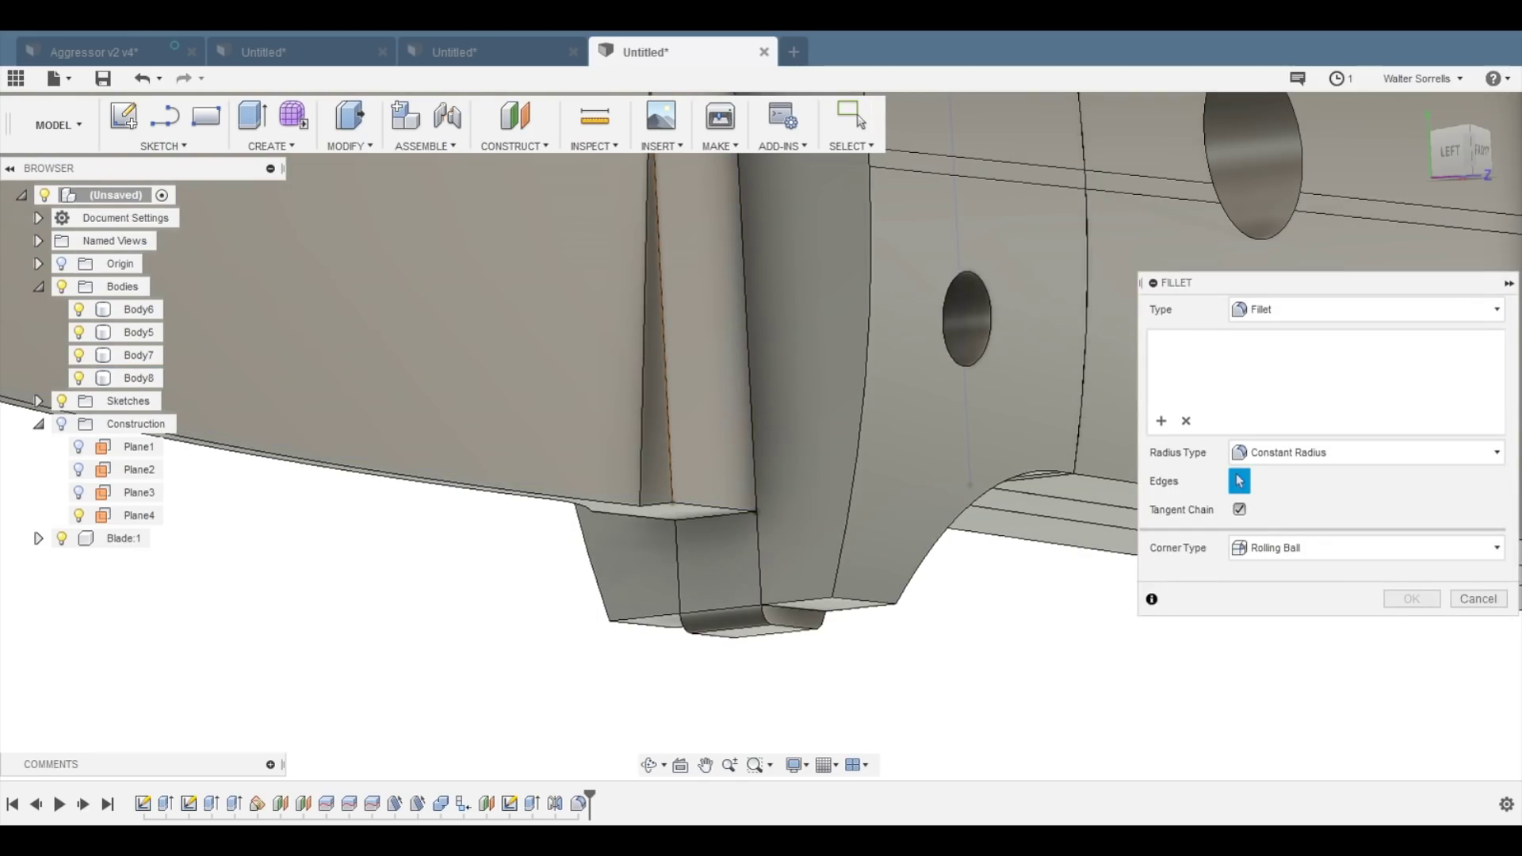
pyautogui.click(645, 449)
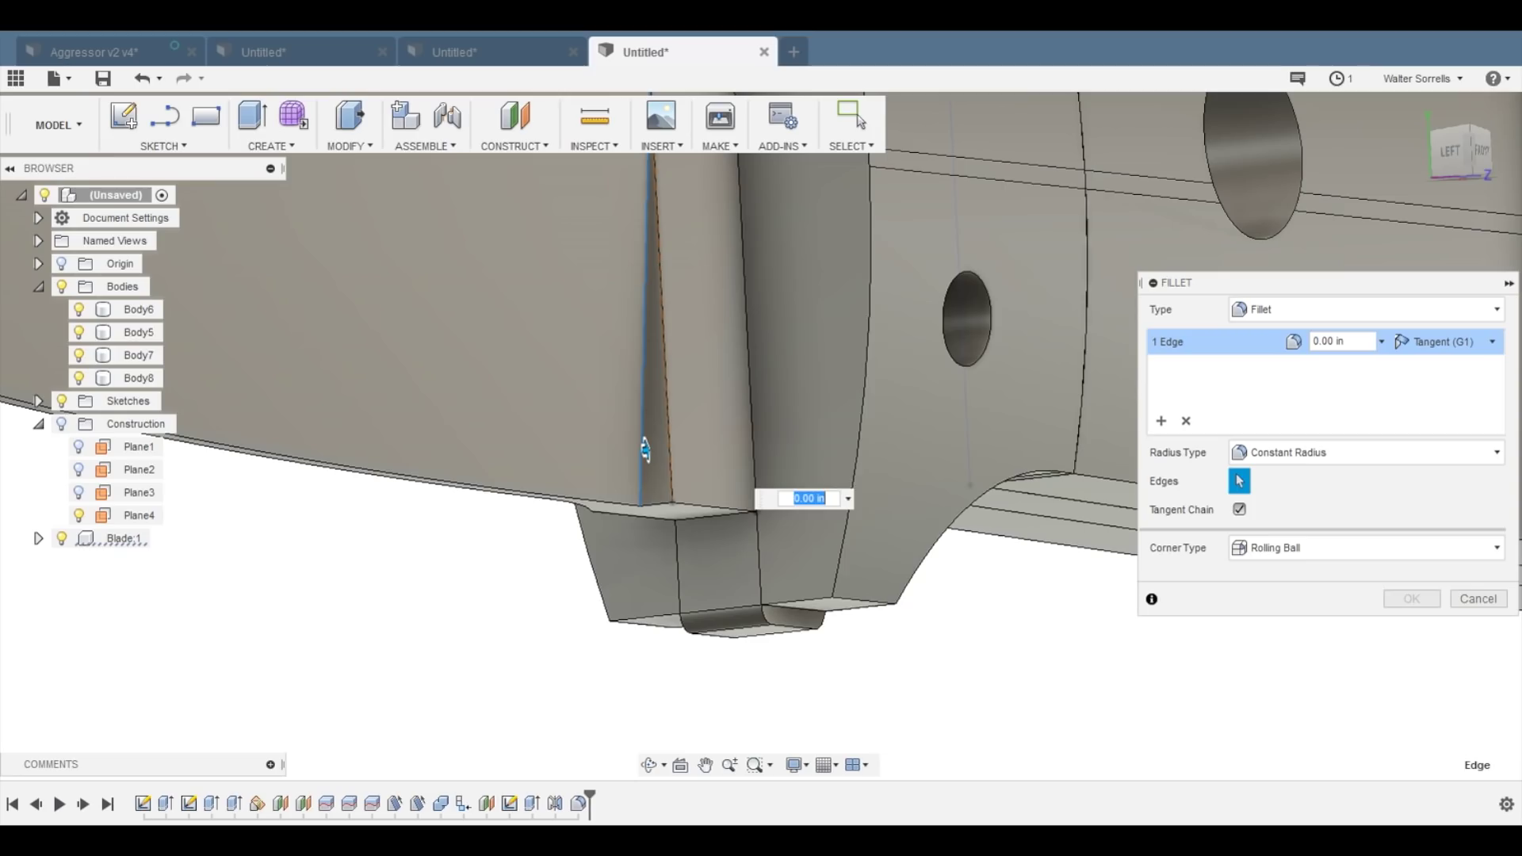
pyautogui.press('BackSpace')
pyautogui.write('.3')
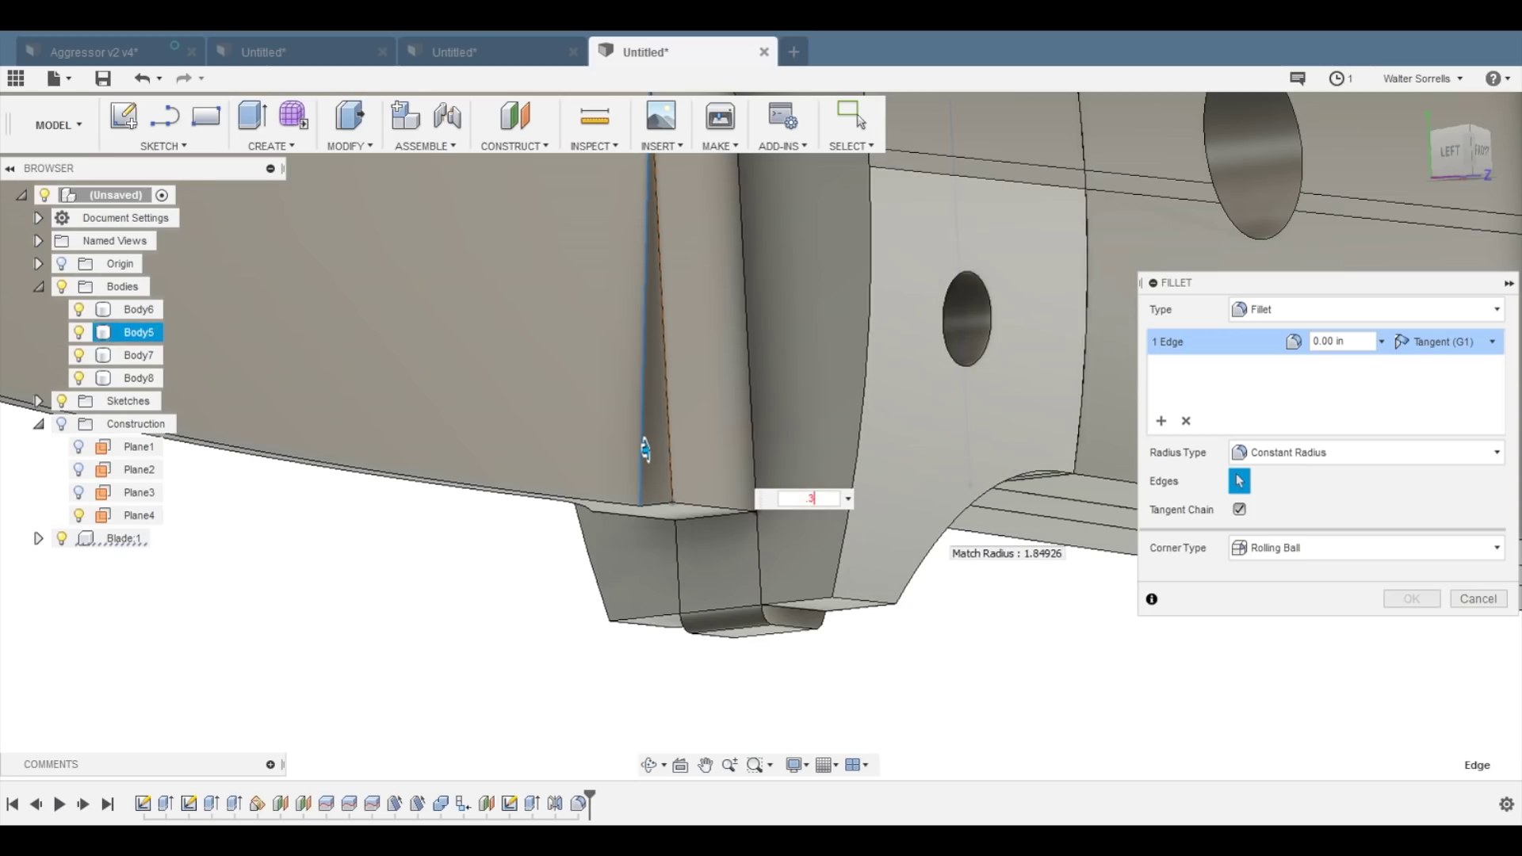
pyautogui.write('75')
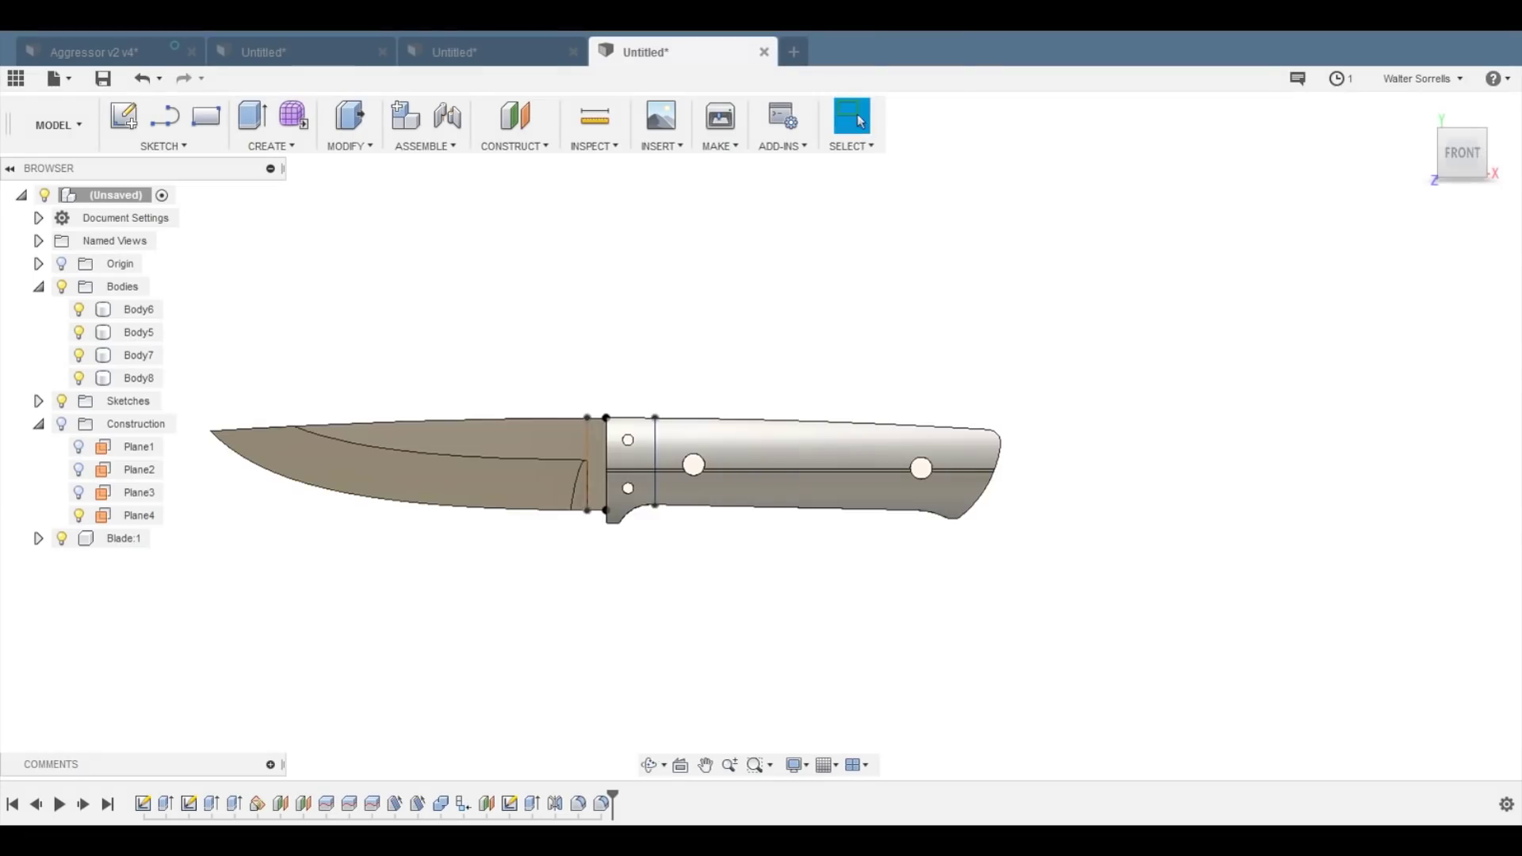
# - Open the first sketch in the timeline, containing the knife outline and pin holes, for editing
pyautogui.moveTo(602, 571)
pyautogui.keyDown('shift'); pyautogui.mouseDown(button='middle')
pyautogui.moveTo(984, 586)
pyautogui.moveTo(618, 587)
pyautogui.mouseUp(button='middle'); pyautogui.keyUp('shift')
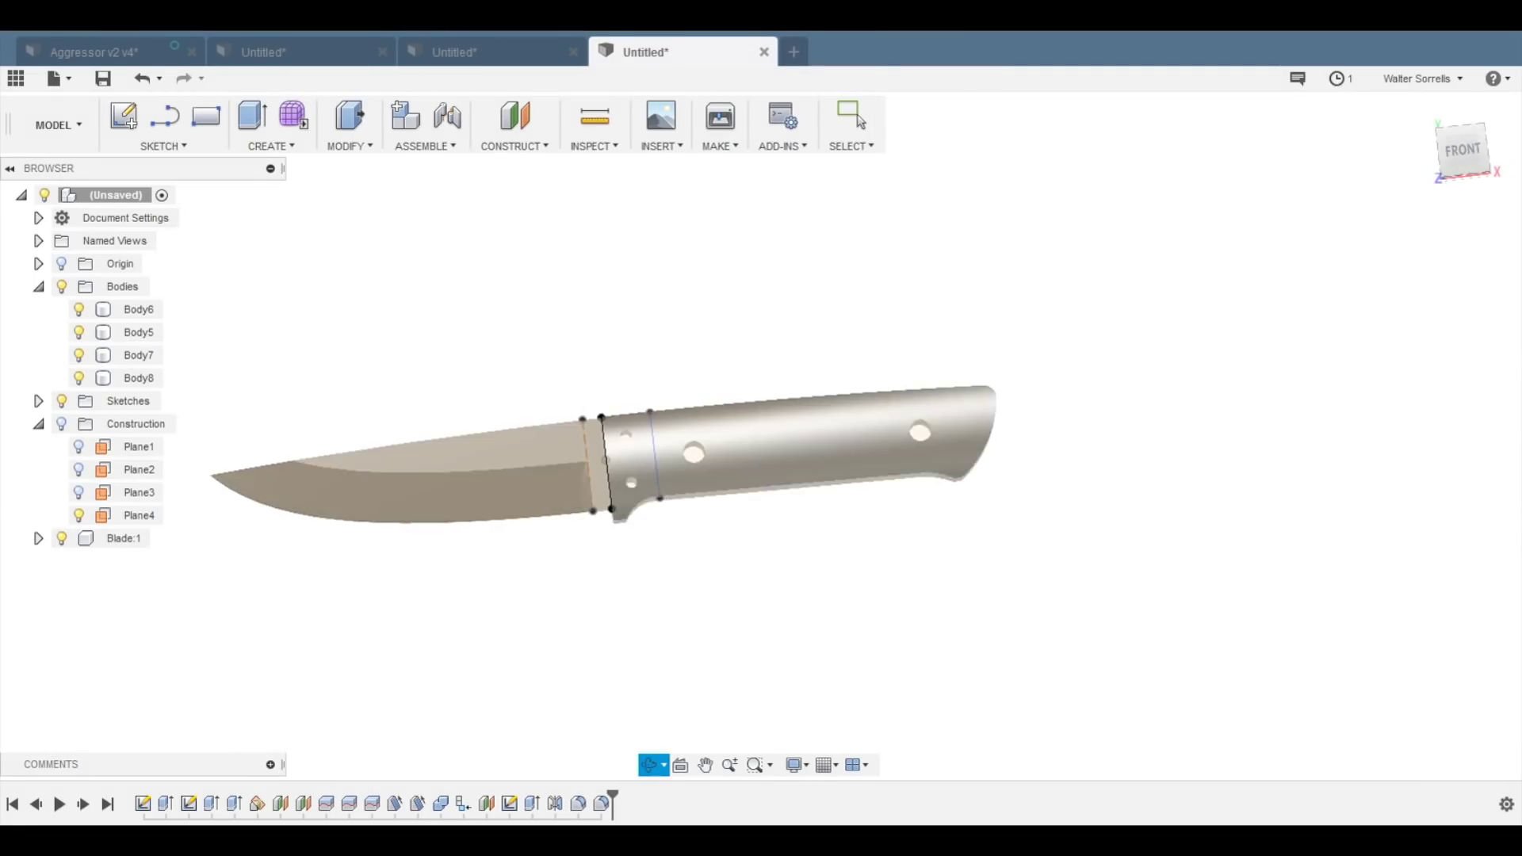
pyautogui.click(851, 116)
pyautogui.rightClick(142, 804)
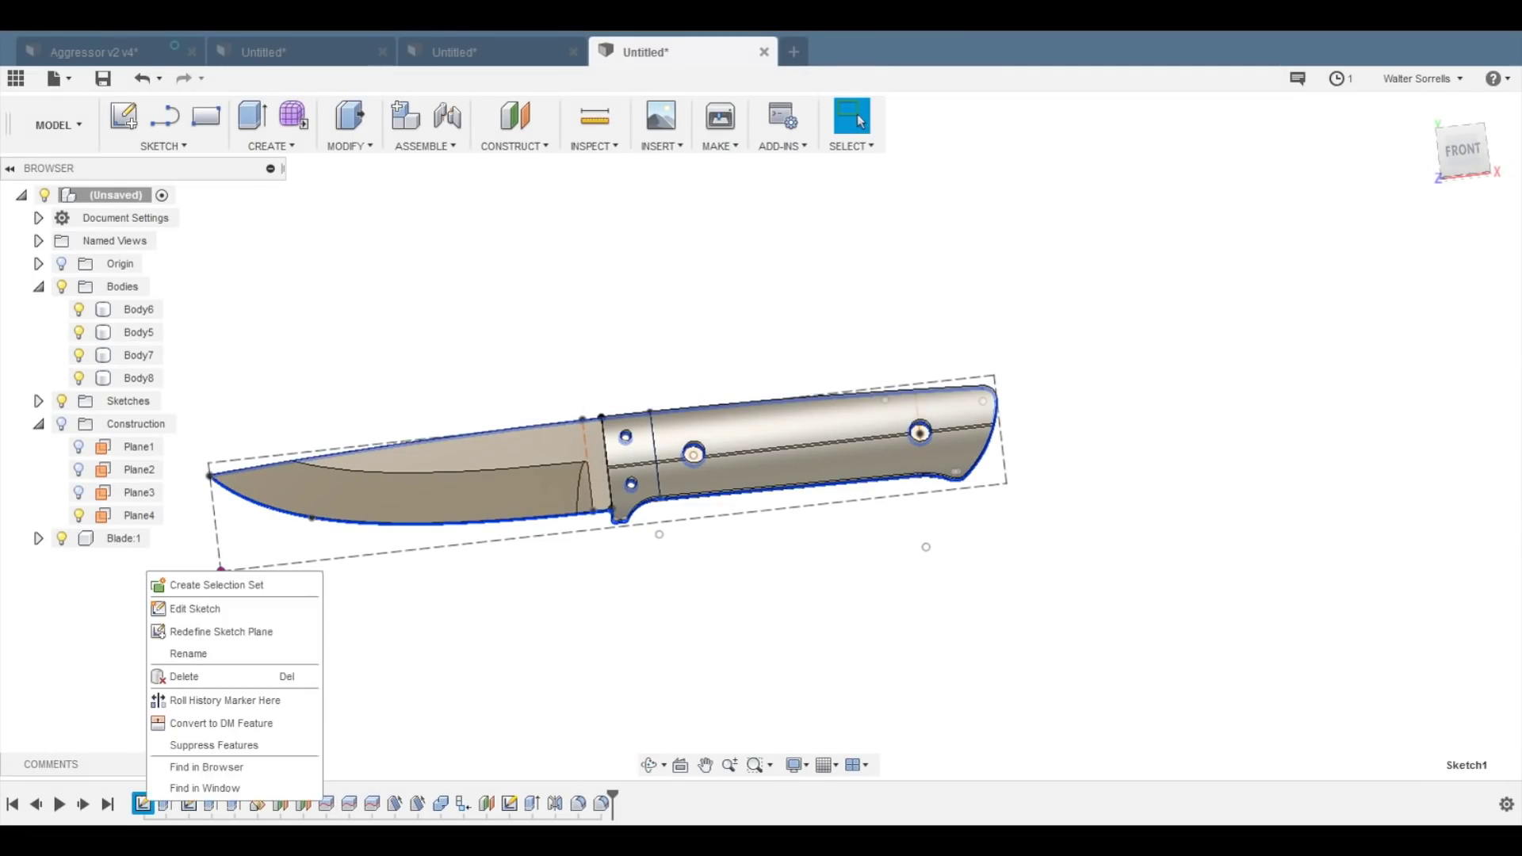
pyautogui.click(194, 609)
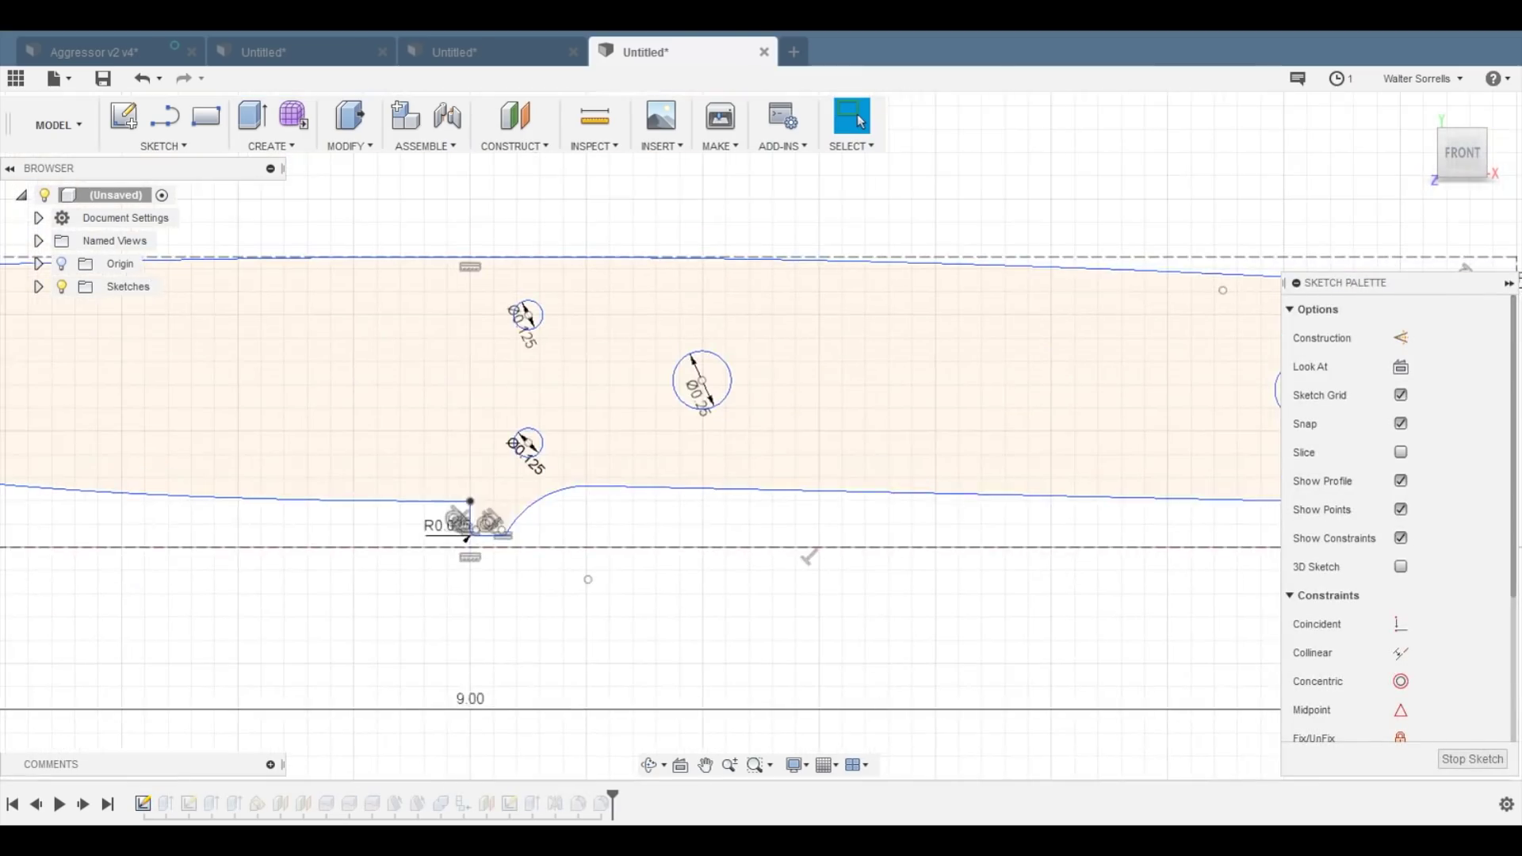
# - Extrude the two 0.125 in and two 0.25 in pin-hole circles symmetrically, about 2.10 in per side, as new bodies
pyautogui.scroll(4, 462, 379)
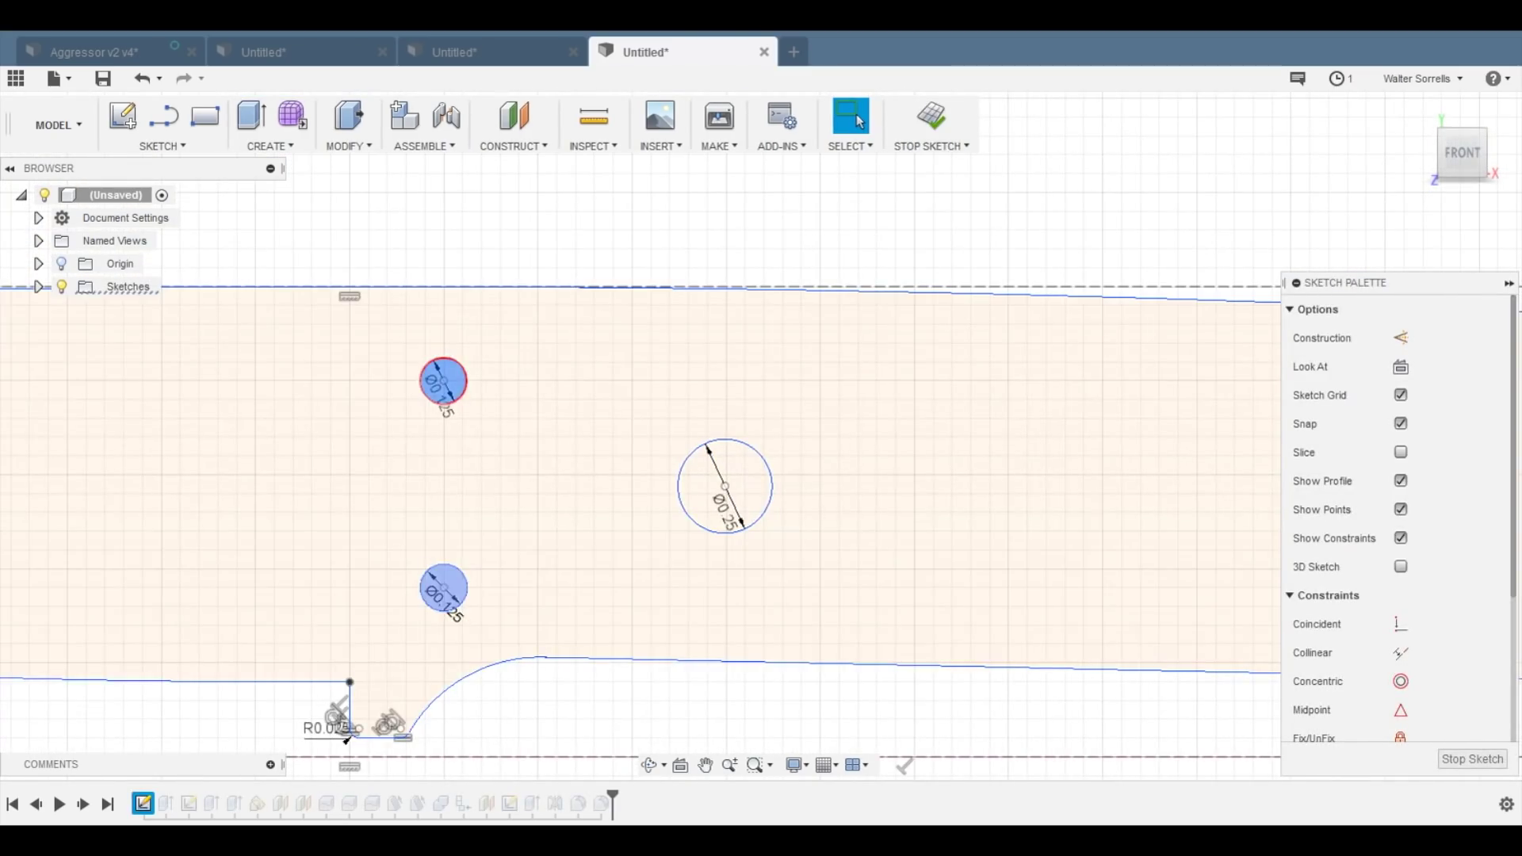
pyautogui.keyDown('ctrl'); pyautogui.click(443, 585); pyautogui.keyUp('ctrl')
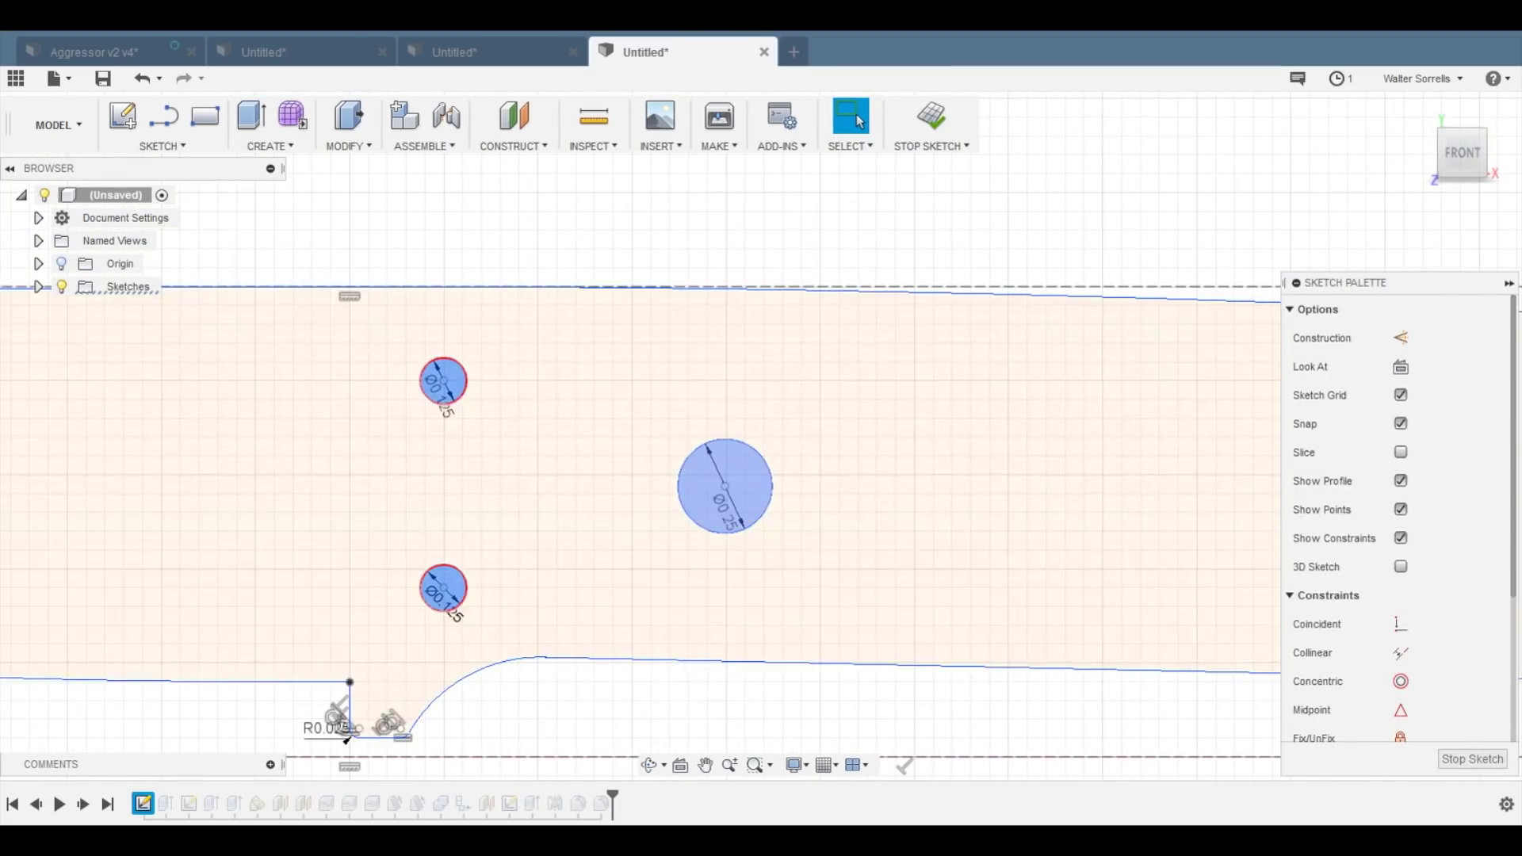
pyautogui.keyDown('ctrl'); pyautogui.click(711, 498); pyautogui.keyUp('ctrl')
pyautogui.scroll(-5, 507, 517)
pyautogui.scroll(3, 793, 519)
pyautogui.scroll(4, 860, 426)
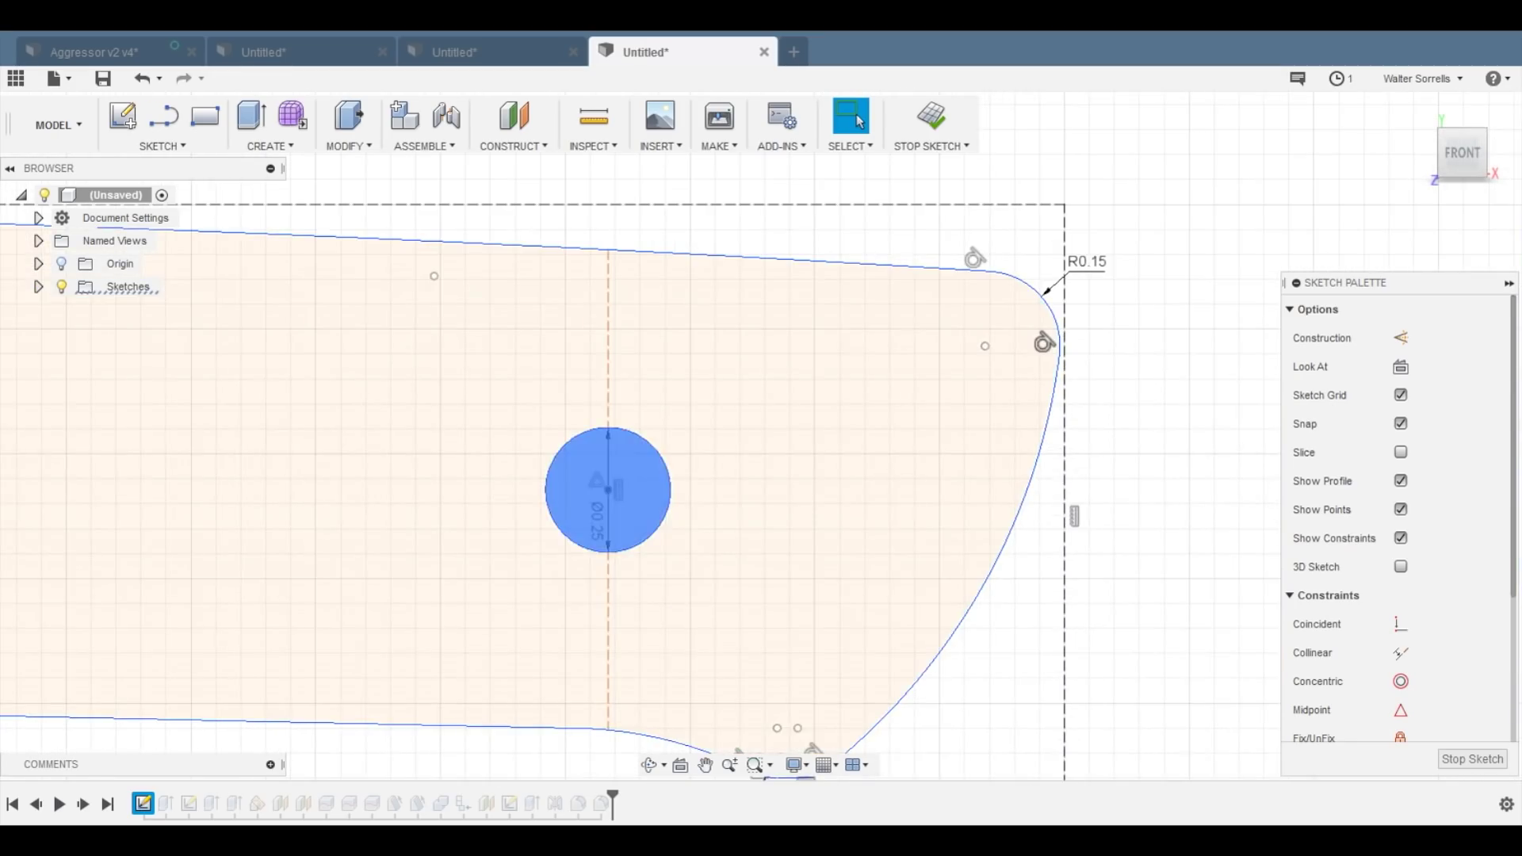
pyautogui.scroll(-6, 1043, 341)
pyautogui.moveTo(333, 547)
pyautogui.mouseDown(button='middle')
pyautogui.moveTo(578, 477)
pyautogui.moveTo(654, 485)
pyautogui.mouseUp(button='middle')
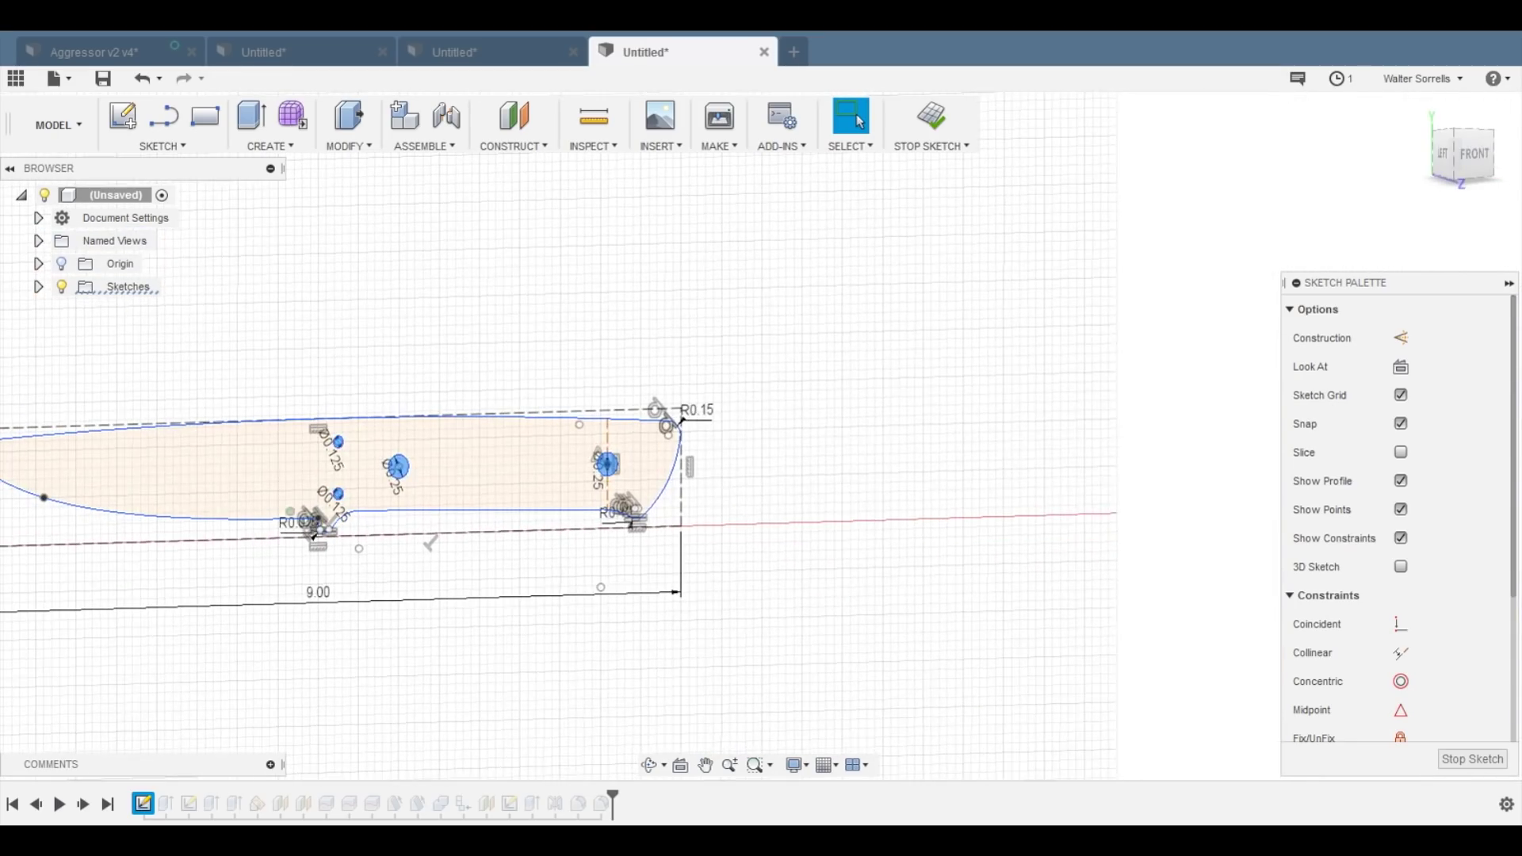
pyautogui.press('e')
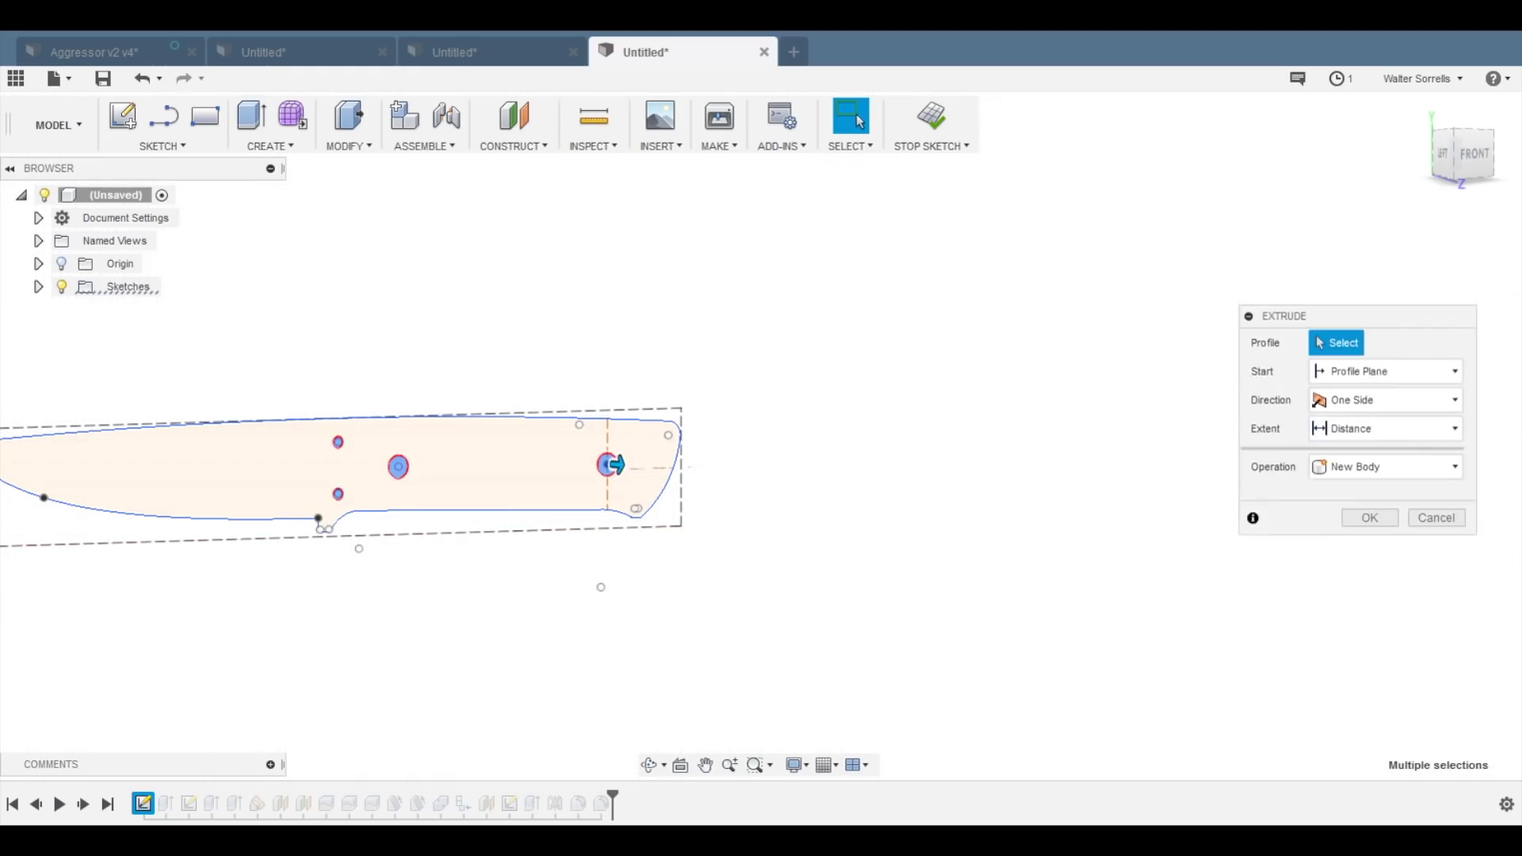
pyautogui.click(1392, 400)
pyautogui.click(1368, 473)
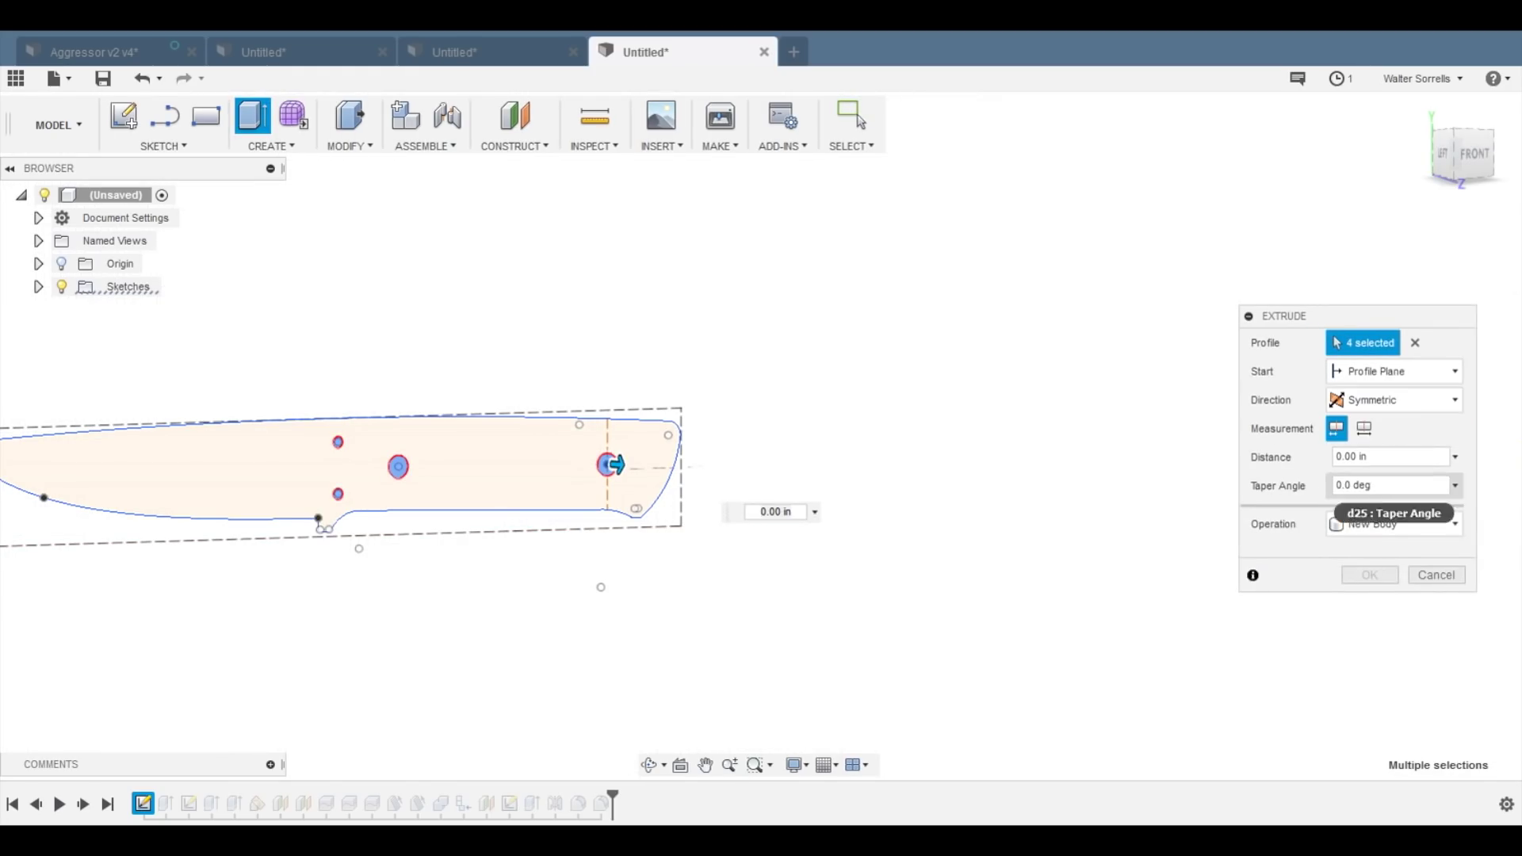
pyautogui.moveTo(617, 465); pyautogui.dragTo(720, 473)
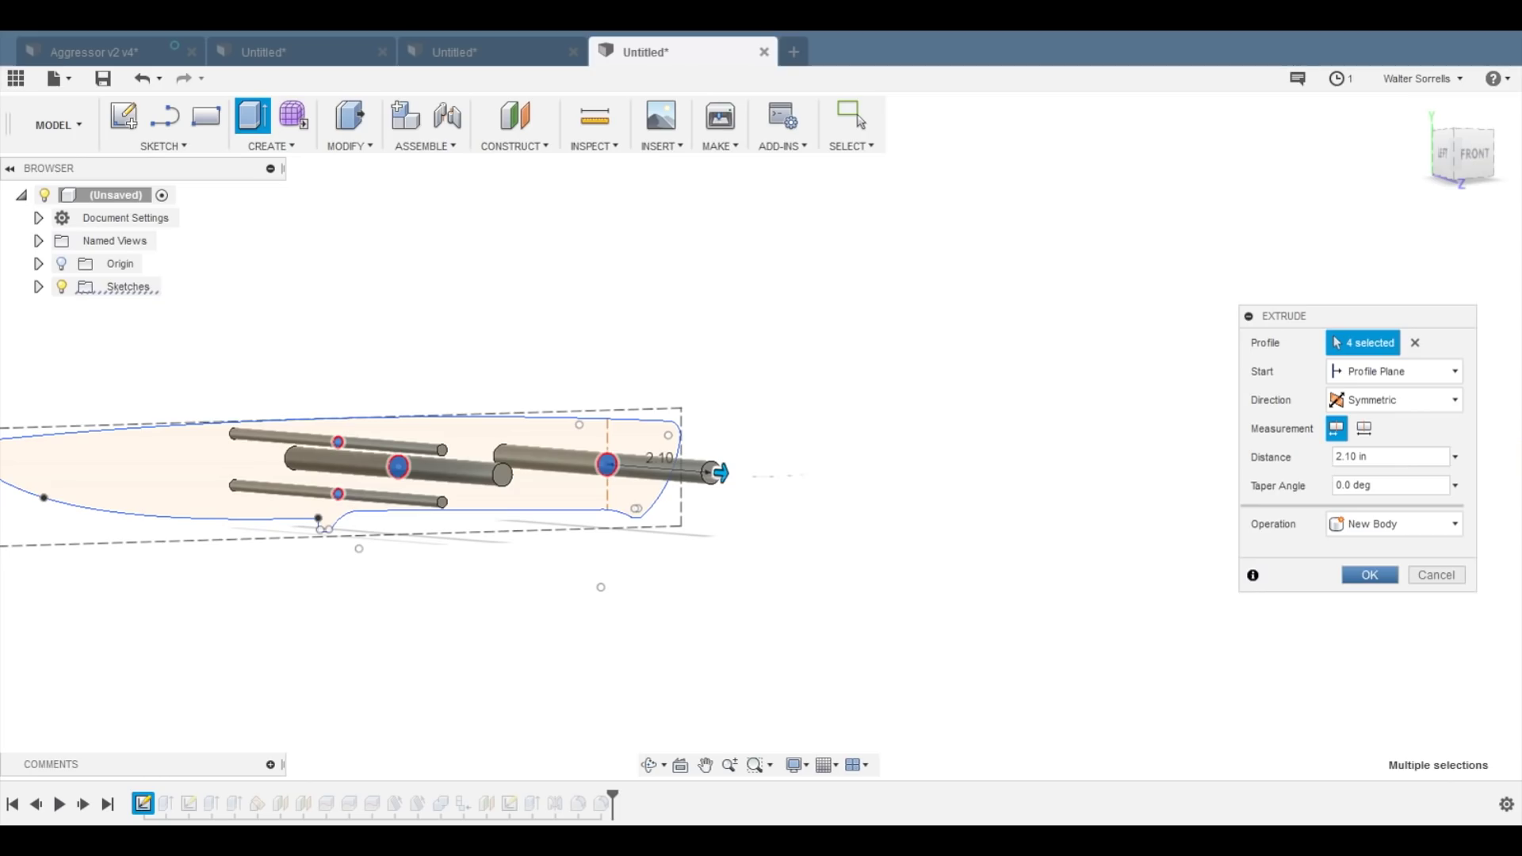
pyautogui.press('Return')
pyautogui.scroll(3, 301, 594)
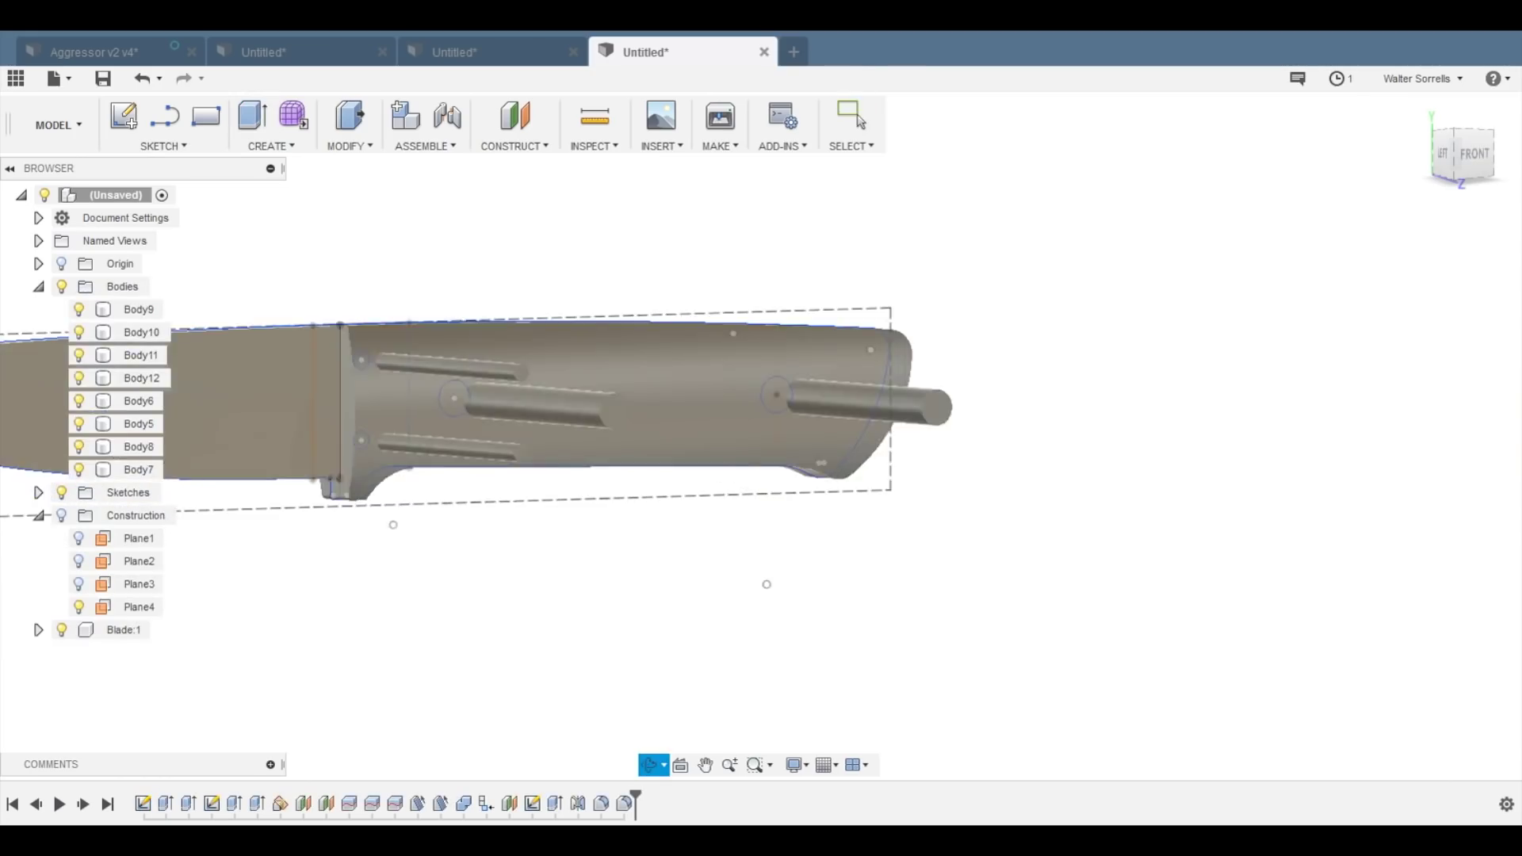
pyautogui.keyDown('shift'); pyautogui.moveTo(301, 594); pyautogui.dragTo(761, 583, button='middle'); pyautogui.keyUp('shift')
pyautogui.scroll(3, 341, 555)
pyautogui.scroll(2, 762, 587)
pyautogui.scroll(4, 768, 579)
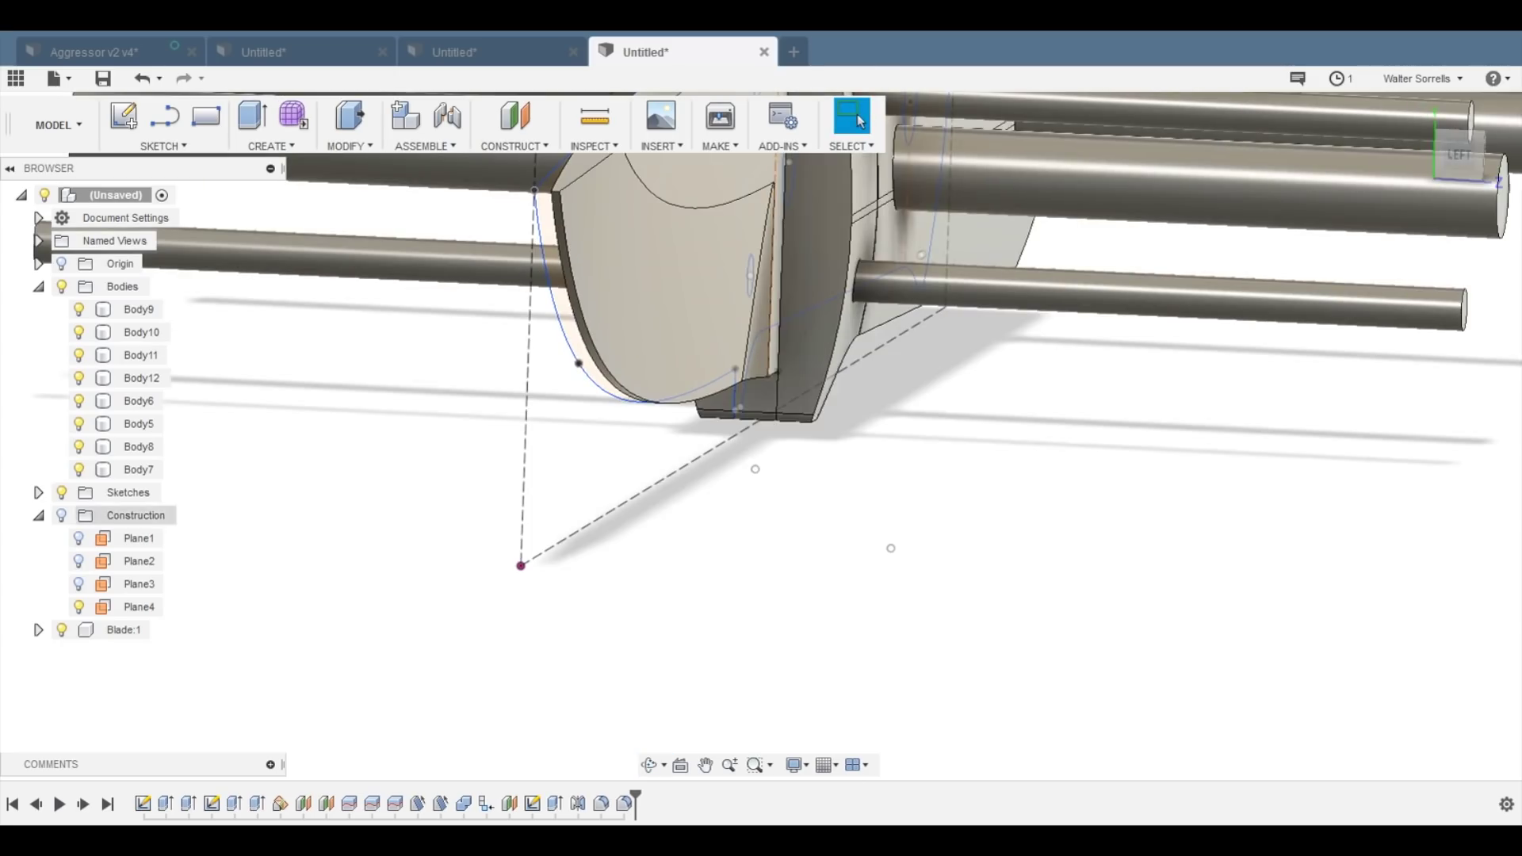
# - Hide the Blade component and open Sketch3, the bolster cross-section profile, for editing
pyautogui.click(62, 630)
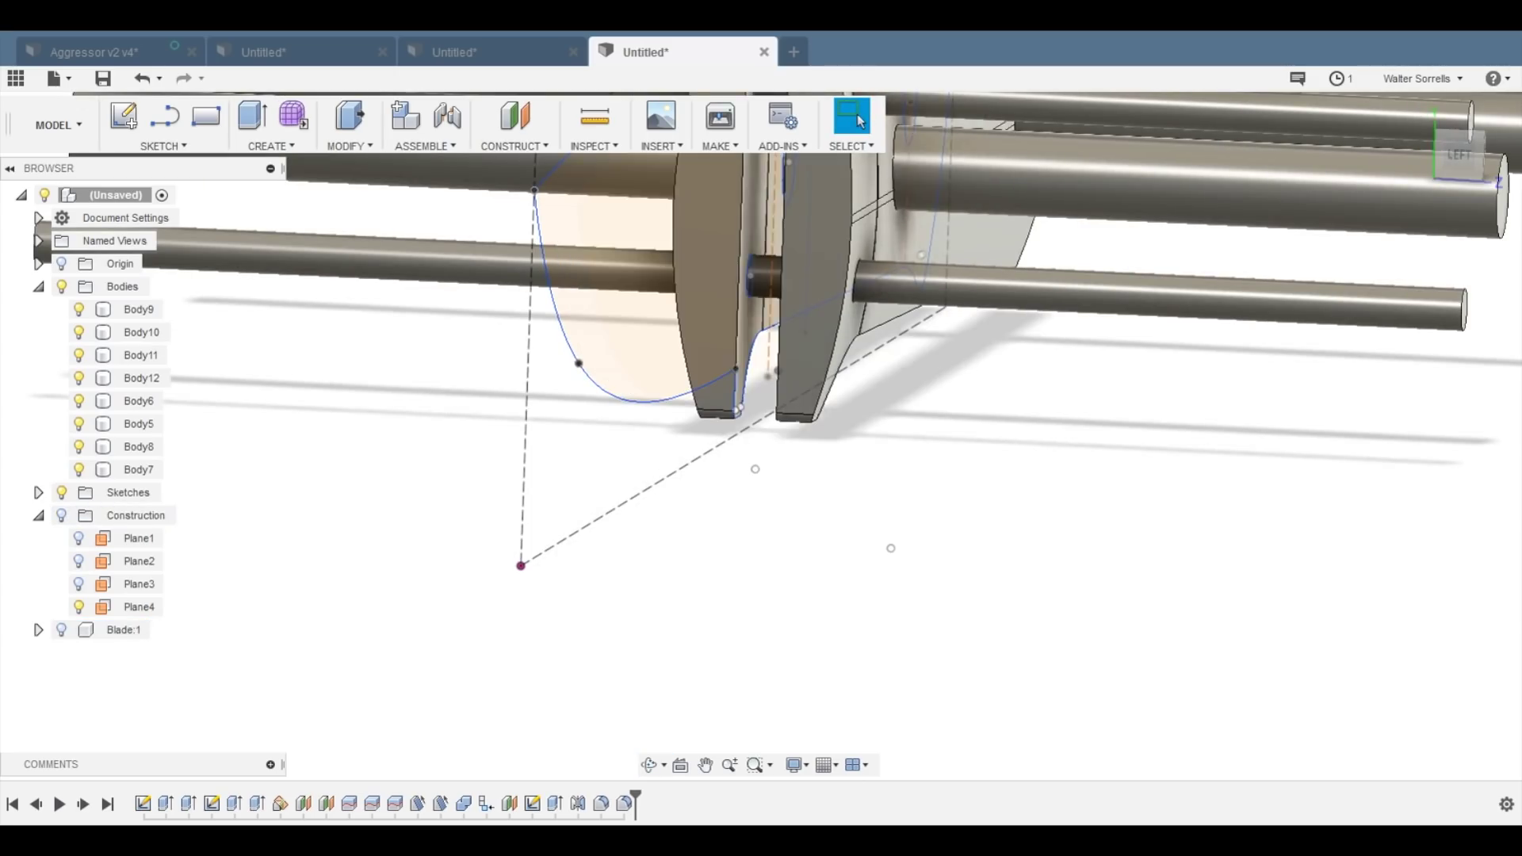
pyautogui.scroll(-2, 665, 570)
pyautogui.moveTo(664, 570); pyautogui.dragTo(456, 672, button='middle')
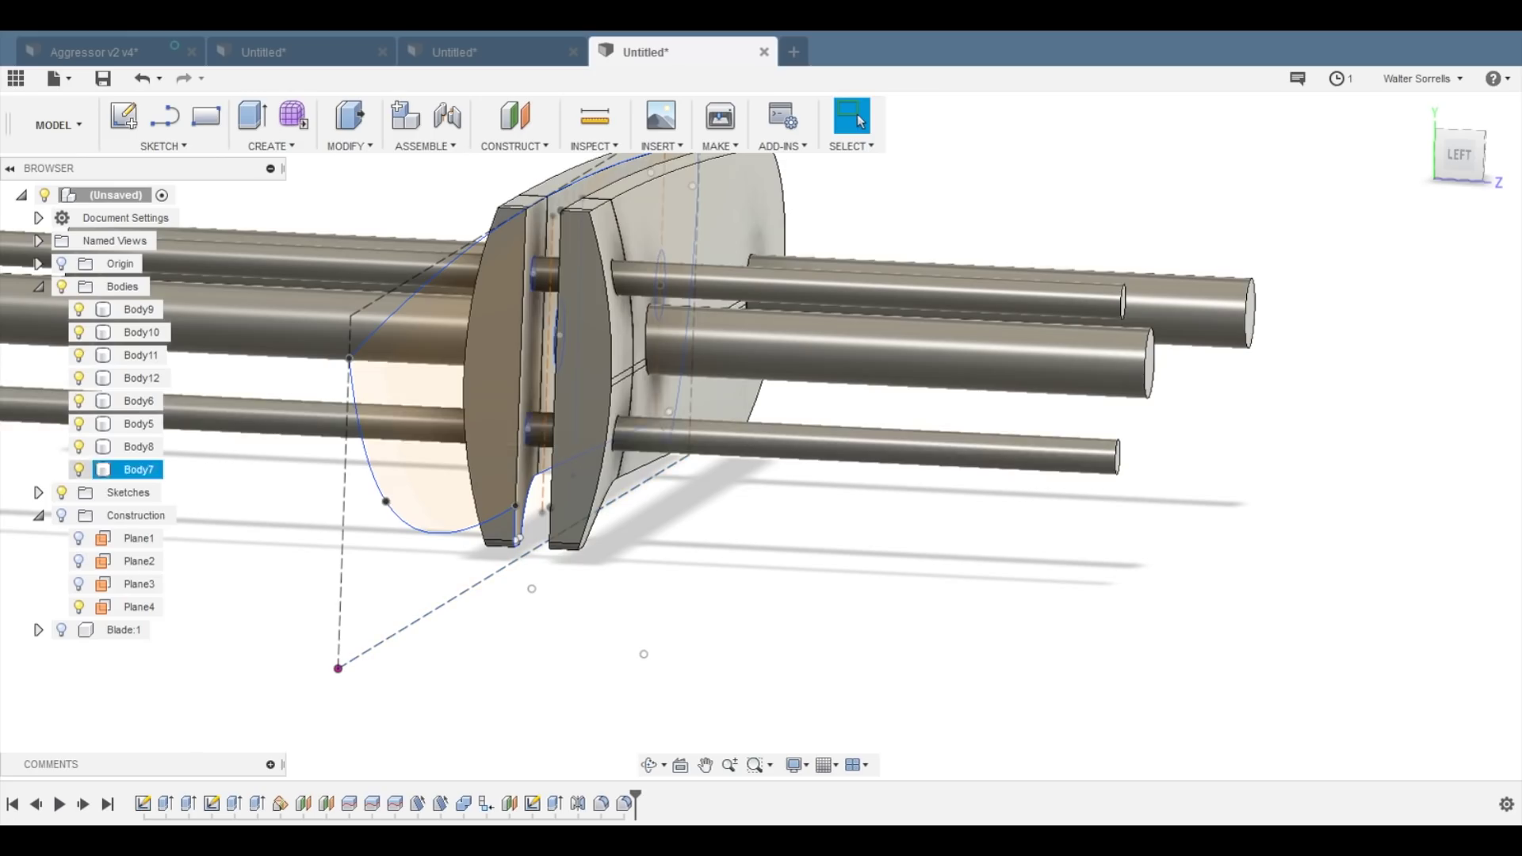
pyautogui.click(38, 492)
pyautogui.click(142, 515)
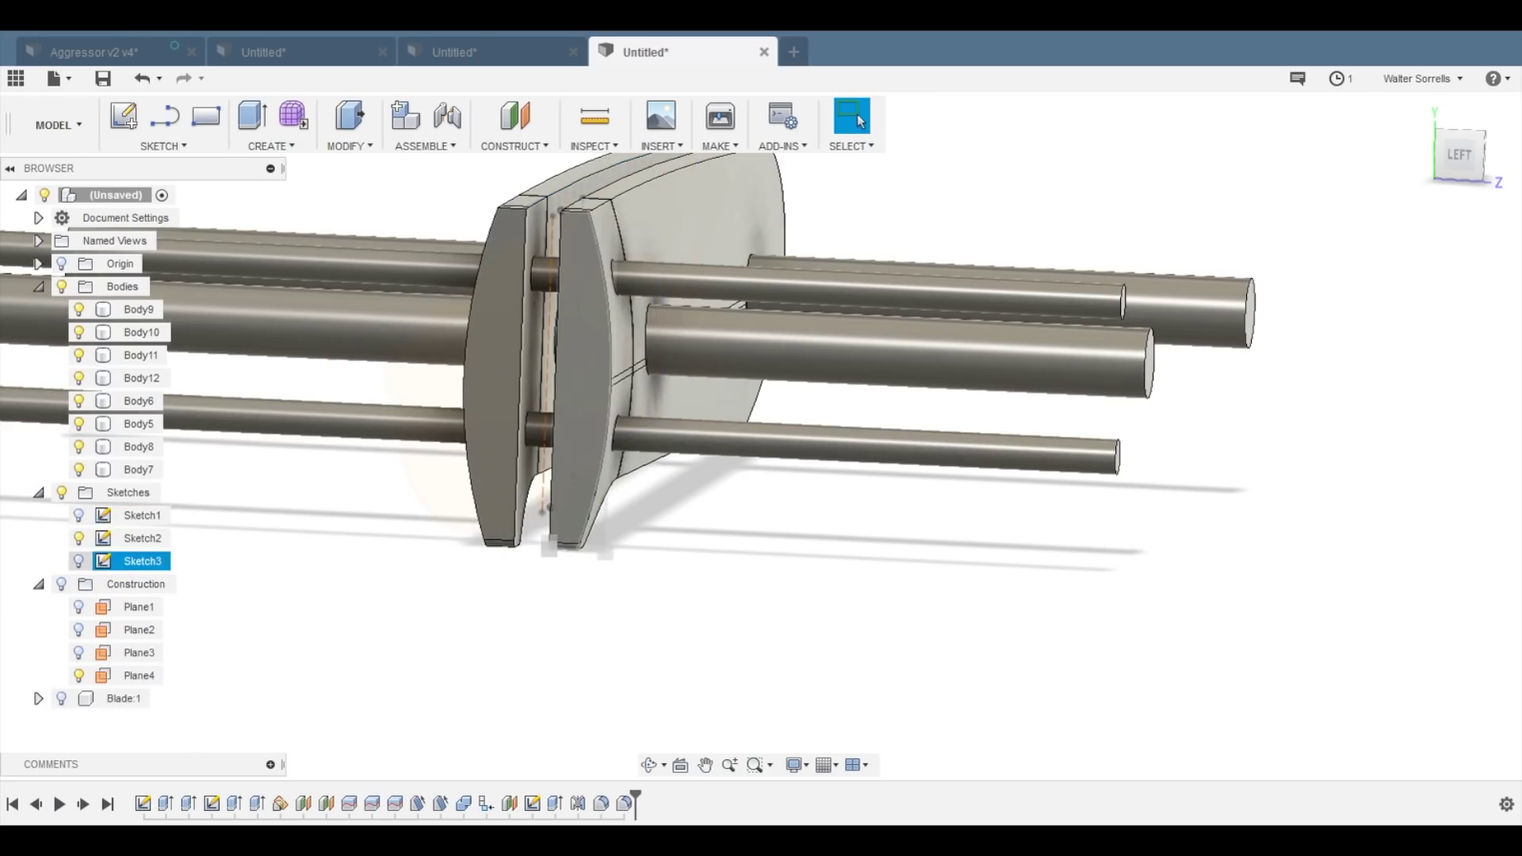
pyautogui.click(78, 561)
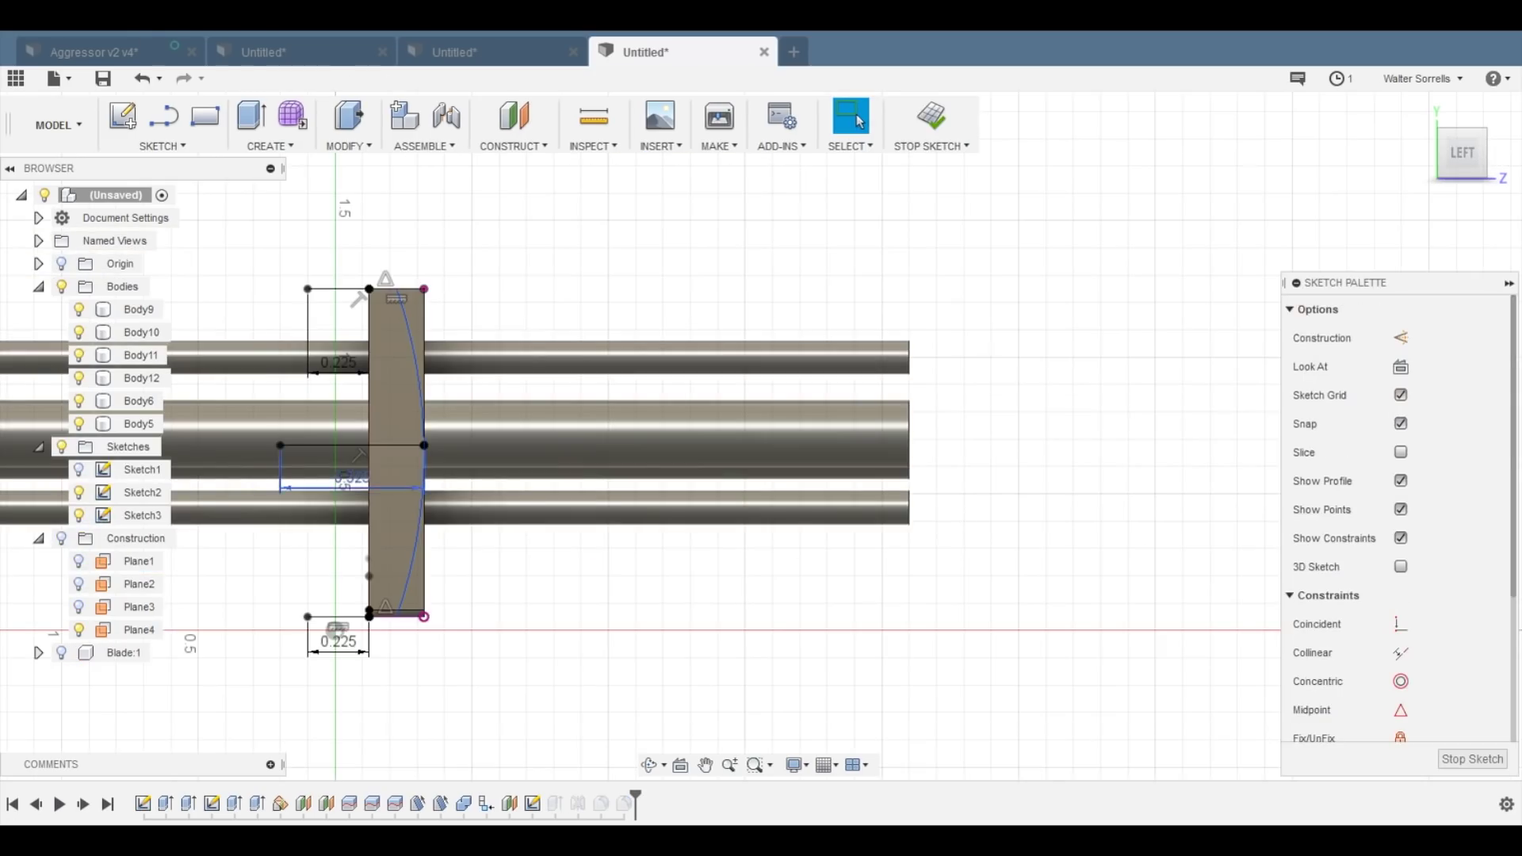
# - Set the length of the cross-section's horizontal centre line to 0.425 in
pyautogui.doubleClick(354, 480)
pyautogui.click(361, 487)
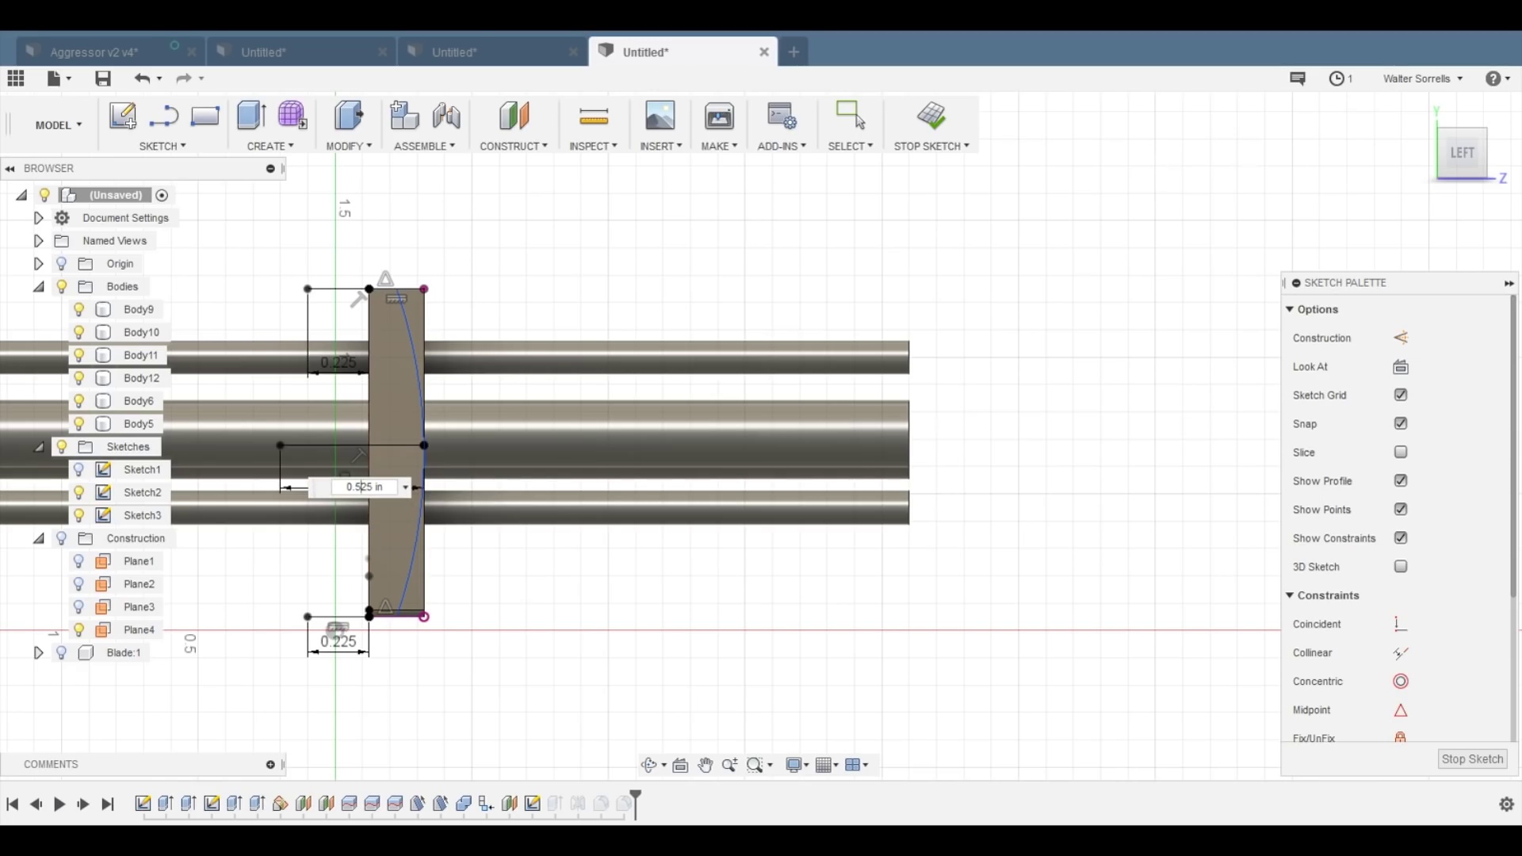
pyautogui.scroll(5, 400, 620)
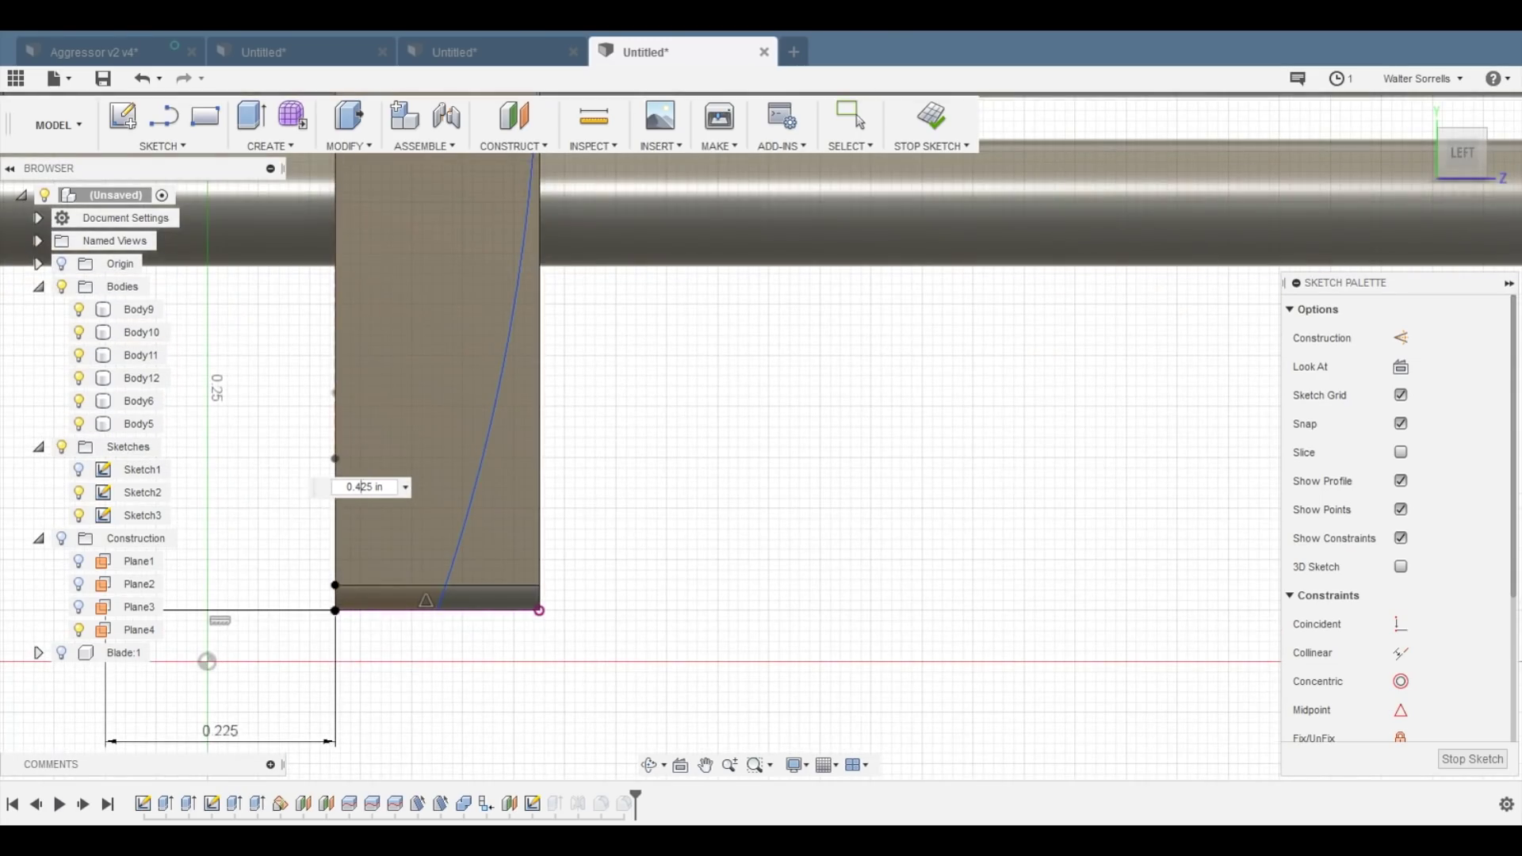
pyautogui.scroll(-8, 356, 666)
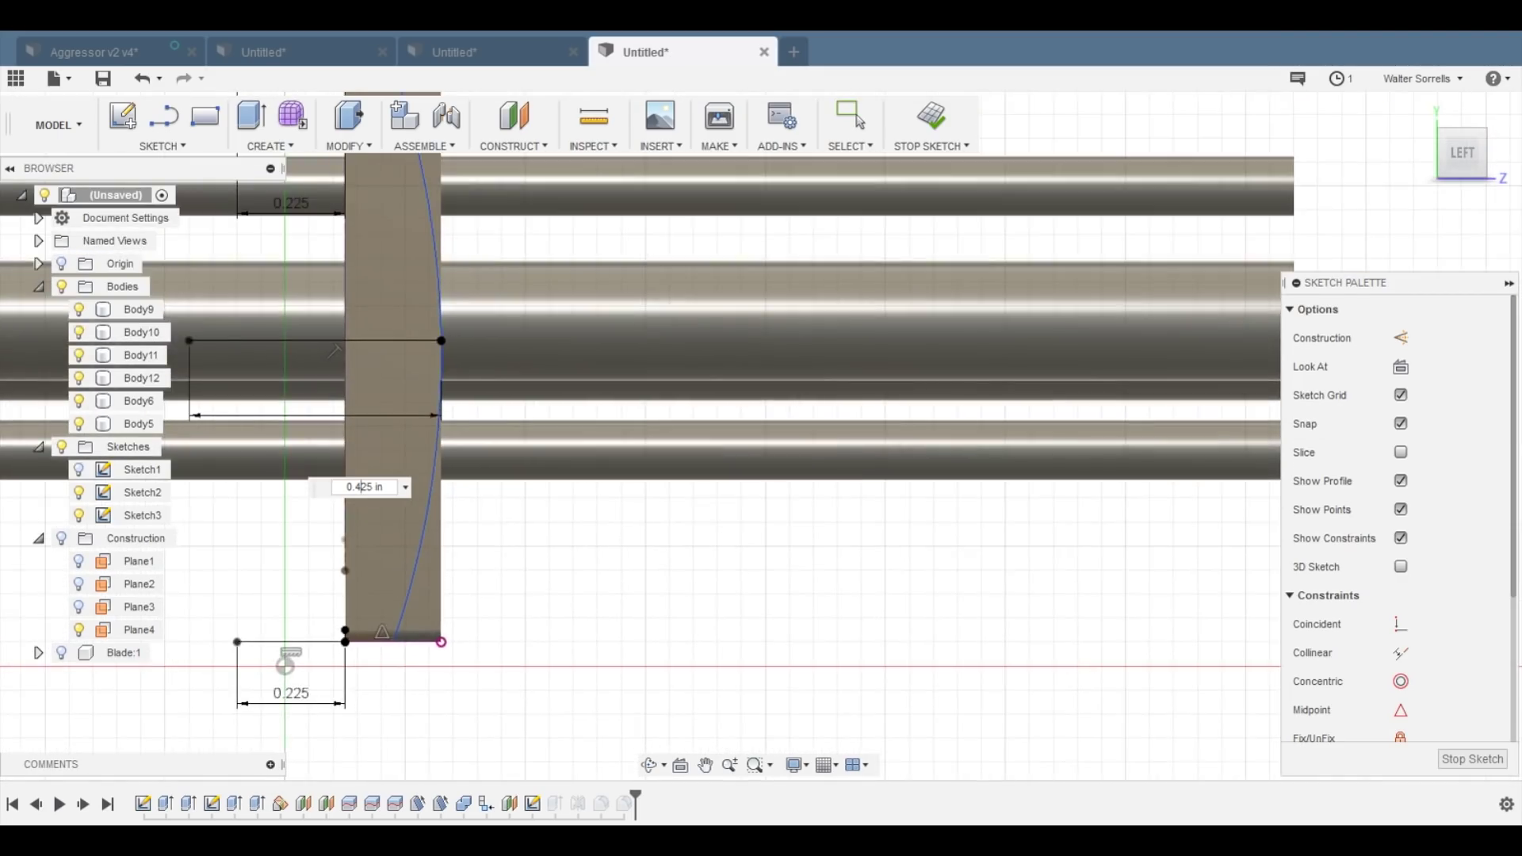
pyautogui.click(162, 145)
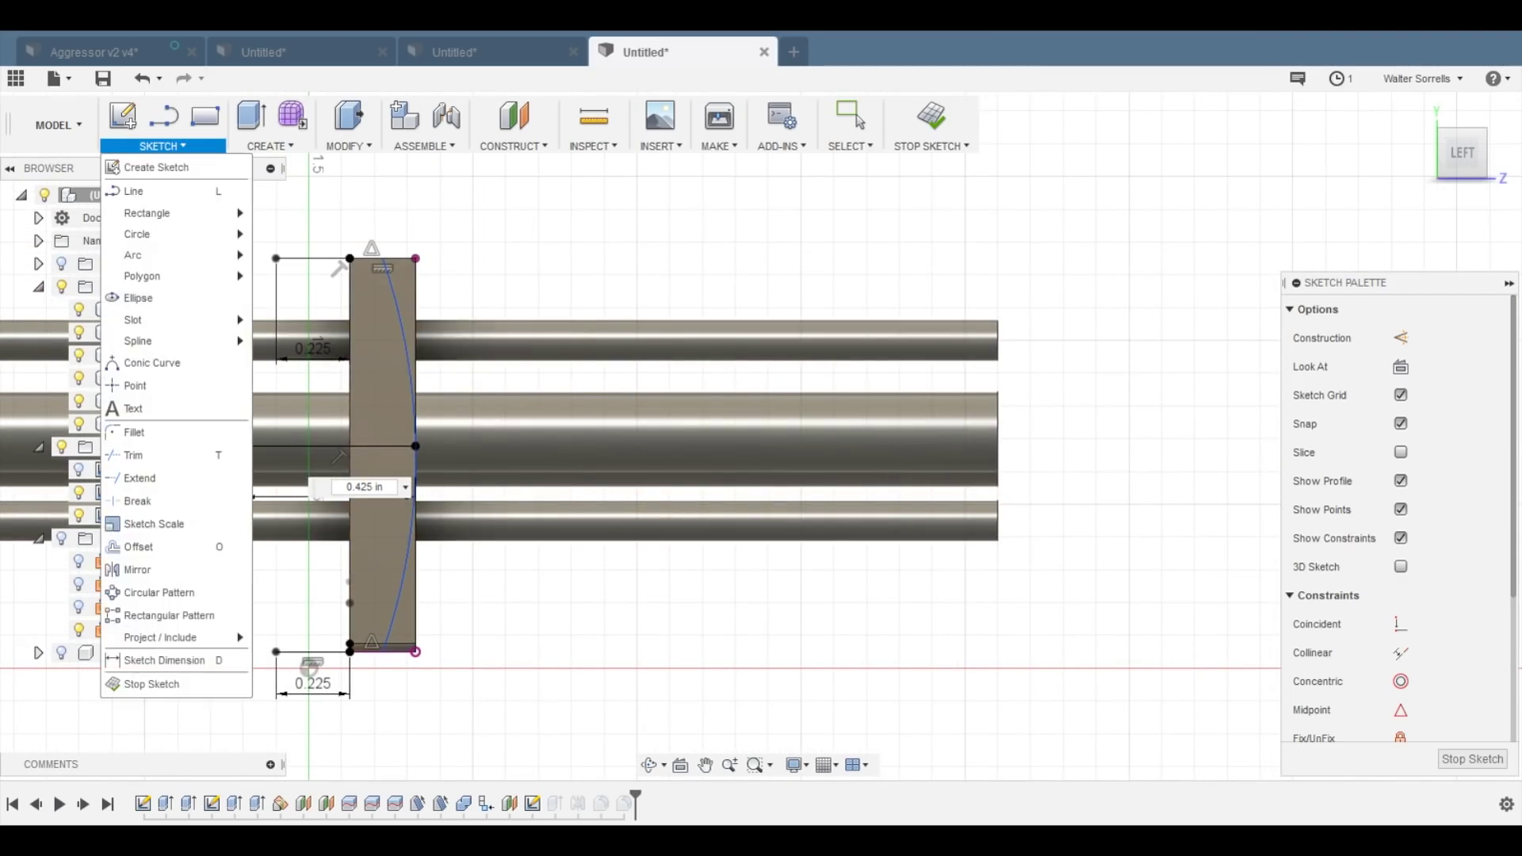
pyautogui.moveTo(159, 255)
pyautogui.click(293, 259)
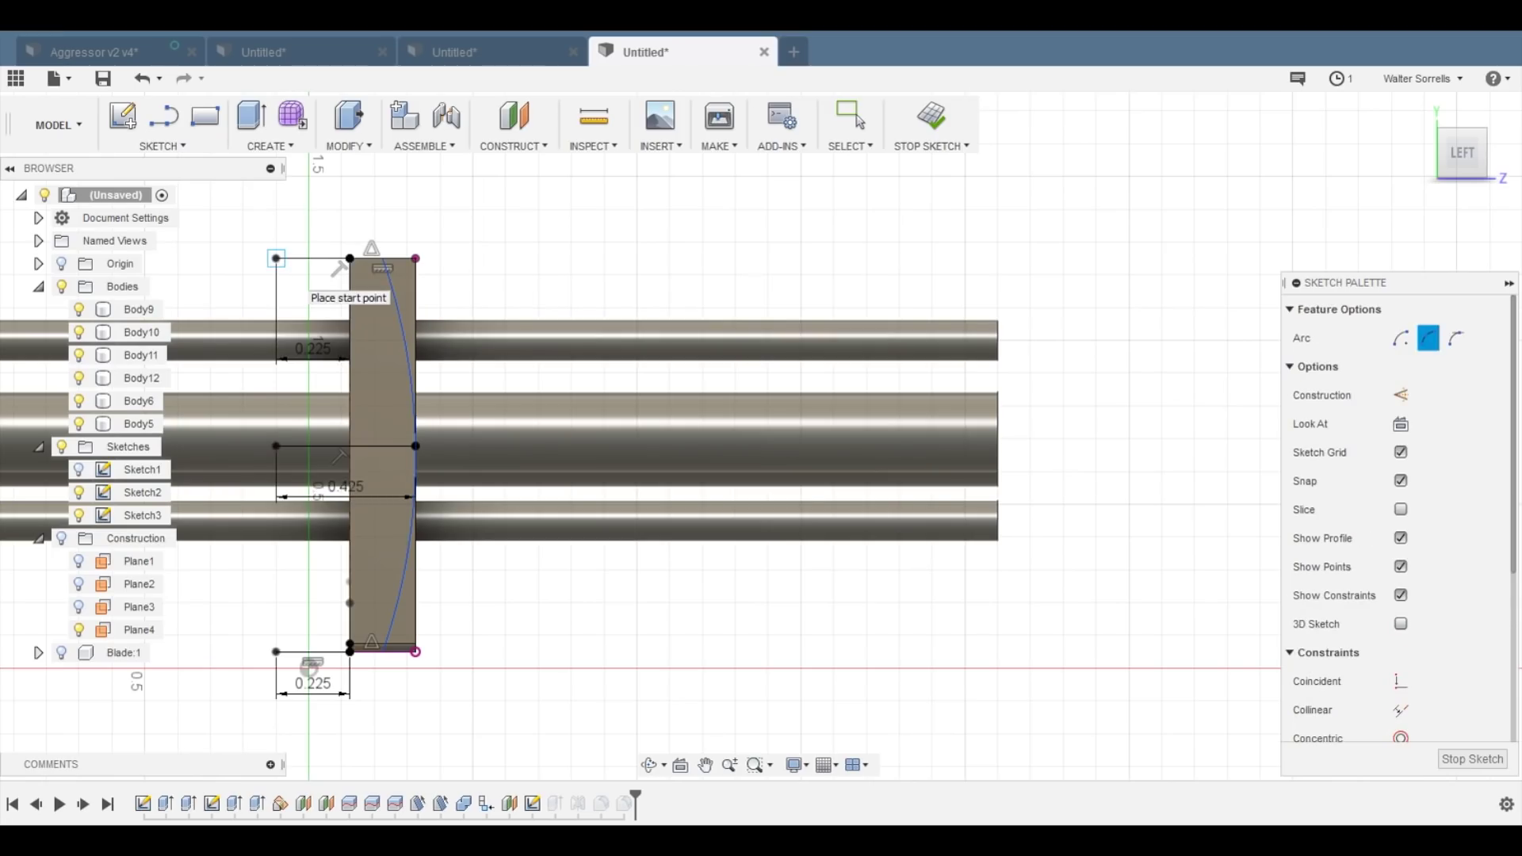
pyautogui.click(856, 120)
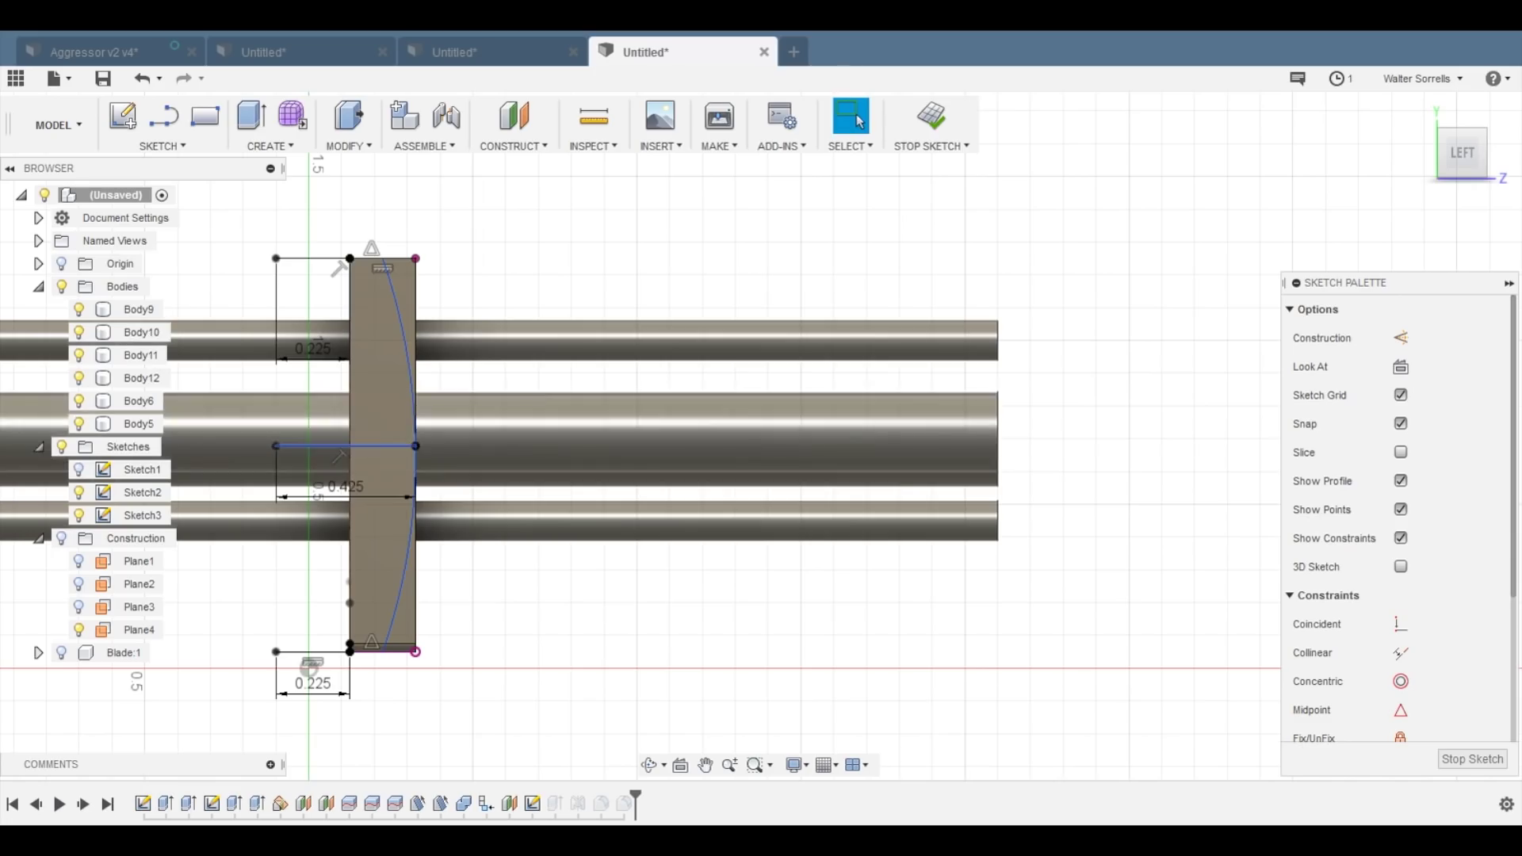
# - Trim the old horizontal centre line and close the profile with a three-point arc bulging to the end of a 0.325 in centre line
pyautogui.press('t')
pyautogui.click(341, 448)
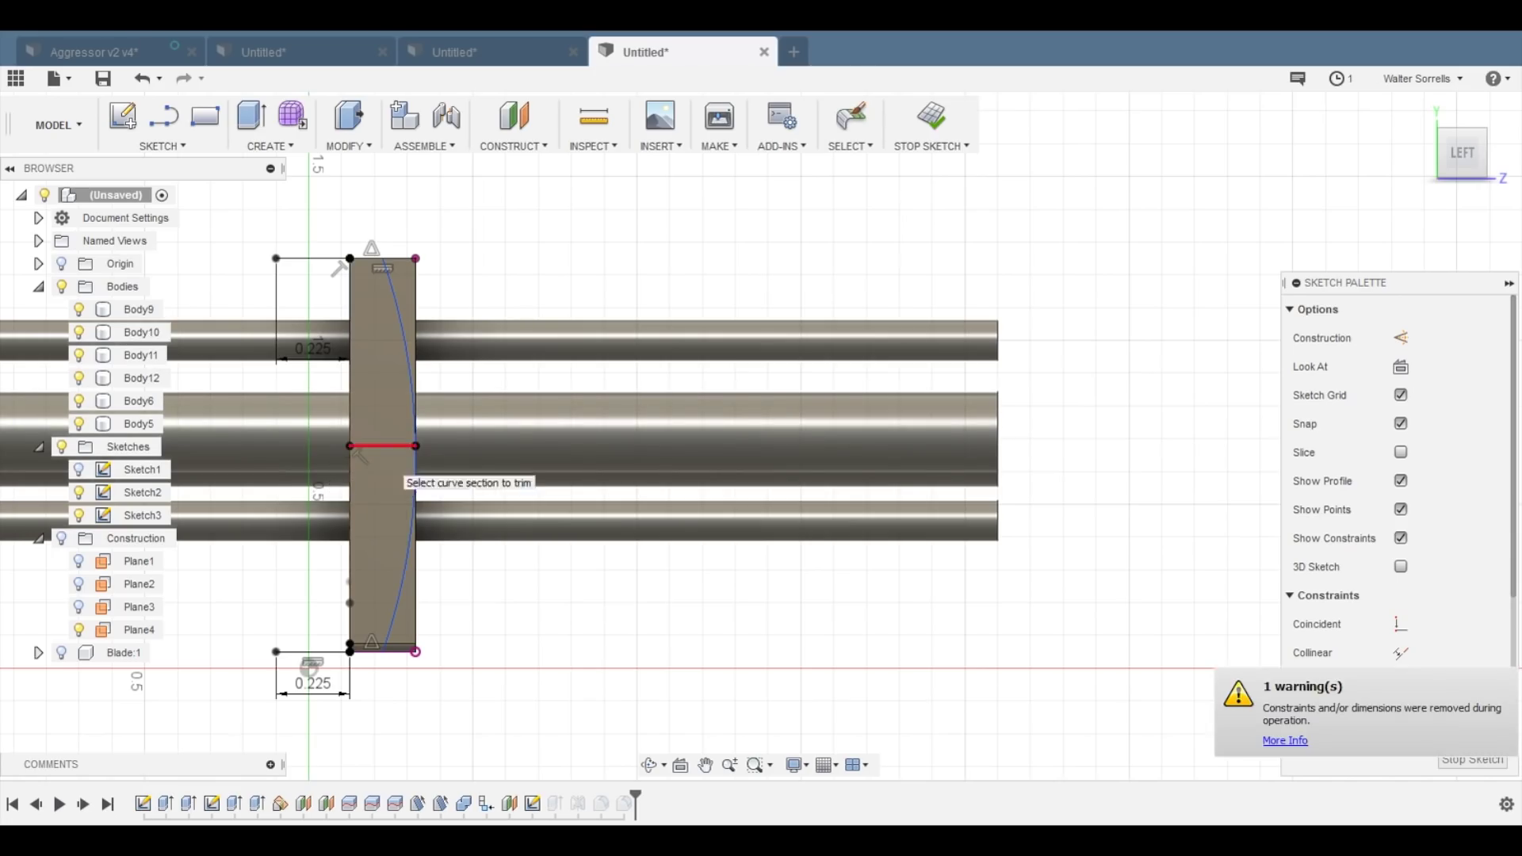
pyautogui.scroll(-2, 357, 453)
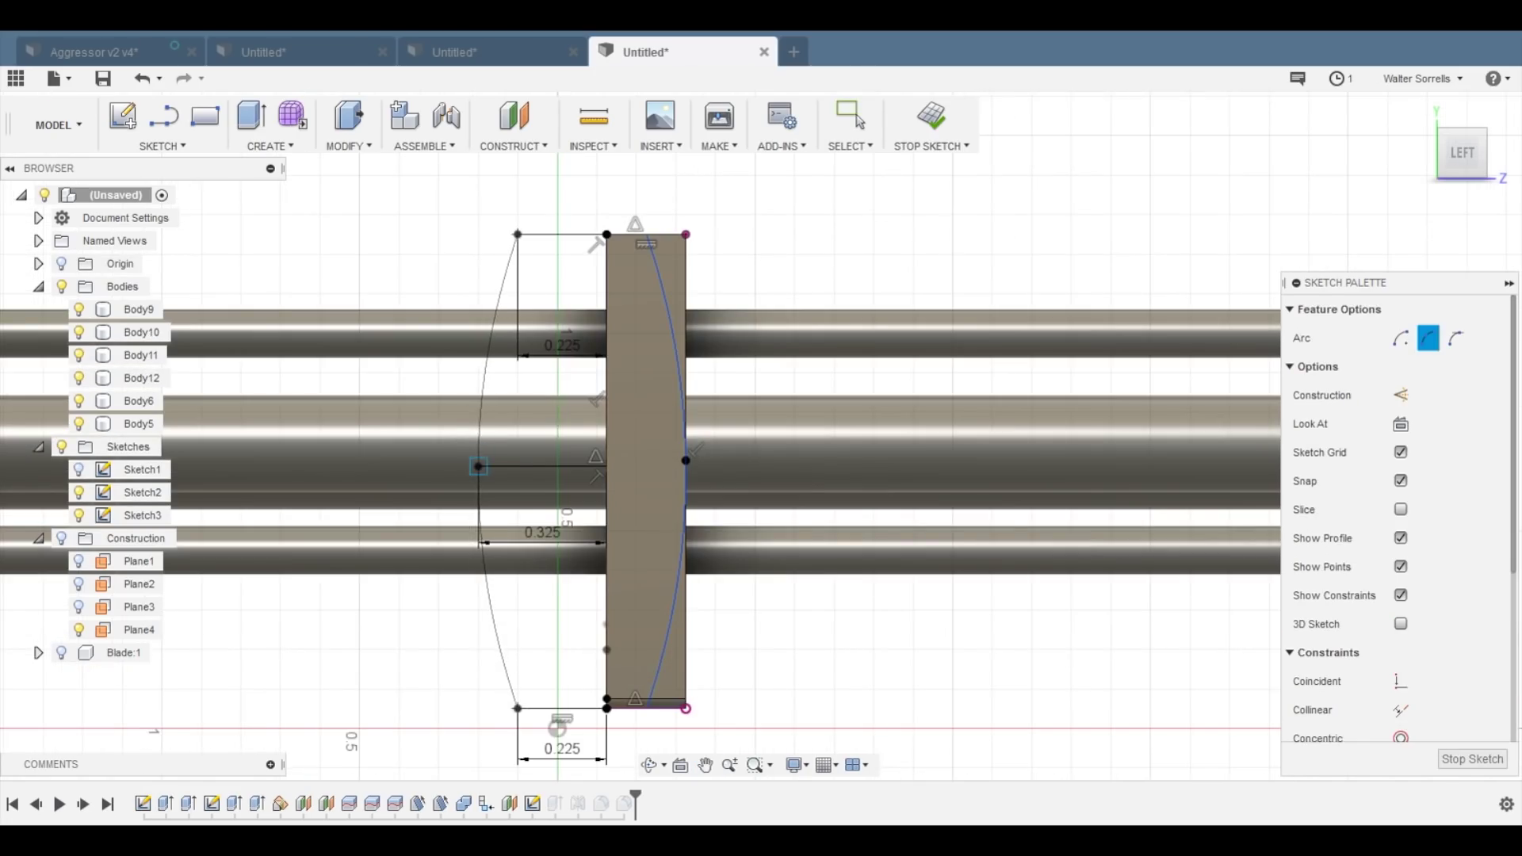
pyautogui.click(478, 466)
pyautogui.scroll(1, 478, 466)
pyautogui.press('Escape')
pyautogui.scroll(-5, 356, 583)
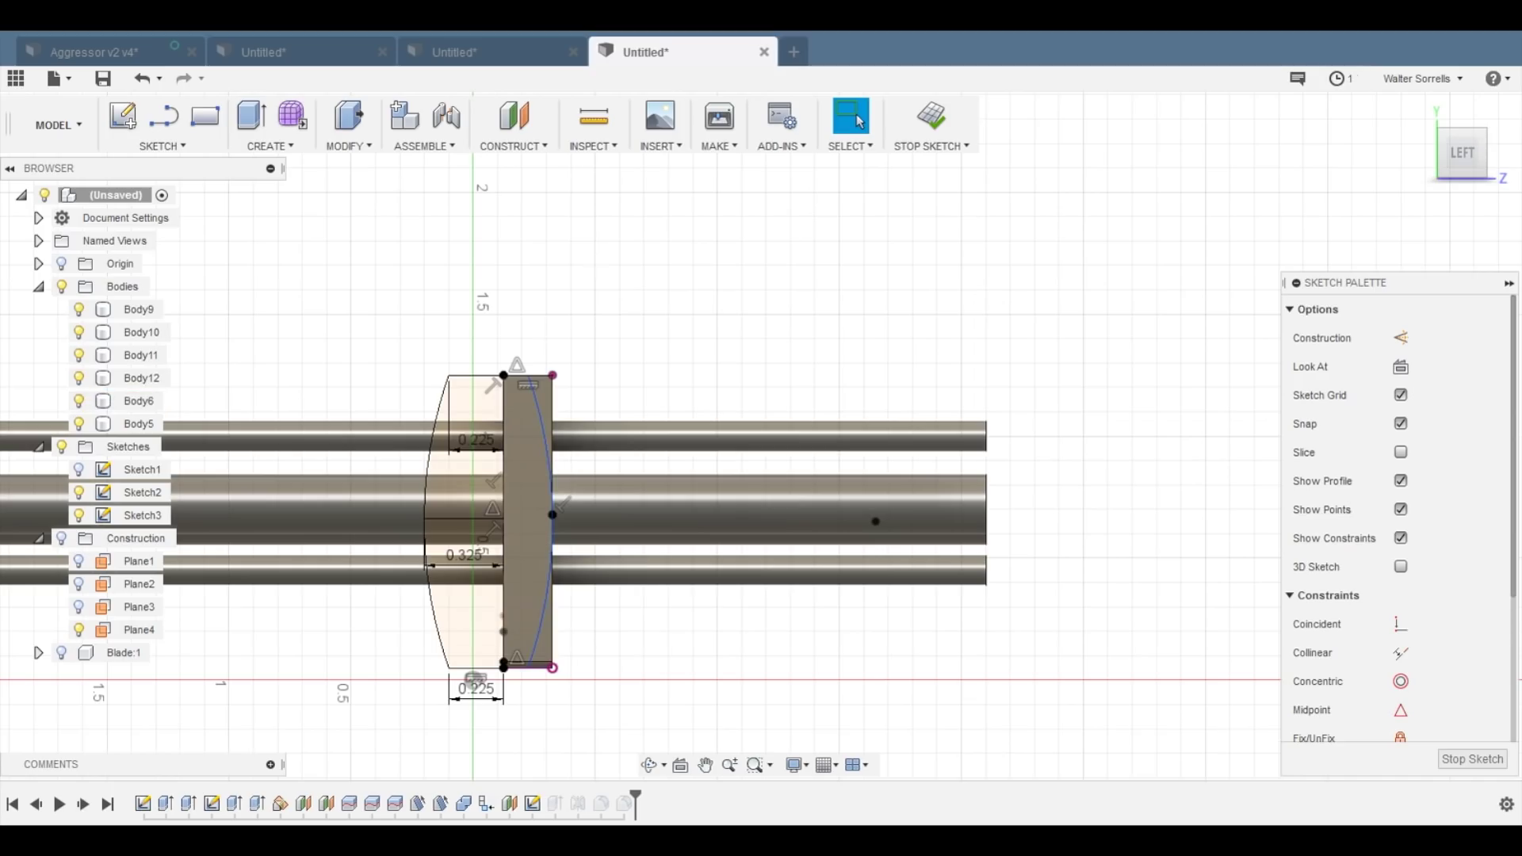
# - Extrude the four cross-section profiles -5.80 in along the handle with the Intersect operation to cut the pins to the grip's shape
pyautogui.click(470, 607)
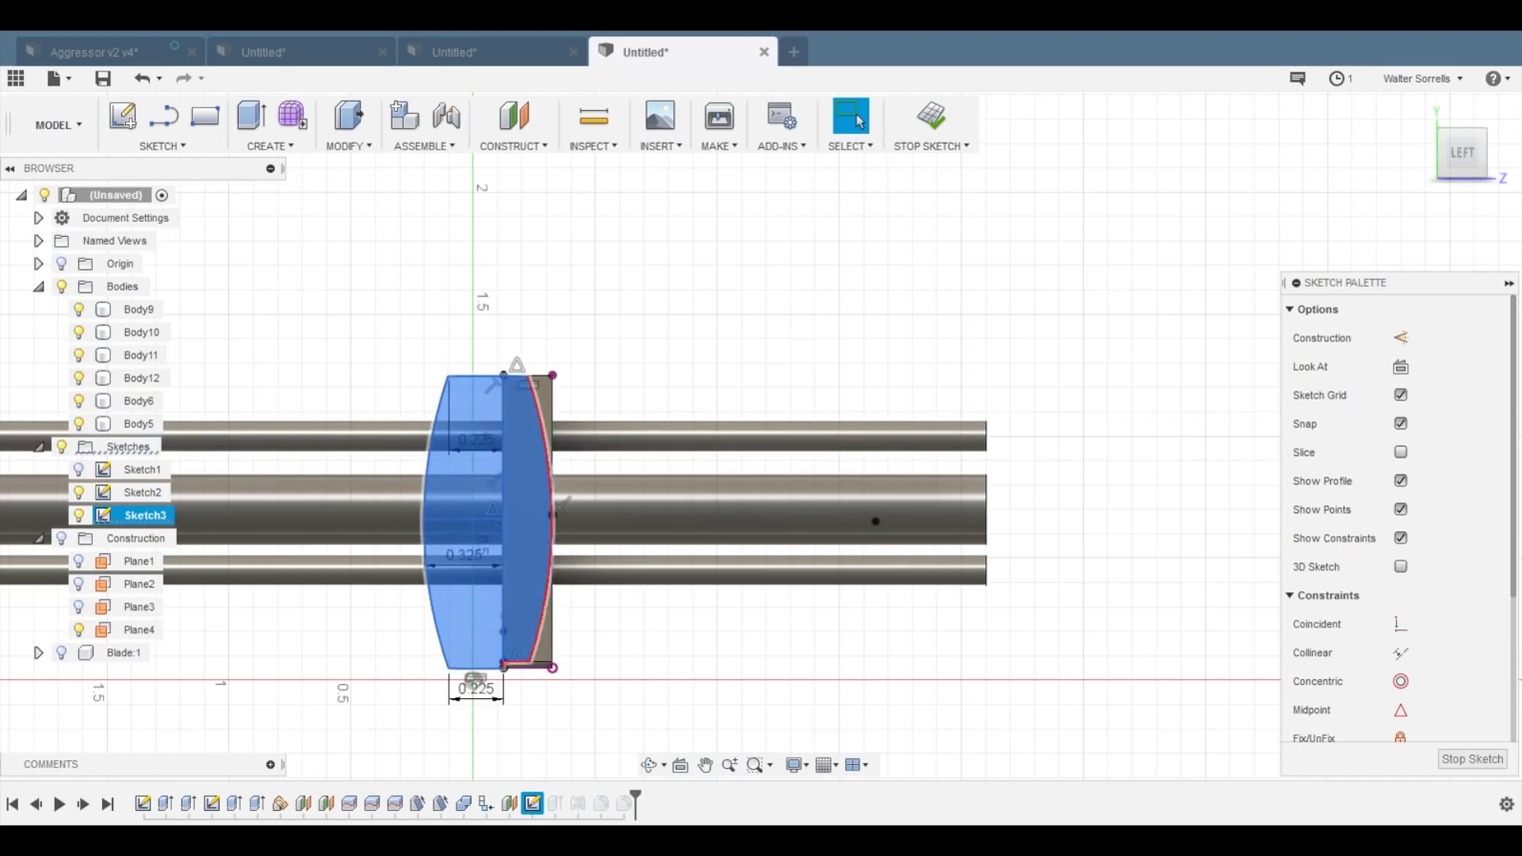
pyautogui.scroll(5, 539, 683)
pyautogui.scroll(-5, 462, 676)
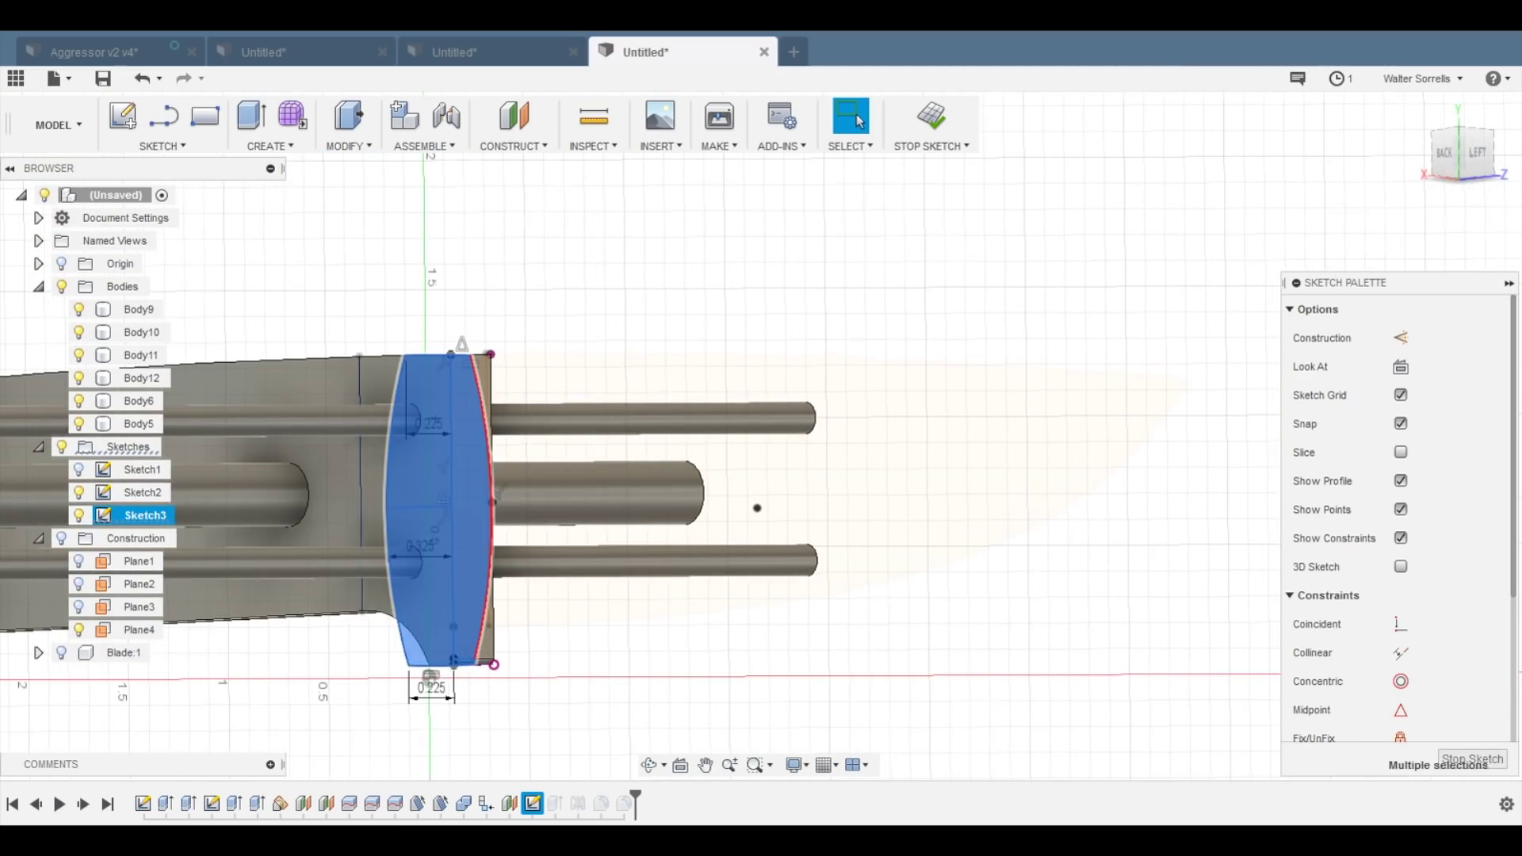
pyautogui.press('e')
pyautogui.scroll(-4, 725, 650)
pyautogui.click(1391, 524)
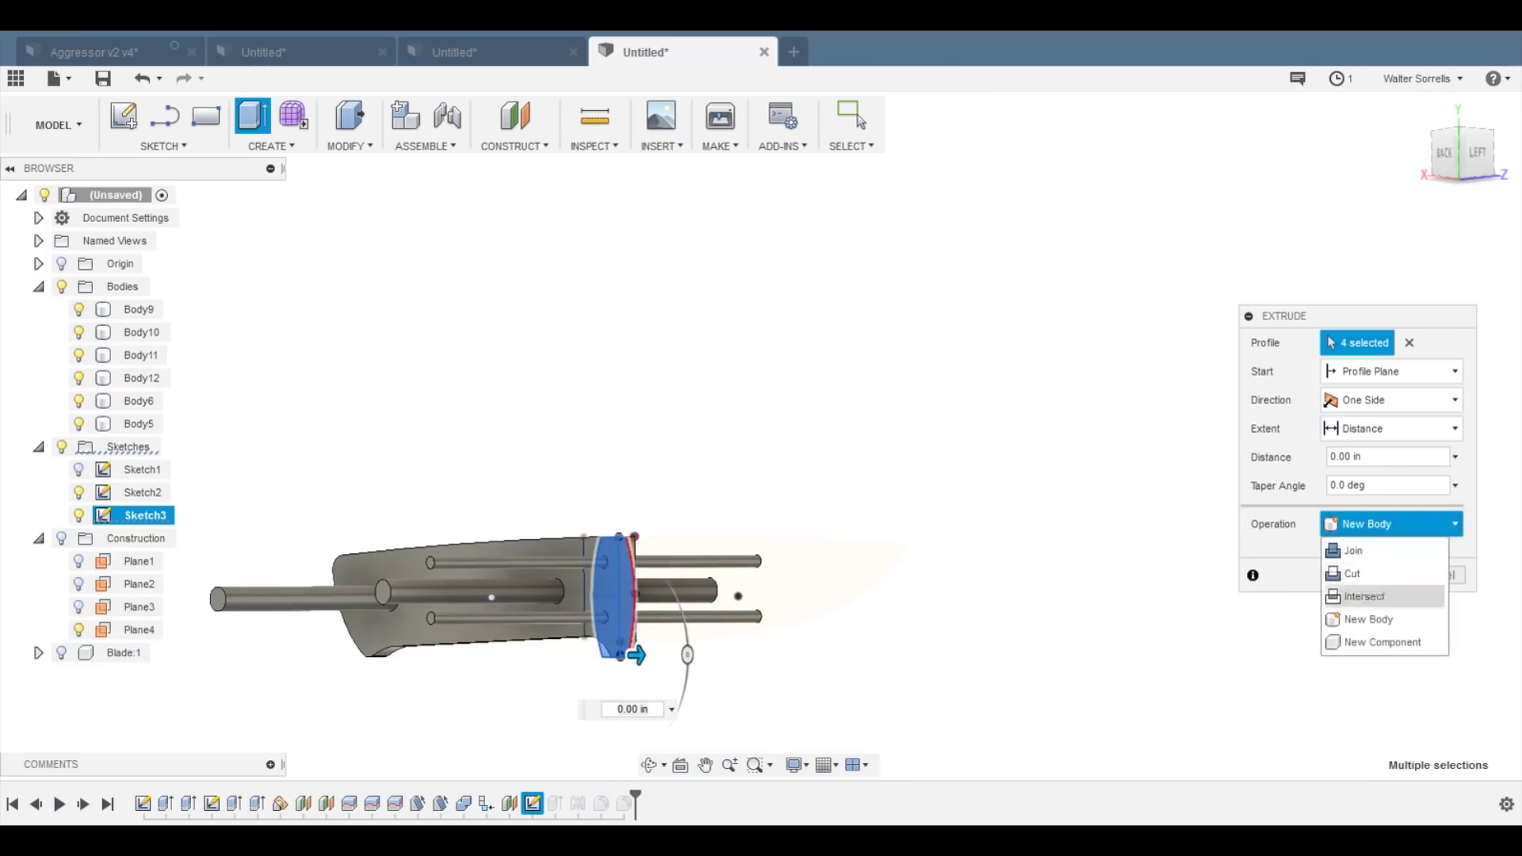
pyautogui.click(1364, 596)
pyautogui.moveTo(637, 654); pyautogui.dragTo(243, 662)
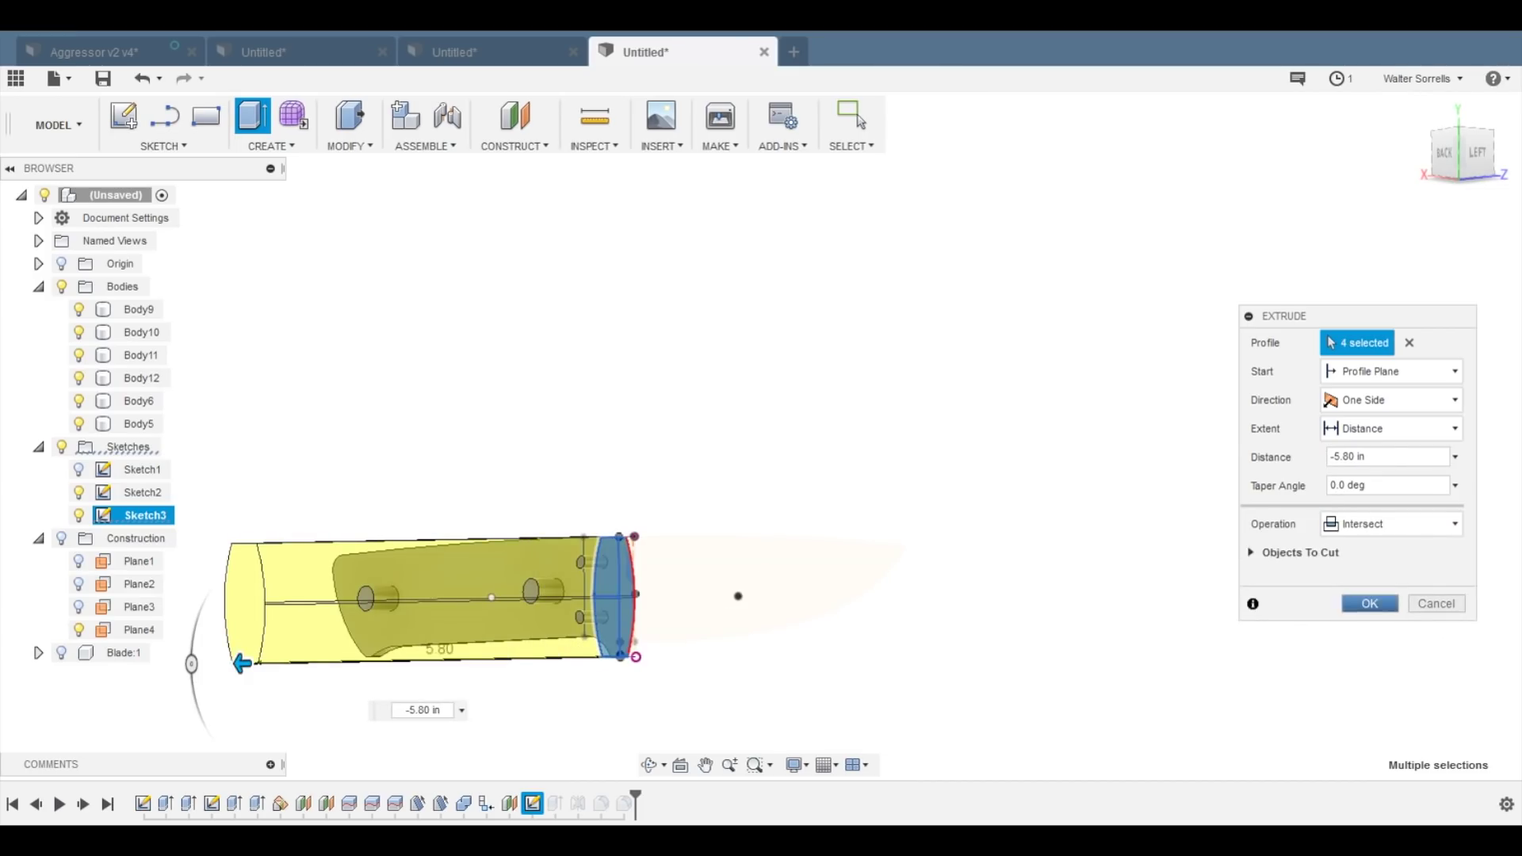
pyautogui.press('Return')
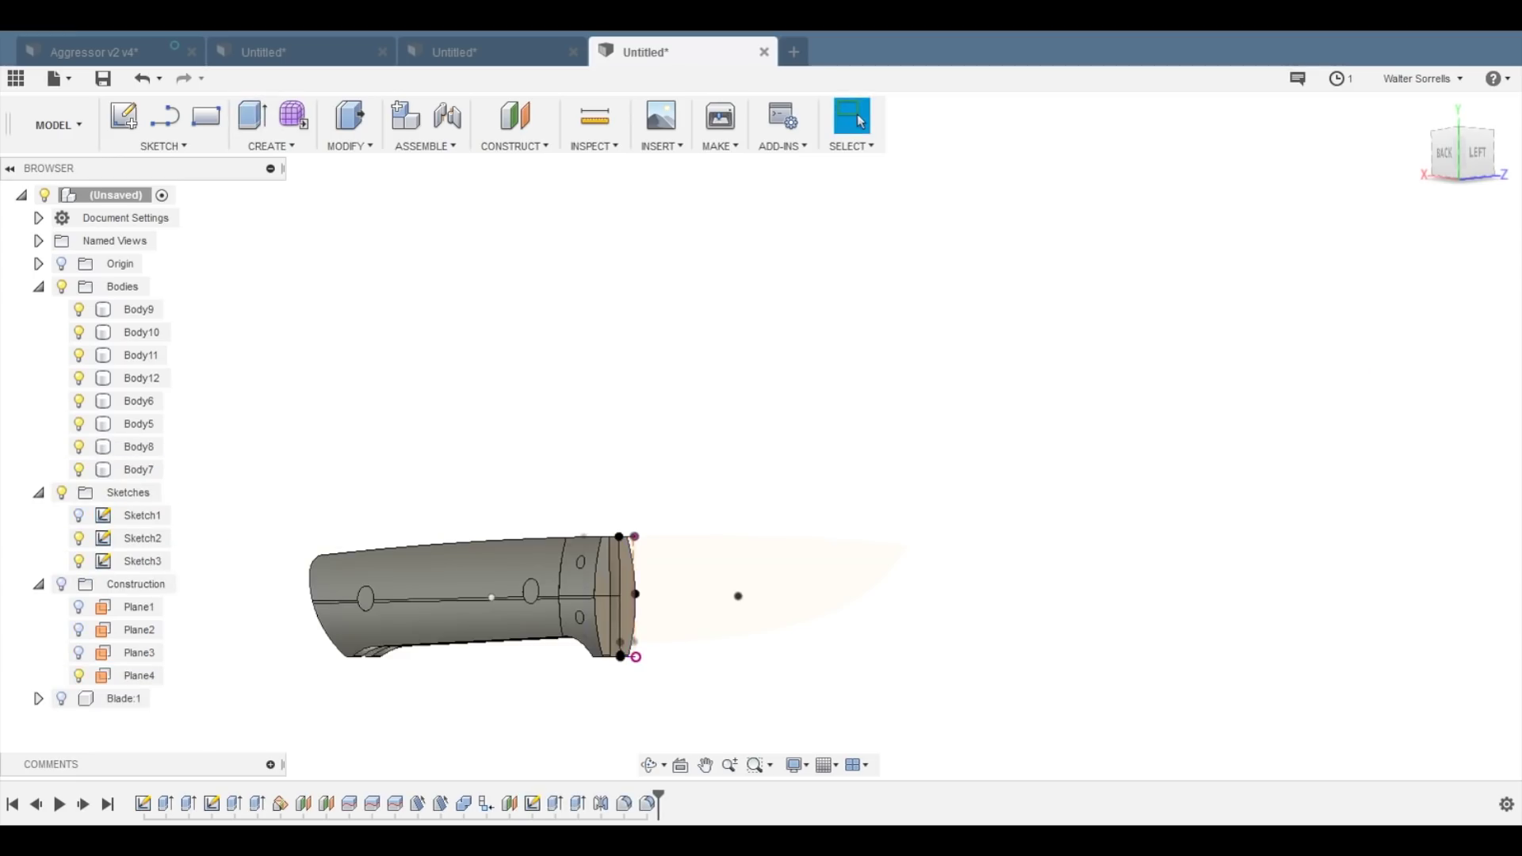
# - Show the Blade component again together with the bolsters and handle
pyautogui.keyDown('shift'); pyautogui.moveTo(781, 709); pyautogui.dragTo(728, 442, button='middle'); pyautogui.keyUp('shift')
pyautogui.scroll(-4, 792, 566)
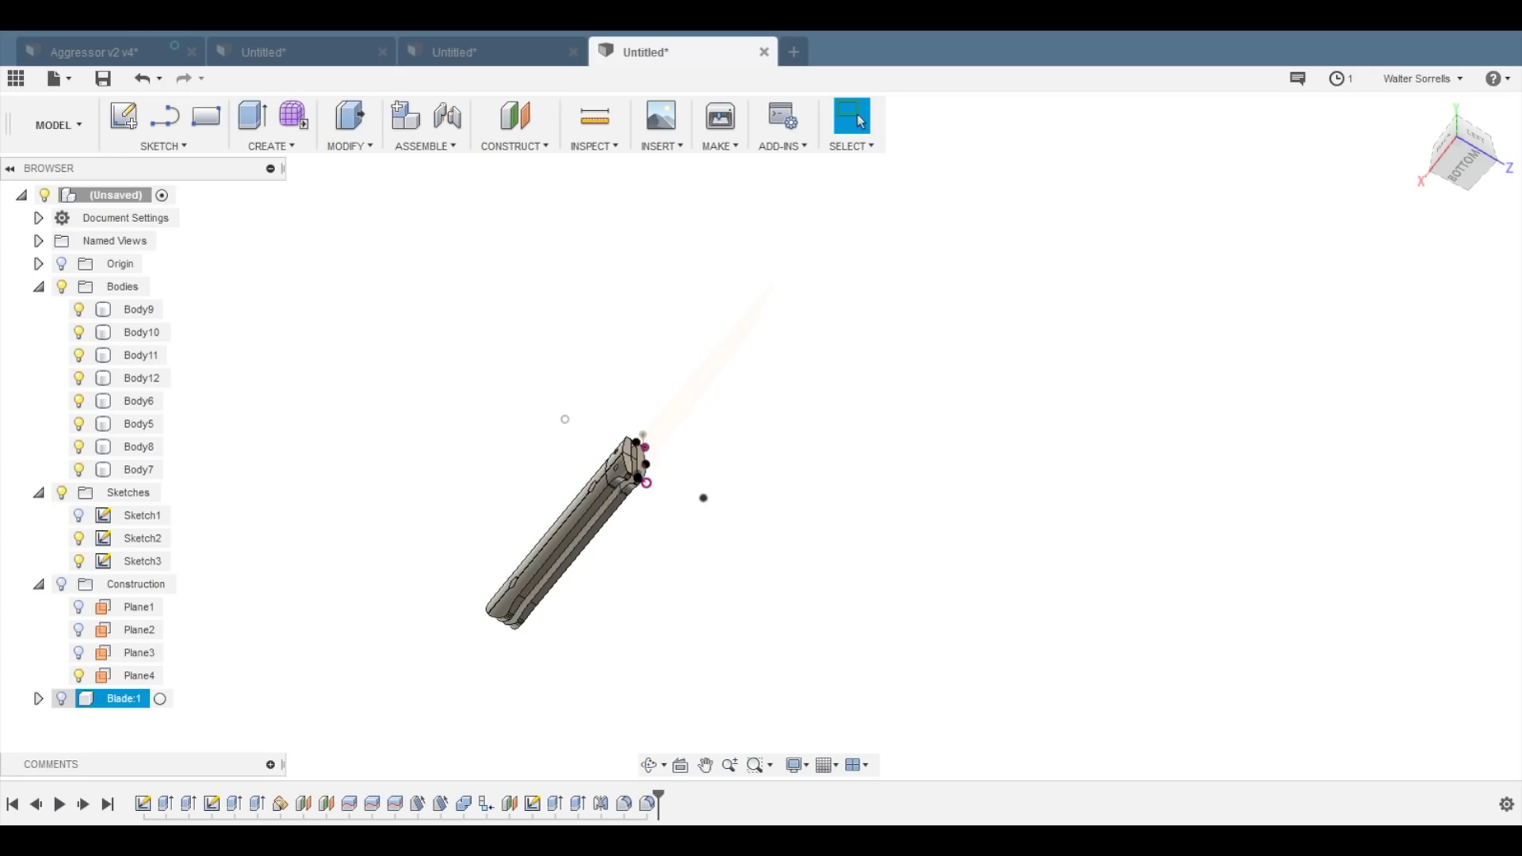
pyautogui.click(62, 698)
pyautogui.scroll(1, 637, 606)
pyautogui.keyDown('shift'); pyautogui.moveTo(428, 555); pyautogui.dragTo(662, 529, button='middle'); pyautogui.keyUp('shift')
pyautogui.scroll(3, 663, 528)
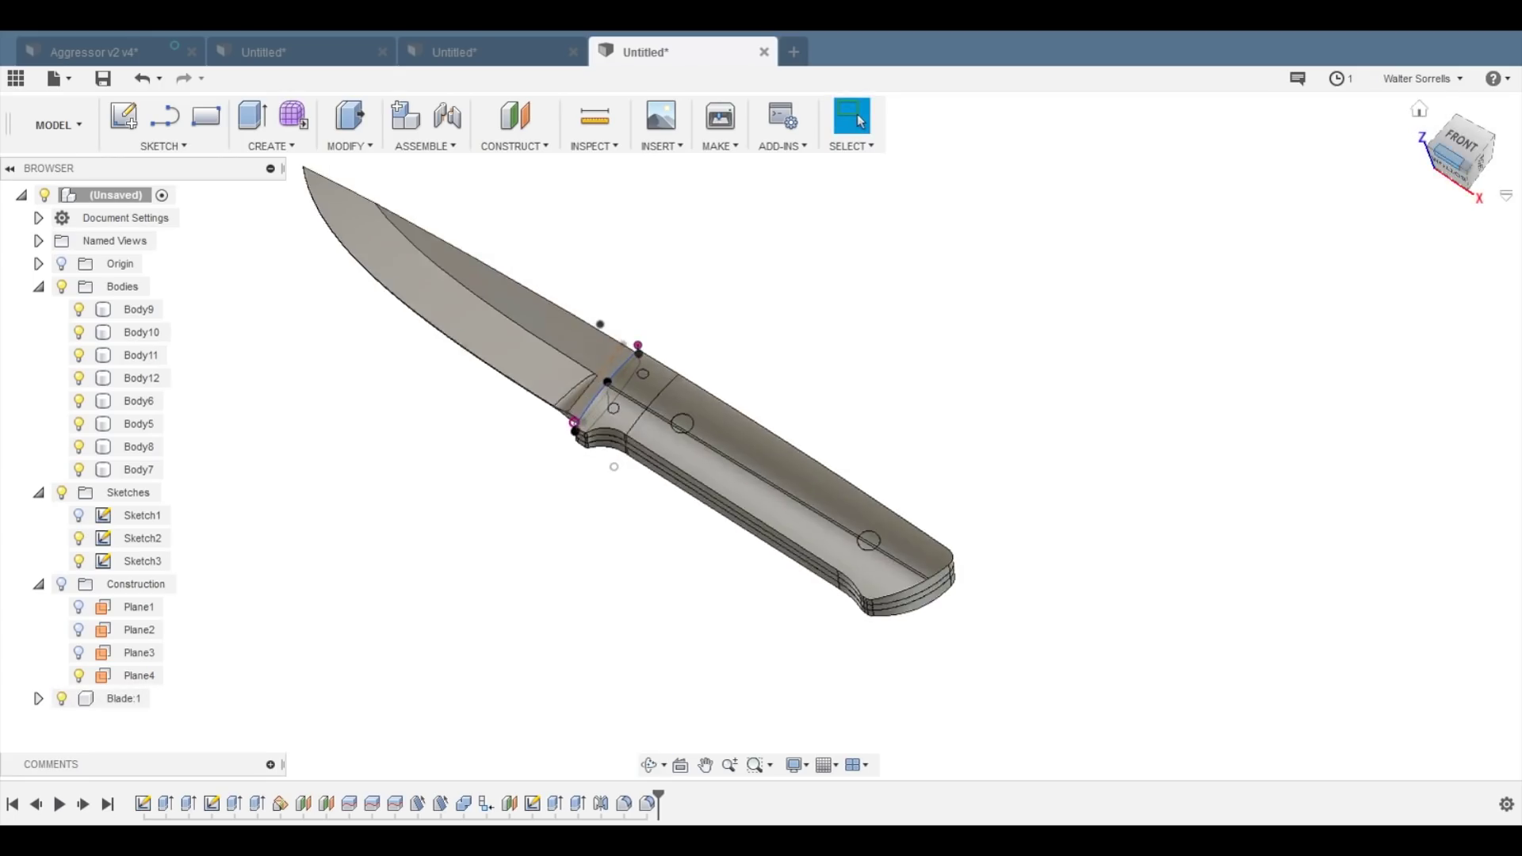
# - Examine the assembled knife from several angles, including the straight back view, checking the grip, pins and blade bevel
pyautogui.click(1461, 141)
pyautogui.keyDown('shift'); pyautogui.moveTo(896, 491); pyautogui.dragTo(428, 525, button='middle'); pyautogui.keyUp('shift')
pyautogui.scroll(-2, 797, 600)
pyautogui.moveTo(797, 601); pyautogui.dragTo(842, 511, button='middle')
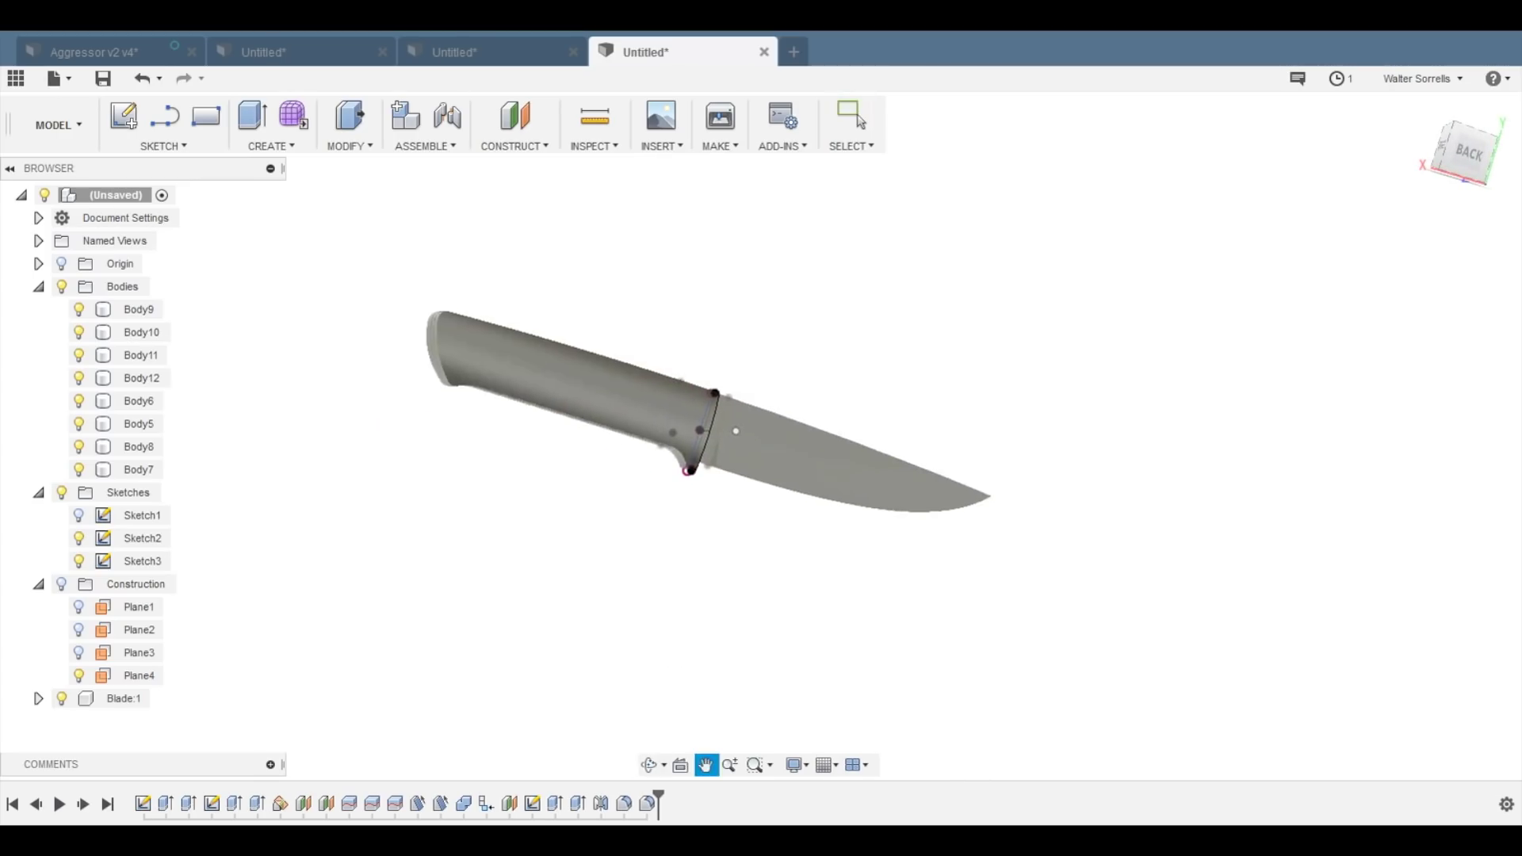
pyautogui.click(1467, 152)
pyautogui.scroll(3, 958, 329)
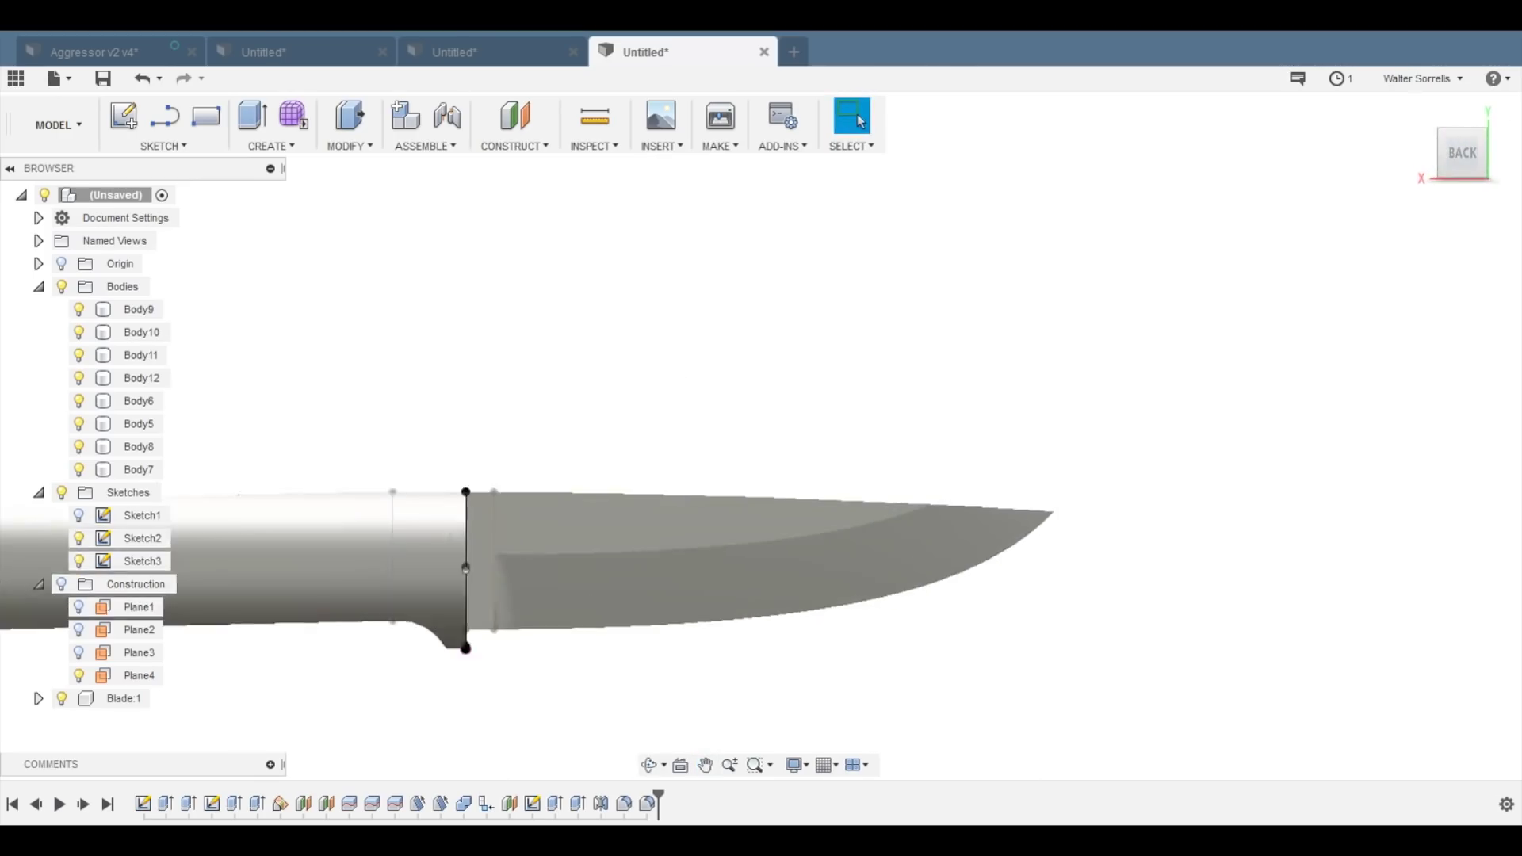
pyautogui.scroll(-2, 956, 326)
pyautogui.moveTo(956, 327); pyautogui.dragTo(1086, 177, button='middle')
pyautogui.scroll(1, 1015, 198)
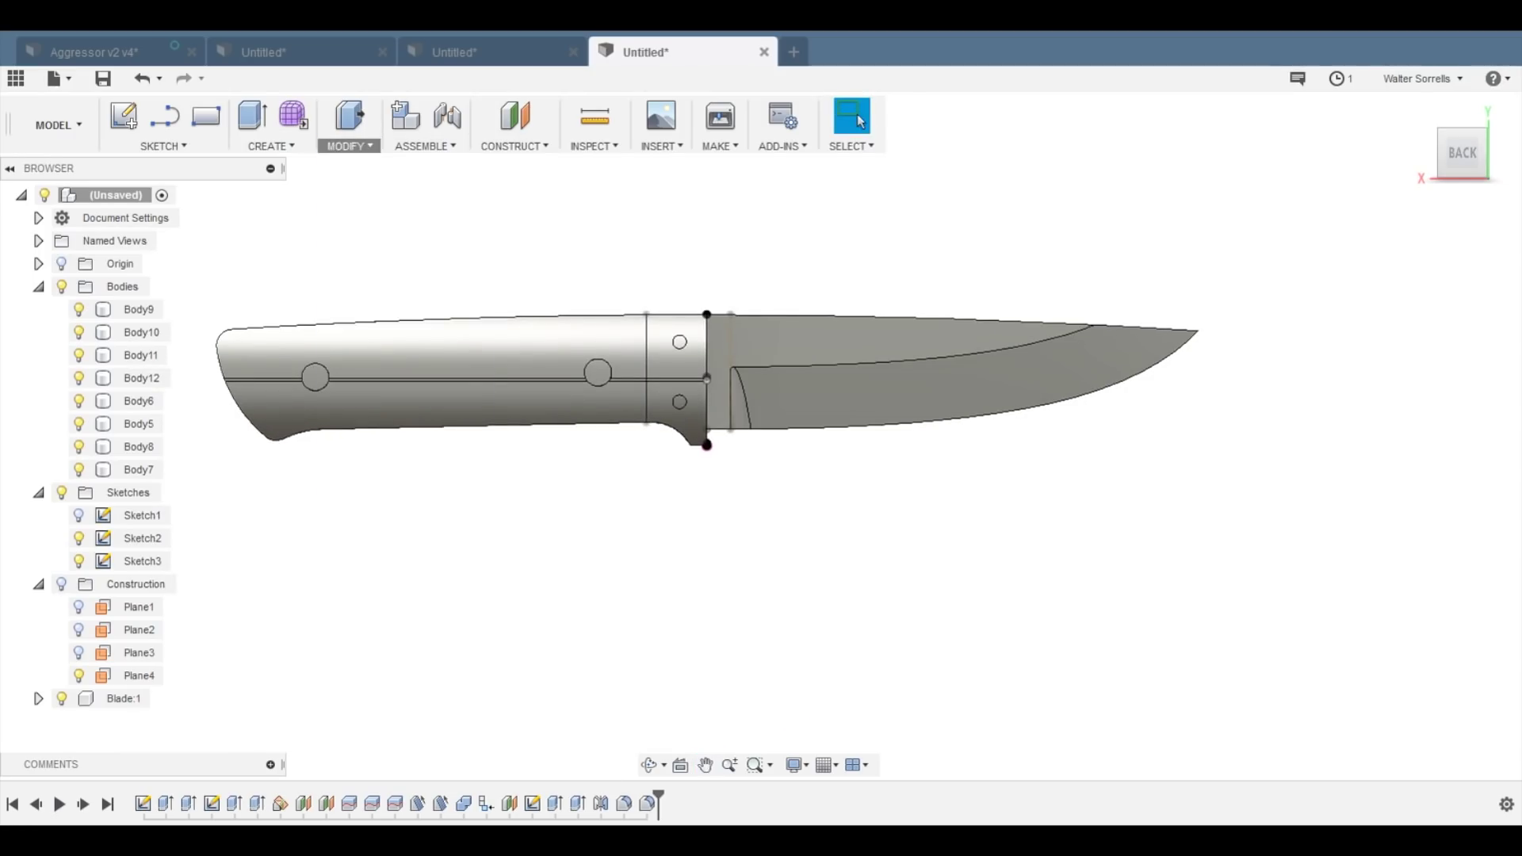
# - Apply the Walnut physical material from the Fusion 360 Material Library to both handle scales
pyautogui.click(350, 146)
pyautogui.click(381, 470)
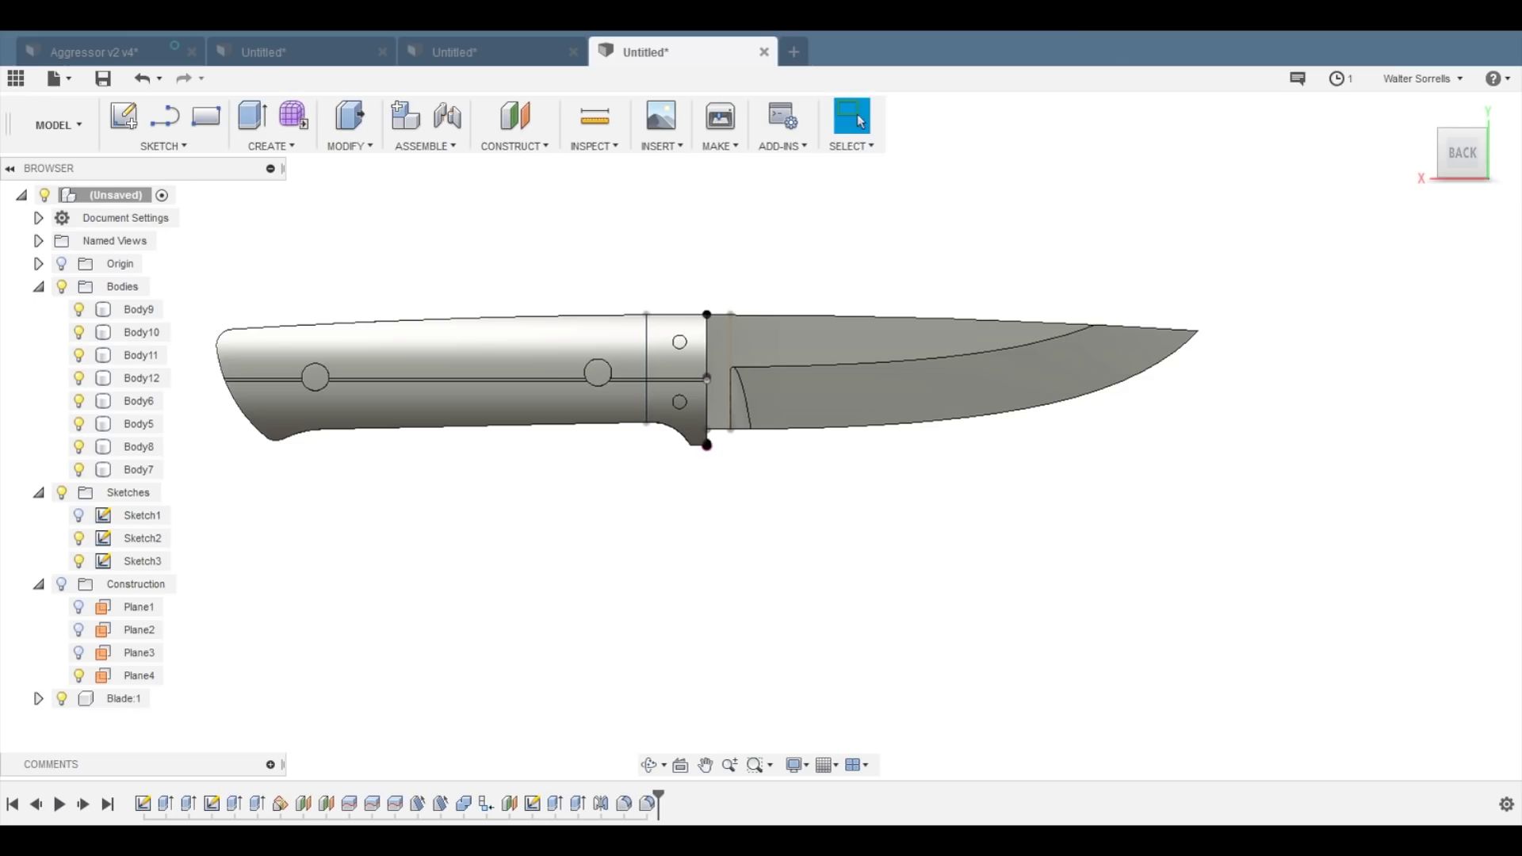
pyautogui.click(1136, 411)
pyautogui.click(1136, 511)
pyautogui.scroll(-10, 1237, 547)
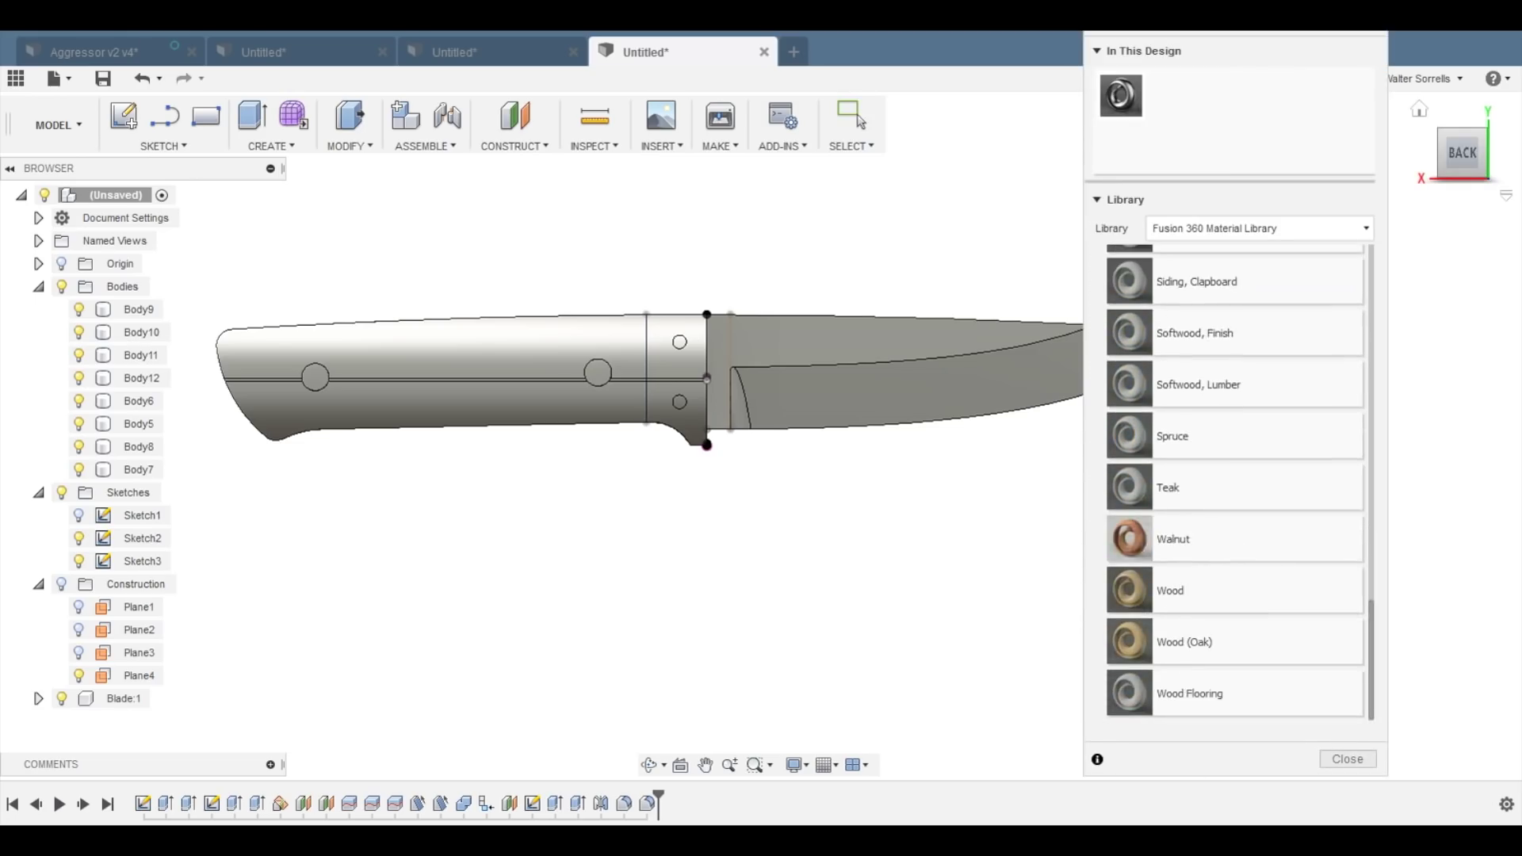
pyautogui.moveTo(1173, 540); pyautogui.dragTo(515, 396)
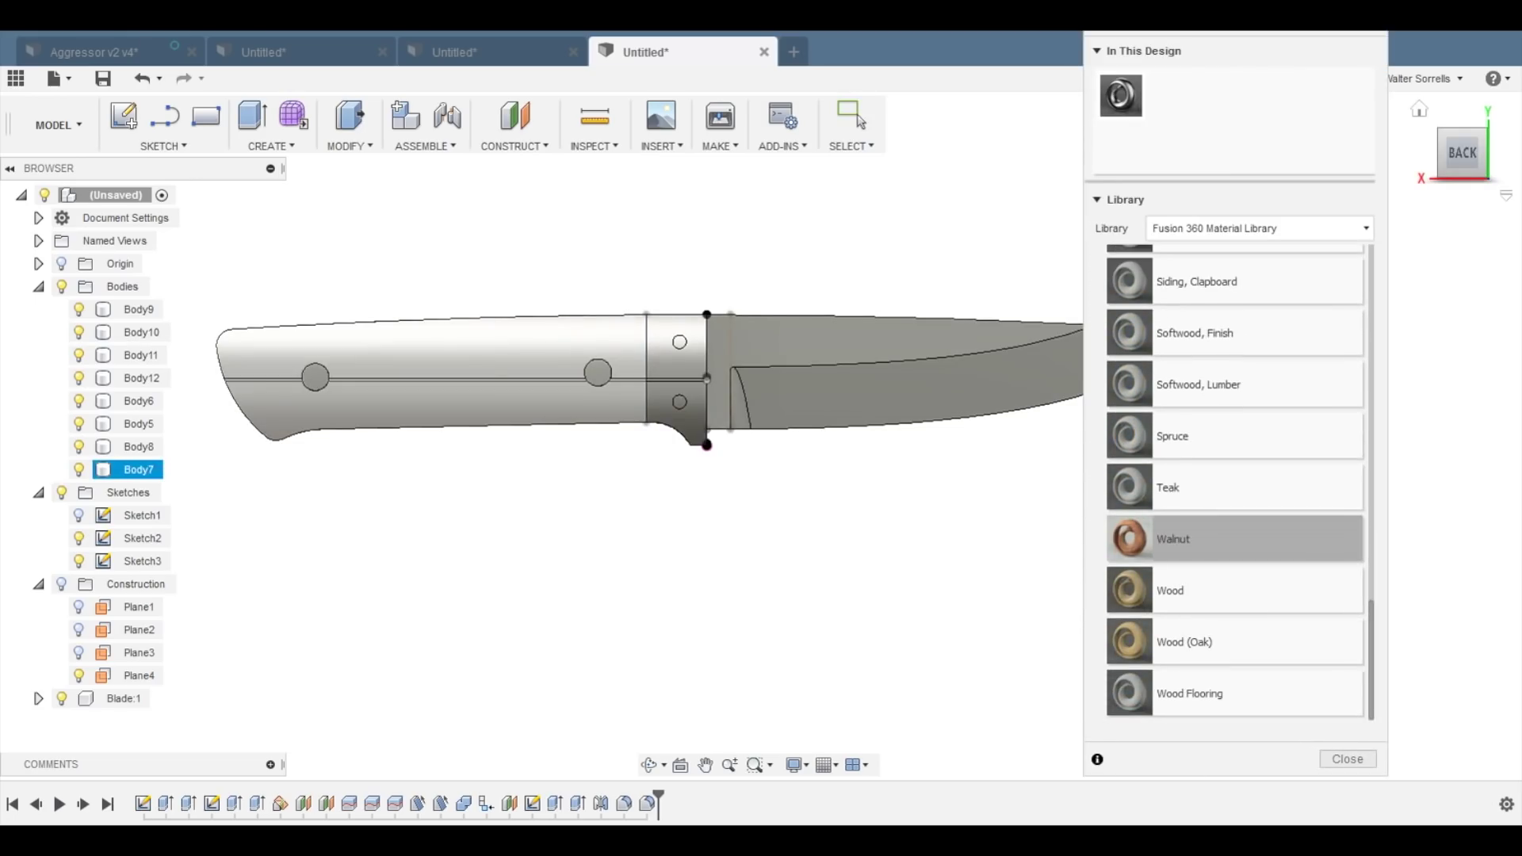
pyautogui.keyDown('shift'); pyautogui.moveTo(516, 396); pyautogui.dragTo(832, 492, button='middle'); pyautogui.keyUp('shift')
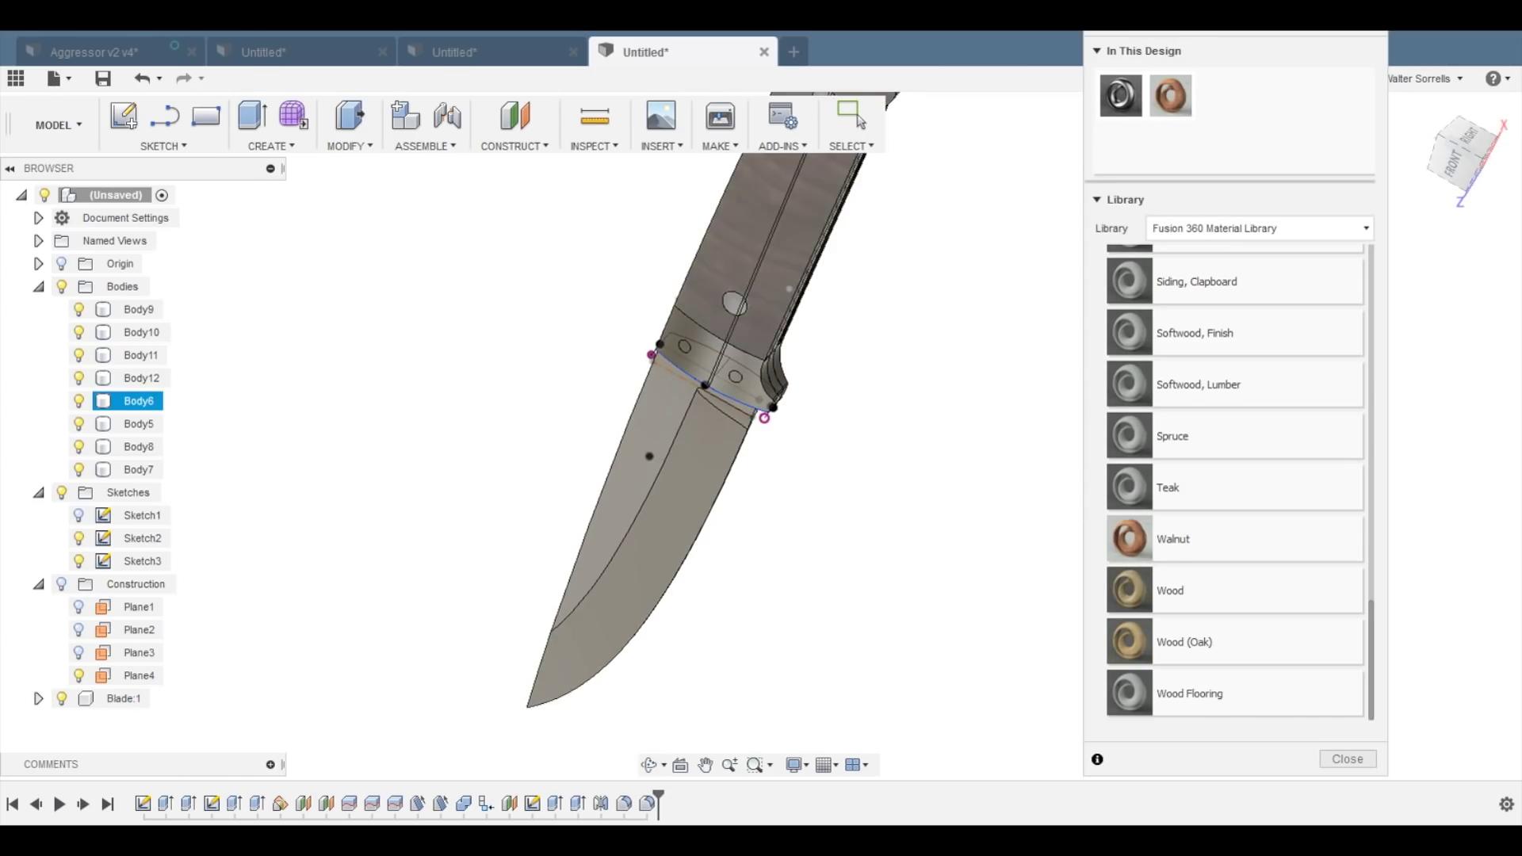
pyautogui.scroll(-4, 858, 432)
pyautogui.keyDown('shift'); pyautogui.moveTo(857, 432); pyautogui.dragTo(539, 421, button='middle'); pyautogui.keyUp('shift')
pyautogui.scroll(3, 1237, 448)
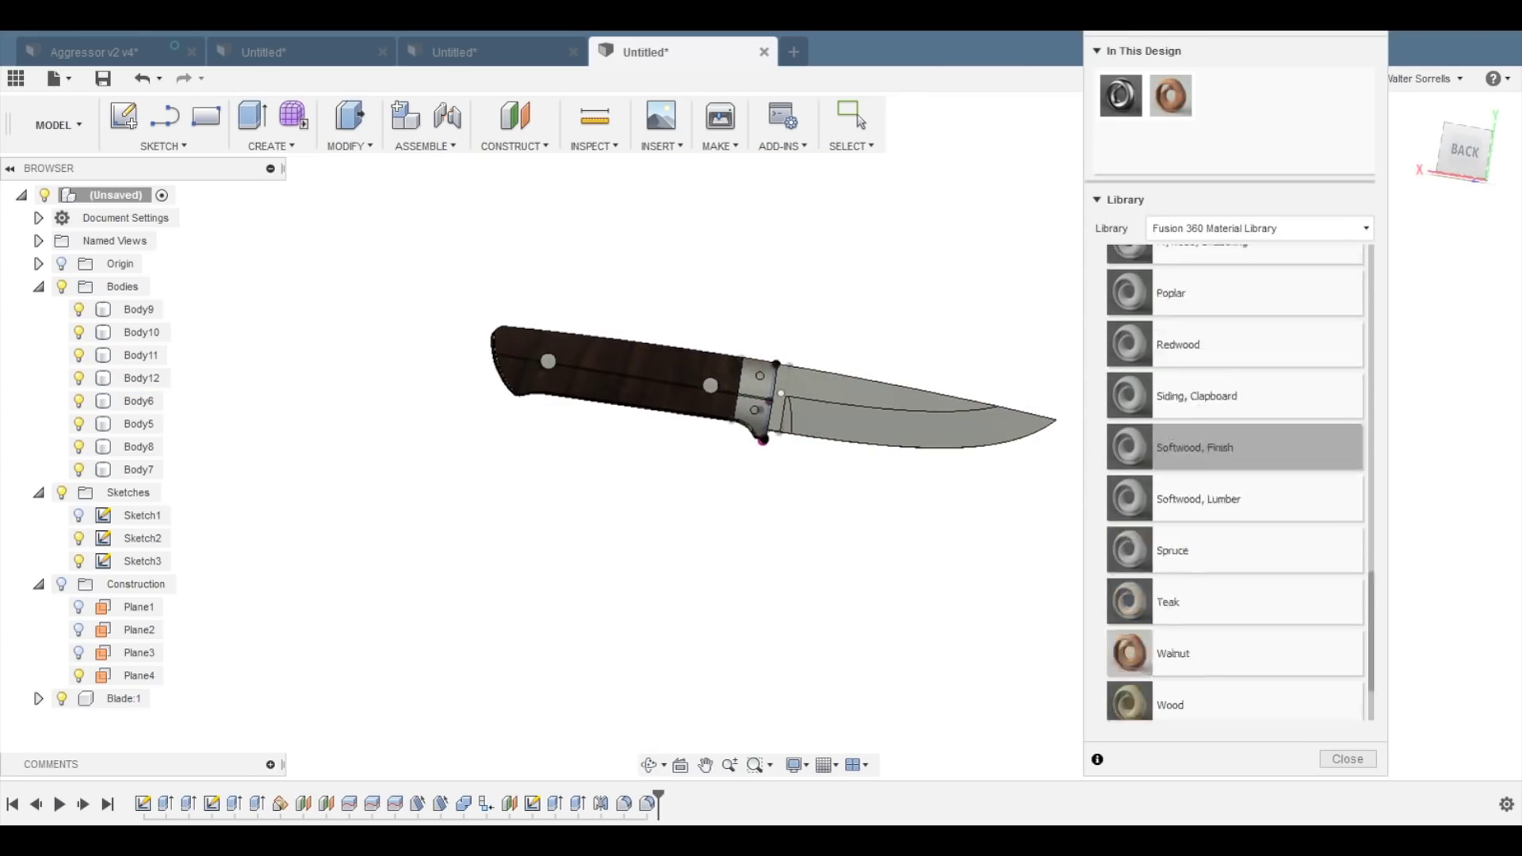
# - Apply the Brass material from the library's Metal category to the bolsters on both sides of the knife
pyautogui.scroll(10, 1235, 448)
pyautogui.click(1124, 511)
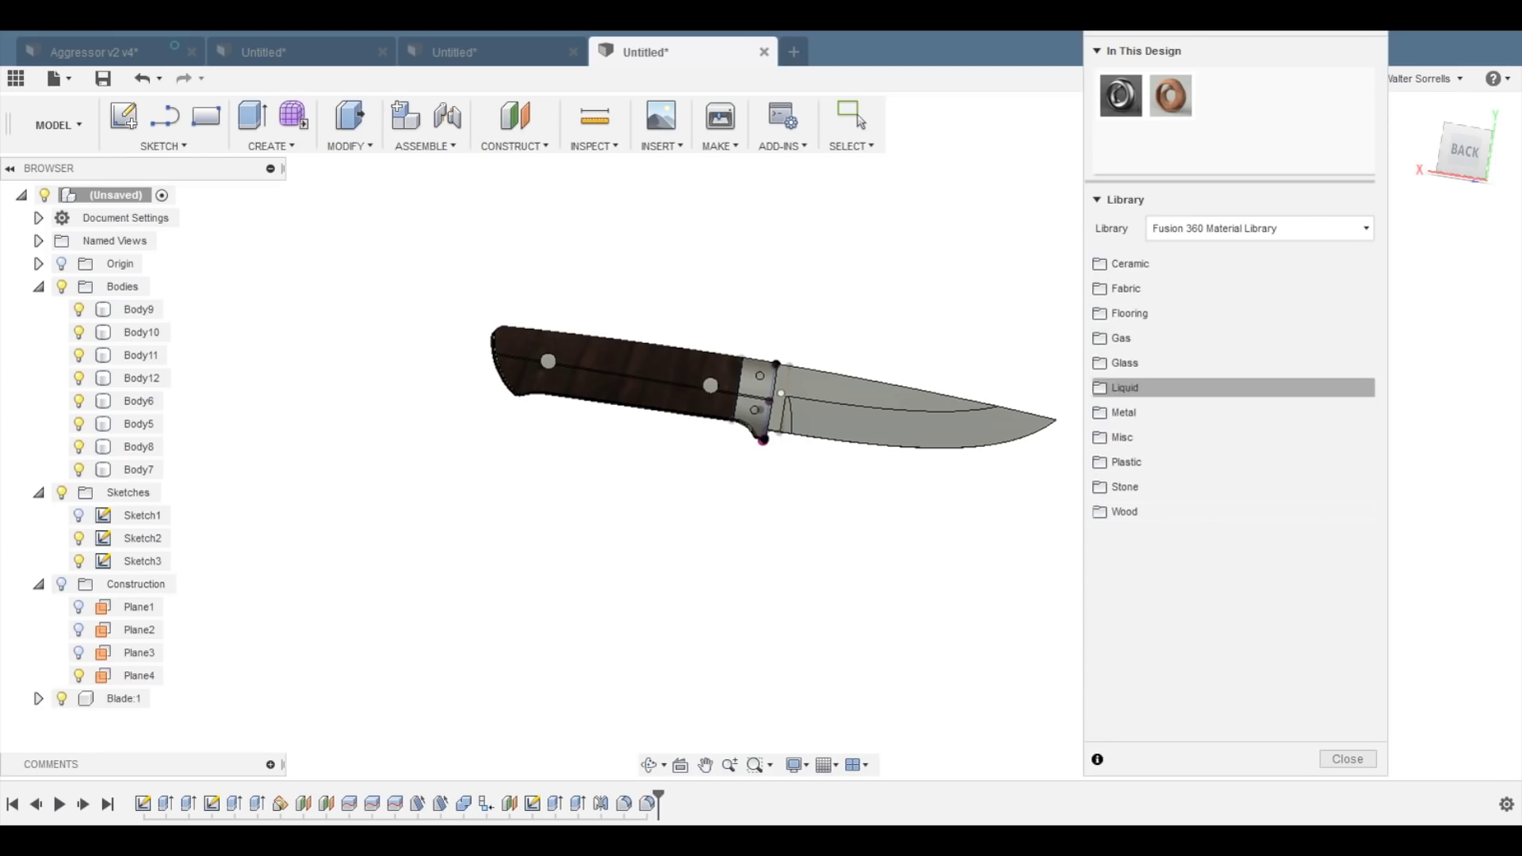
pyautogui.click(1125, 412)
pyautogui.scroll(-5, 1235, 476)
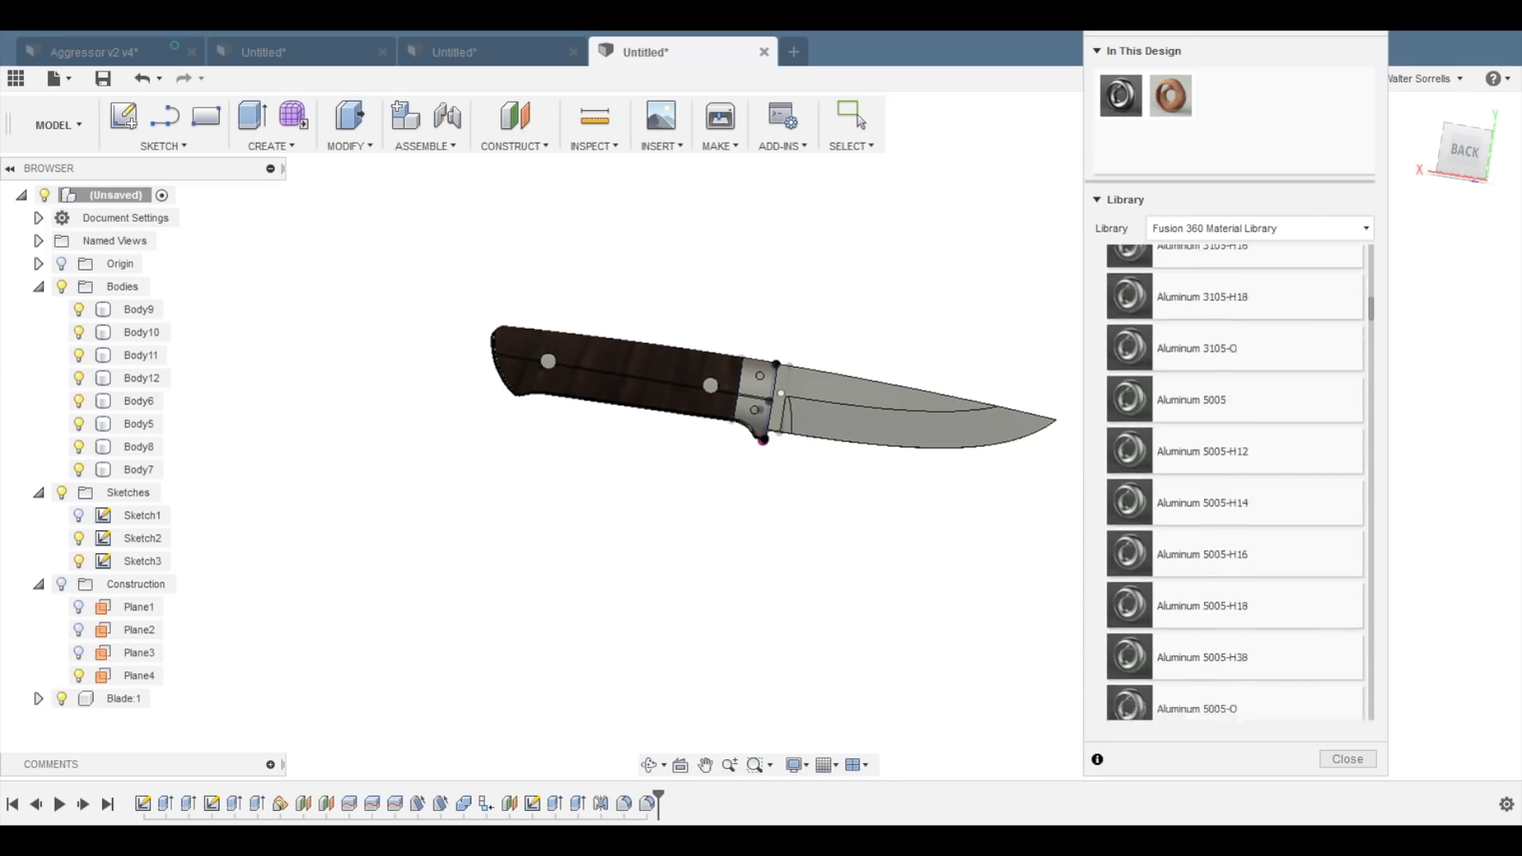
pyautogui.scroll(-5, 1235, 475)
pyautogui.moveTo(1169, 538); pyautogui.dragTo(752, 396)
pyautogui.scroll(4, 737, 455)
pyautogui.scroll(1, 729, 441)
pyautogui.keyDown('shift'); pyautogui.moveTo(729, 441); pyautogui.dragTo(849, 329, button='middle'); pyautogui.keyUp('shift')
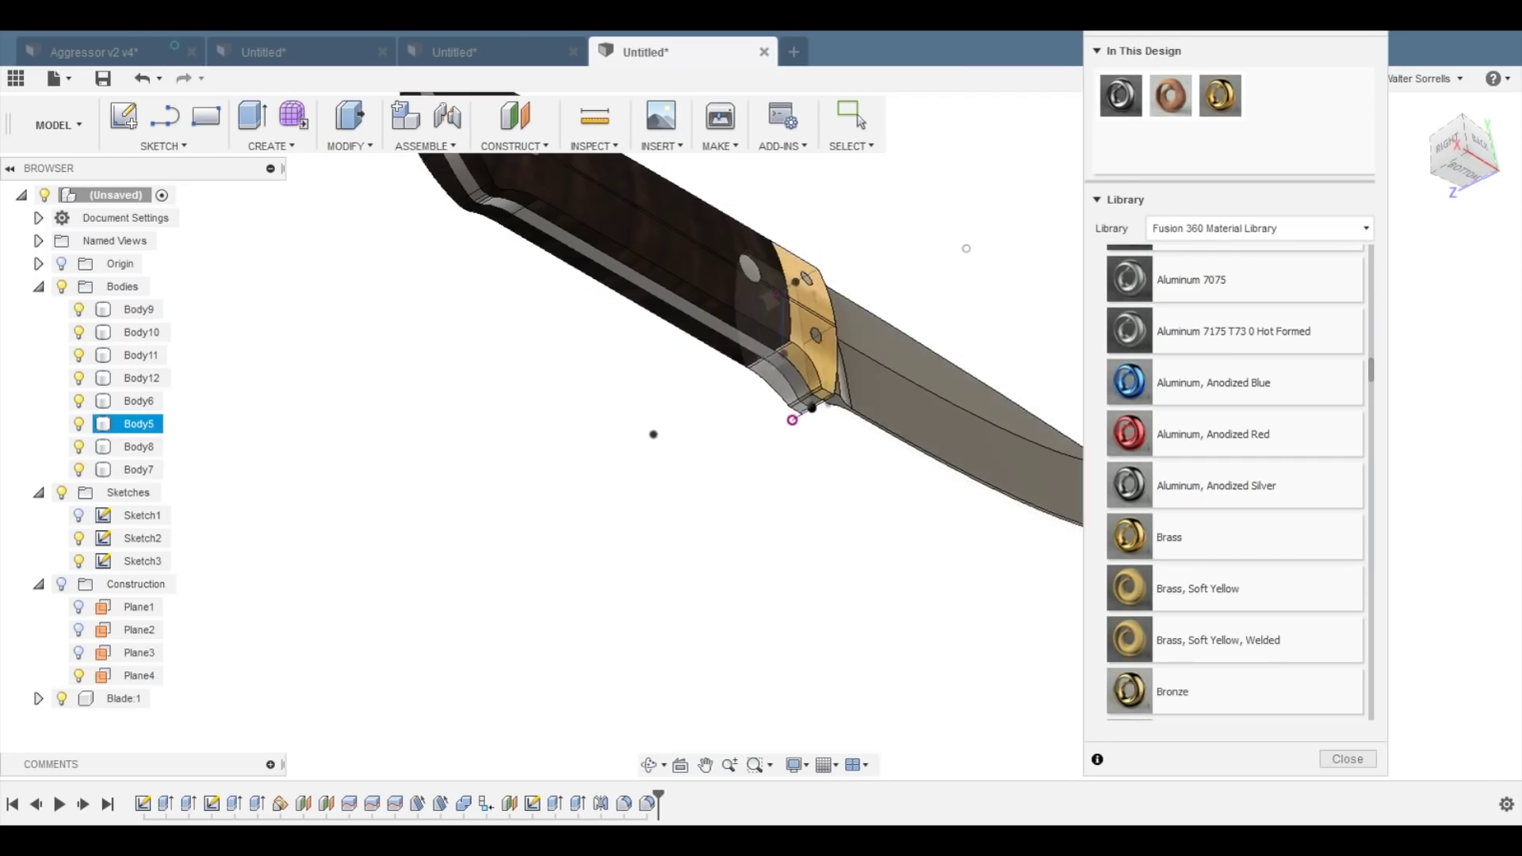
pyautogui.scroll(-2, 656, 438)
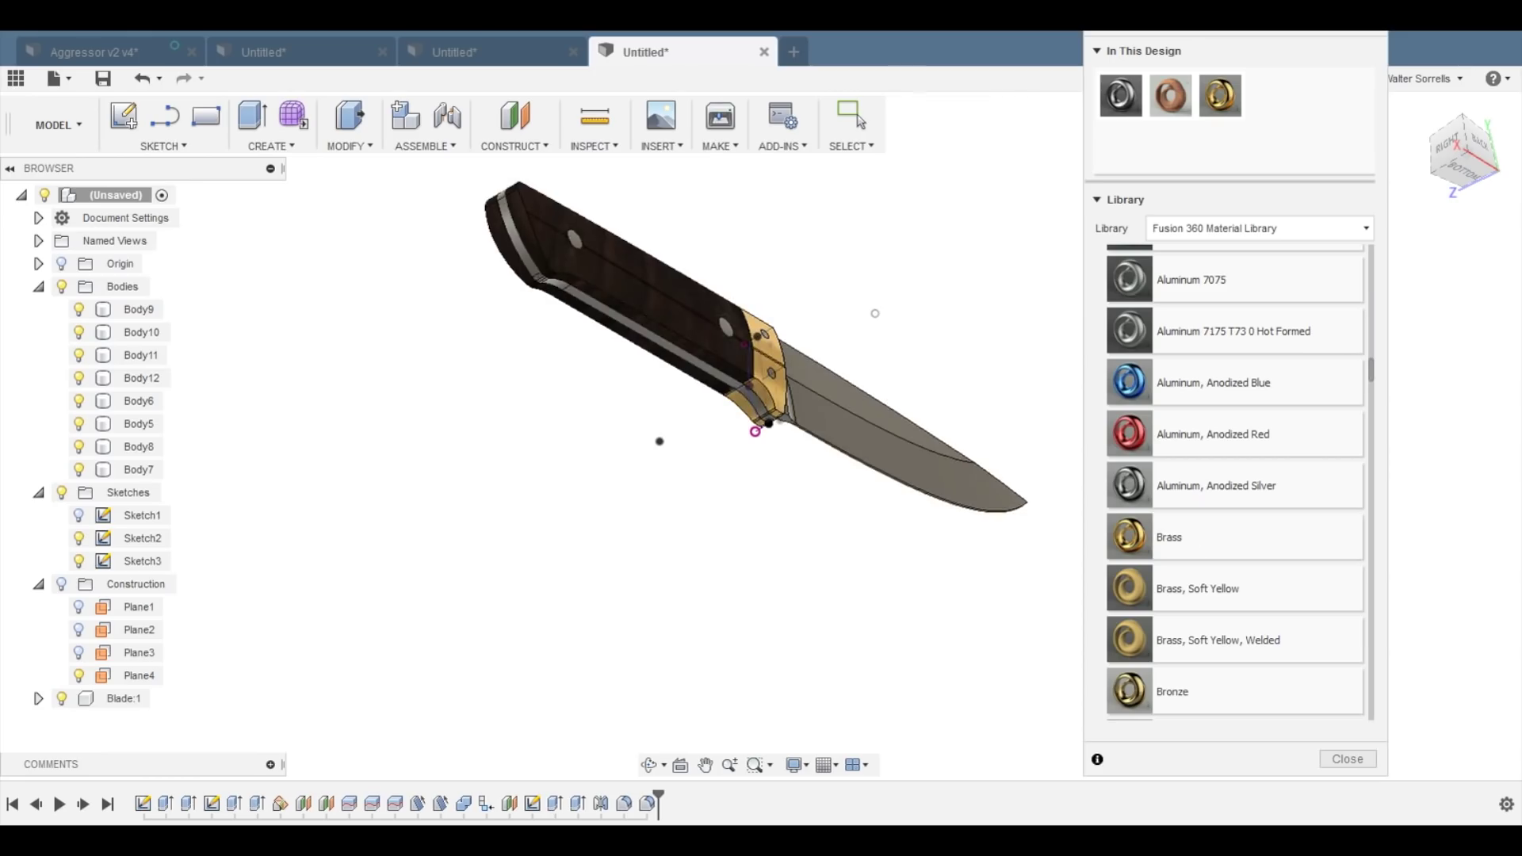
# - Apply the Brass material to the two large pins in the walnut handle
pyautogui.click(138, 469)
pyautogui.moveTo(634, 278); pyautogui.dragTo(575, 240)
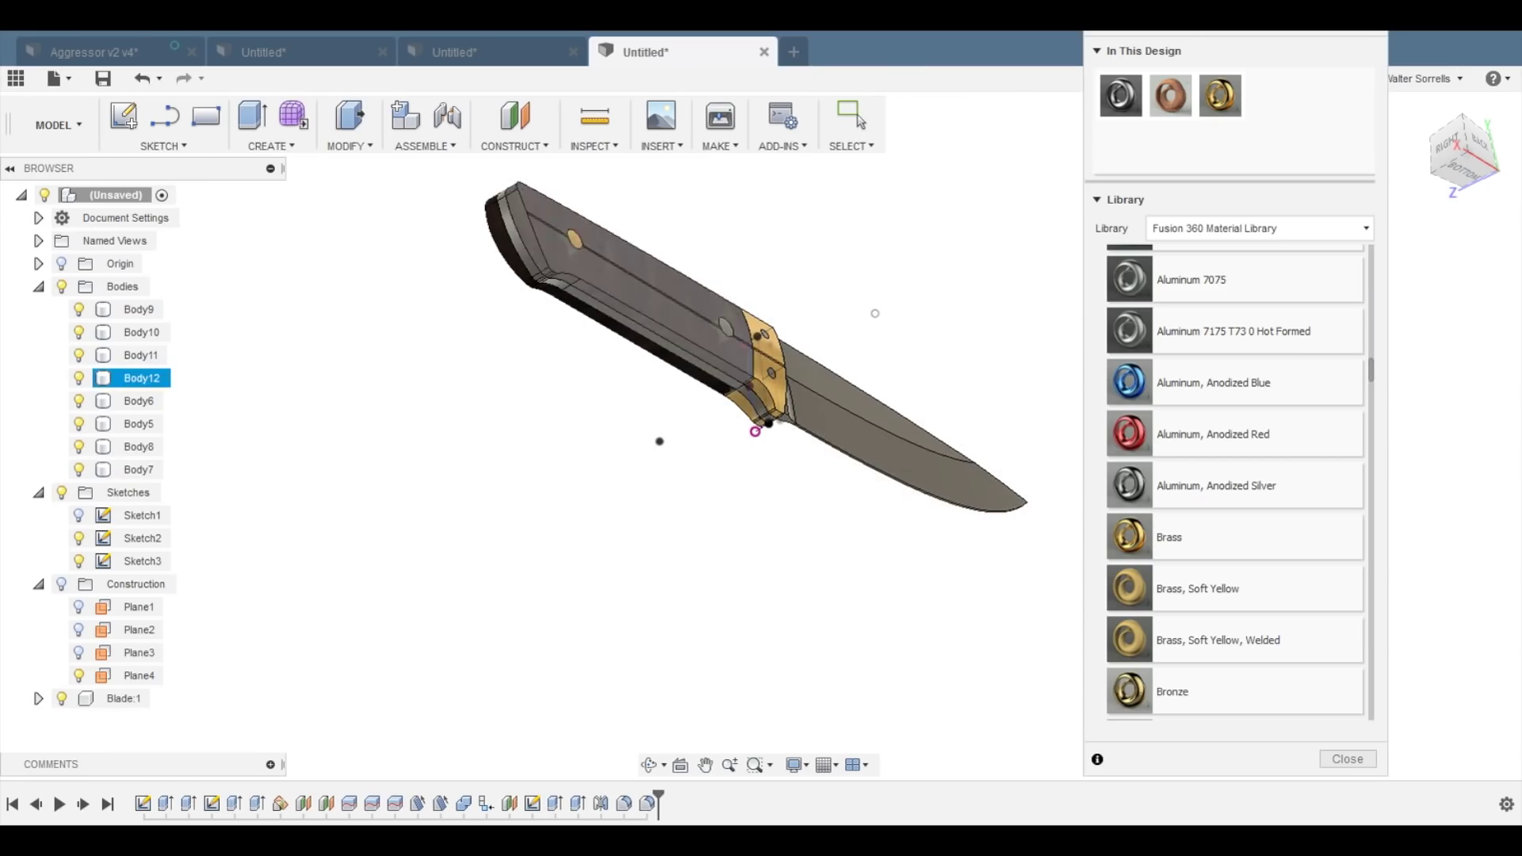
pyautogui.scroll(3, 734, 330)
pyautogui.moveTo(734, 330); pyautogui.dragTo(580, 445, button='middle')
pyautogui.moveTo(1169, 539); pyautogui.dragTo(563, 439)
# - Apply the Brass material to the small pins in the bolster
pyautogui.scroll(3, 676, 446)
pyautogui.moveTo(677, 445); pyautogui.dragTo(815, 346, button='middle')
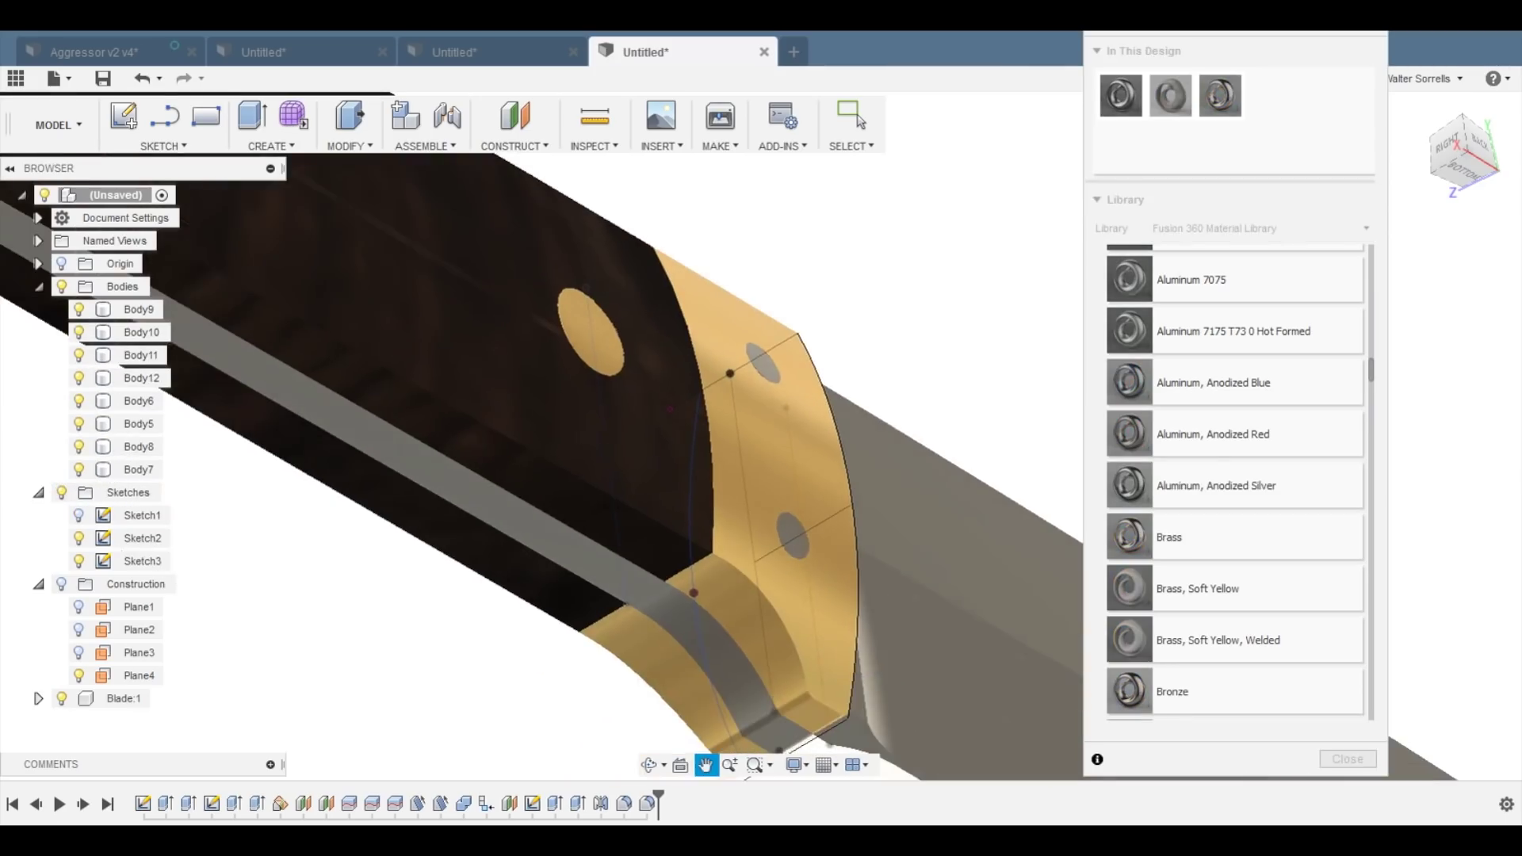
pyautogui.moveTo(1169, 539); pyautogui.dragTo(762, 363)
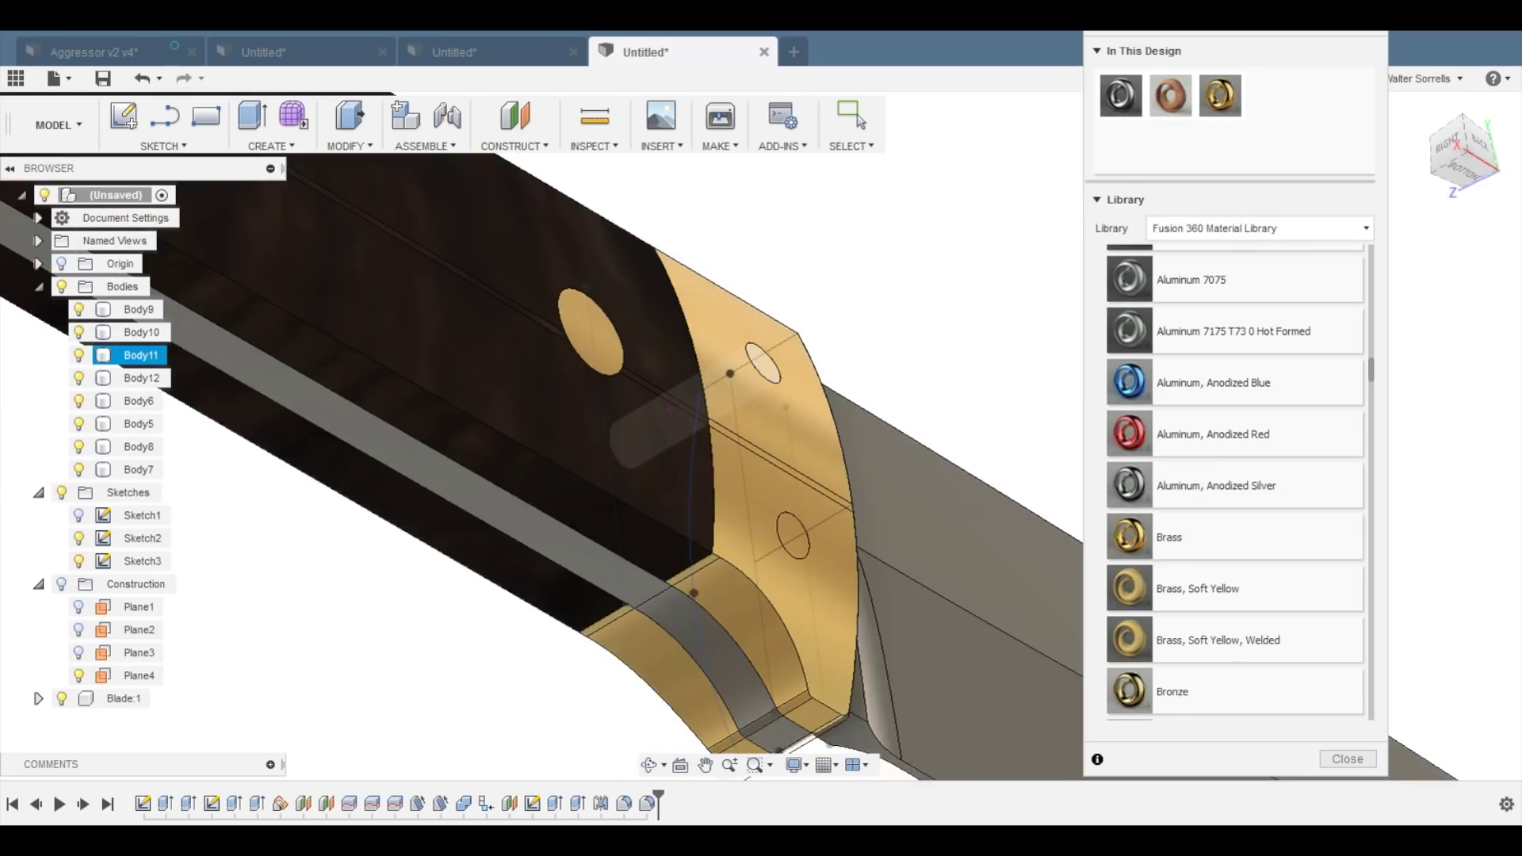
# - Finish assigning physical materials and show the whole knife in the Back view
pyautogui.scroll(-5, 939, 393)
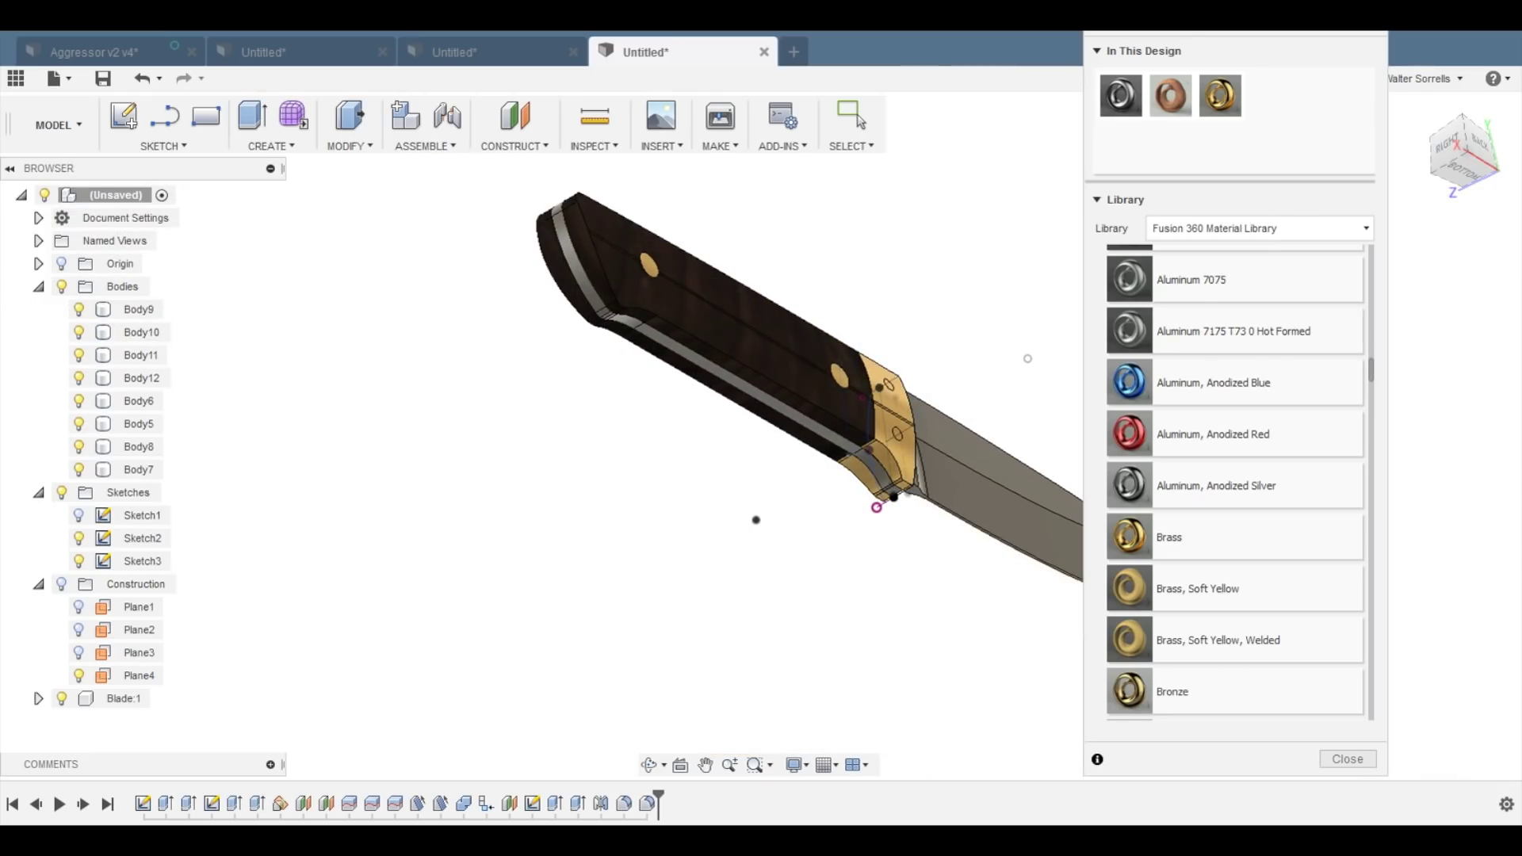
pyautogui.click(1348, 759)
pyautogui.click(1480, 143)
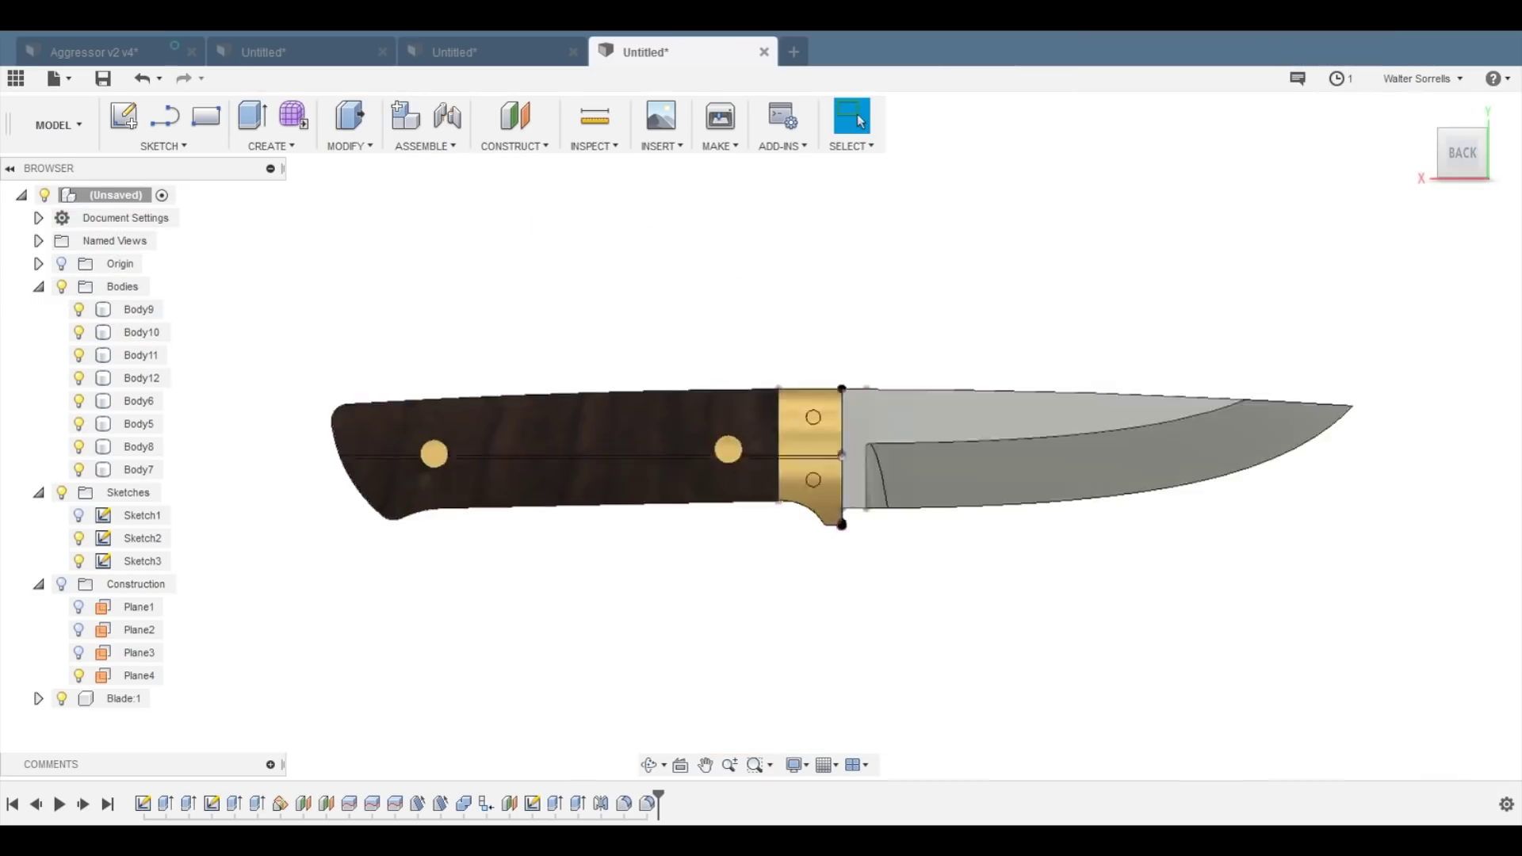
# - Examine the finished knife from the back, front and underside, checking the walnut handle, brass bolsters, pins and blade
pyautogui.scroll(-5, 939, 529)
pyautogui.scroll(7, 1087, 634)
pyautogui.moveTo(705, 484); pyautogui.dragTo(723, 590, button='middle')
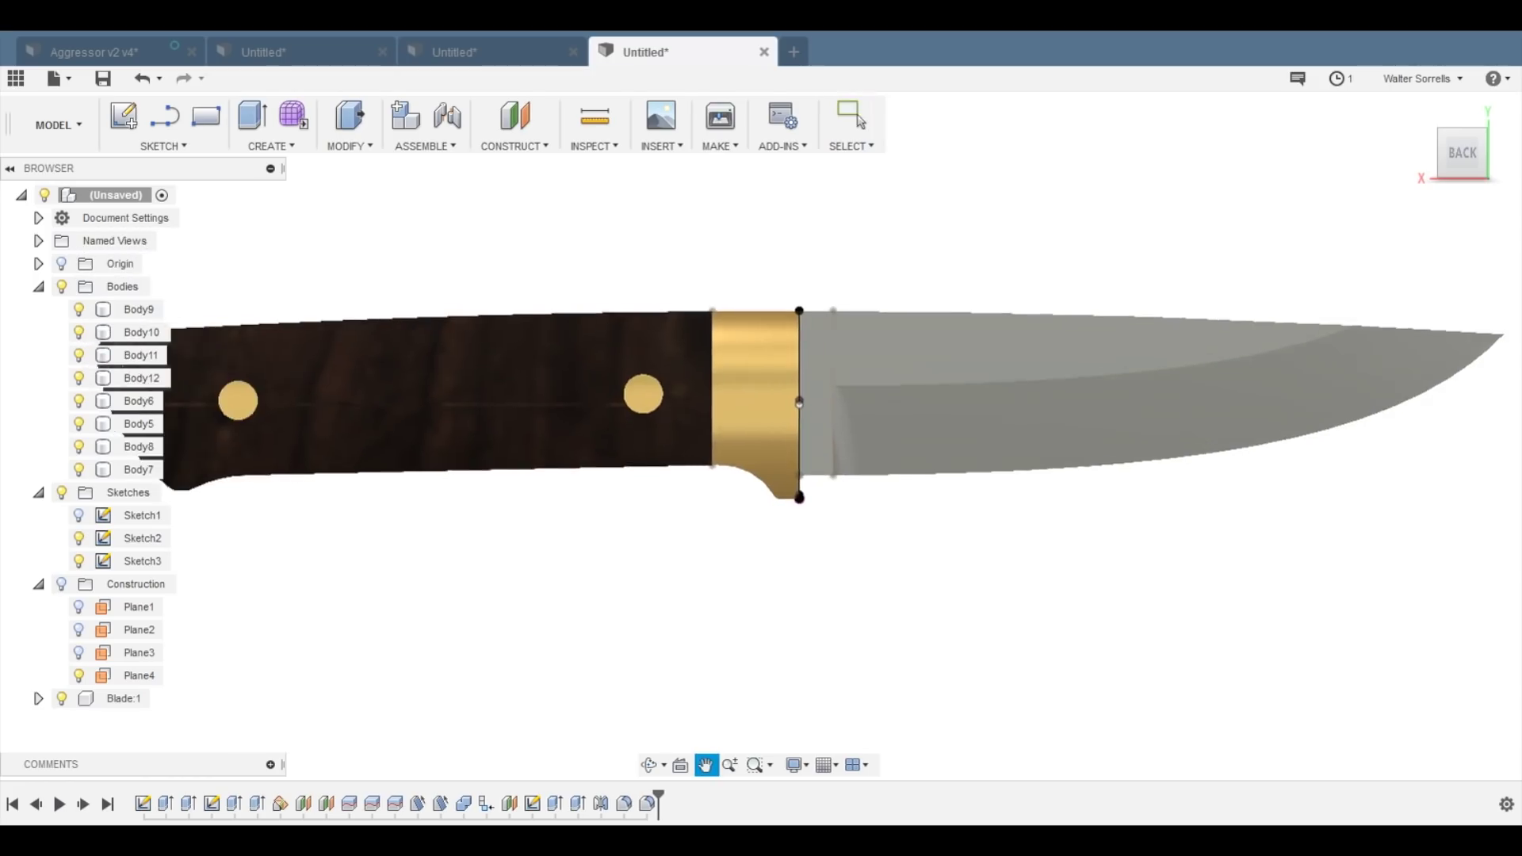
pyautogui.scroll(-3, 742, 555)
pyautogui.keyDown('shift'); pyautogui.moveTo(888, 571); pyautogui.dragTo(377, 484, button='middle'); pyautogui.keyUp('shift')
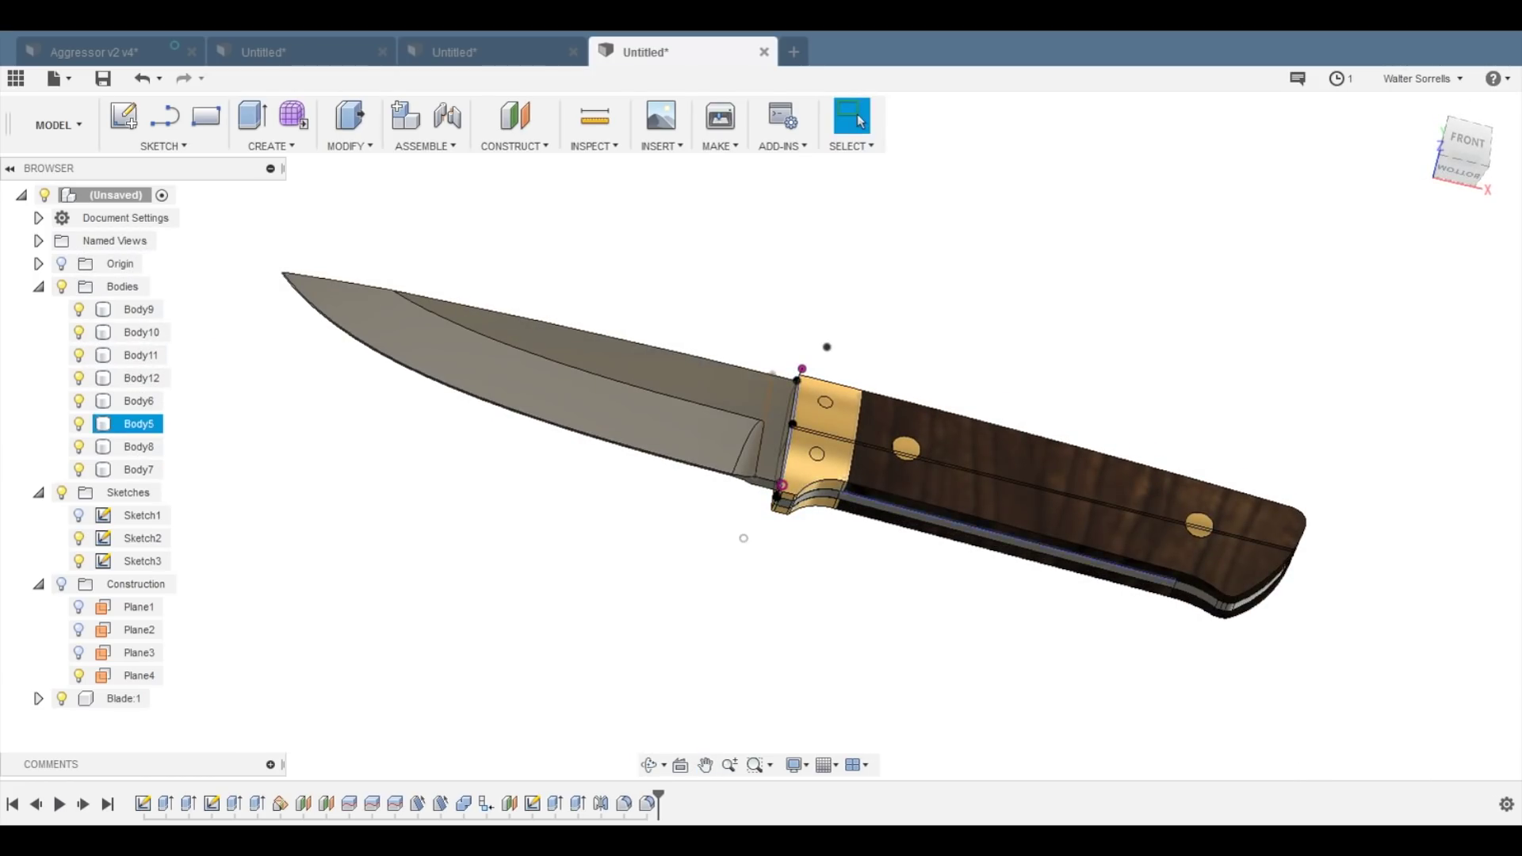
pyautogui.scroll(-4, 912, 574)
pyautogui.keyDown('shift'); pyautogui.moveTo(912, 575); pyautogui.dragTo(913, 634, button='middle'); pyautogui.keyUp('shift')
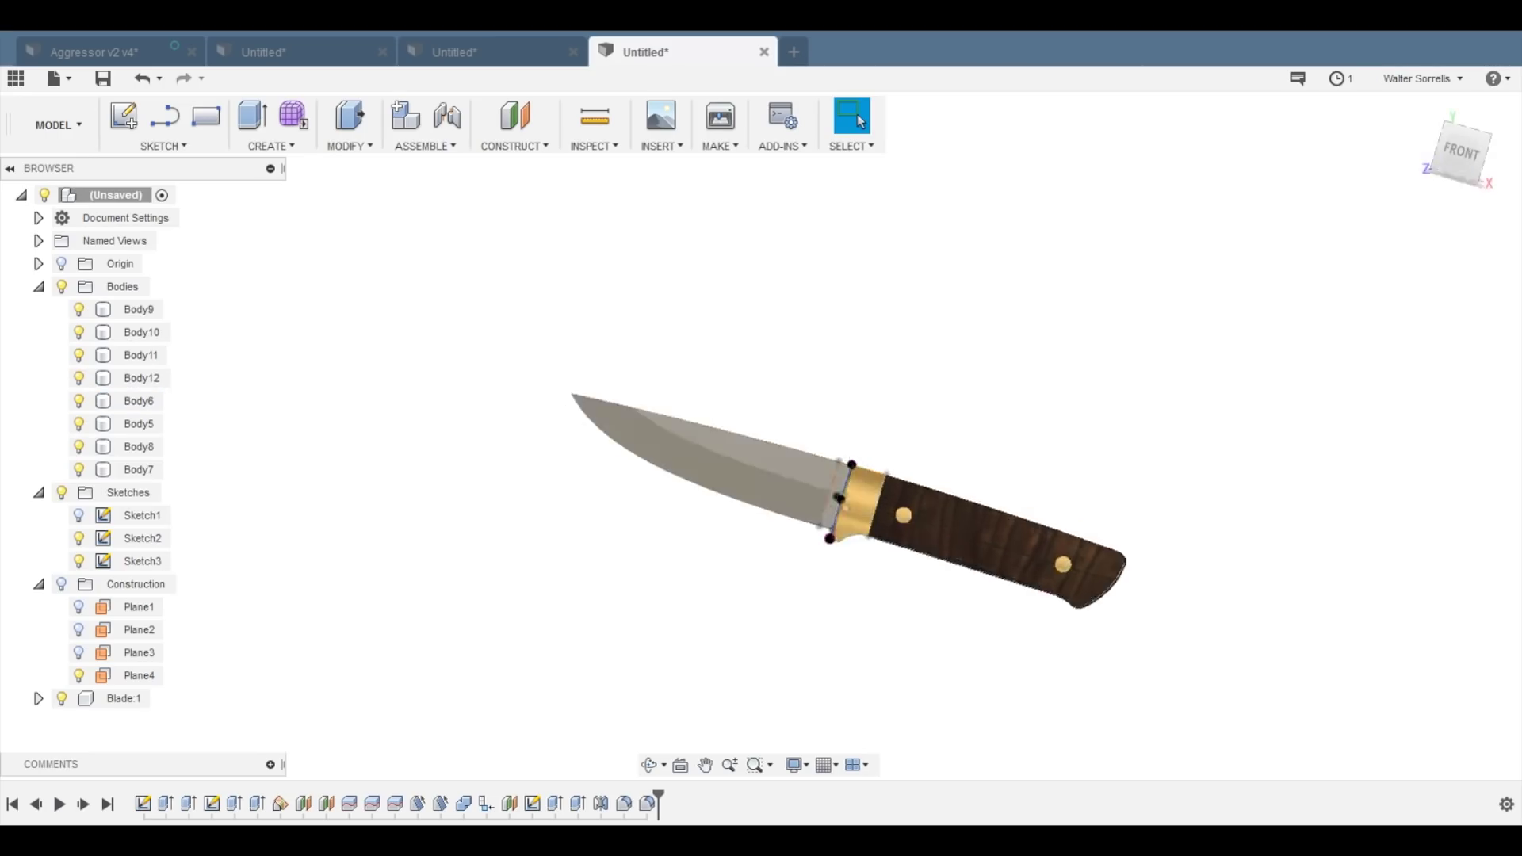
pyautogui.keyDown('shift'); pyautogui.moveTo(1030, 602); pyautogui.dragTo(761, 553, button='middle'); pyautogui.keyUp('shift')
pyautogui.scroll(5, 762, 552)
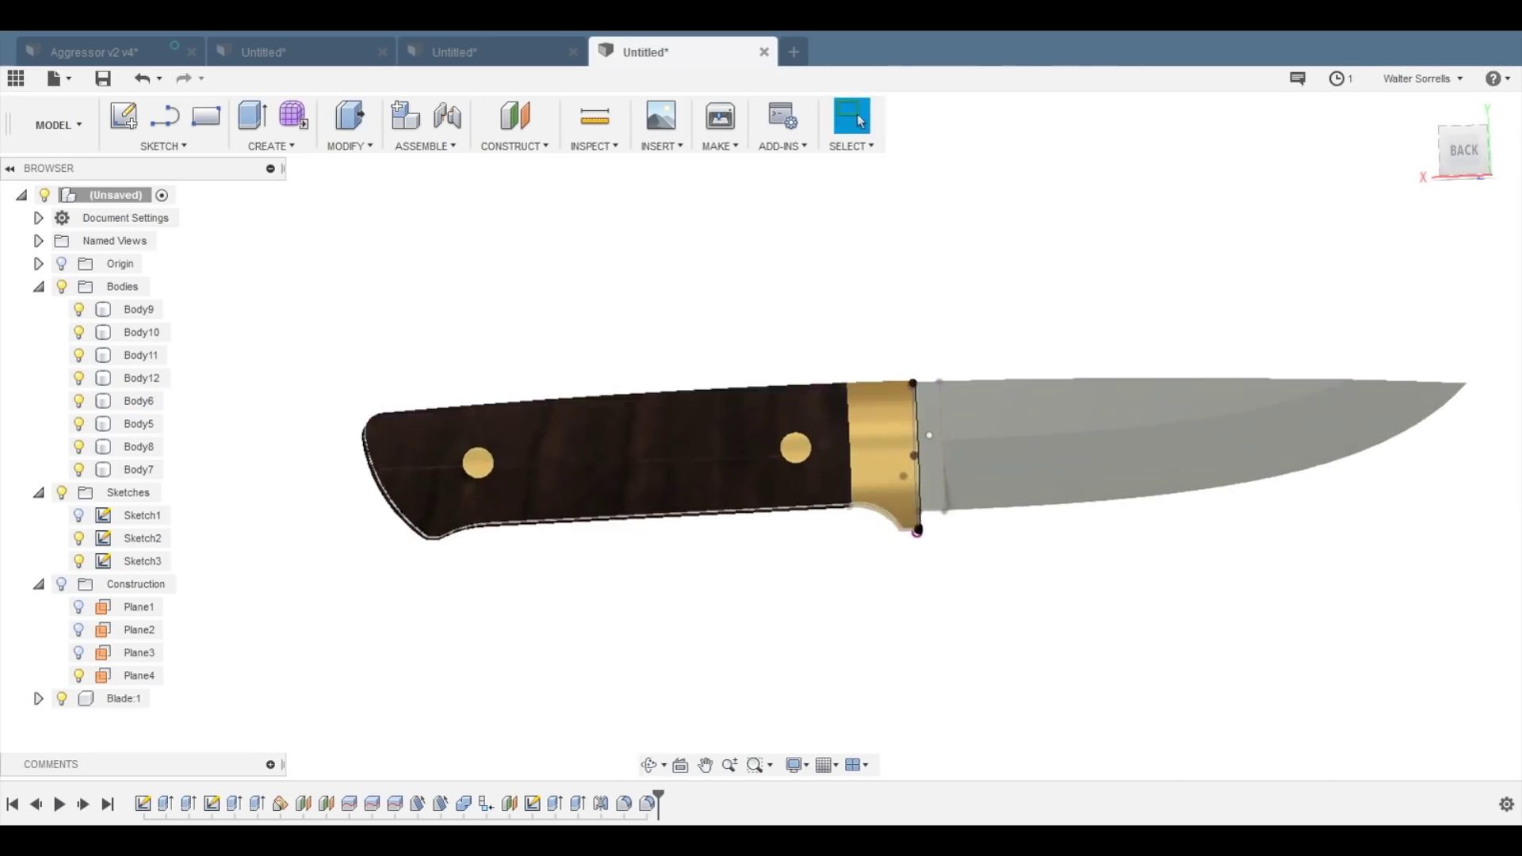
# - Hide all sketches in the knife design and collapse the Bodies folder
pyautogui.moveTo(930, 435)
pyautogui.keyDown('shift'); pyautogui.mouseDown(button='middle')
pyautogui.moveTo(632, 435)
pyautogui.moveTo(864, 433)
pyautogui.mouseUp(button='middle'); pyautogui.keyUp('shift')
pyautogui.click(61, 492)
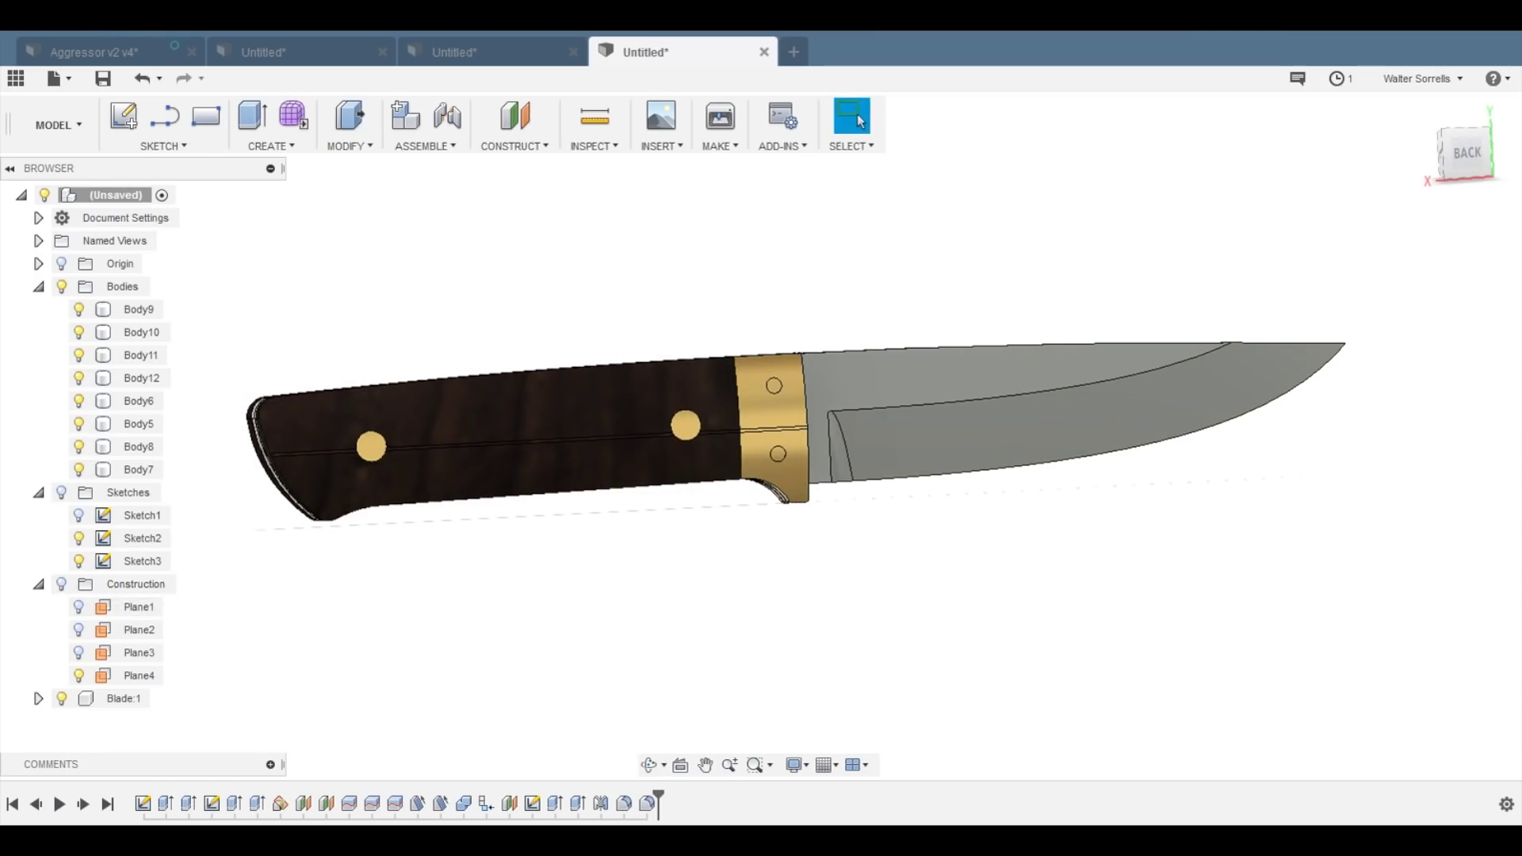
pyautogui.click(38, 287)
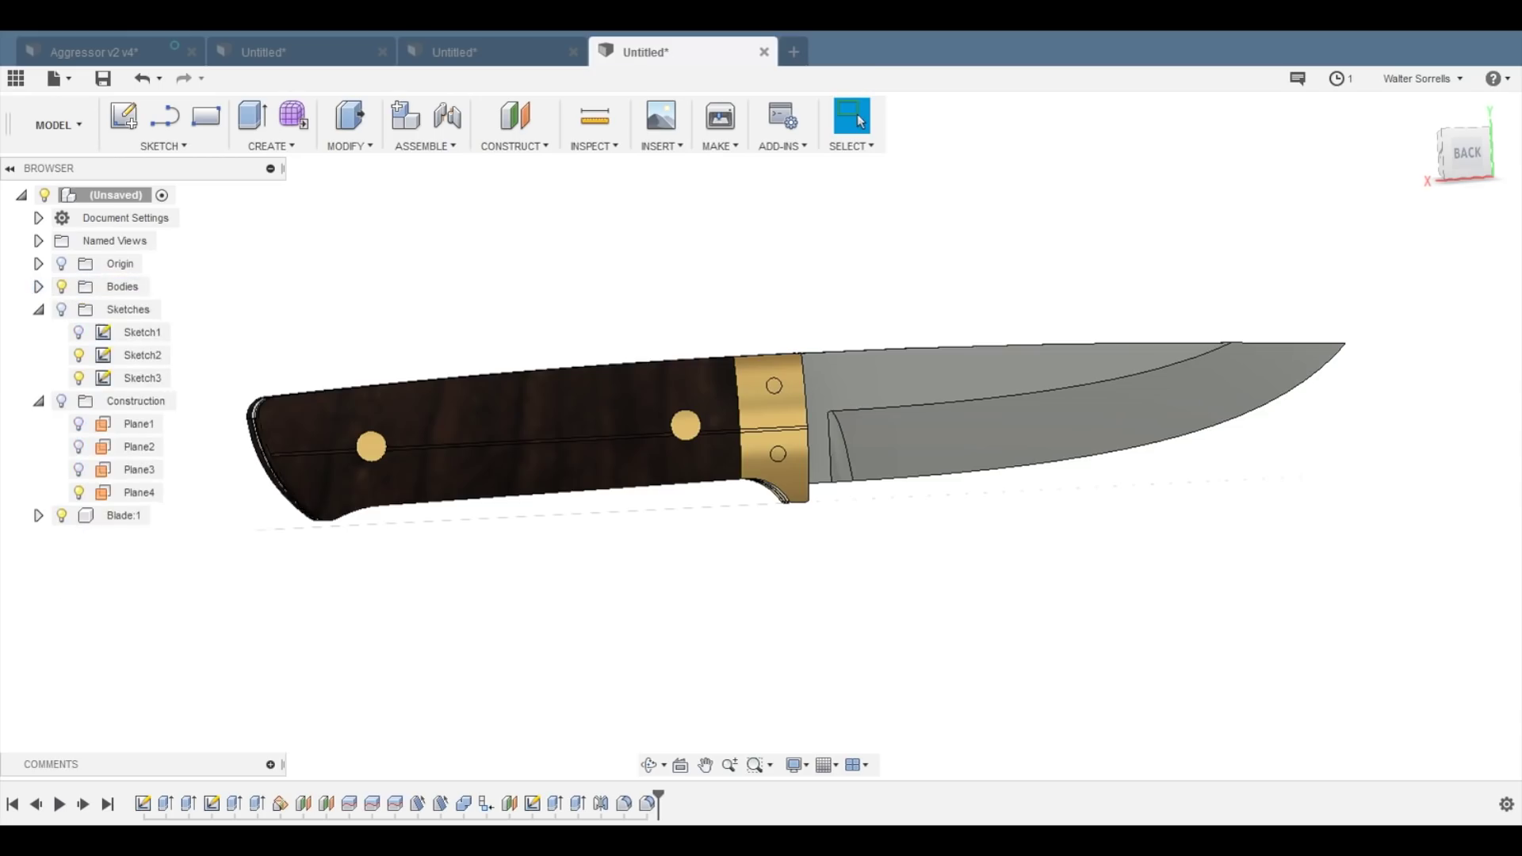
pyautogui.scroll(-3, 673, 570)
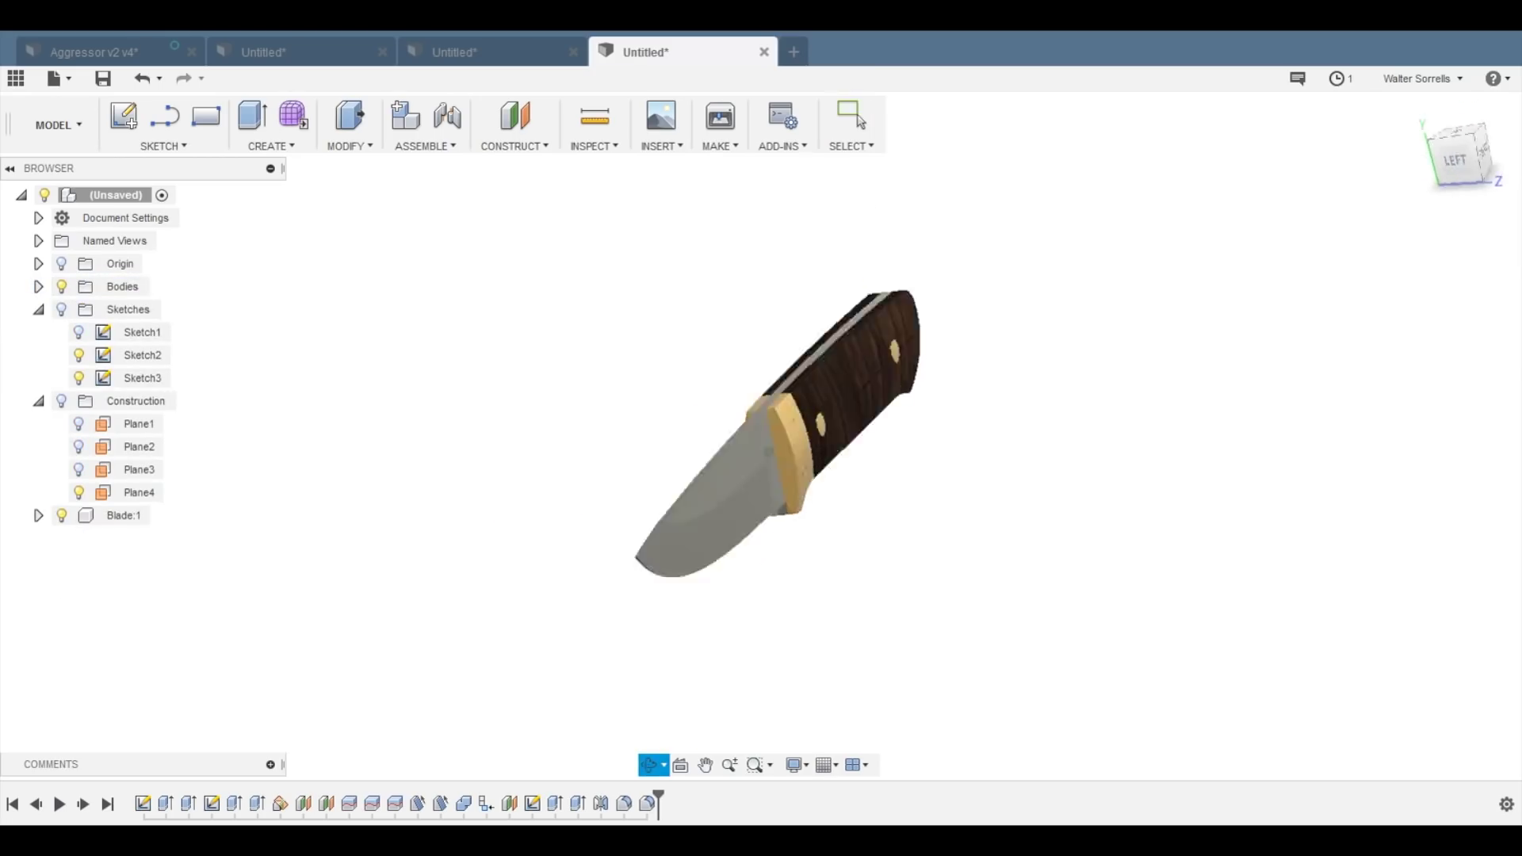